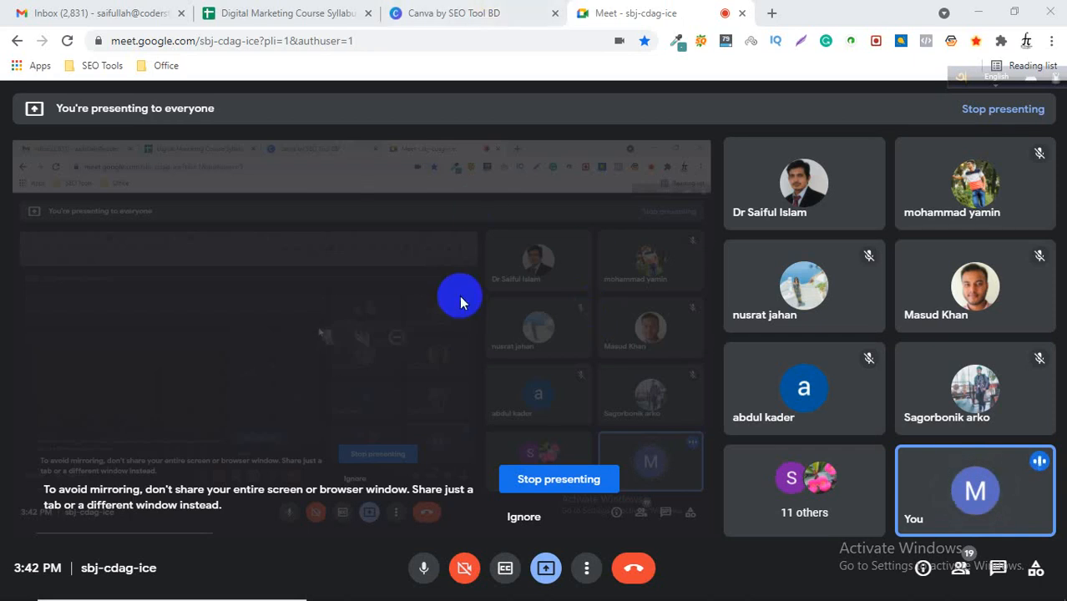
Open a new incognito browser window and go to canva.com.
mouse_move(488, 243)
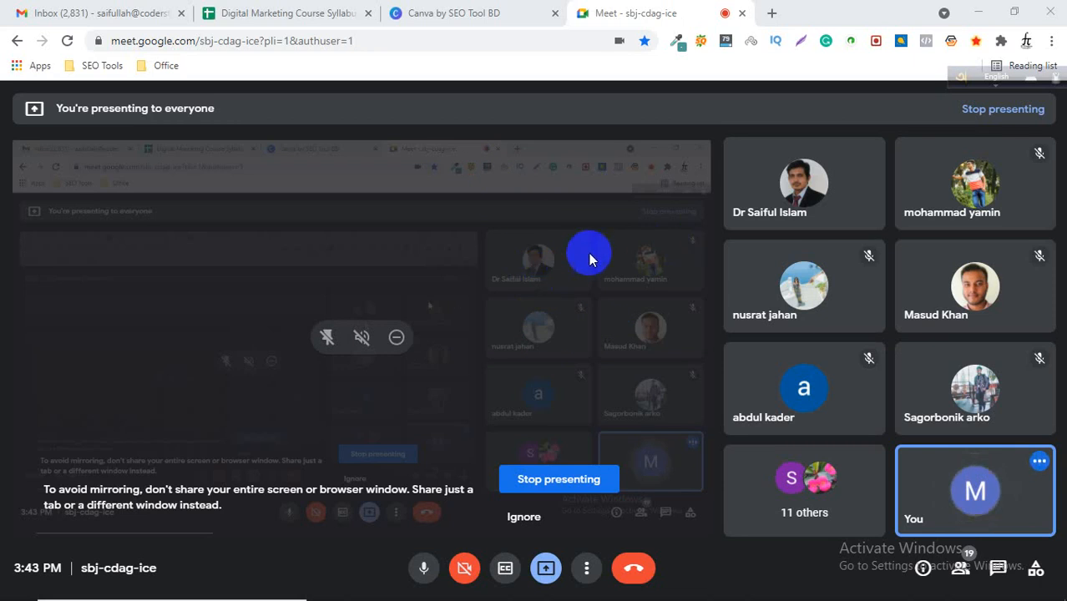
left_click(1051, 40)
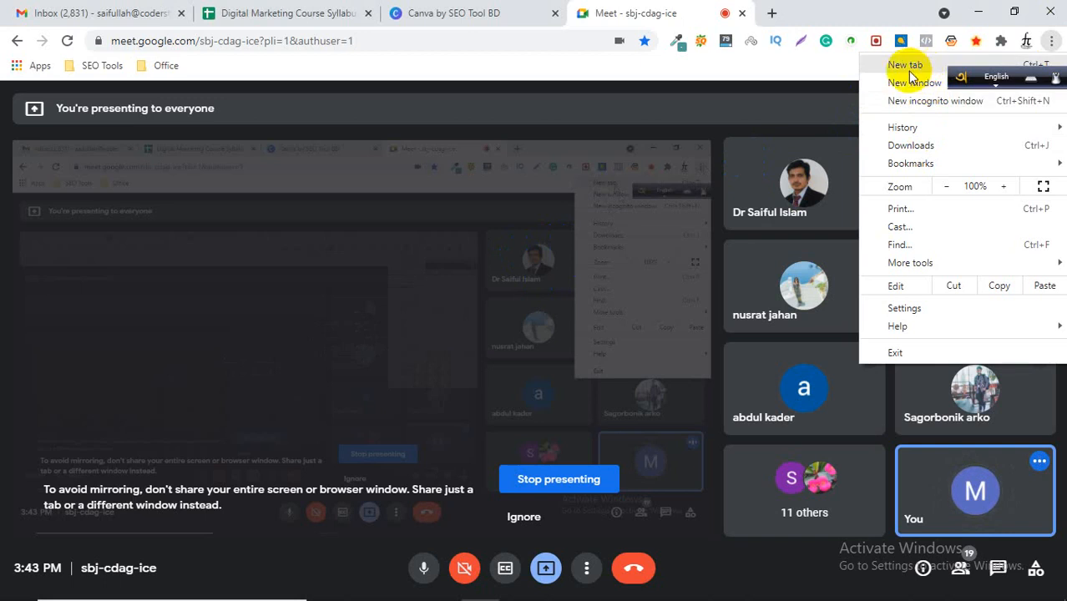
left_click(932, 107)
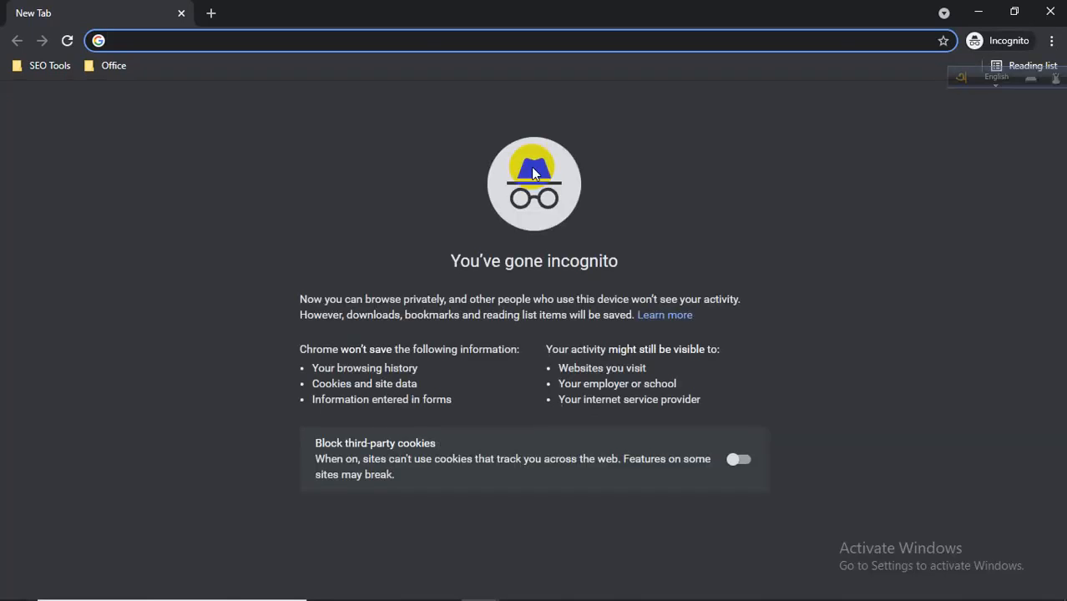
type("canva")
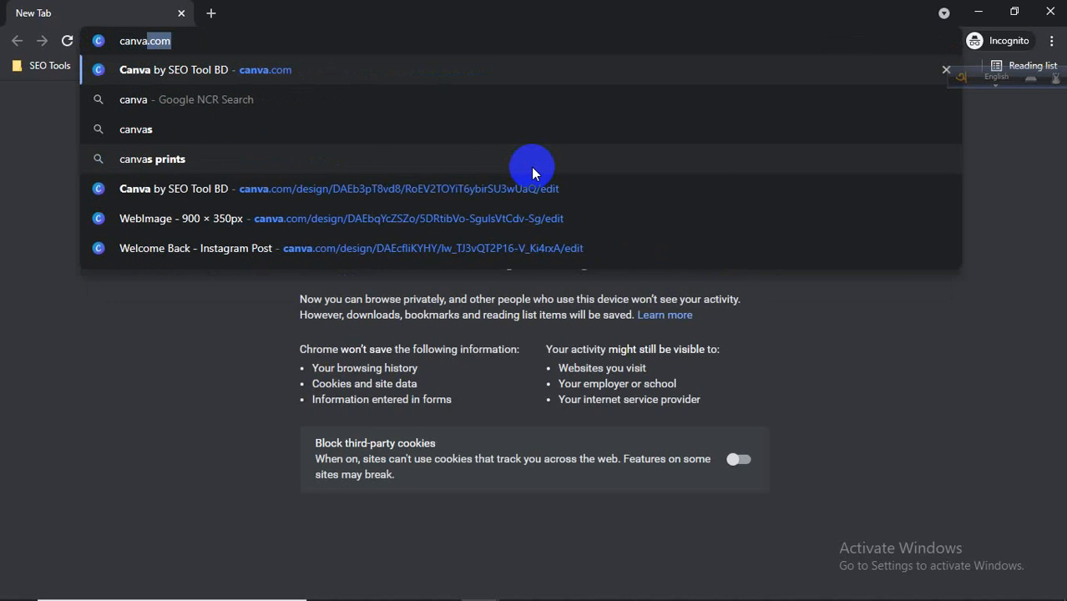
key("Right")
key("Return")
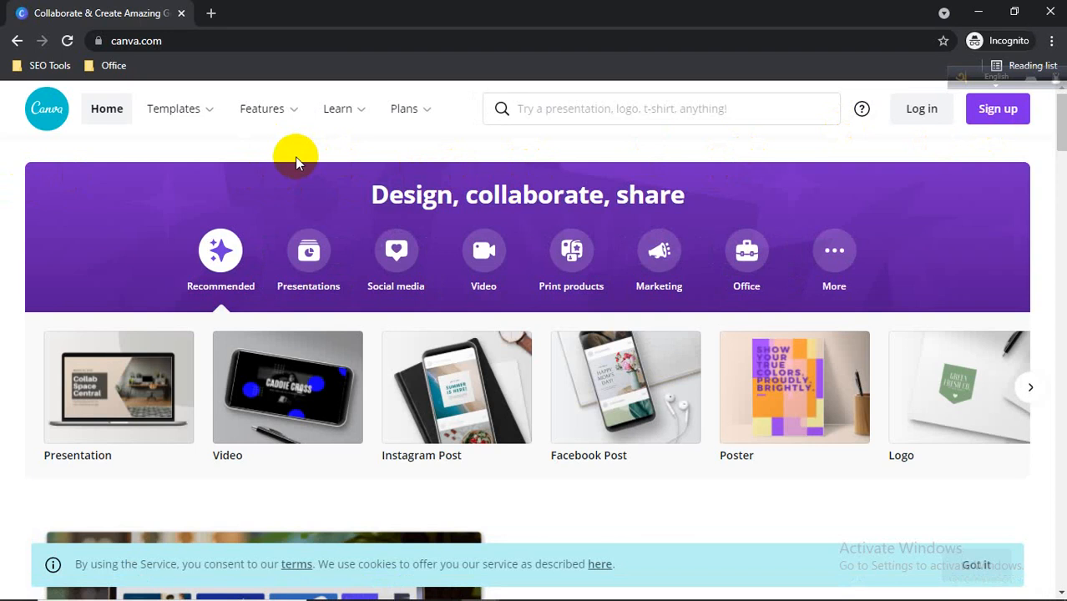
Open the Pro plan page from the Plans menu and scroll over its overview.
mouse_move(407, 109)
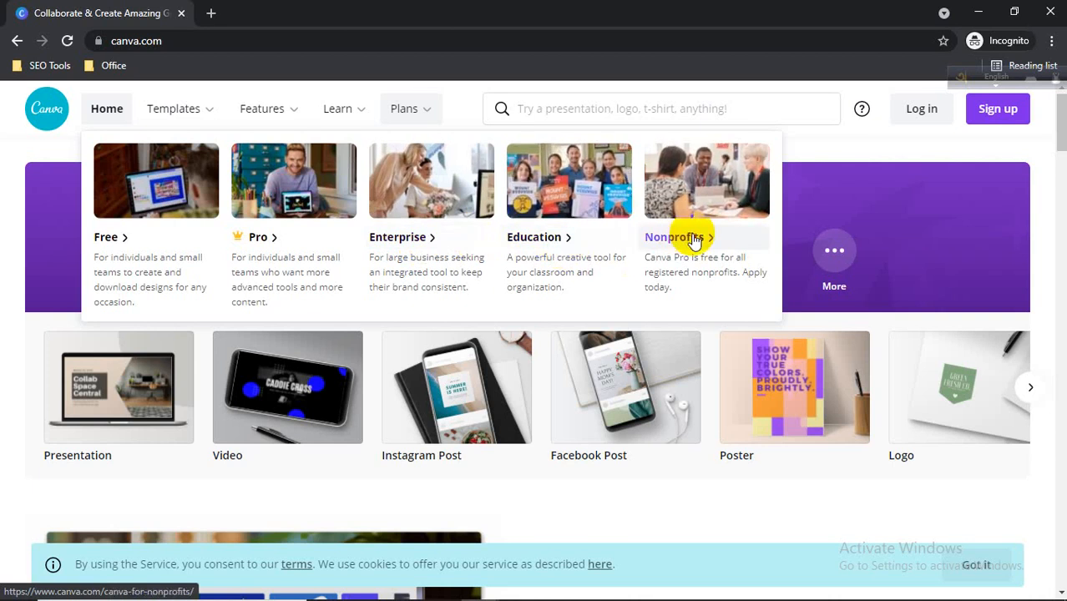
left_click(275, 241)
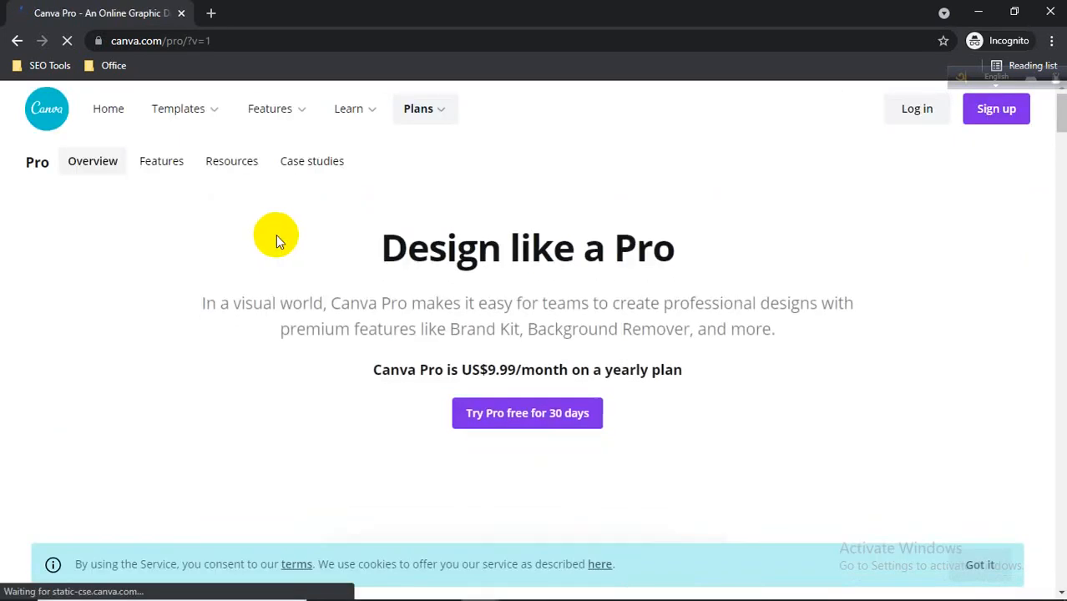
scroll(275, 234, "down", 10)
scroll(276, 236, "up", 10)
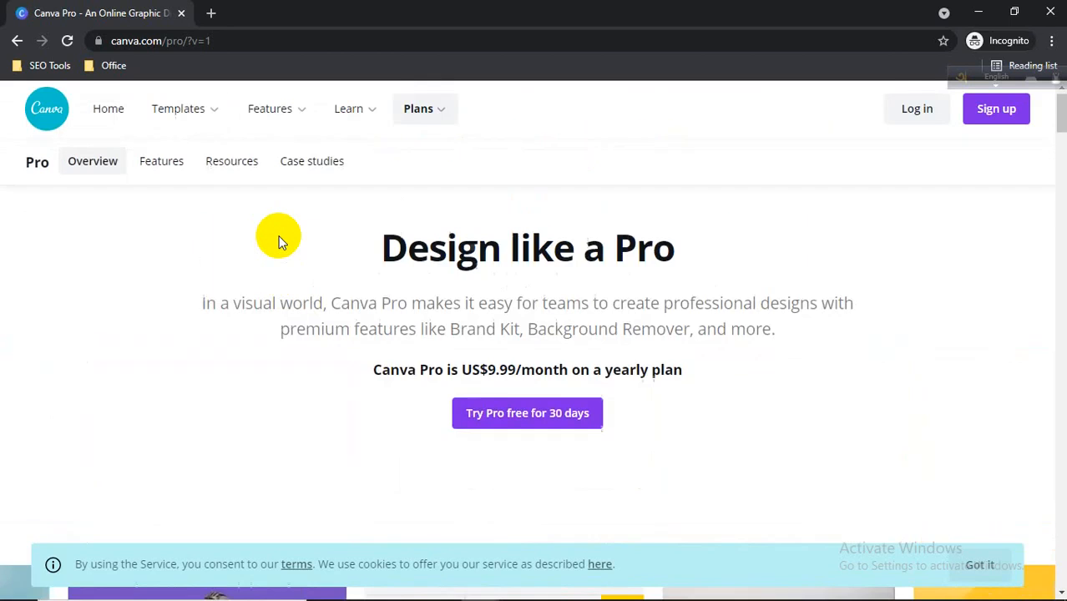
Open a new tab and search Google for "canva prising".
mouse_move(282, 119)
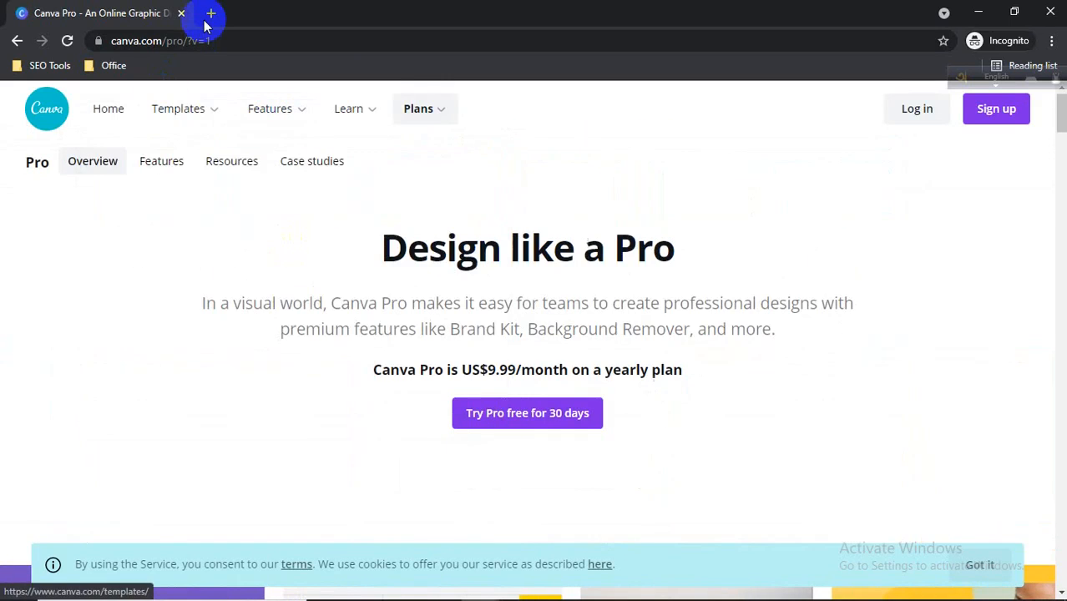
left_click(211, 12)
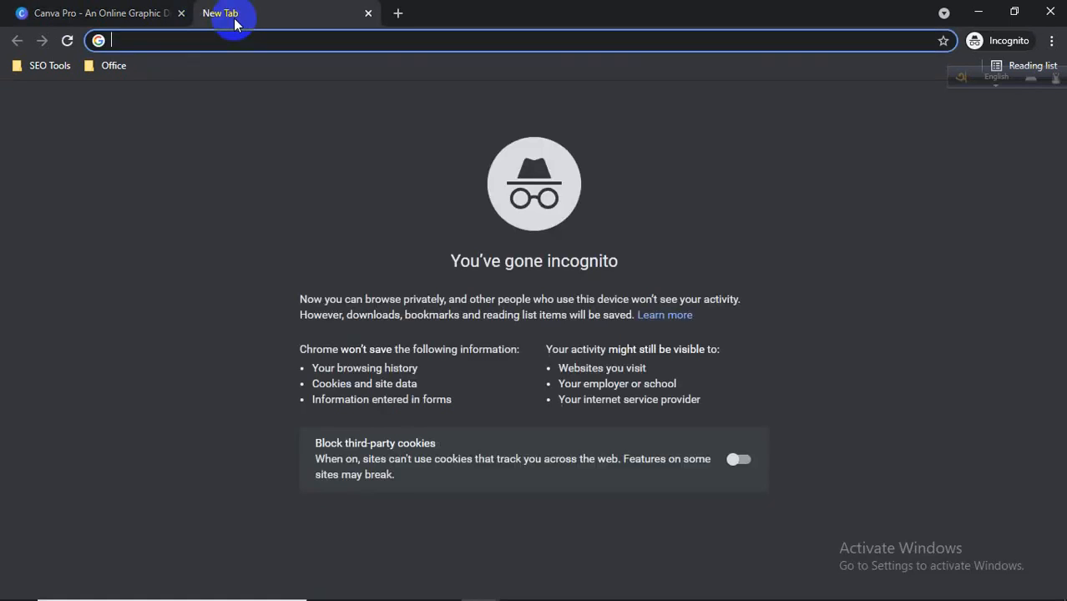
type("canva")
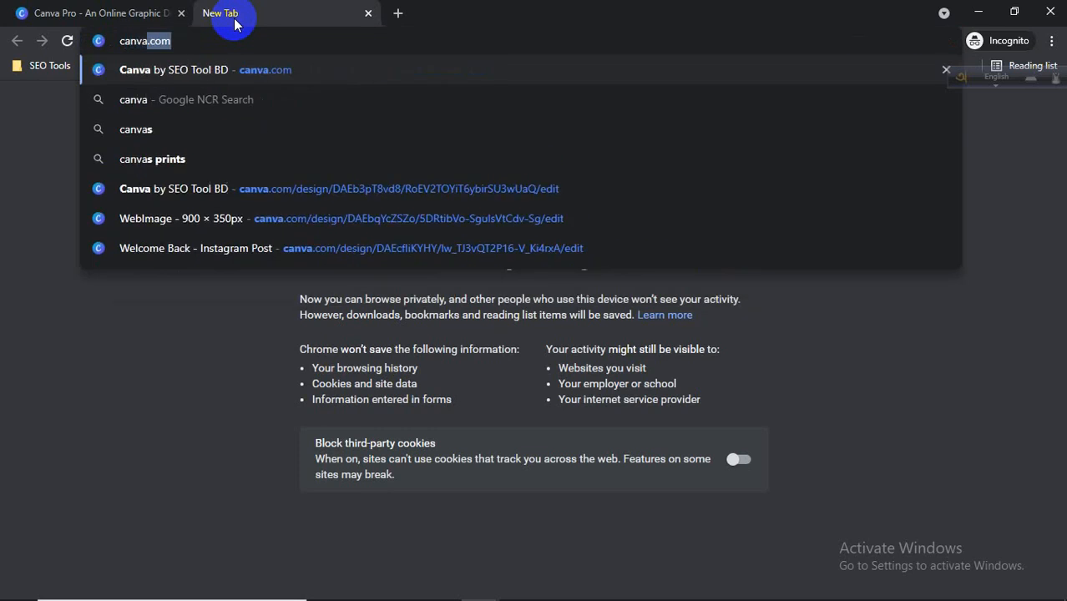
type(" prising")
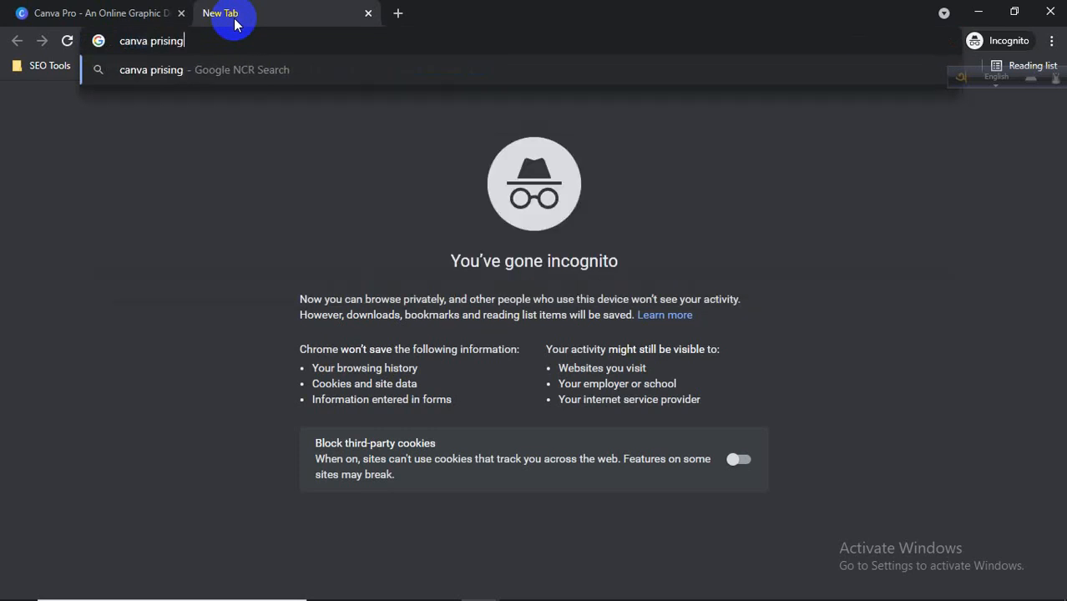
key("Return")
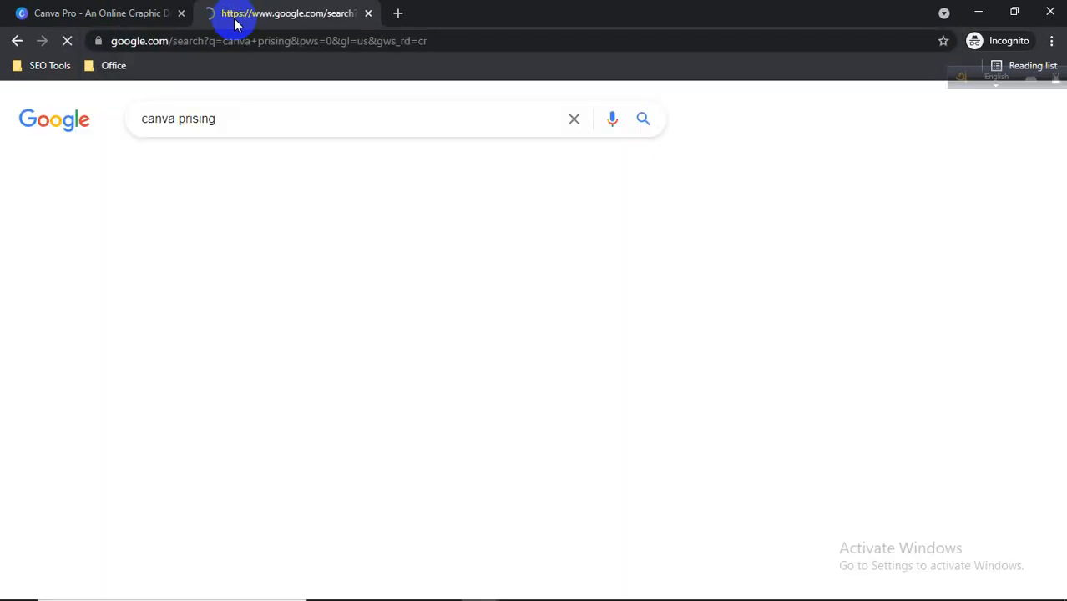
Open the Canva Pricing Plans result from the search results.
left_click(334, 240)
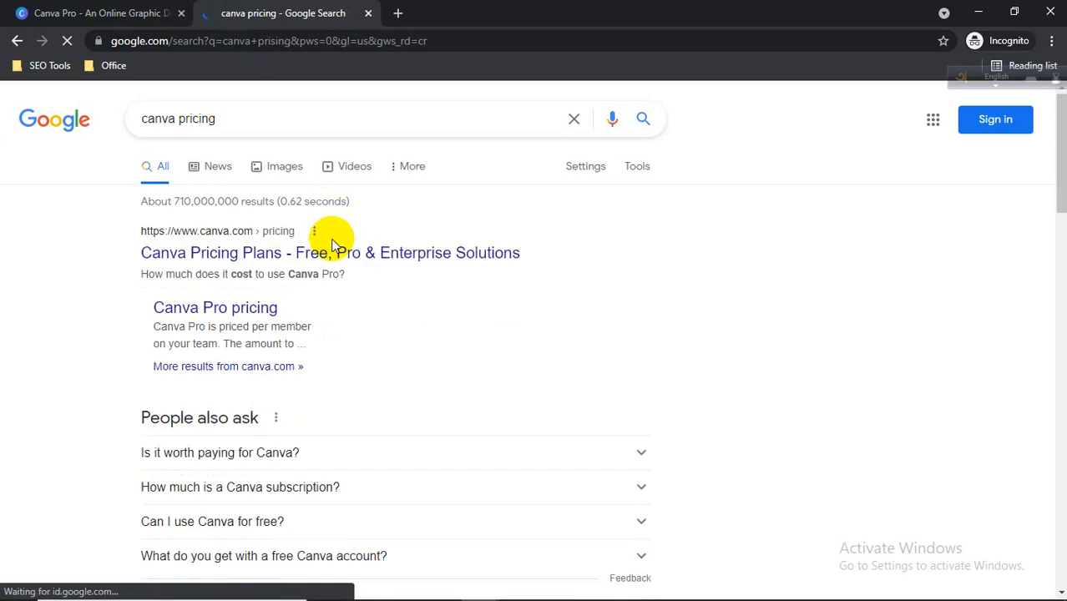
left_click(288, 248)
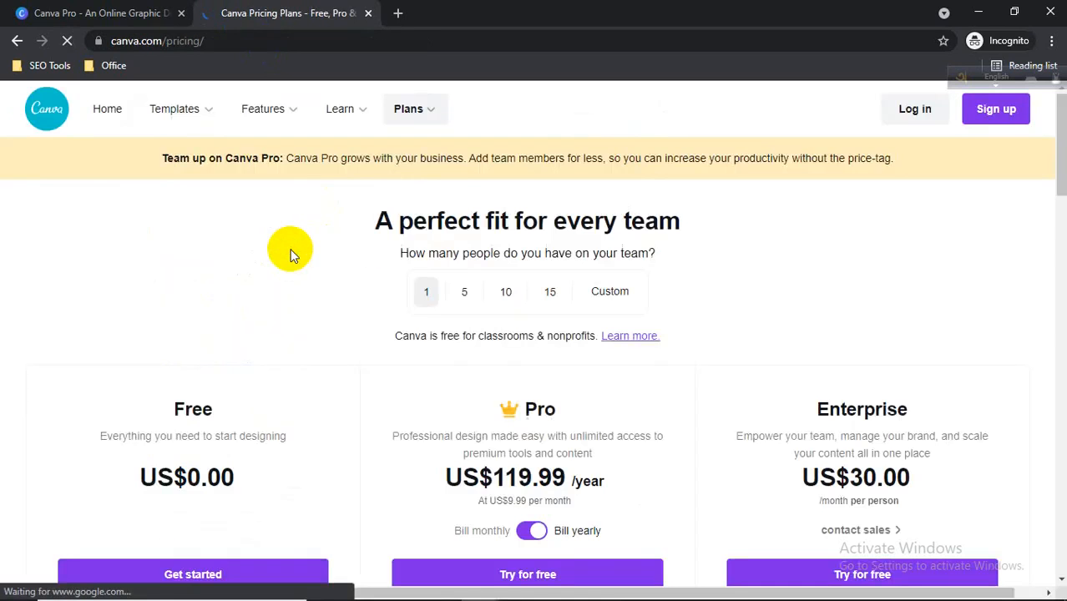
Review the Free, Pro and Enterprise plan cards, highlighting the Pro yearly price and Enterprise monthly price.
scroll(221, 234, "down", 2)
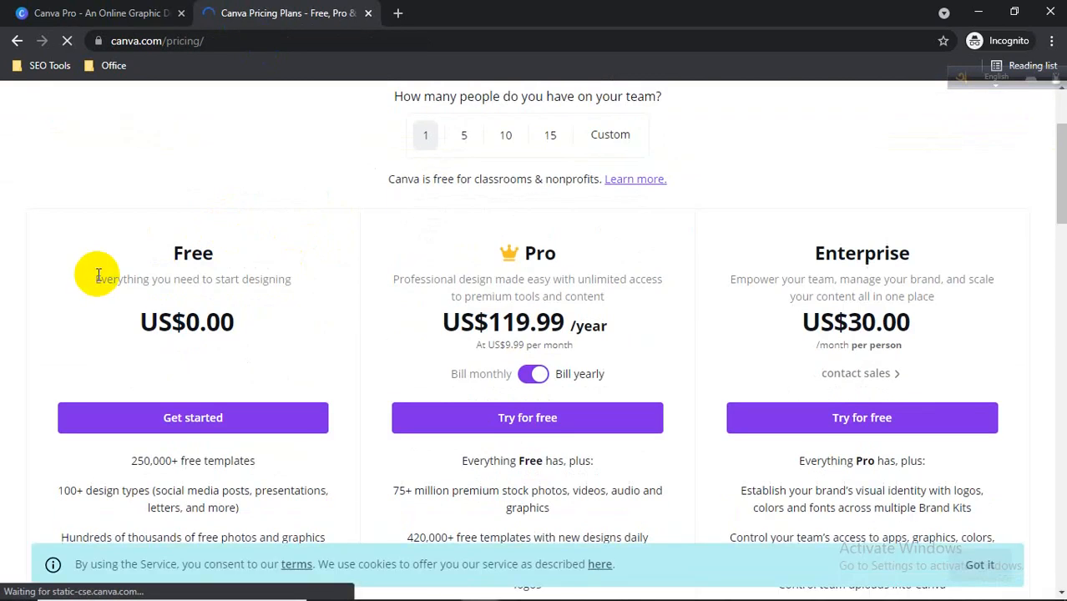
scroll(96, 272, "up", 2)
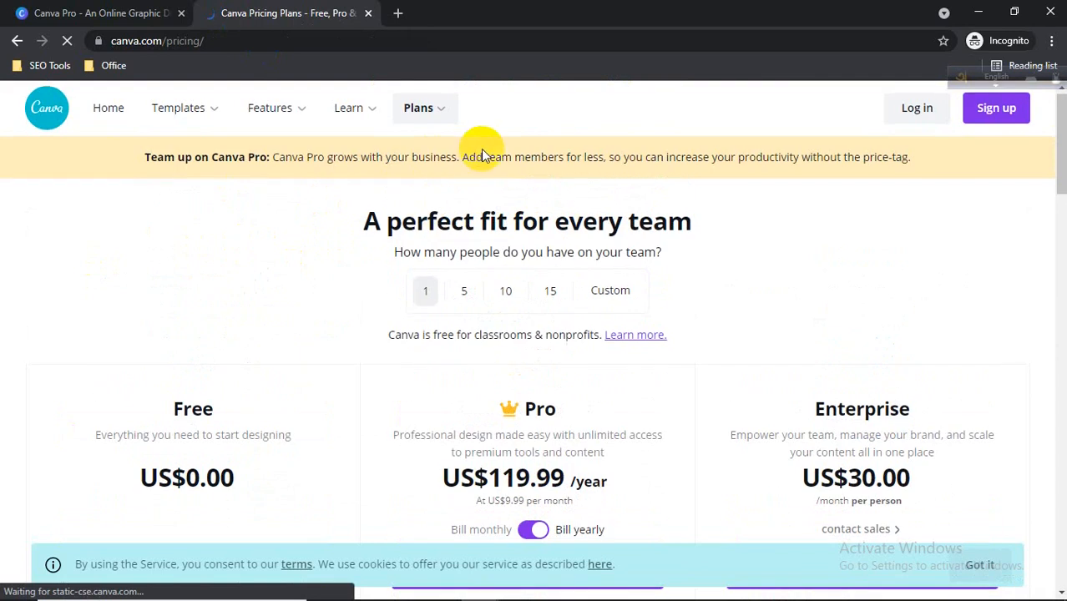
scroll(475, 172, "down", 2)
scroll(218, 242, "down", 1)
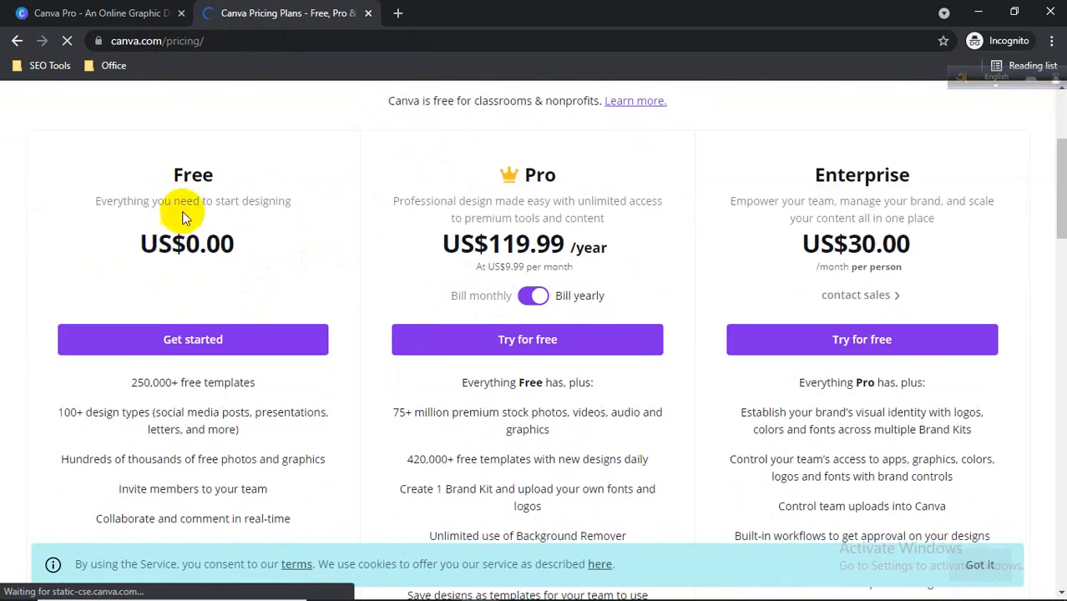
scroll(185, 250, "down", 3)
scroll(187, 280, "up", 5)
scroll(189, 270, "down", 2)
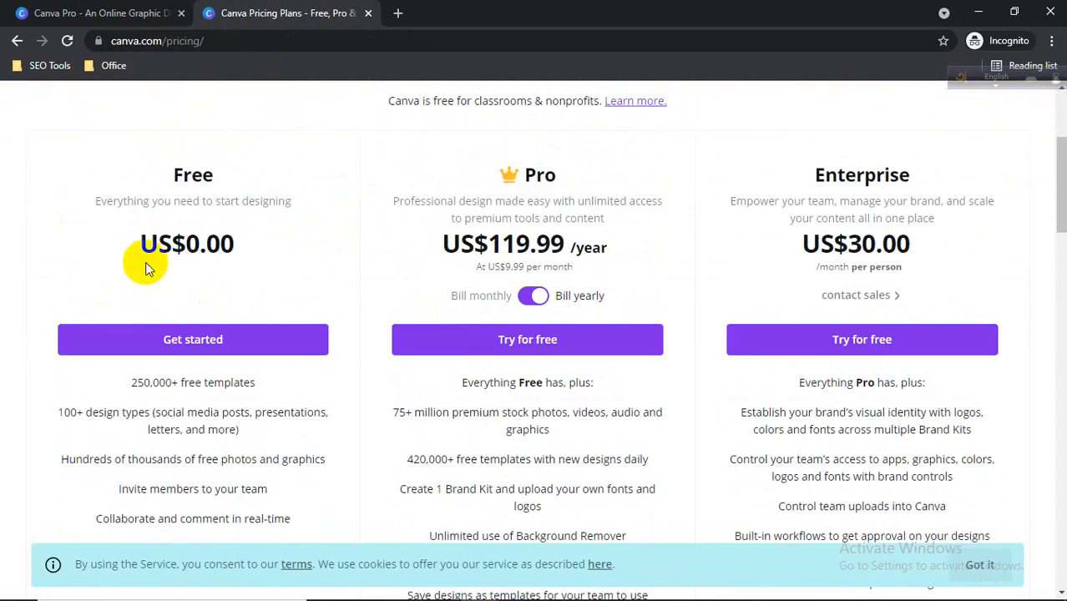
scroll(589, 334, "up", 2)
scroll(341, 338, "down", 2)
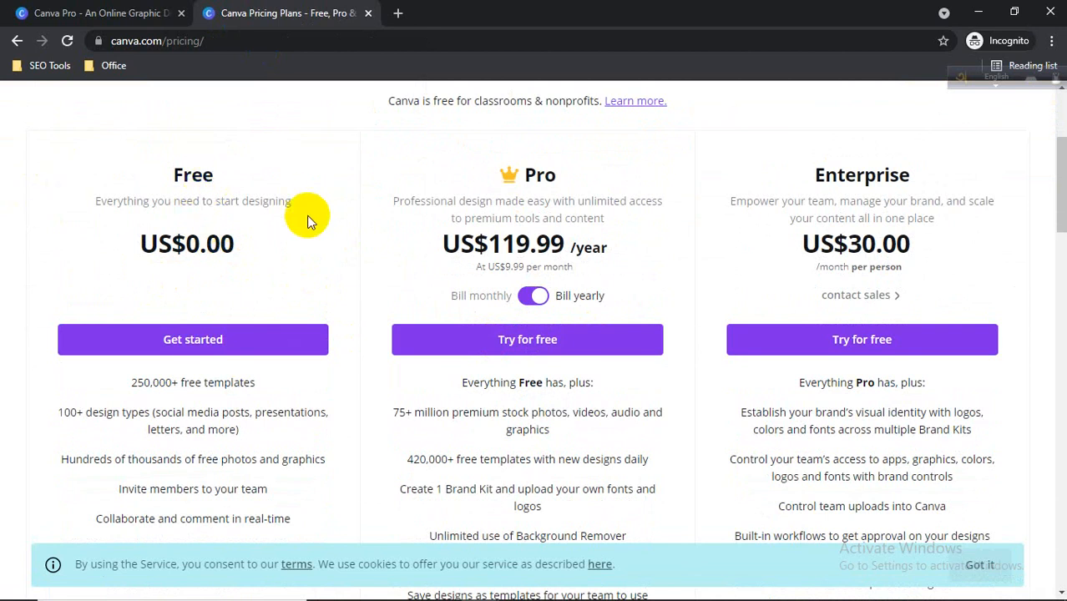
scroll(238, 326, "down", 3)
scroll(245, 371, "up", 4)
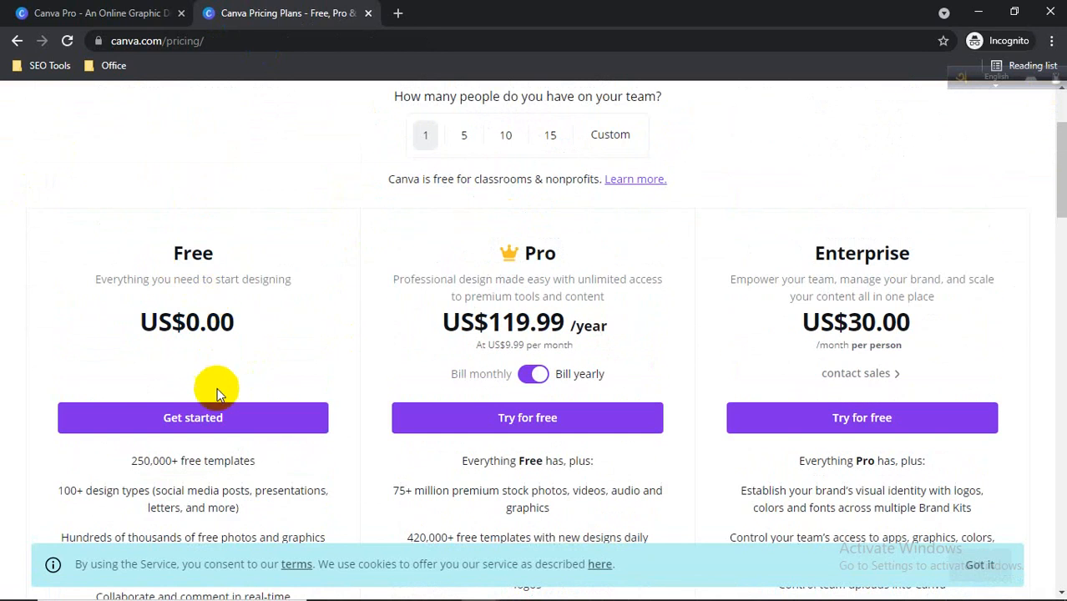
scroll(215, 394, "down", 1)
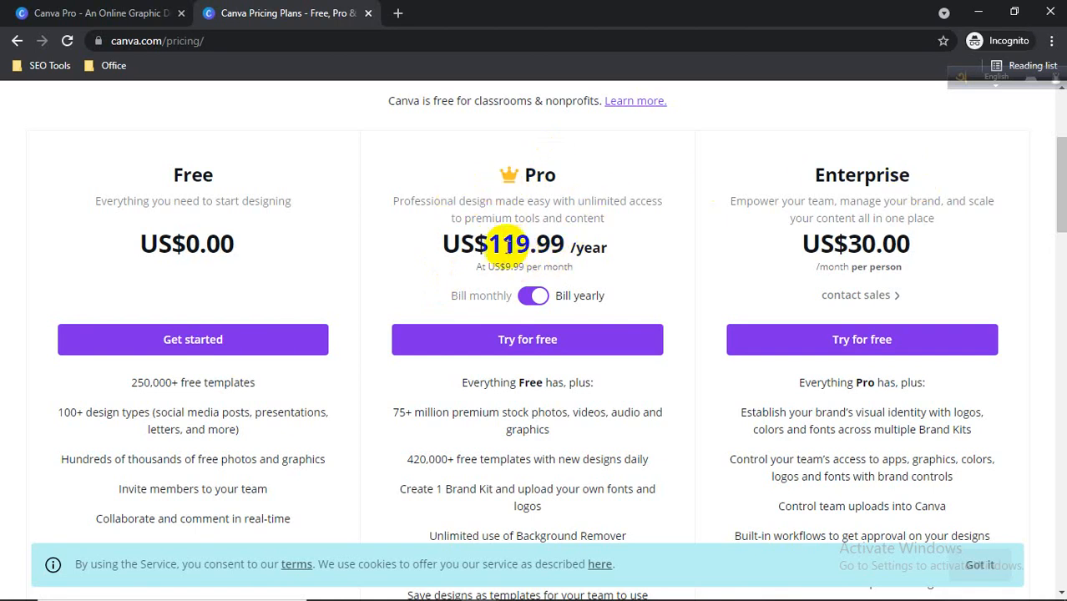
left_click_drag(488, 245, 561, 242)
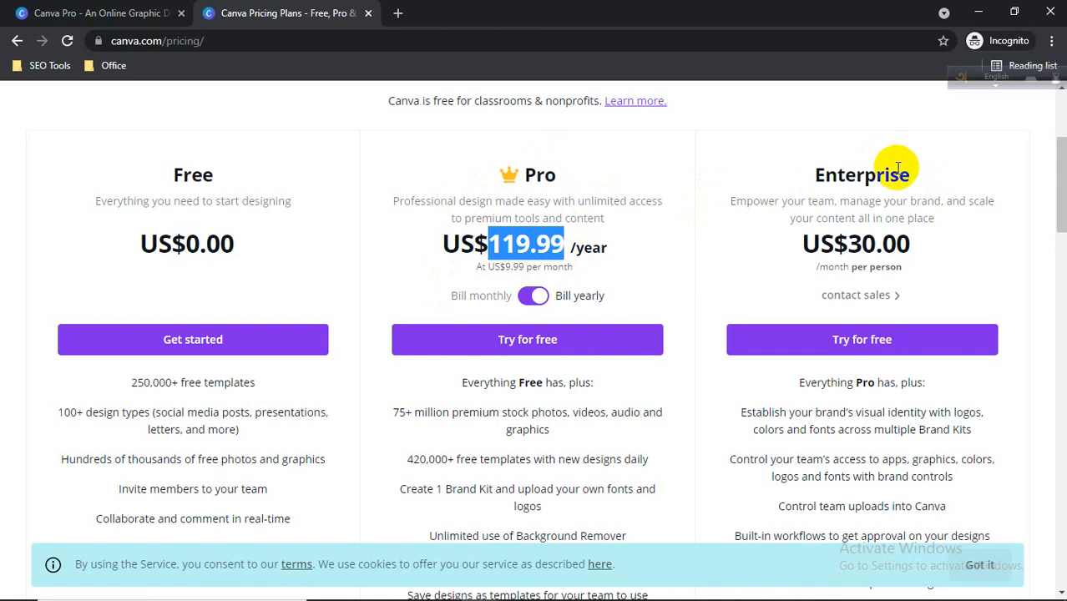
left_click_drag(848, 243, 922, 243)
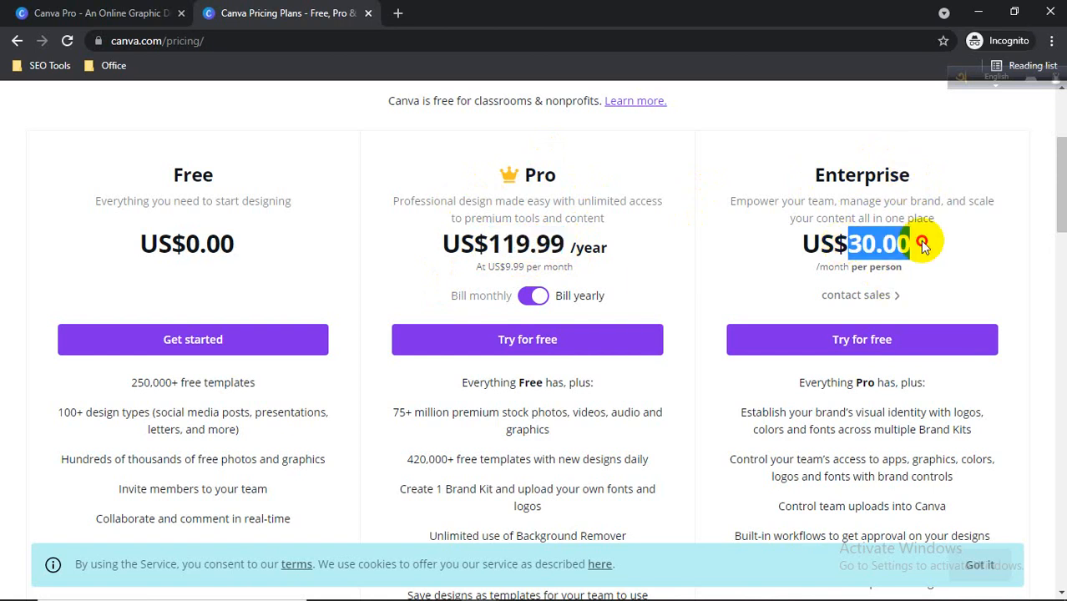
Scroll through the plans' feature lists and the sections below them on the pricing page.
scroll(451, 317, "down", 4)
scroll(466, 329, "up", 7)
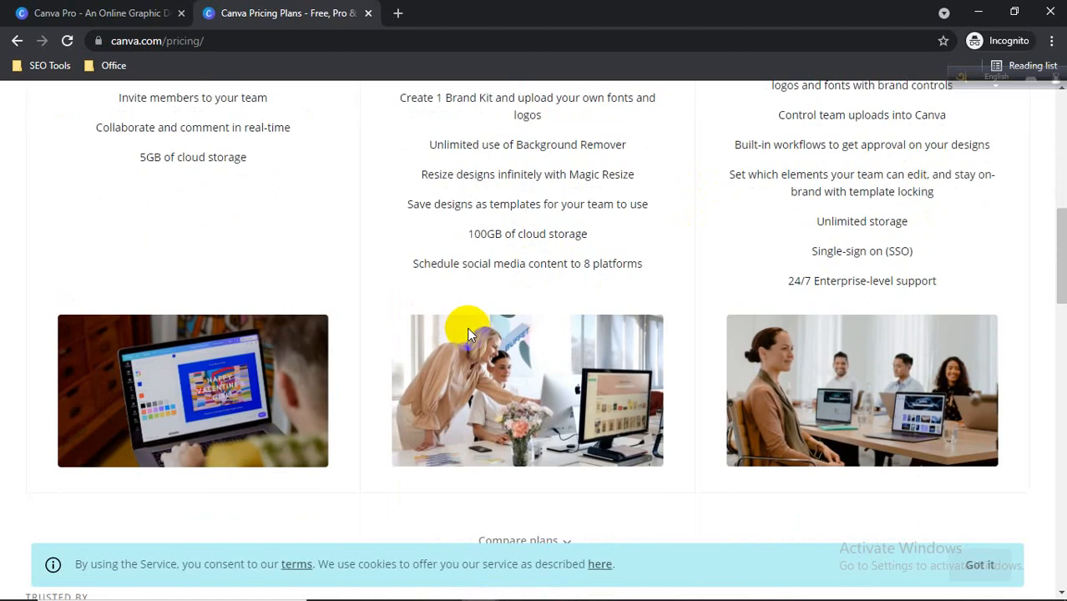
scroll(455, 312, "down", 4)
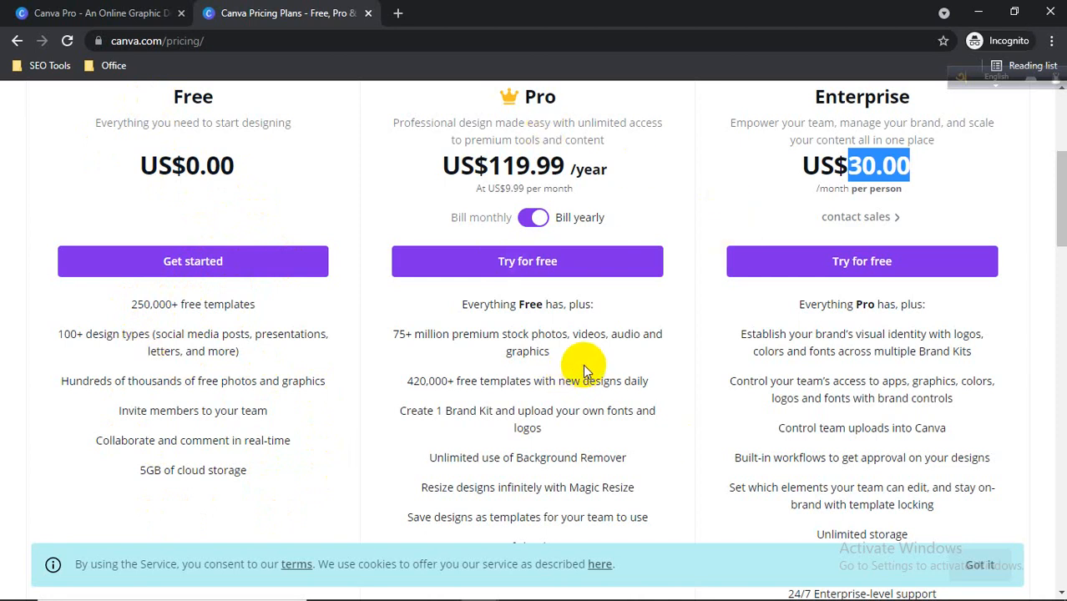
scroll(501, 443, "down", 3)
scroll(485, 430, "down", 3)
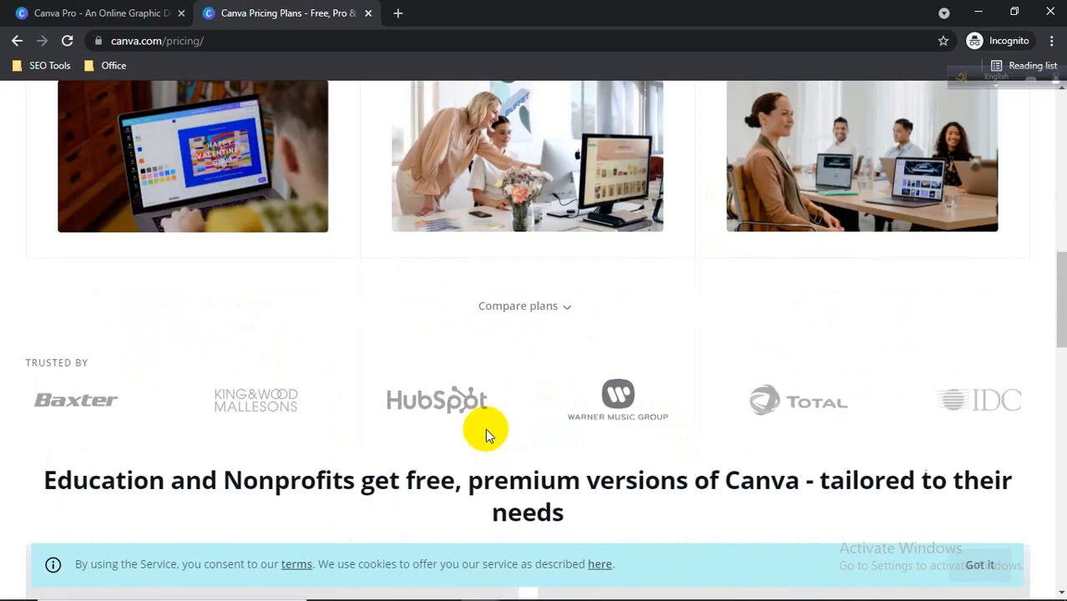
scroll(480, 431, "up", 10)
scroll(334, 372, "down", 2)
scroll(301, 344, "down", 1)
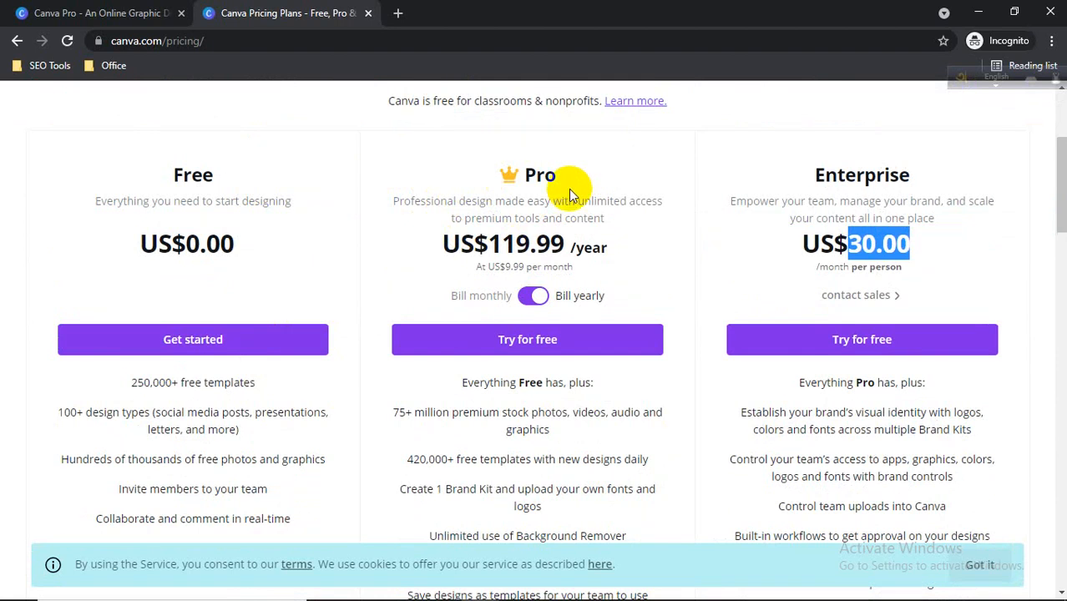
scroll(576, 188, "down", 1)
scroll(518, 192, "up", 1)
left_click(393, 152)
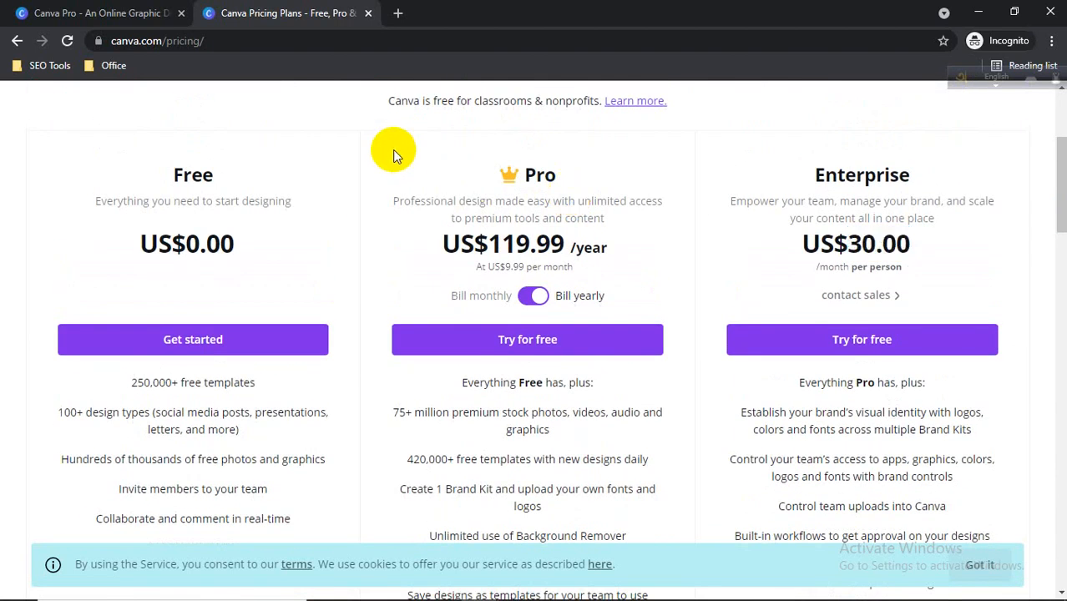
scroll(393, 155, "down", 2)
scroll(394, 165, "up", 2)
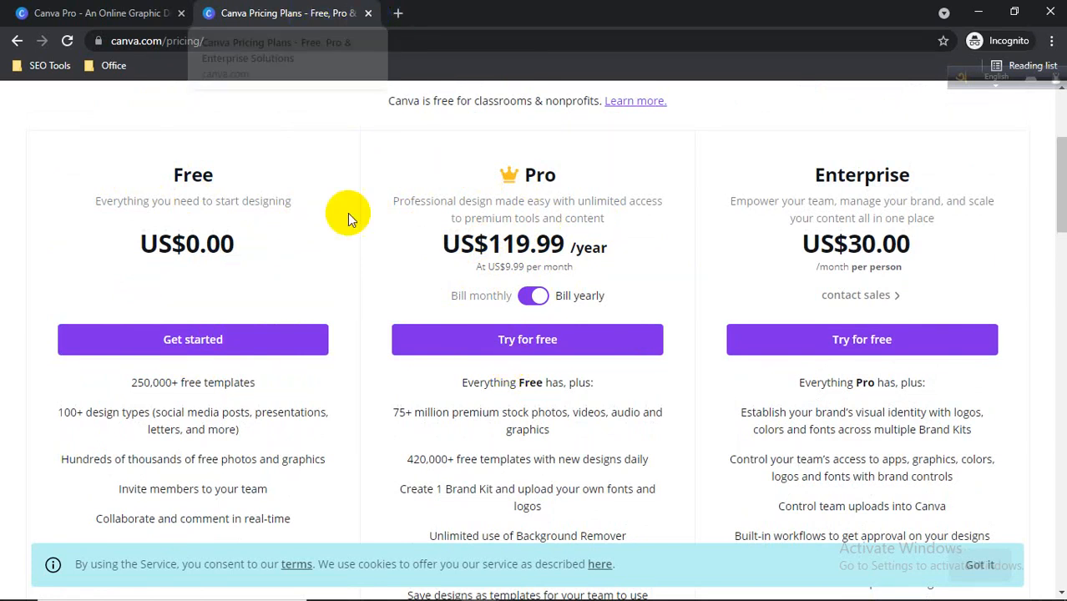
scroll(347, 214, "up", 3)
scroll(350, 244, "down", 4)
scroll(347, 245, "down", 4)
scroll(282, 303, "up", 5)
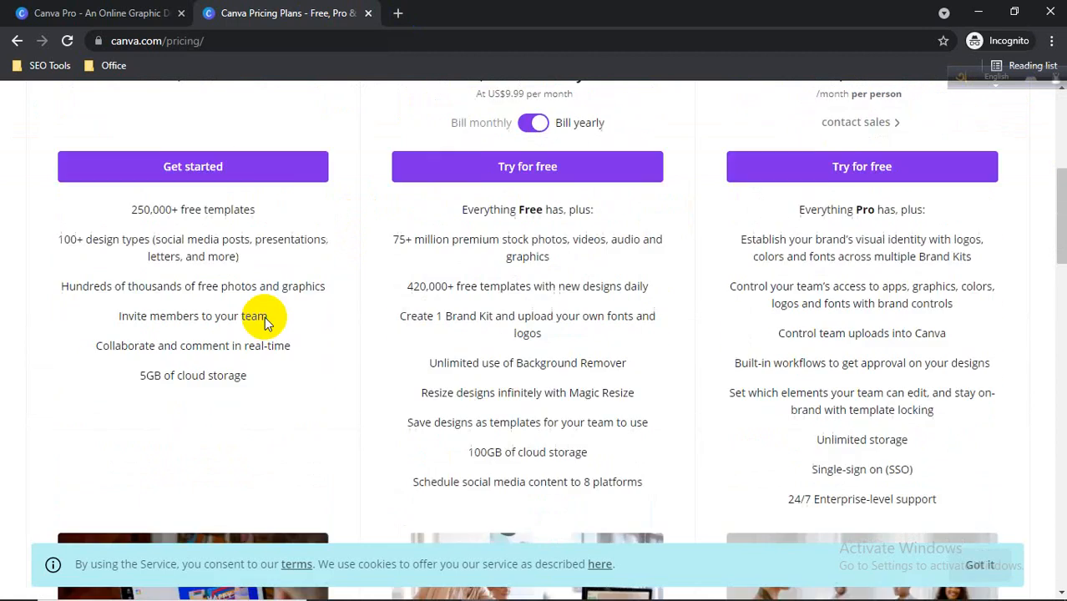
Close the extra Canva Pro tab and start the Free plan through its Get started option.
left_click(192, 262)
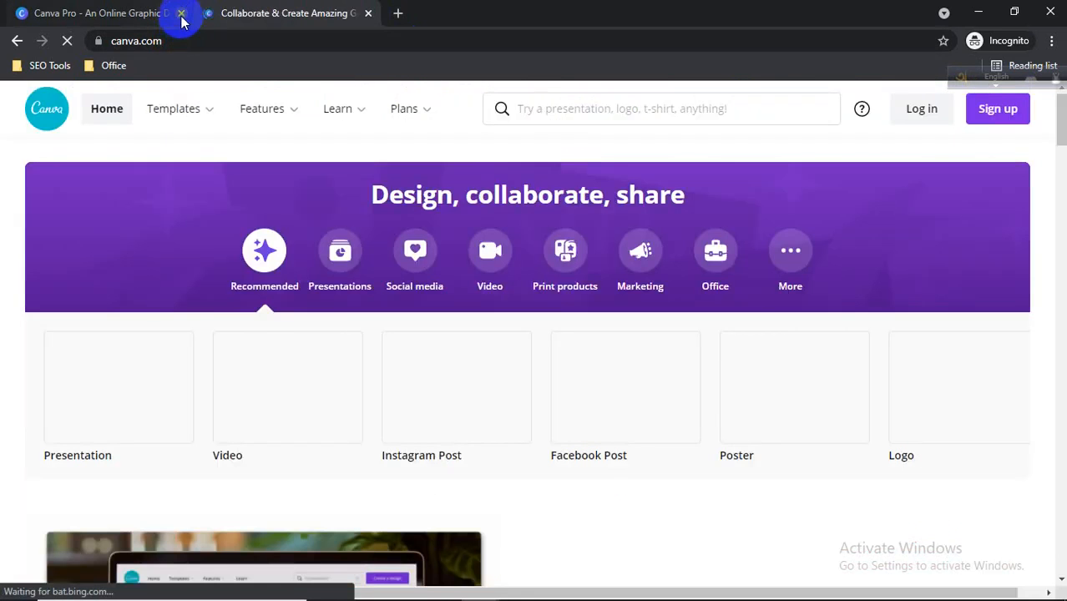
left_click(181, 14)
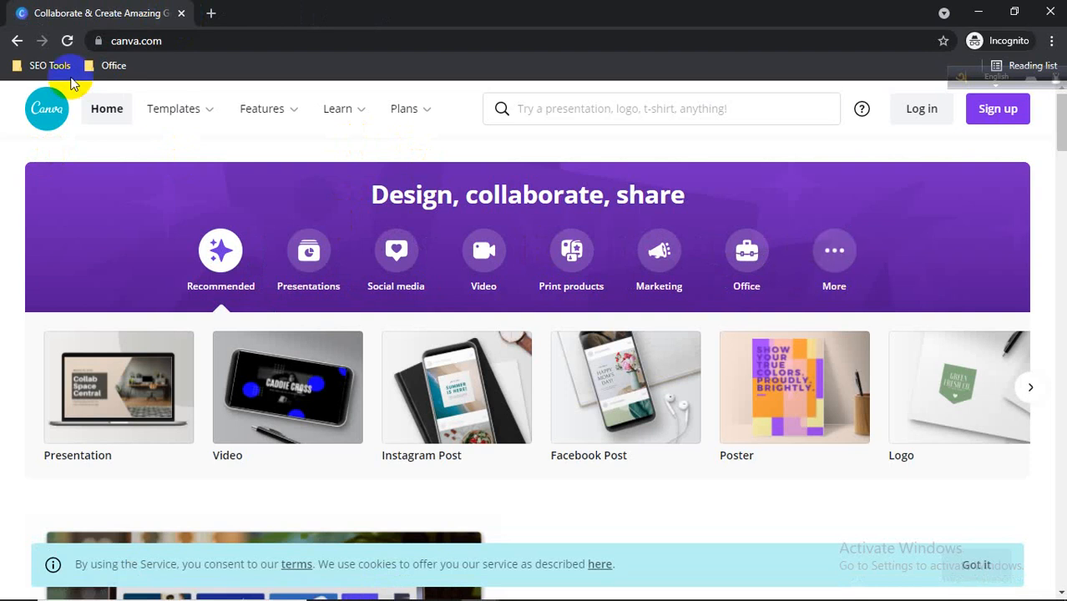
left_click(18, 42)
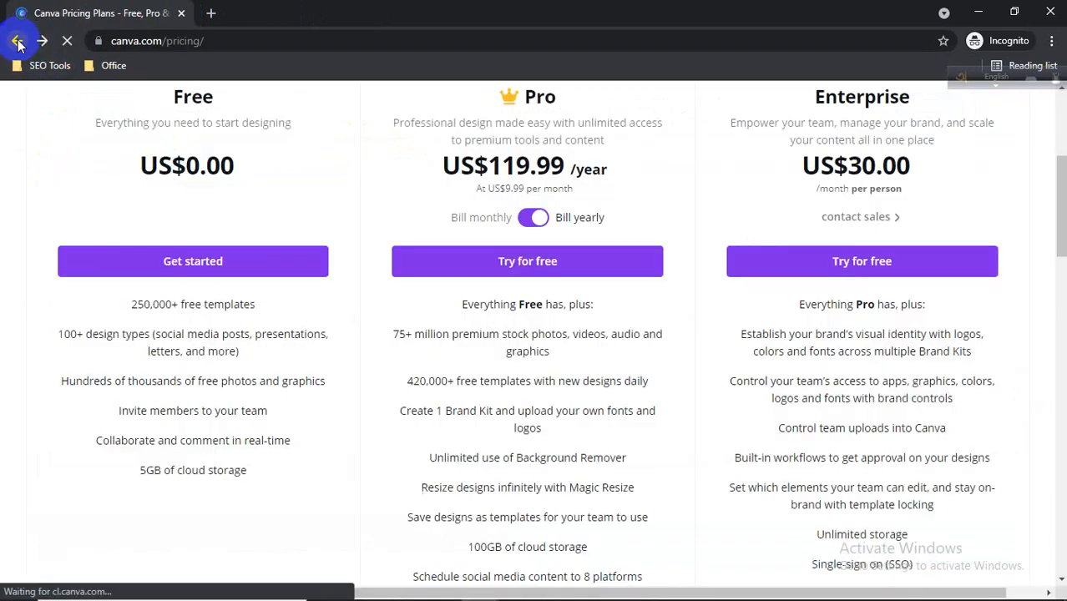
left_click(209, 261)
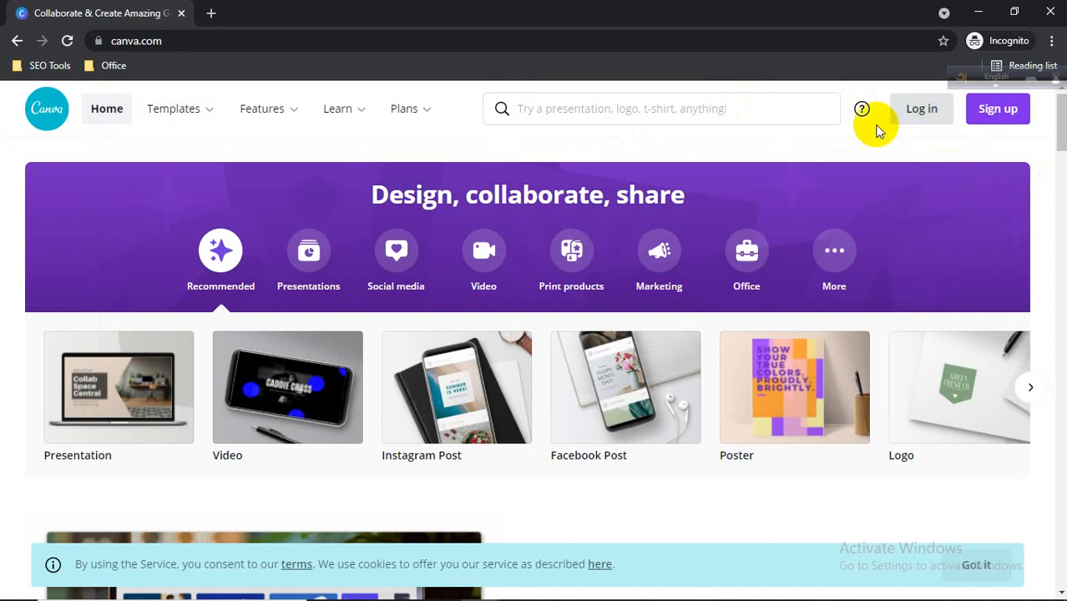
left_click(999, 113)
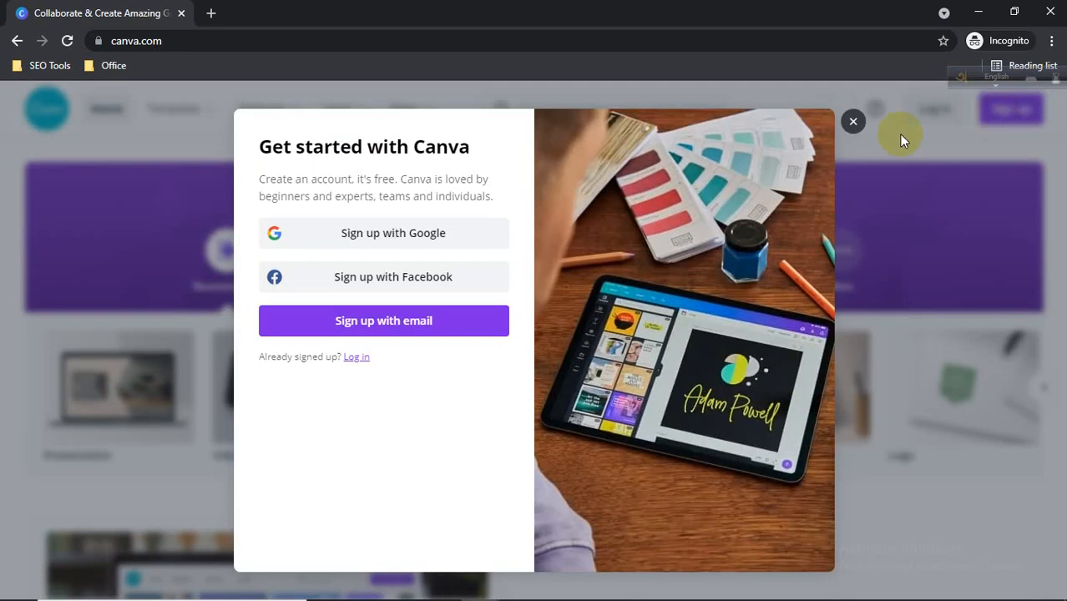
left_click(406, 242)
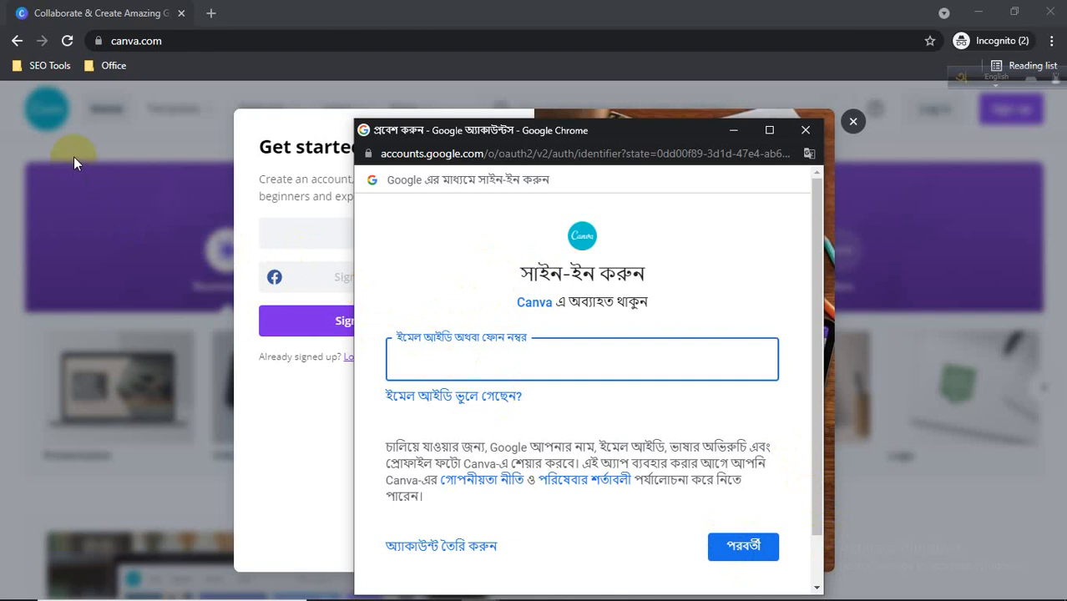
left_click(800, 134)
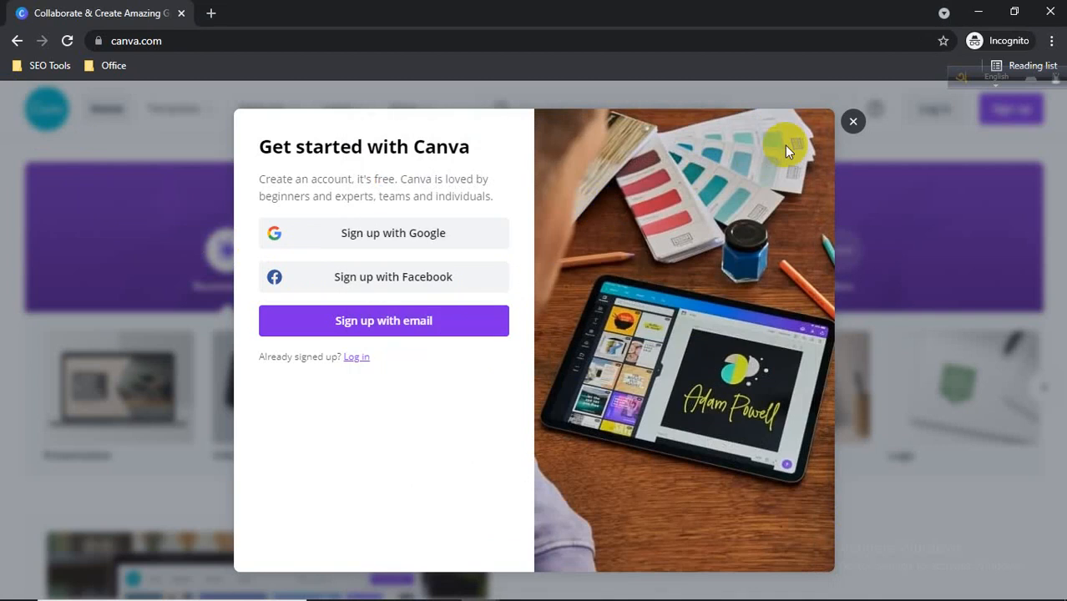
left_click(851, 124)
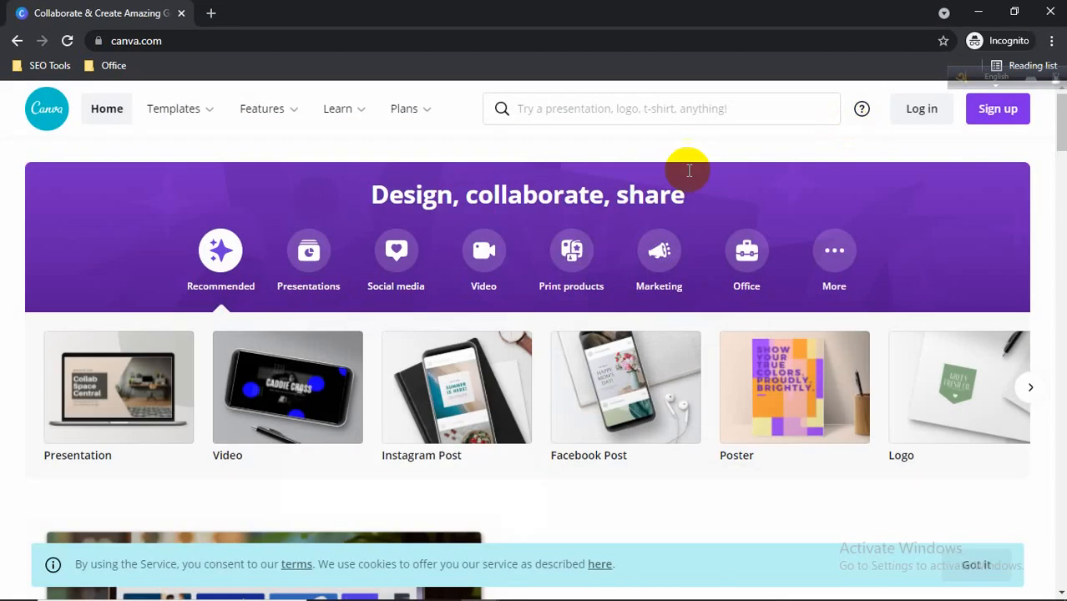
Close the incognito window and switch to the Canva by SEO Tool BD tab in the main browser.
left_click(1050, 15)
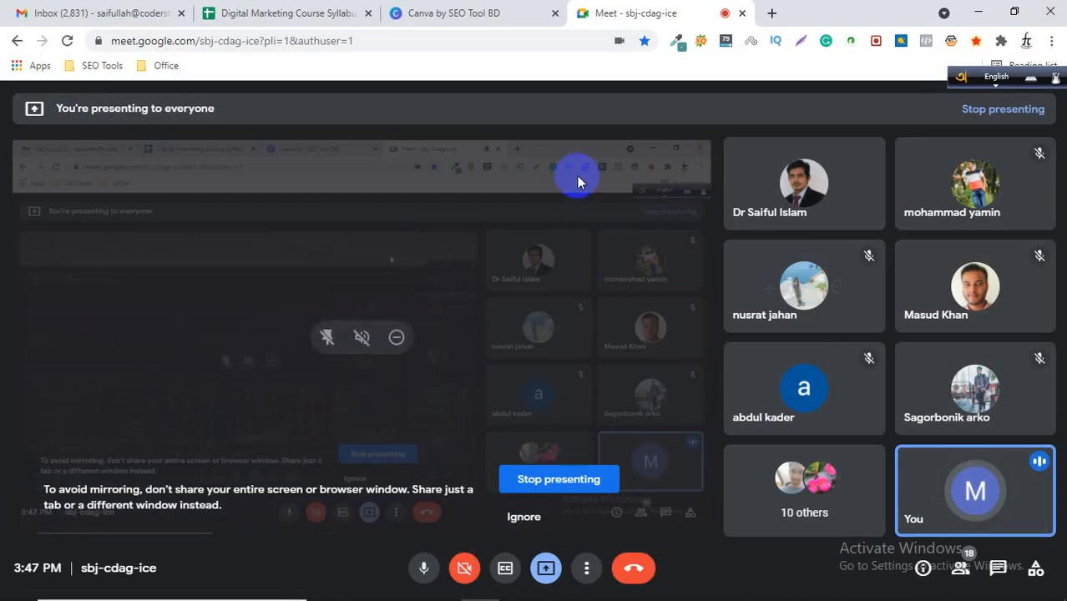
left_click(494, 12)
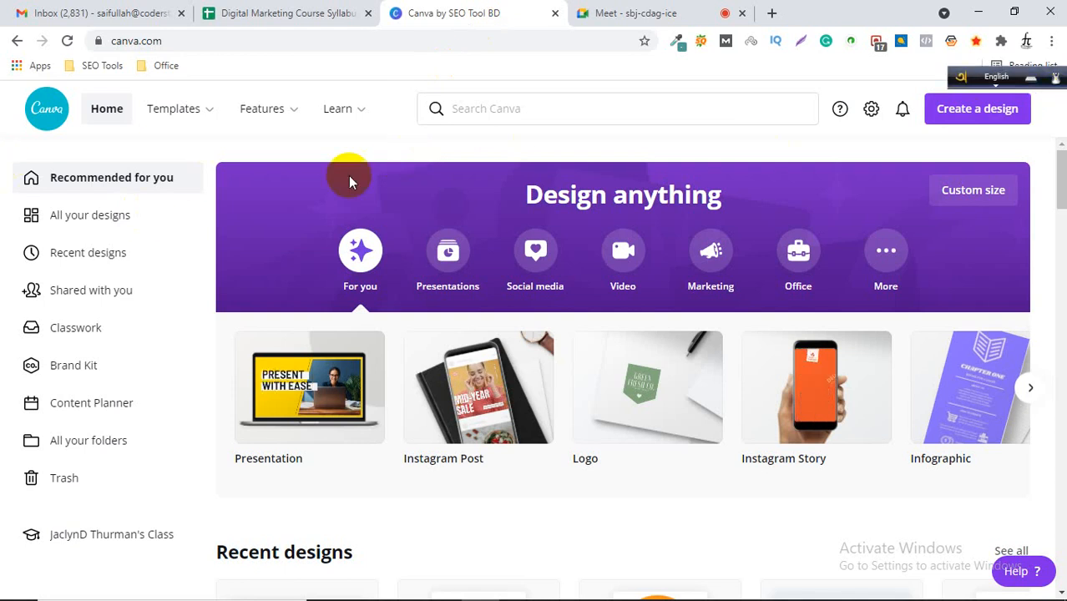
Browse the Templates and Features menus on the Canva home page.
mouse_move(210, 126)
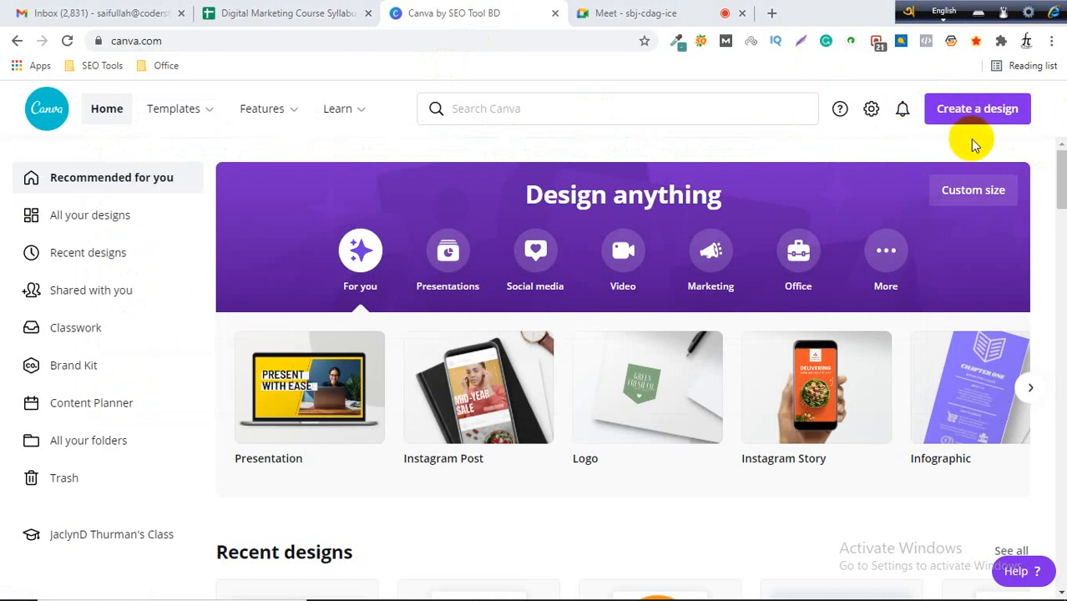
mouse_move(310, 134)
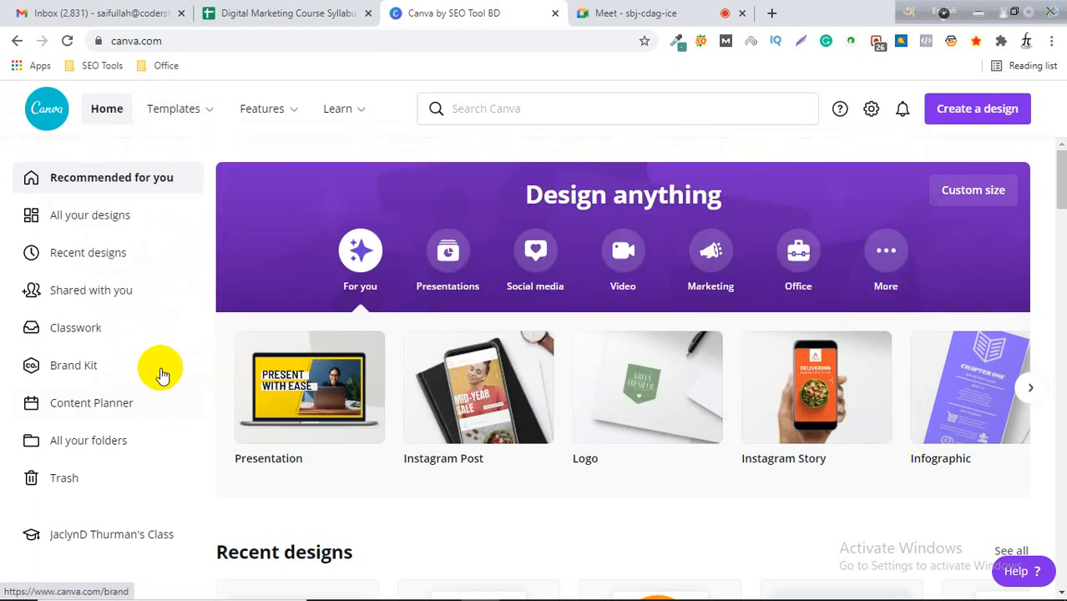
mouse_move(179, 123)
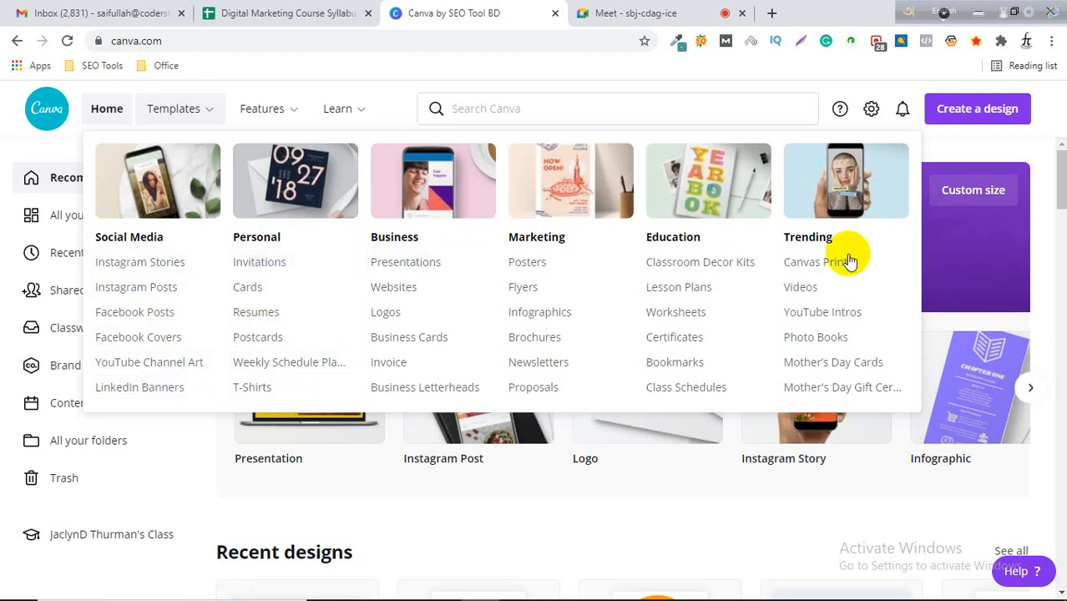
mouse_move(215, 119)
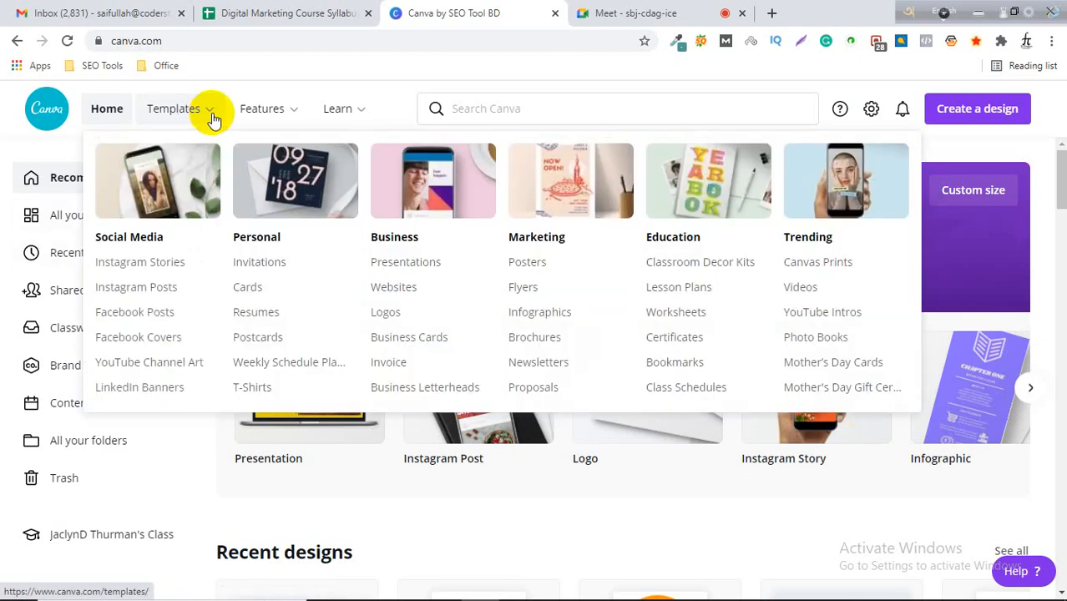
mouse_move(275, 112)
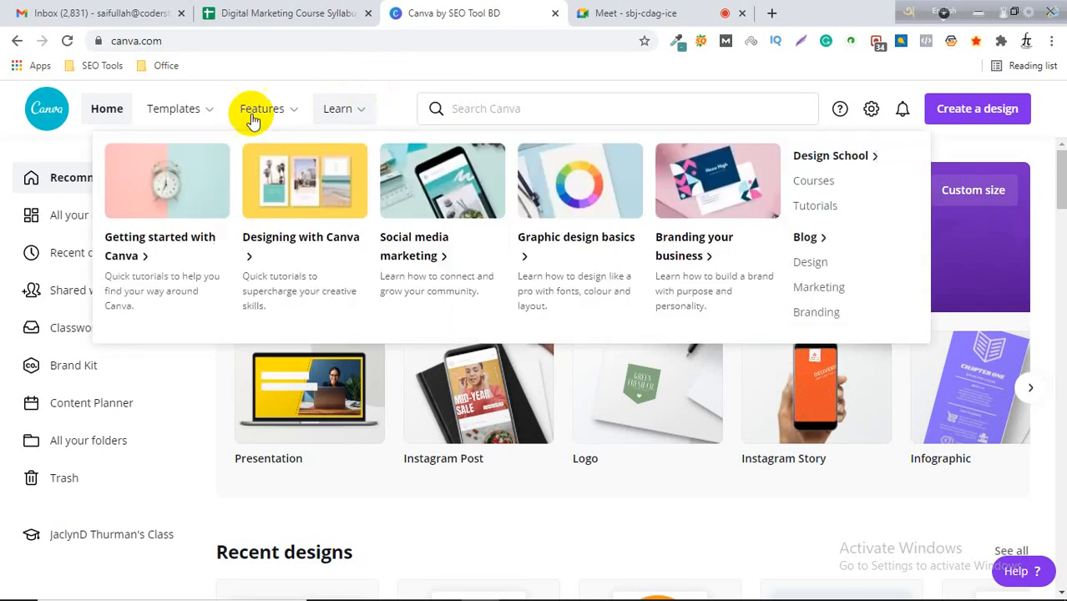
mouse_move(173, 117)
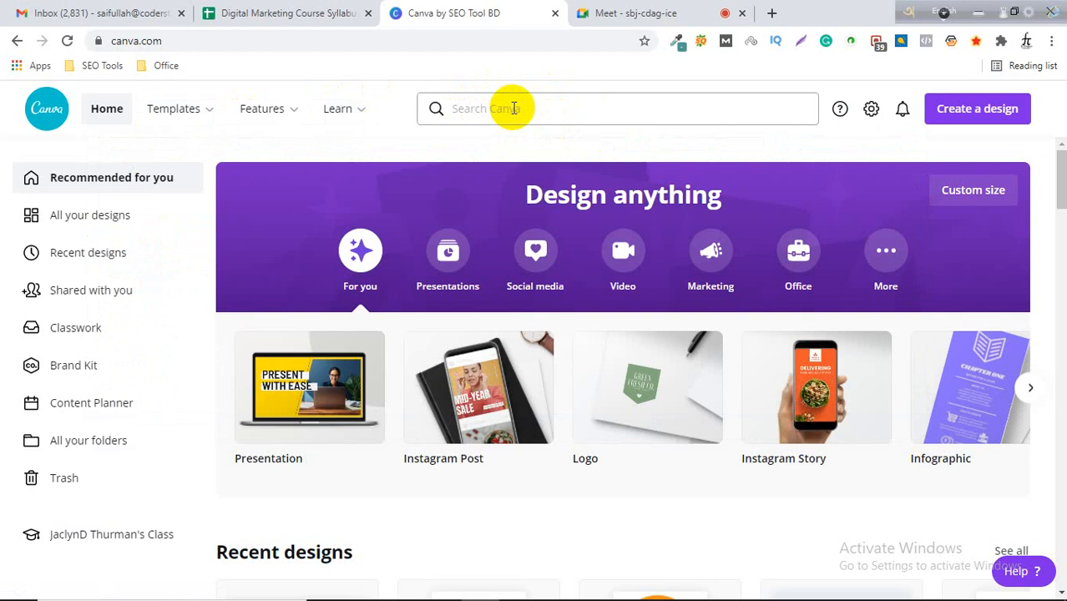
Search Canva for facebook and open the Facebook Cover template results.
left_click(513, 109)
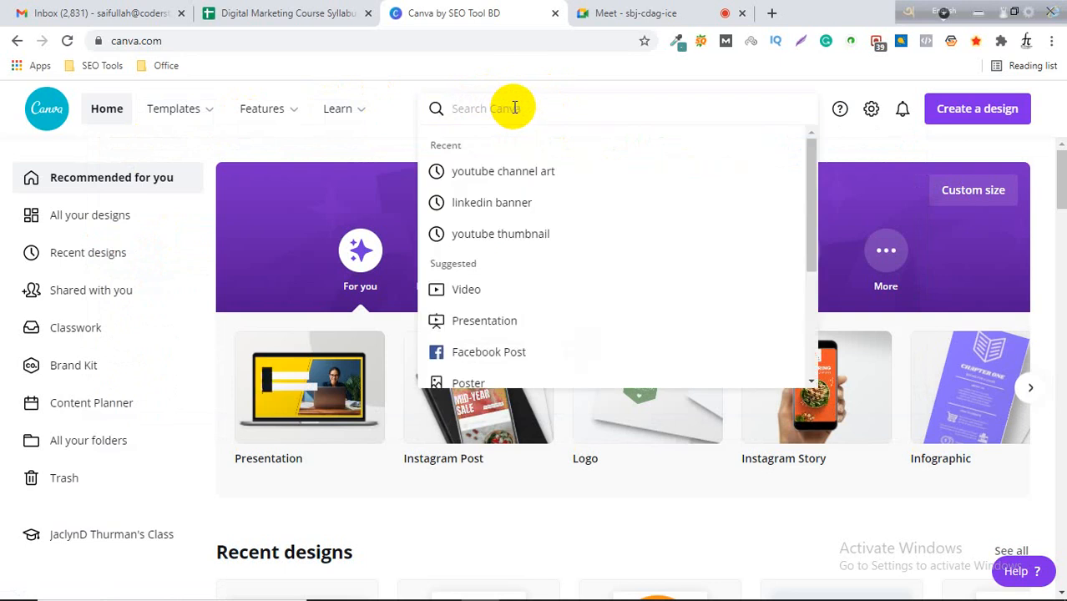
type("facebook")
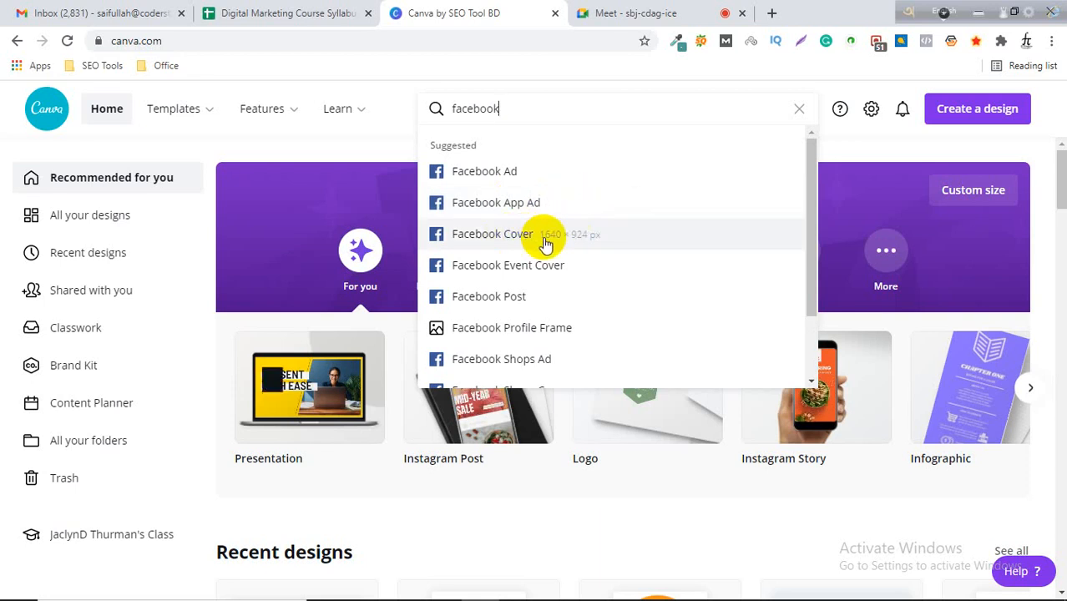
scroll(546, 250, "down", 3)
scroll(534, 351, "up", 3)
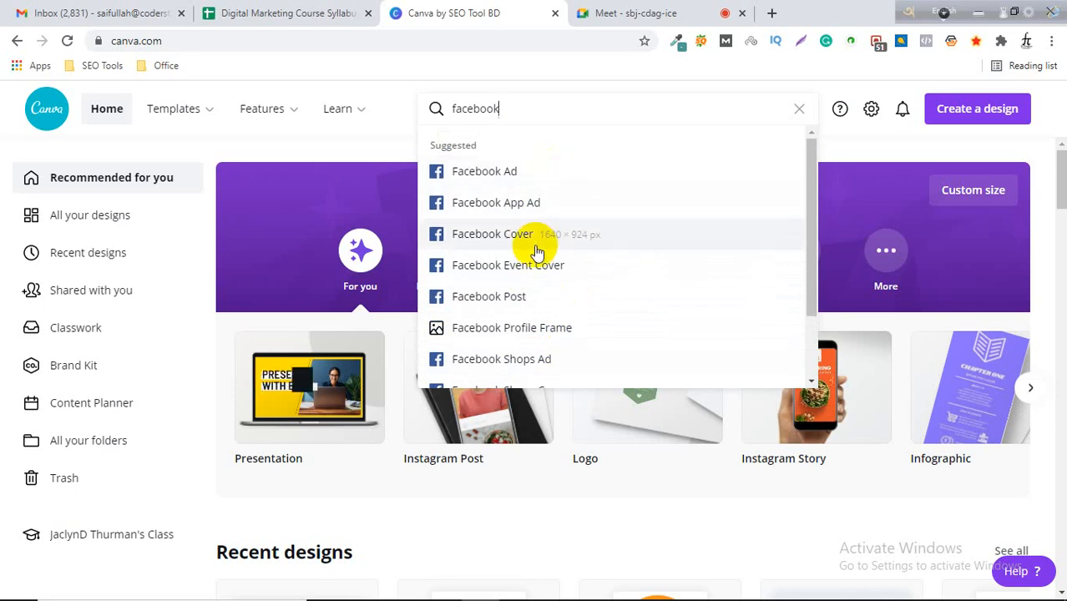
left_click(473, 241)
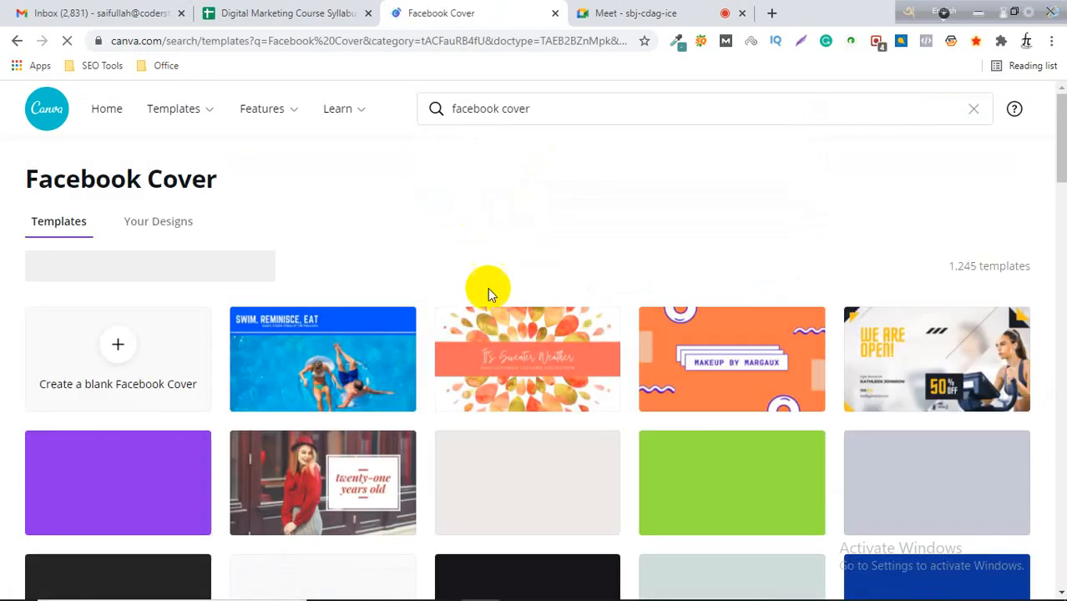
Scroll through the Facebook Cover templates to examine the available designs.
scroll(497, 313, "down", 2)
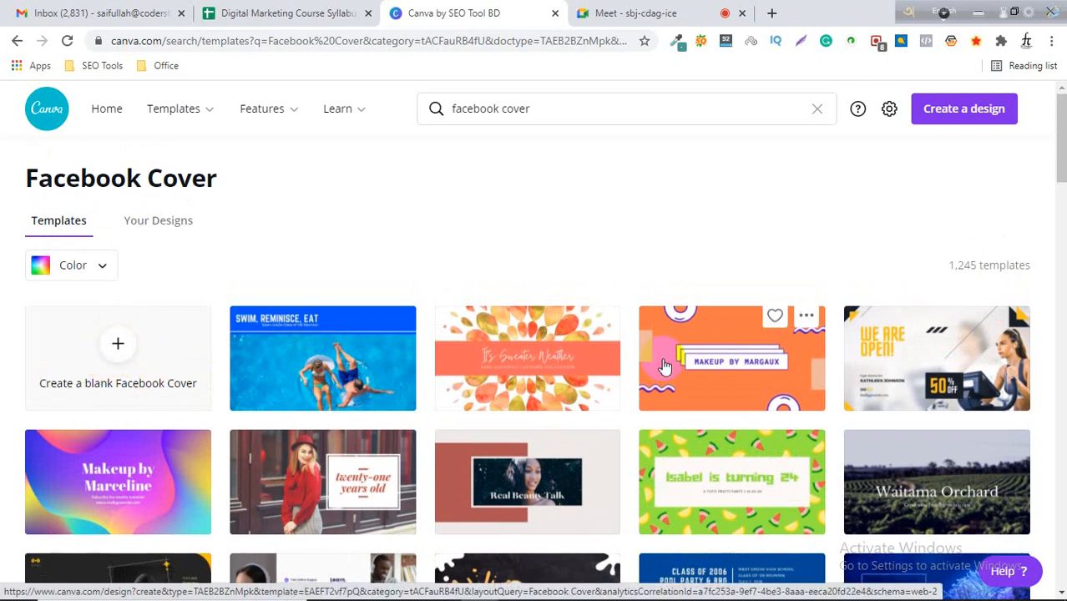
scroll(239, 332, "down", 2)
scroll(238, 332, "down", 2)
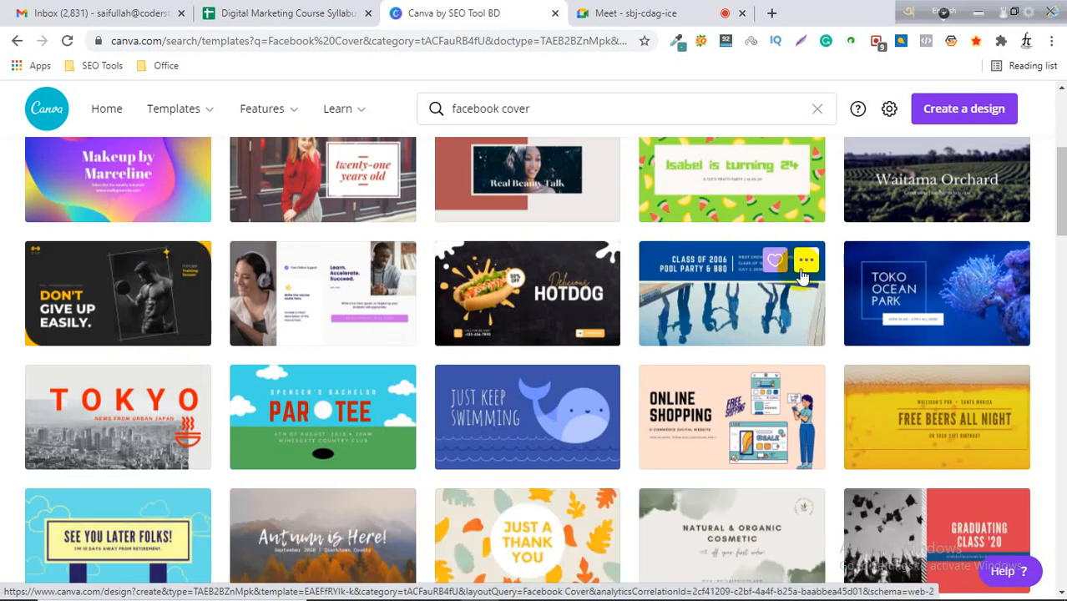
scroll(826, 300, "down", 3)
scroll(826, 300, "down", 5)
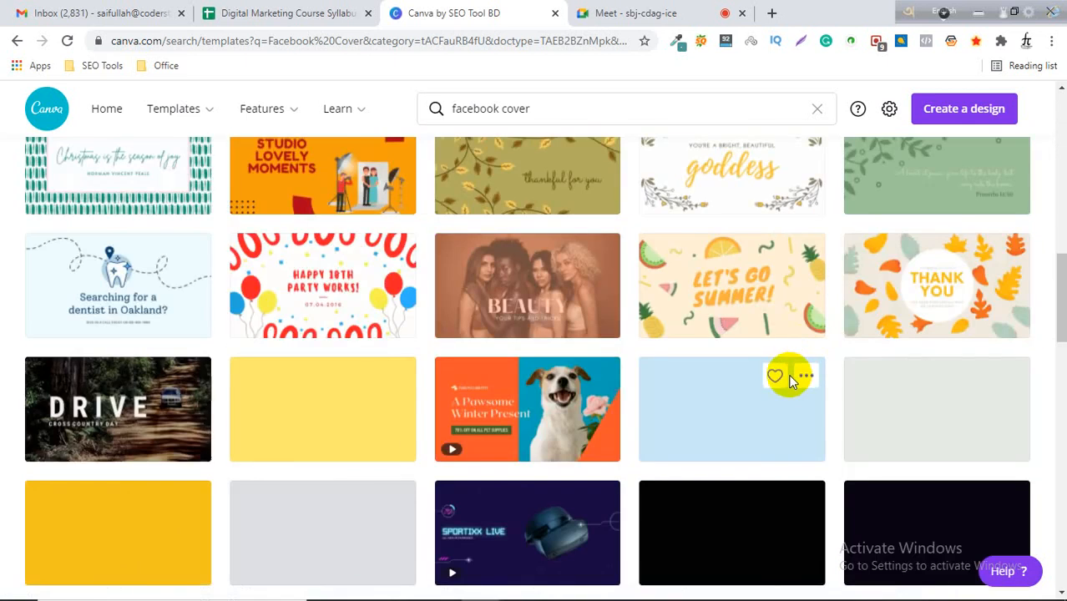
scroll(294, 334, "down", 3)
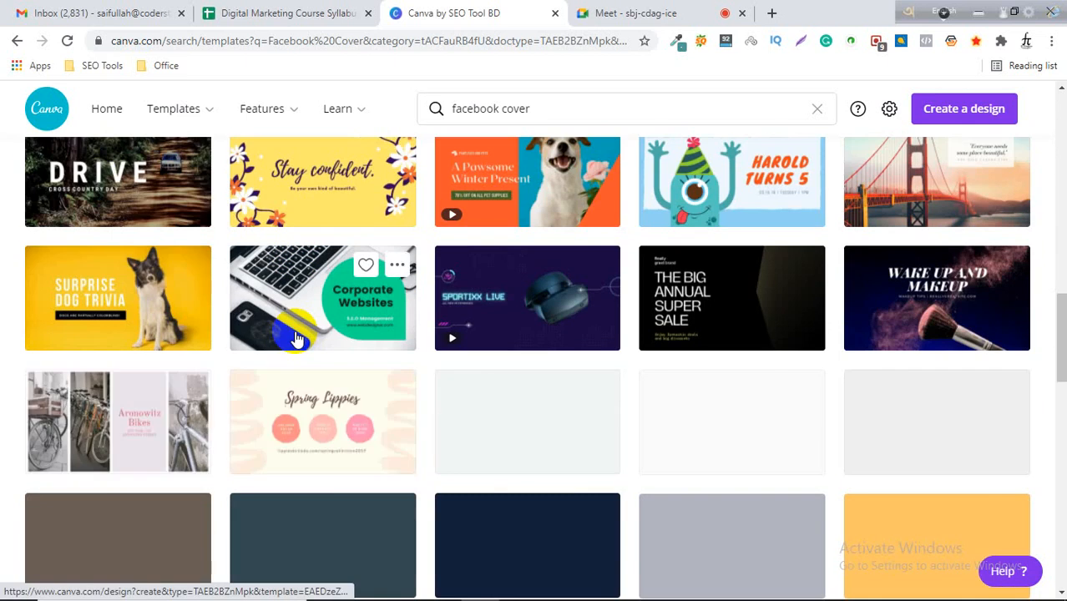
scroll(294, 338, "down", 3)
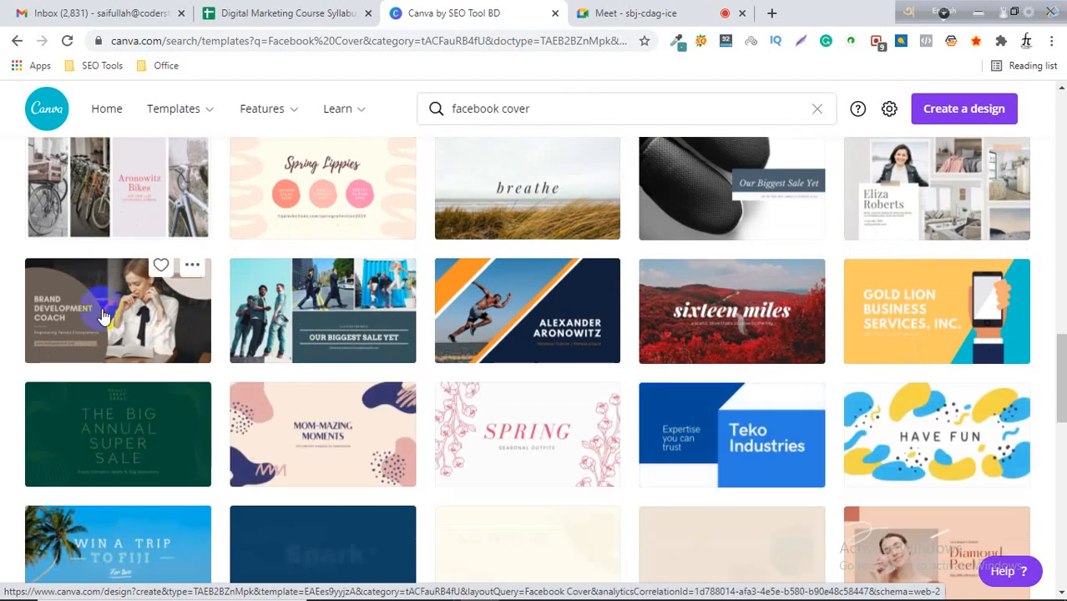
scroll(663, 363, "down", 2)
scroll(665, 369, "down", 2)
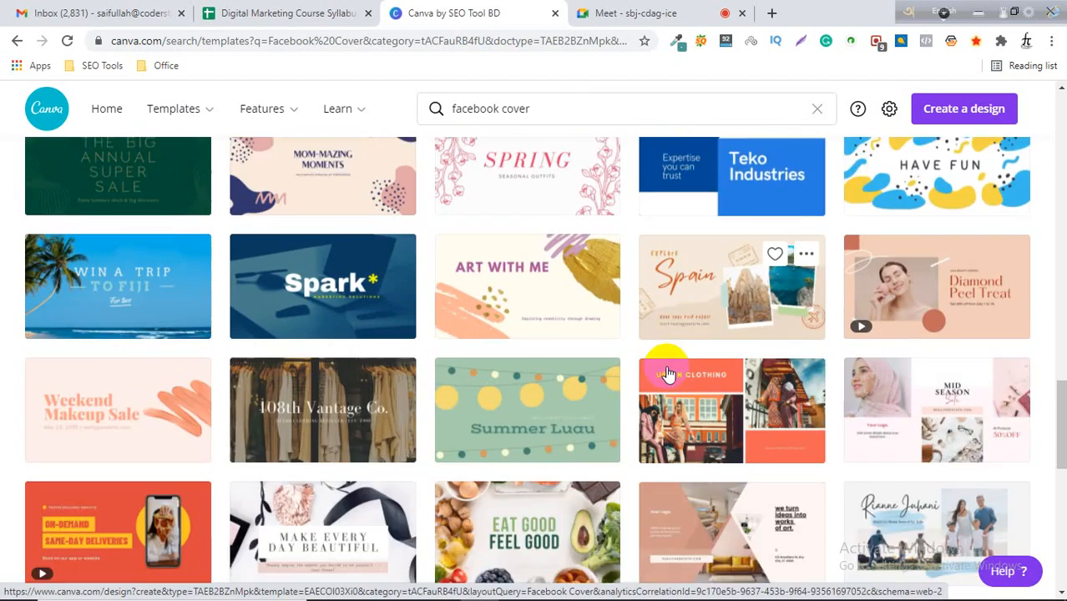
scroll(664, 375, "down", 6)
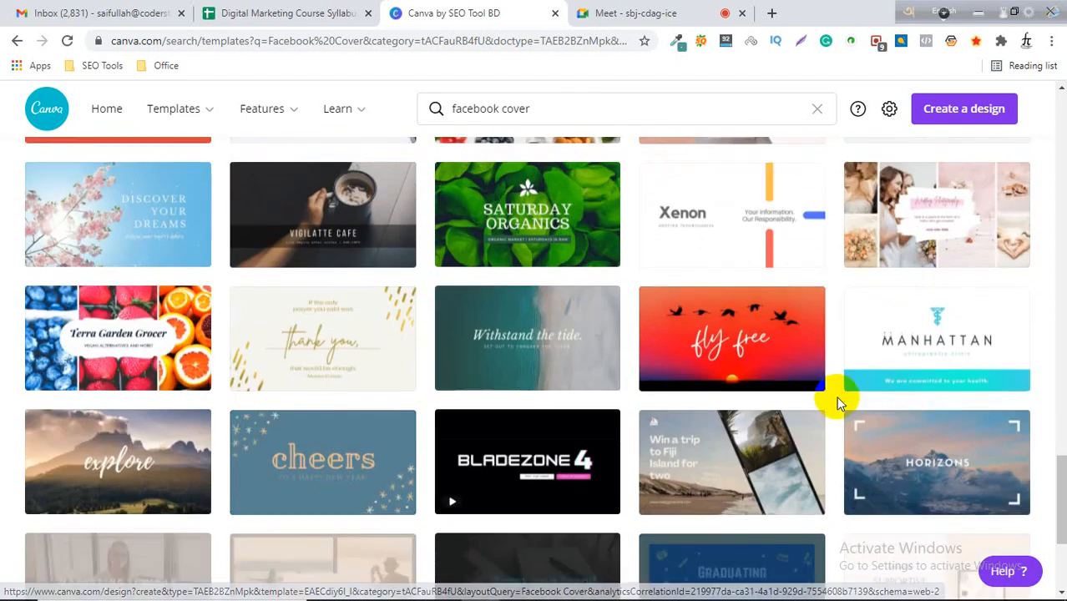
scroll(838, 401, "down", 3)
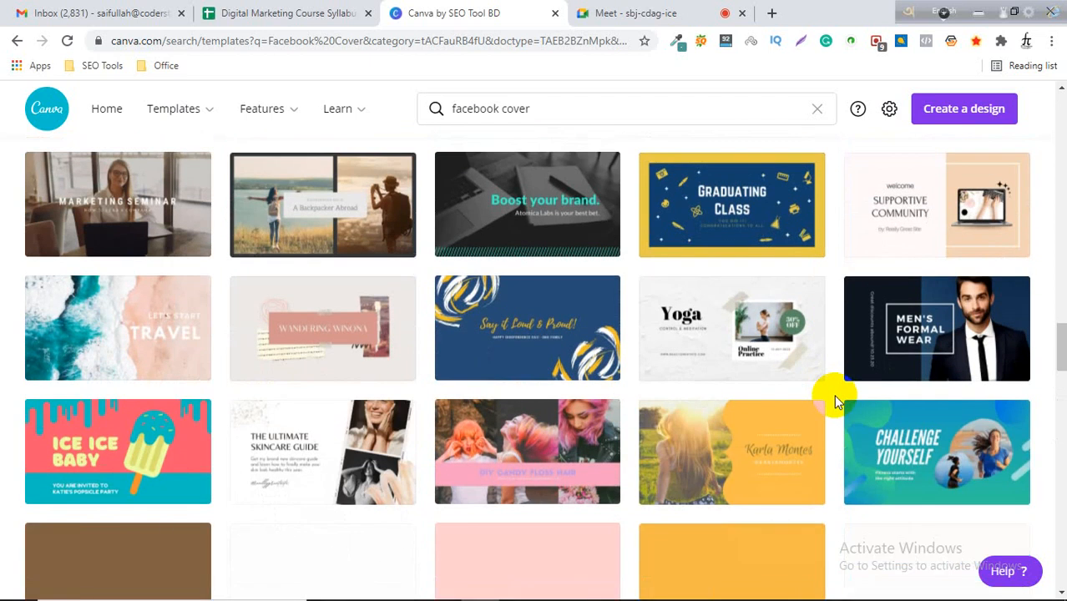
scroll(833, 394, "down", 3)
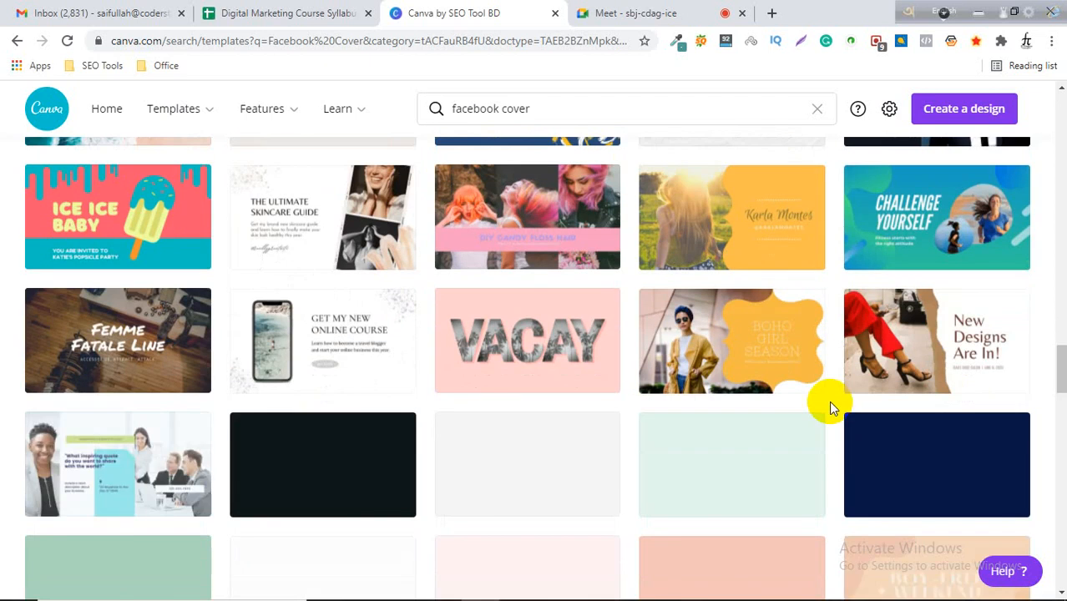
scroll(830, 406, "down", 3)
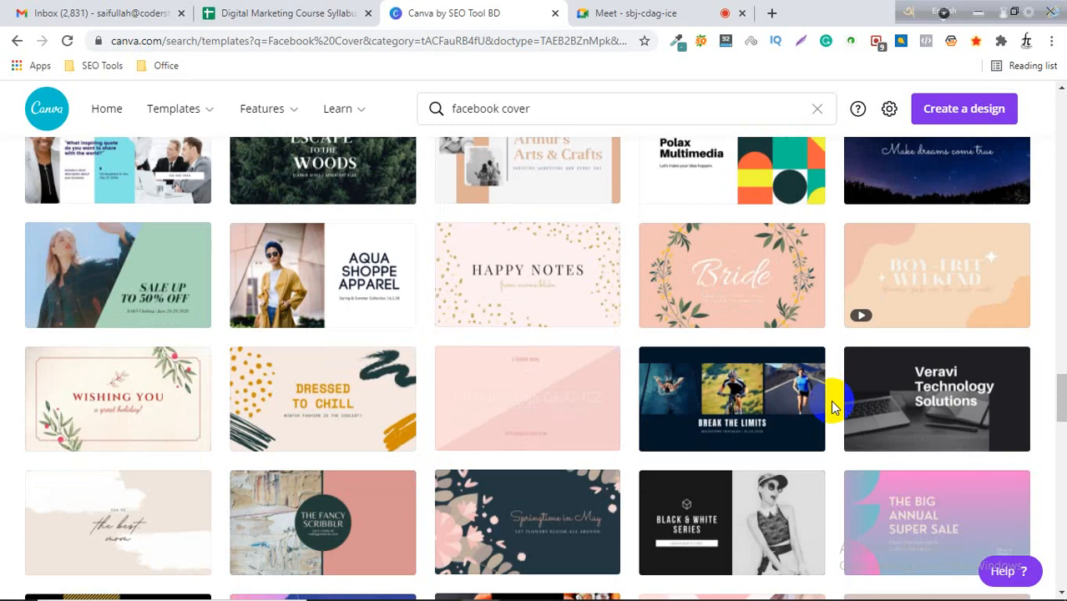
scroll(833, 406, "down", 1)
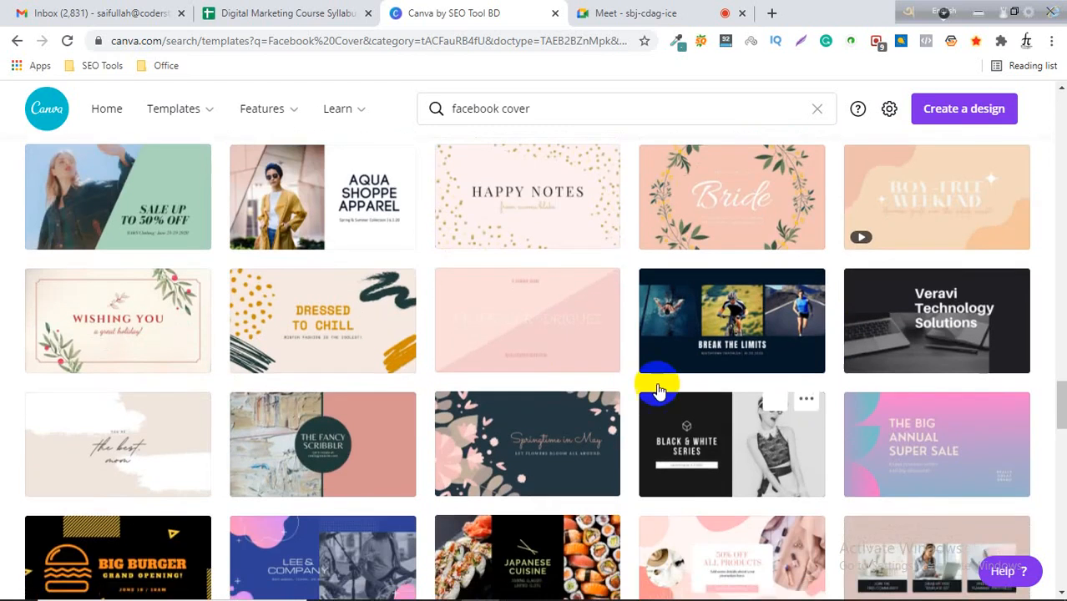
Open the BREAK THE LIMITS triathlon cover template and replace its headline with GATGET POINT.
left_click(720, 346)
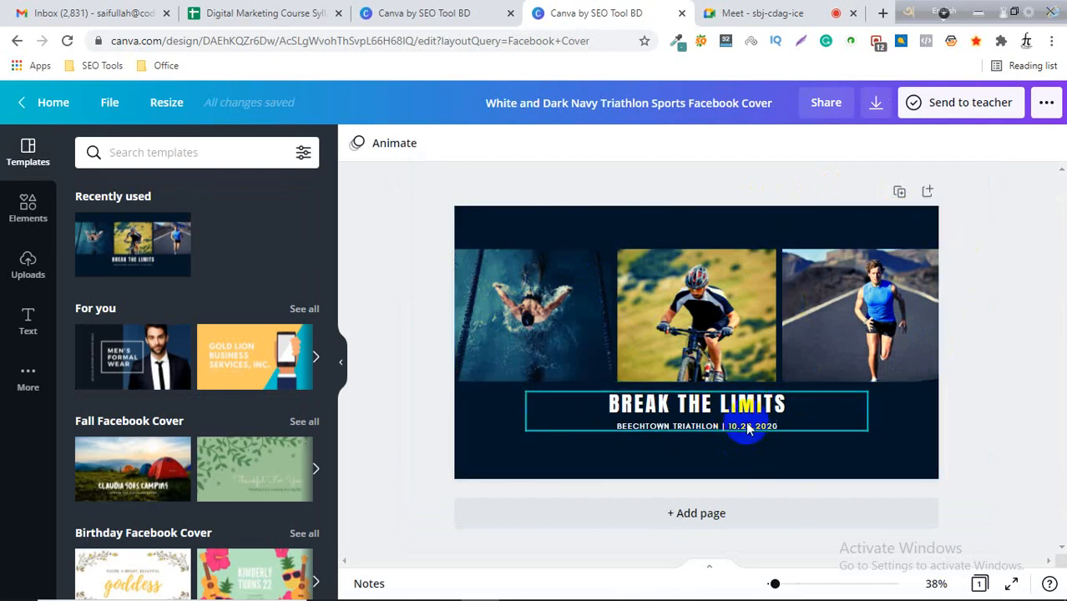
double_click(697, 405)
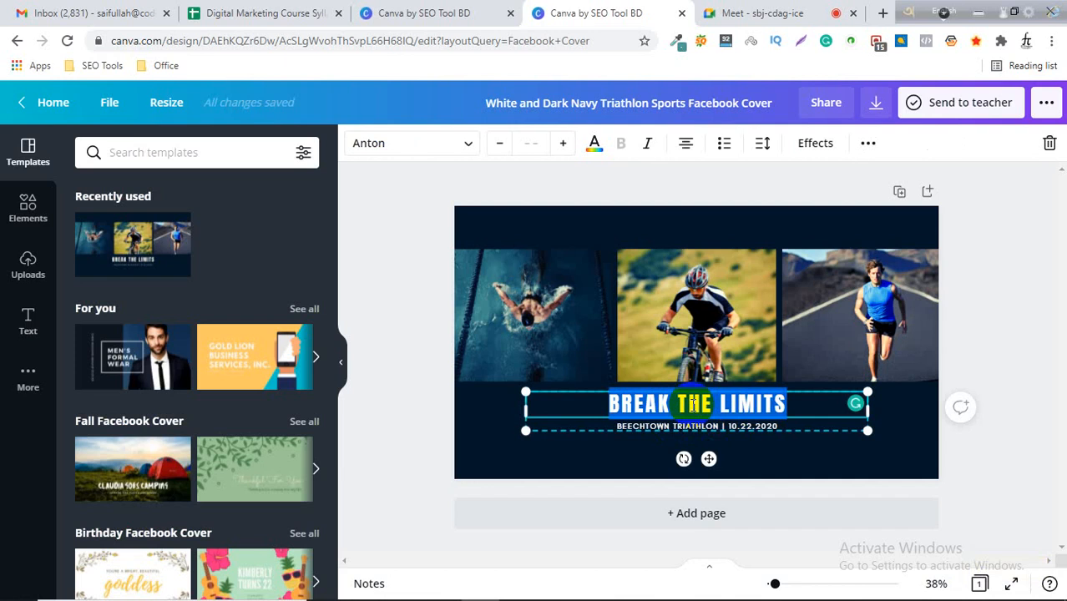
type("GA")
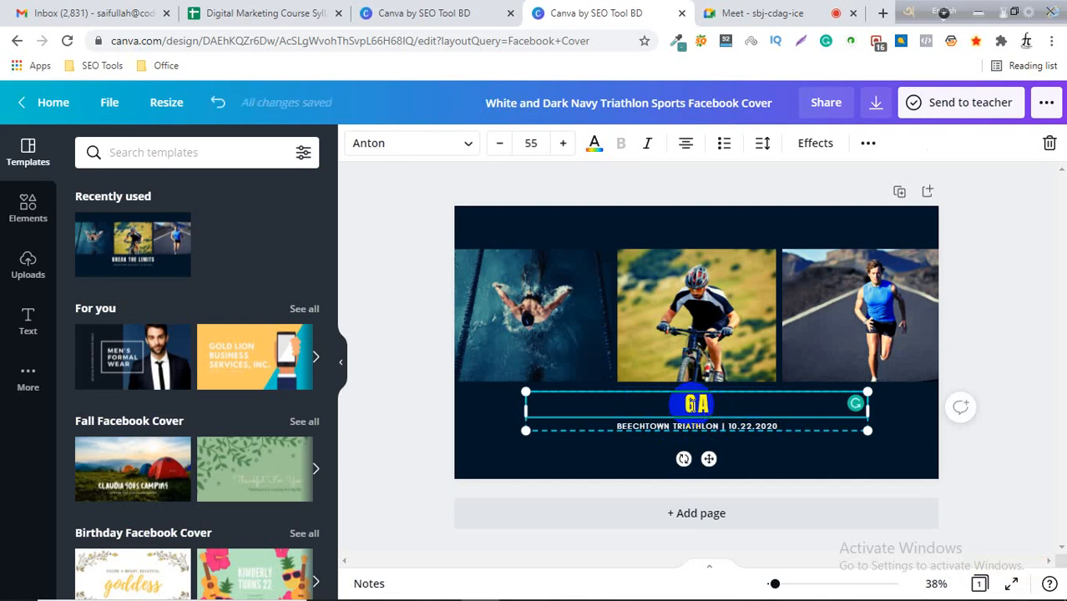
type("TGET")
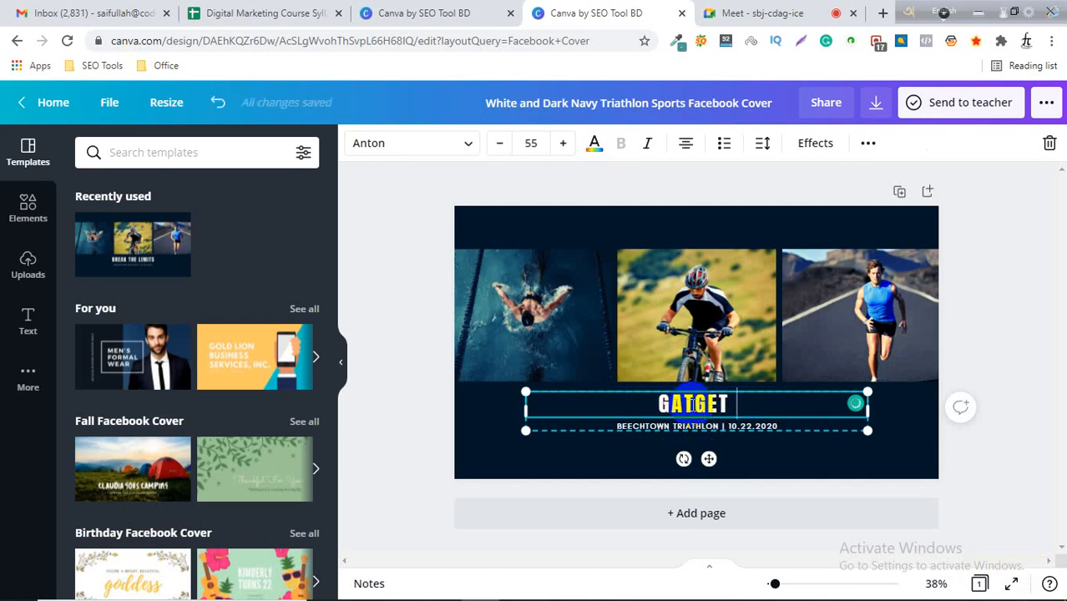
type(" POINT")
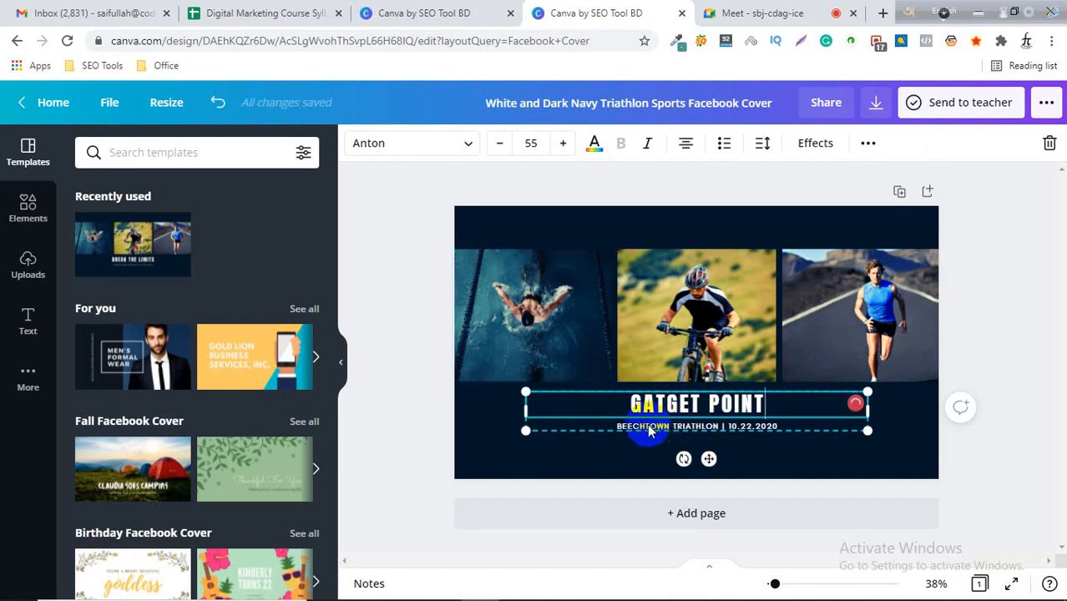
Replace the BEECHTOWN TRIATHLON subtitle text with ONLINE GADGET SHOP.
double_click(668, 425)
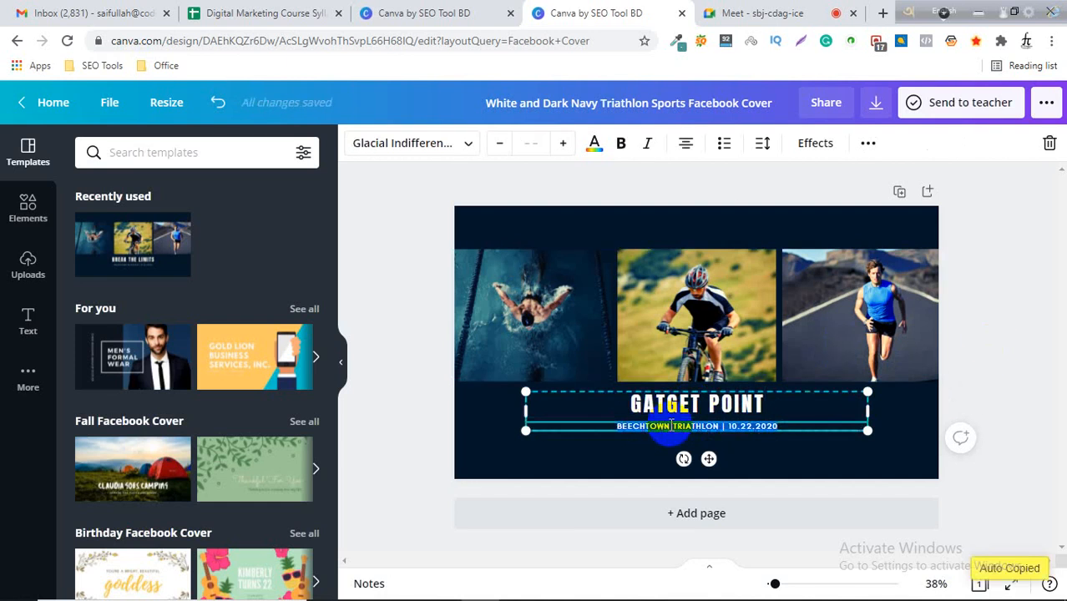
left_click(636, 426)
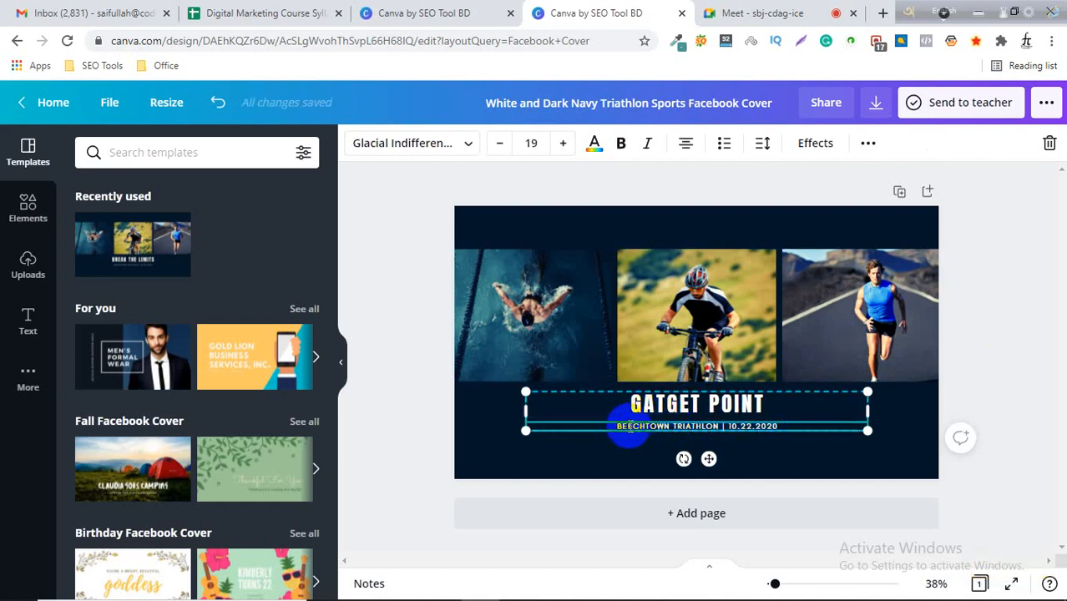
left_click(718, 425)
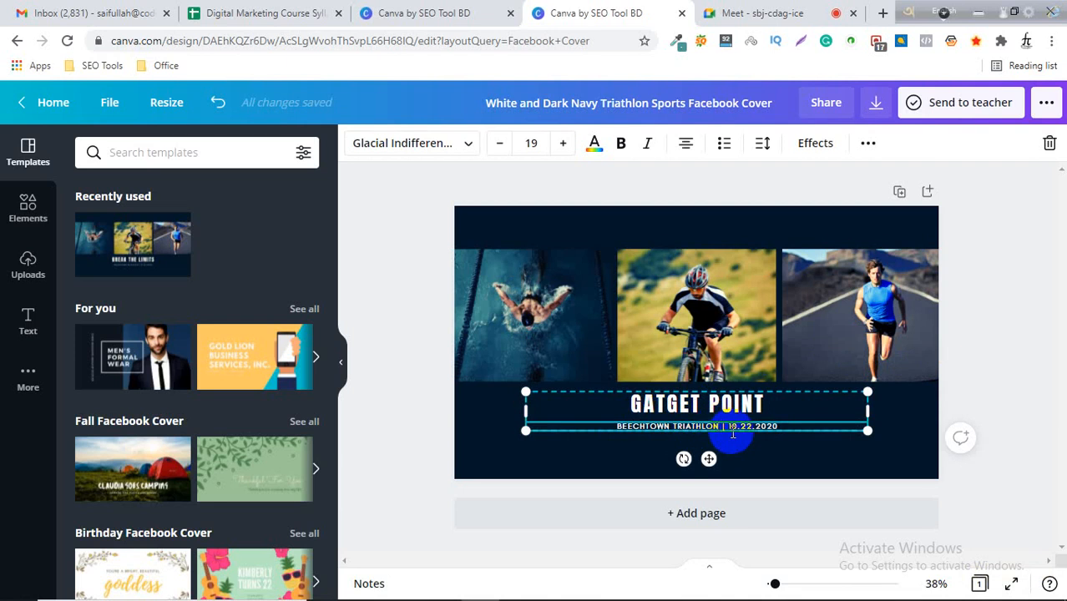
key("BackSpace")
key("BackSpace")
key("BackSpace")
key("BackSpace")
key("BackSpace")
key("BackSpace")
key("BackSpace")
key("BackSpace")
key("BackSpace")
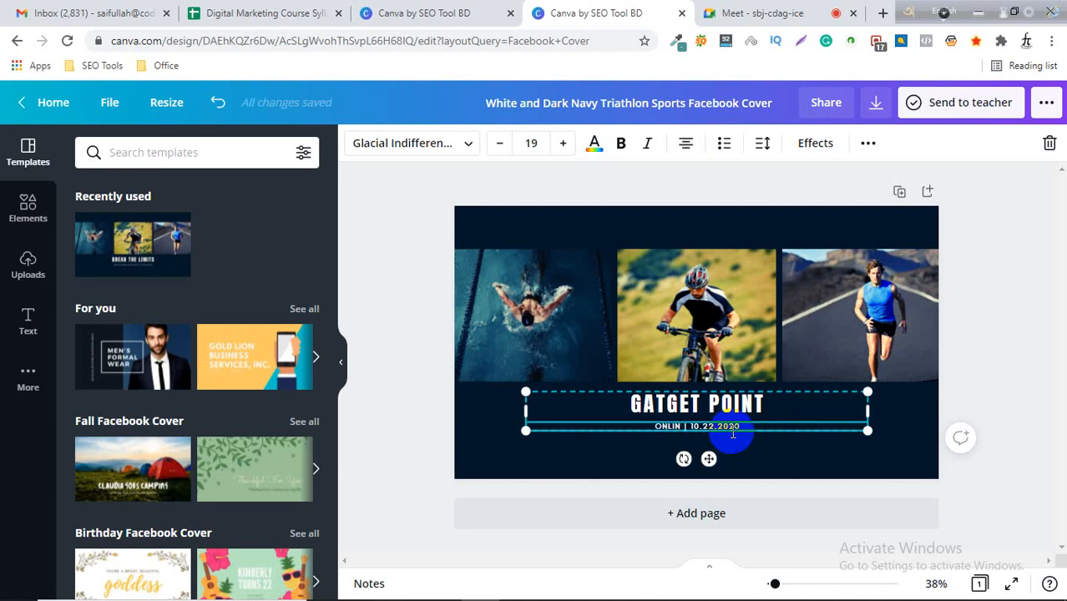
type("ONLINE GAT")
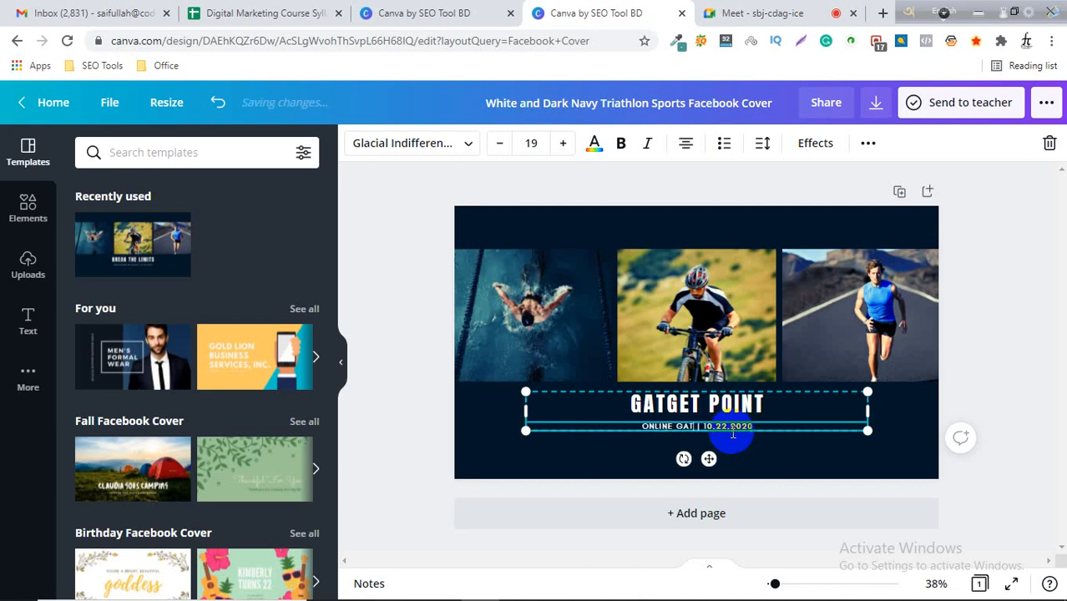
type("DGET")
type("SHOP")
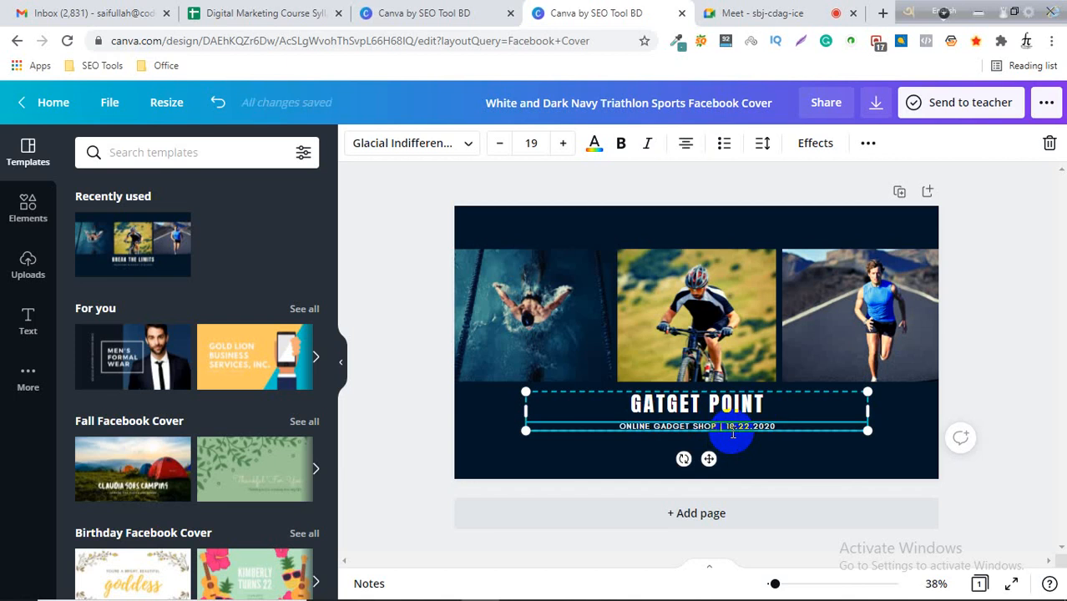
Replace the date in the subtitle with the shop's e-mail address.
left_click(778, 426)
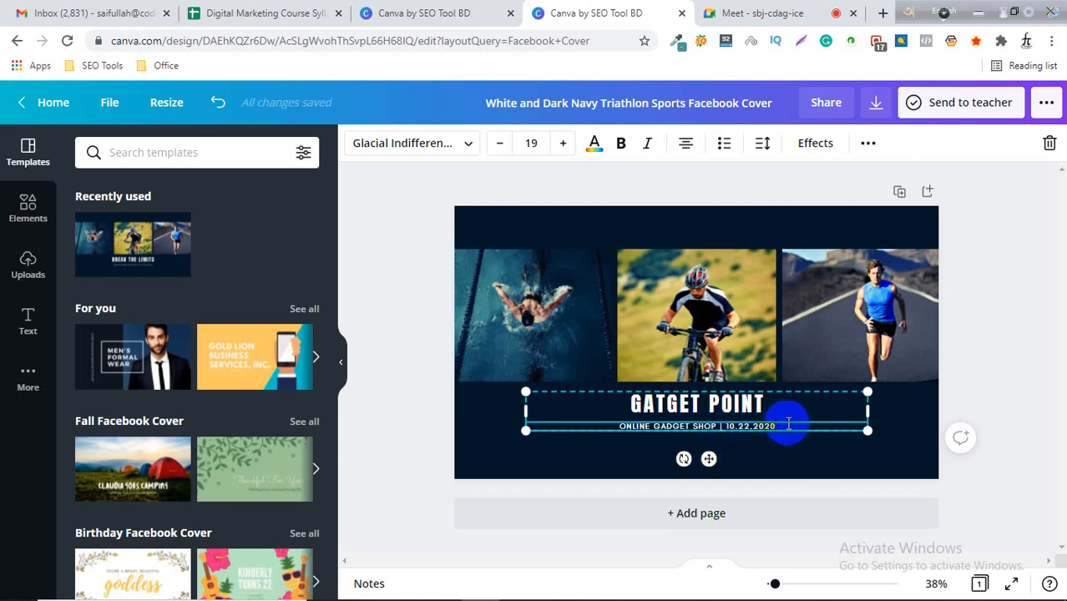
key("BackSpace")
key("BackSpace")
key("BackSpace")
key("BackSpace")
key("BackSpace")
key("BackSpace")
key("BackSpace")
key("BackSpace")
key("BackSpace")
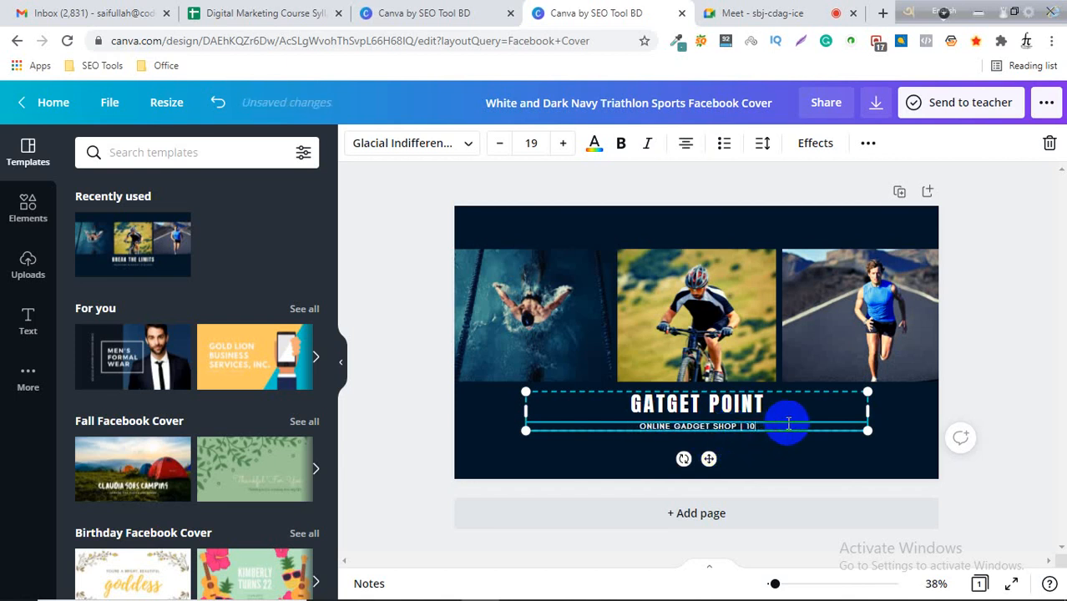
key("BackSpace")
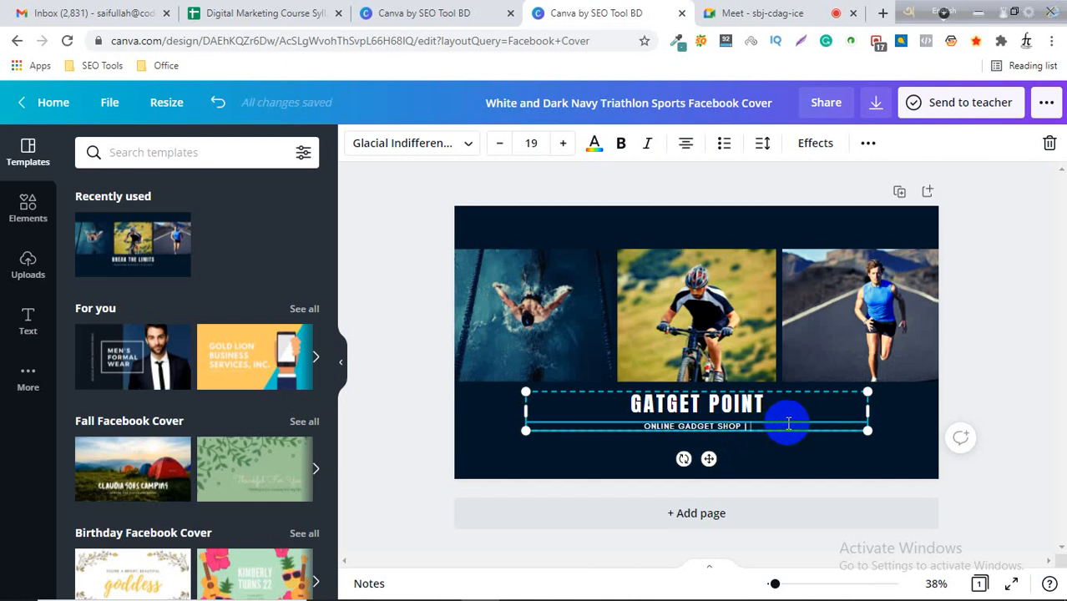
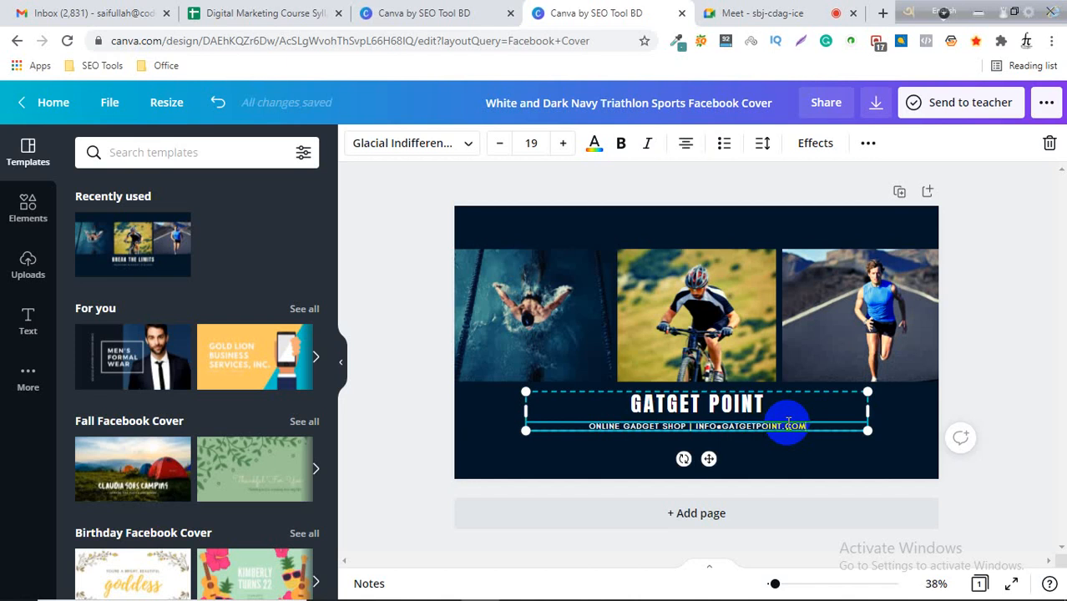
Replace the e-mail address in the subtitle with the shop's phone number.
key("BackSpace")
key("BackSpace")
key("BackSpace")
key("BackSpace")
key("BackSpace")
key("BackSpace")
key("BackSpace")
key("BackSpace")
key("BackSpace")
key("BackSpace")
key("BackSpace")
key("BackSpace")
key("BackSpace")
key("BackSpace")
key("BackSpace")
key("BackSpace")
key("BackSpace")
key("BackSpace")
key("BackSpace")
key("BackSpace")
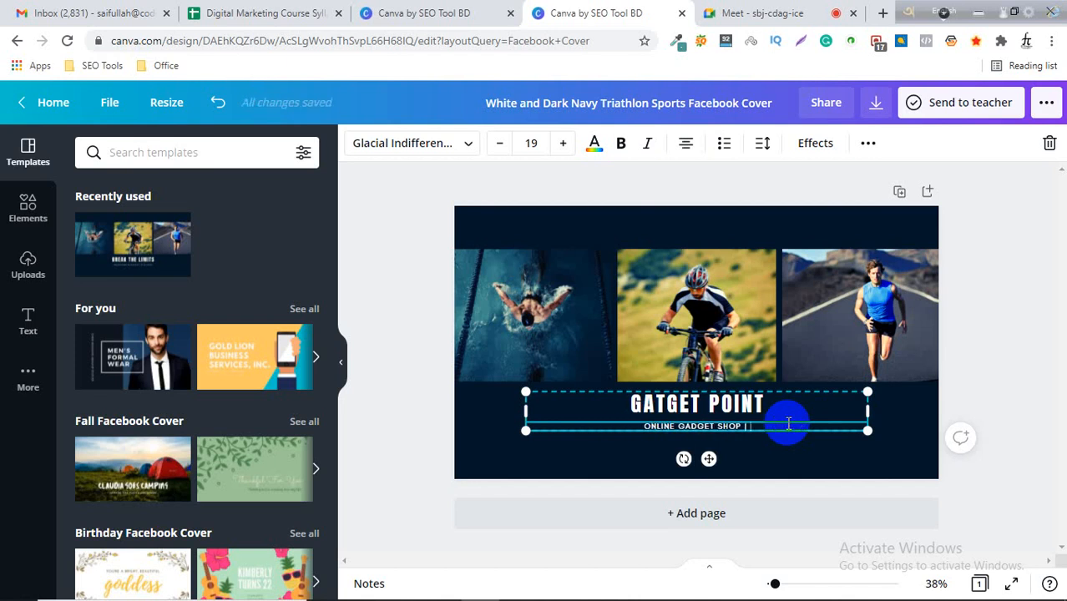
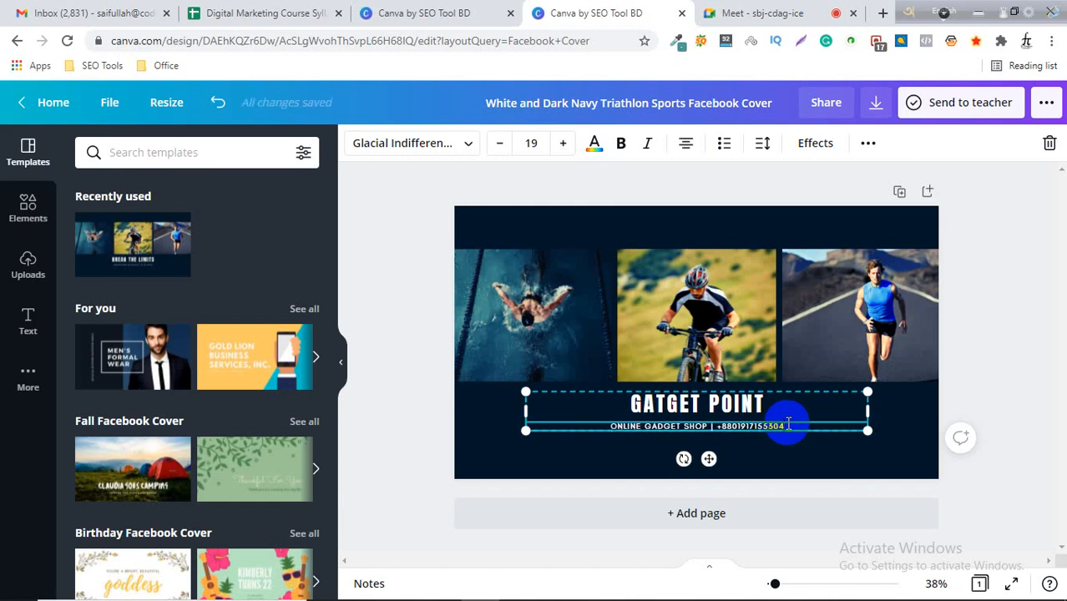
left_click(976, 380)
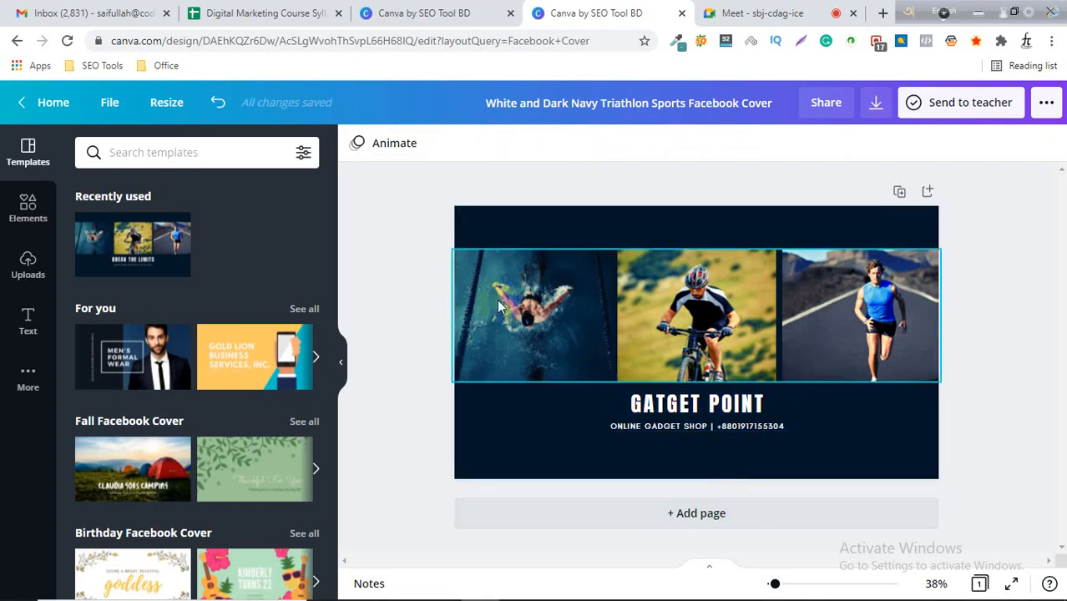
left_click(834, 315)
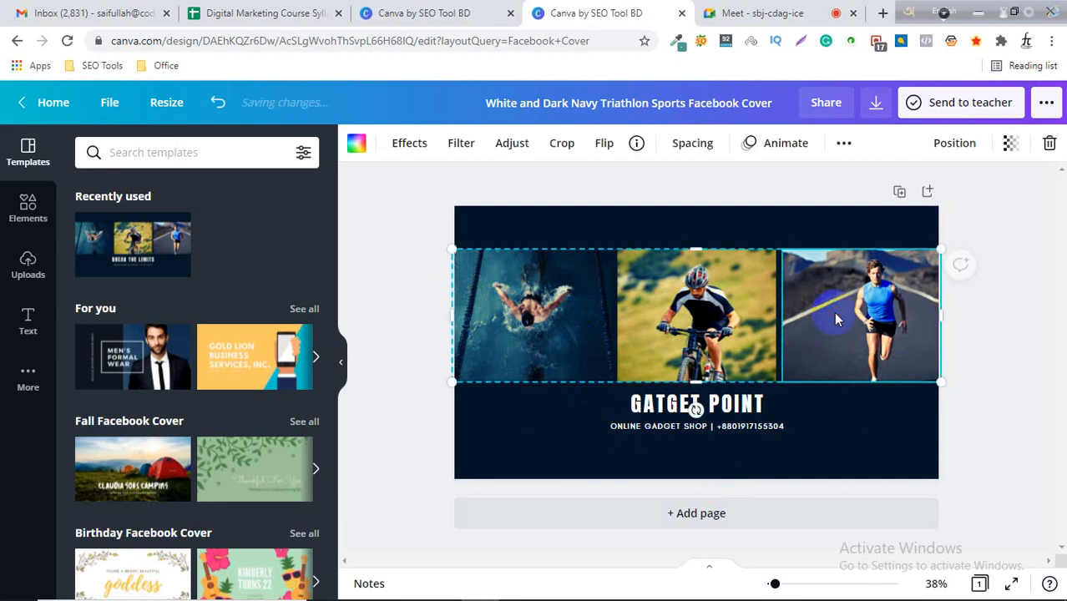
left_click(992, 358)
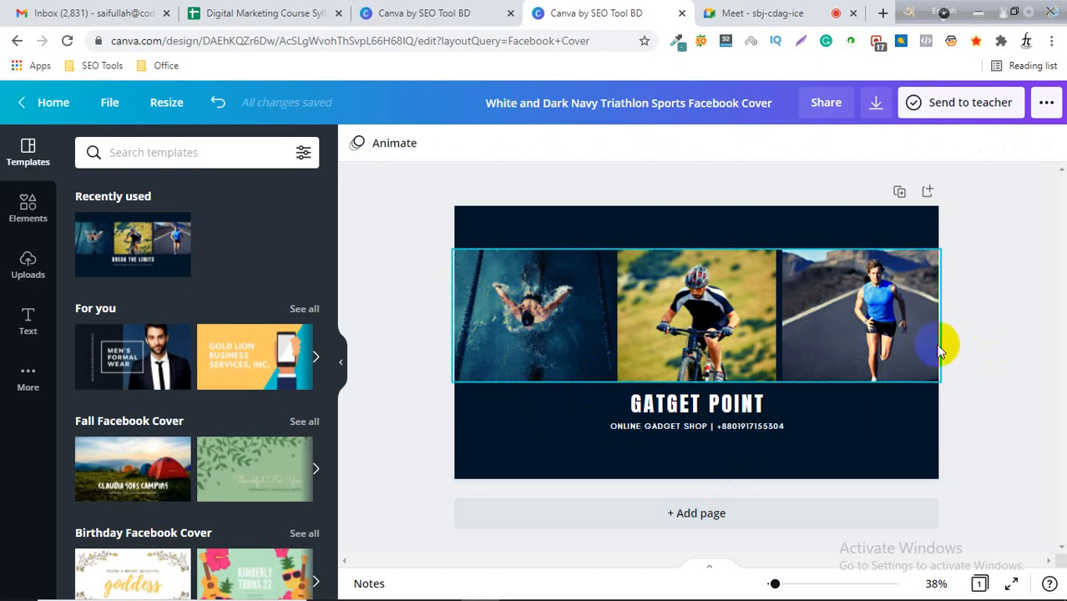
left_click(983, 349)
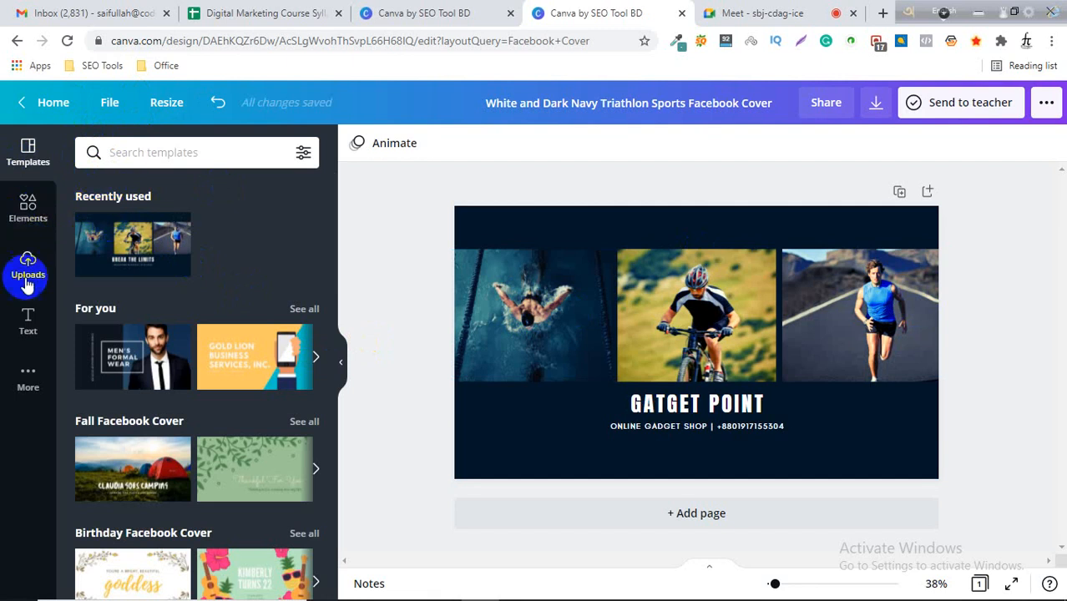
Browse the editor's side panels, then search elements for gadget and filter the results to photos.
left_click(32, 210)
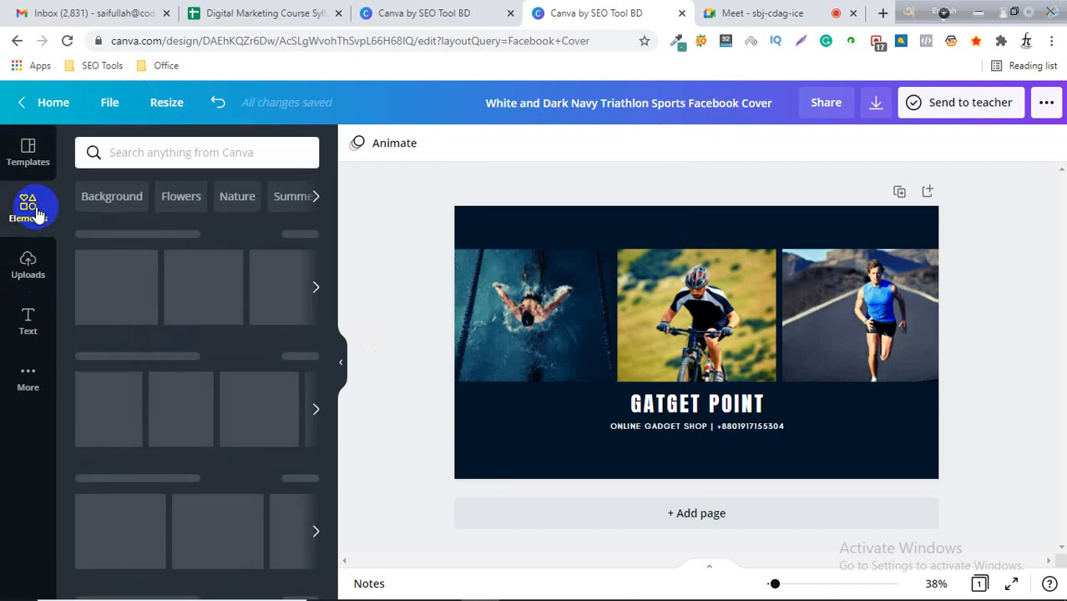
left_click(33, 262)
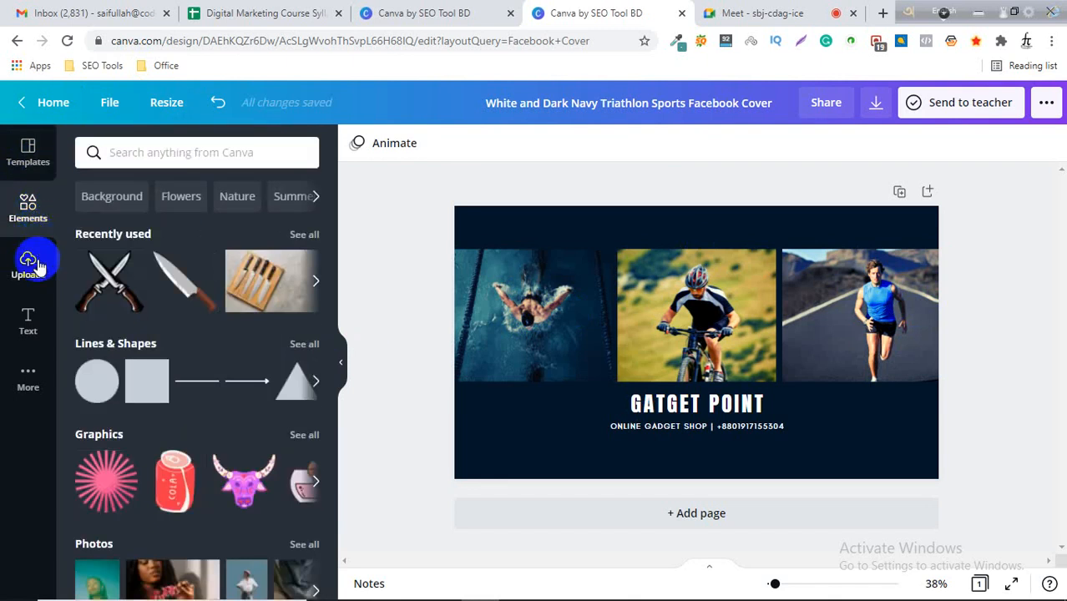
left_click(29, 375)
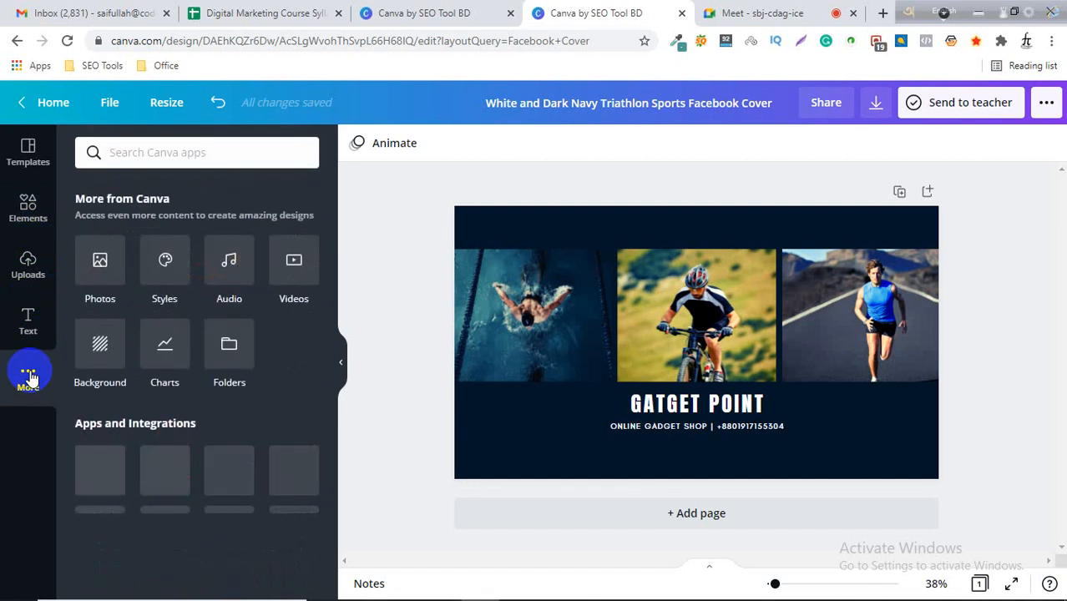
left_click(25, 165)
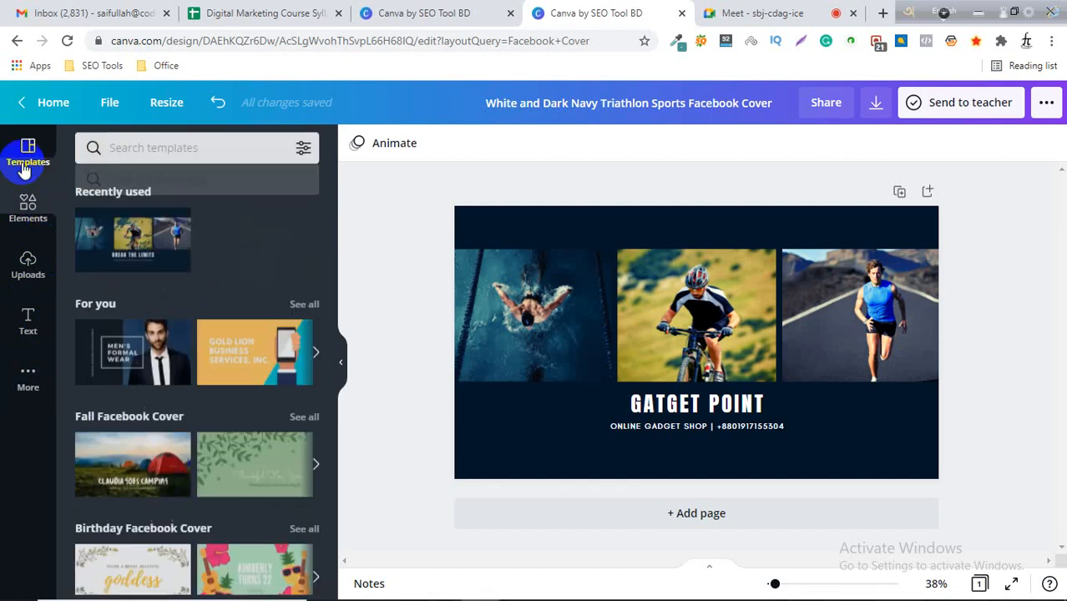
left_click(28, 203)
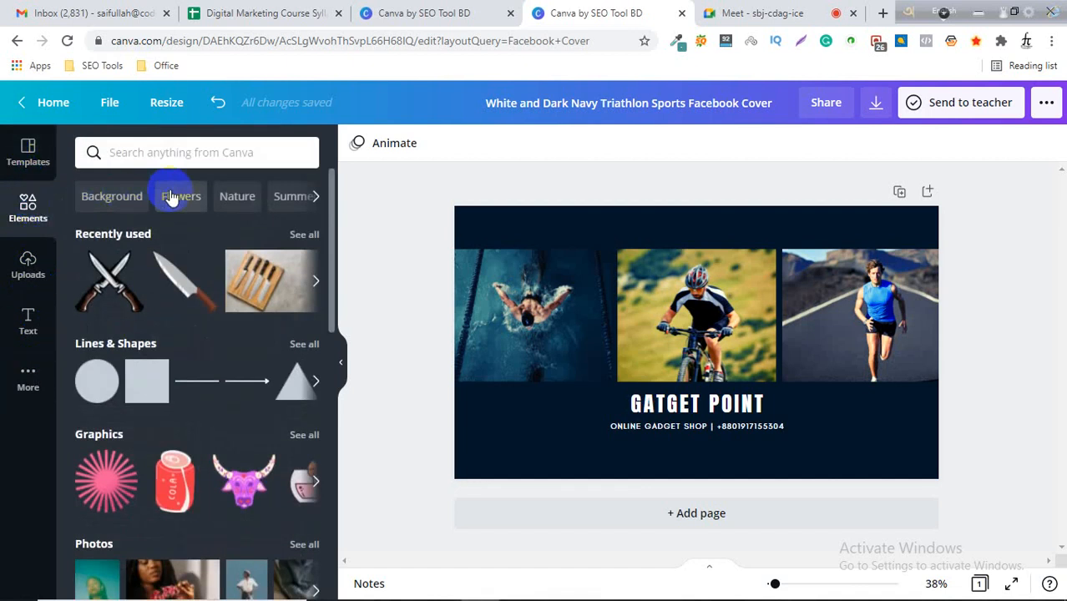
left_click(150, 153)
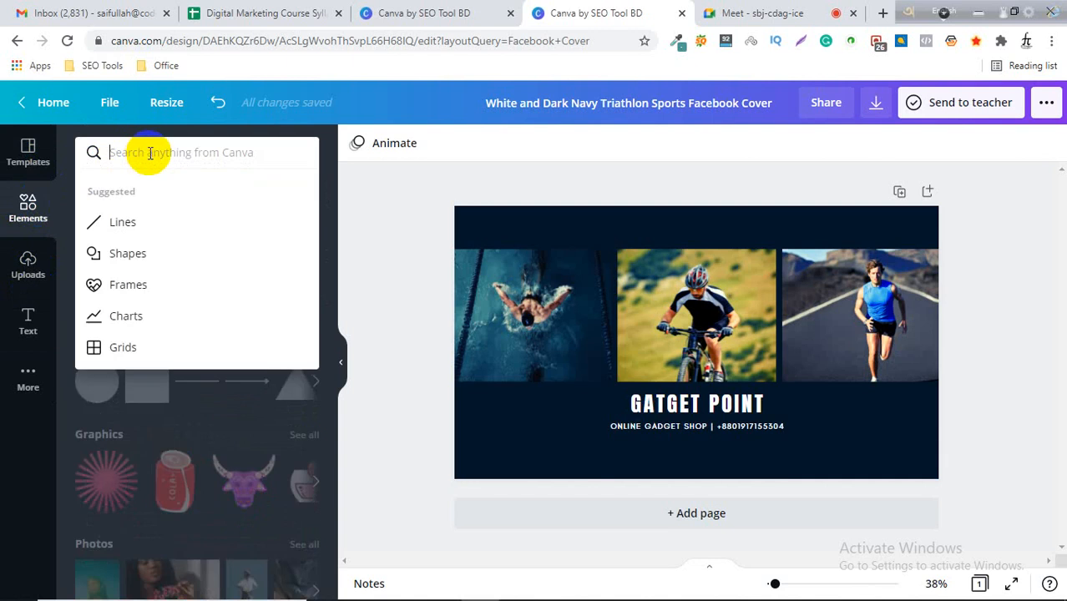
type("ga")
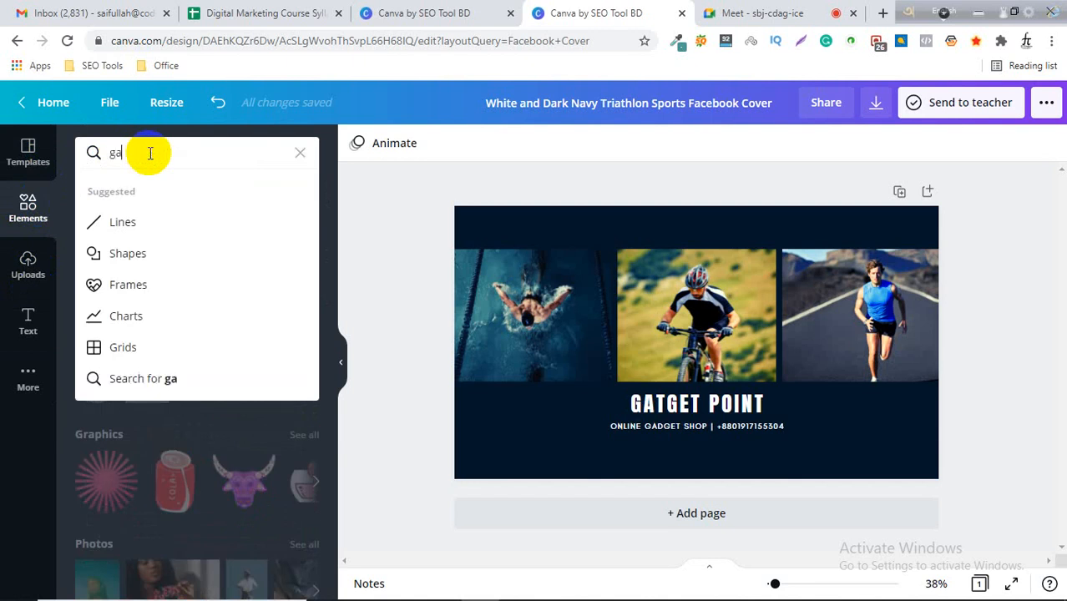
type("dget")
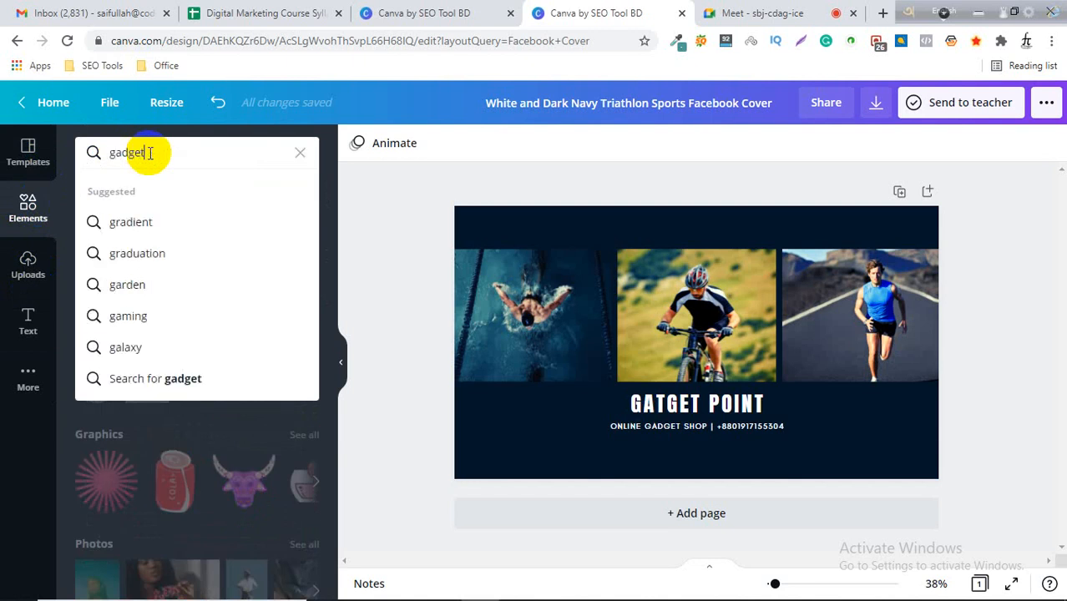
key("Return")
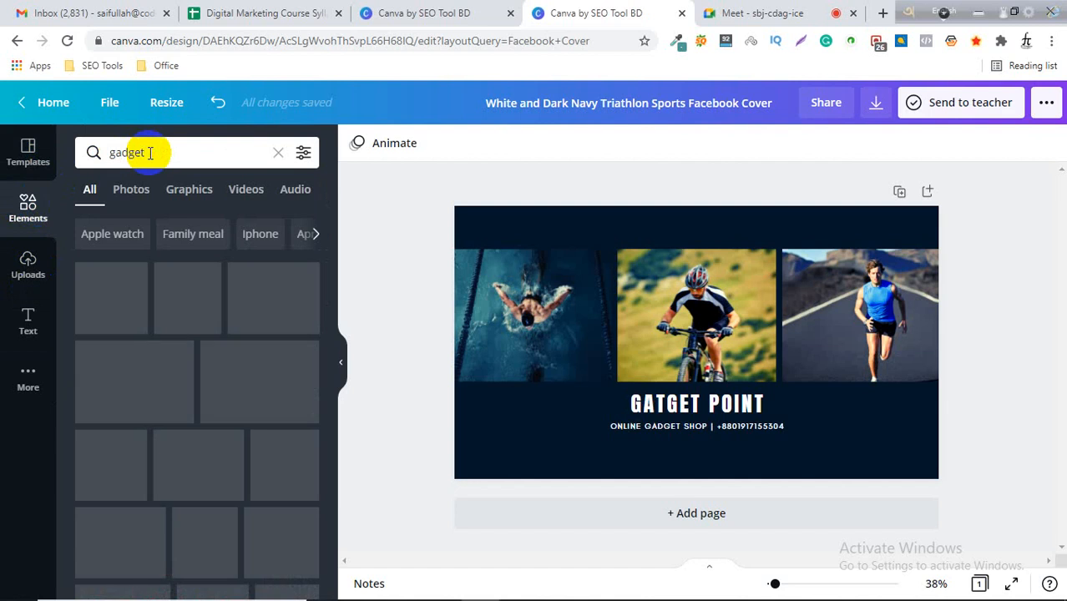
left_click(134, 199)
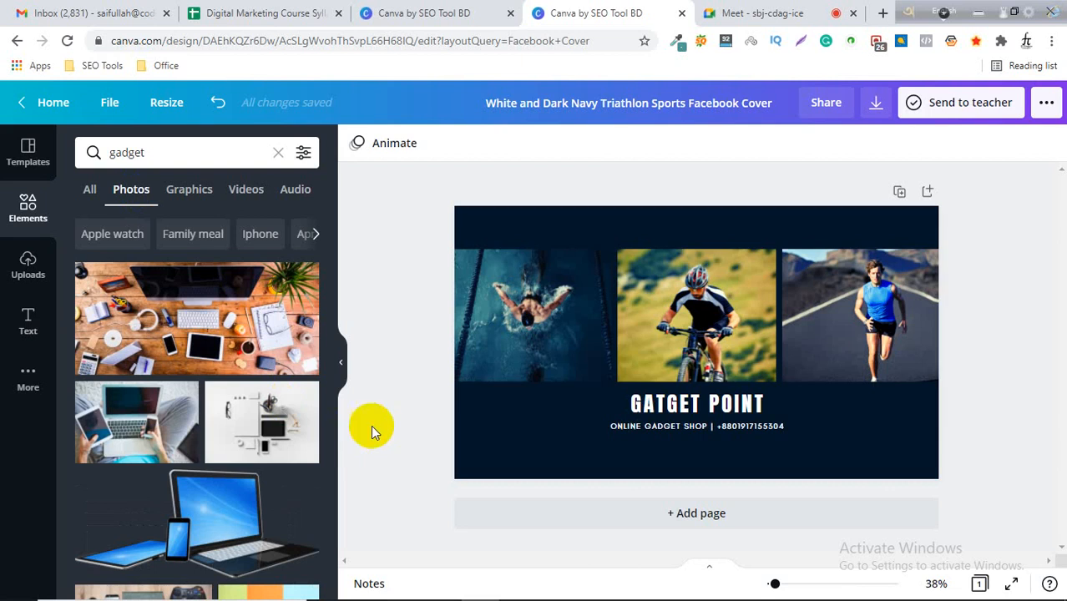
Replace the swimmer photo in the first slot with the pink-lit laptop gadget photo from the search results.
scroll(240, 460, "down", 7)
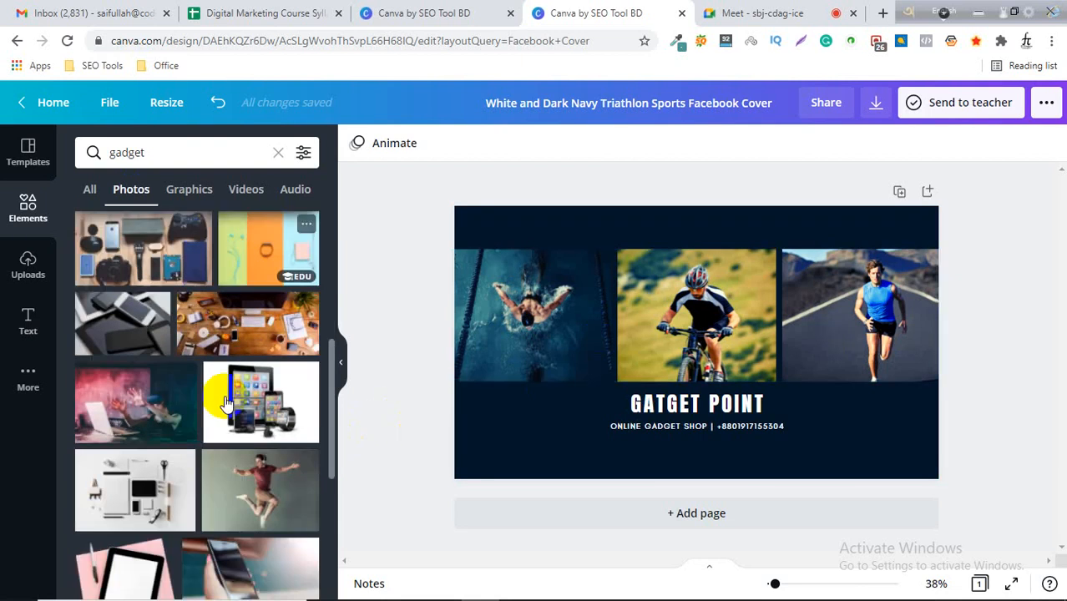
scroll(240, 460, "down", 2)
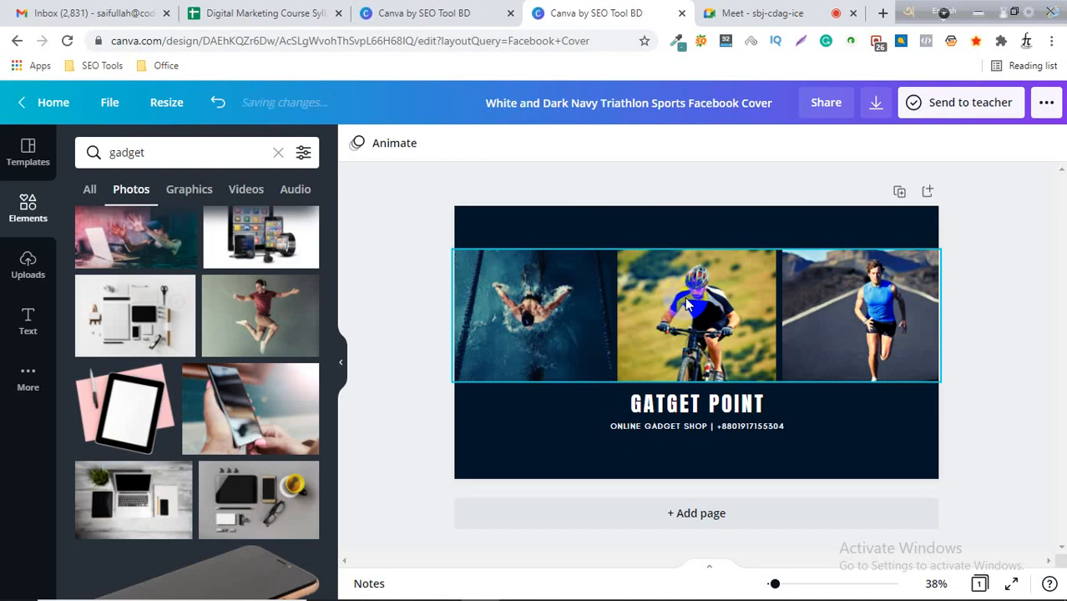
left_click(570, 302)
scroll(151, 448, "up", 1)
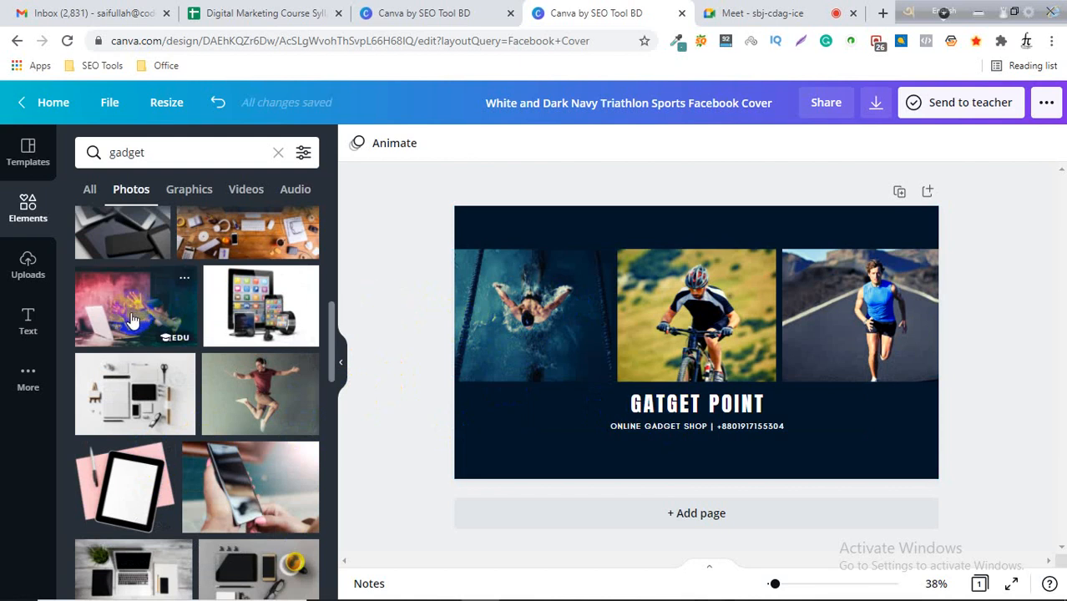
left_click_drag(131, 319, 512, 321)
Replace the cyclist photo in the middle slot with the gadget flat-lay photo.
scroll(214, 357, "up", 2)
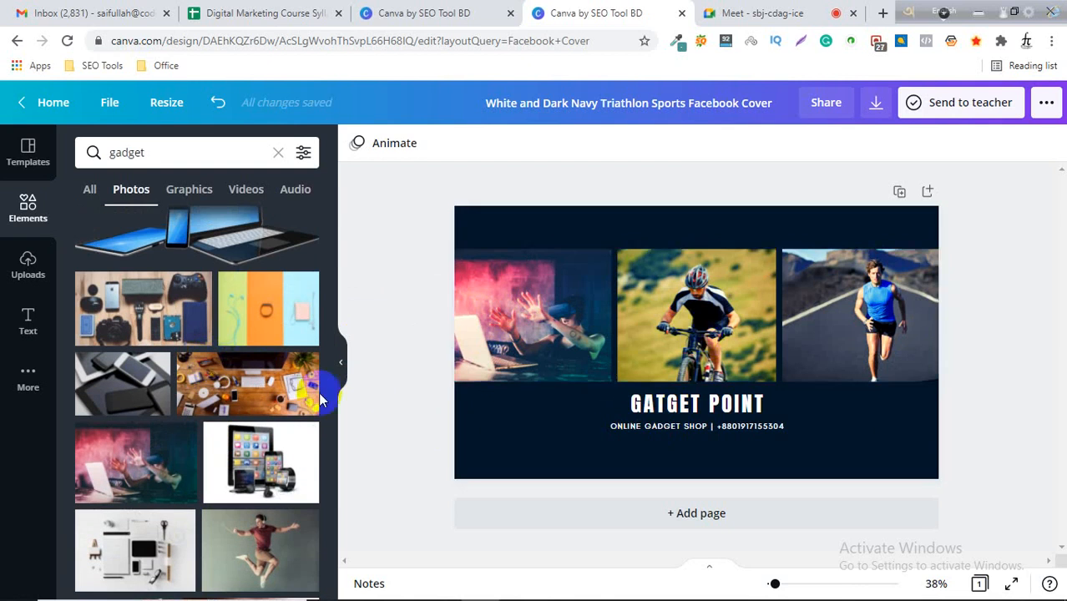
scroll(192, 434, "up", 1)
left_click_drag(137, 386, 688, 344)
Browse the gadget photos and replace the runner photo in the third slot with the desk gadgets photo.
scroll(200, 468, "down", 2)
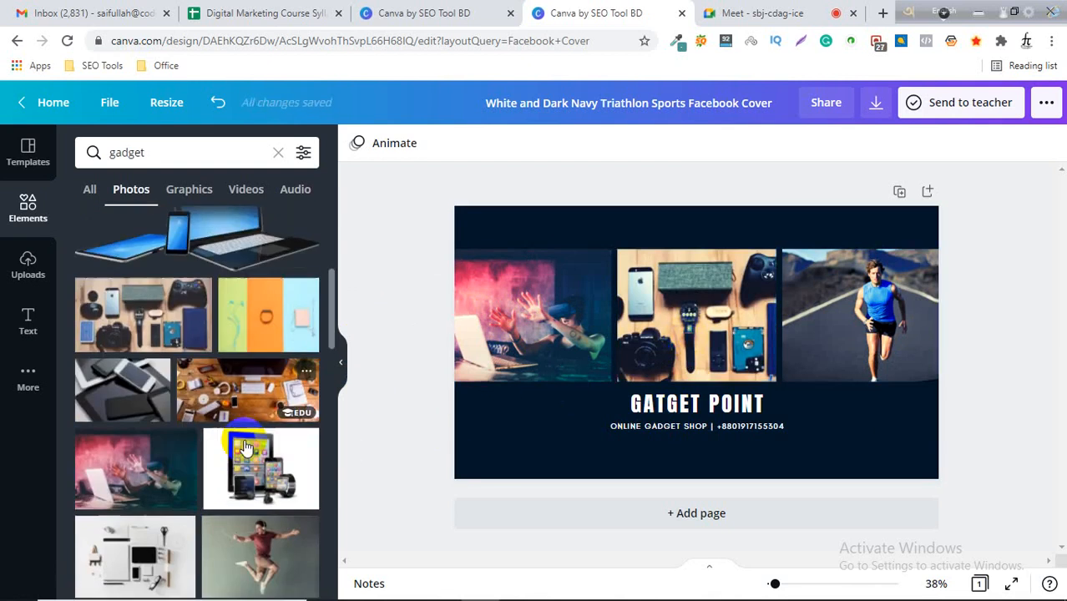
scroll(232, 478, "down", 2)
scroll(232, 477, "up", 3)
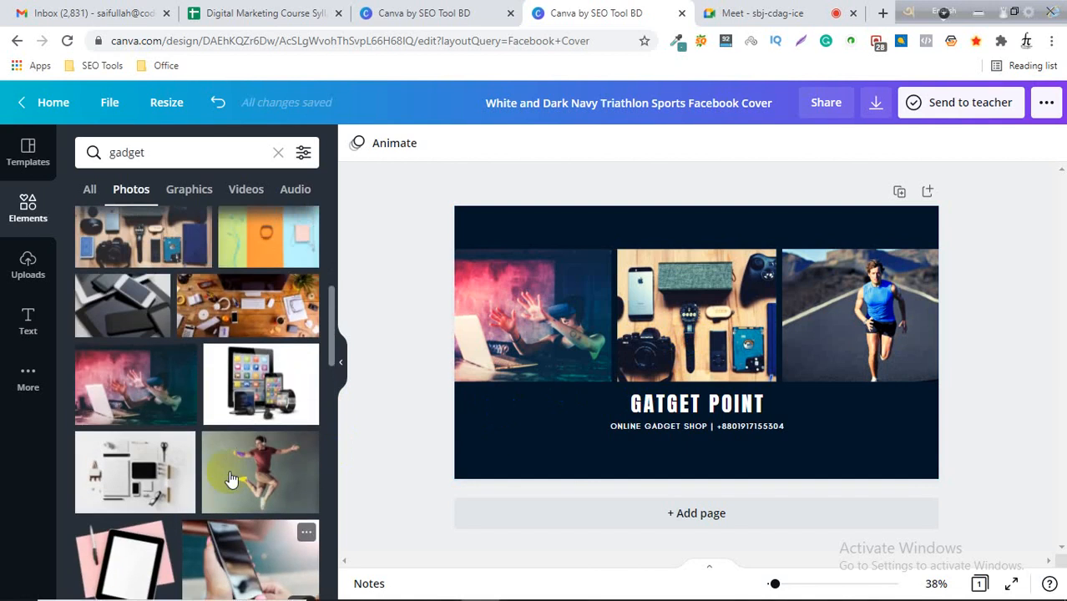
scroll(200, 400, "up", 1)
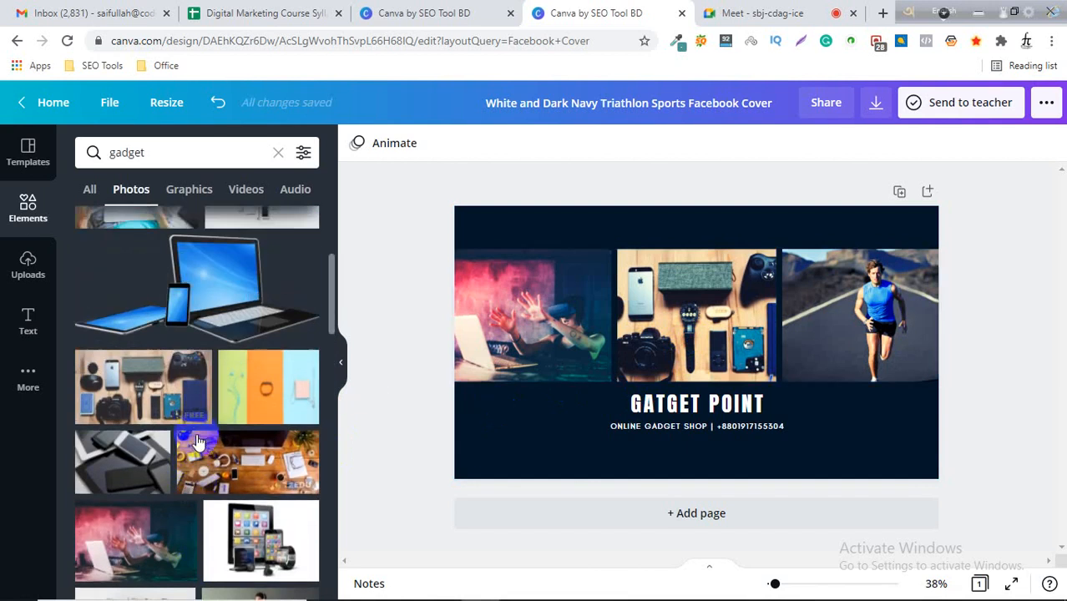
scroll(201, 446, "up", 1)
scroll(200, 448, "up", 3)
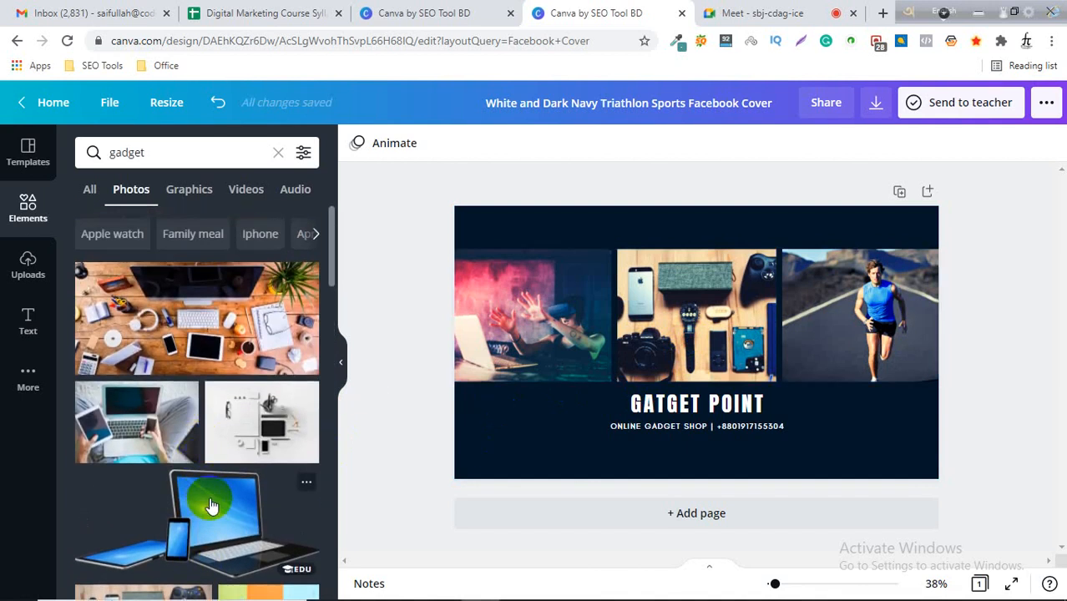
scroll(253, 404, "down", 3)
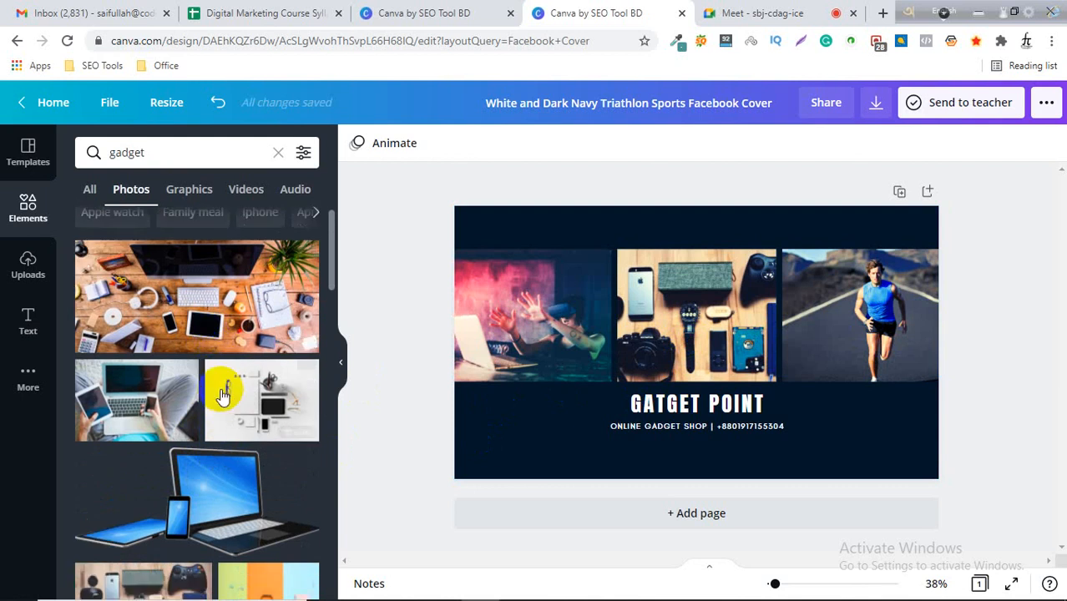
scroll(255, 405, "down", 1)
scroll(281, 432, "down", 3)
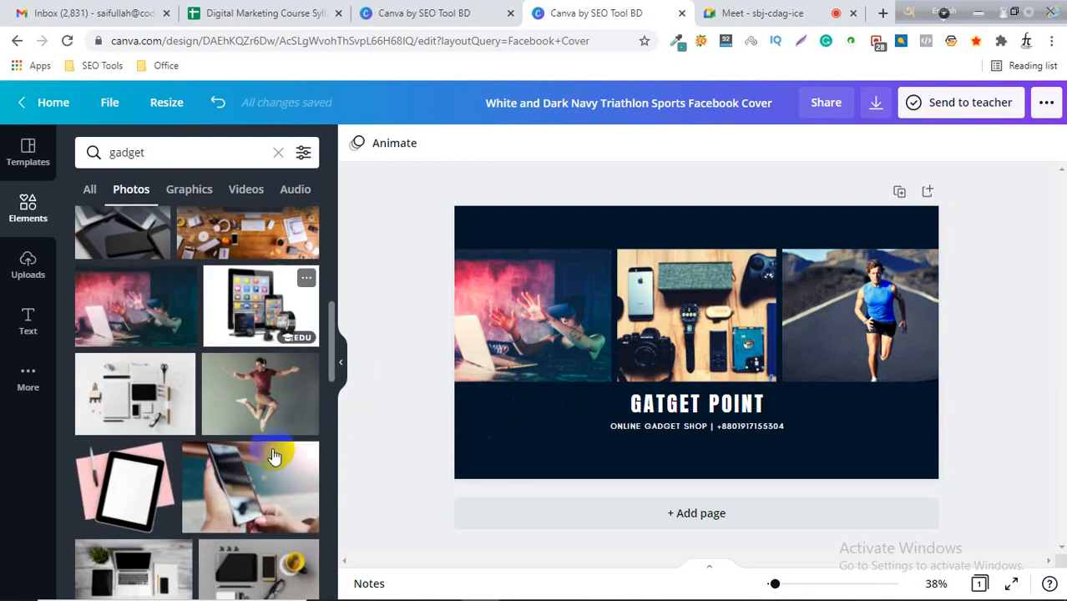
scroll(300, 459, "up", 1)
scroll(313, 465, "down", 3)
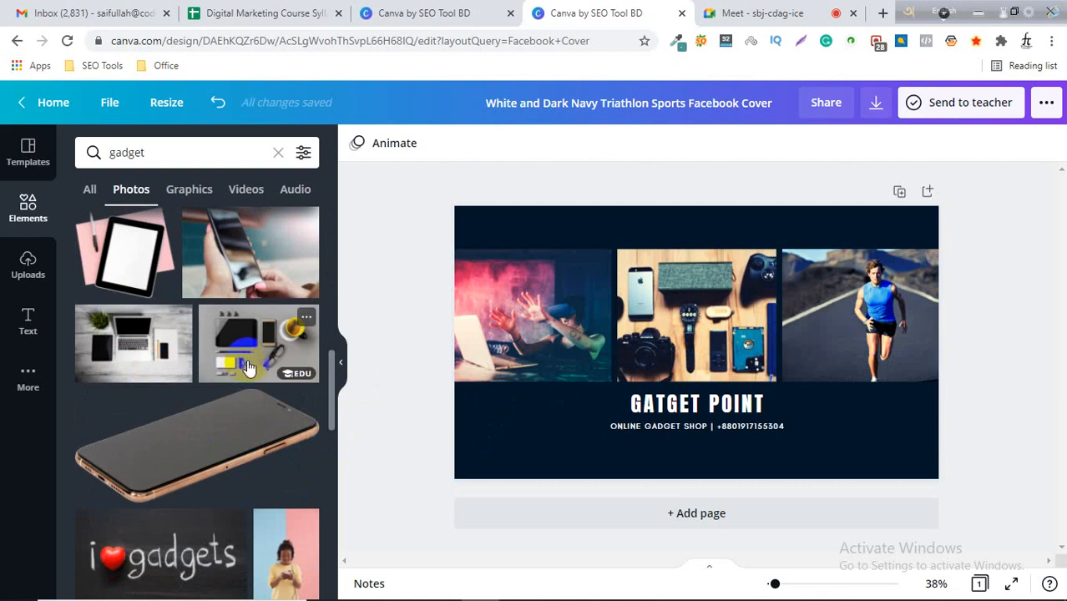
left_click_drag(252, 358, 927, 298)
left_click(1023, 240)
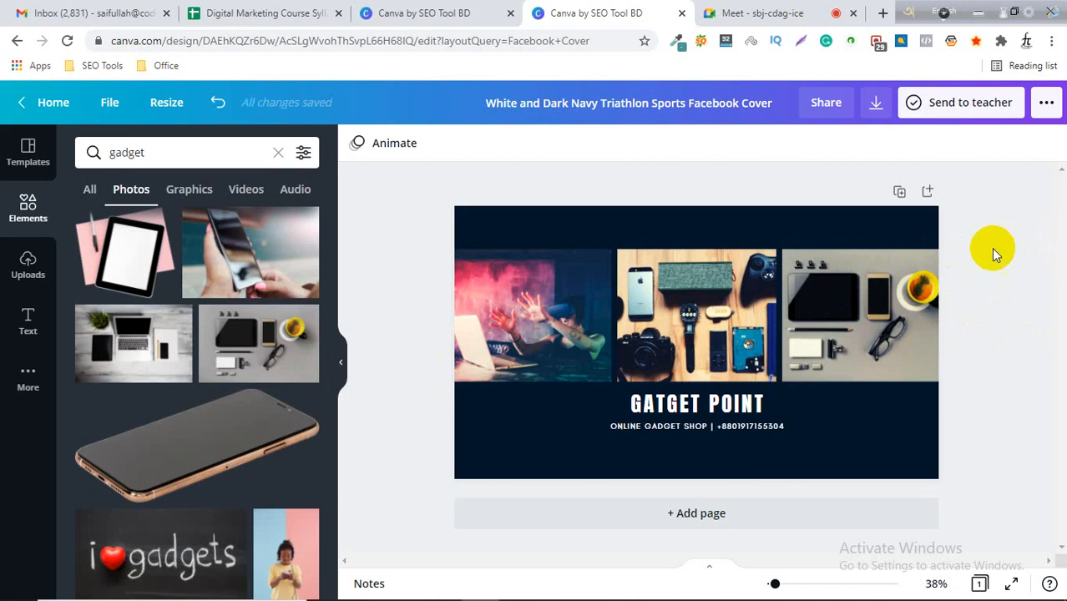
left_click(989, 311)
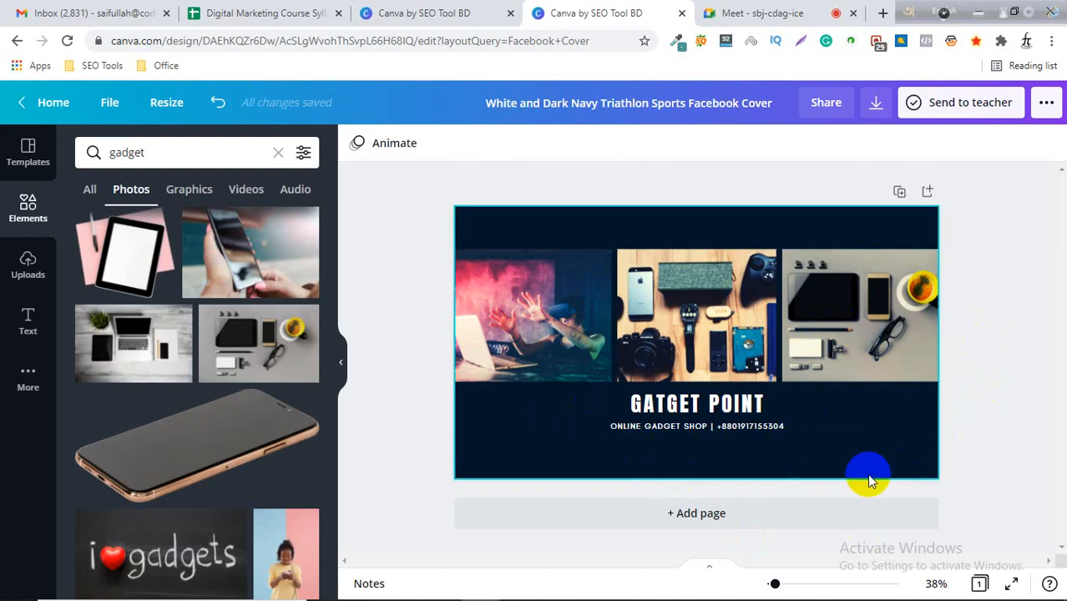
left_click(562, 223)
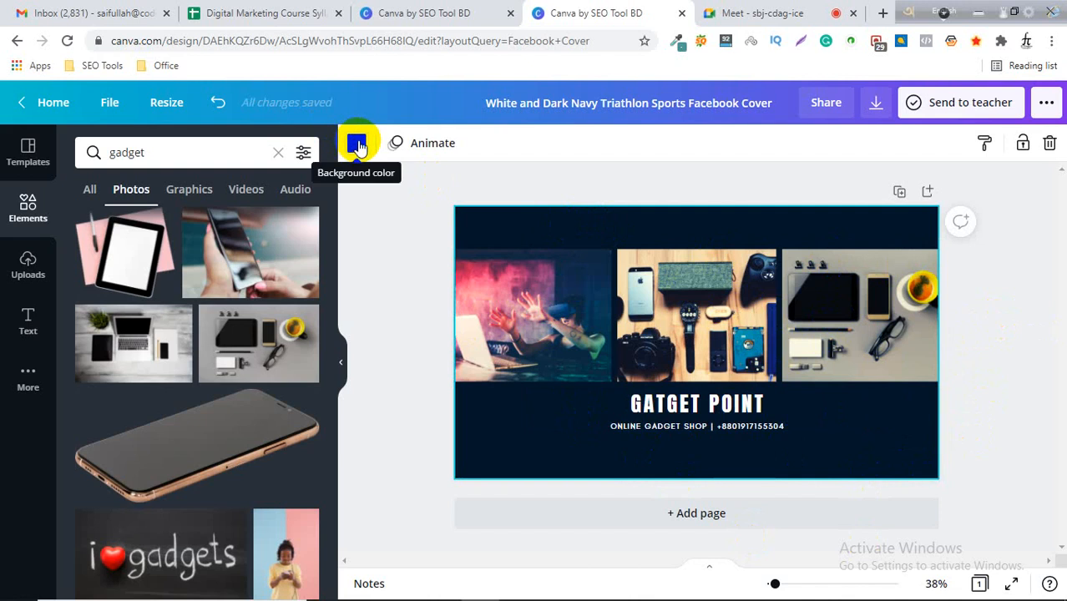
left_click(356, 145)
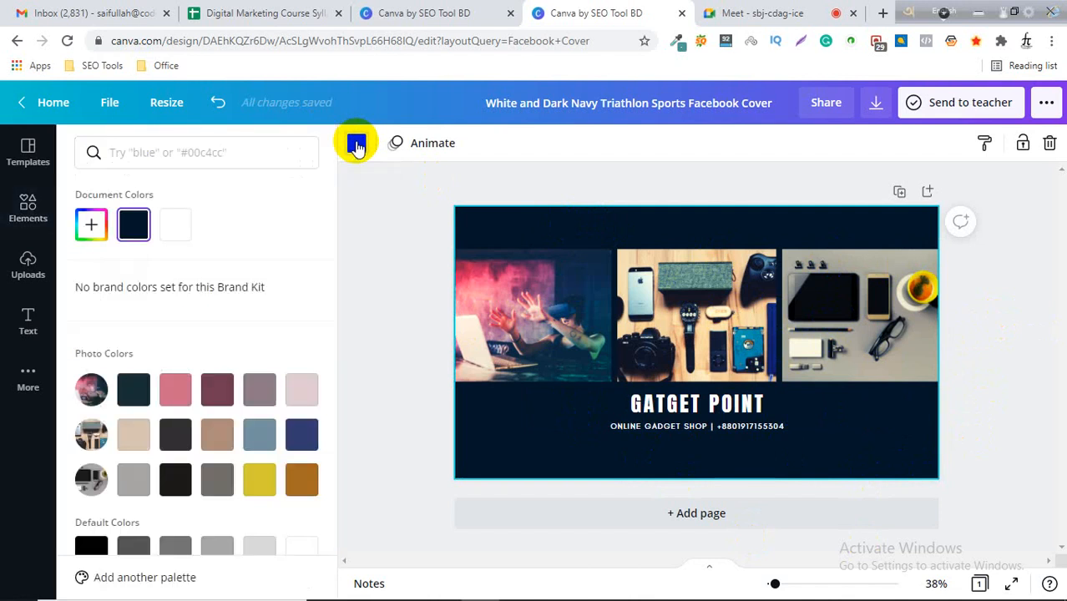
left_click(93, 229)
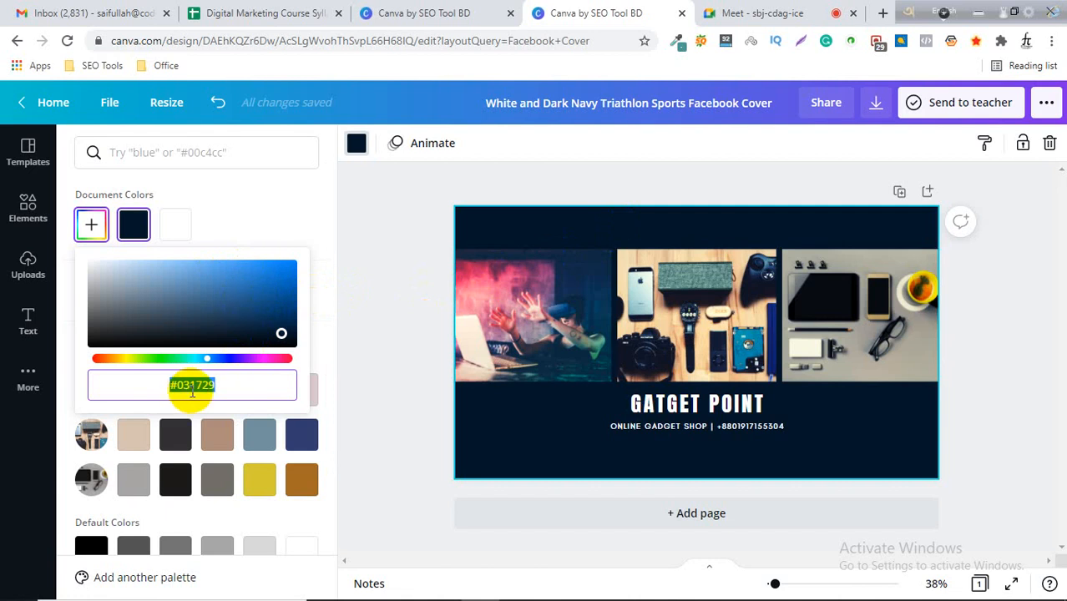
left_click(388, 283)
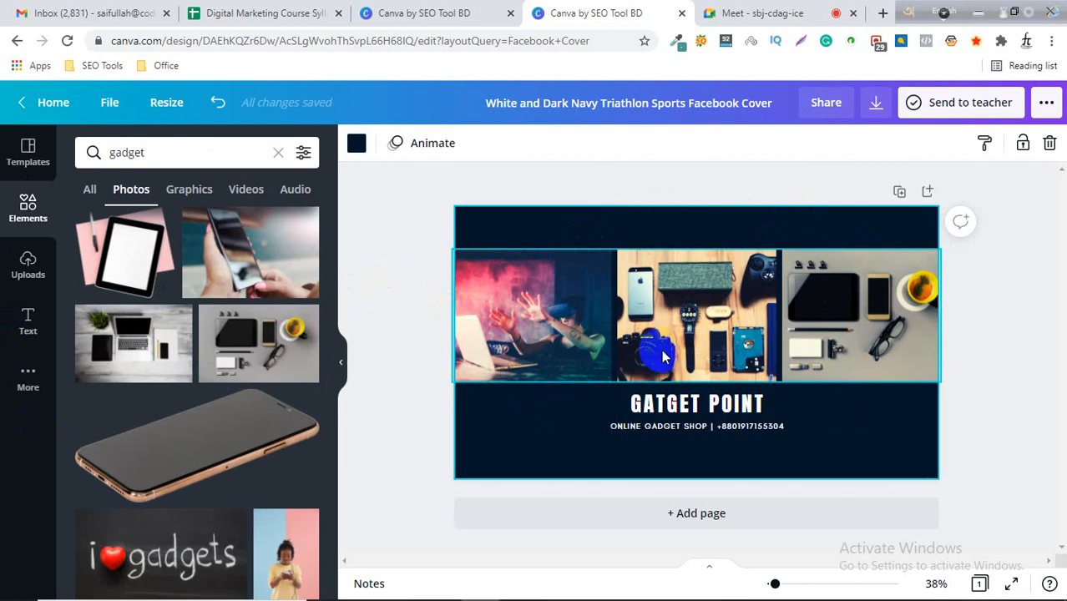
left_click(985, 331)
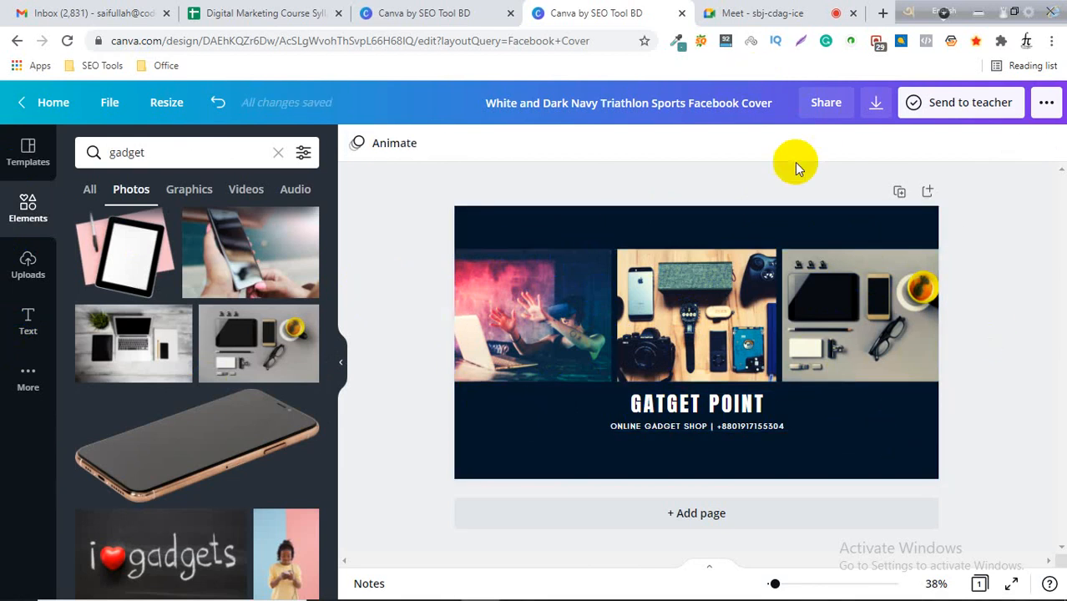
Open the Download panel and review the available file type options.
left_click(876, 107)
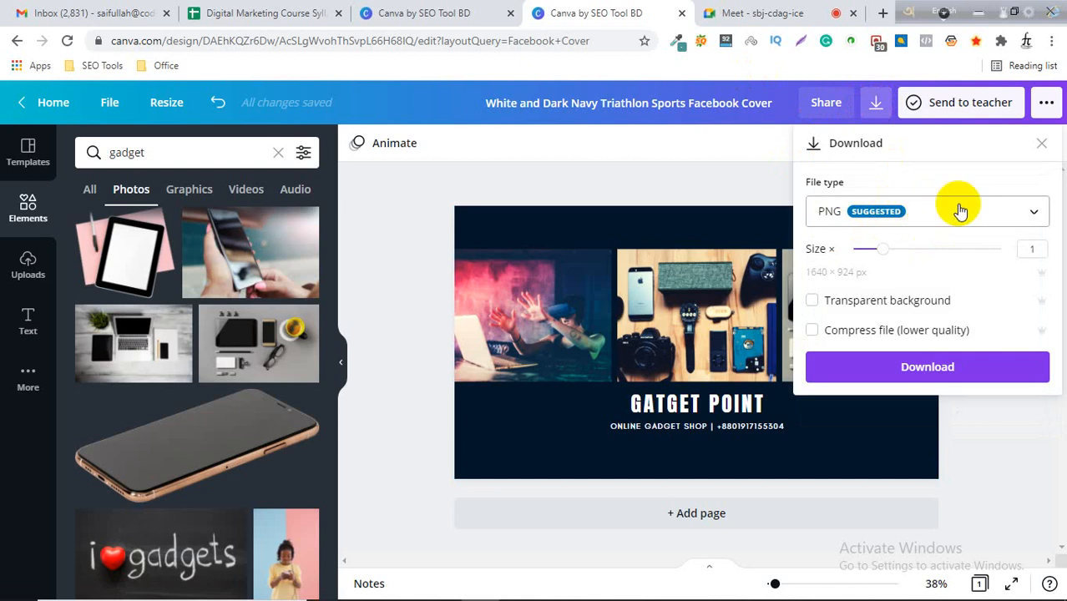
left_click(1031, 215)
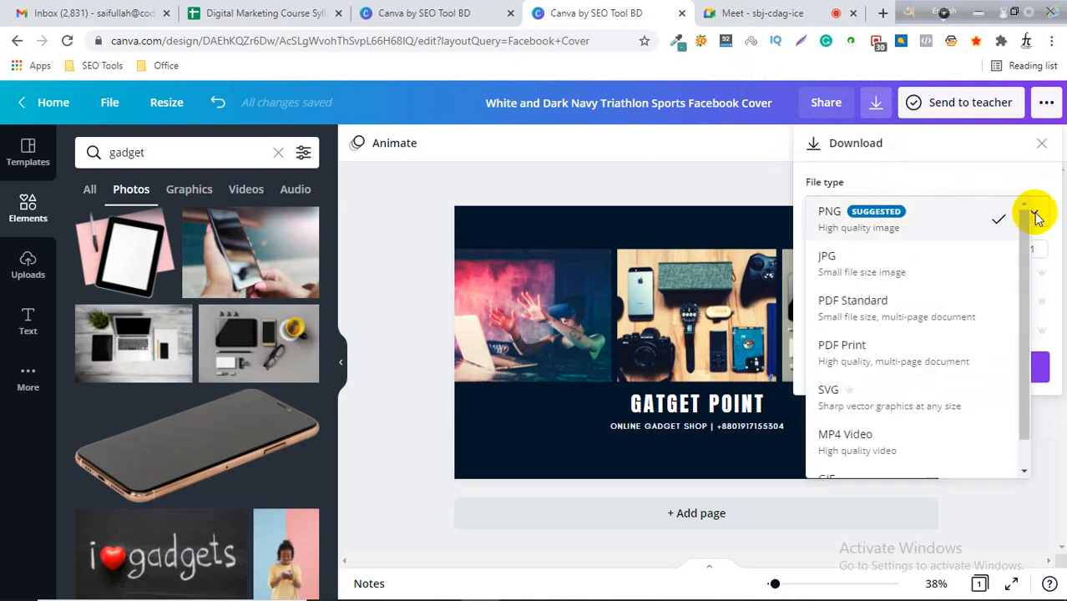
scroll(888, 317, "down", 1)
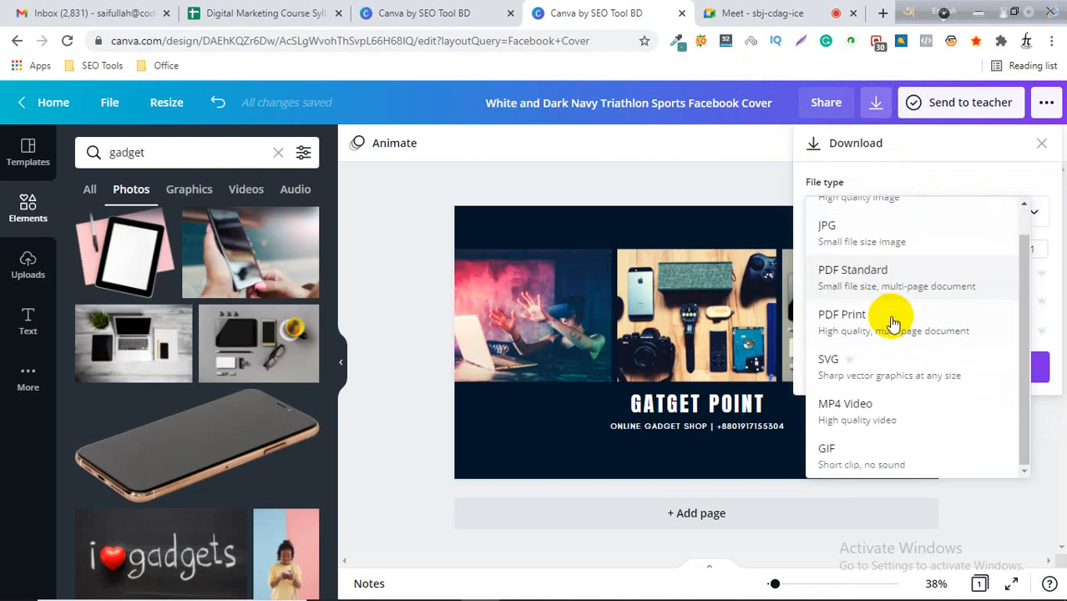
scroll(888, 334, "up", 2)
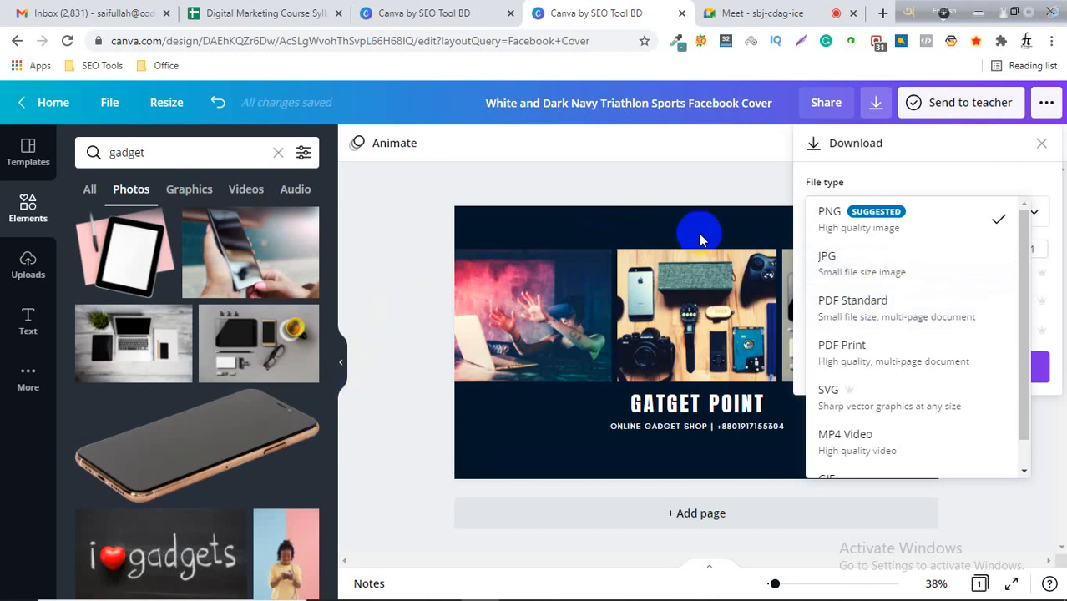
scroll(910, 334, "down", 1)
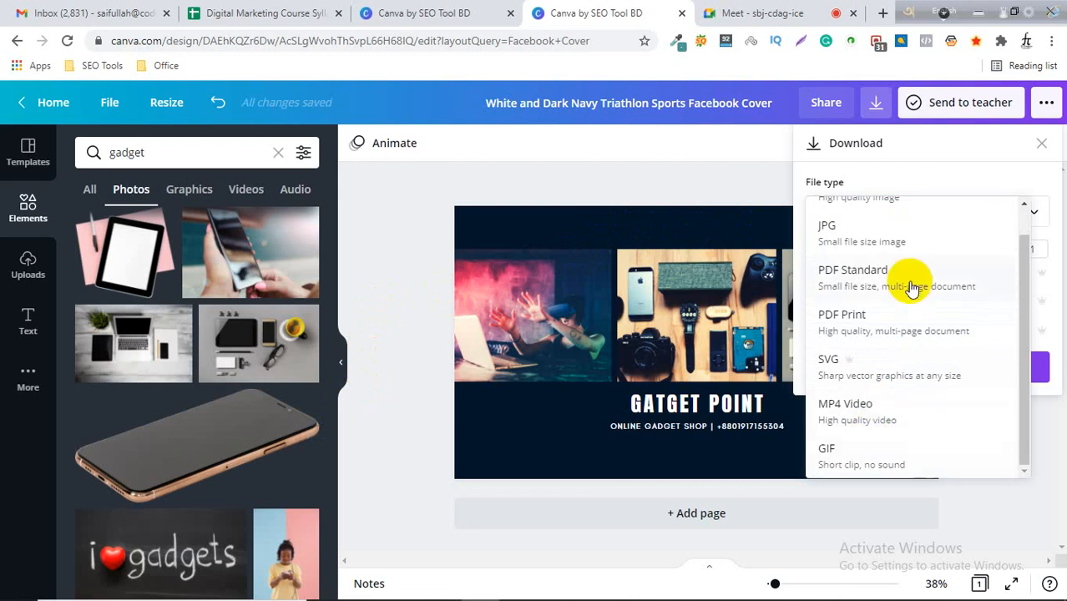
scroll(910, 259, "up", 1)
scroll(925, 413, "down", 1)
scroll(926, 434, "up", 1)
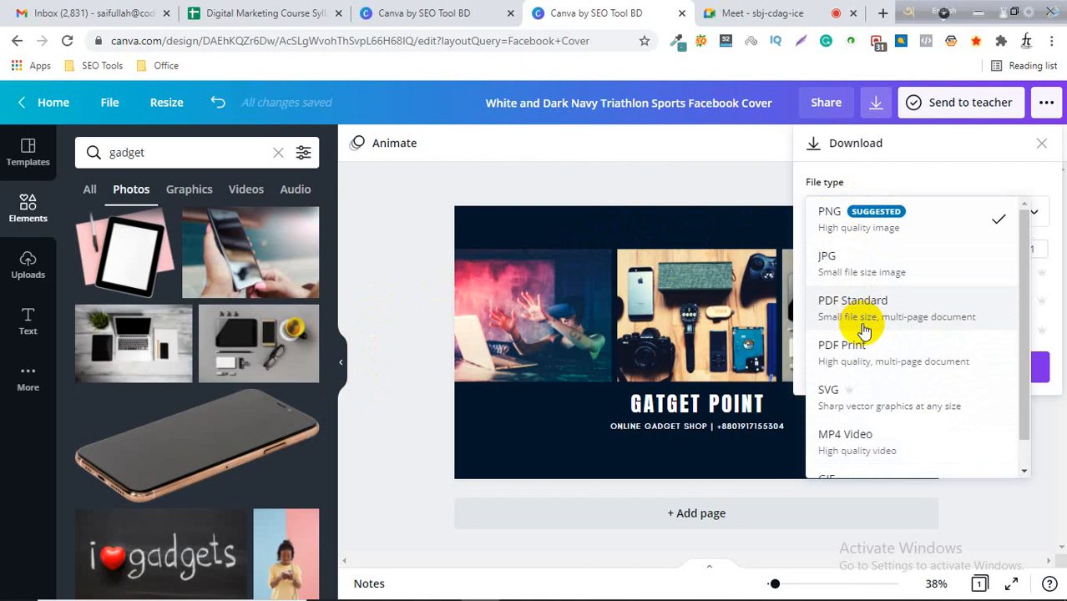
scroll(868, 350, "down", 1)
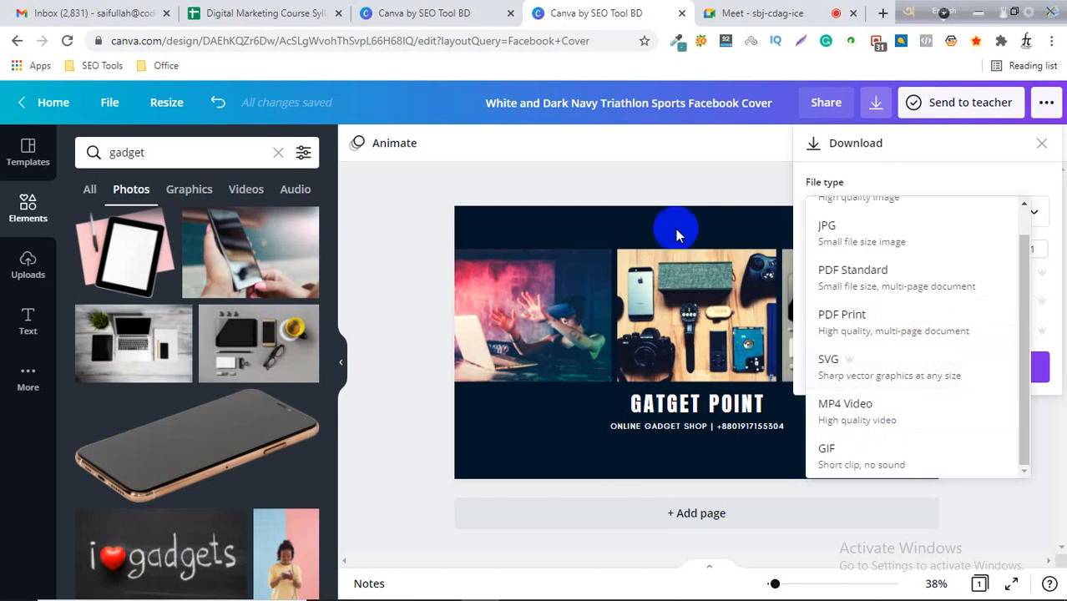
left_click(684, 183)
left_click(687, 190)
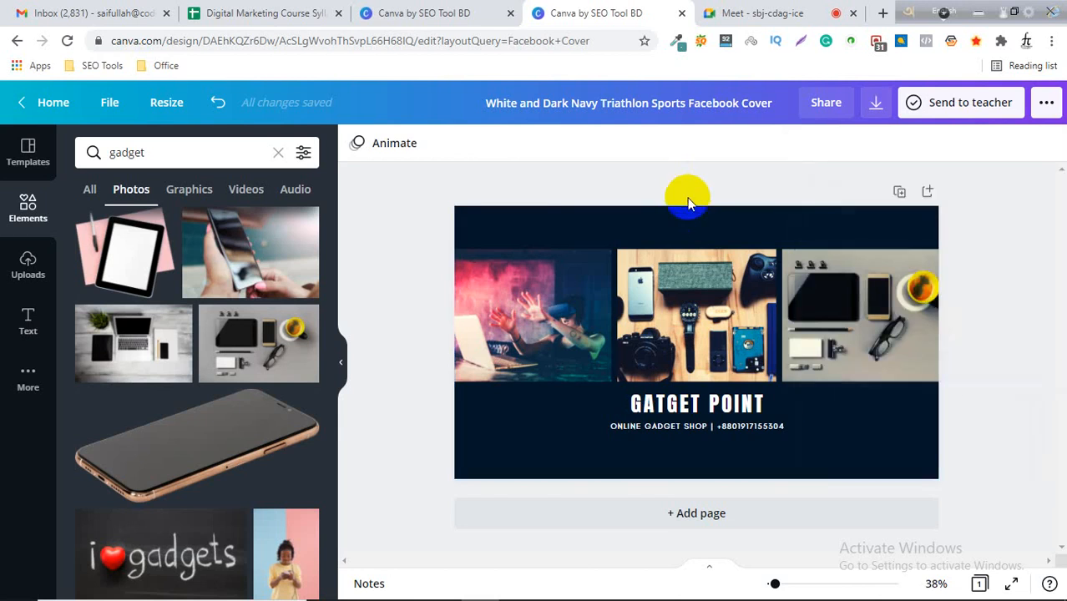
left_click(535, 310)
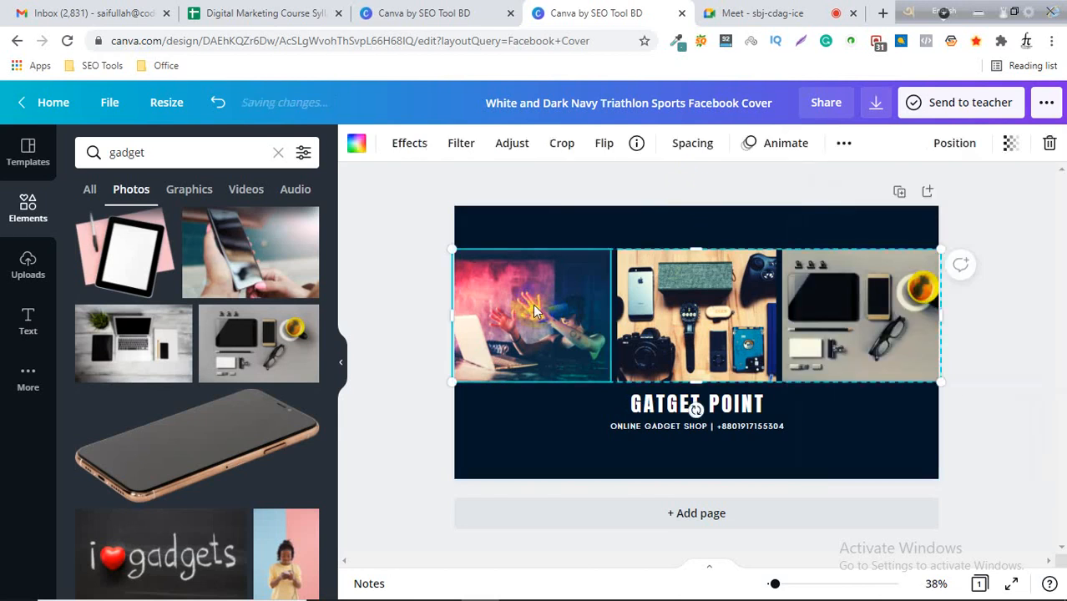
left_click(676, 414)
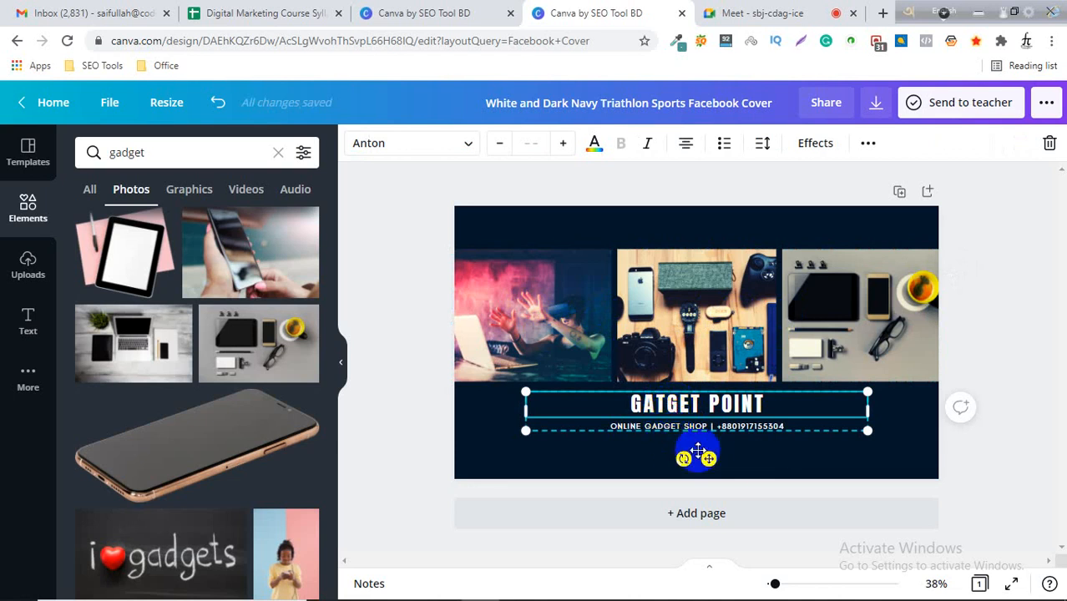
left_click(909, 436)
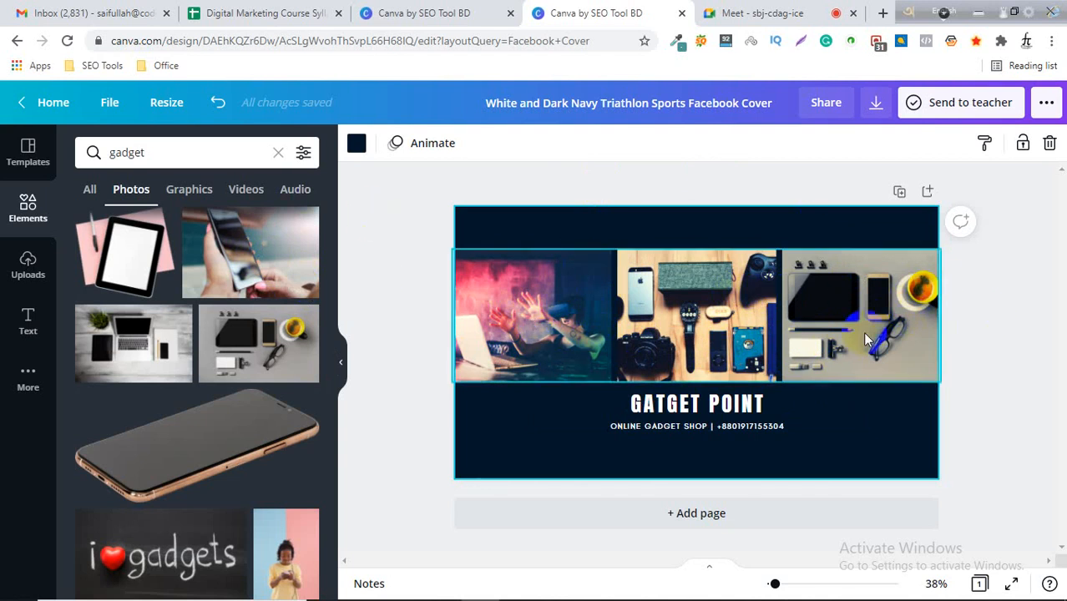
left_click(403, 292)
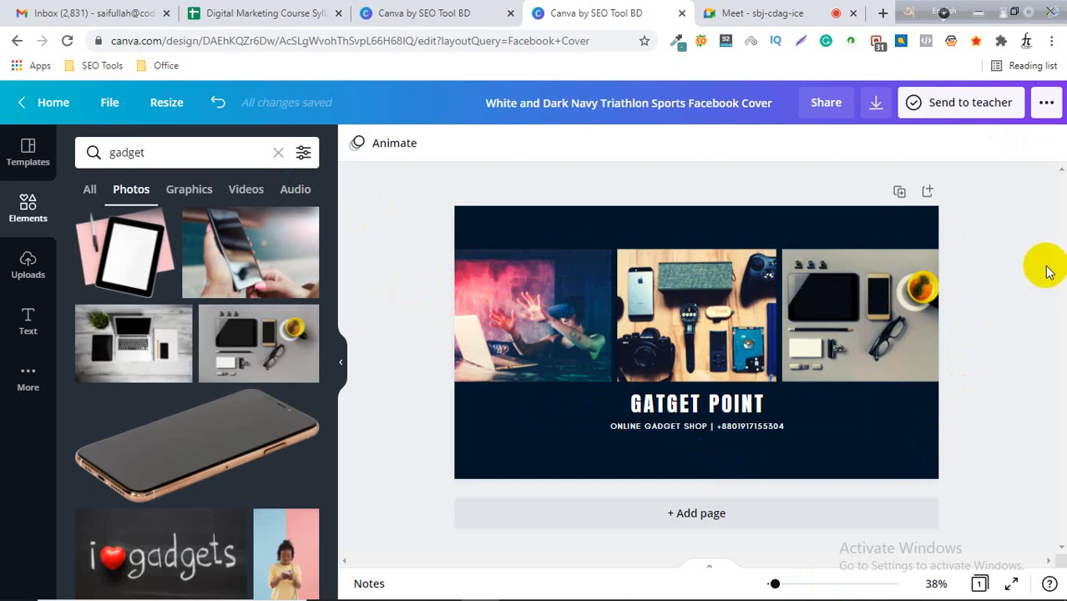
Download the cover design as a PNG file and close the share dialog.
left_click(877, 105)
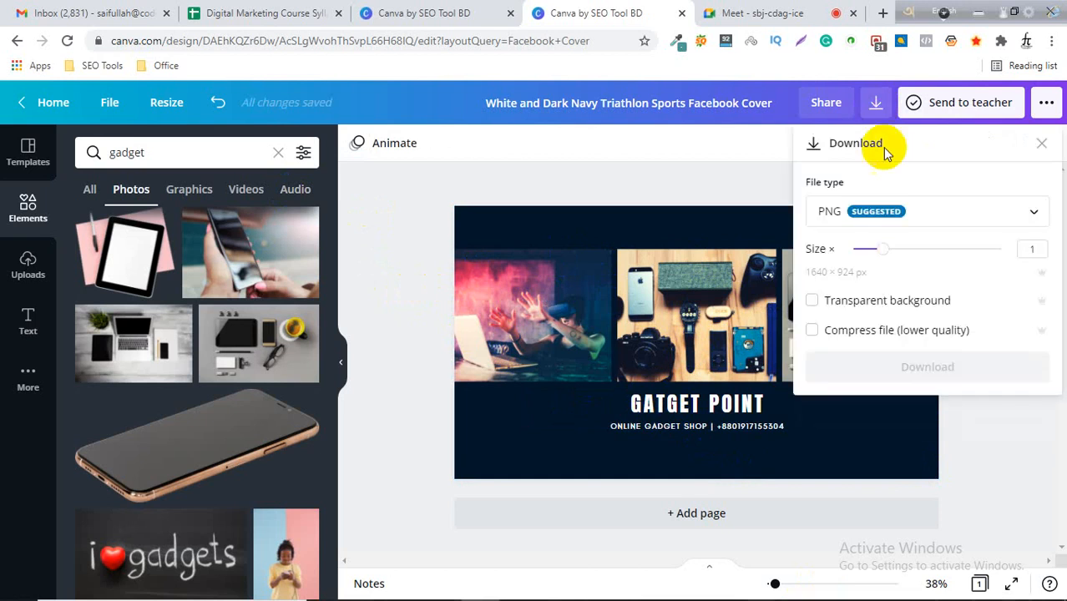
left_click(944, 215)
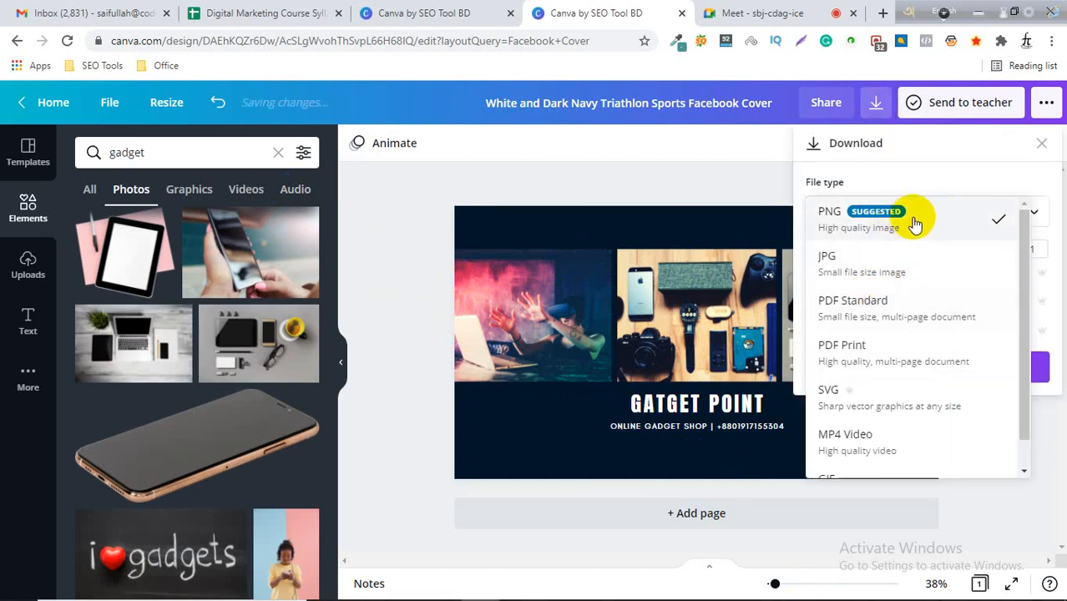
left_click(927, 222)
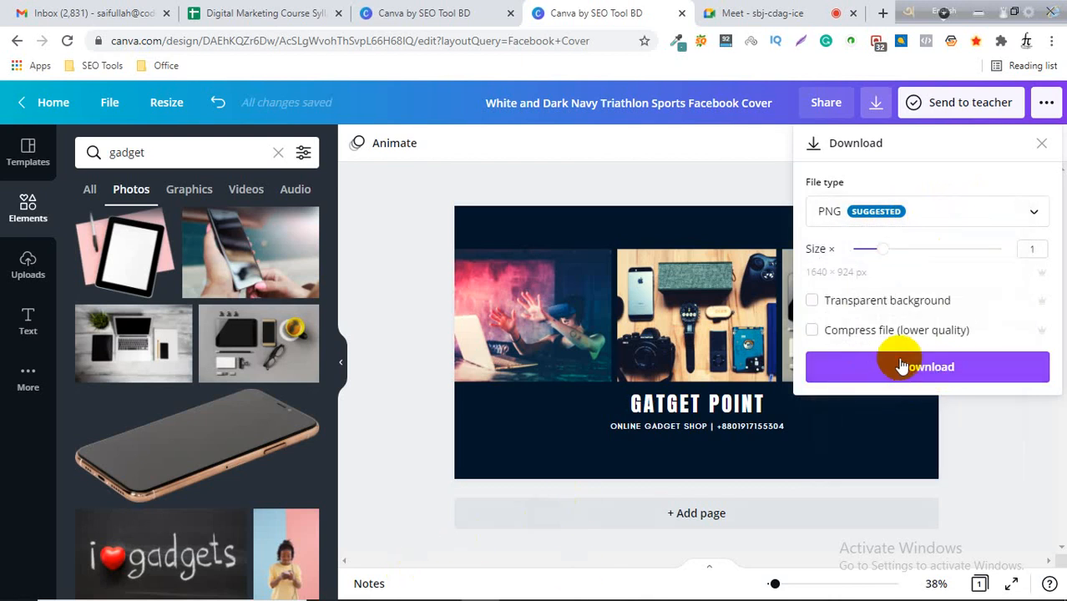
left_click(927, 374)
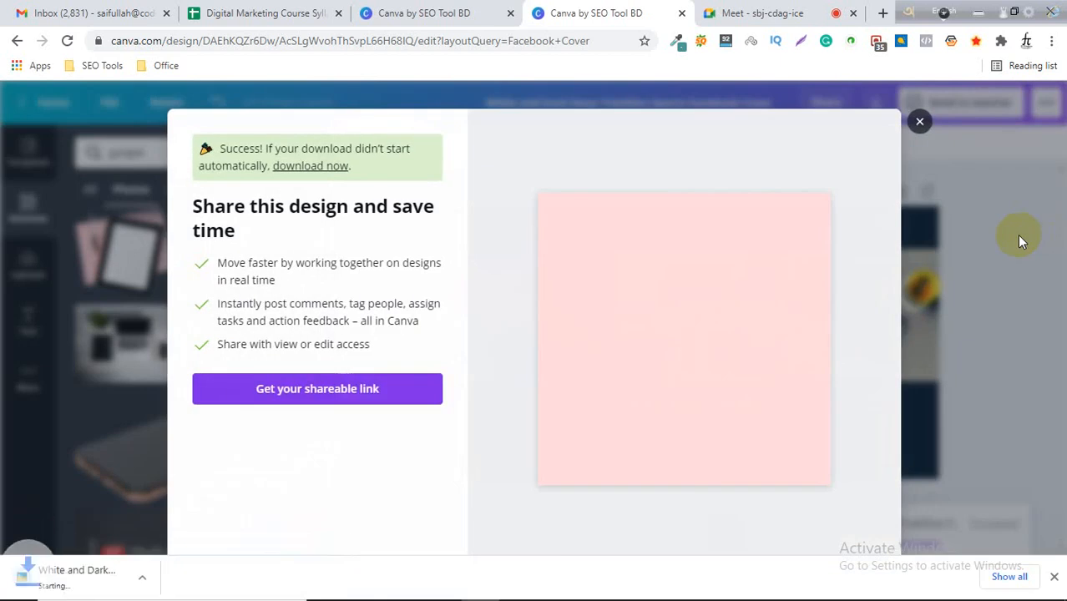
left_click(919, 121)
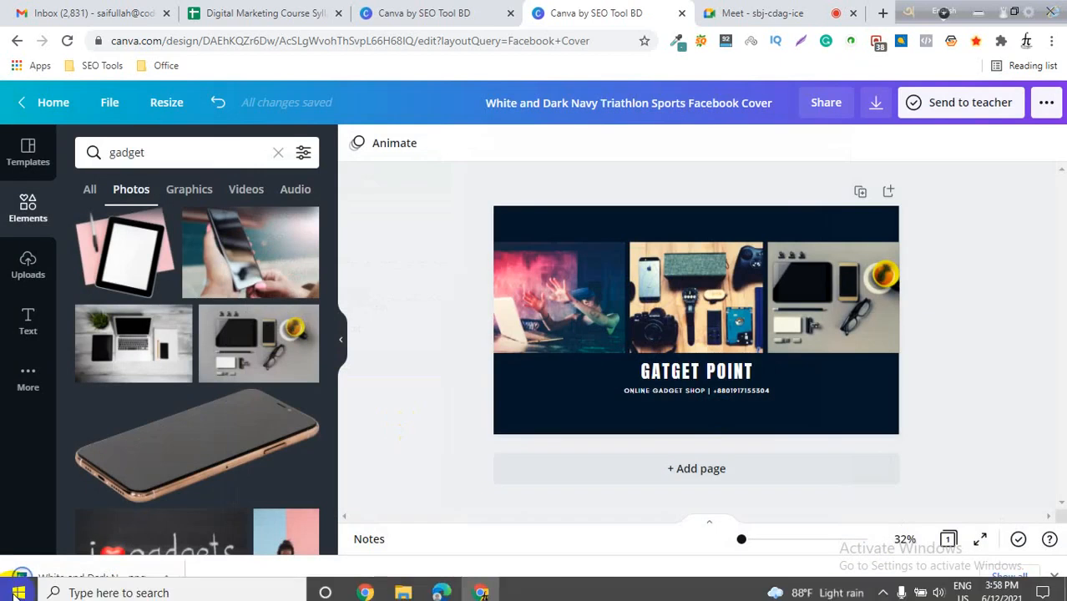
Open the downloaded cover PNG in Picasa Photo Viewer, zoom in to inspect it, and close the viewer.
left_click(67, 586)
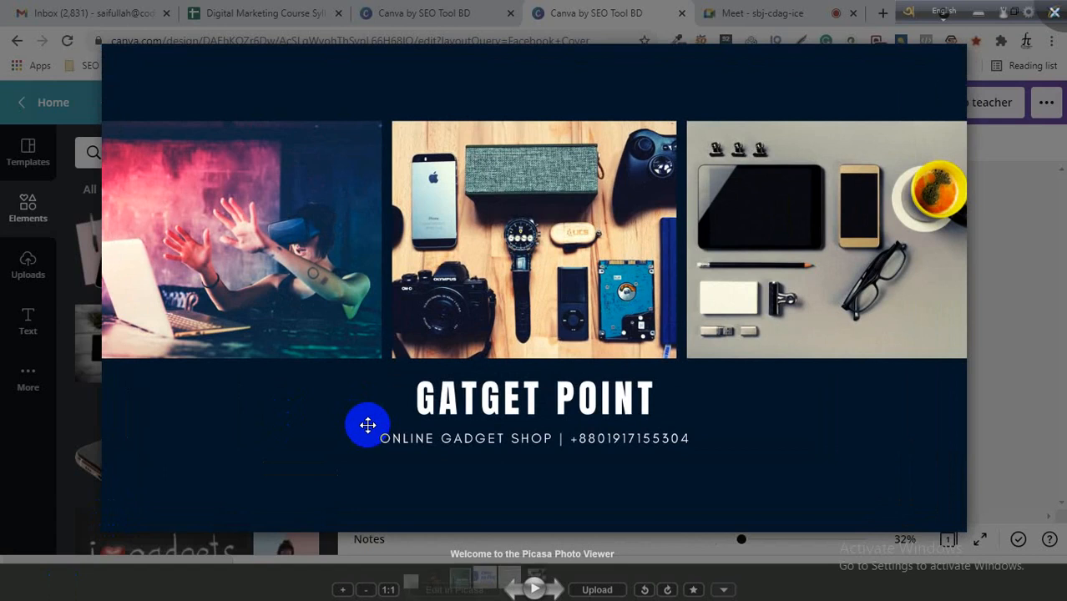
scroll(339, 407, "up", 2)
scroll(338, 405, "down", 2)
left_click(374, 343)
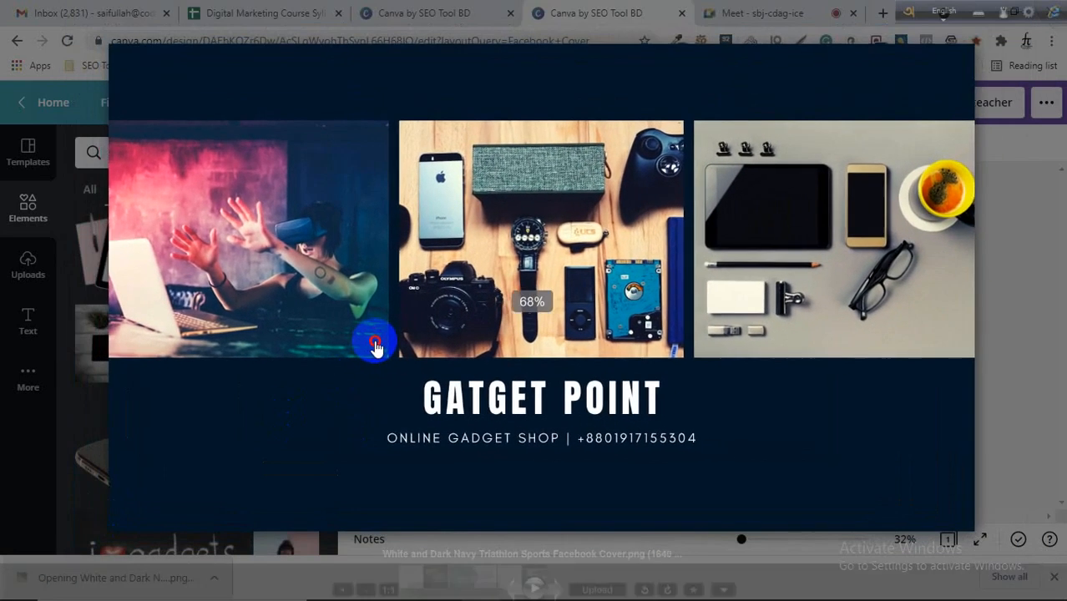
left_click_drag(375, 343, 394, 353)
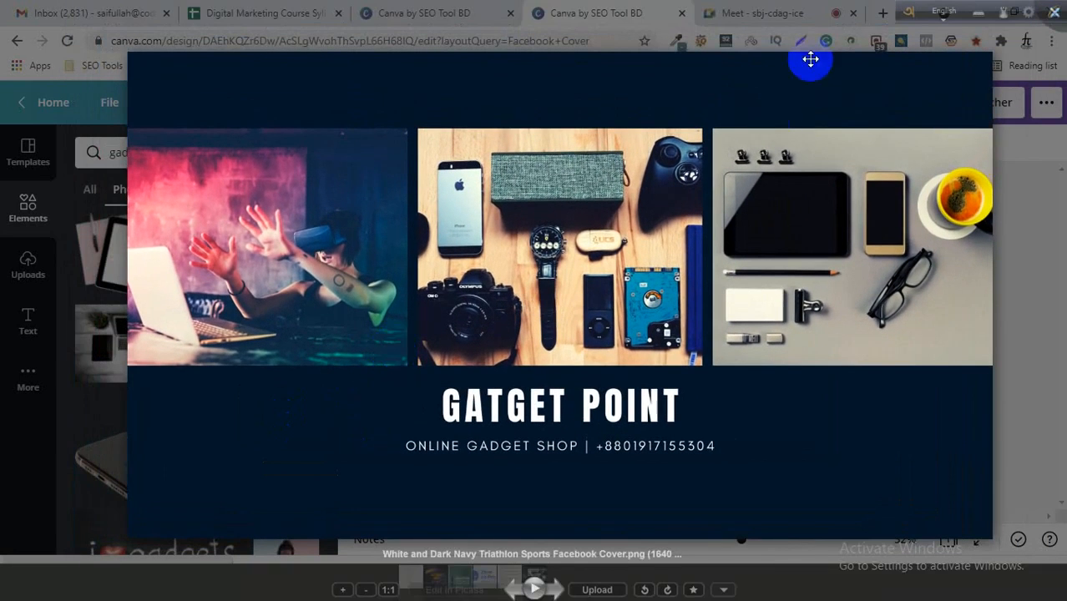
left_click_drag(907, 14, 933, 7)
left_click(580, 64)
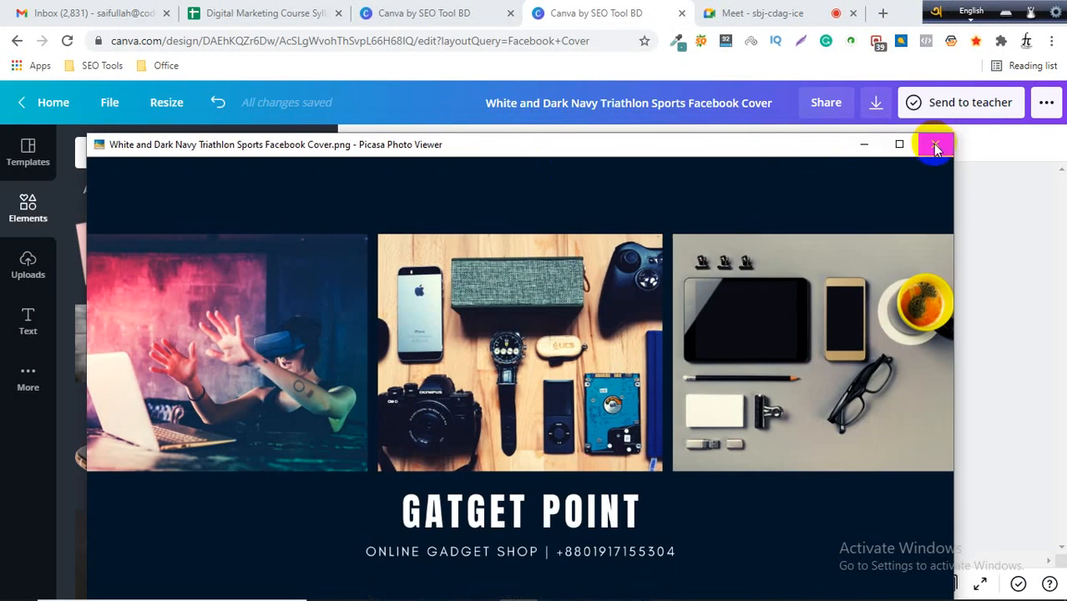
left_click(936, 147)
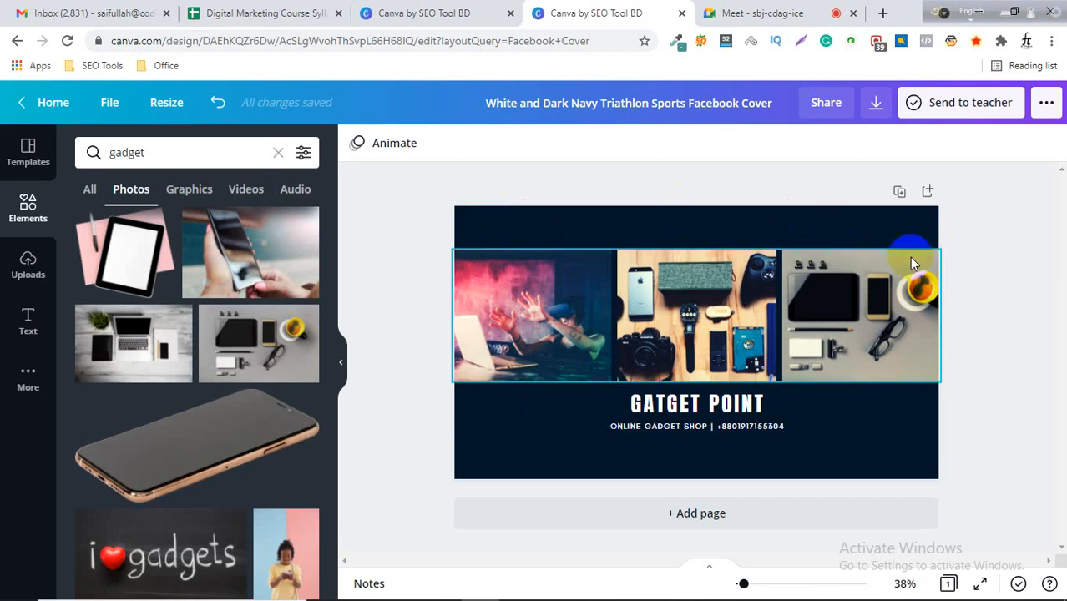
Add a new blank page and fill it with the desk gadgets photo from the search results.
left_click(700, 515)
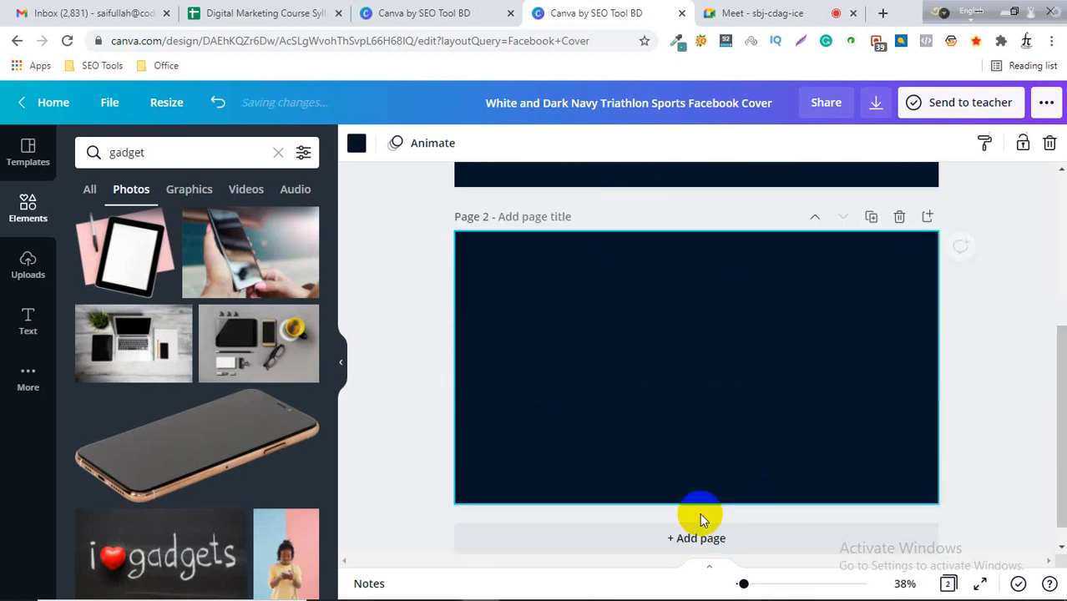
scroll(673, 414, "up", 1)
scroll(603, 359, "down", 1)
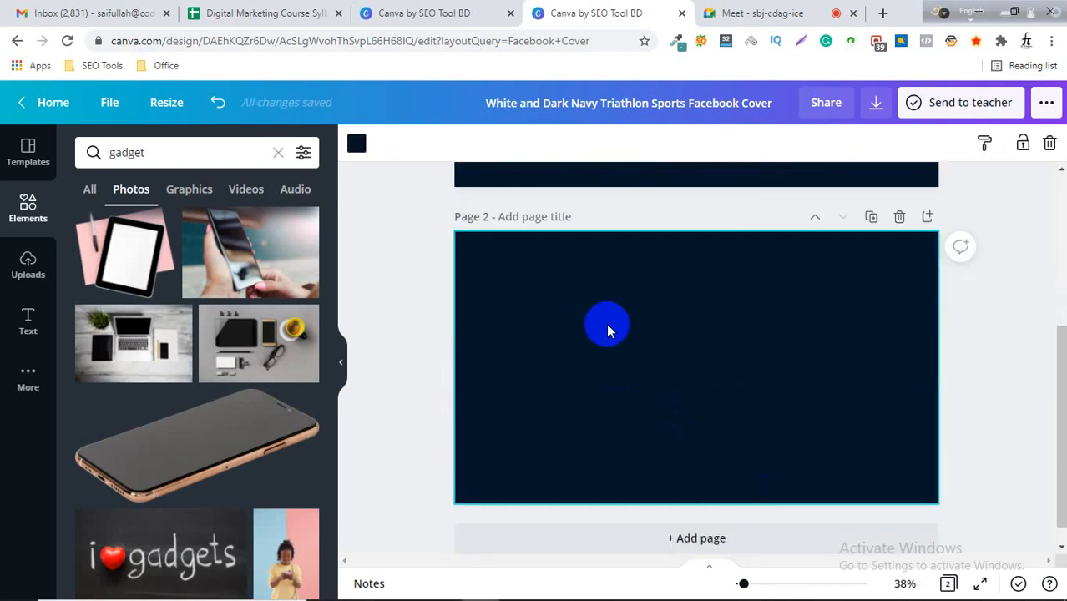
scroll(614, 401, "up", 3)
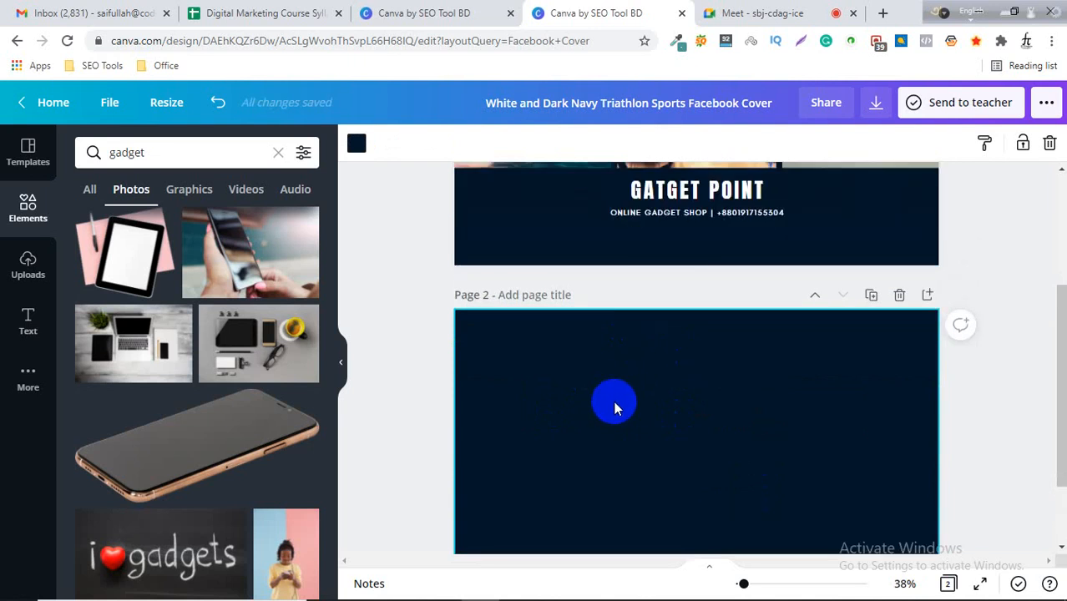
scroll(659, 407, "down", 3)
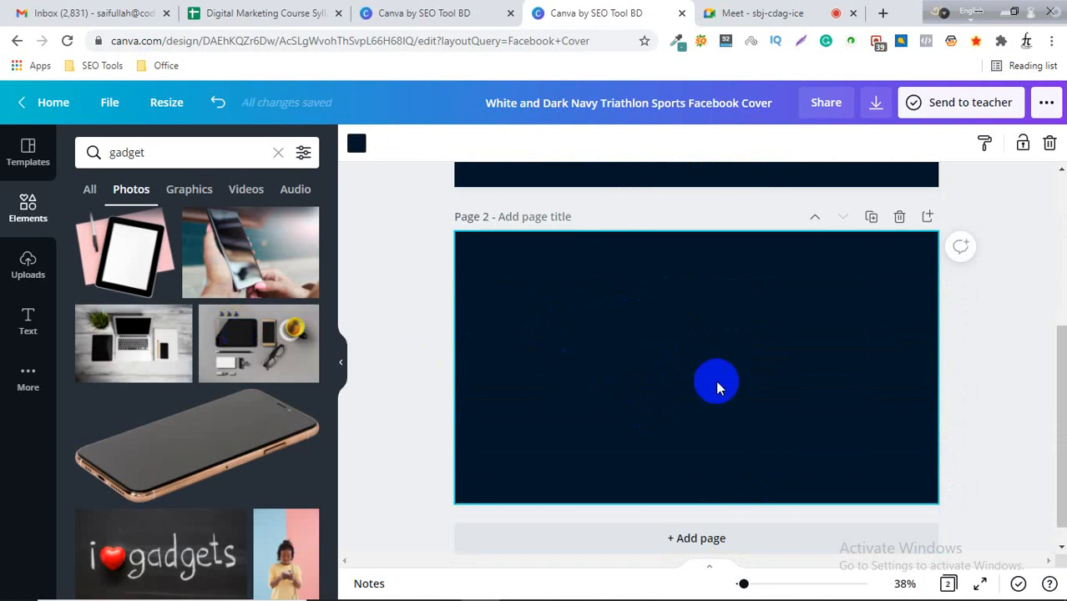
left_click_drag(237, 338, 464, 338)
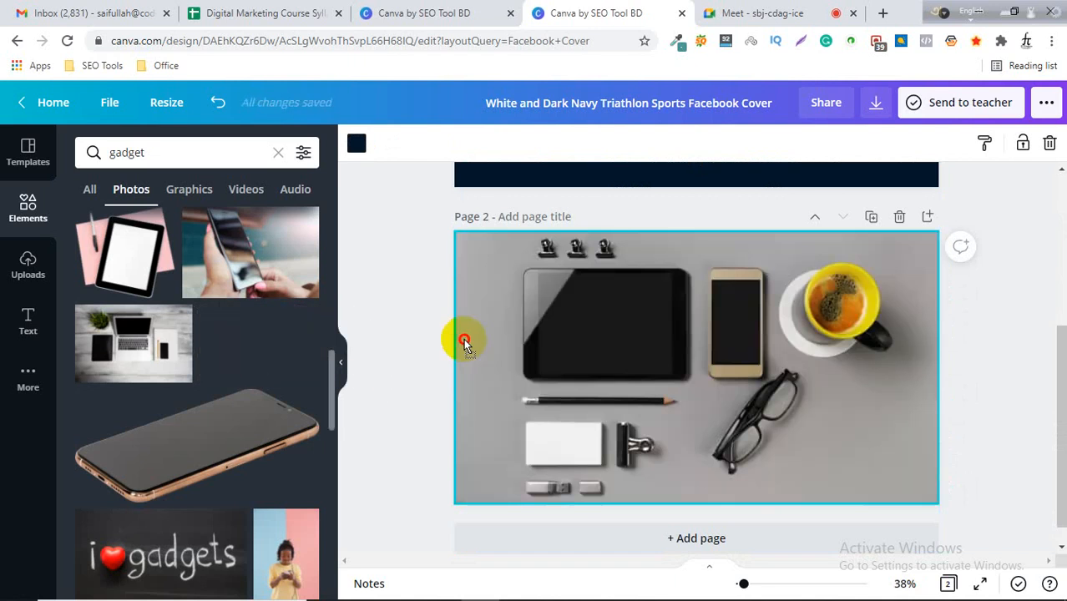
left_click(759, 364)
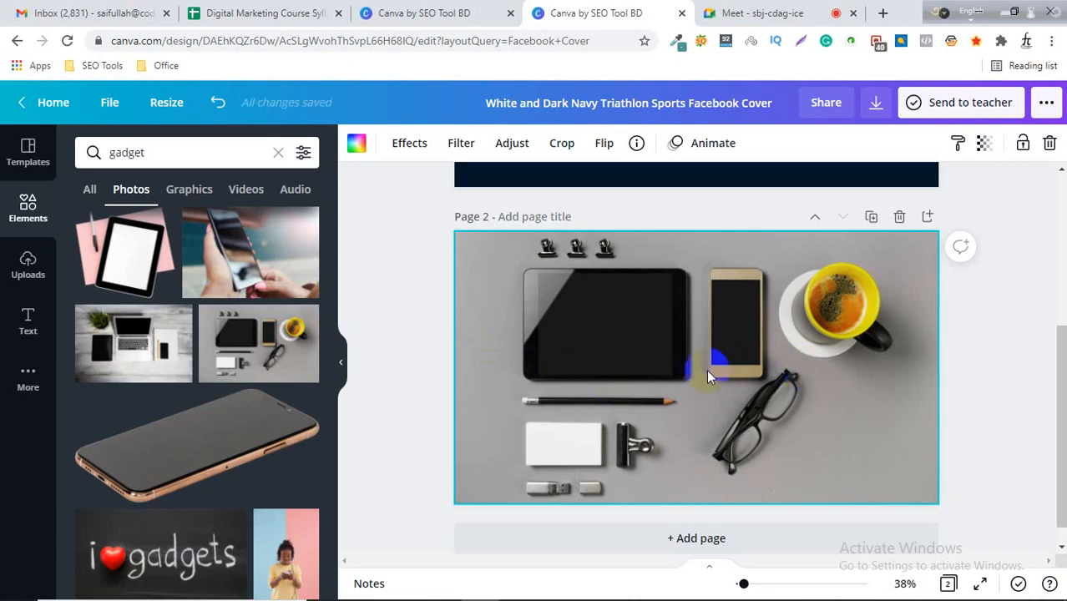
scroll(876, 382, "down", 1)
scroll(884, 376, "up", 3)
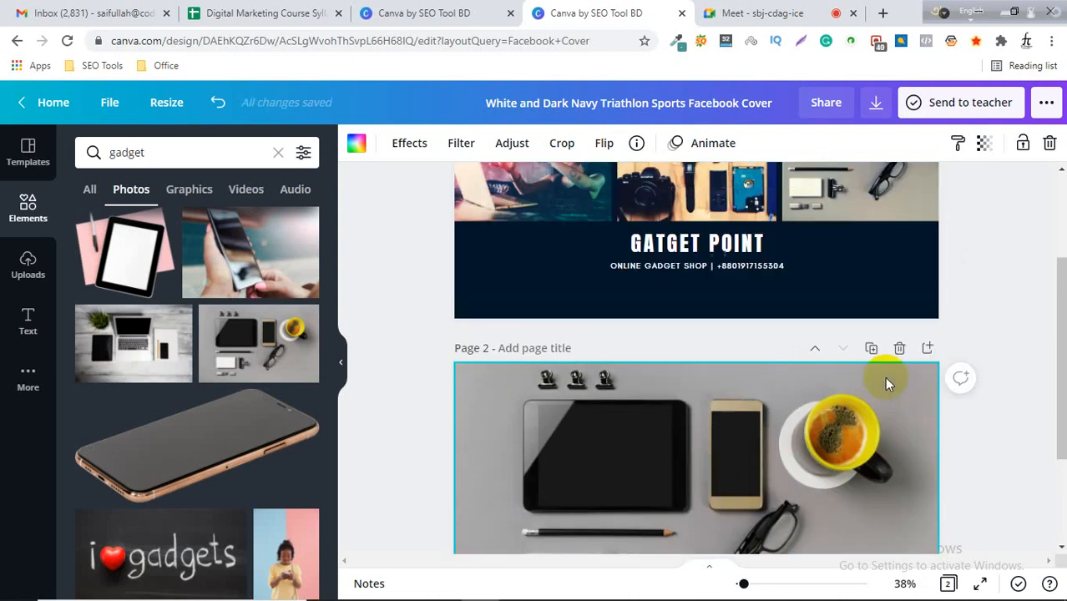
scroll(886, 375, "down", 1)
scroll(813, 384, "down", 1)
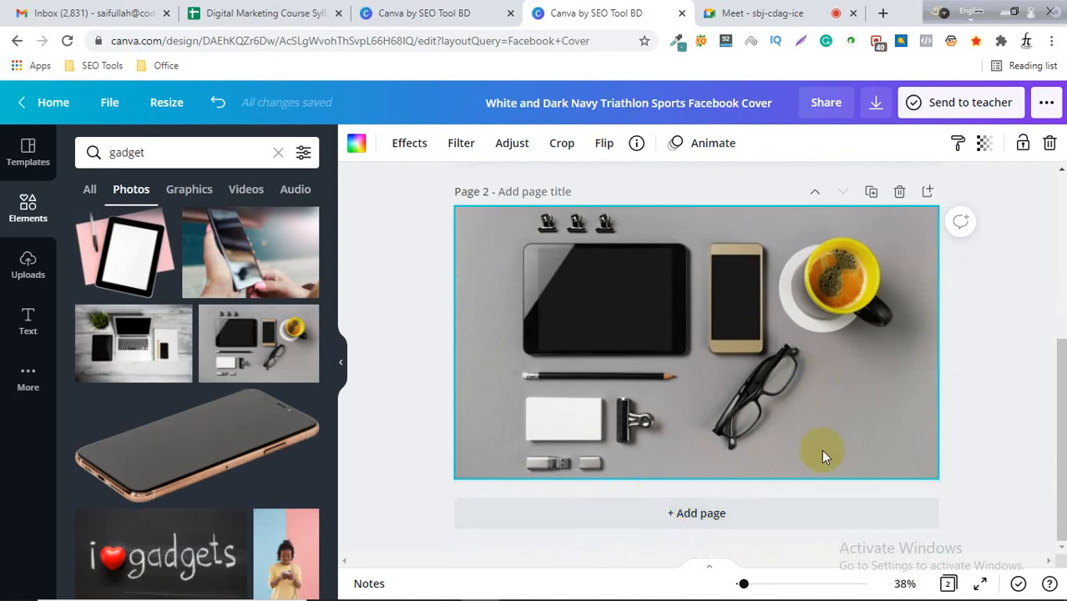
scroll(918, 409, "up", 1)
scroll(1023, 389, "up", 2)
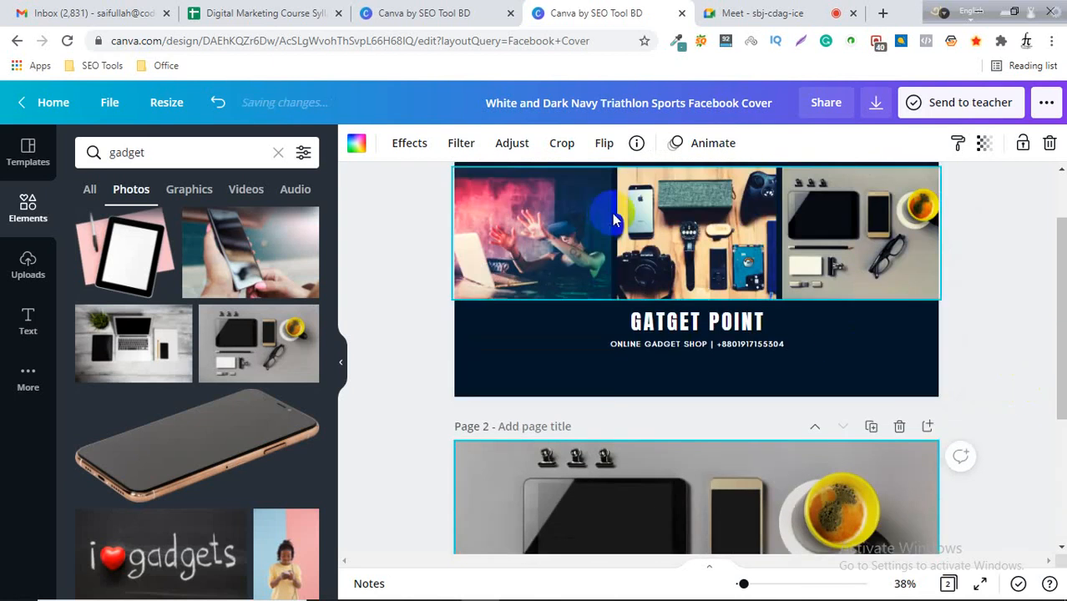
Duplicate the first page of the cover design.
scroll(635, 225, "up", 1)
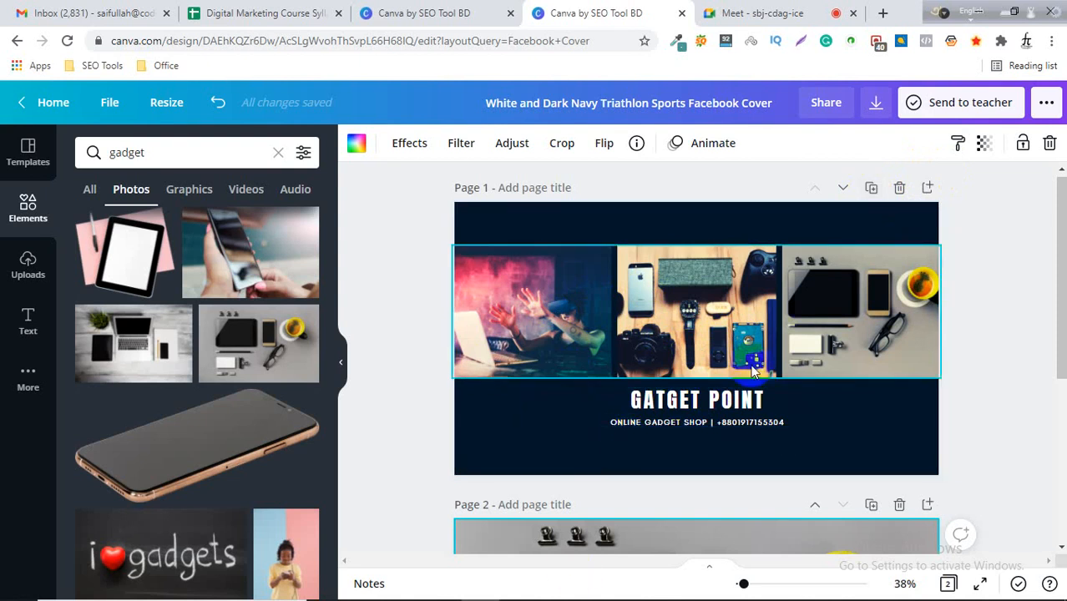
left_click(871, 189)
scroll(816, 307, "up", 4)
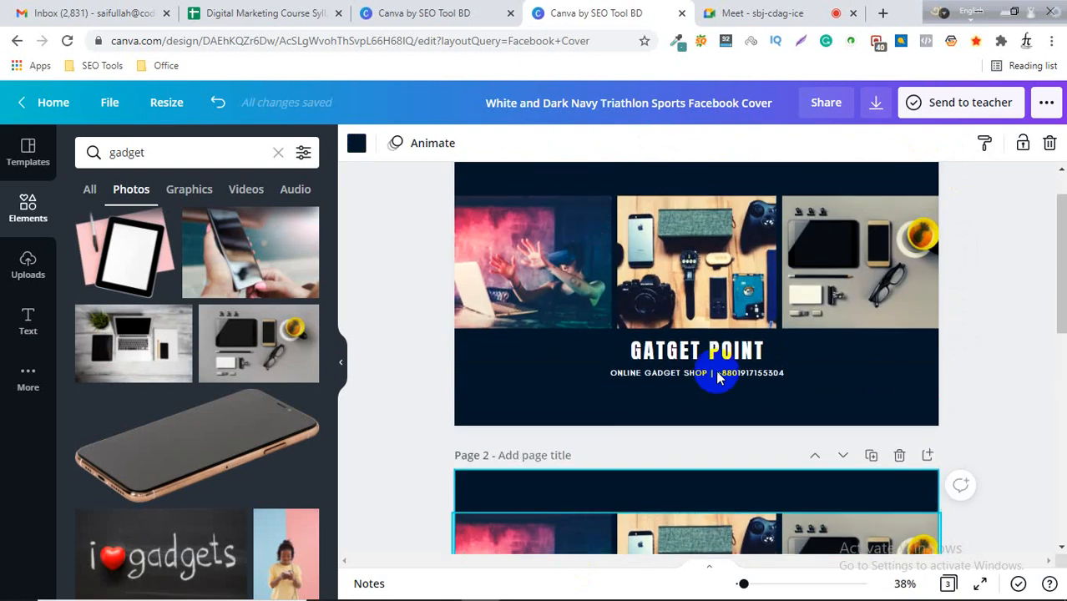
scroll(579, 362, "down", 4)
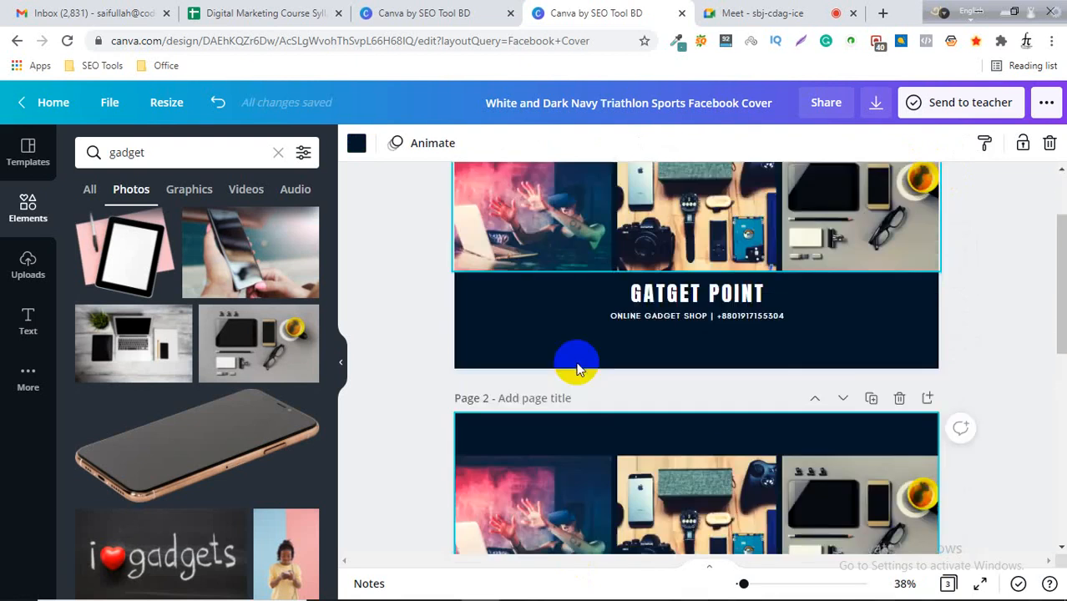
scroll(668, 382, "down", 5)
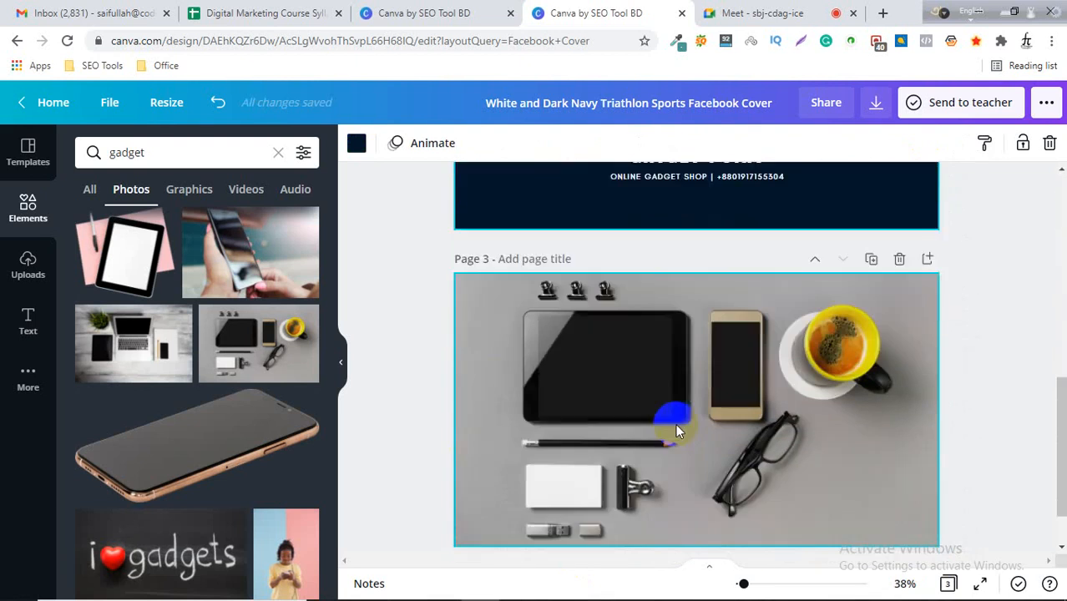
scroll(579, 409, "up", 3)
scroll(578, 410, "up", 3)
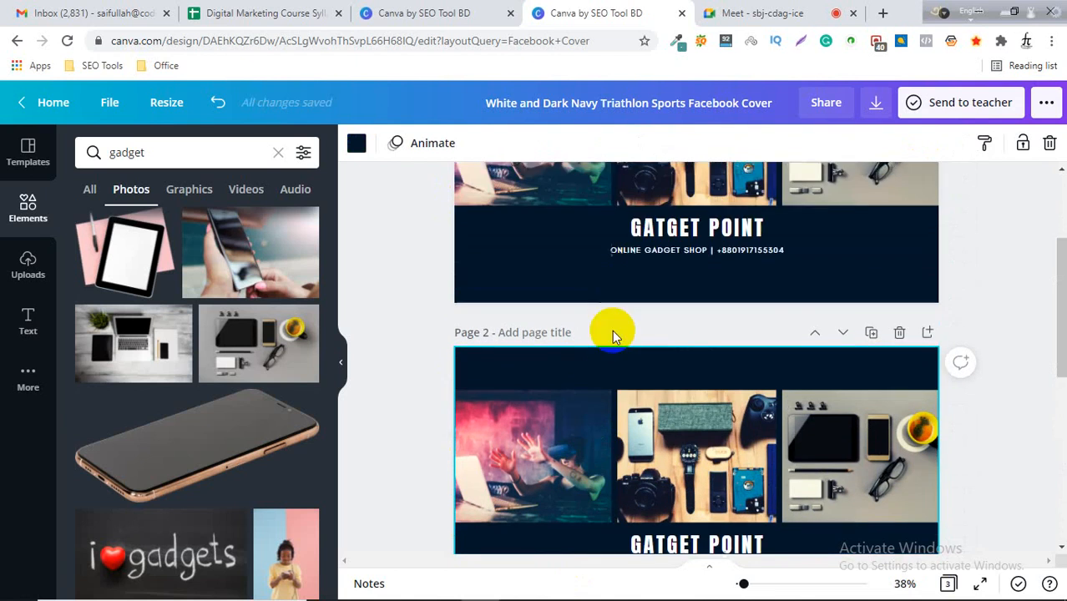
scroll(654, 276, "up", 2)
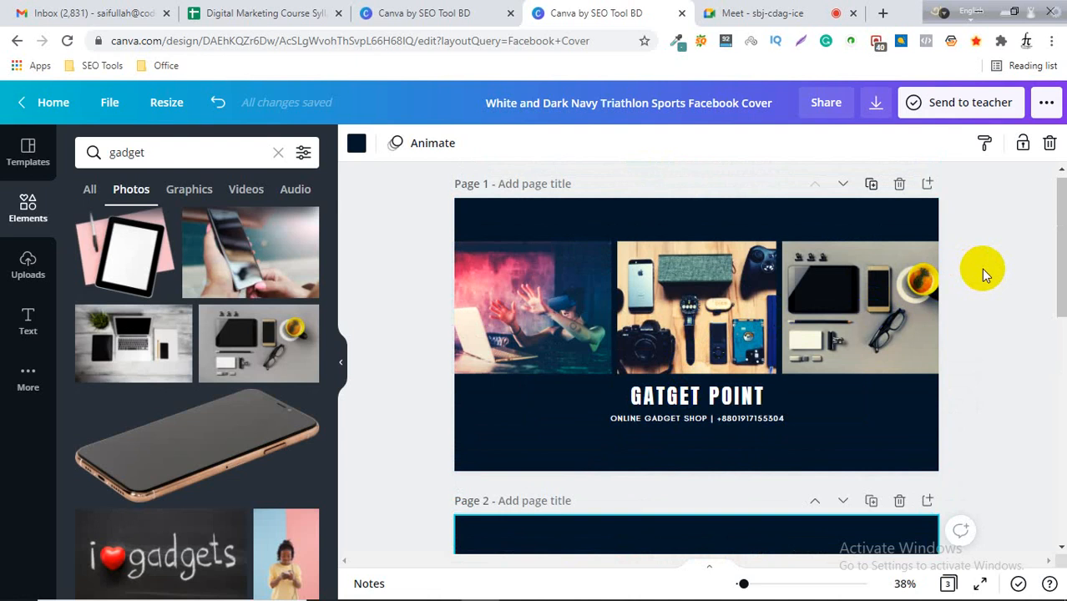
scroll(897, 389, "down", 3)
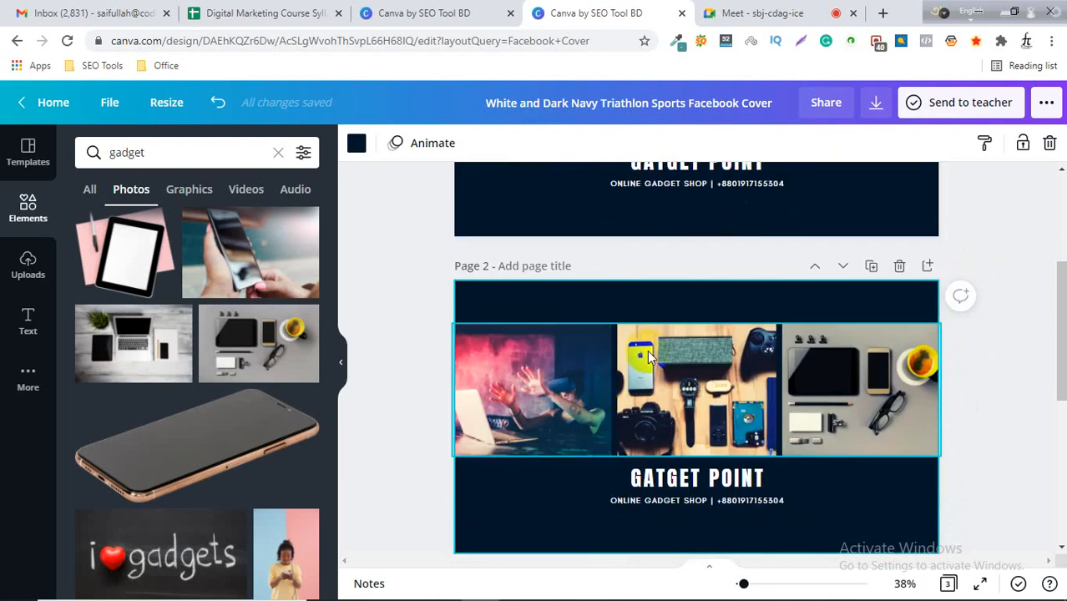
Change the duplicated page's background colour, trying several shades before settling on black.
left_click(502, 300)
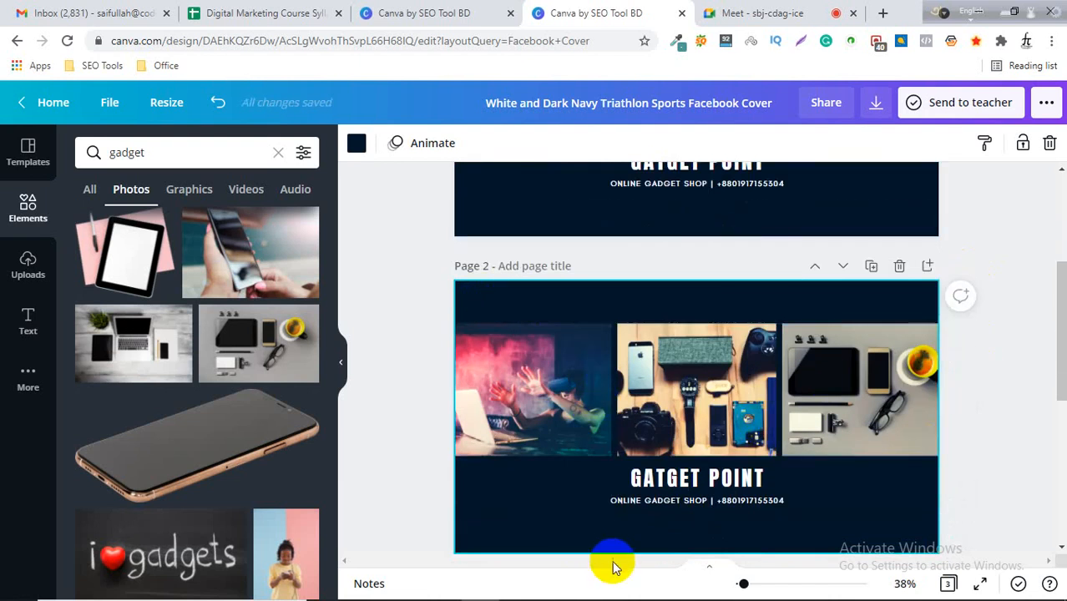
left_click(358, 144)
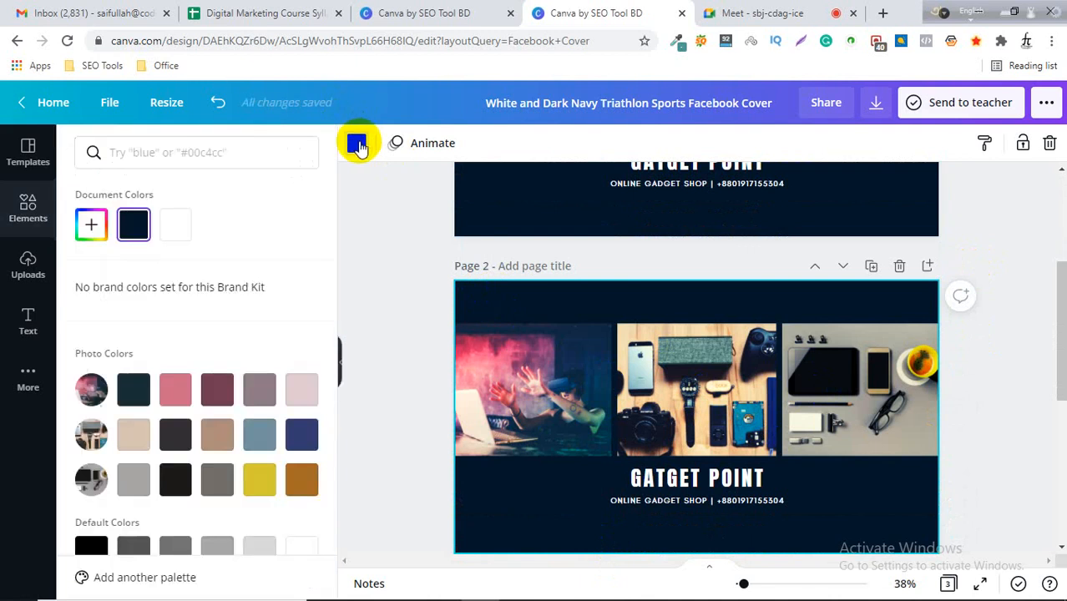
left_click(87, 221)
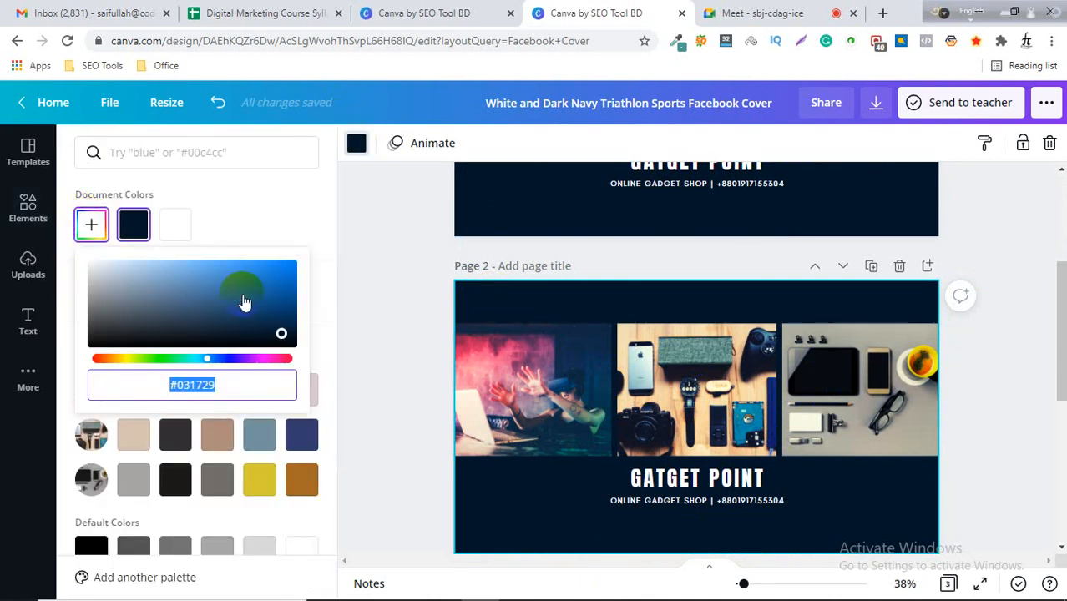
left_click_drag(245, 291, 173, 320)
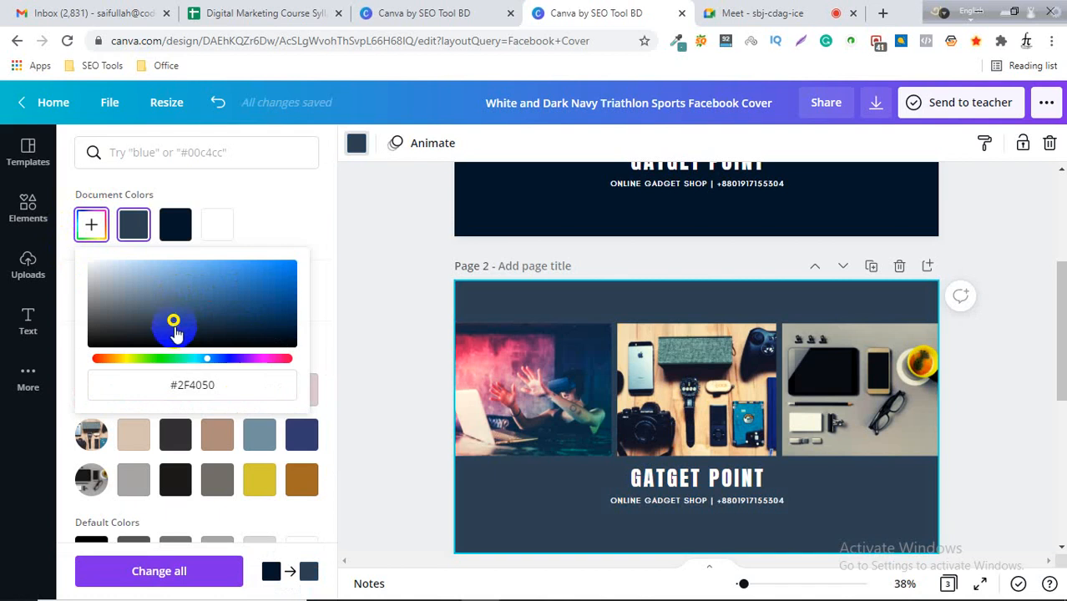
left_click(259, 434)
left_click(91, 223)
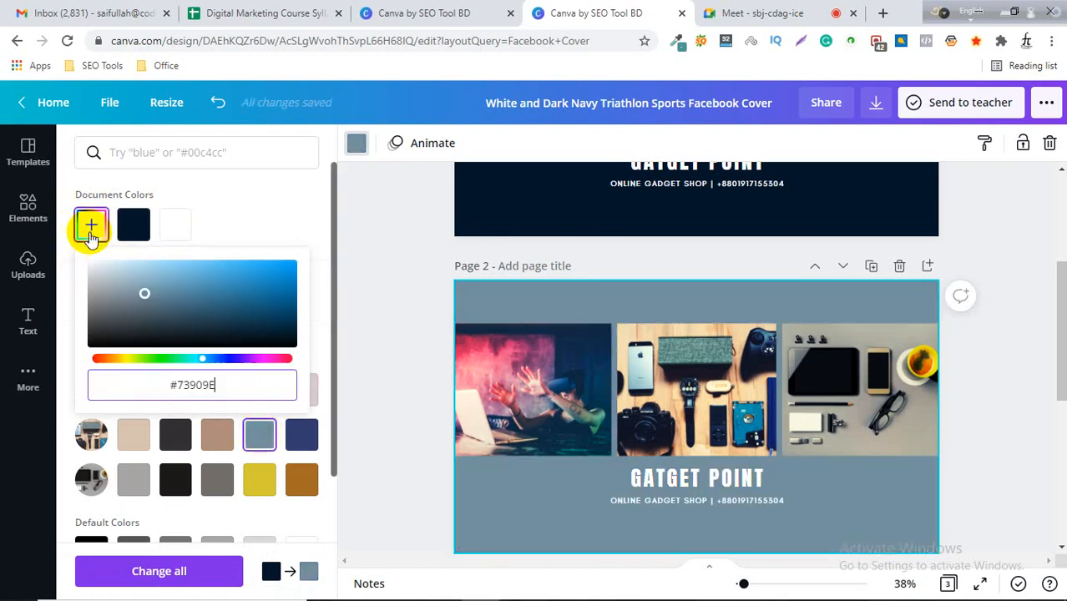
scroll(167, 532, "down", 1)
scroll(167, 532, "down", 2)
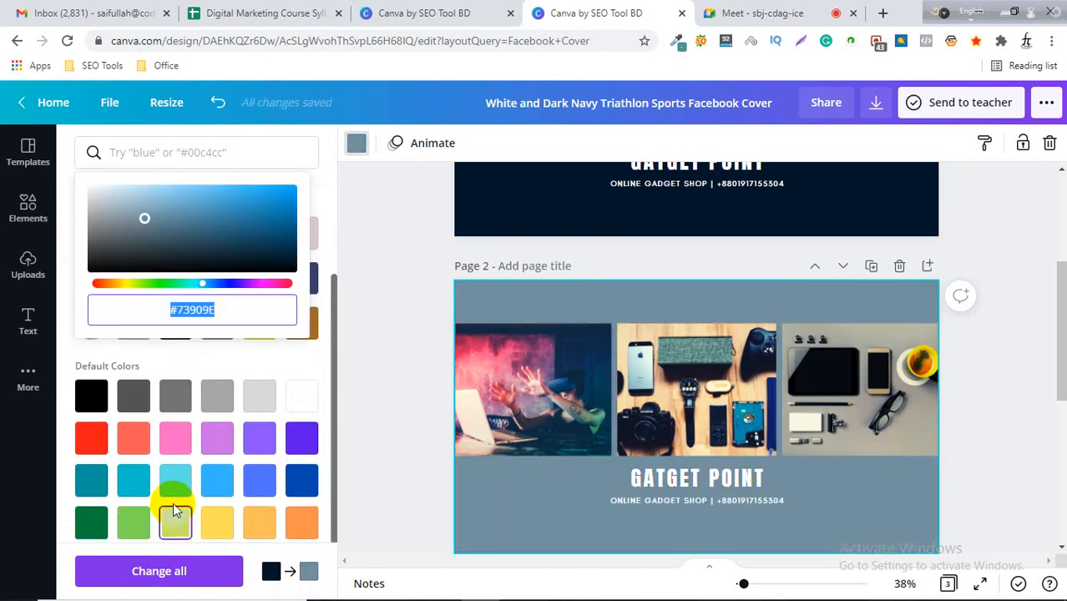
left_click(257, 397)
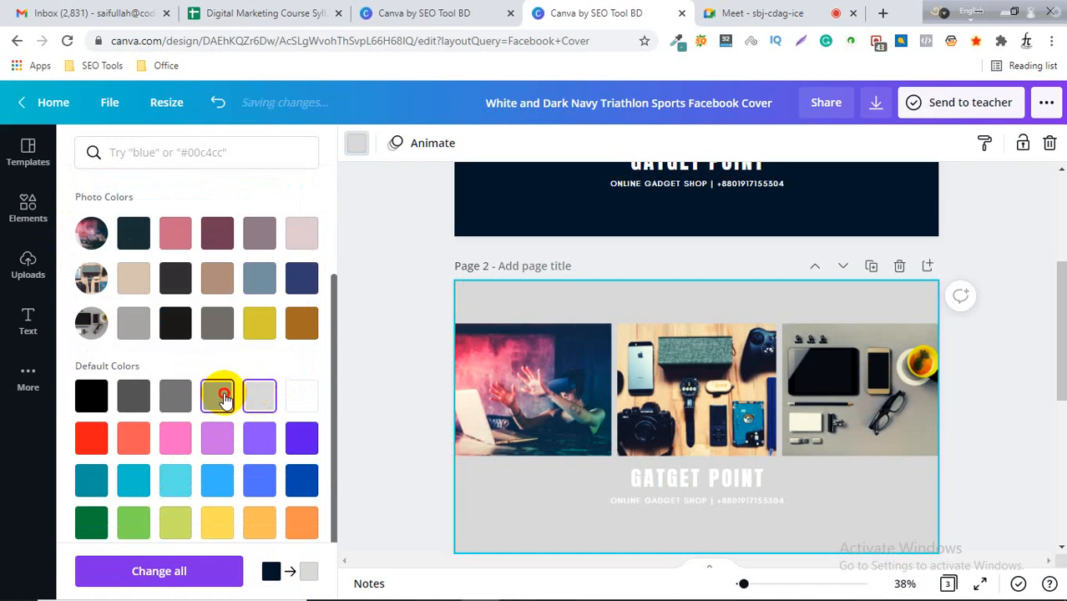
left_click(217, 396)
left_click(91, 396)
left_click(1000, 384)
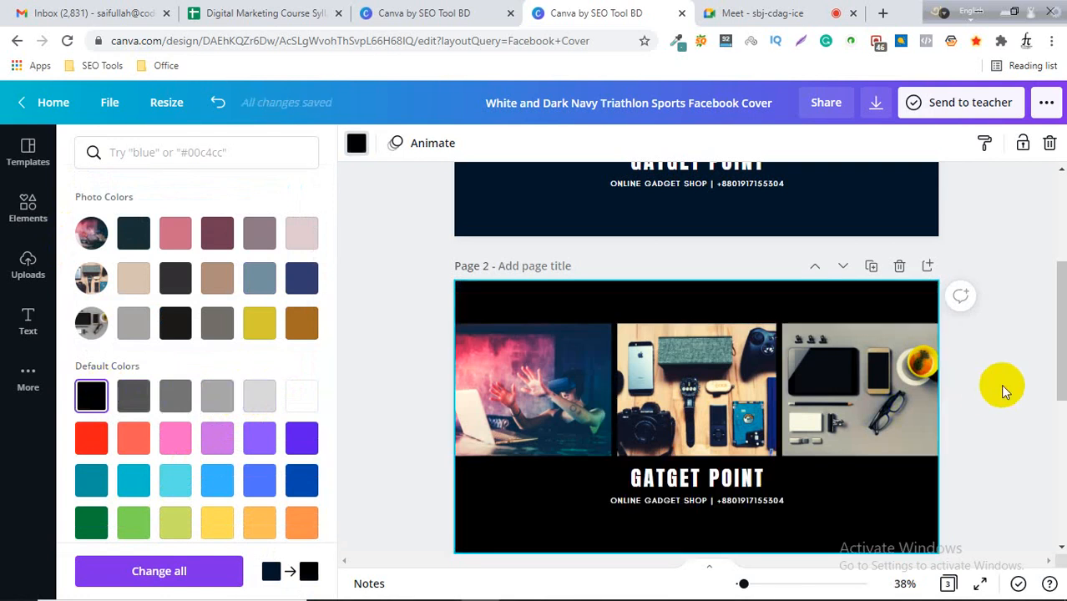
Scroll through the three pages and open the Download panel.
scroll(1000, 384, "up", 3)
scroll(1026, 376, "down", 4)
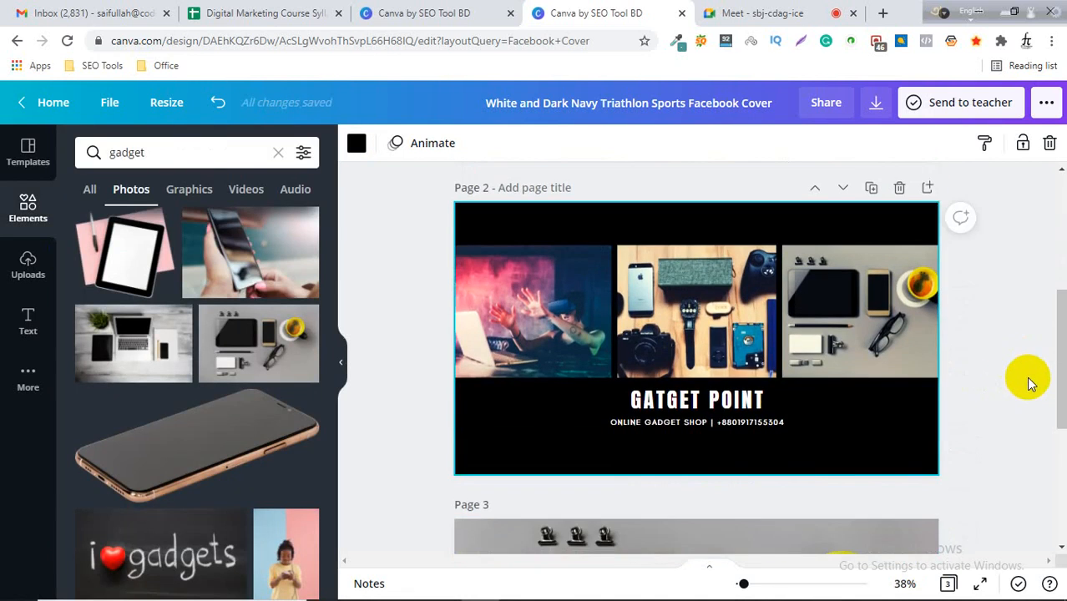
scroll(1032, 378, "up", 3)
scroll(1031, 376, "down", 6)
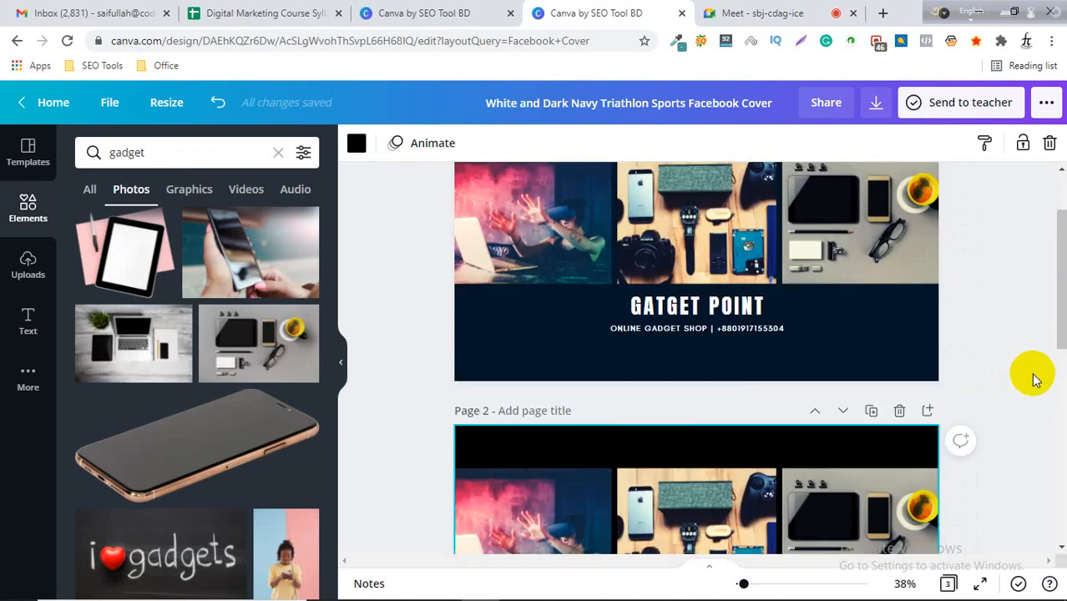
scroll(894, 376, "up", 6)
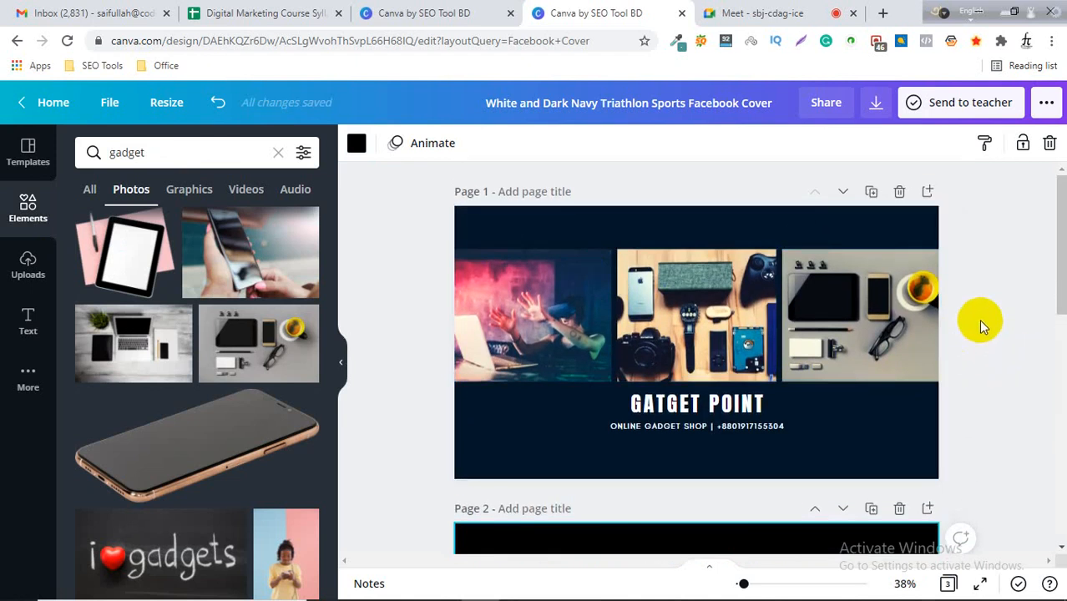
scroll(978, 319, "down", 6)
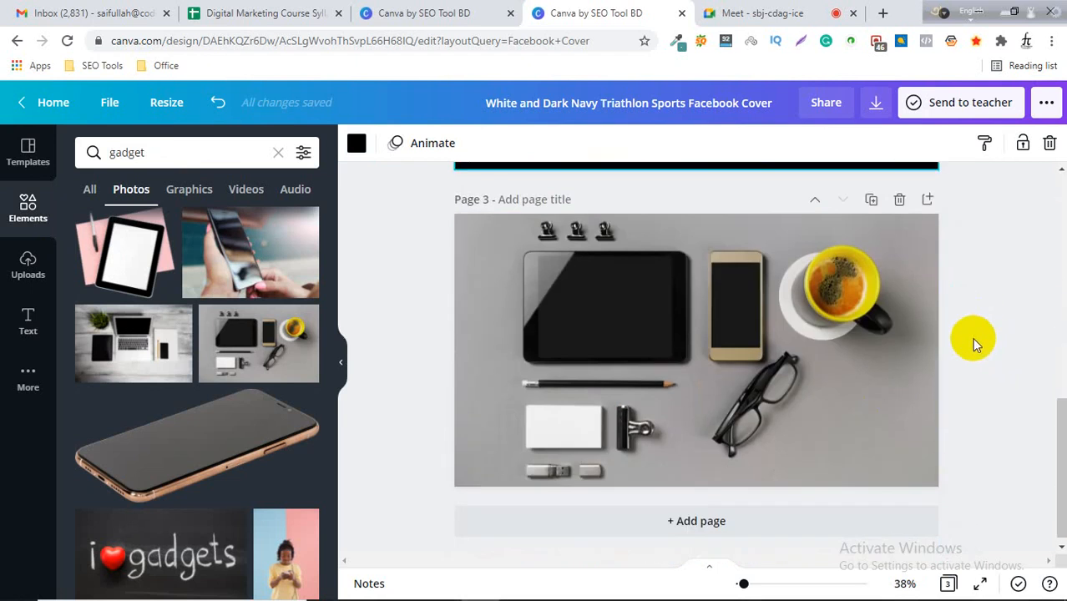
scroll(969, 338, "up", 6)
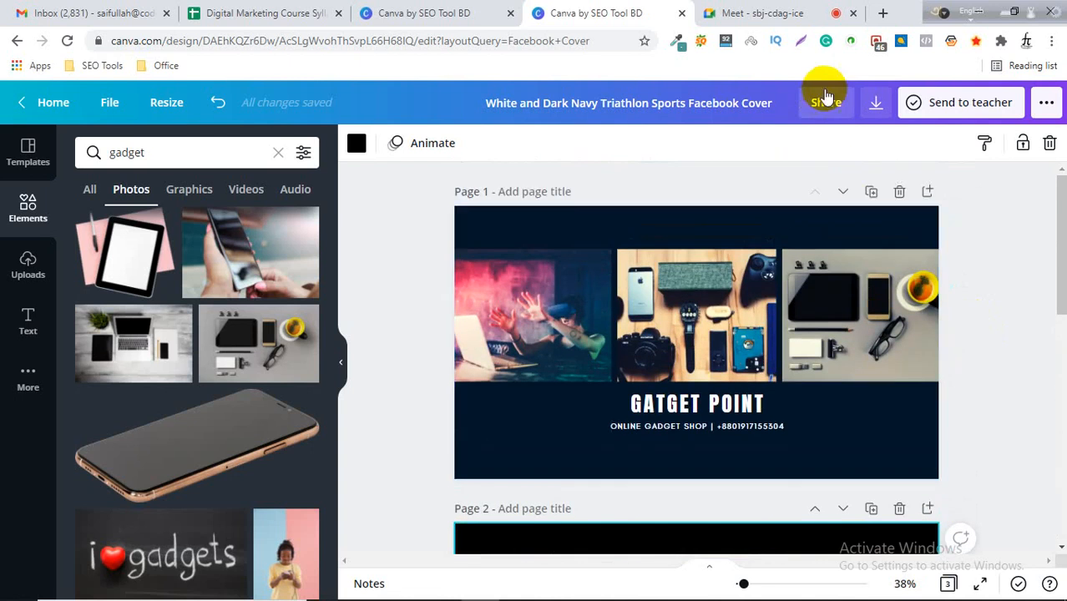
left_click(875, 102)
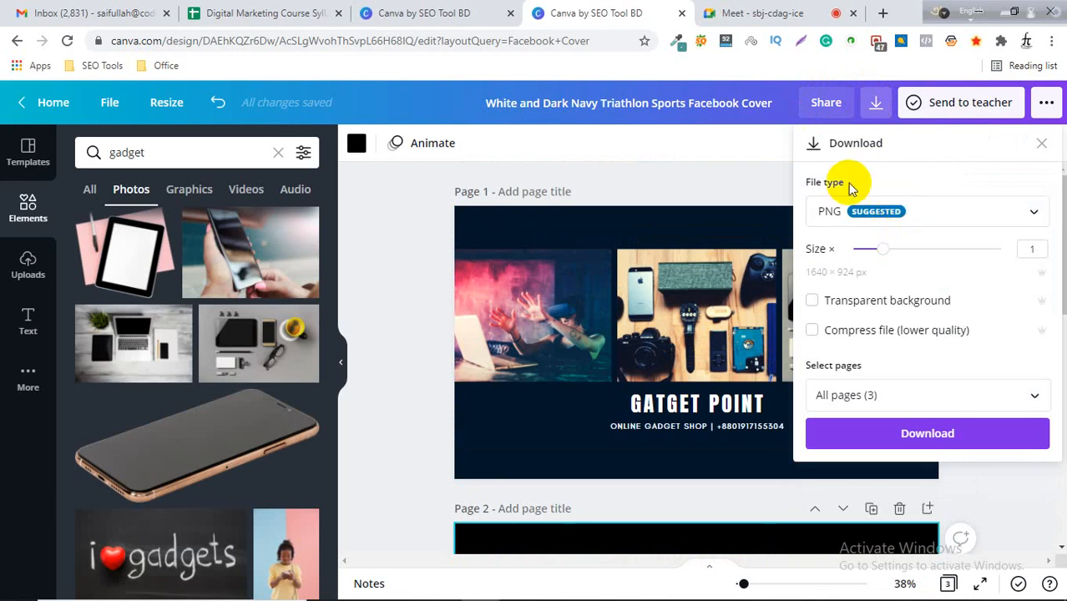
Download all three pages of the design as a PNG file, then close the confirmation dialog.
left_click(932, 217)
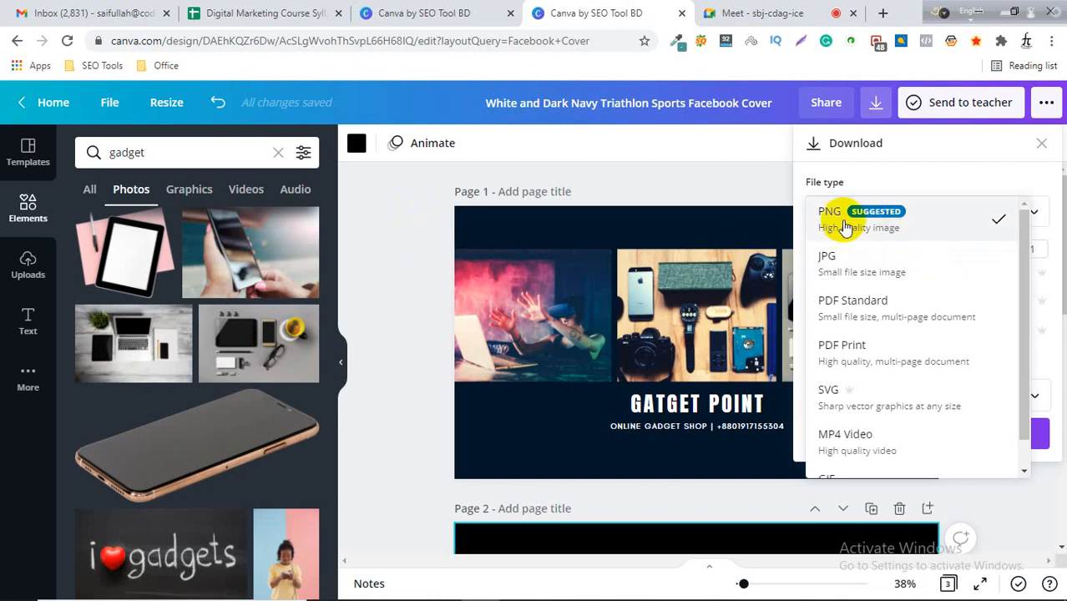
left_click(931, 219)
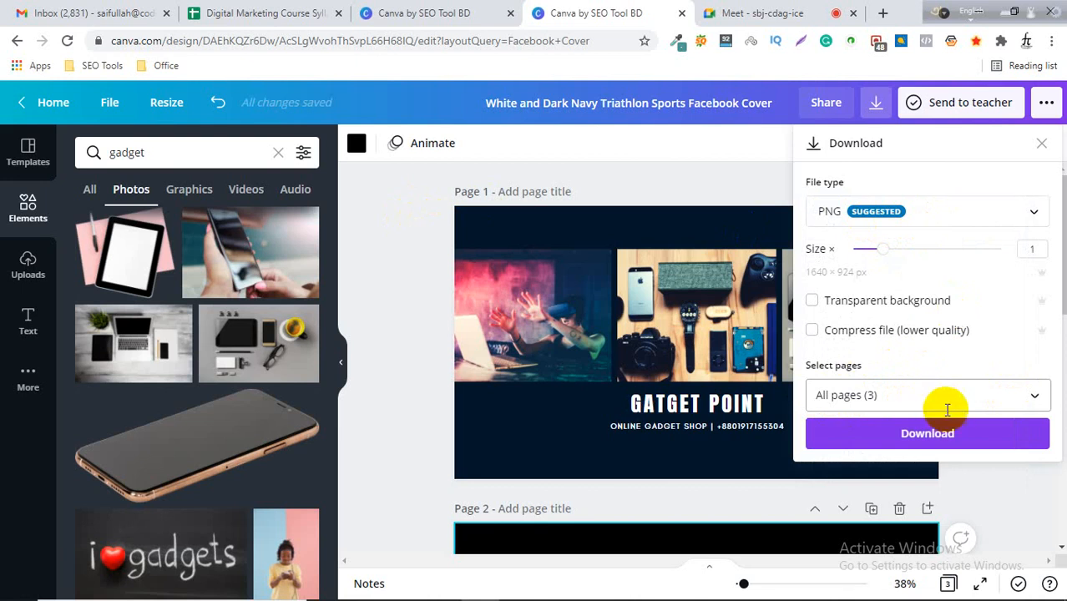
scroll(611, 368, "down", 8)
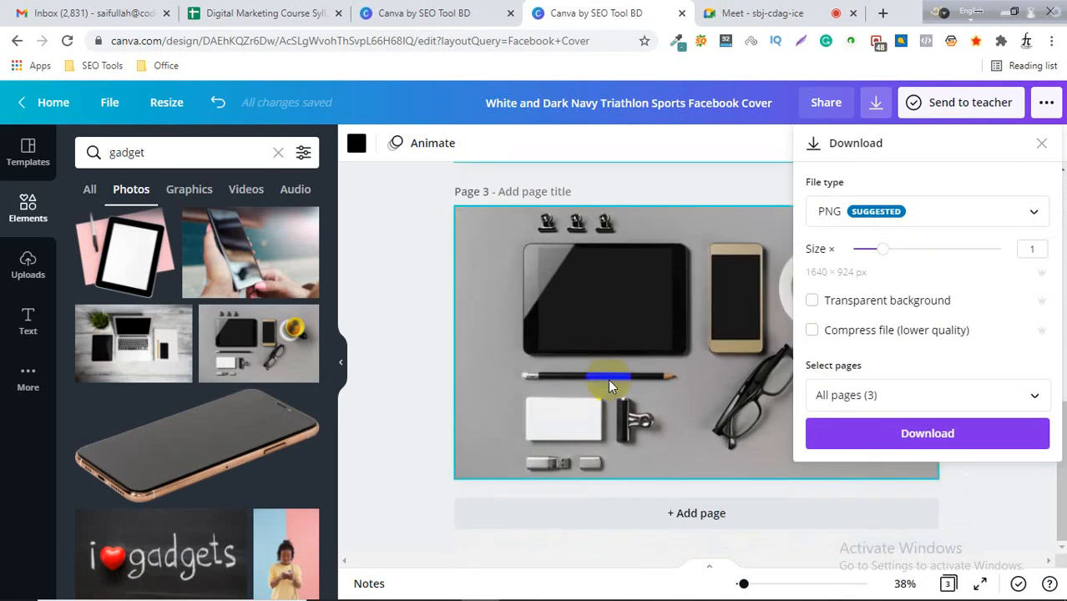
scroll(609, 381, "up", 4)
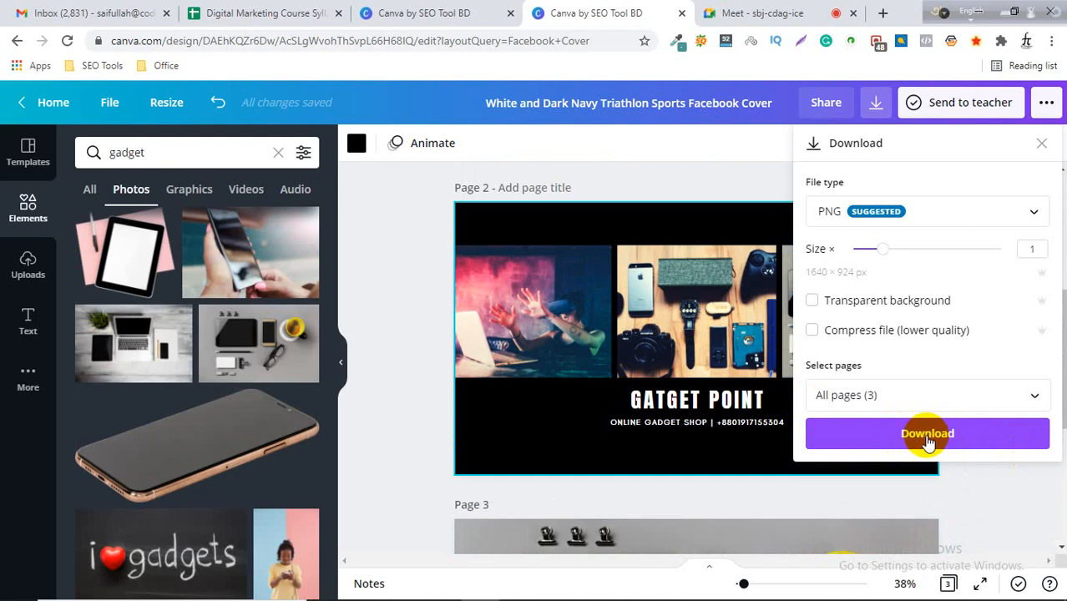
left_click(928, 438)
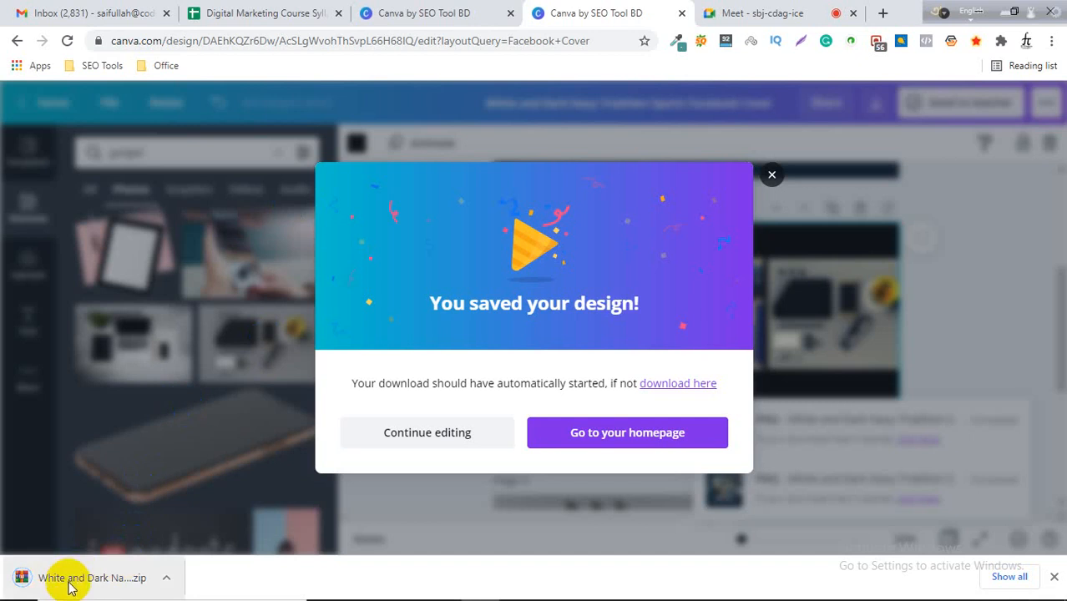
left_click(772, 179)
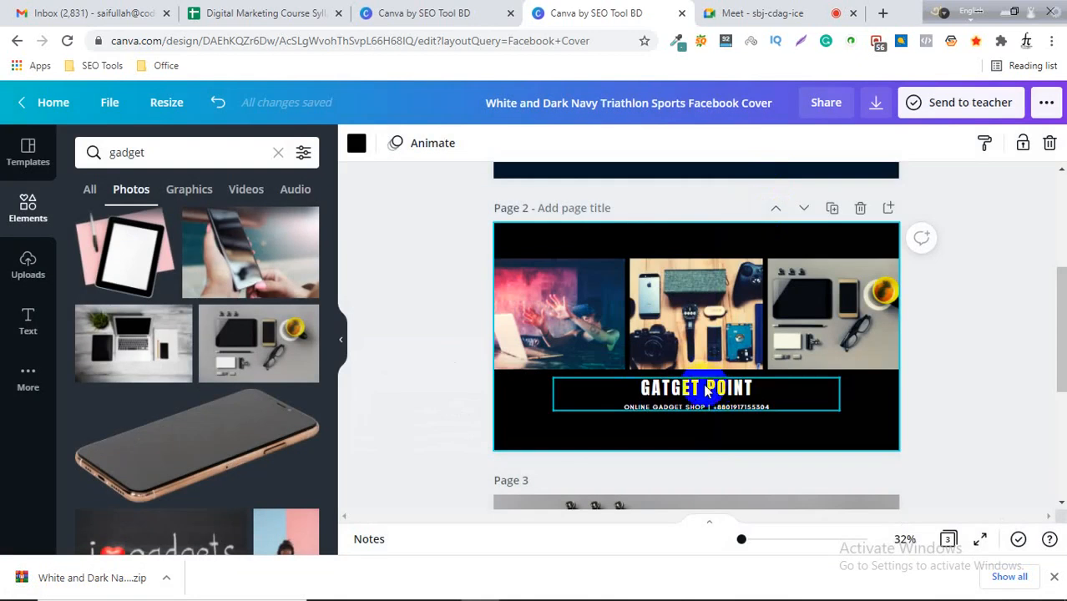
Scroll through the three pages to review the finished cover variations.
scroll(691, 409, "down", 3)
scroll(691, 409, "up", 3)
scroll(692, 409, "up", 3)
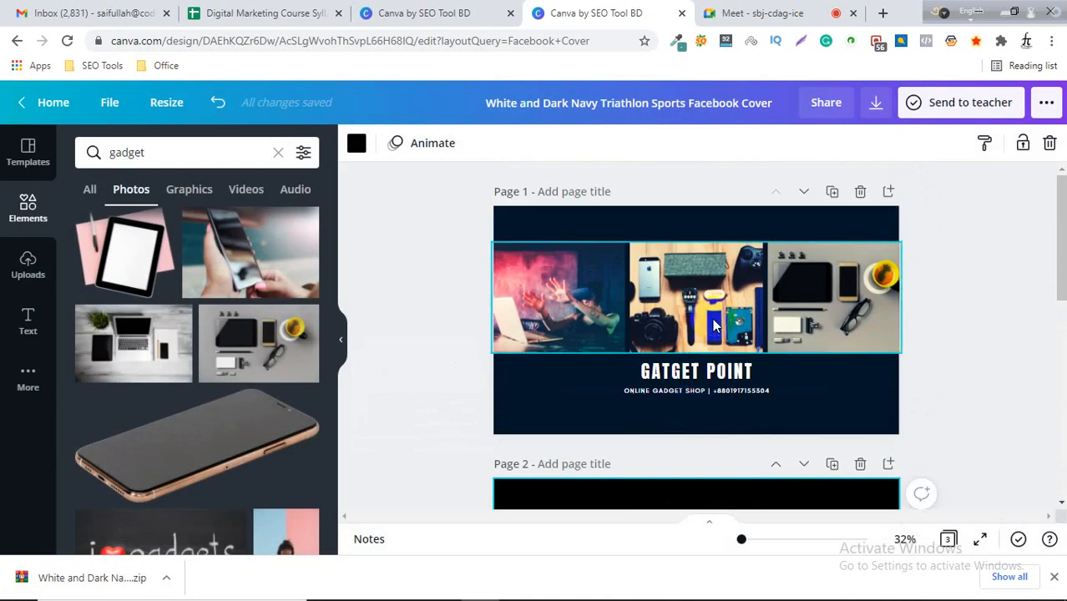
scroll(794, 276, "down", 6)
scroll(790, 312, "up", 6)
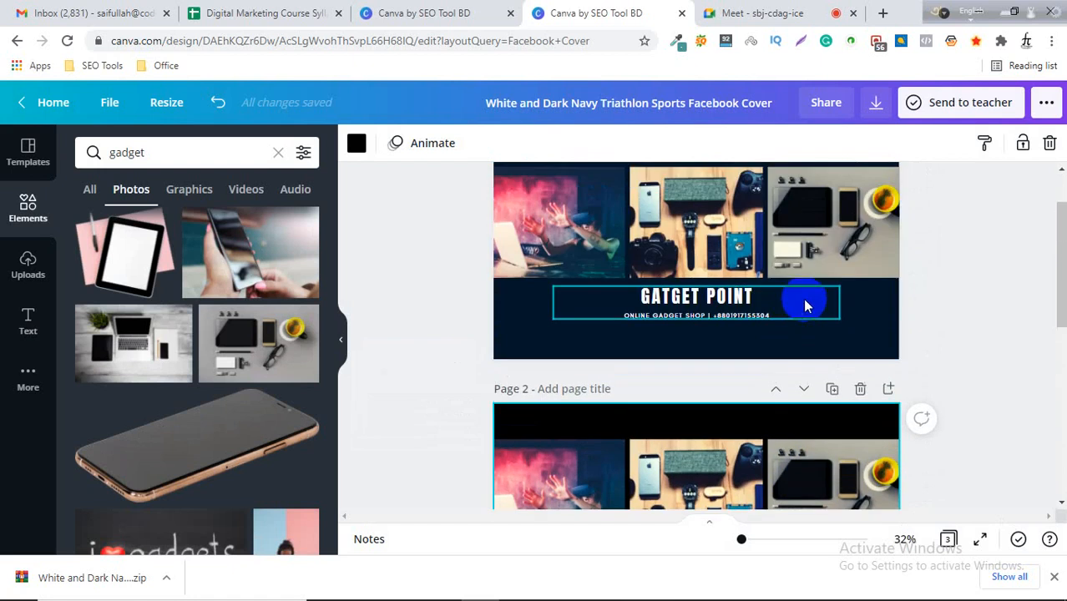
scroll(835, 284, "down", 3)
scroll(854, 304, "down", 3)
scroll(831, 344, "up", 6)
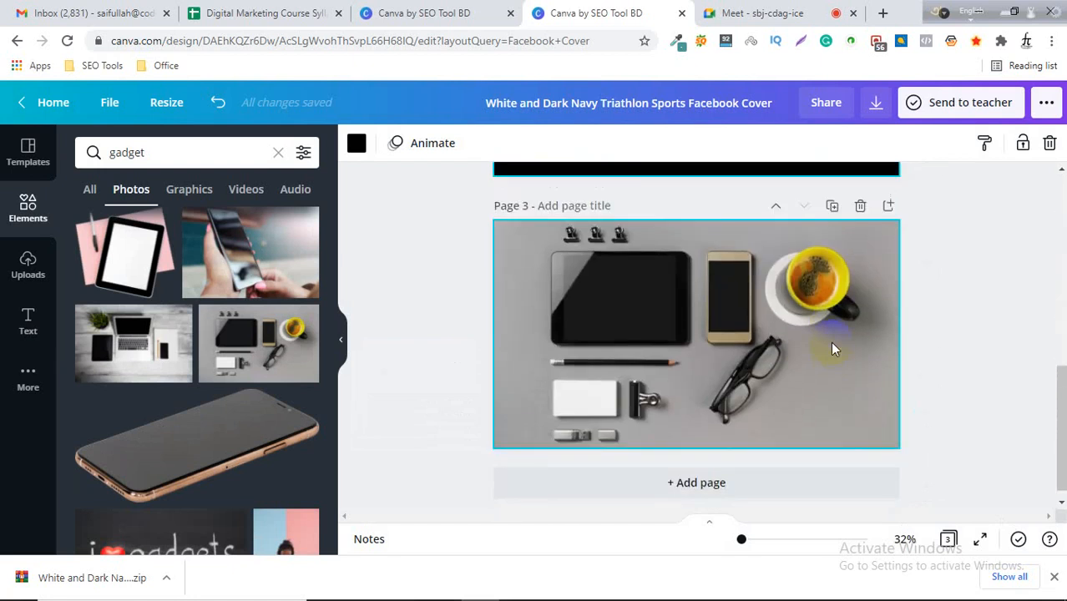
scroll(843, 263, "down", 5)
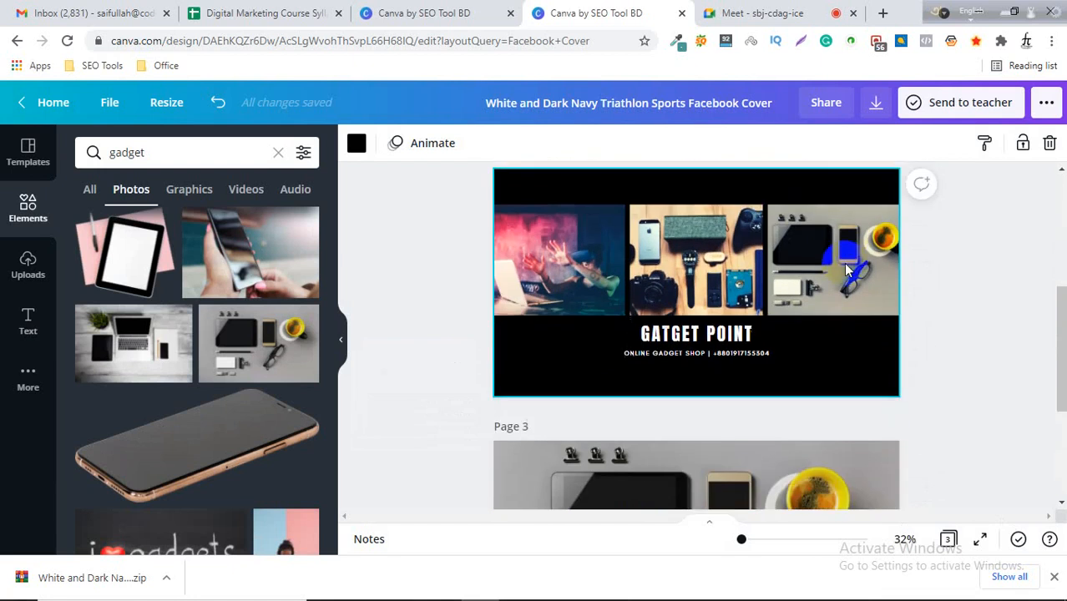
scroll(644, 370, "up", 2)
left_click(616, 282)
In the Download panel, limit the page selection to pages 1 and 3, then close the panel without downloading.
left_click(876, 109)
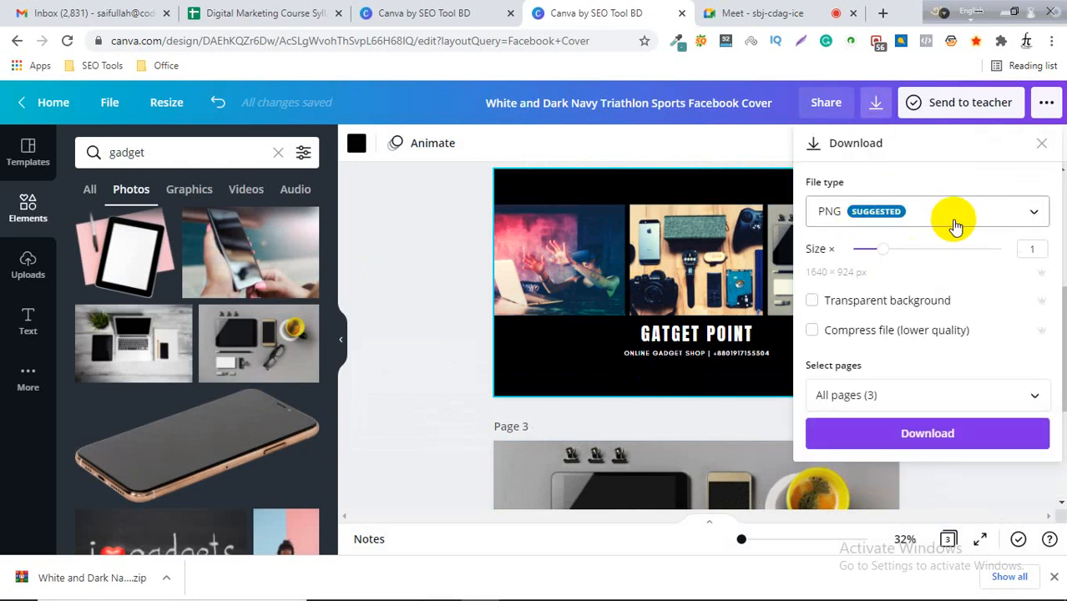
left_click(929, 396)
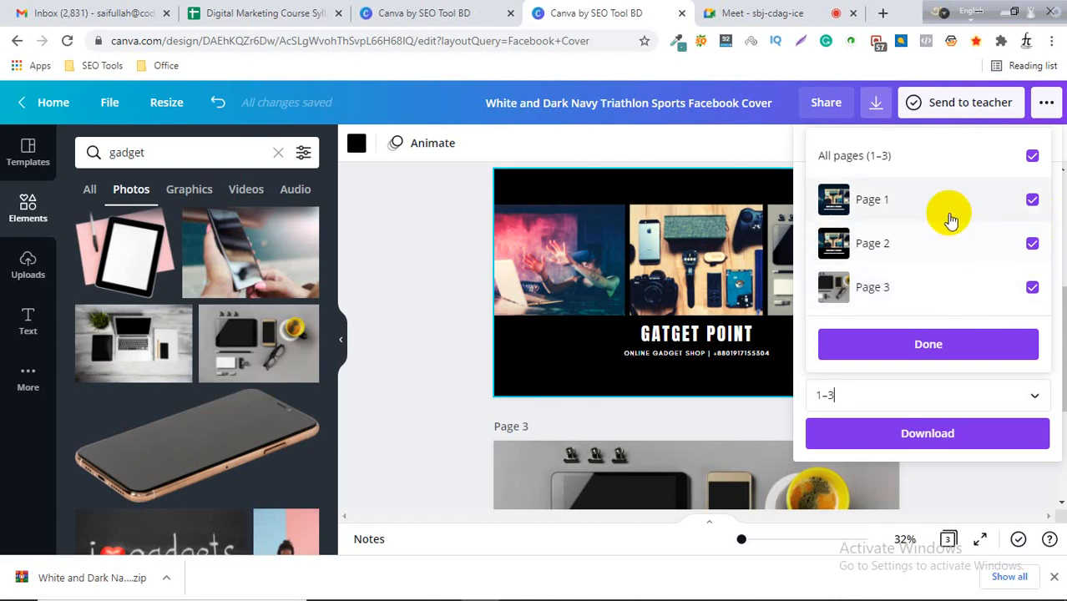
left_click(1033, 244)
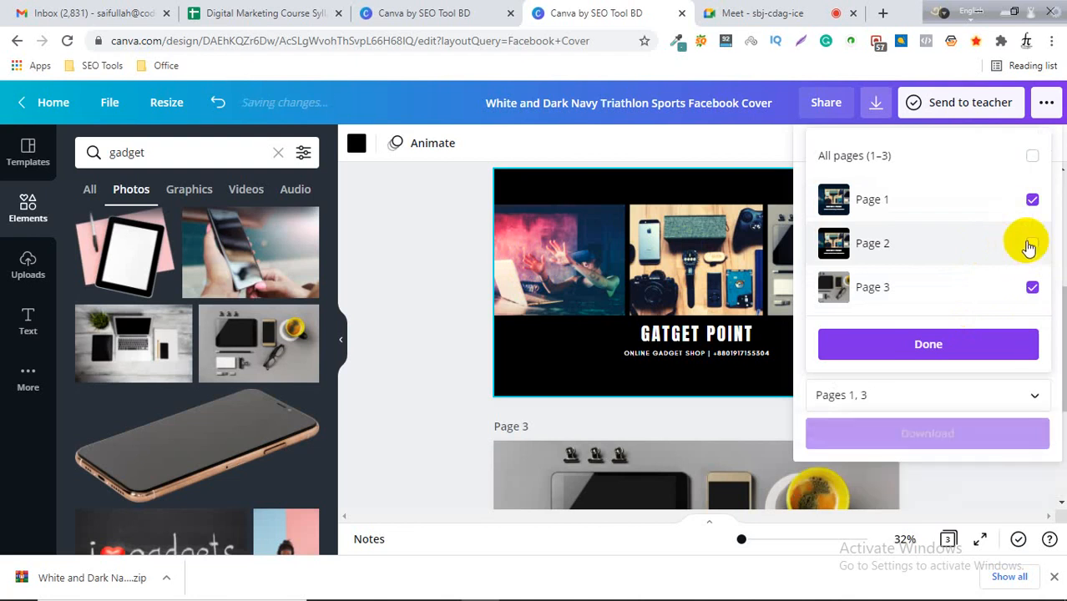
left_click(935, 345)
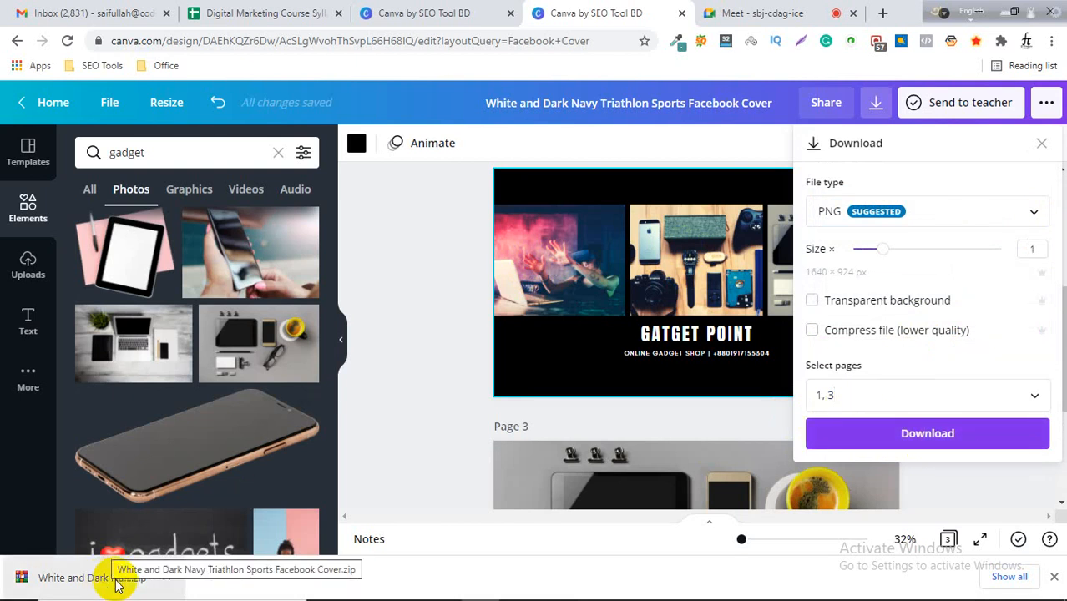
left_click(424, 312)
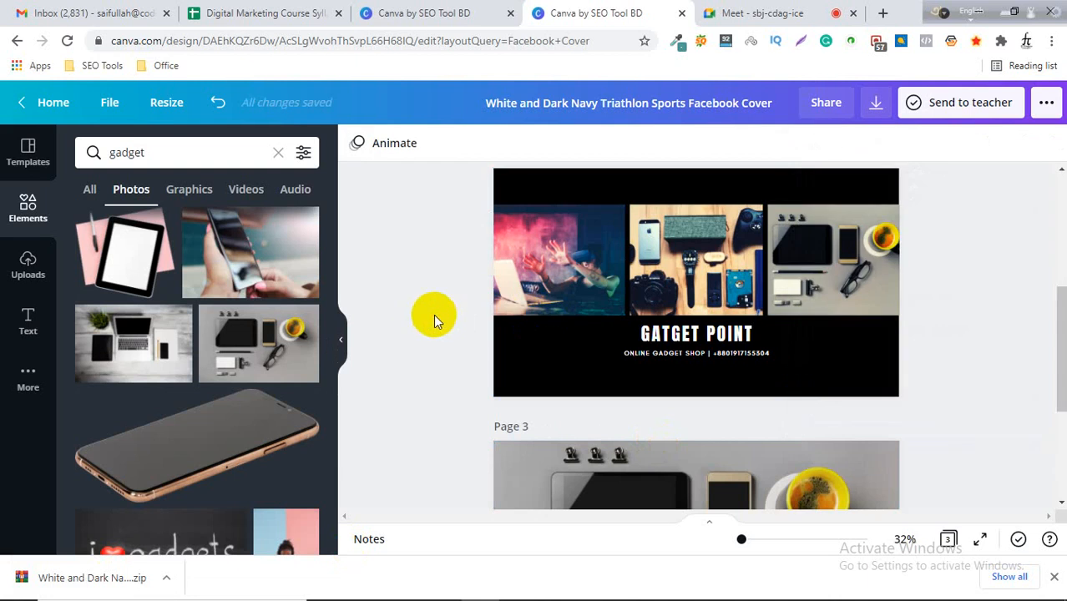
Scroll up and down through the pages again to compare the variations.
scroll(713, 301, "down", 3)
left_click(720, 310)
scroll(724, 314, "up", 6)
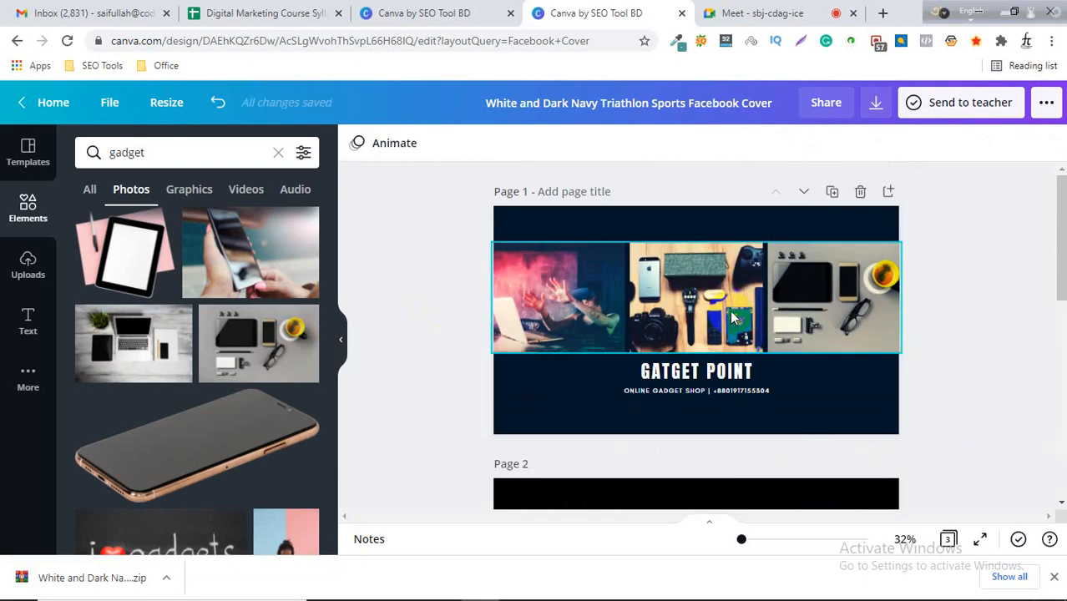
scroll(730, 313, "down", 6)
scroll(729, 311, "up", 4)
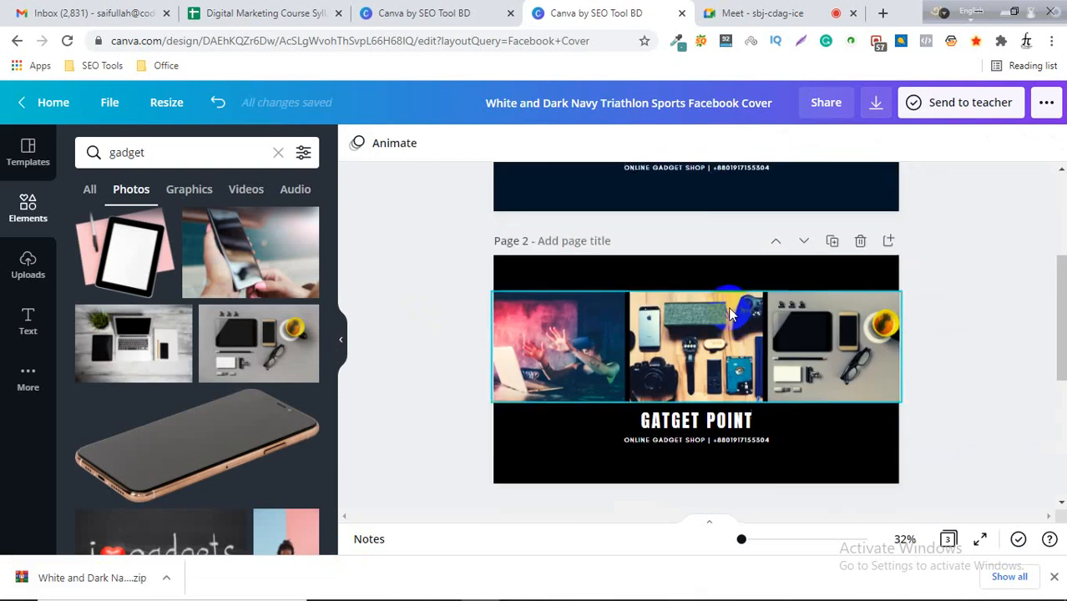
scroll(727, 306, "up", 3)
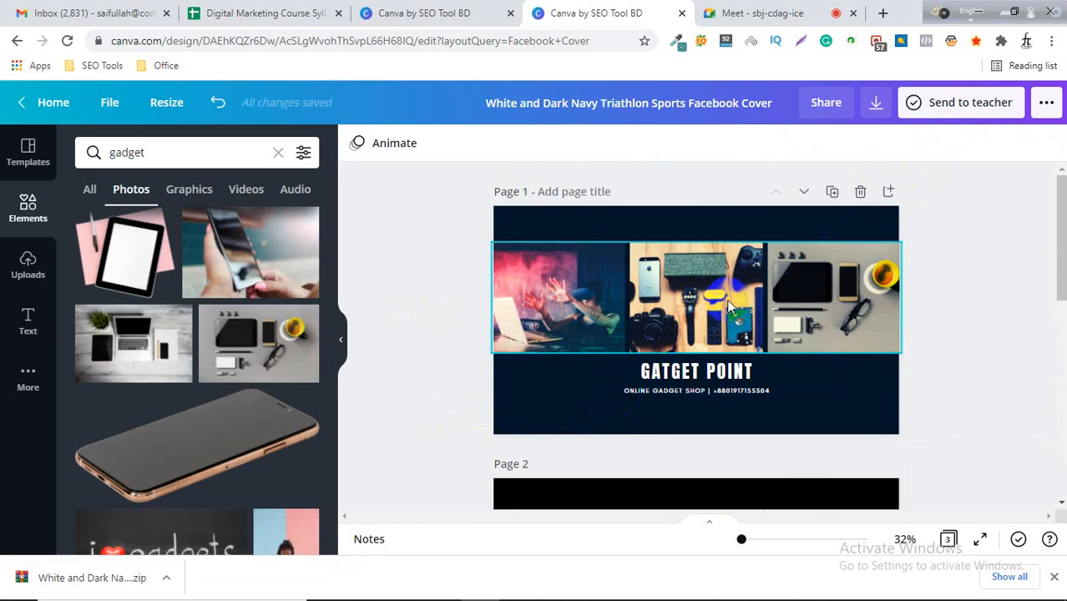
scroll(726, 299, "down", 6)
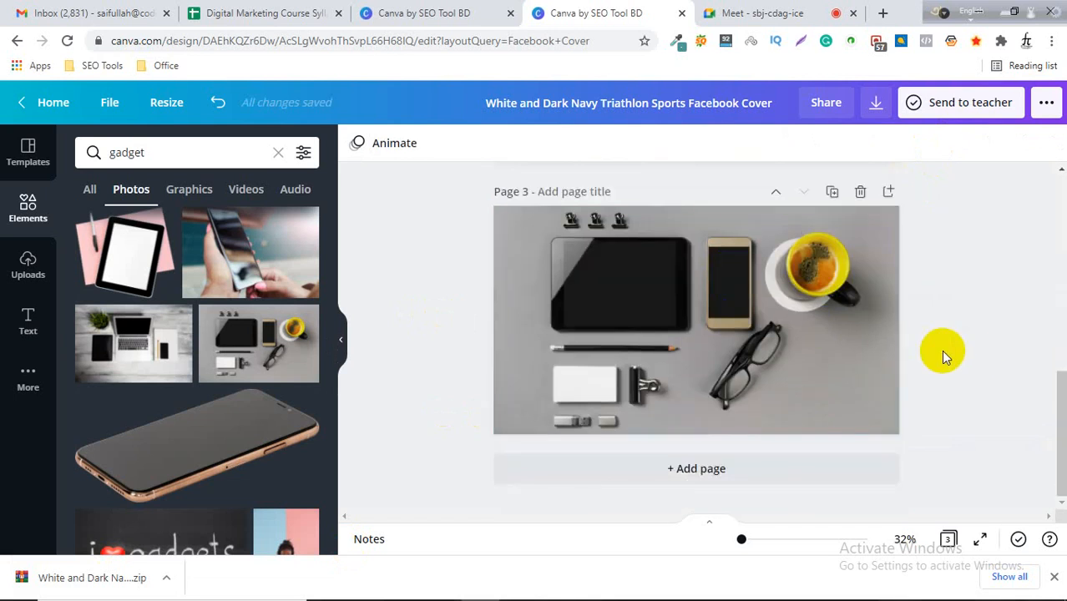
scroll(979, 353, "up", 3)
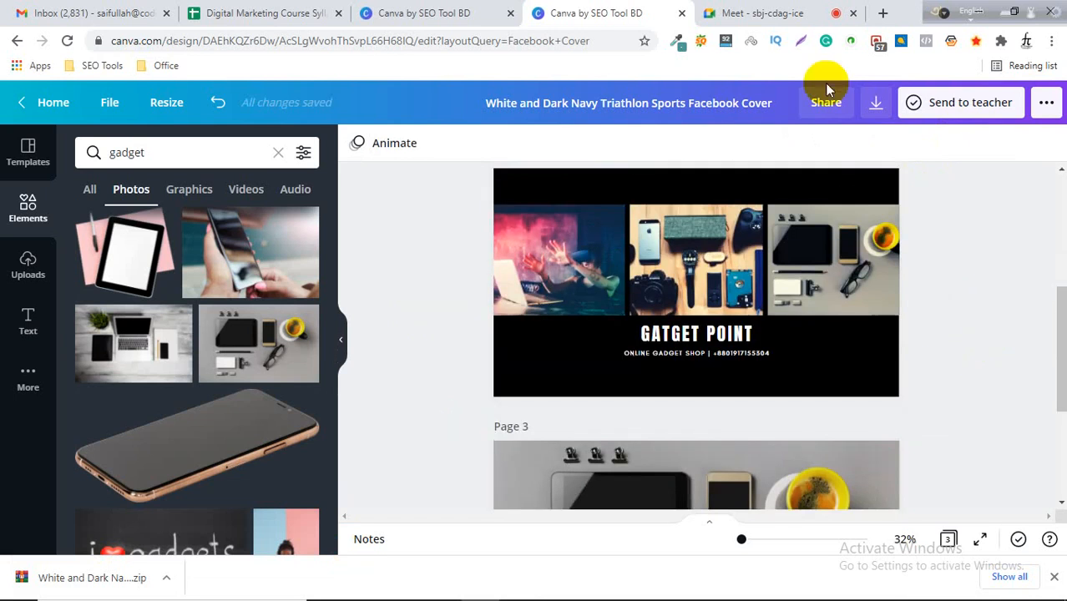
left_click(776, 11)
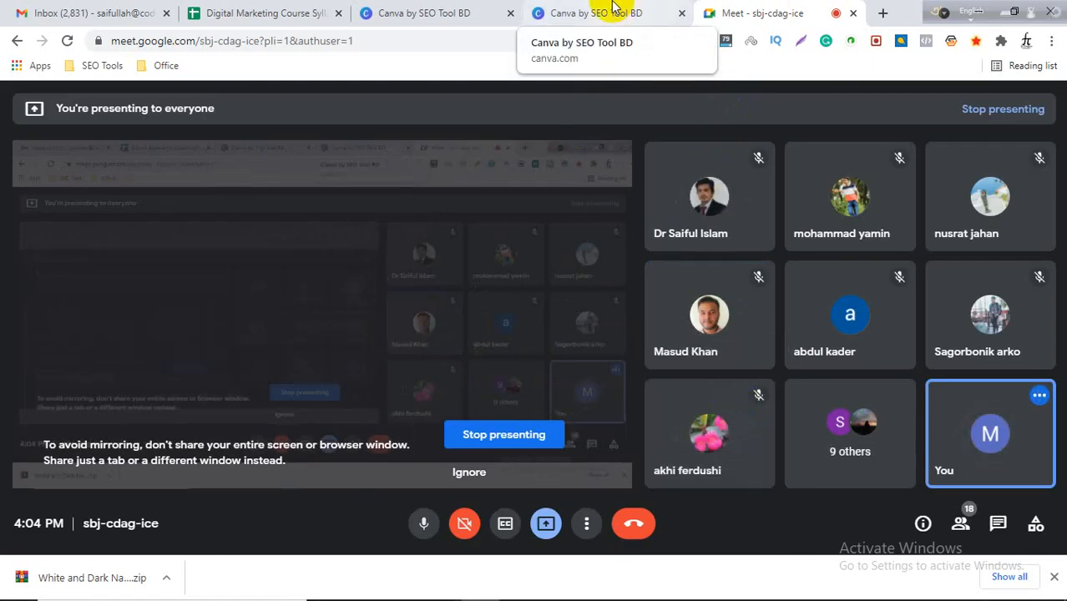
left_click(612, 10)
scroll(426, 331, "up", 2)
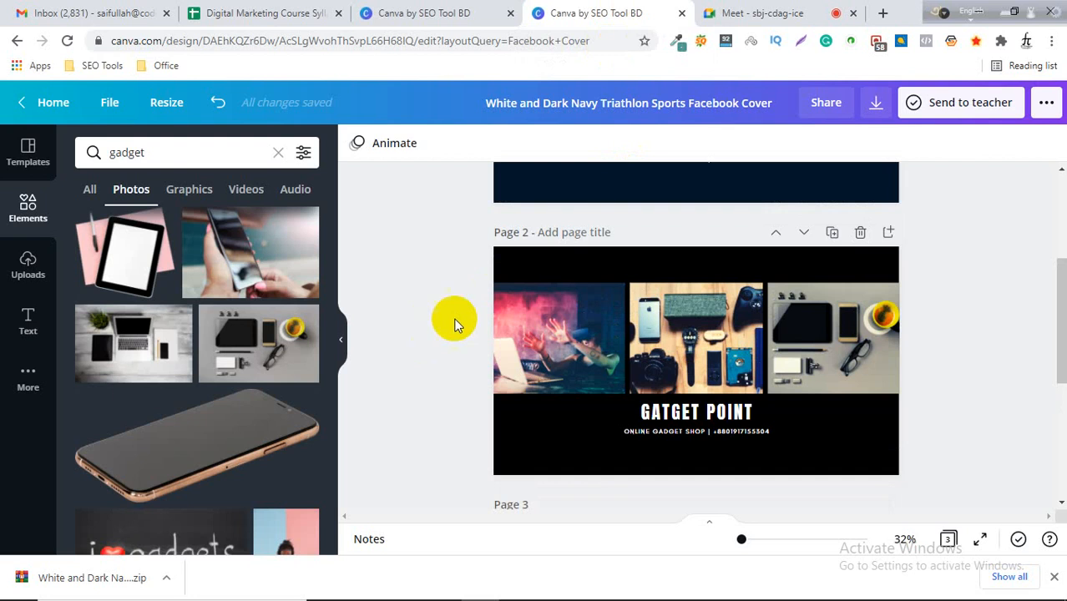
left_click(719, 12)
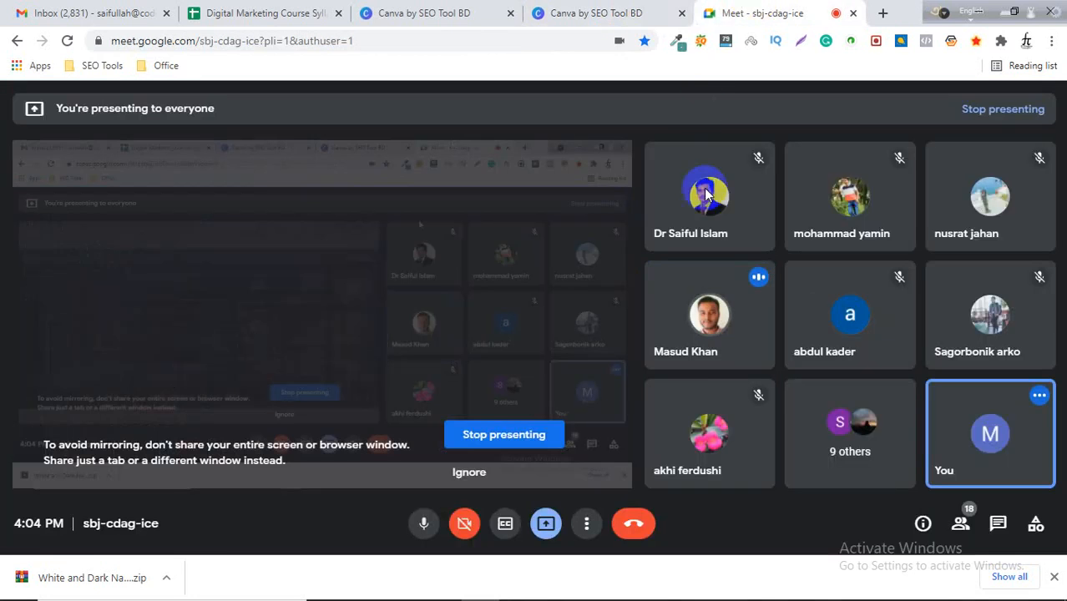
left_click(638, 12)
Delete the third page with the desk gadgets photo.
scroll(693, 334, "up", 3)
scroll(821, 269, "down", 5)
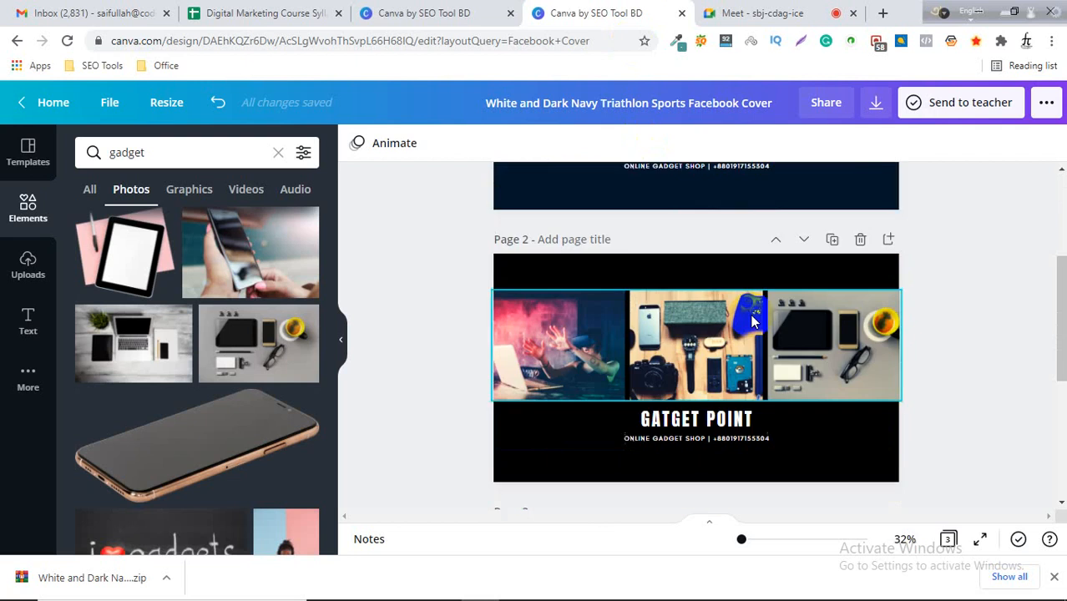
scroll(851, 326, "up", 5)
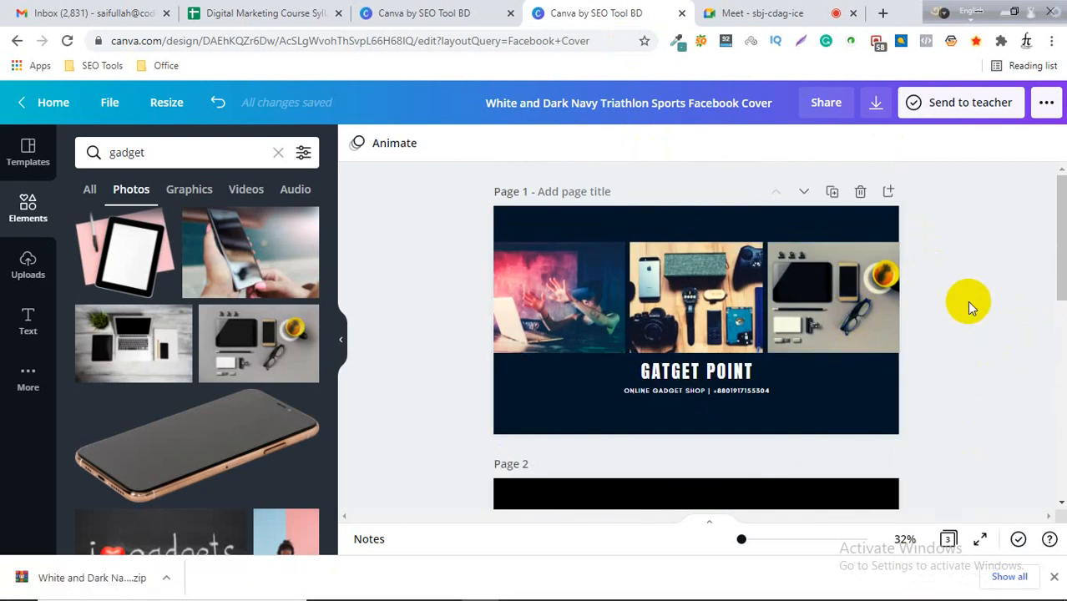
scroll(968, 306, "down", 5)
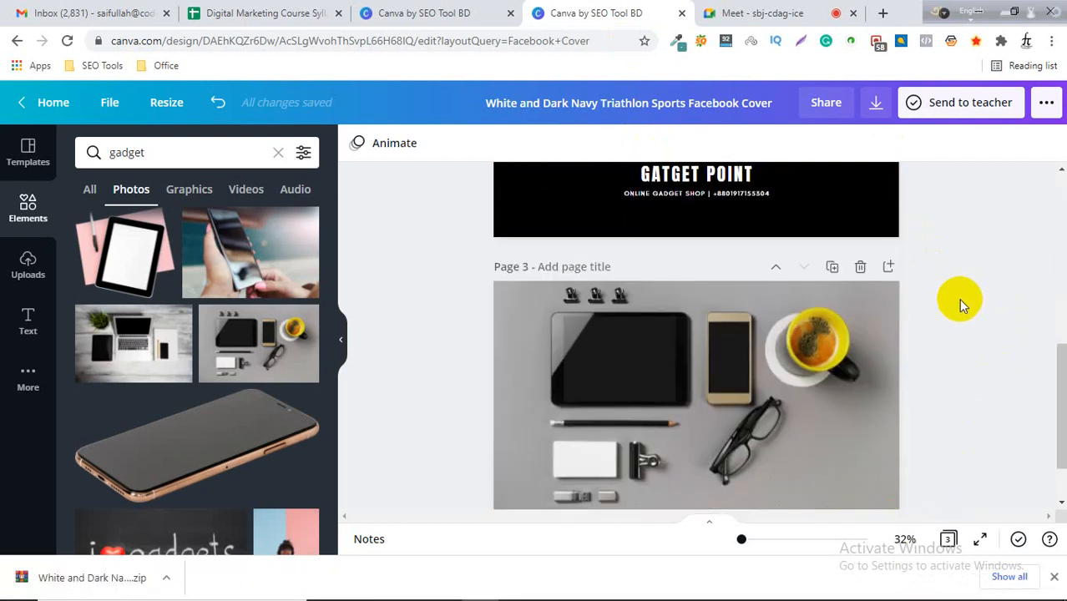
scroll(983, 310, "up", 5)
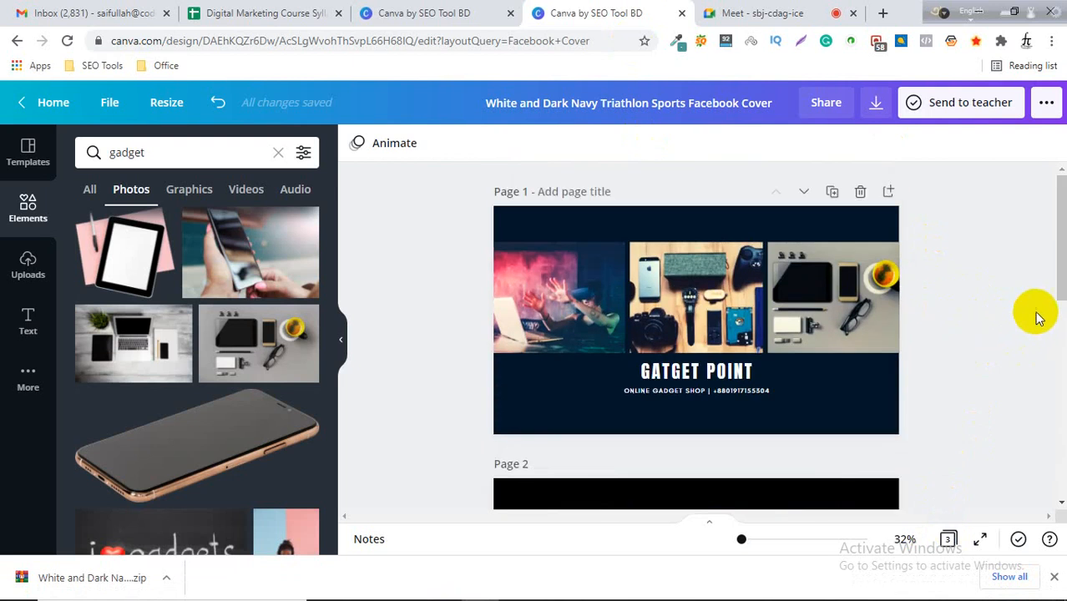
scroll(1060, 288, "down", 2)
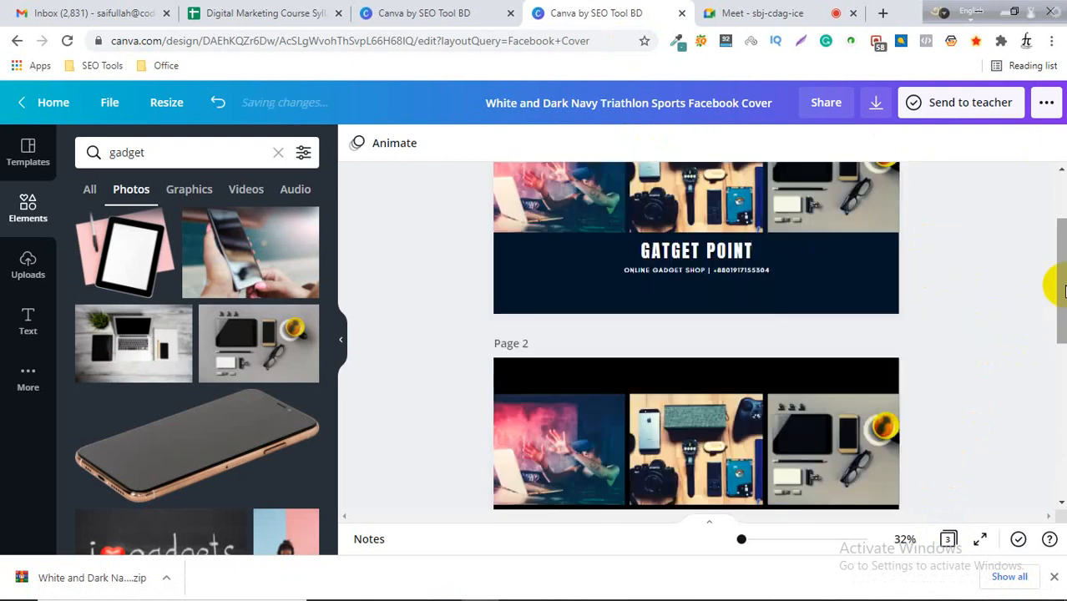
scroll(1060, 287, "down", 3)
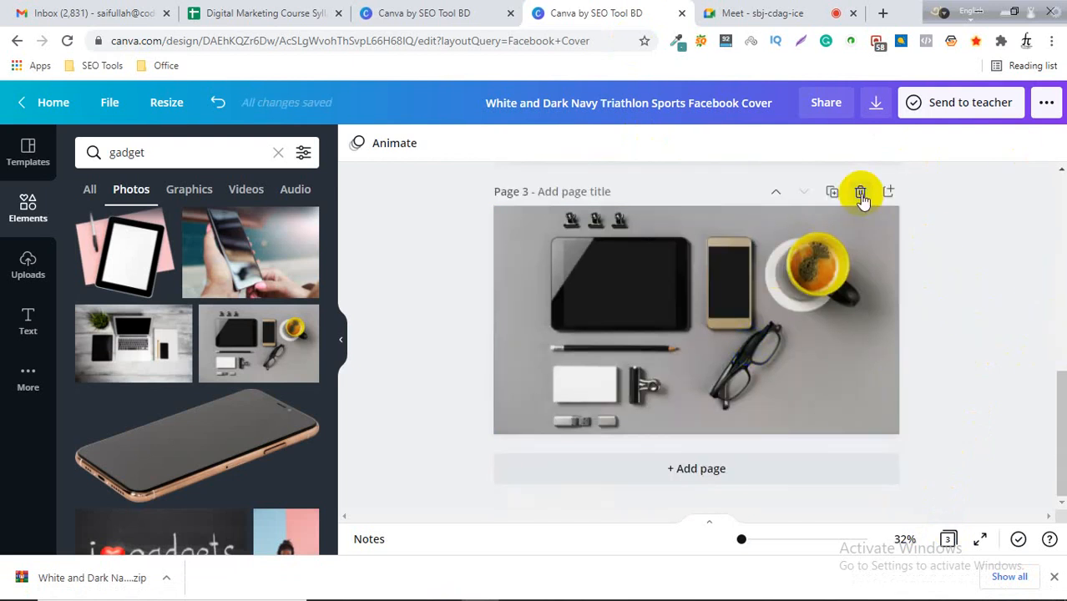
left_click(860, 193)
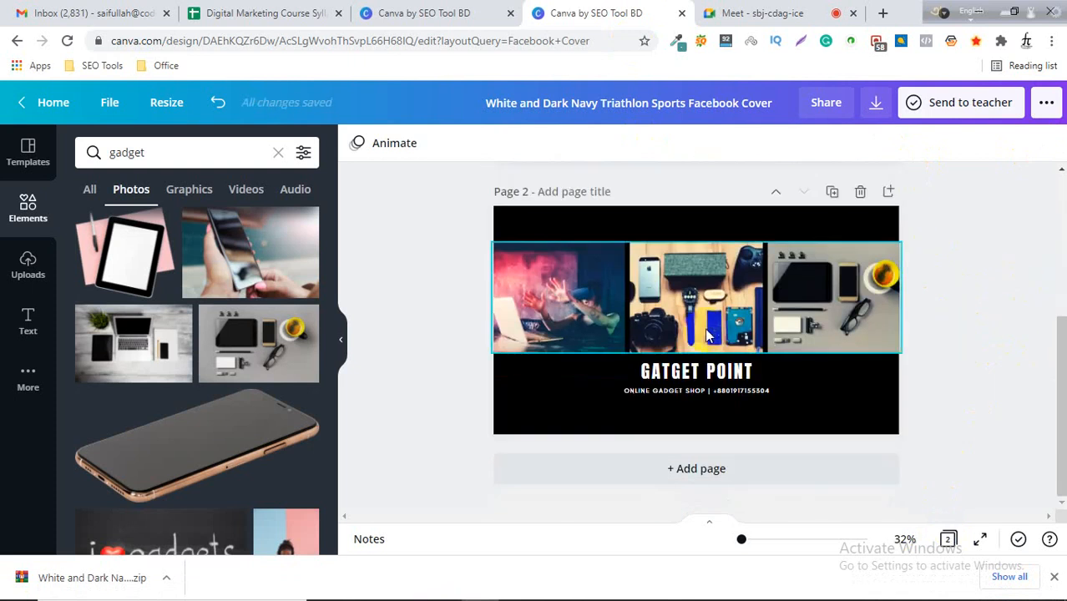
Title the first page "Design 1" and the second page "Design 2".
scroll(706, 334, "up", 2)
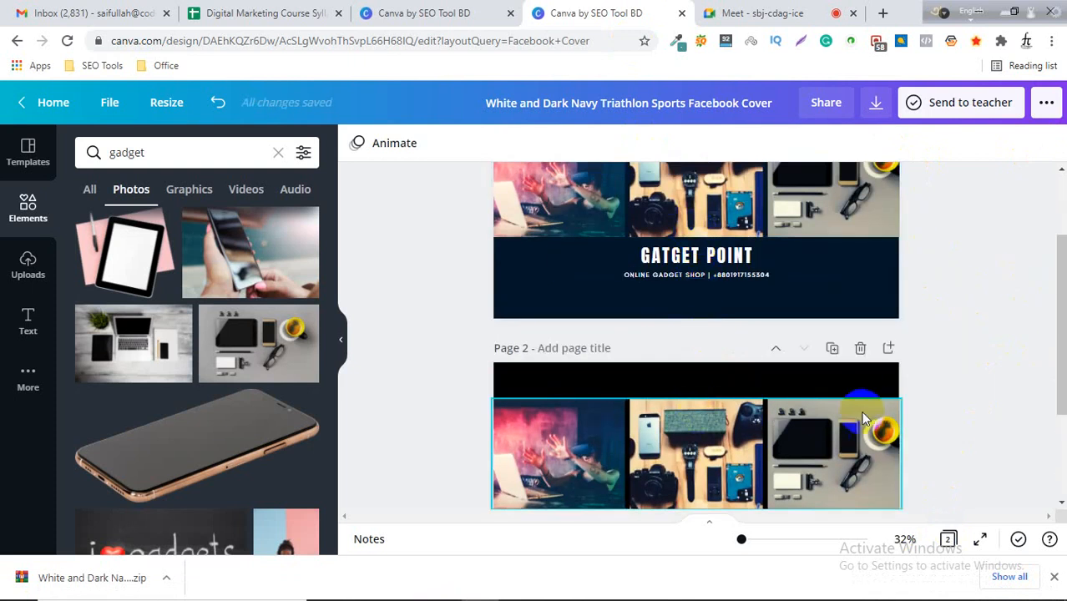
left_click(776, 364)
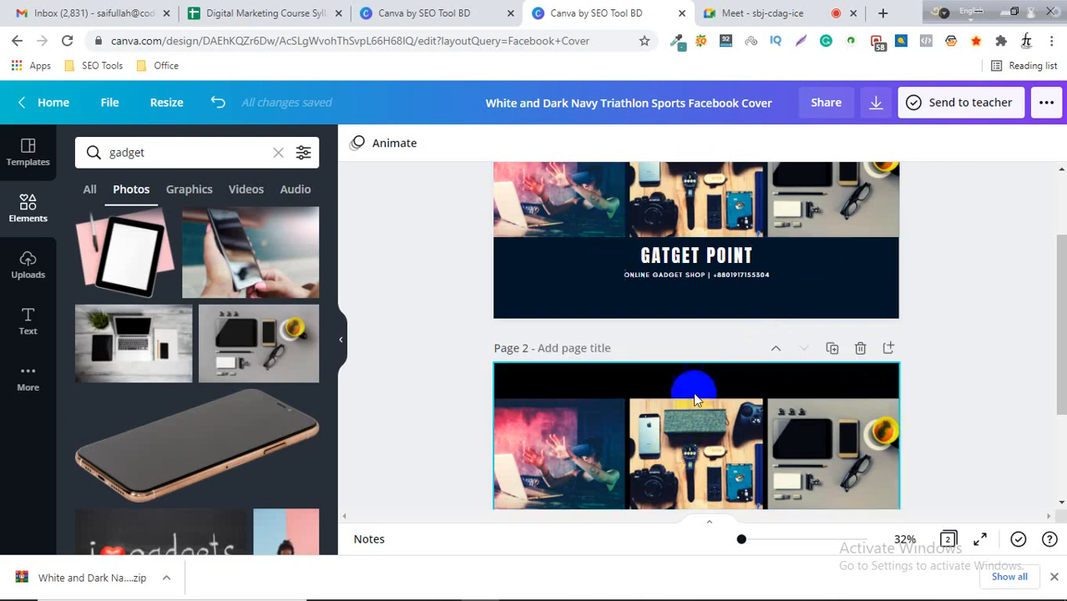
scroll(698, 427, "up", 1)
scroll(698, 427, "up", 1)
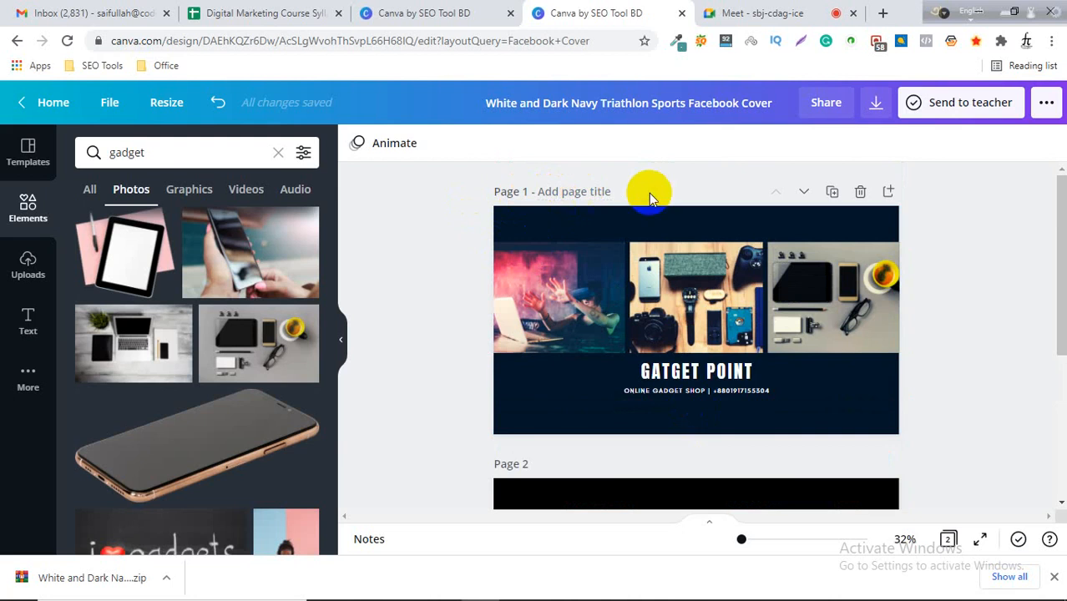
left_click(596, 191)
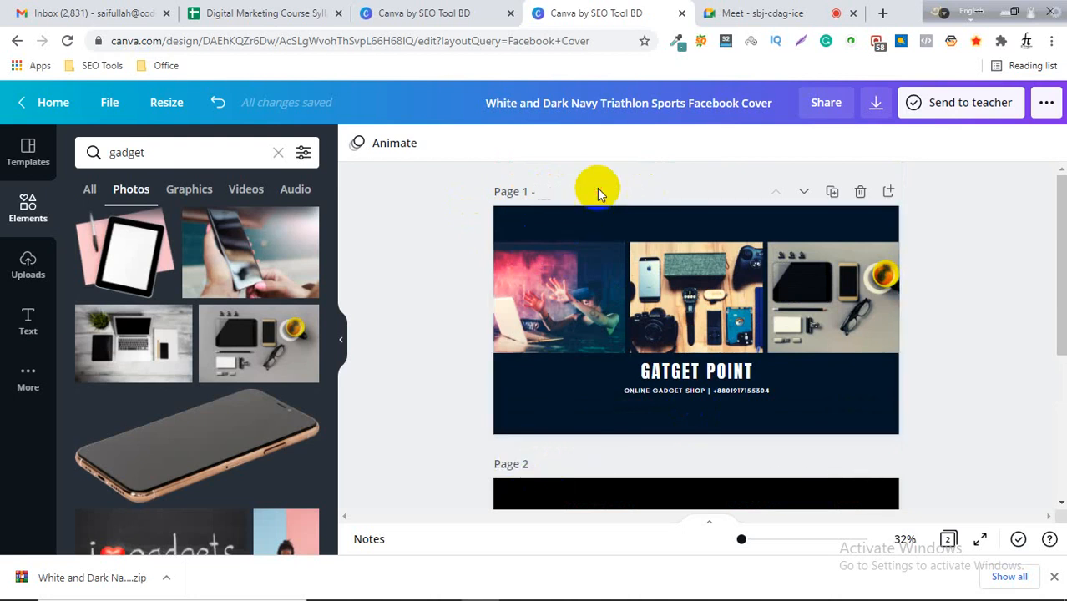
type("Design 1")
left_click(550, 464)
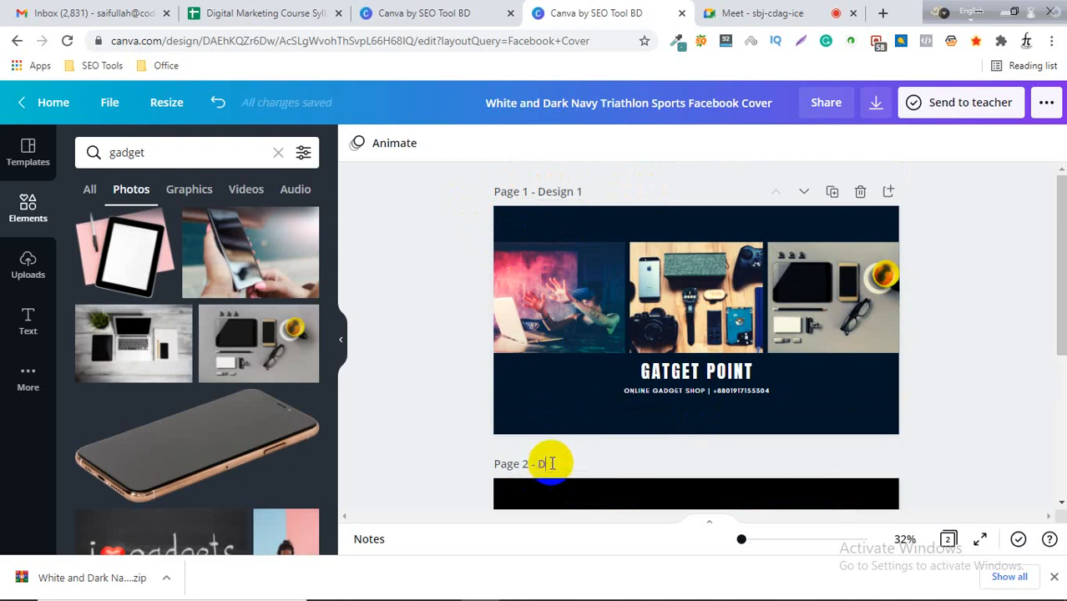
type("Design 2")
left_click(438, 352)
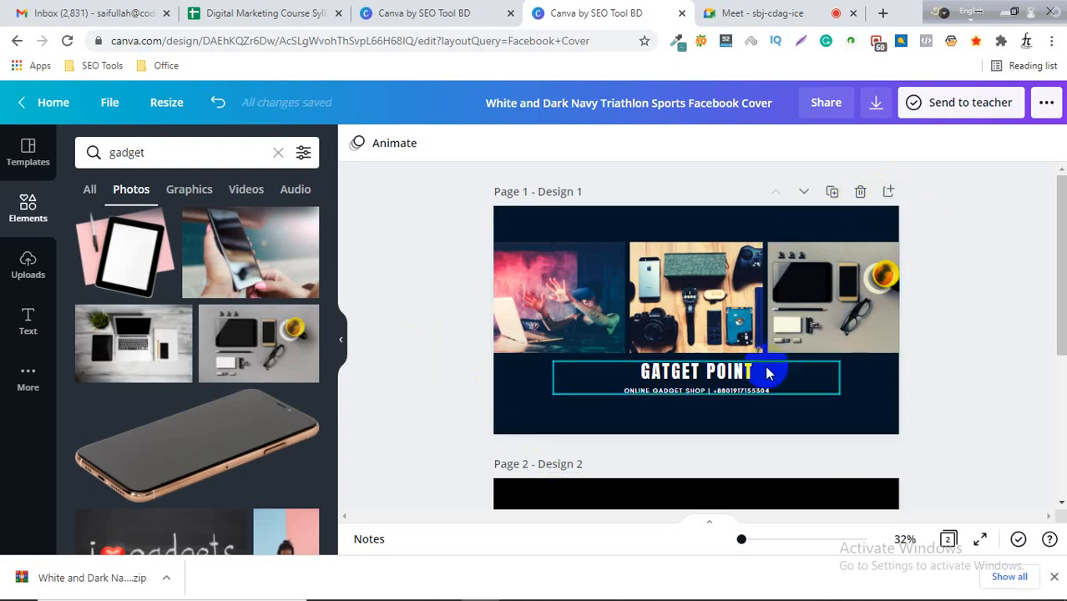
Add a new blank third page below the second page.
scroll(767, 374, "down", 3)
scroll(713, 446, "up", 3)
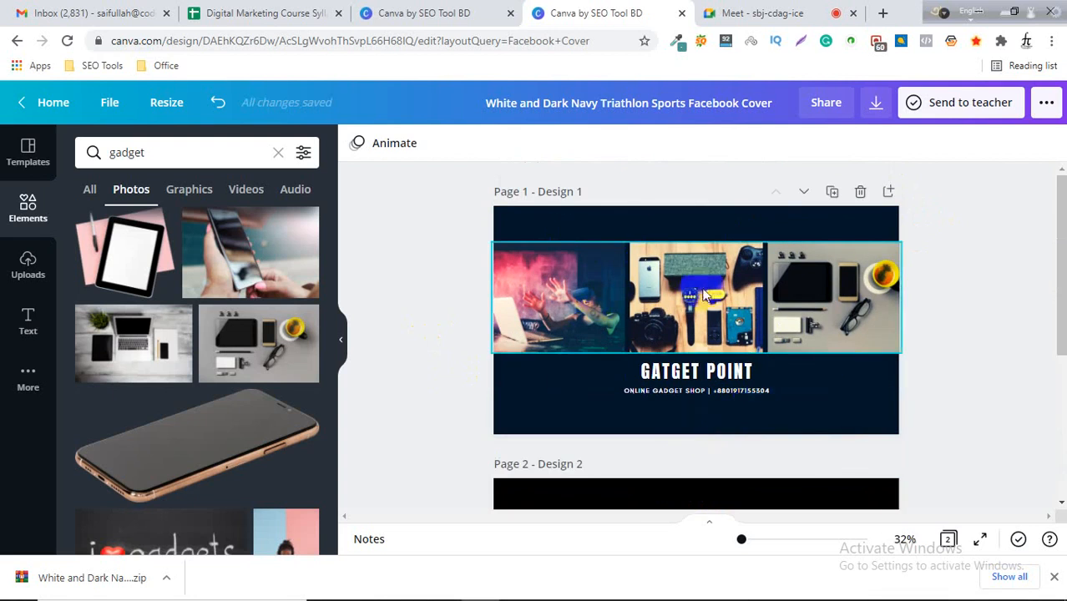
scroll(685, 455, "down", 3)
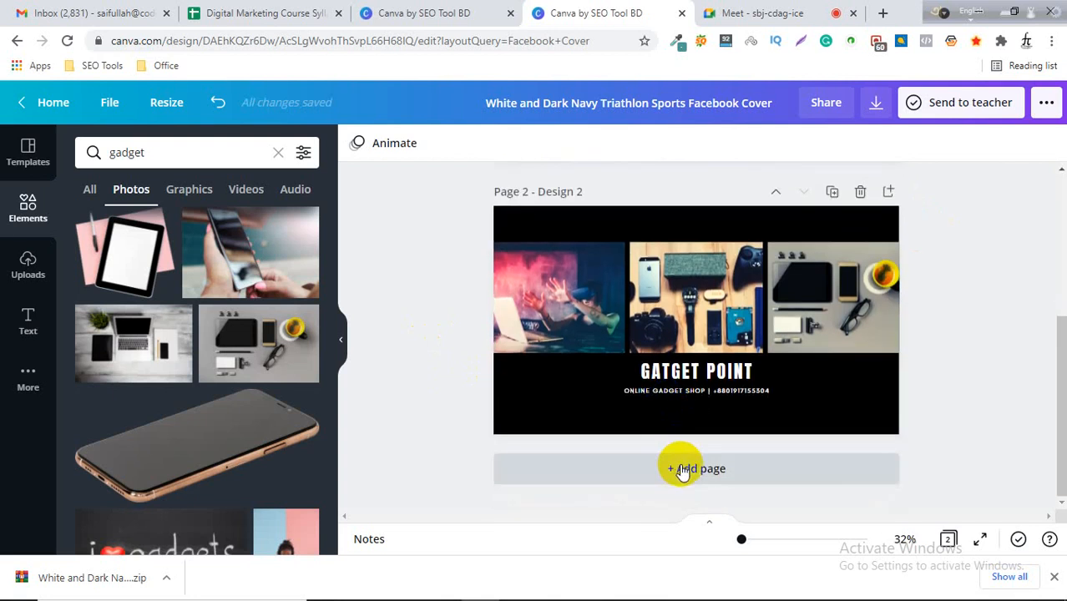
scroll(680, 472, "up", 3)
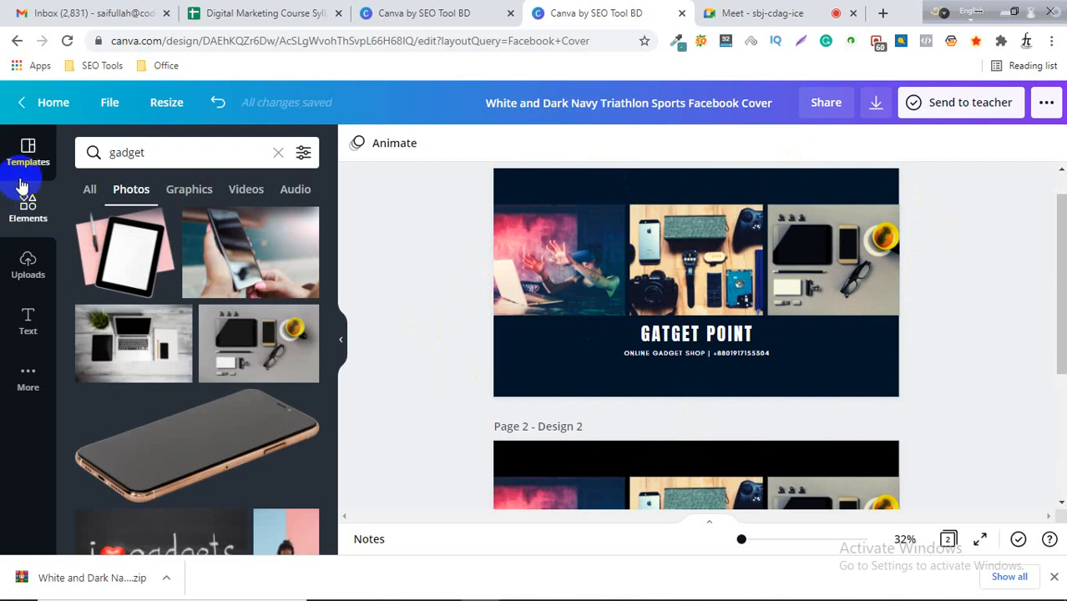
scroll(242, 268, "down", 3)
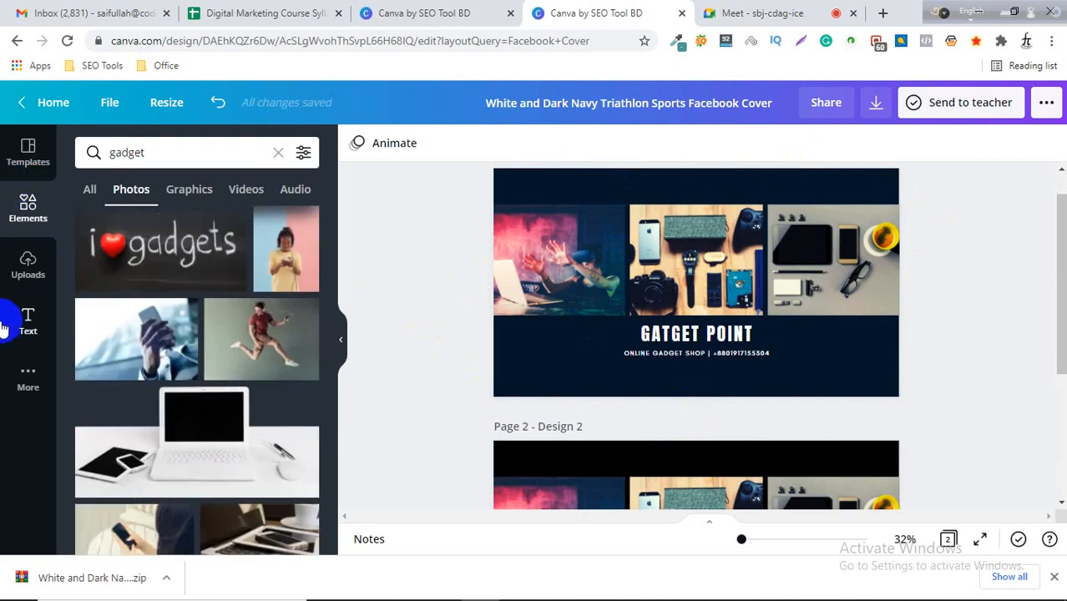
scroll(987, 307, "down", 3)
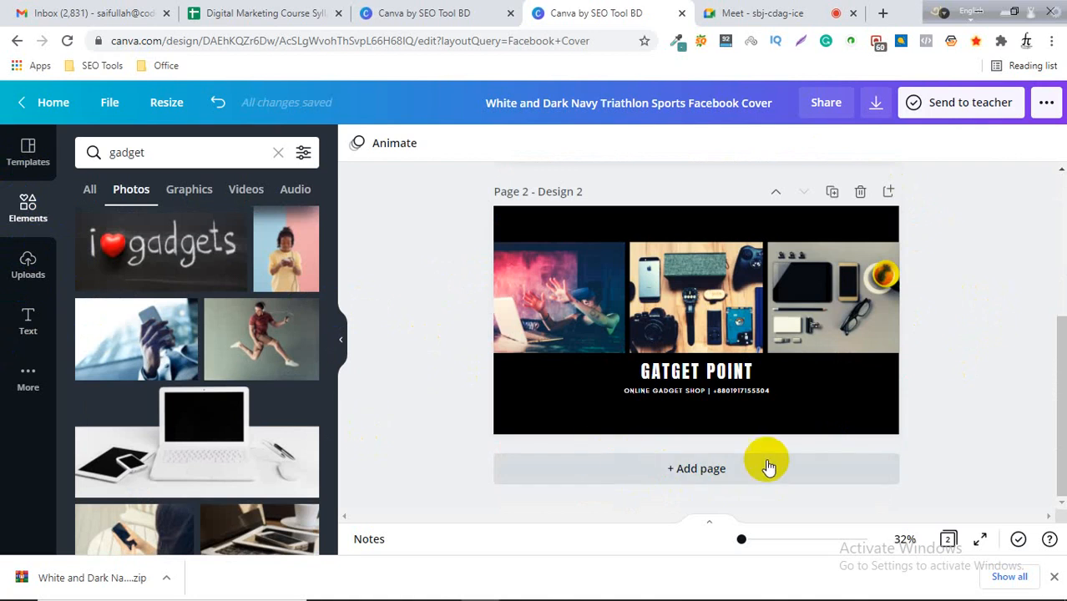
left_click(683, 470)
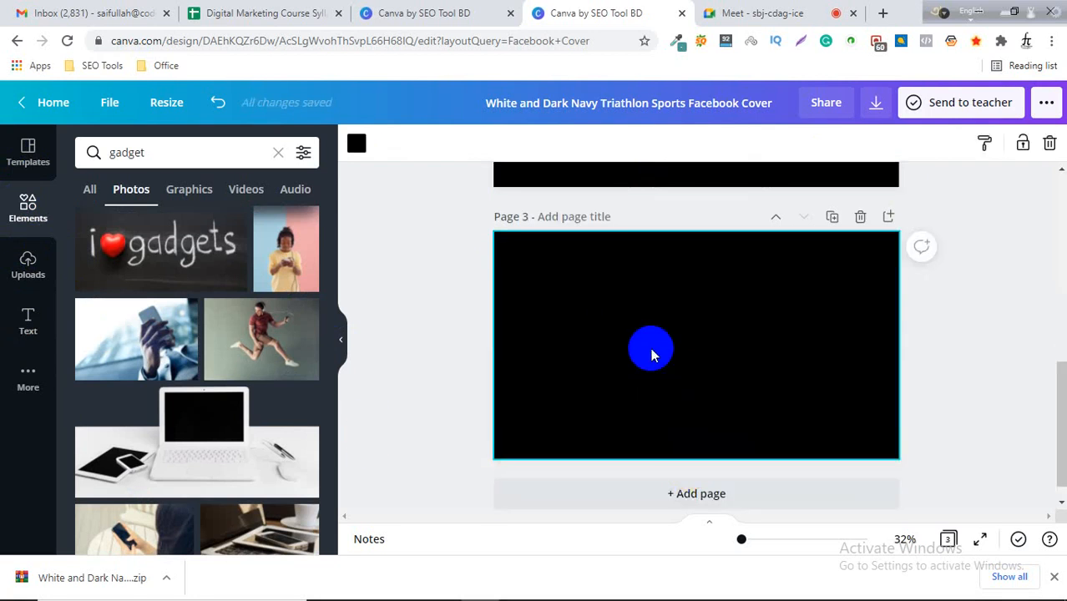
Browse the Elements panel's categories and recently used items for content for the new page.
left_click(25, 211)
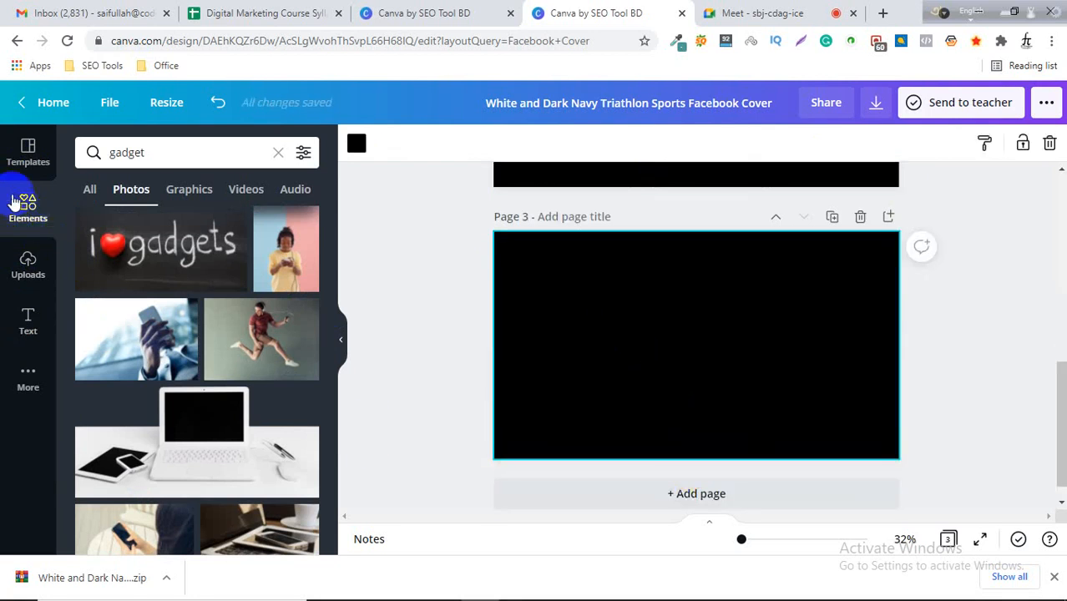
left_click(30, 149)
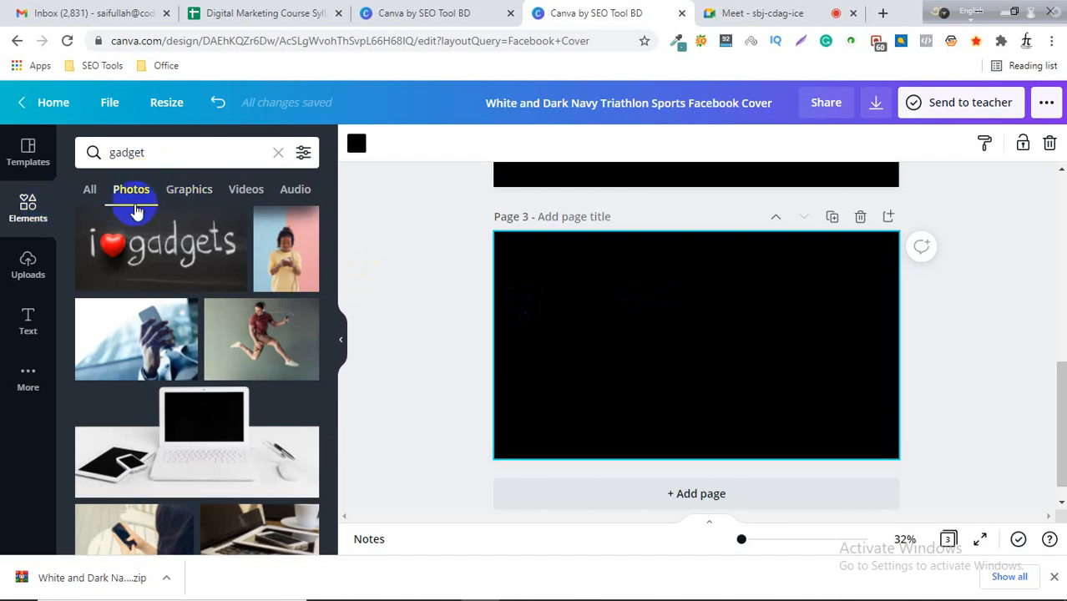
left_click(142, 155)
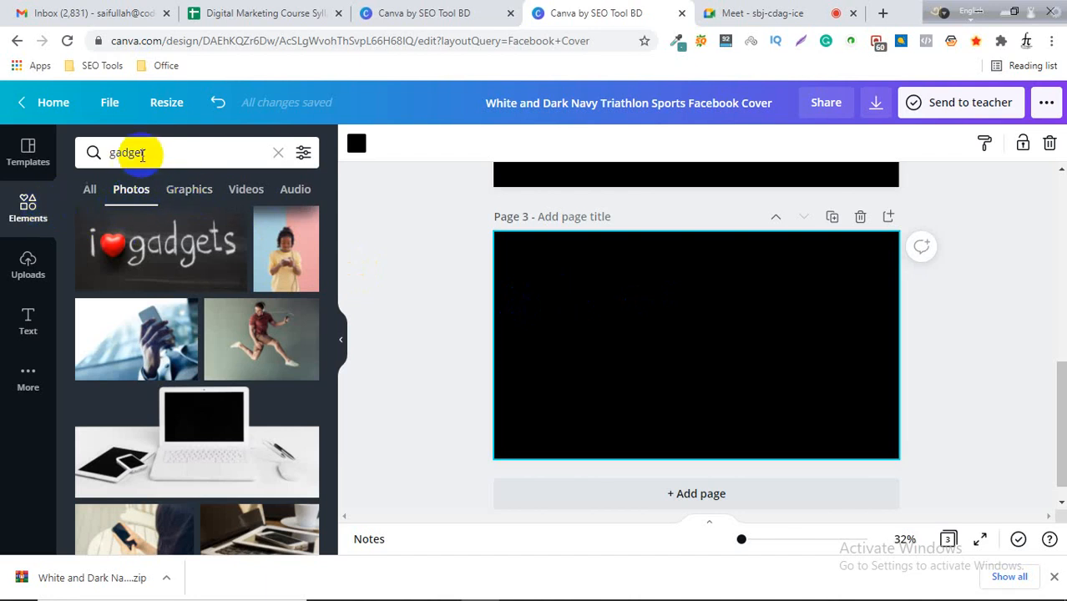
left_click(23, 214)
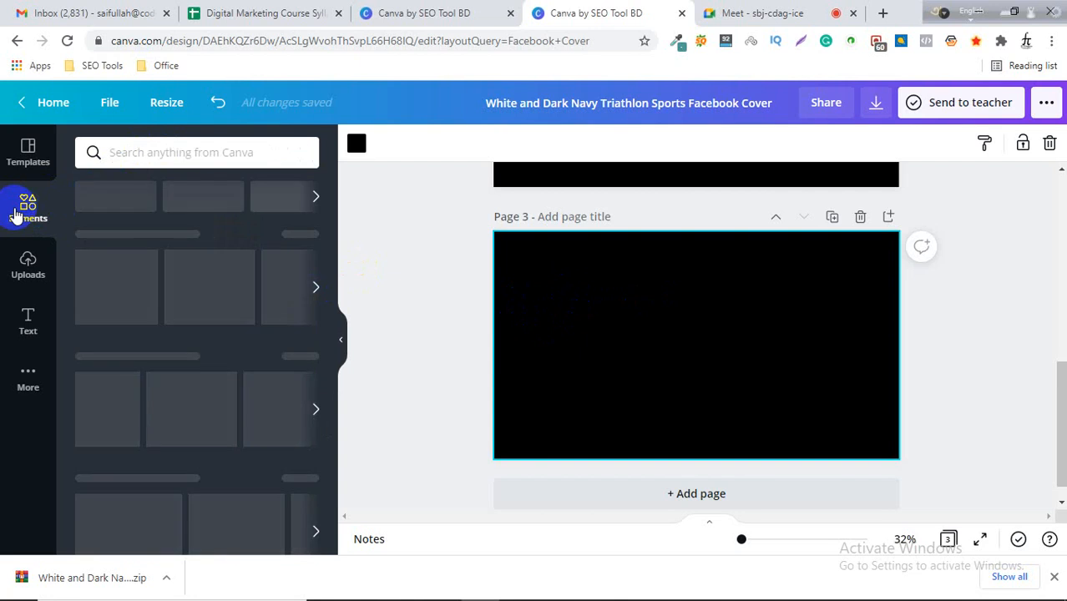
left_click(95, 151)
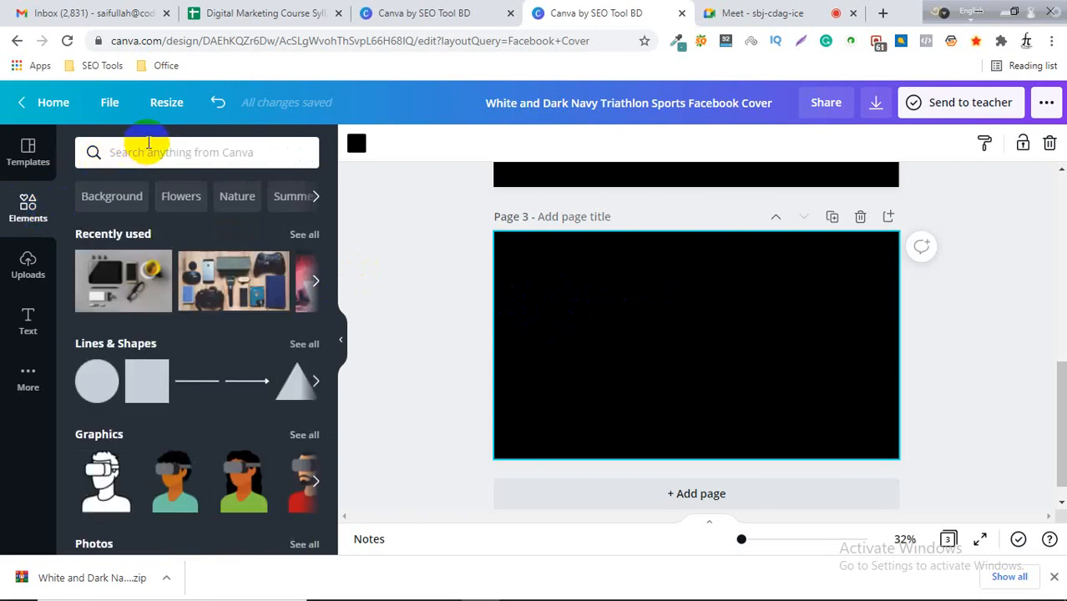
left_click(26, 205)
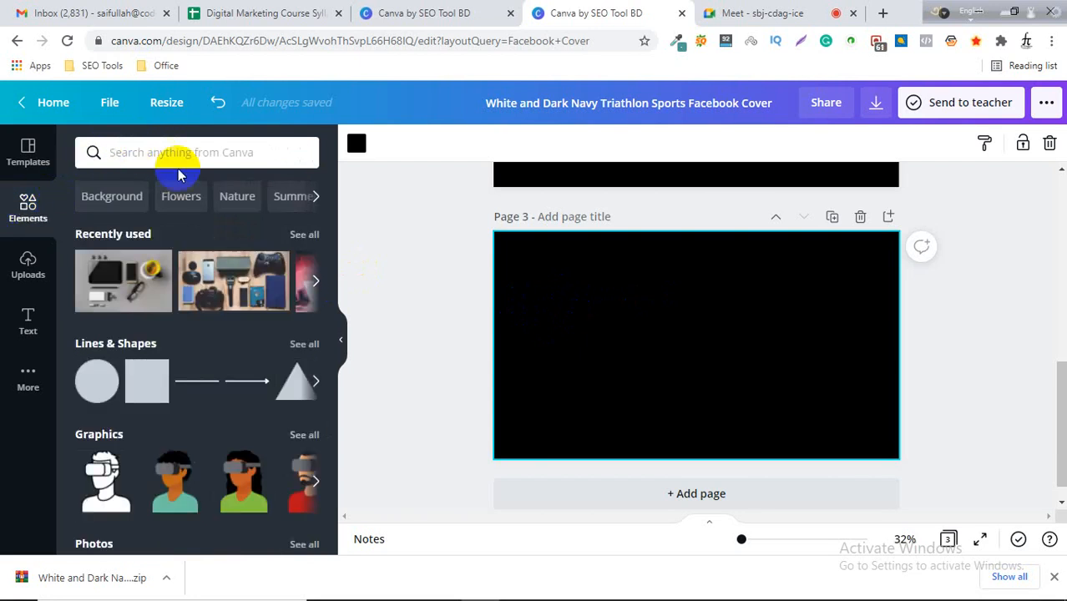
left_click(114, 242)
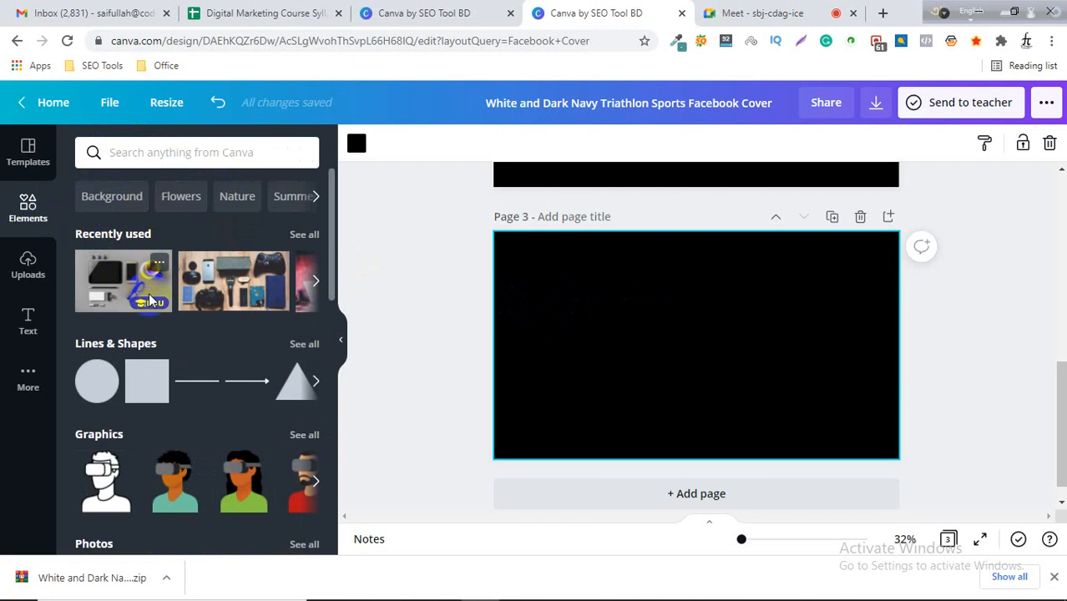
left_click(98, 370)
scroll(200, 358, "down", 2)
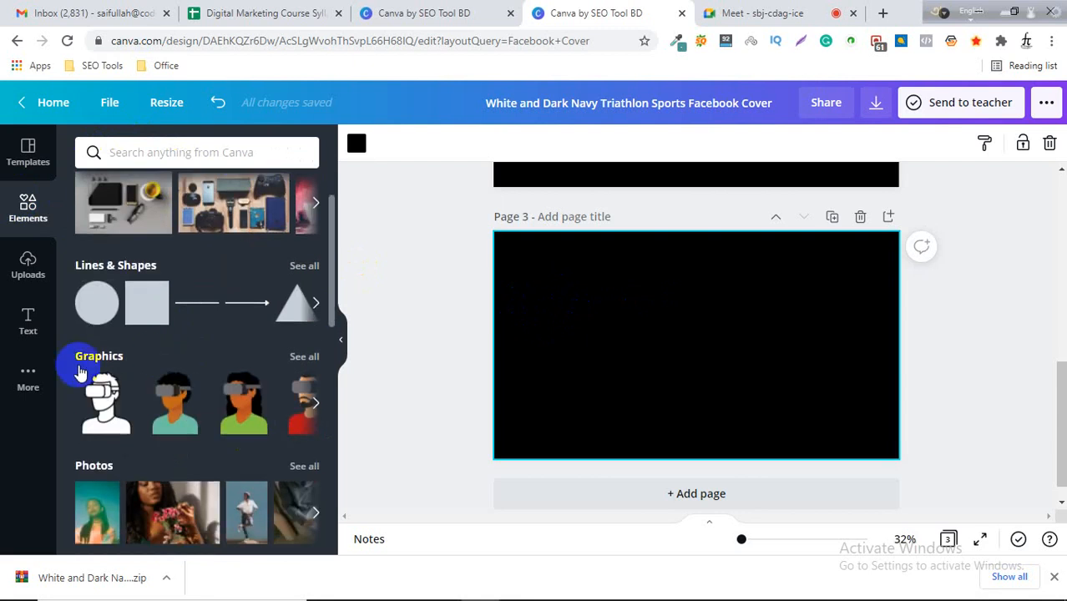
scroll(300, 400, "down", 4)
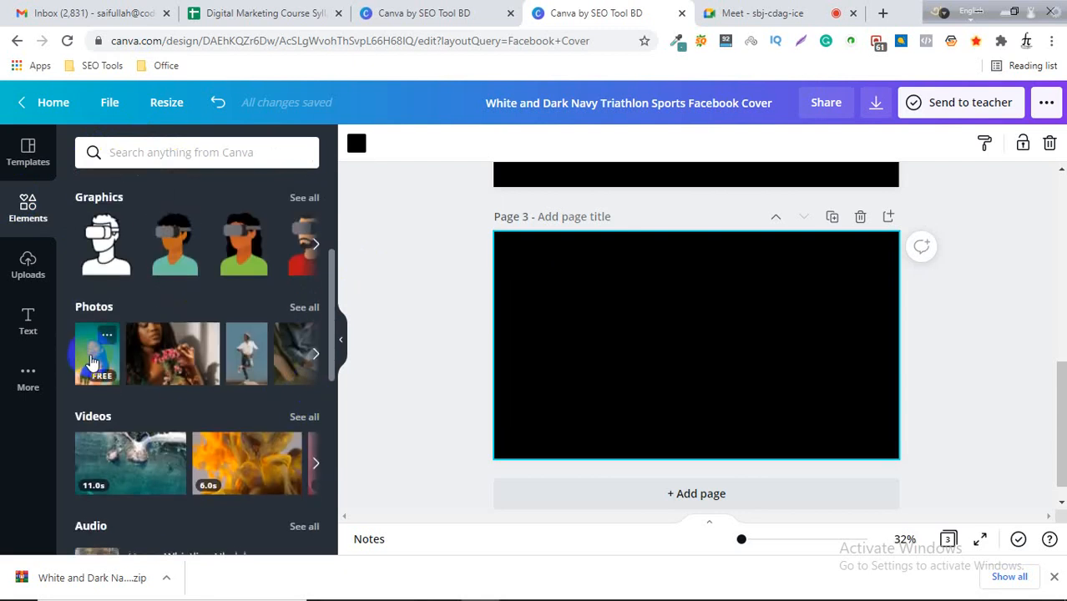
scroll(87, 357, "down", 4)
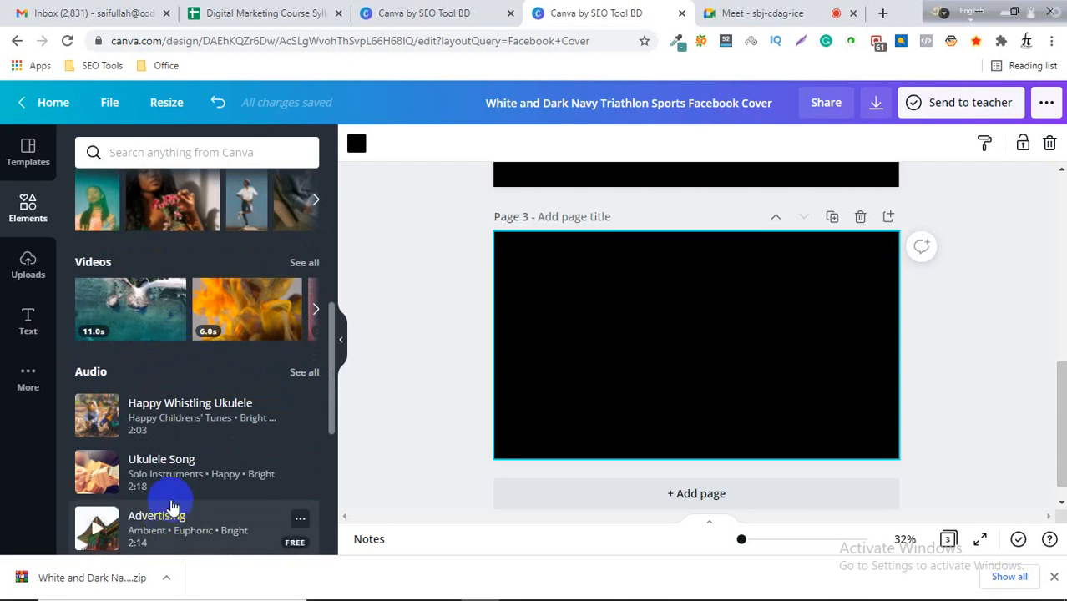
scroll(192, 467, "down", 8)
scroll(199, 458, "up", 20)
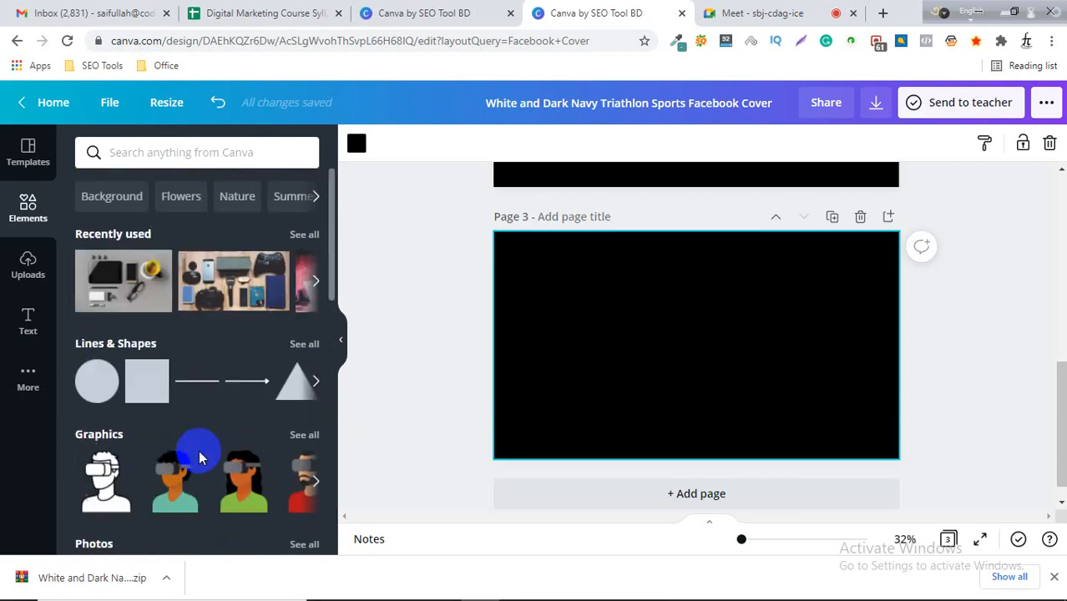
mouse_move(199, 455)
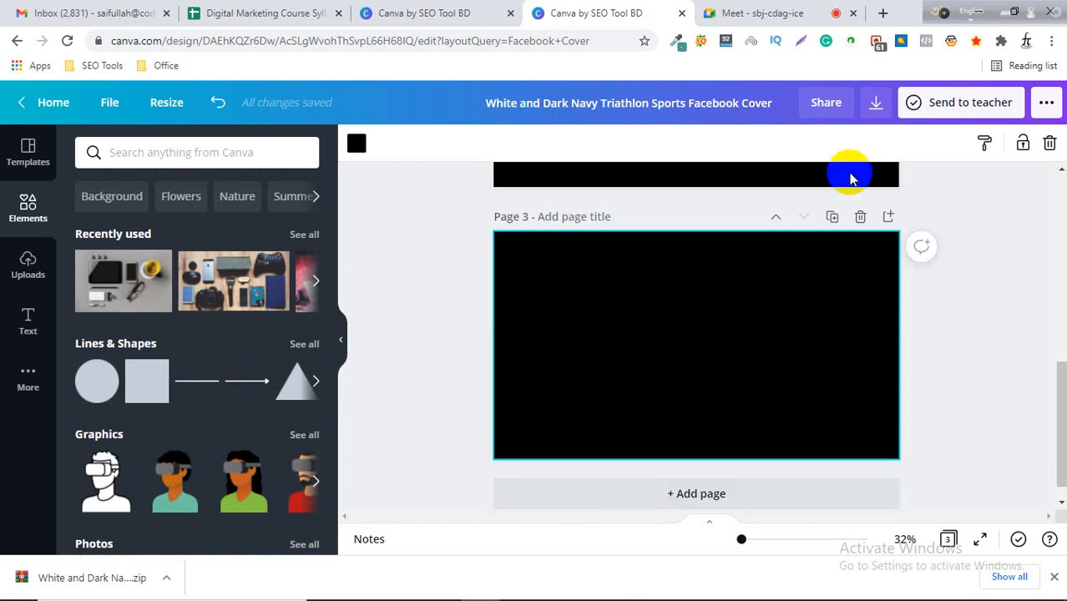
Open a new browser tab and search Google for beautiful bangladesh.
left_click(884, 14)
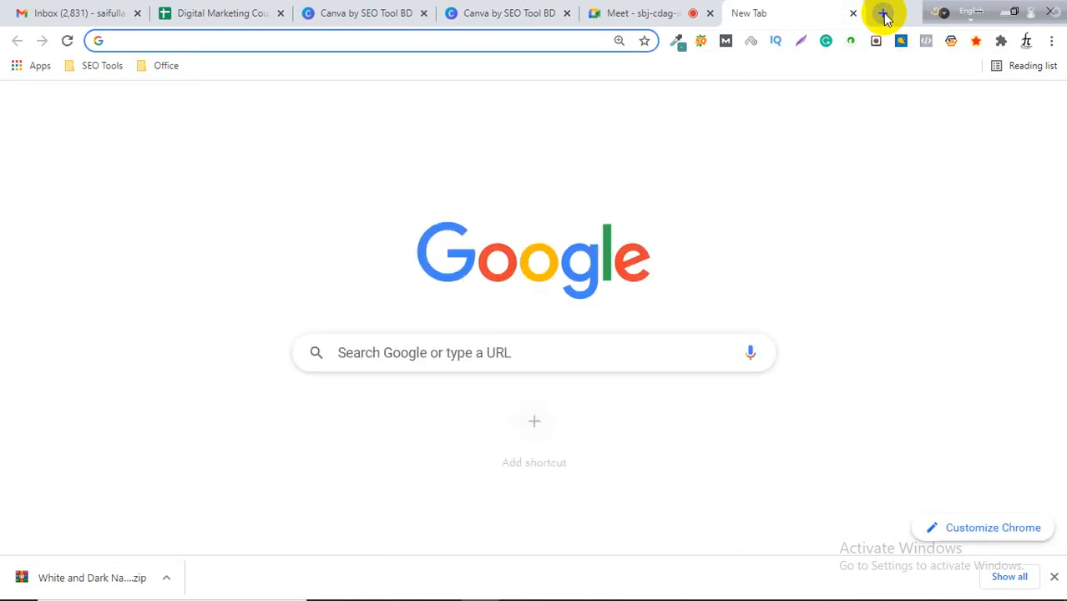
type("beaut")
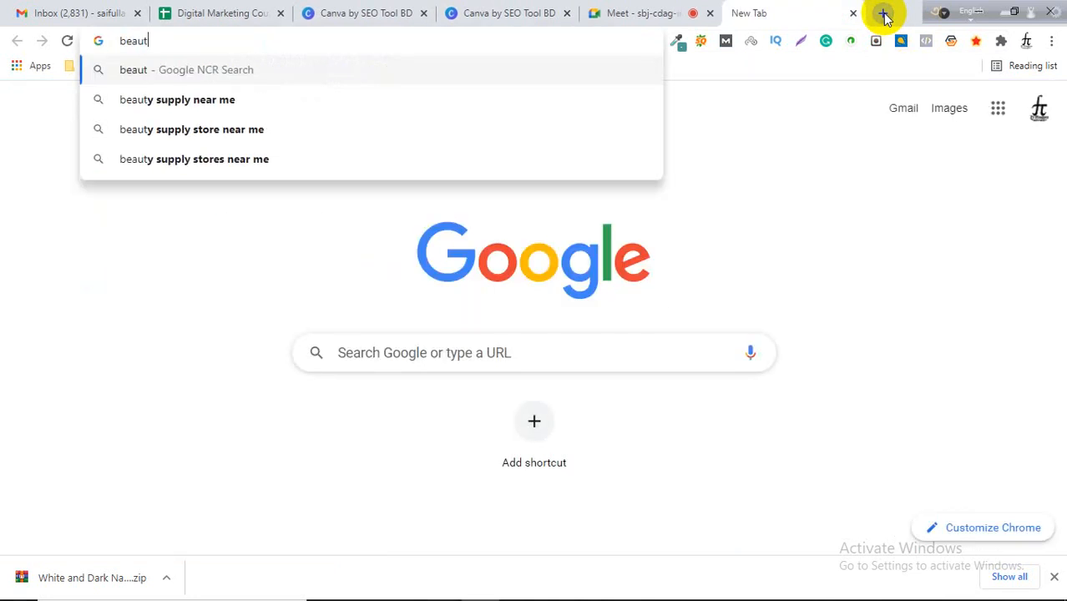
type("y")
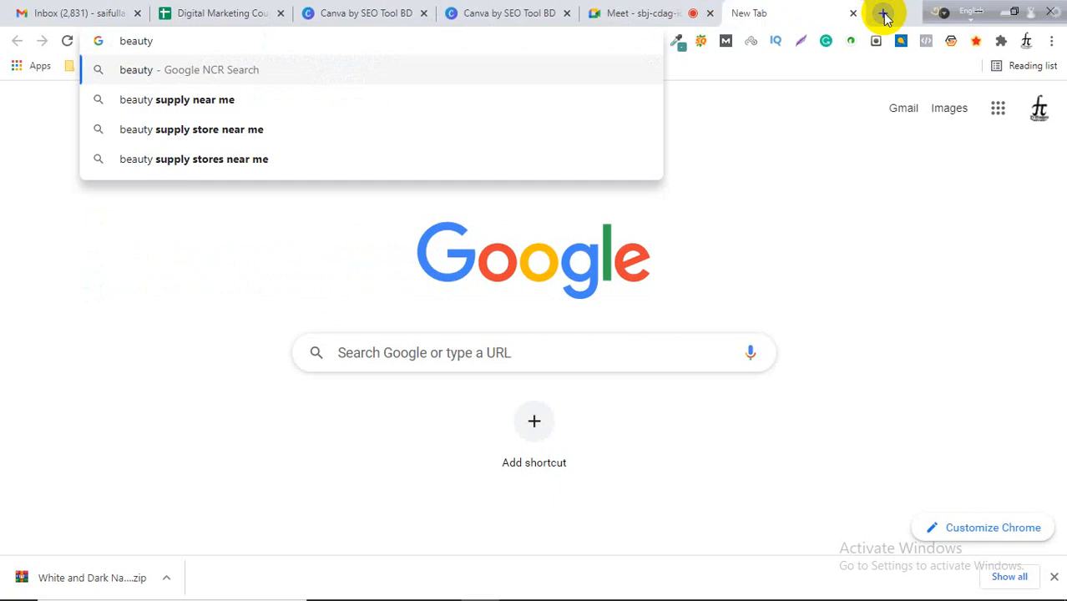
key("BackSpace")
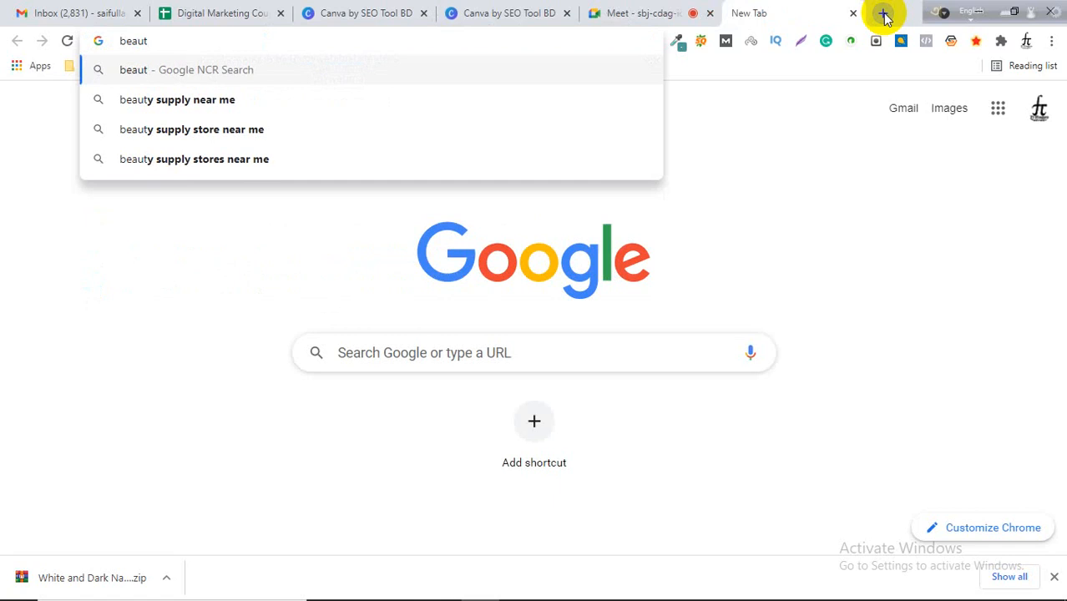
type("iful b")
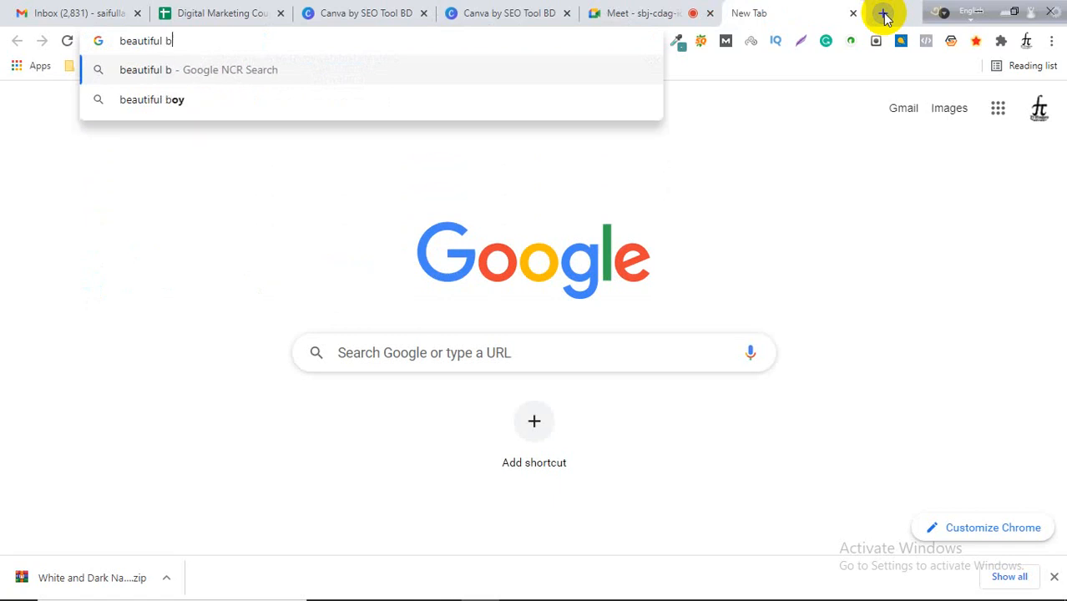
type("angladesh")
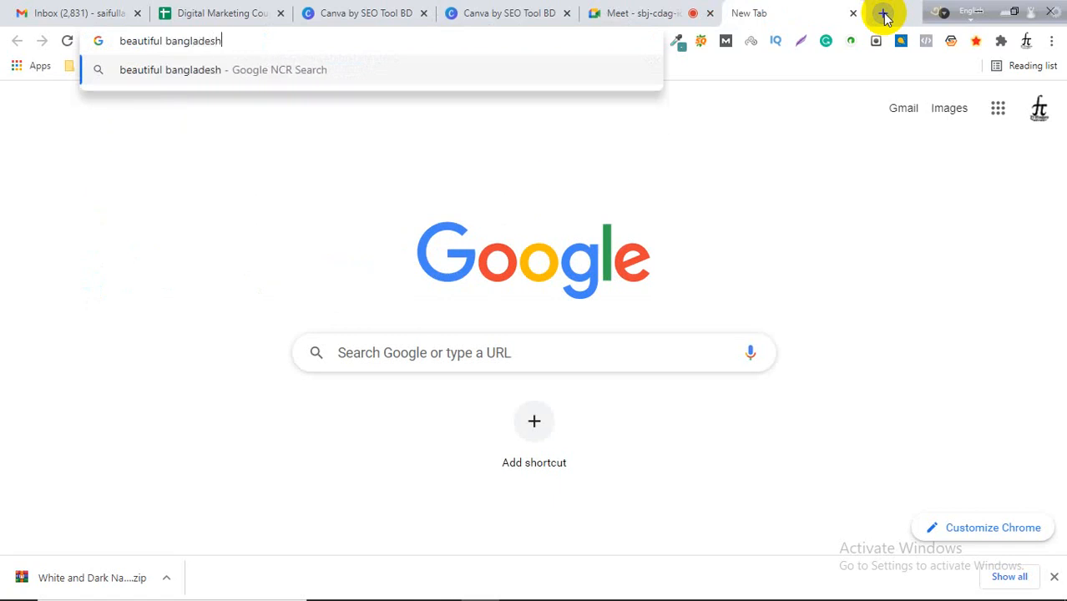
key("Return")
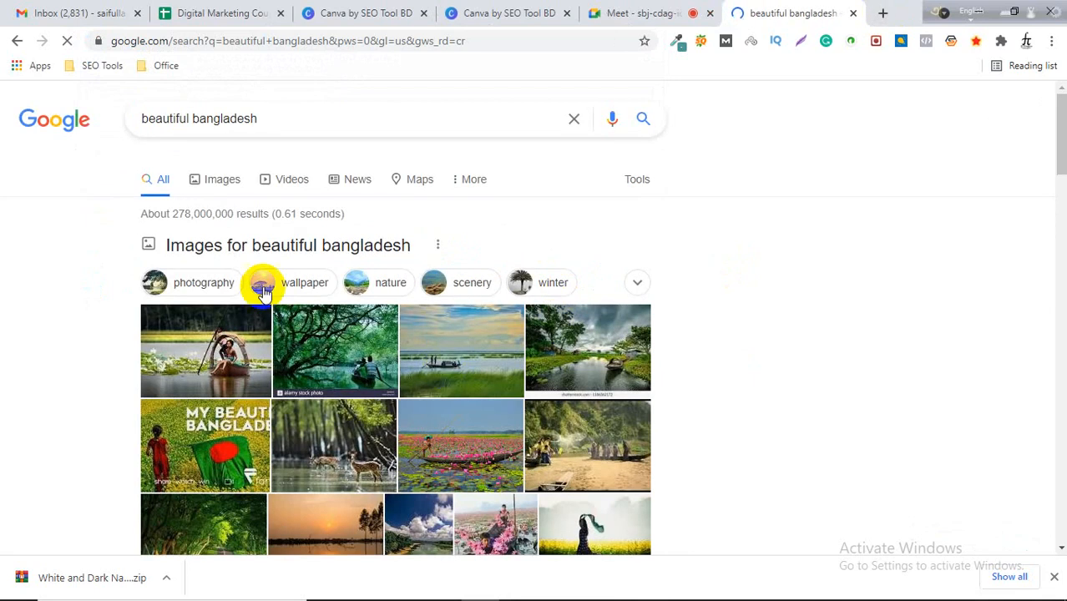
Switch to the image results and scroll through the pictures.
left_click(214, 183)
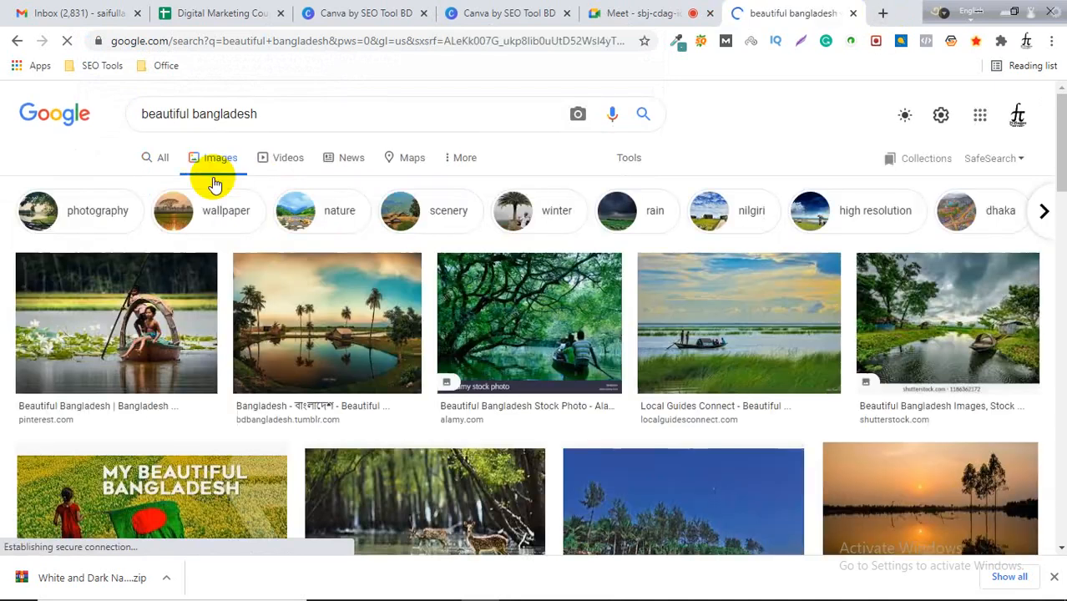
scroll(662, 191, "down", 6)
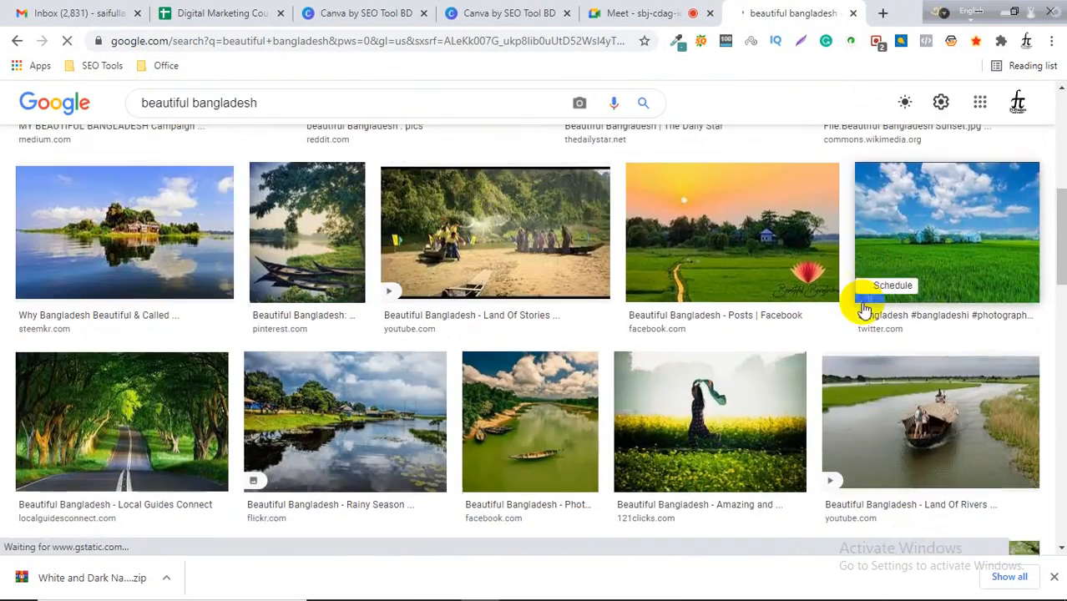
scroll(881, 404, "down", 1)
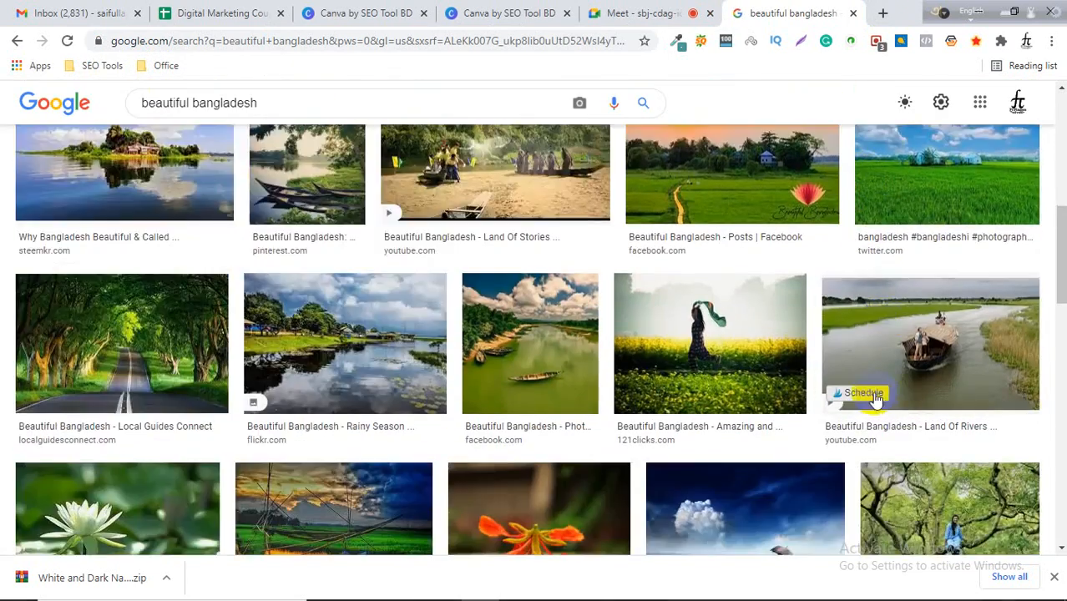
scroll(876, 399, "down", 3)
scroll(597, 334, "down", 4)
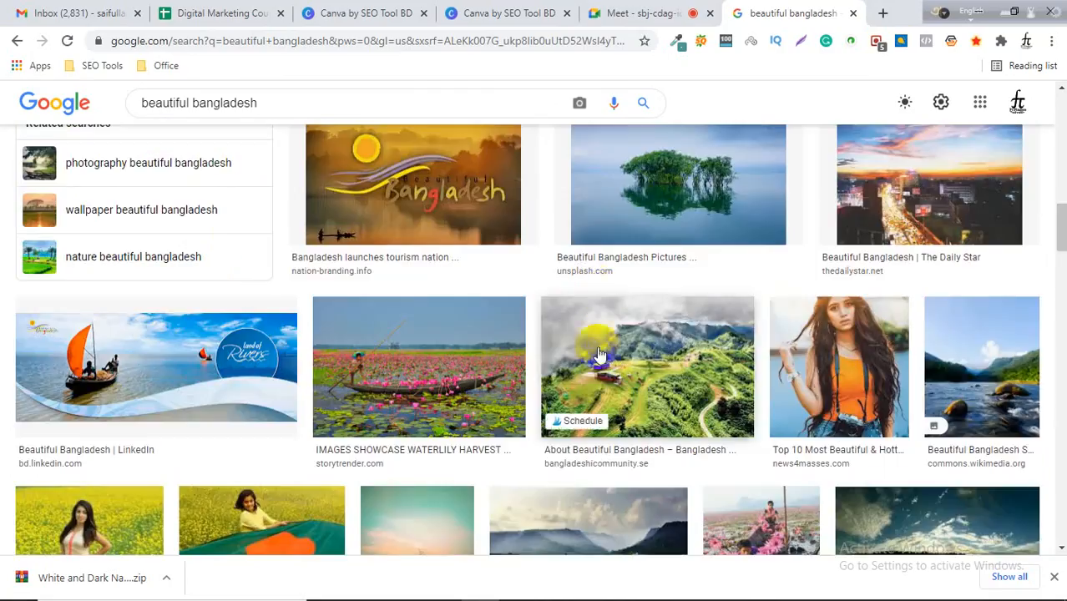
Save the mountain lake reflection picture from the image results to the Desktop.
scroll(598, 354, "down", 3)
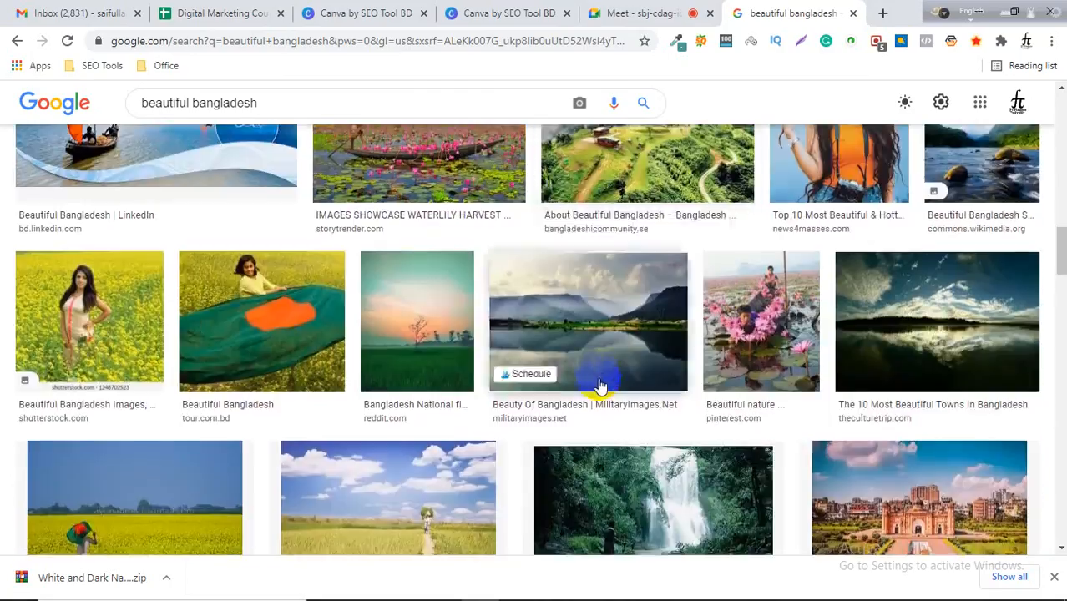
left_click(626, 325)
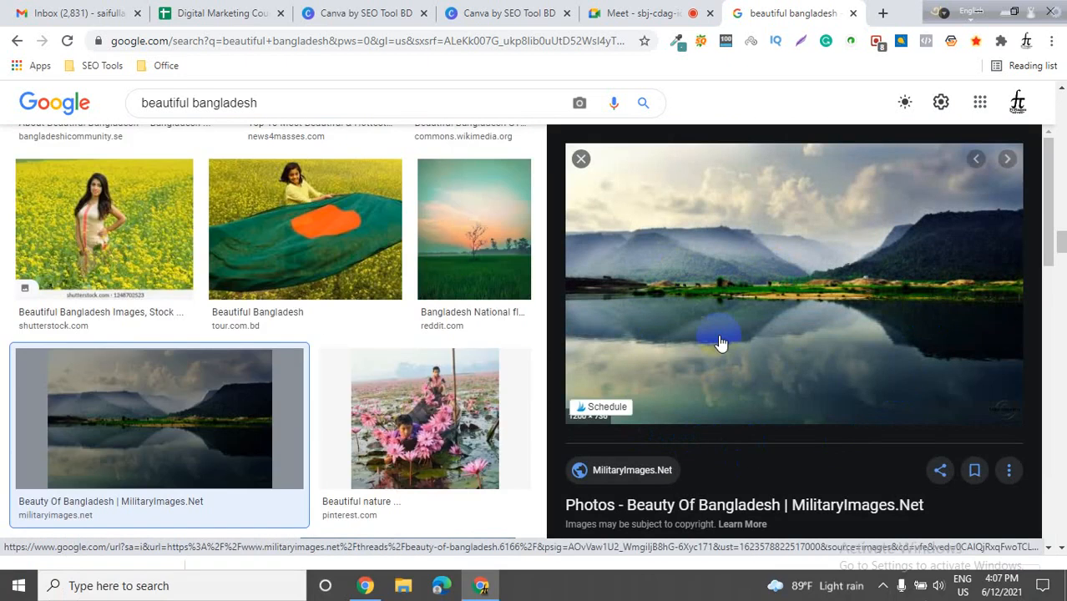
right_click(677, 249)
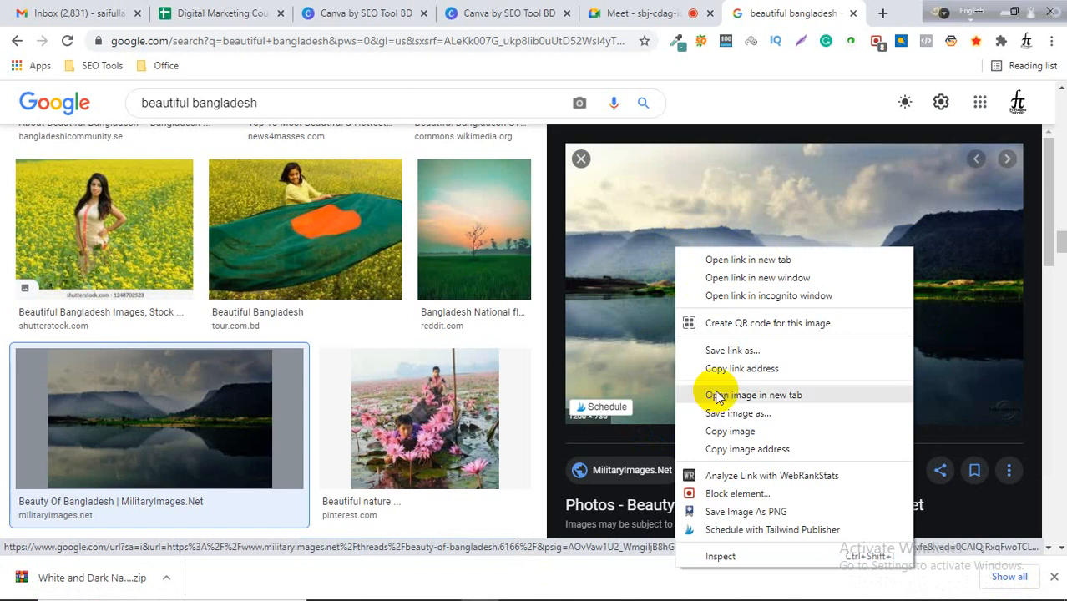
left_click(762, 424)
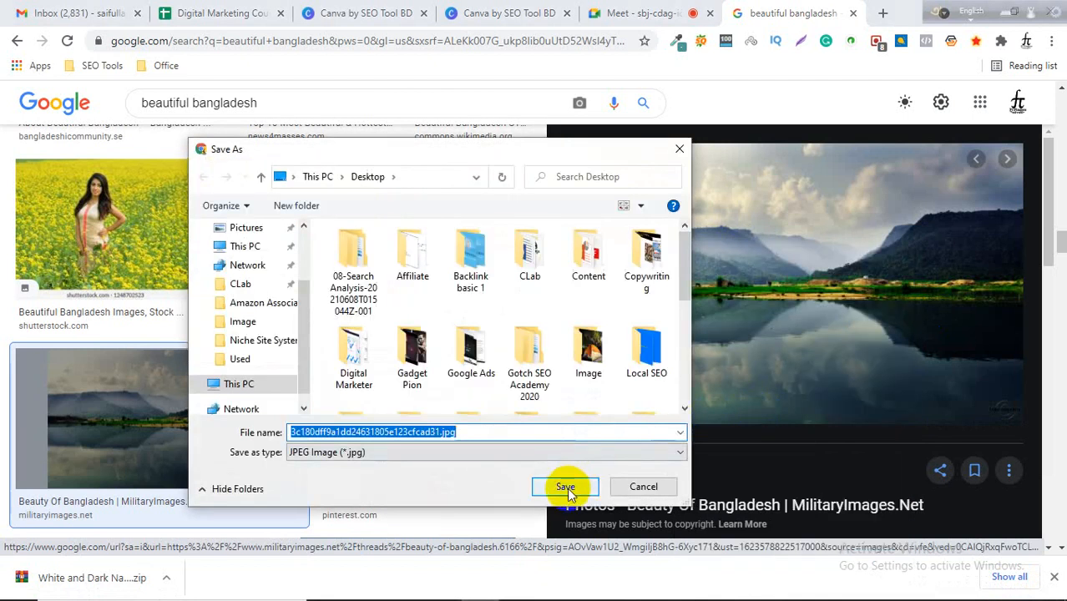
left_click(567, 487)
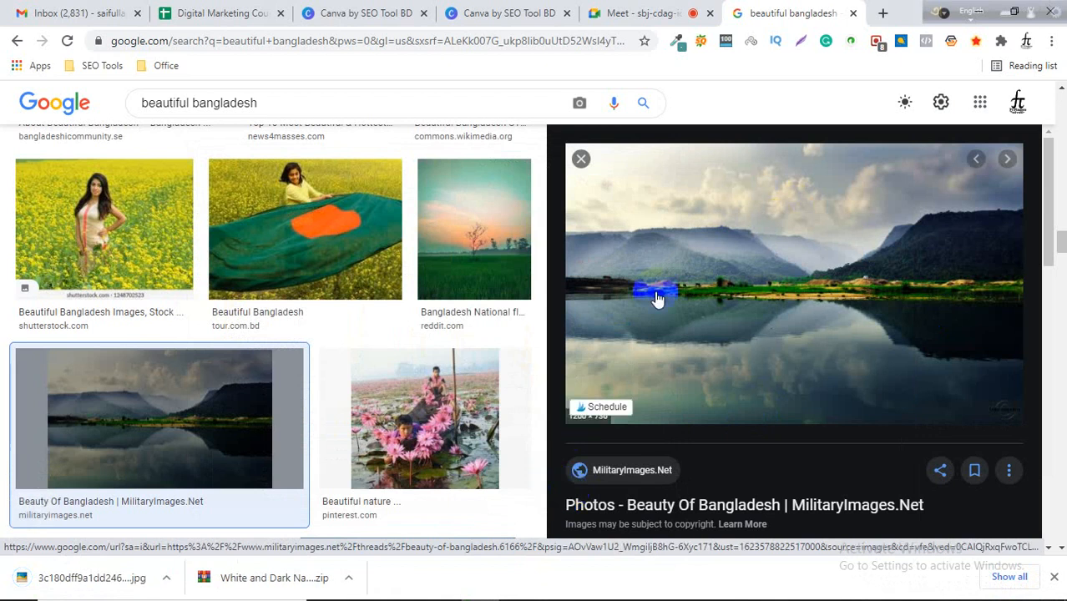
Back in the Canva design, upload the saved lake picture from the Desktop to the Uploads library.
left_click(491, 10)
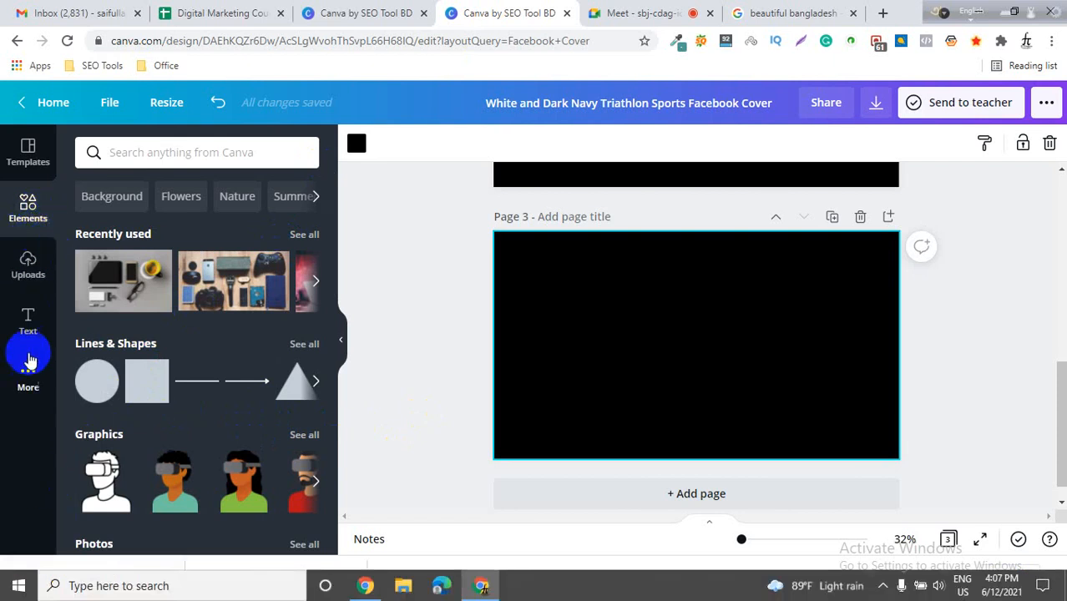
left_click(601, 327)
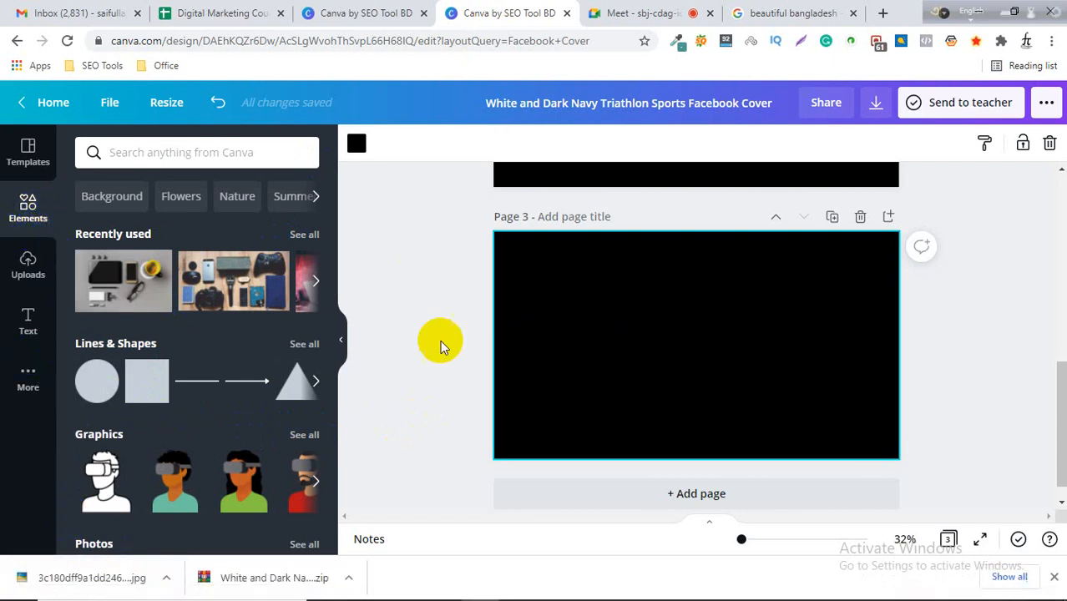
left_click(27, 275)
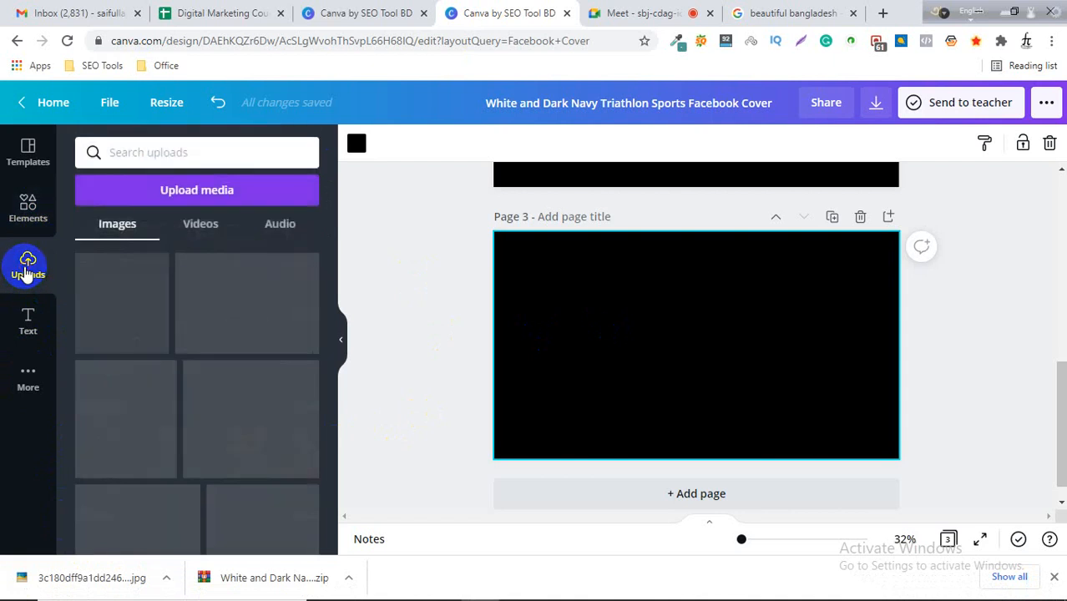
left_click(191, 202)
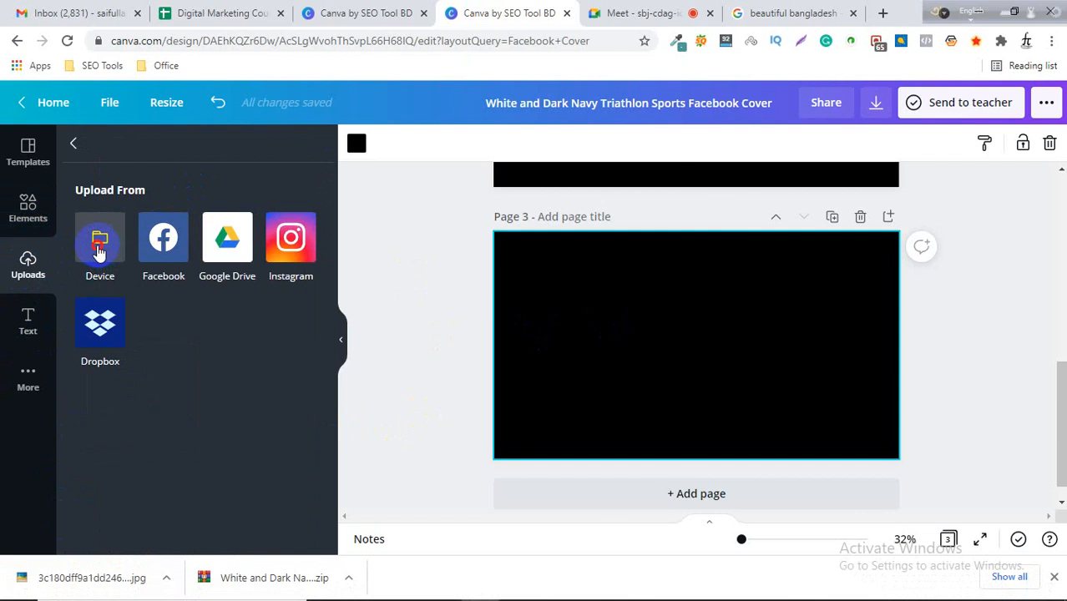
left_click(99, 250)
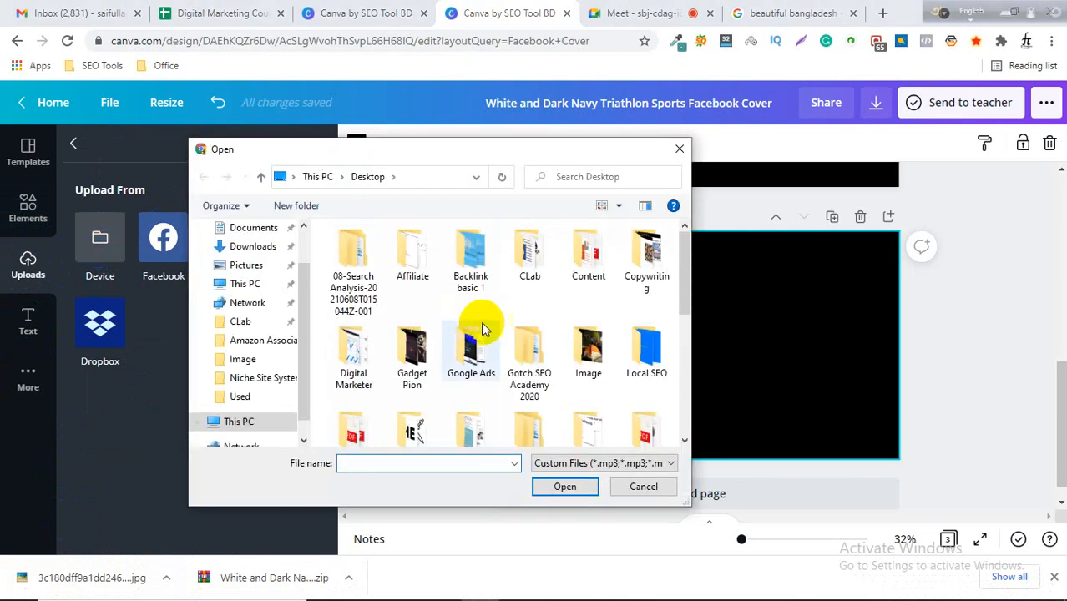
scroll(481, 325, "down", 3)
scroll(578, 345, "down", 2)
scroll(471, 301, "up", 2)
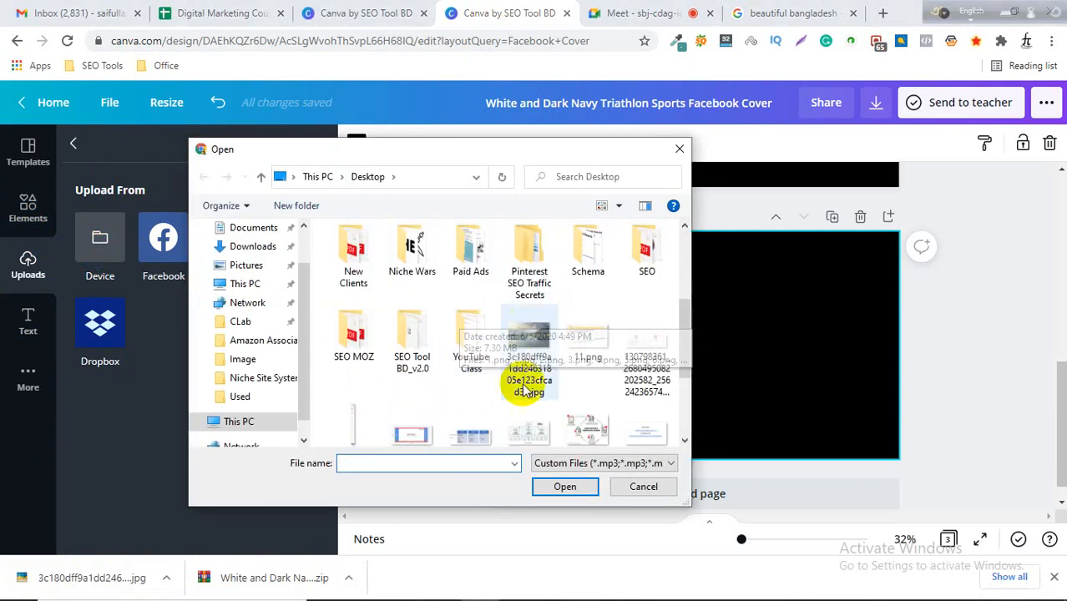
left_click(526, 385)
left_click(564, 486)
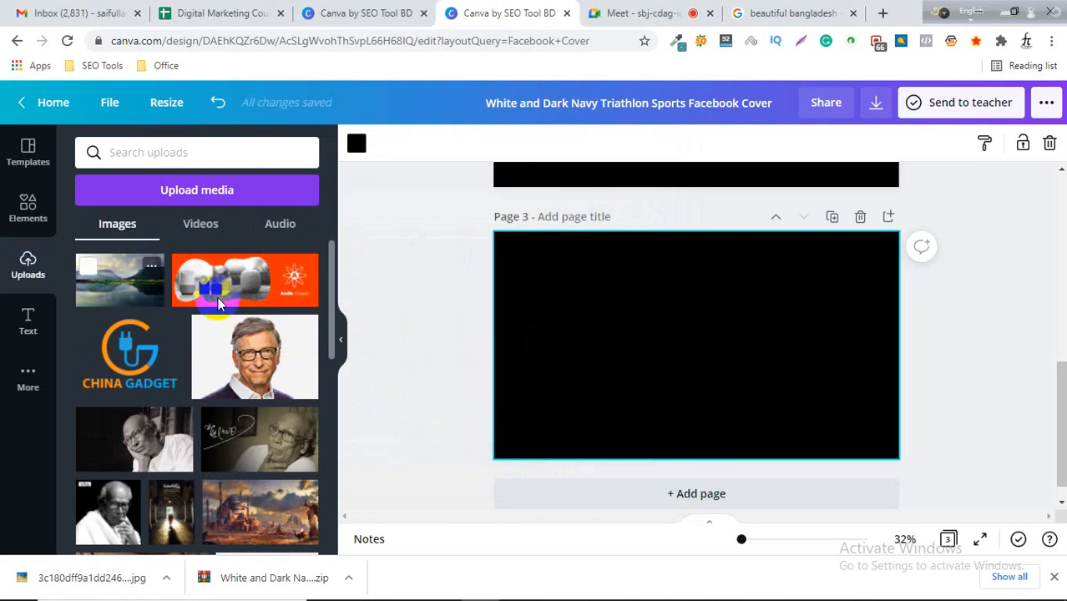
Place the uploaded lake picture onto the third page and select it.
left_click(648, 353)
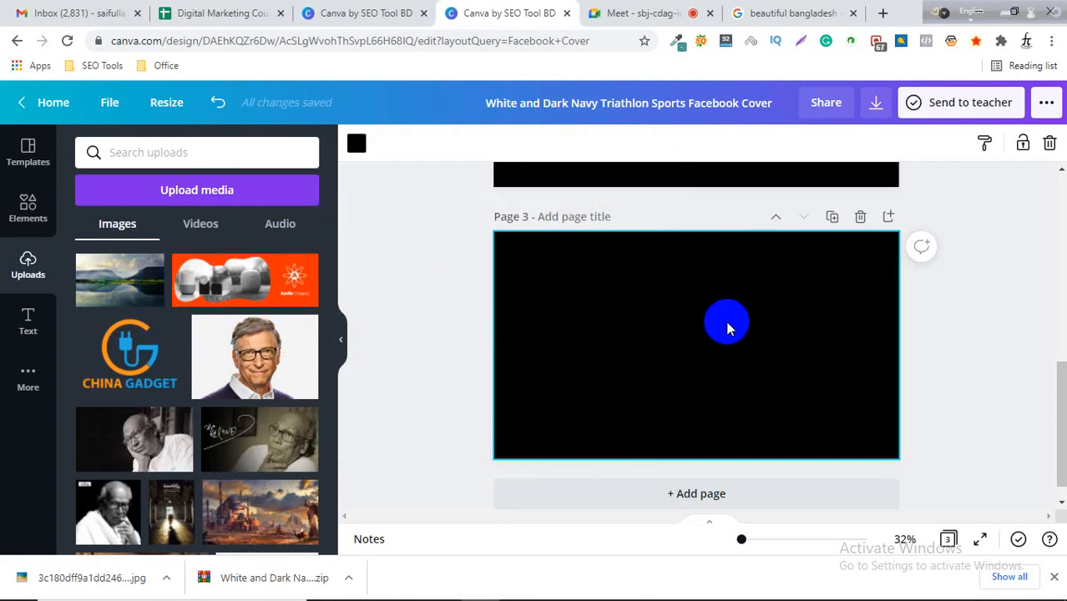
left_click(107, 285)
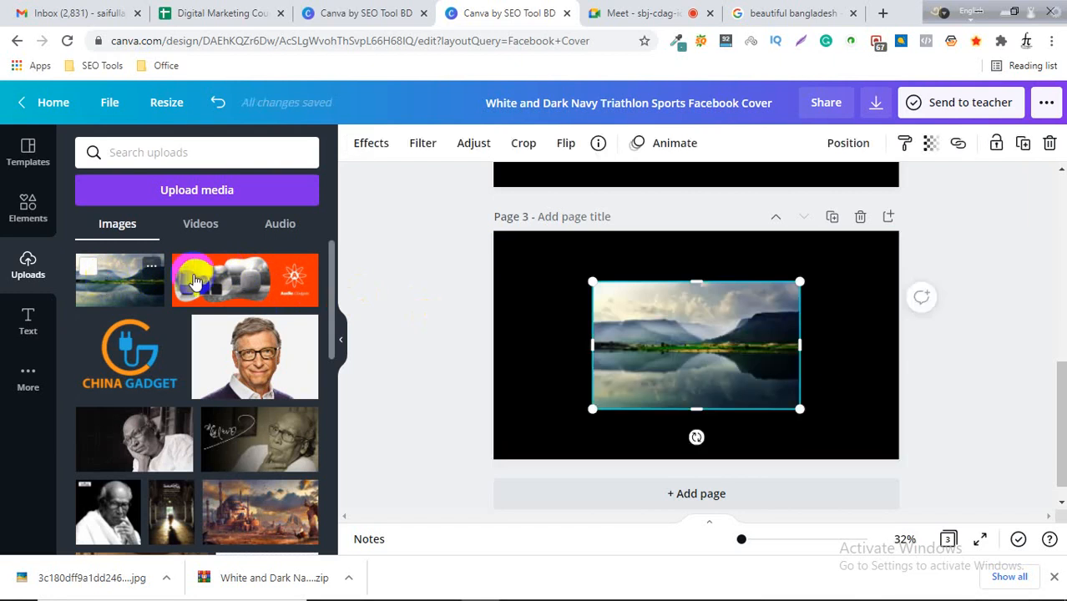
left_click(1002, 336)
left_click(666, 355)
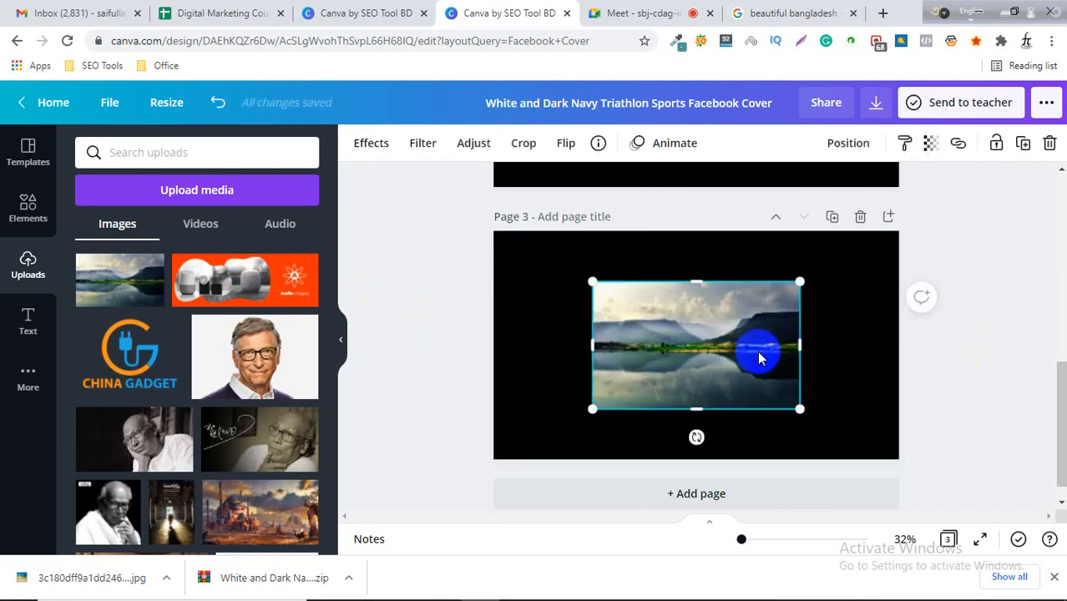
left_click(965, 359)
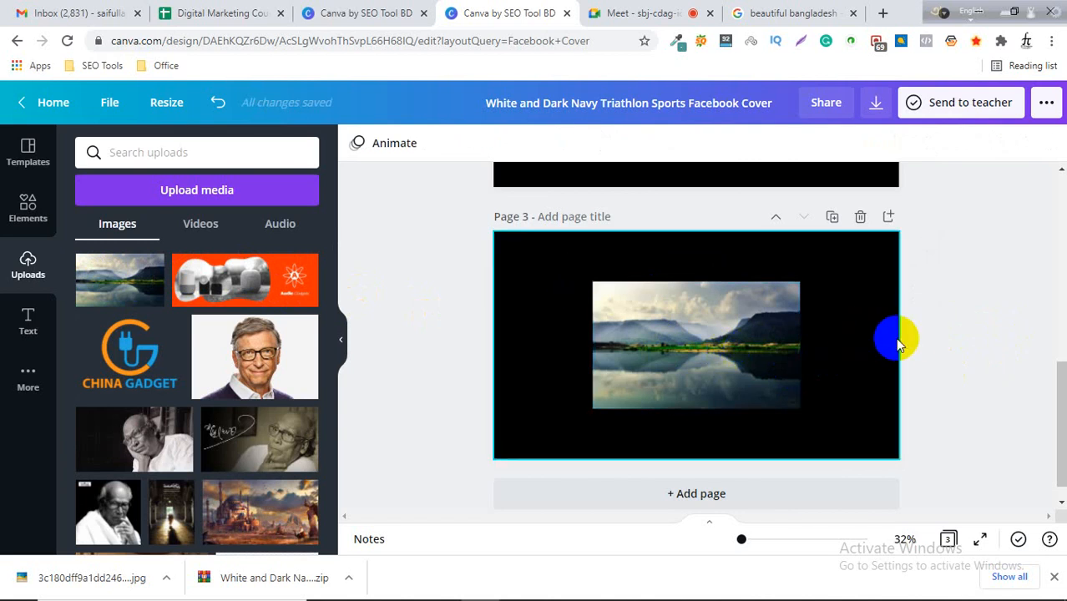
left_click(693, 365)
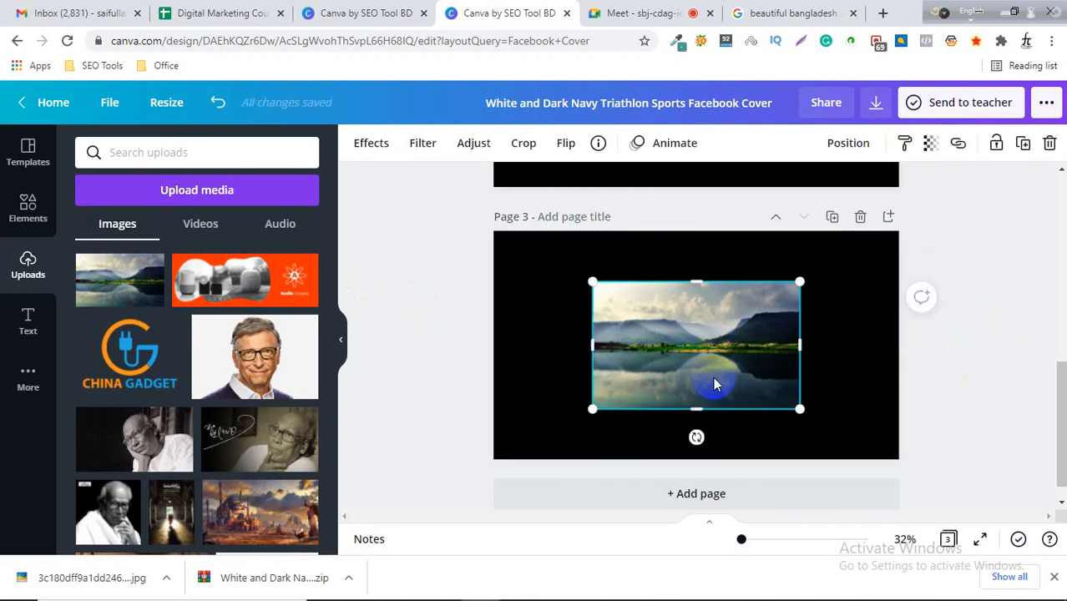
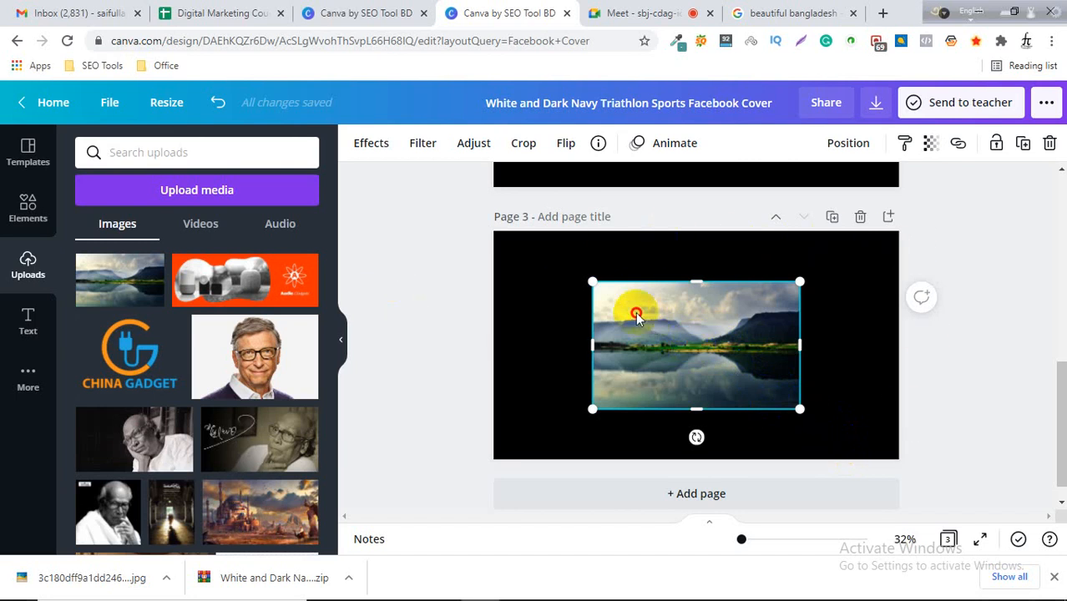
Move the lake picture to the third page's top-left corner, enlarge it and nudge it to the right.
left_click_drag(635, 311, 552, 268)
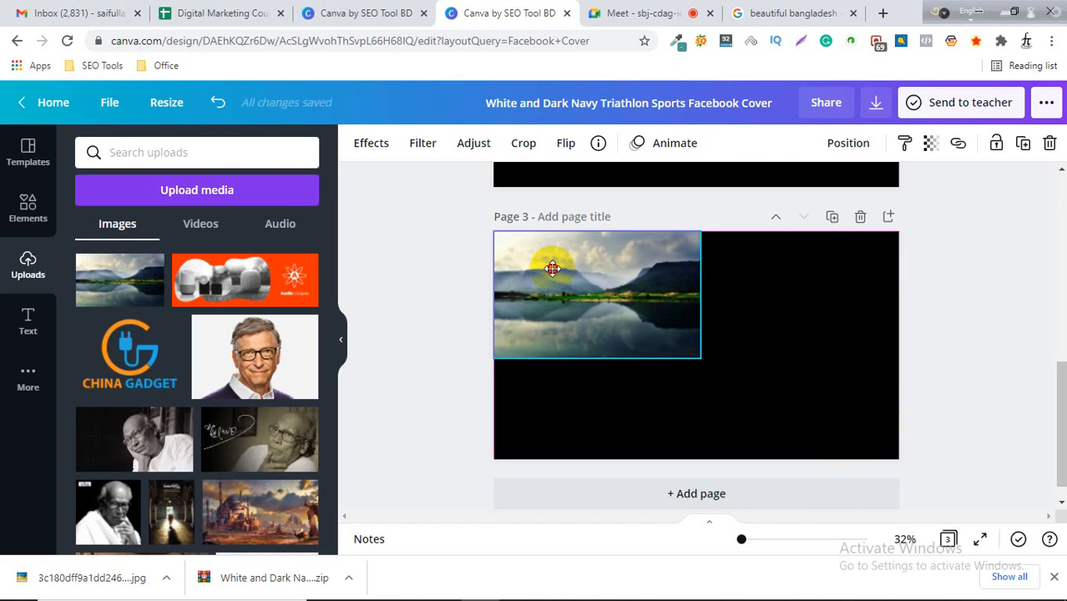
left_click_drag(700, 358, 872, 443)
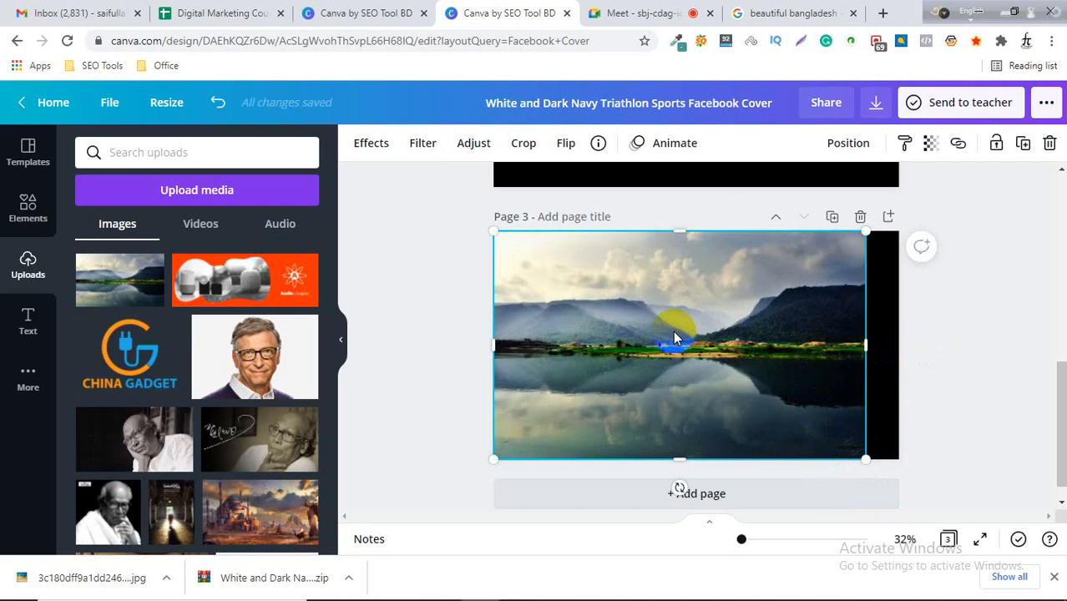
key("Right")
key("Right")
key("Right")
key("Right")
key("Right")
key("Right")
key("Right")
key("Right")
key("Right")
key("Right")
key("Right")
key("Right")
key("Right")
key("Right")
key("Right")
key("Right")
key("Right")
key("Right")
key("Right")
key("Right")
key("Right")
key("Right")
key("Right")
key("Right")
key("Right")
key("Right")
key("Right")
key("Right")
key("Right")
key("Right")
key("Right")
key("Right")
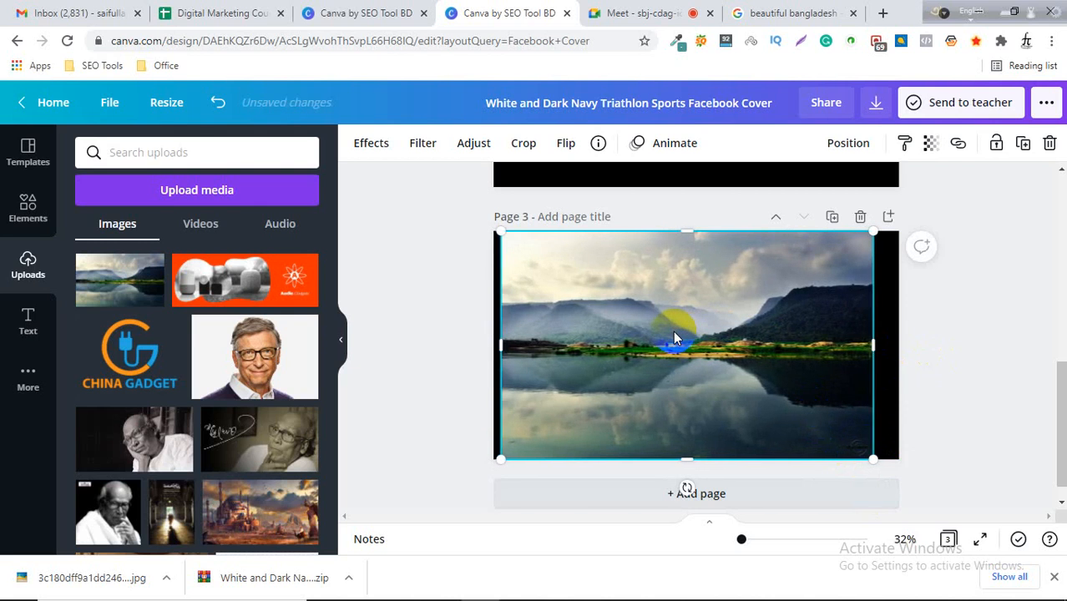
key("Right")
key("Right")
key("Right")
key("Right")
key("Right")
key("Right")
key("Right")
key("Right")
key("Right")
key("Right")
key("Right")
key("Right")
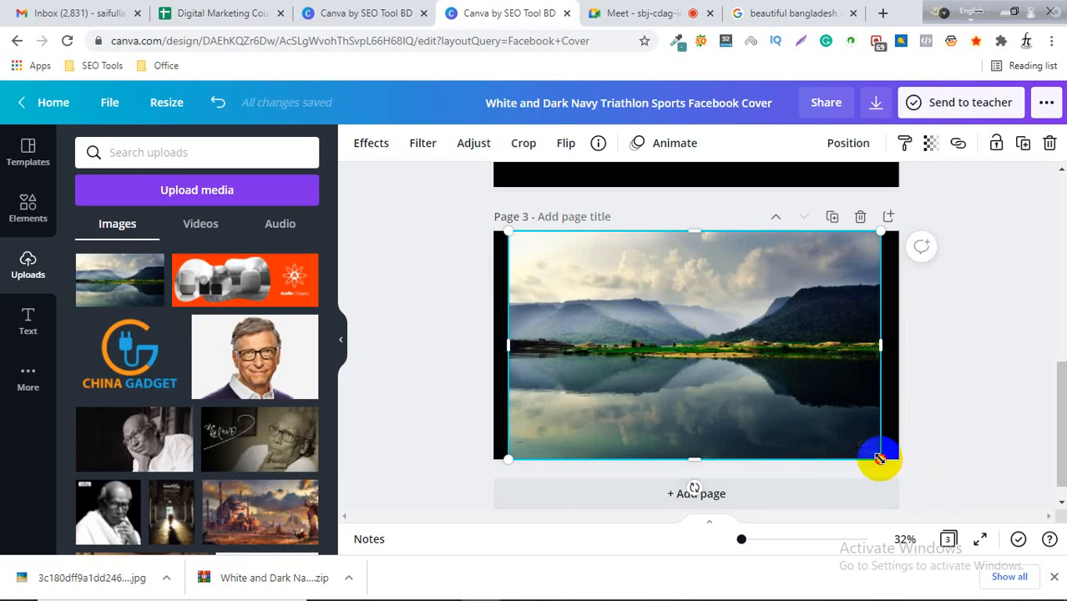
Stretch the lake picture's corners so it covers the entire third page.
left_click_drag(879, 458, 898, 470)
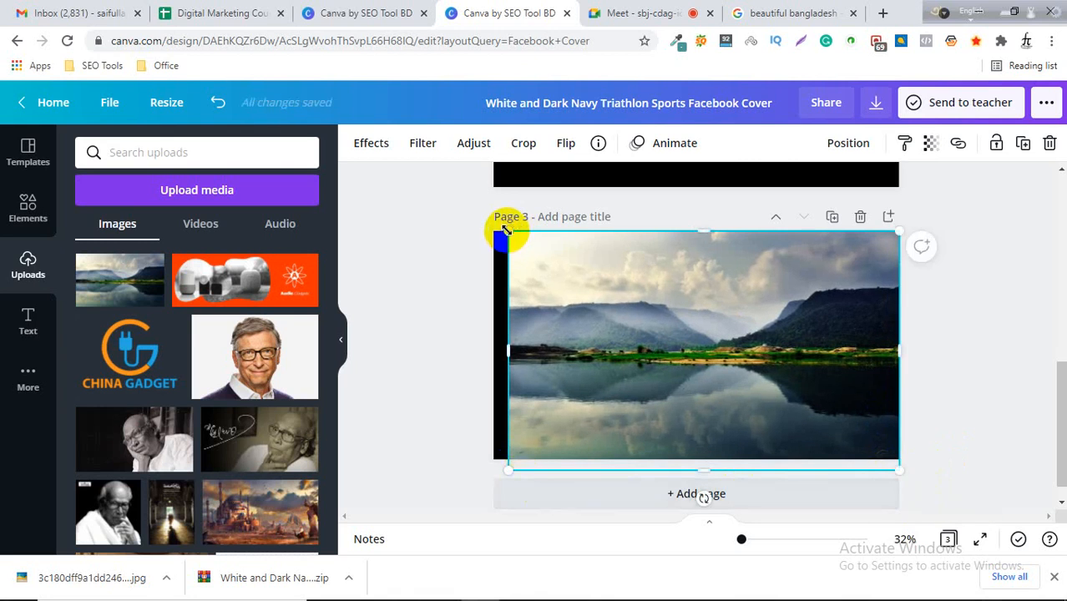
mouse_move(506, 230)
left_mouse_down()
mouse_move(478, 217)
mouse_move(493, 215)
left_mouse_up()
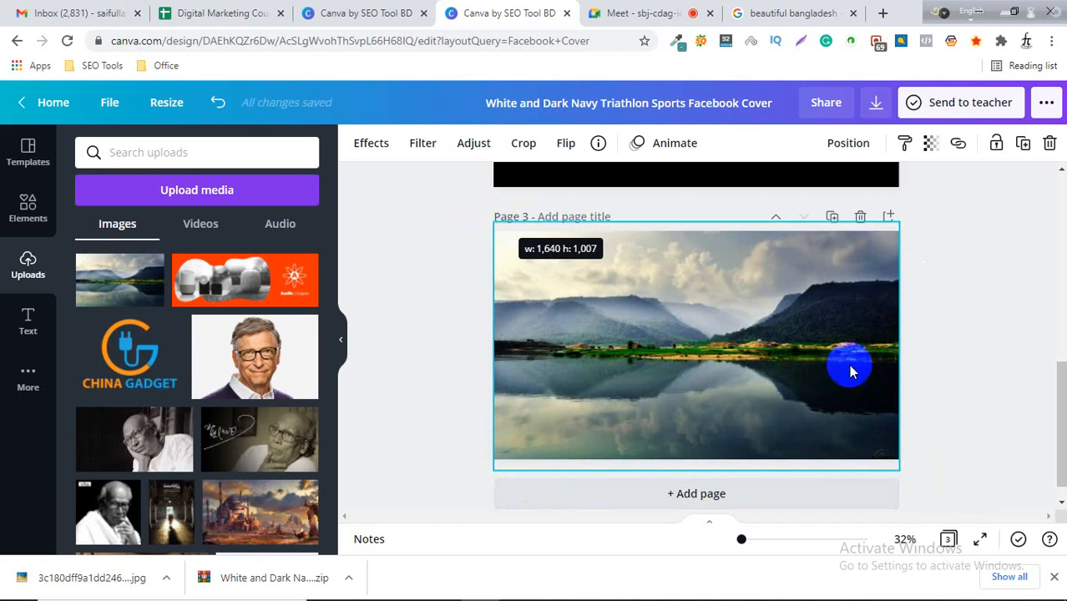
left_click(980, 341)
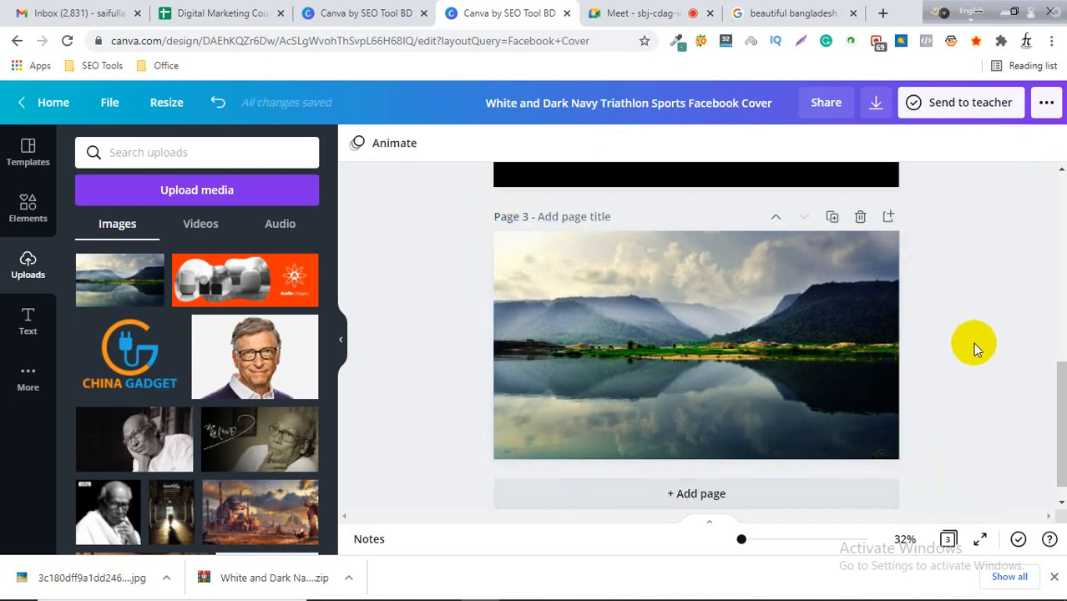
left_click(662, 355)
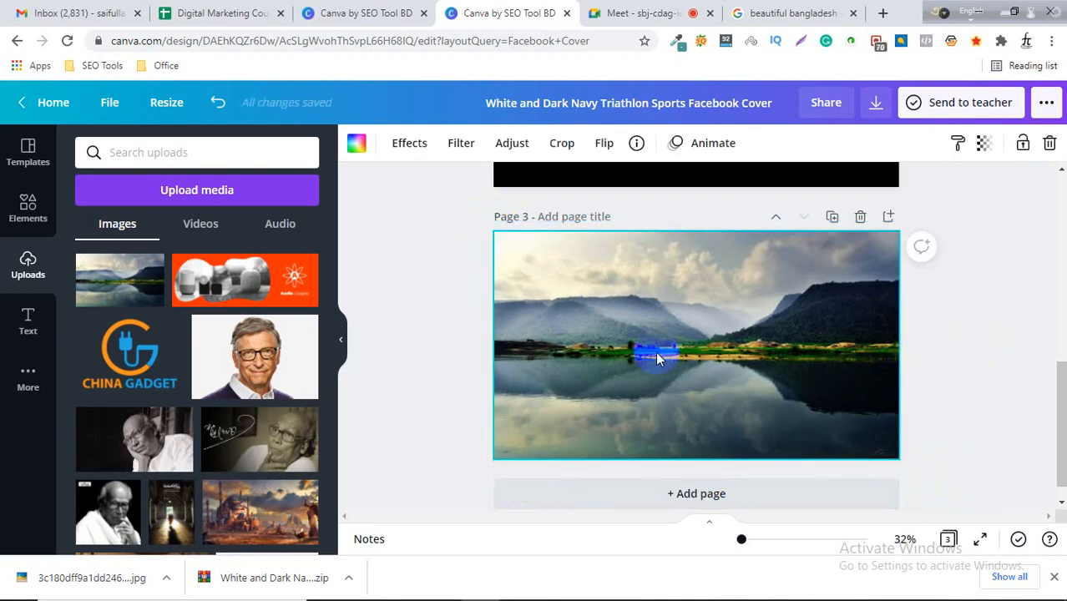
left_click(980, 363)
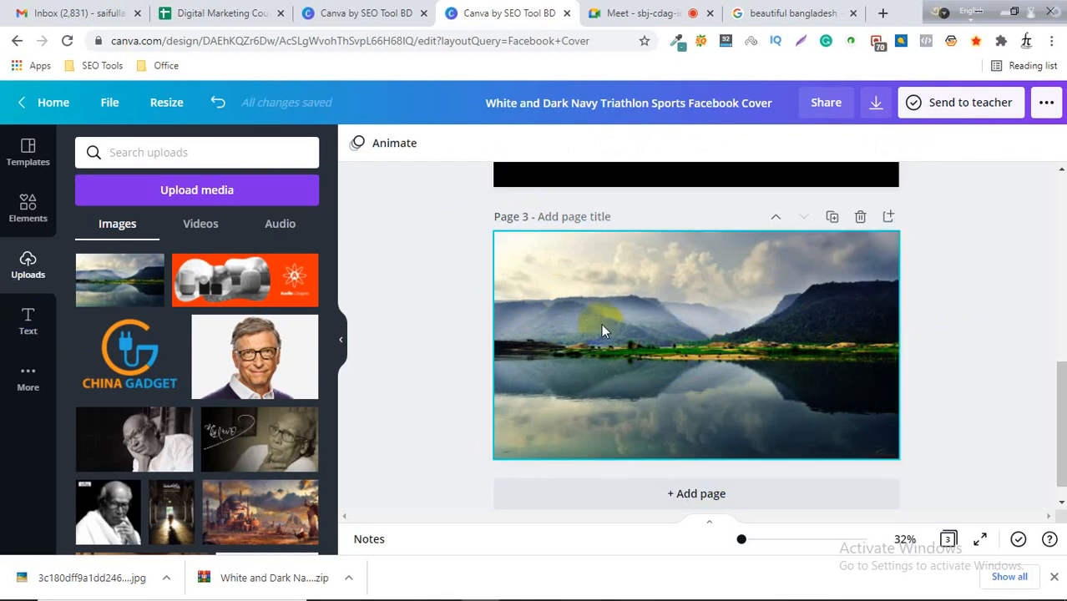
Add a square shape from Elements' Lines & Shapes onto the third page.
left_click(27, 213)
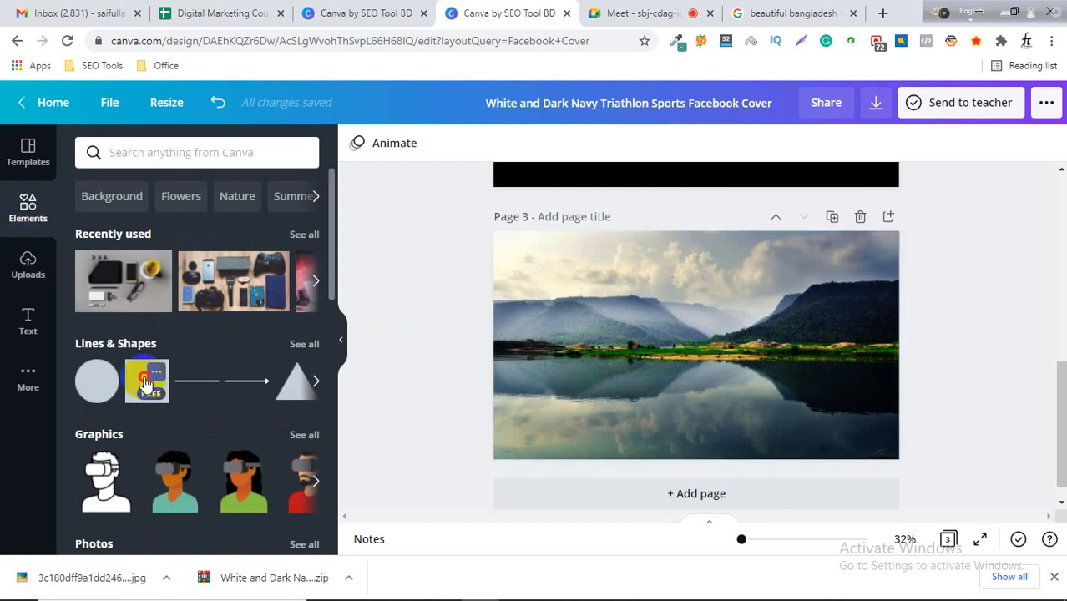
left_click(146, 381)
left_click(1002, 328)
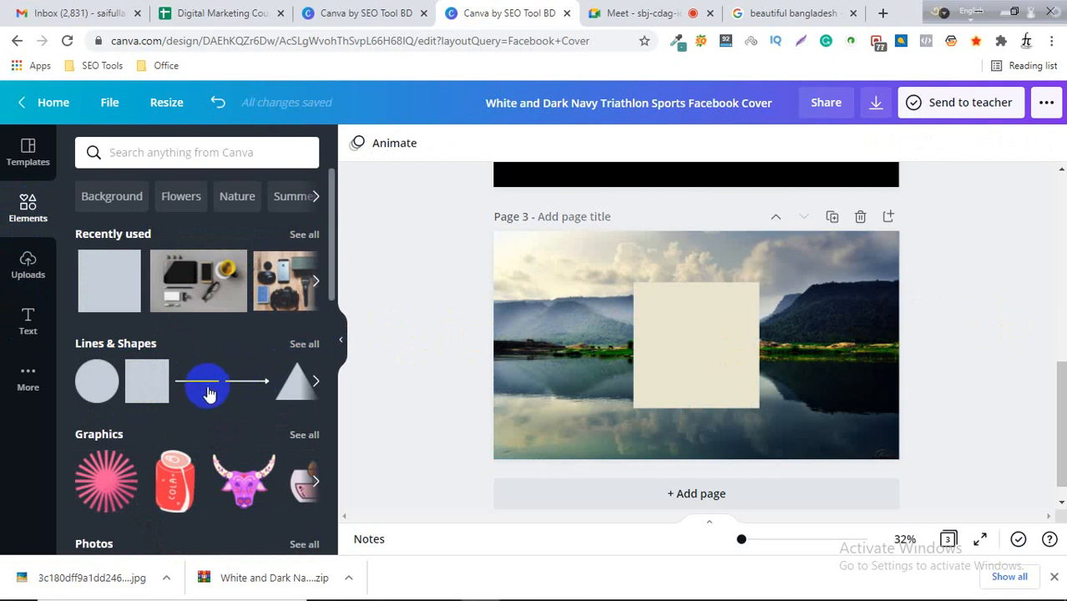
left_click(304, 346)
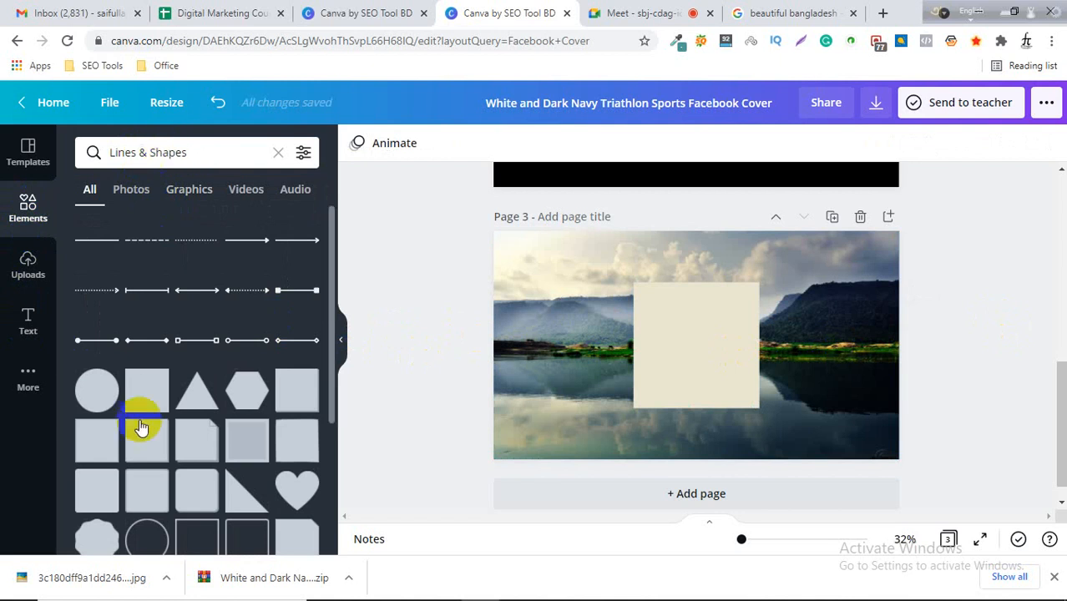
scroll(167, 429, "down", 3)
scroll(184, 429, "up", 3)
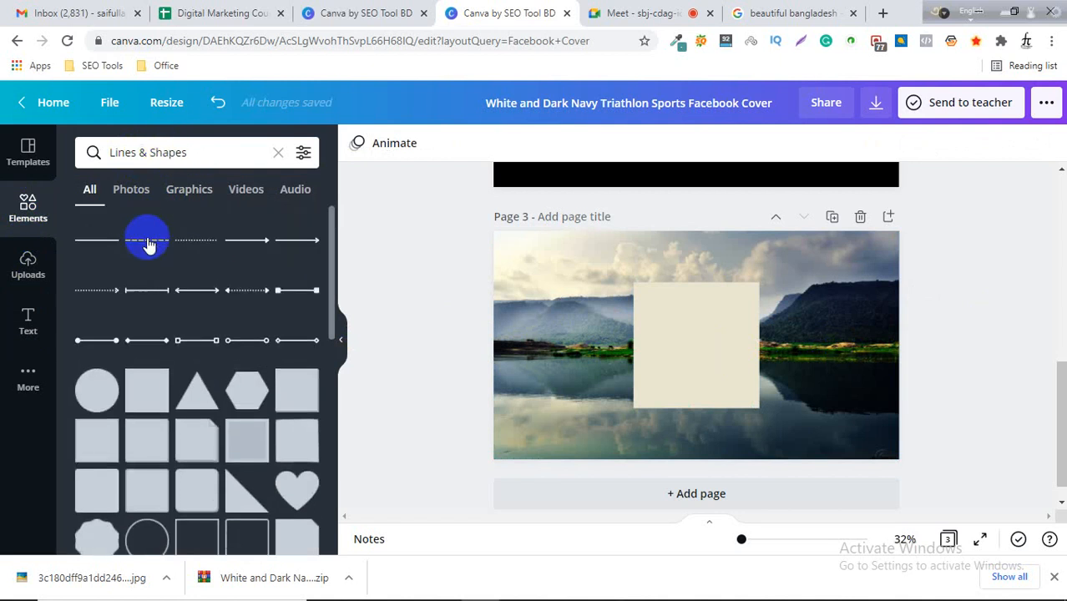
scroll(179, 436, "down", 5)
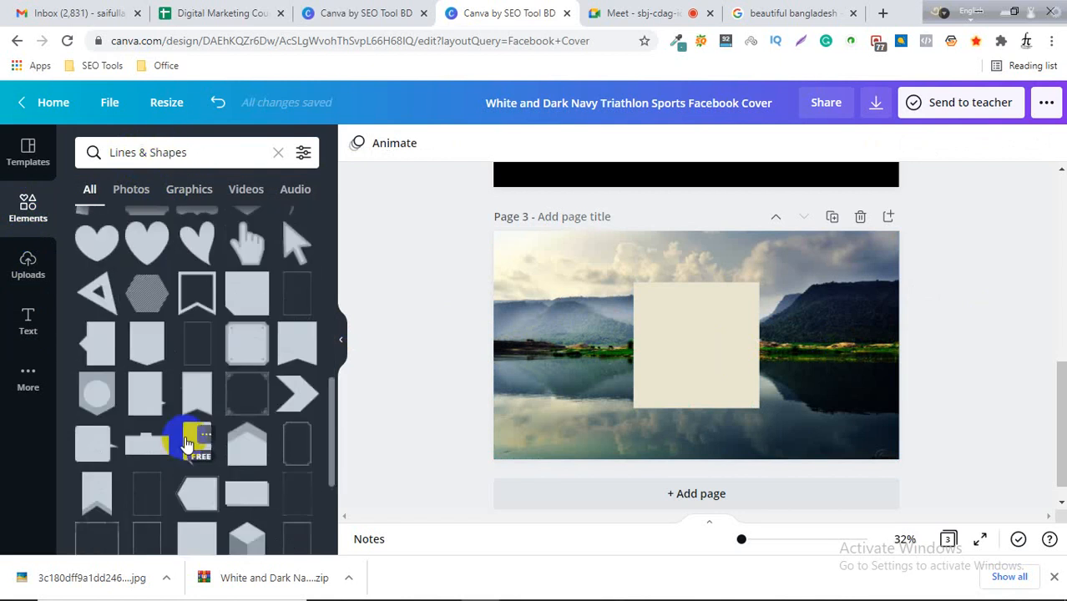
scroll(187, 438, "up", 5)
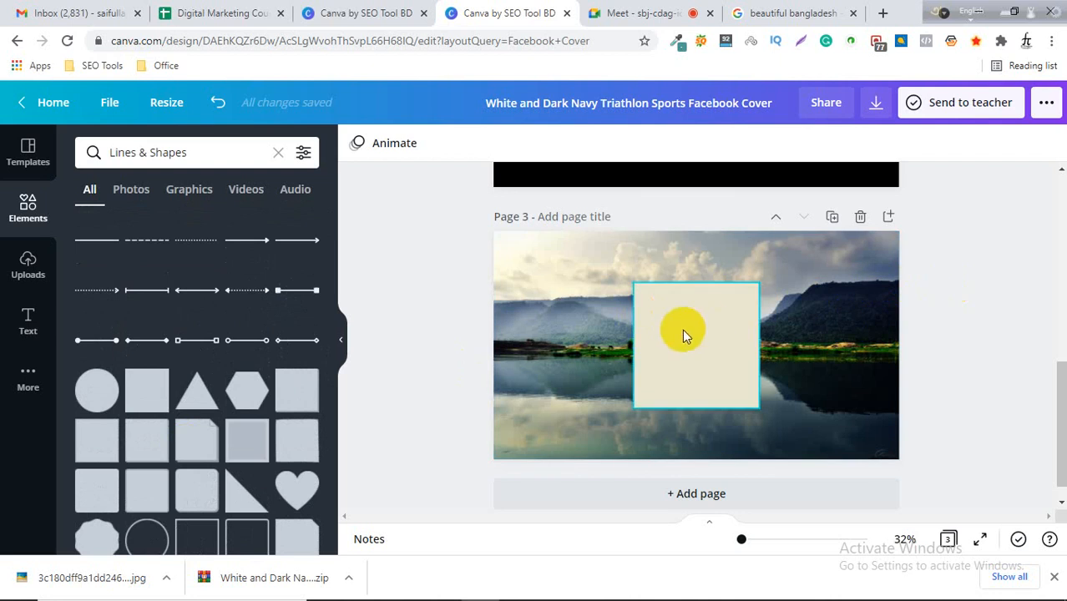
Move and stretch the square so it covers the whole third page.
left_click_drag(682, 329, 541, 277)
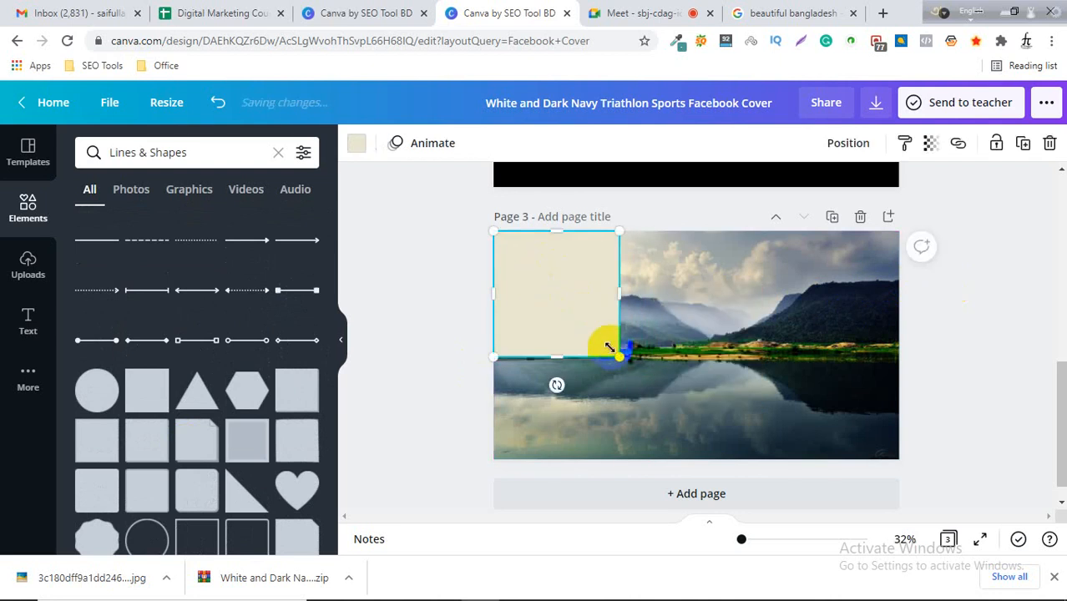
left_click_drag(611, 348, 724, 437)
left_click_drag(721, 344, 896, 335)
left_click(950, 281)
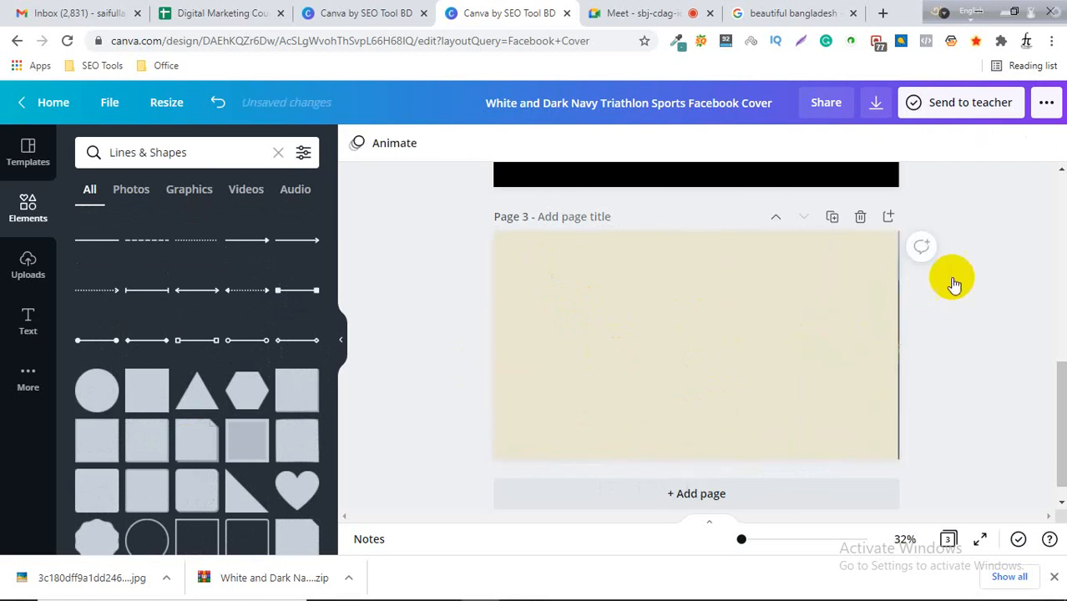
Switch to the Google tab and search images for grameenphone logo.
left_click(793, 12)
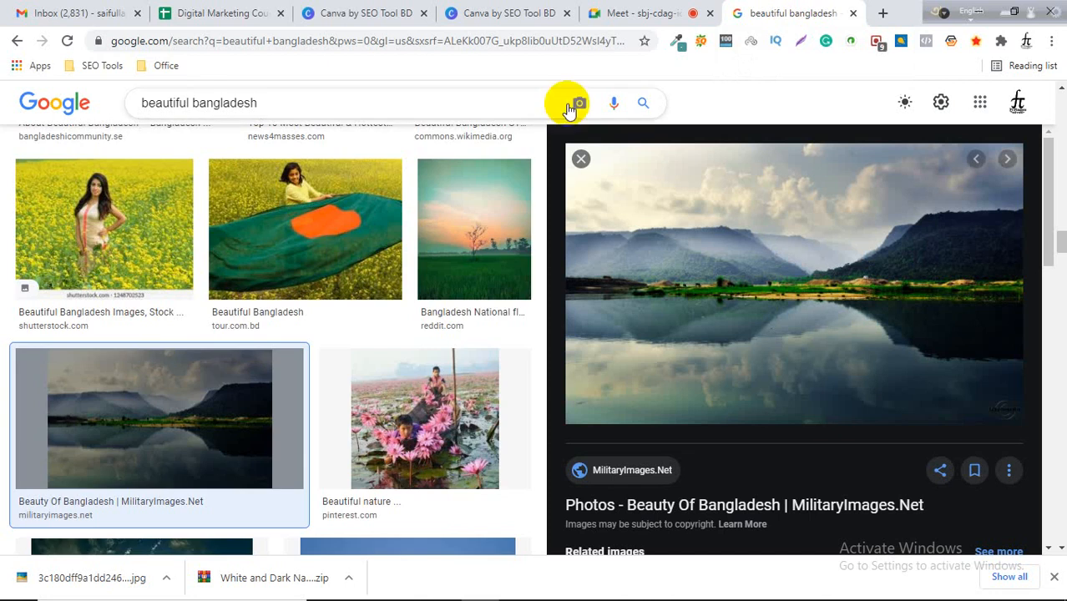
scroll(351, 142, "up", 5)
scroll(353, 150, "up", 4)
left_click_drag(255, 103, 129, 106)
type("grameen")
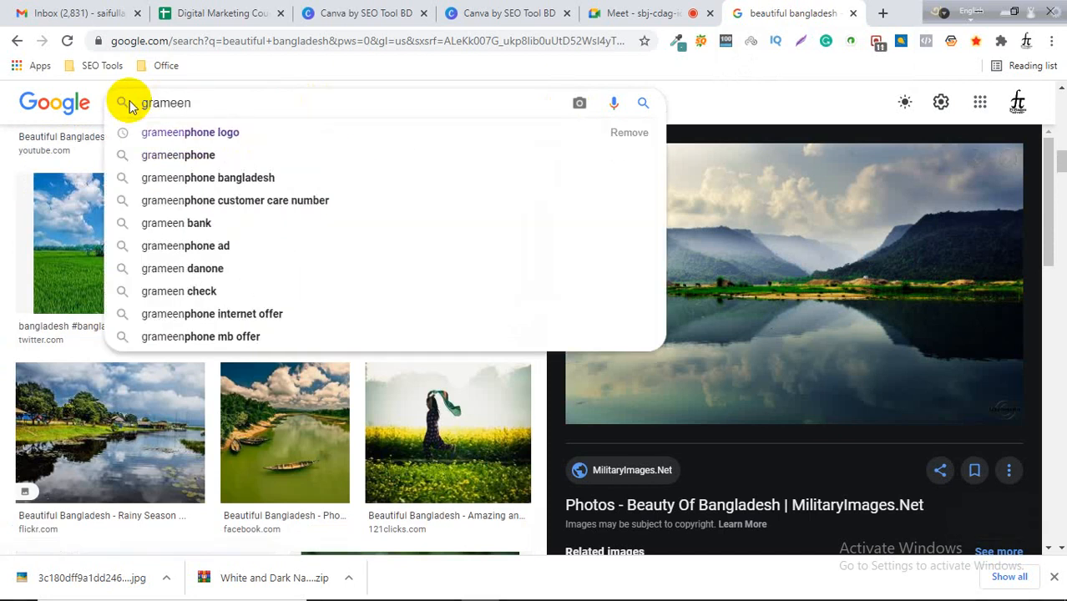
key("Down")
key("Return")
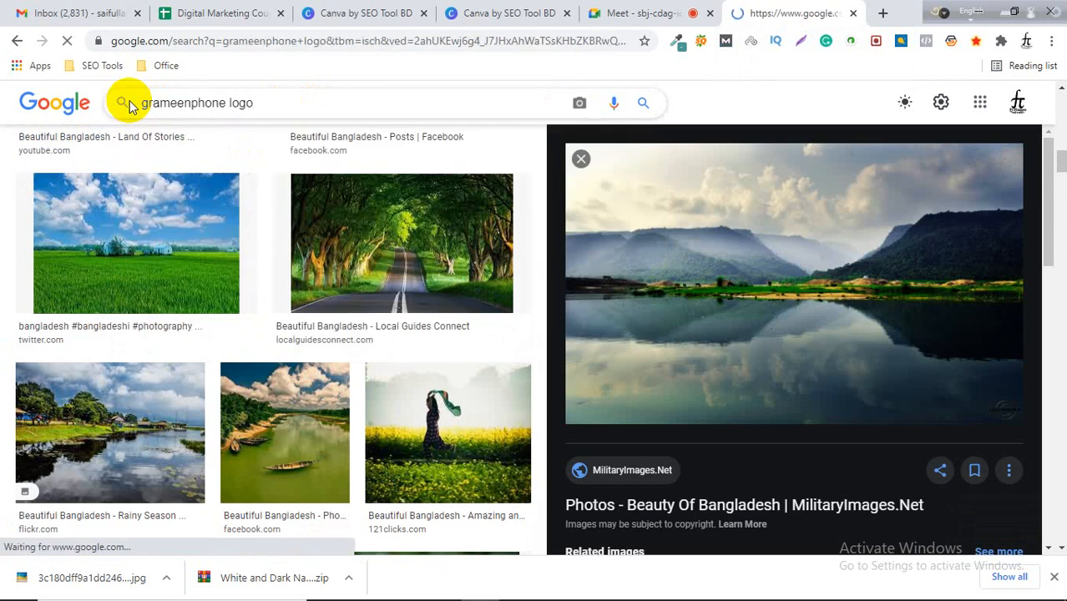
Open the Wikipedia Grameenphone logo image in the preview pane.
scroll(131, 246, "down", 3)
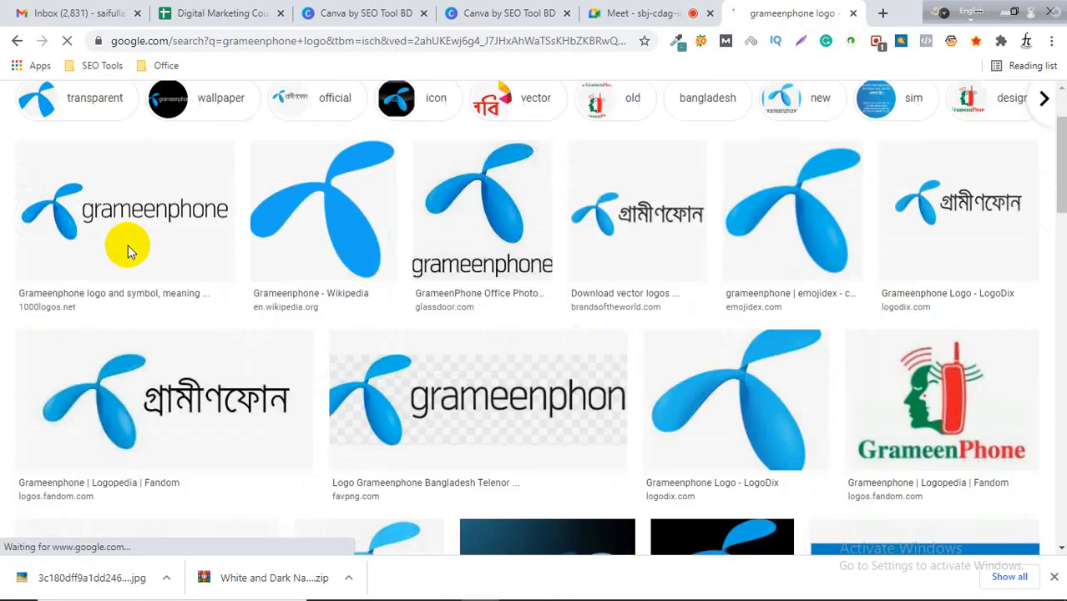
scroll(304, 380, "up", 6)
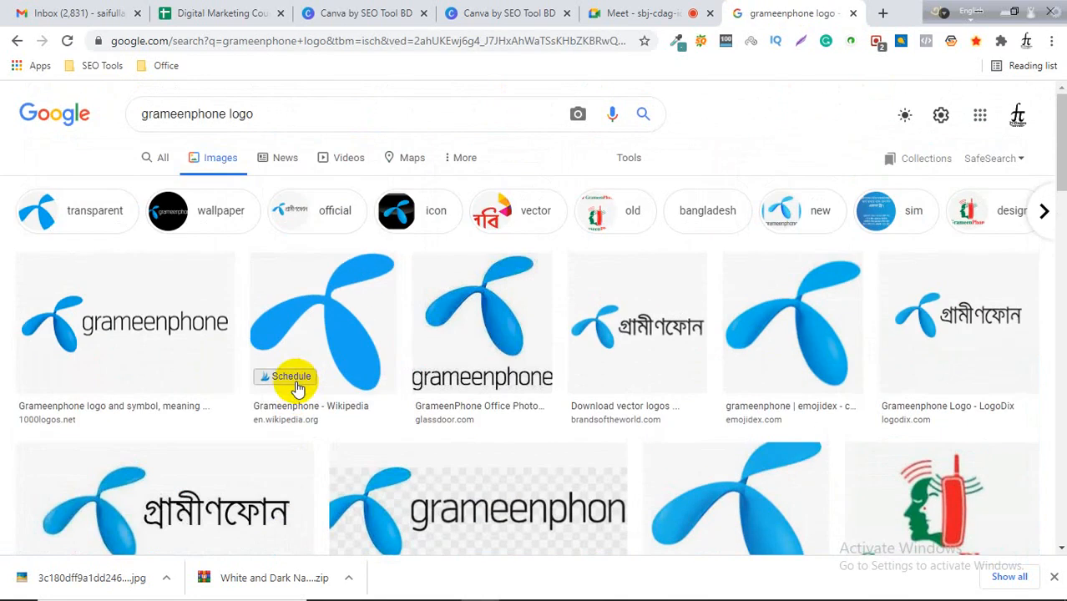
left_click(338, 321)
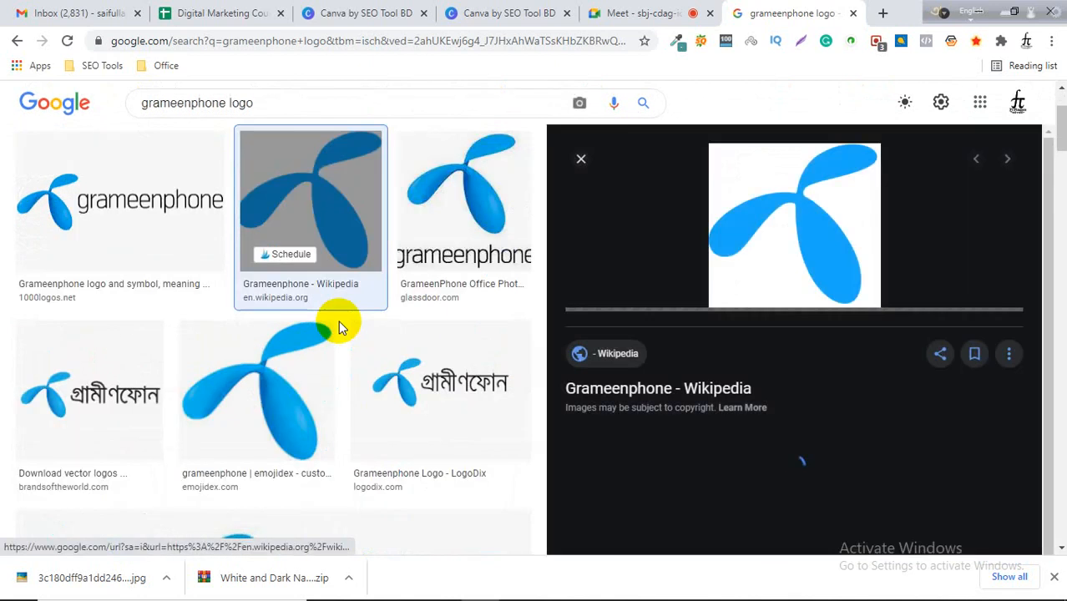
left_click(833, 258)
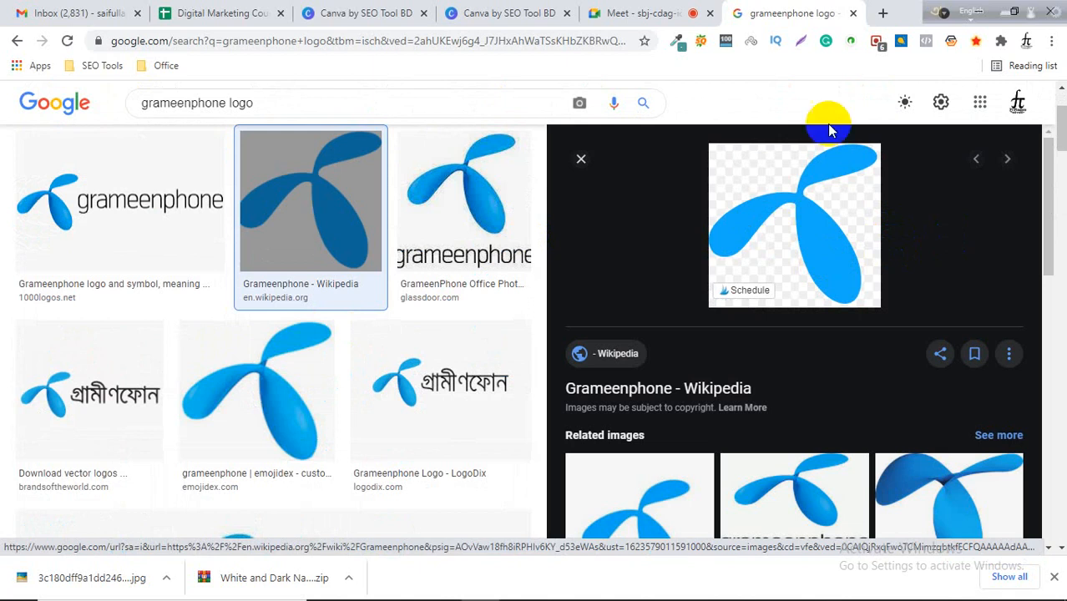
Search for colorzilla chrome in a new browser tab.
left_click(883, 14)
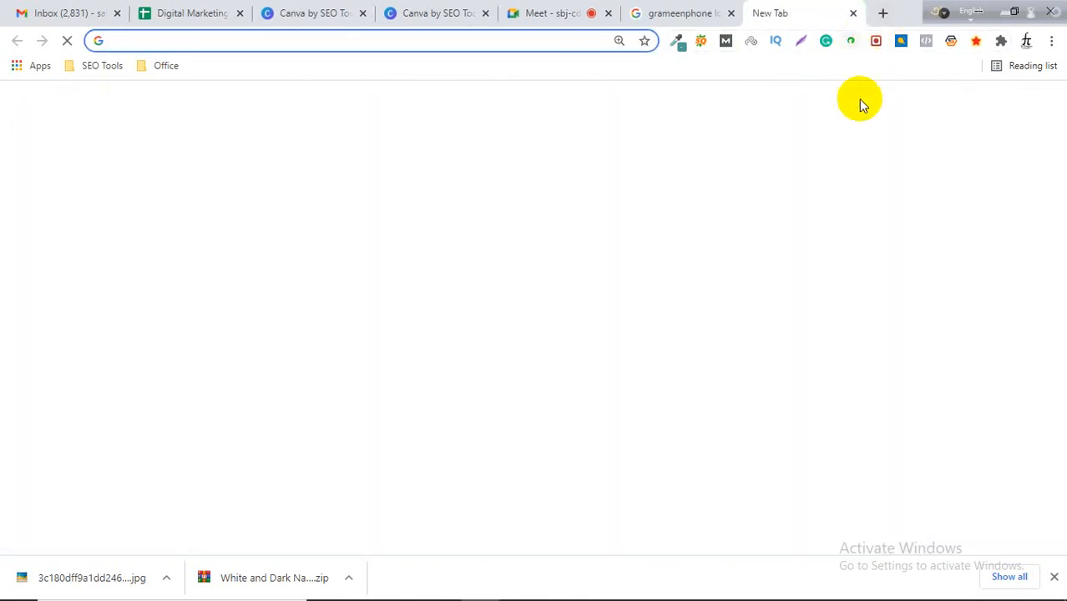
type("col")
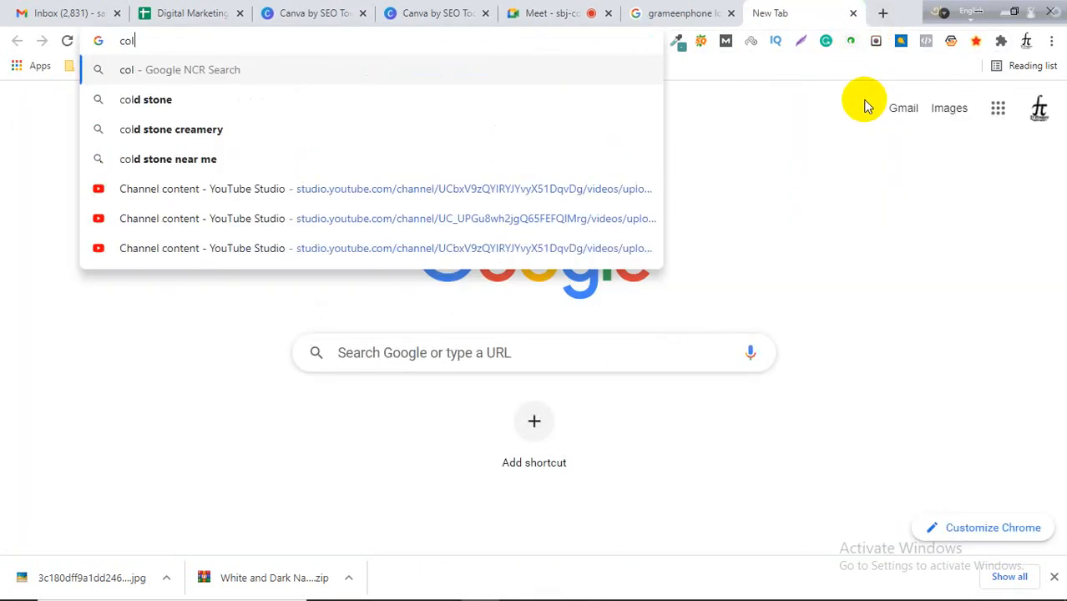
type("orzilla")
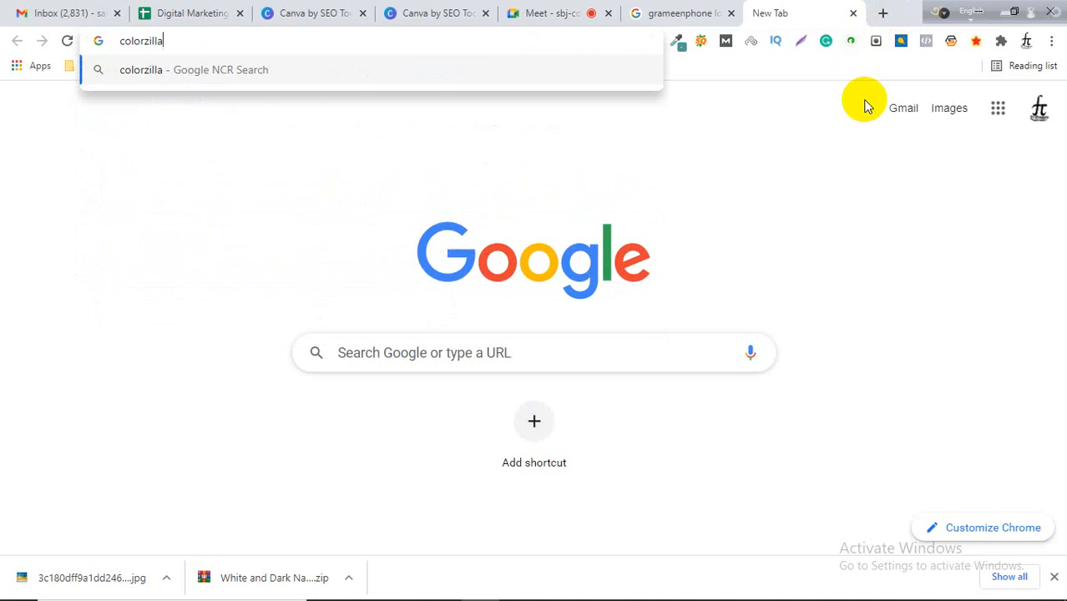
type(" chrome")
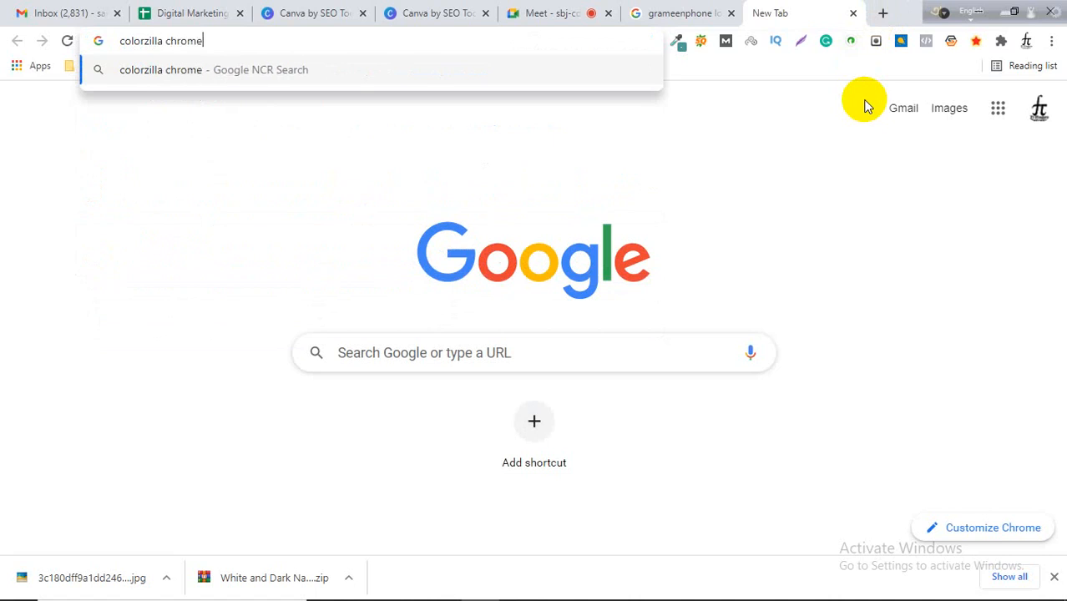
key("Return")
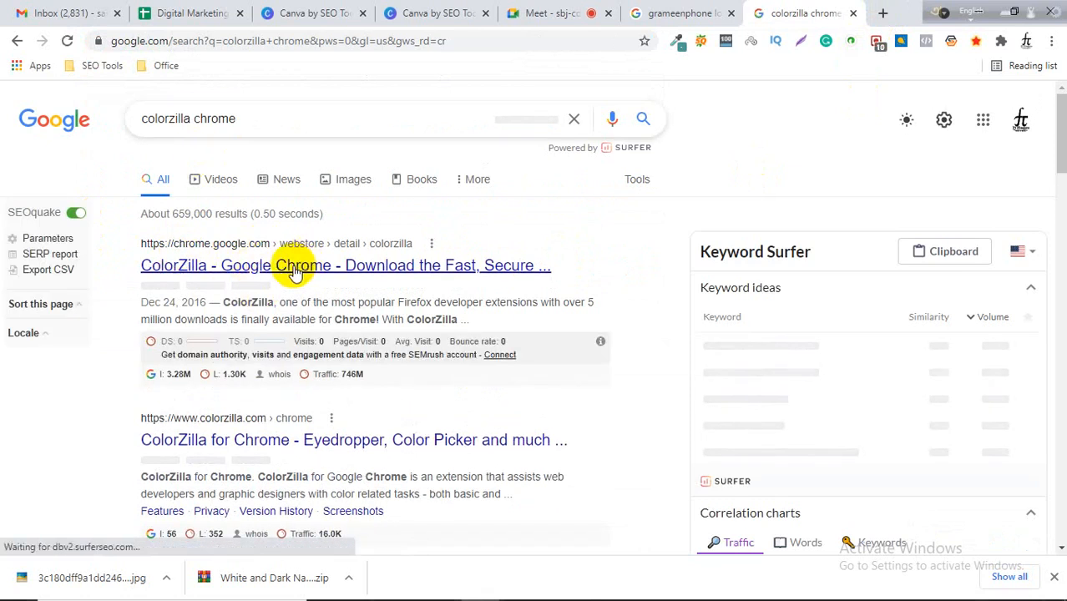
Sample the logo's blue colour with the ColorZilla eyedropper on the Grameenphone preview.
left_click(667, 10)
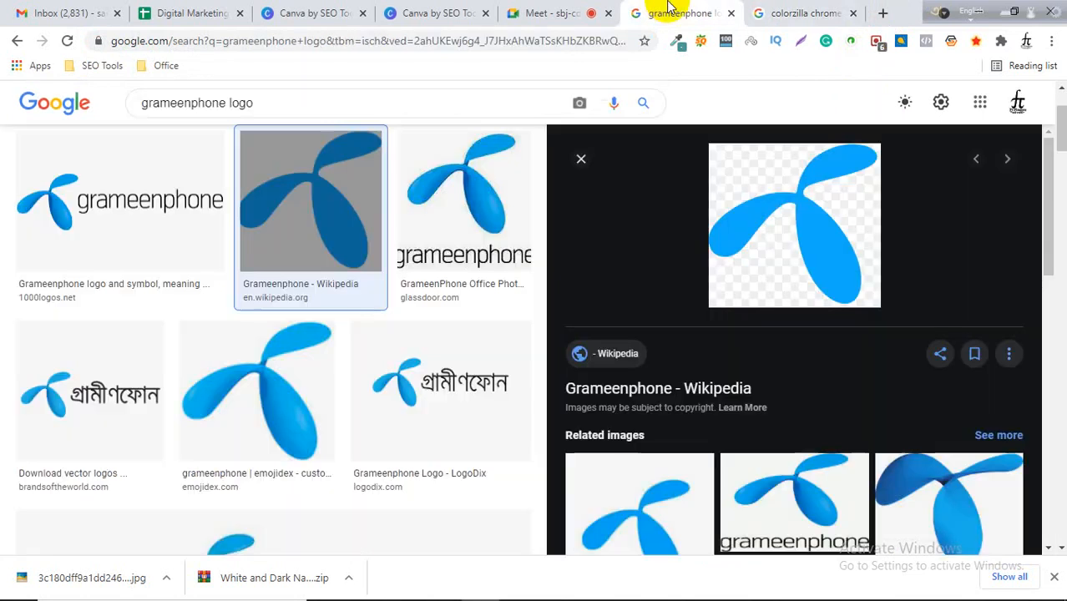
left_click(678, 41)
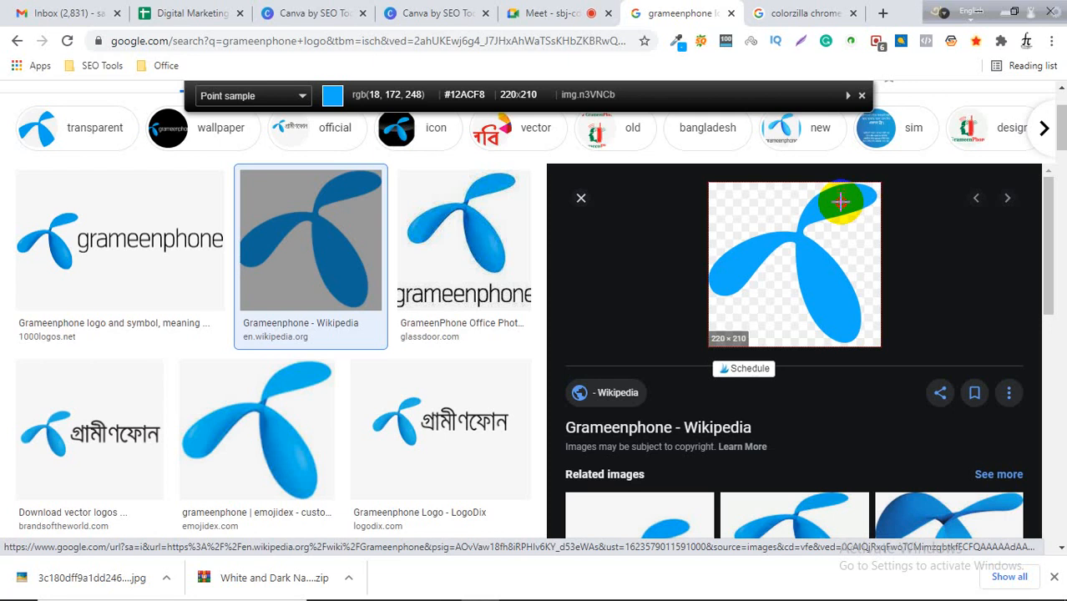
left_click(840, 201)
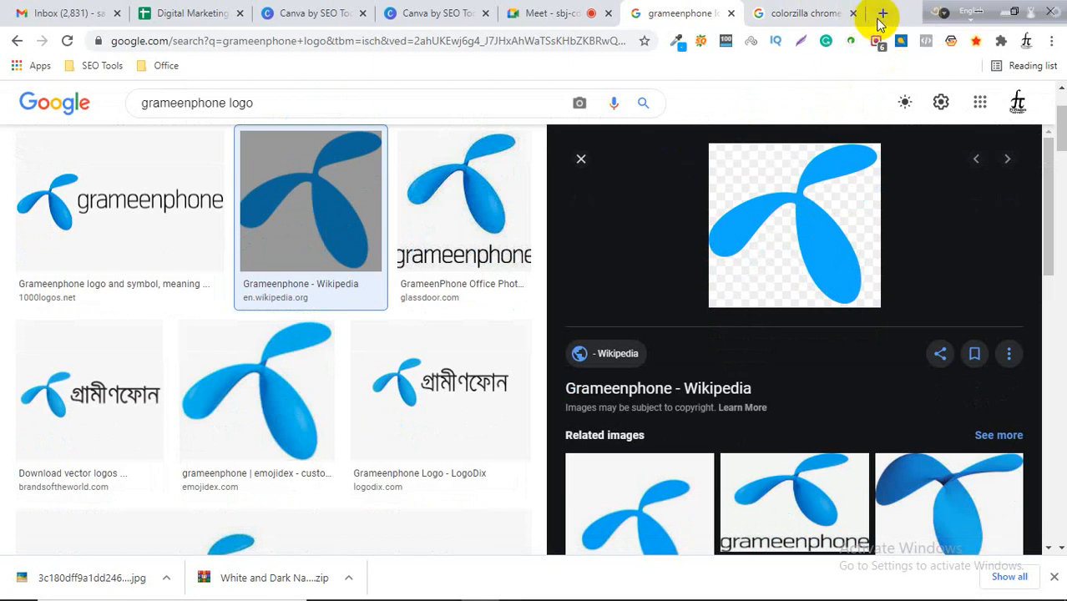
Paste the sampled colour code #12ACF8 into a new tab's address bar and cut it back to the clipboard.
left_click(885, 13)
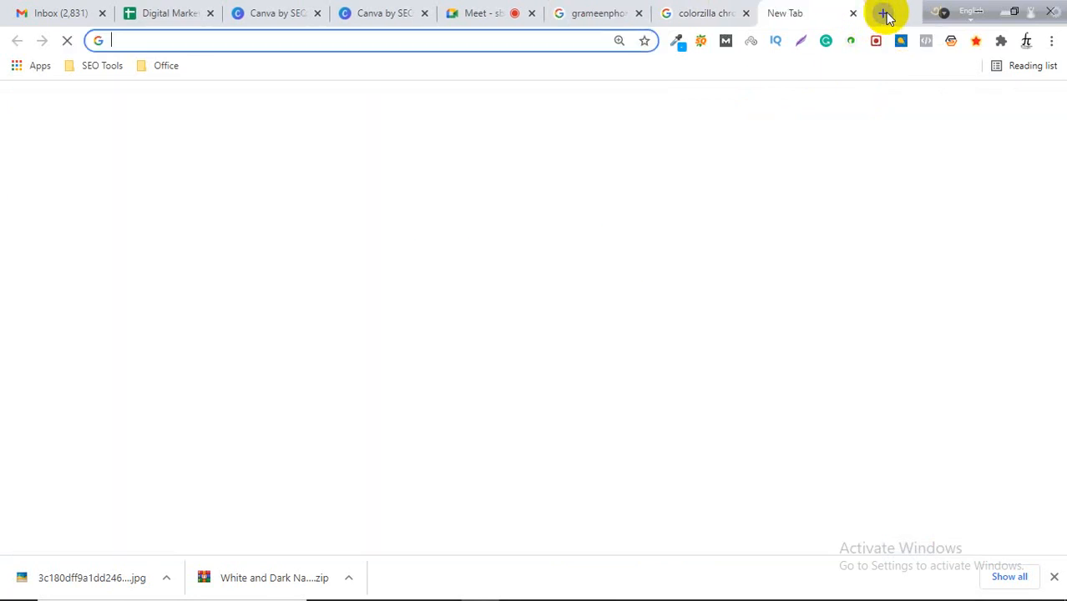
key("ctrl+v")
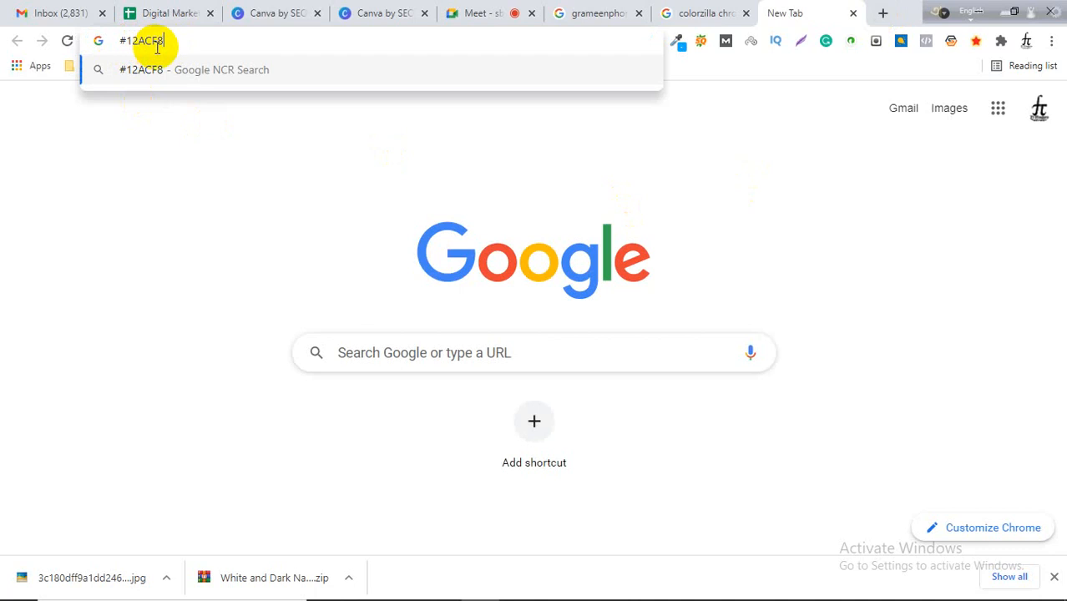
left_click_drag(176, 40, 123, 41)
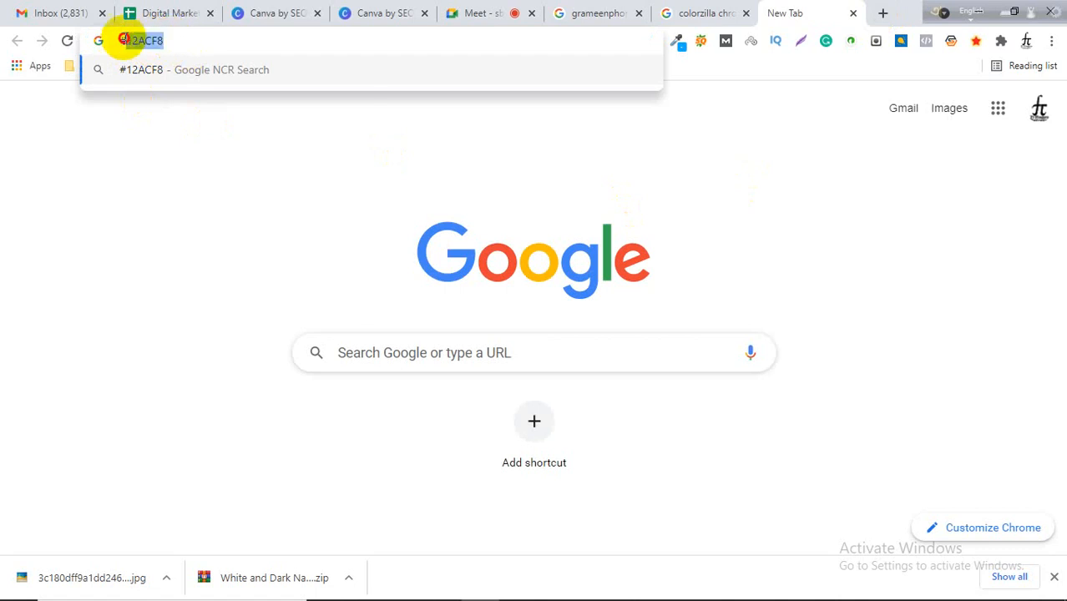
right_click(130, 42)
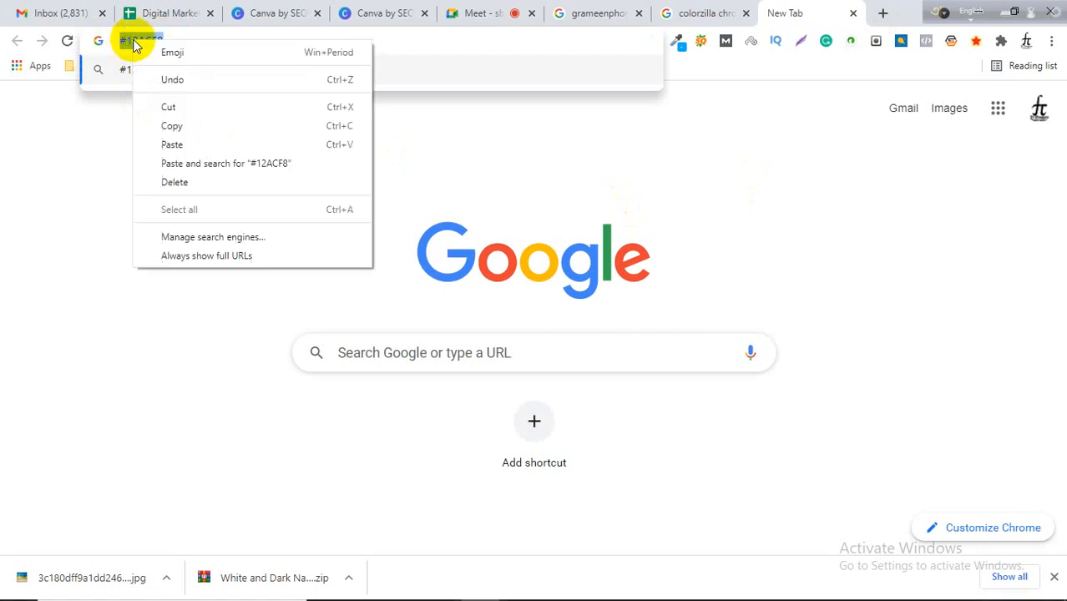
left_click(172, 108)
Back in the design, add #12ACF8 as a new colour and apply it to the element covering page 3.
left_click(380, 13)
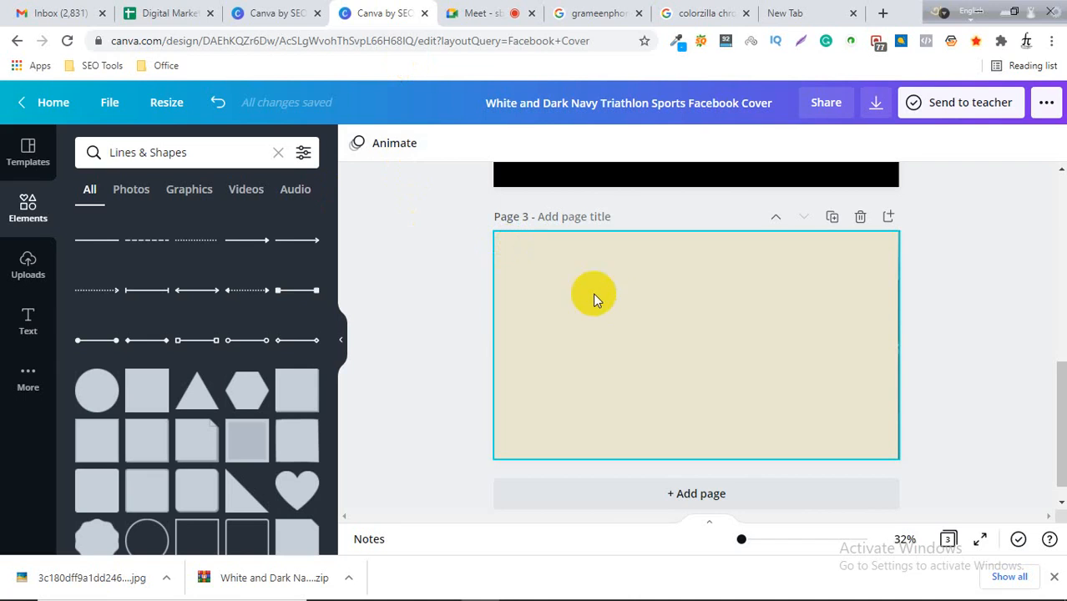
left_click(661, 313)
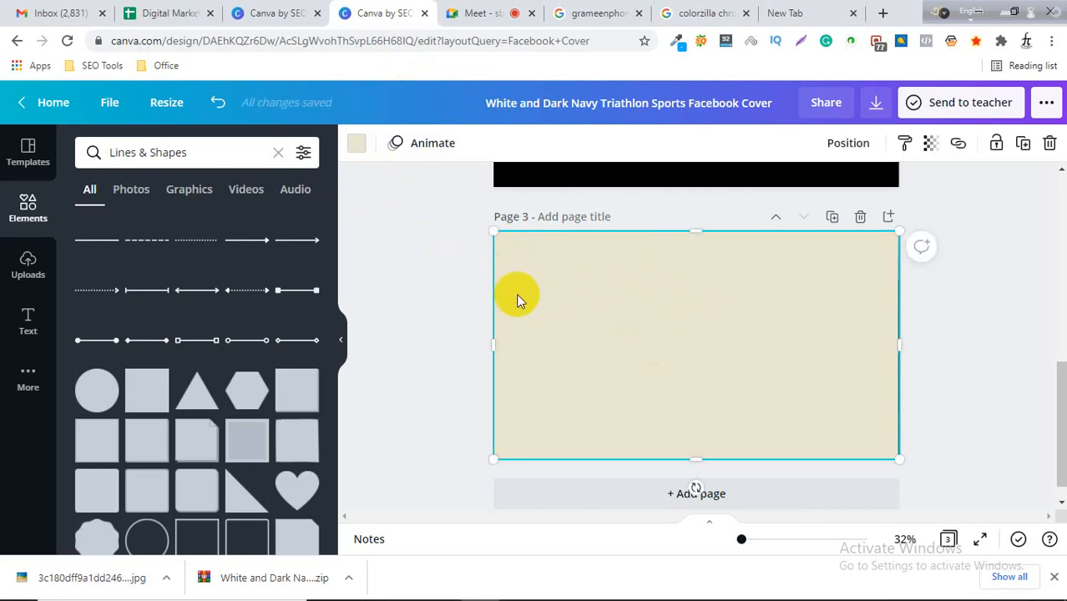
left_click(545, 300)
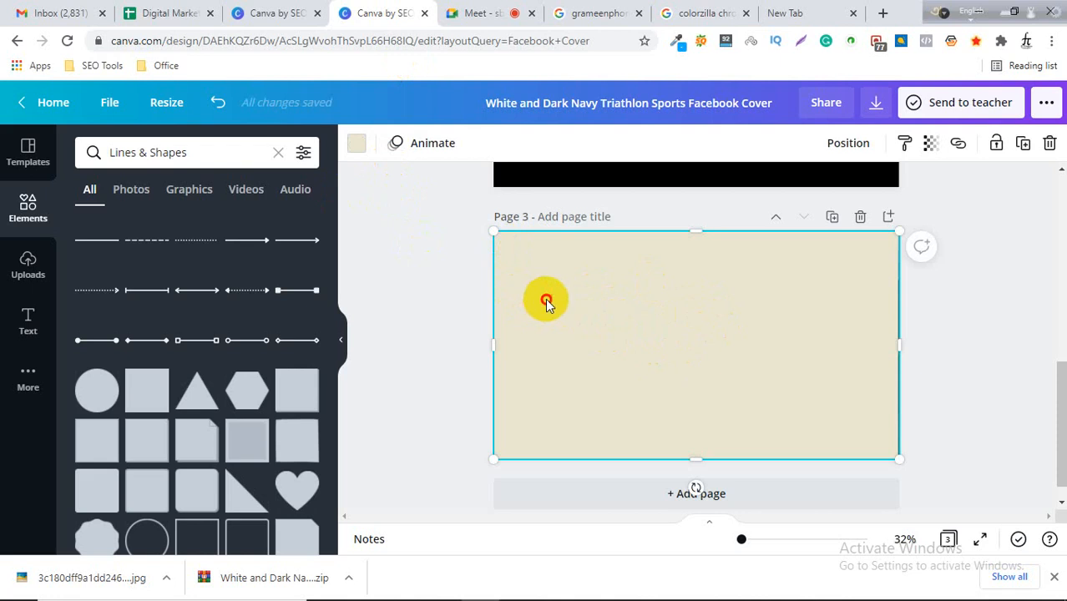
left_click(357, 146)
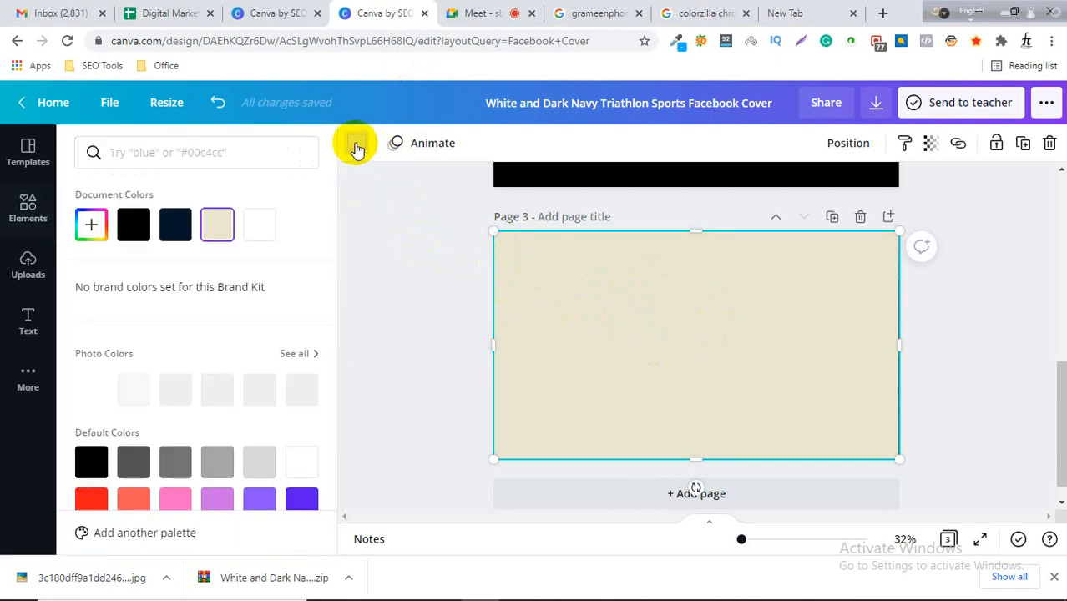
left_click(90, 226)
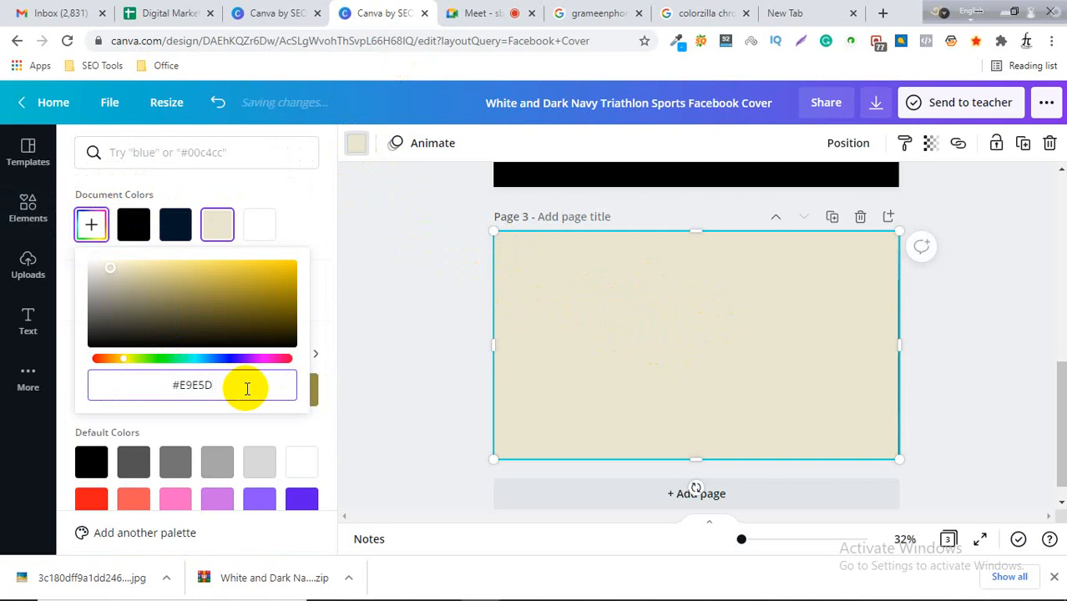
type("#12ACF8")
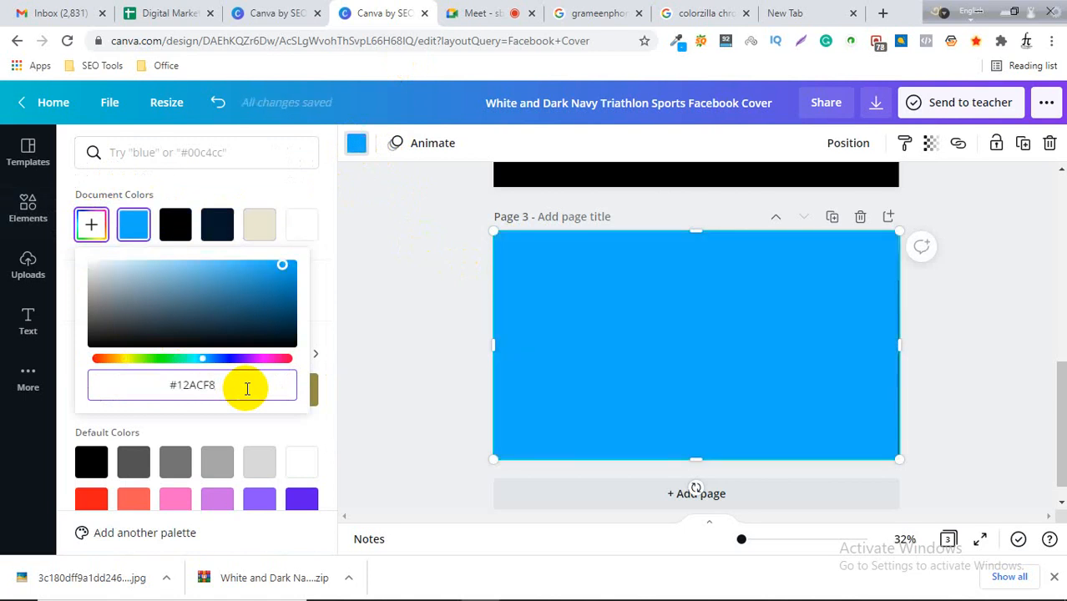
left_click(728, 358)
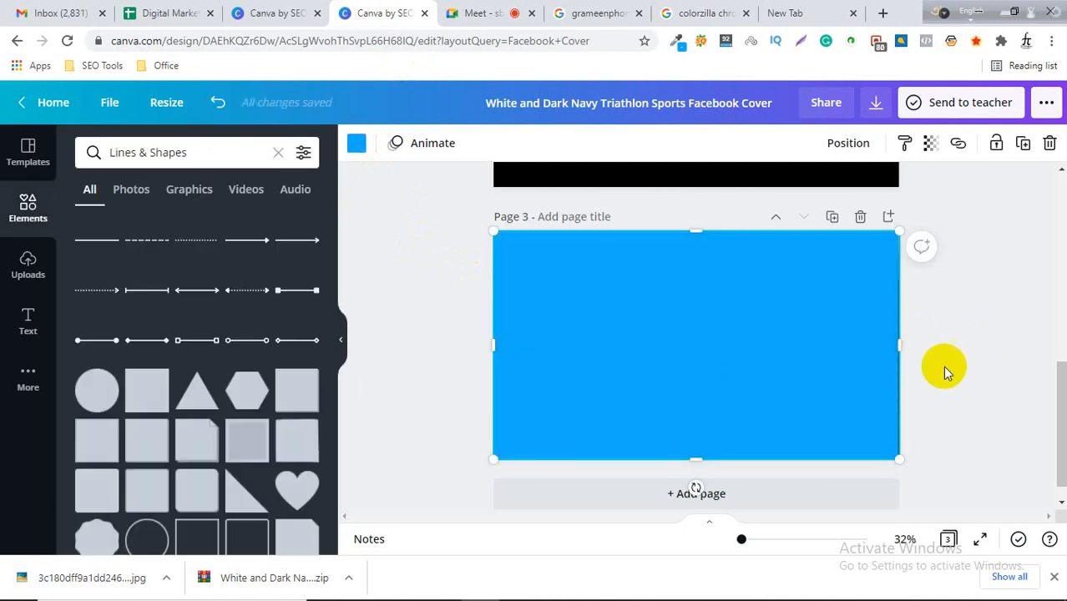
Set the blue colour layer's transparency to 35 so the landscape photo shows through.
left_click(874, 364)
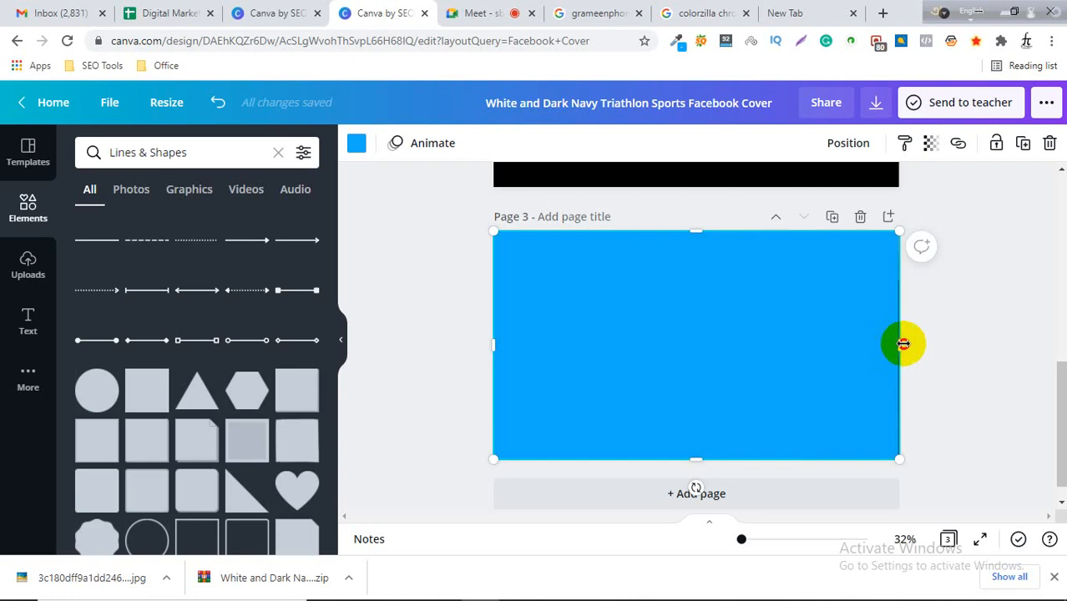
left_click_drag(903, 344, 903, 344)
left_click(963, 330)
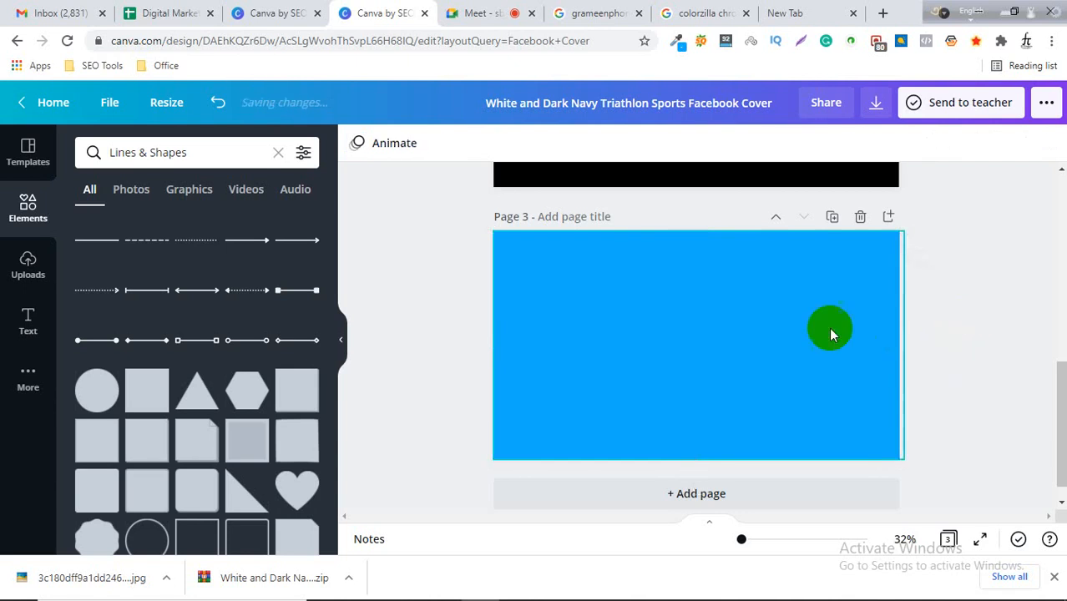
left_click(734, 316)
left_click(968, 336)
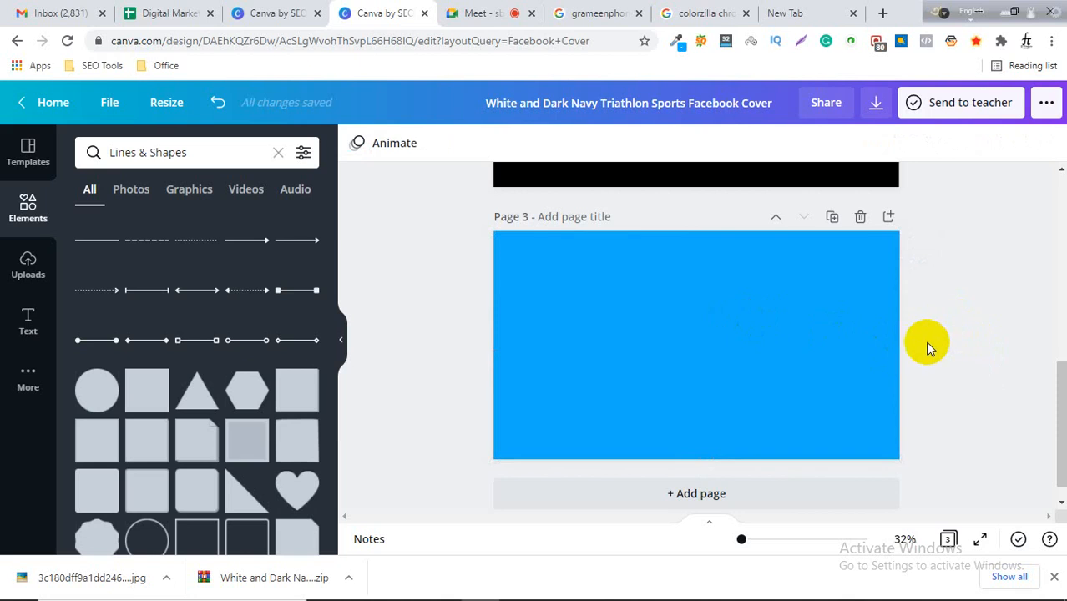
left_click(705, 312)
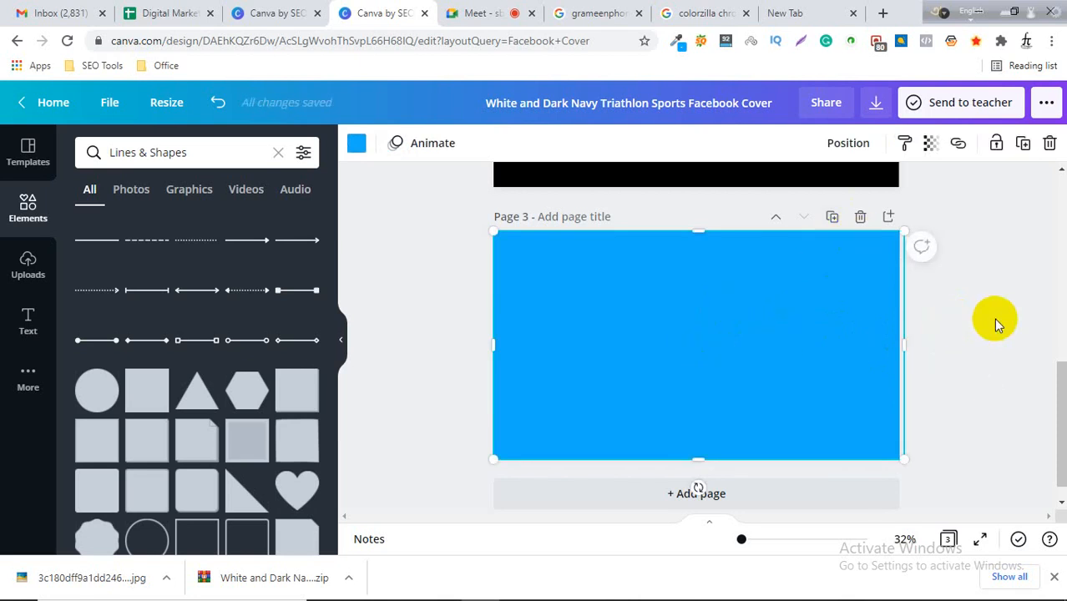
left_click(775, 332)
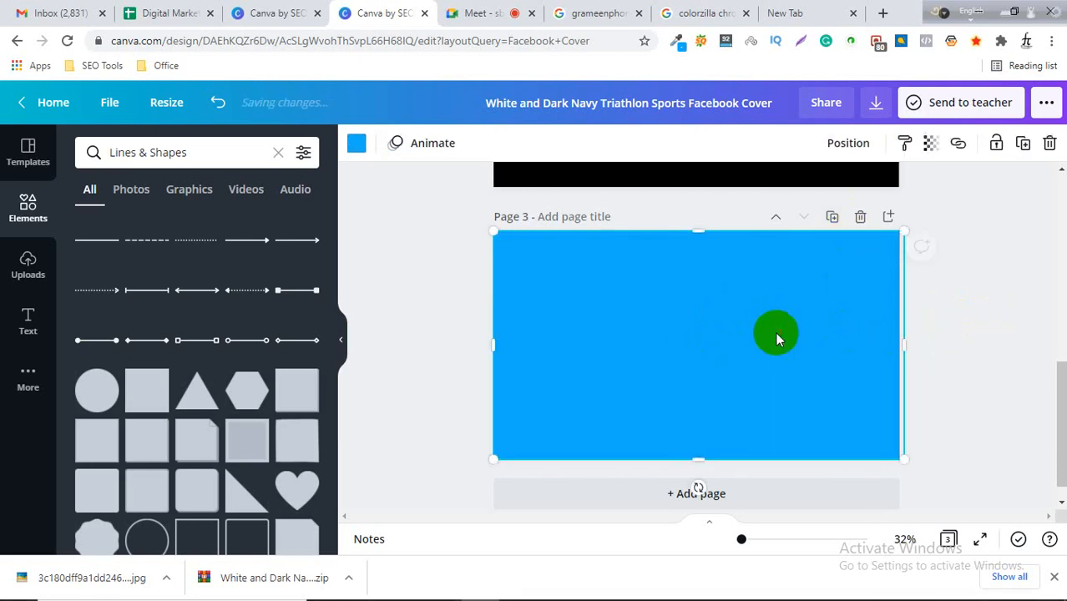
left_click(931, 146)
left_click_drag(874, 191, 815, 197)
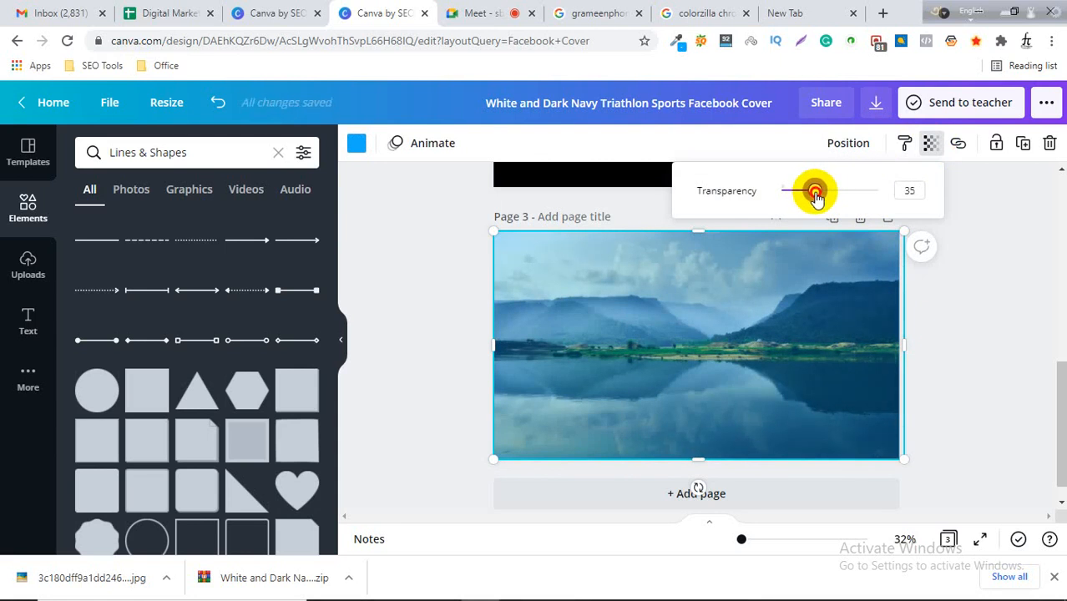
mouse_move(814, 193)
left_mouse_down()
mouse_move(830, 190)
mouse_move(817, 195)
left_mouse_up()
Shift the blue layer lower on page 3 and select the landscape photo.
left_click(29, 203)
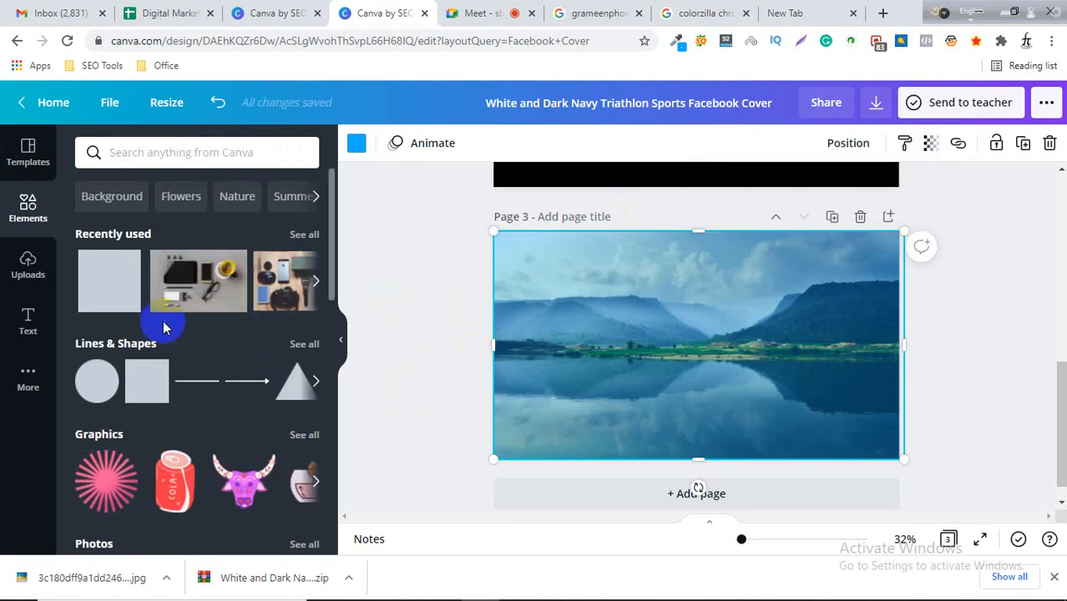
left_click_drag(648, 333, 641, 448)
left_click(667, 302)
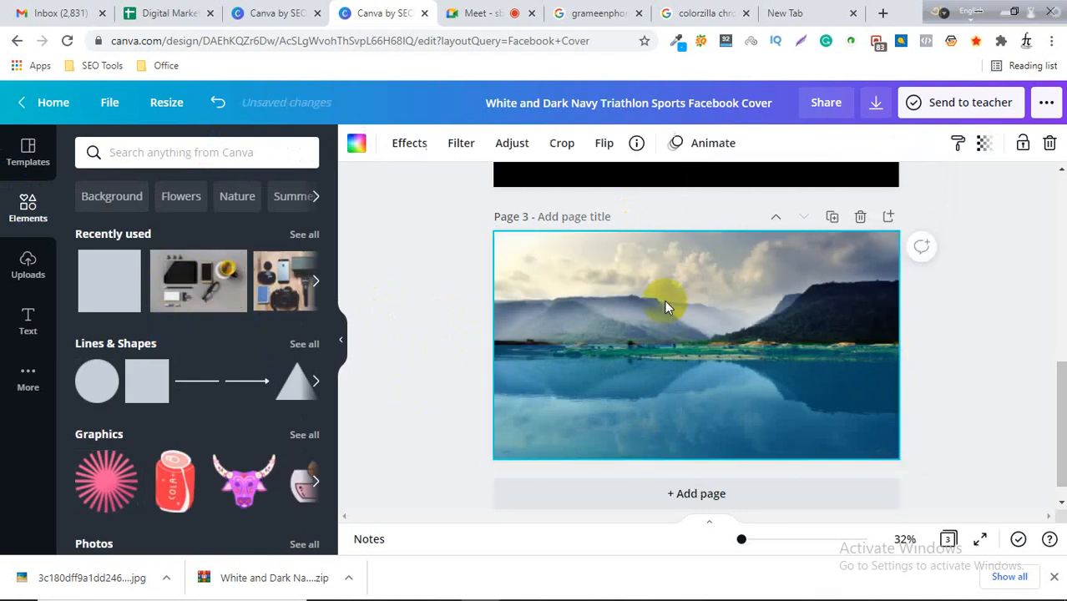
Switch to the Google images tab and search for bangladesh.
left_click(795, 10)
left_click(592, 10)
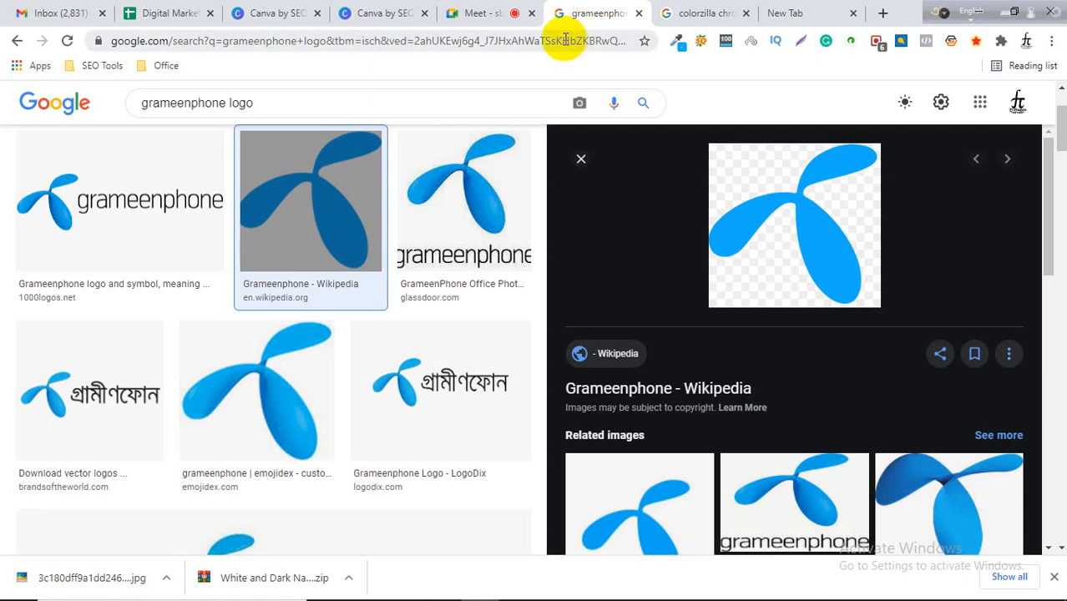
scroll(274, 124, "up", 2)
left_click_drag(297, 115, 105, 95)
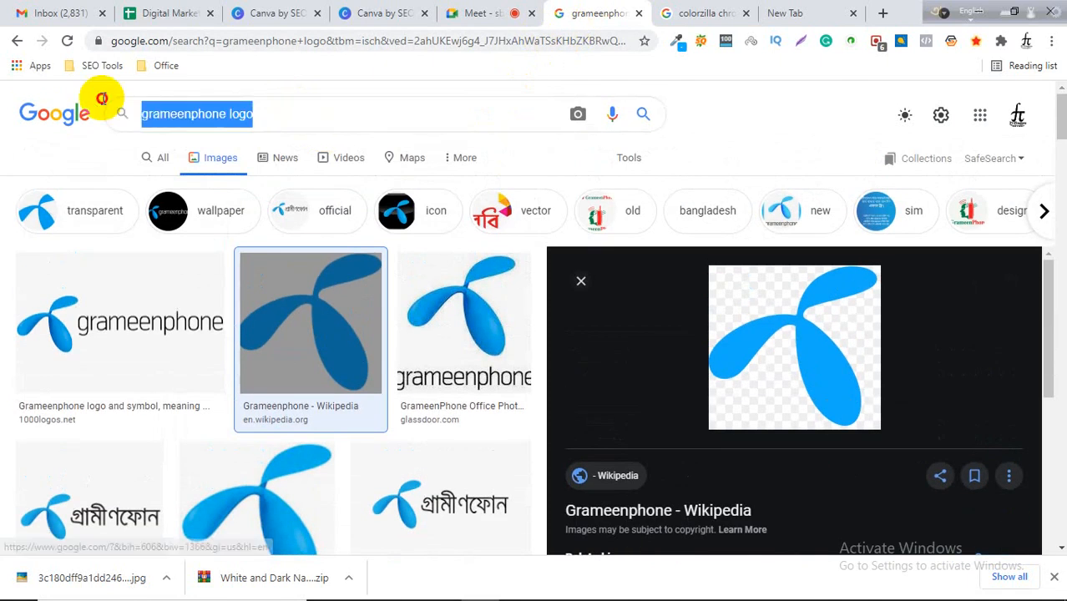
type("bangl")
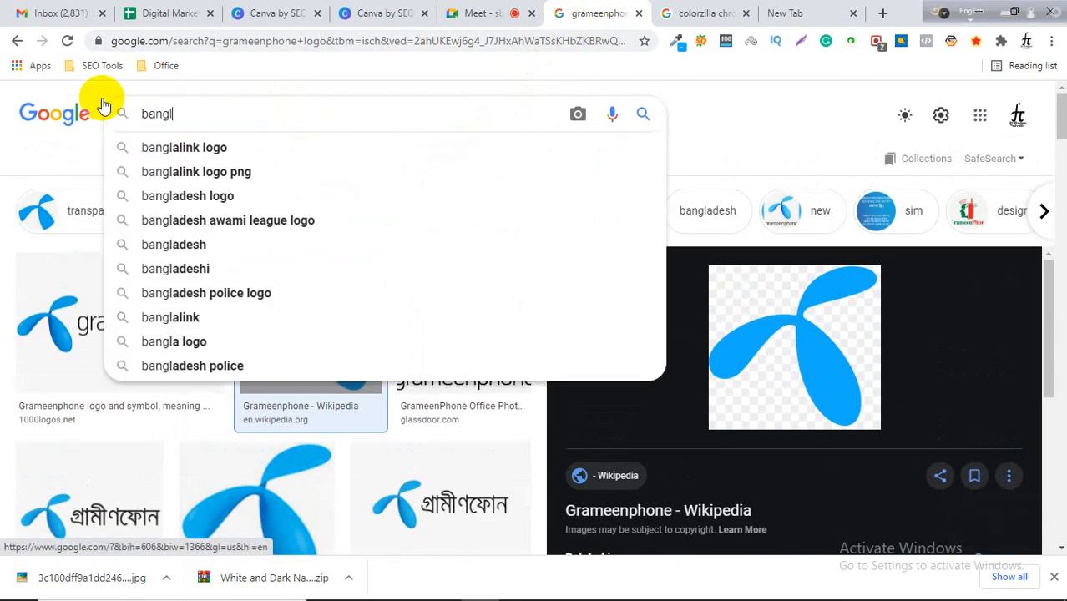
type("adesh")
key("Return")
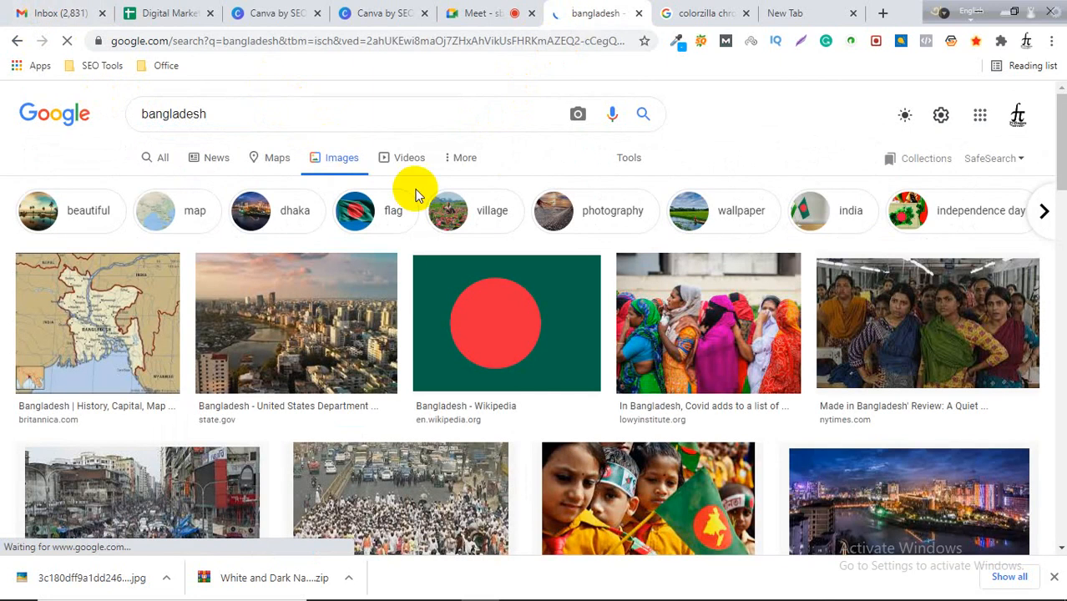
Open the Dhaka city skyline image preview and save it as Bangladesh.webp on the Desktop.
left_click(330, 333)
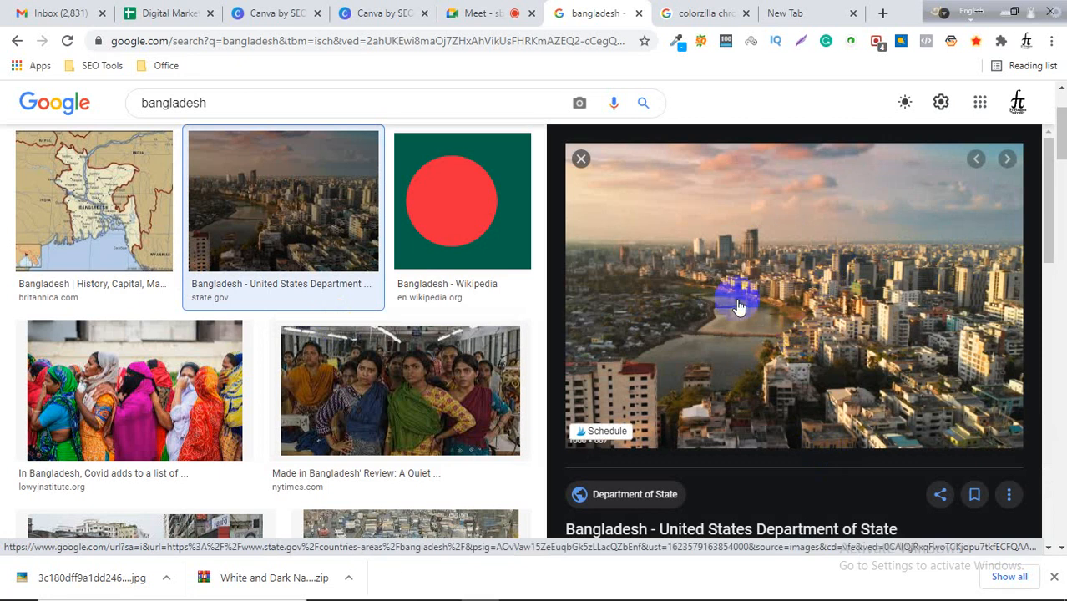
right_click(727, 277)
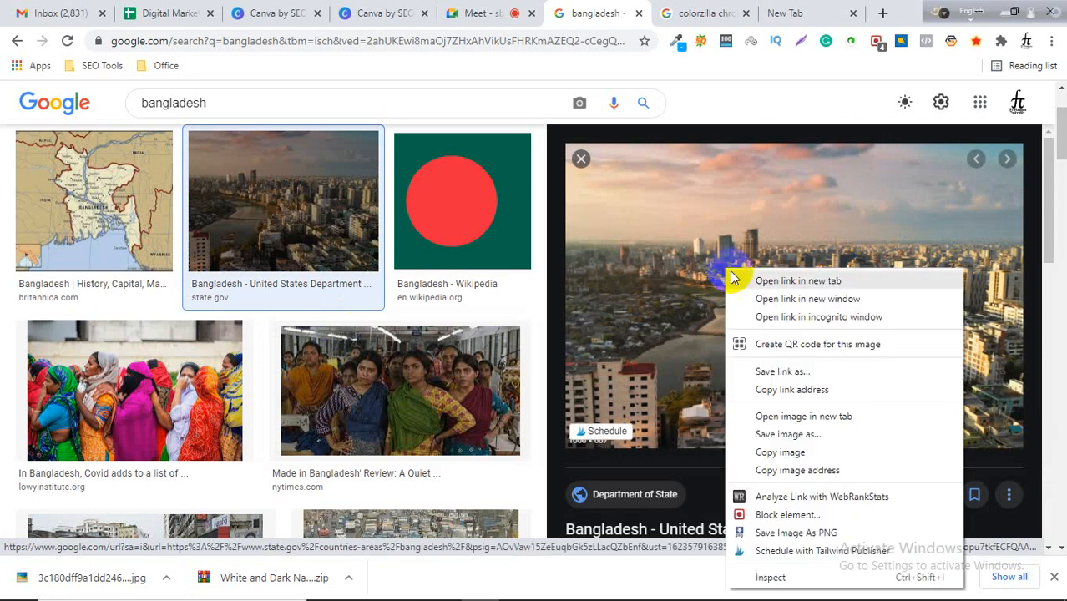
left_click(799, 437)
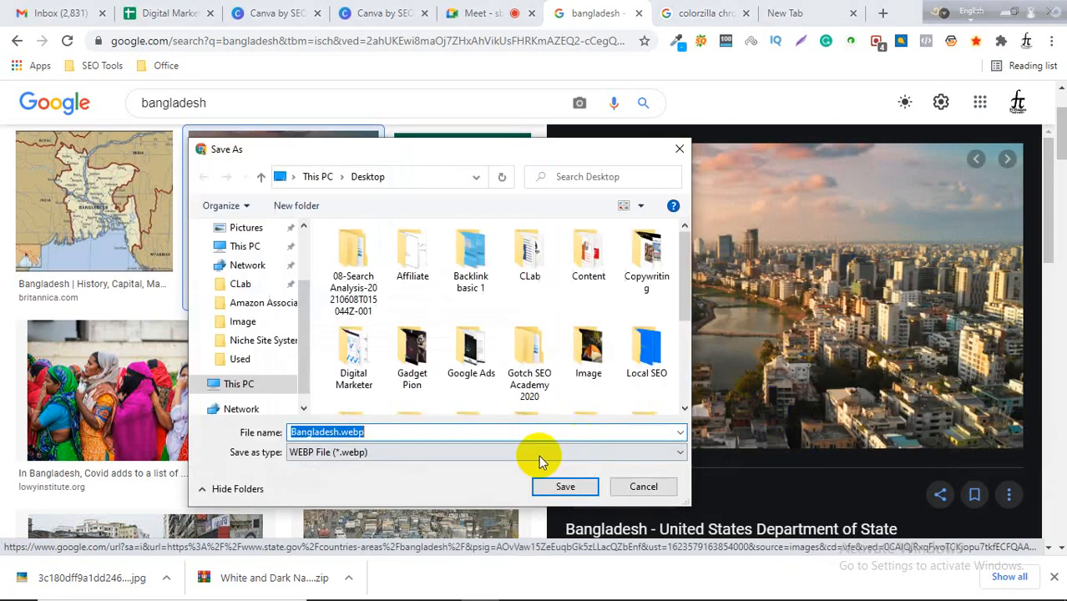
left_click(582, 492)
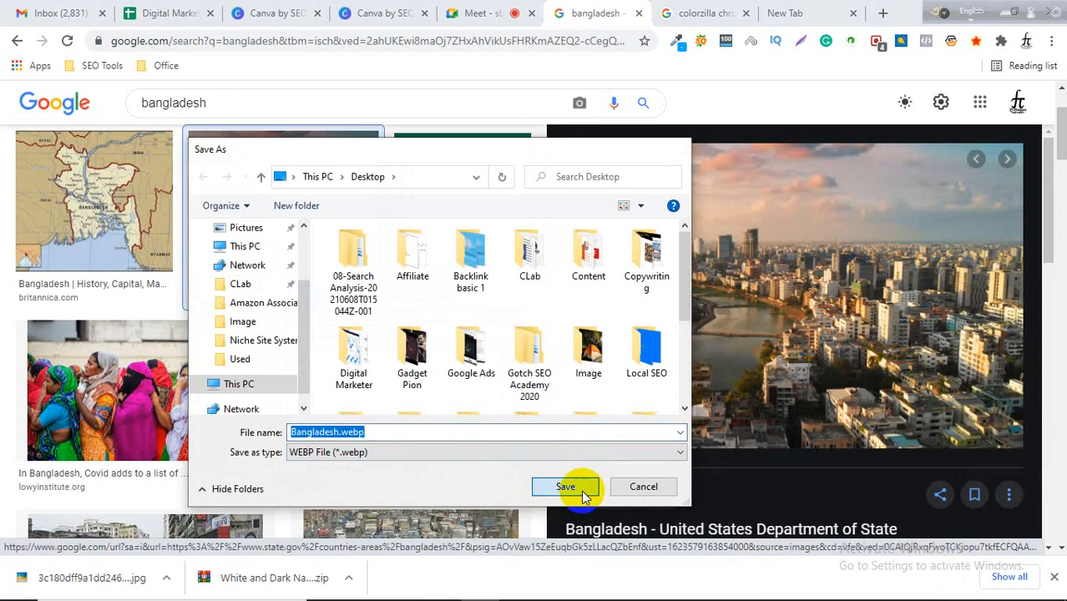
Browse the Google image results for Bangladesh, previewing the night skyline photo.
scroll(768, 321, "down", 1)
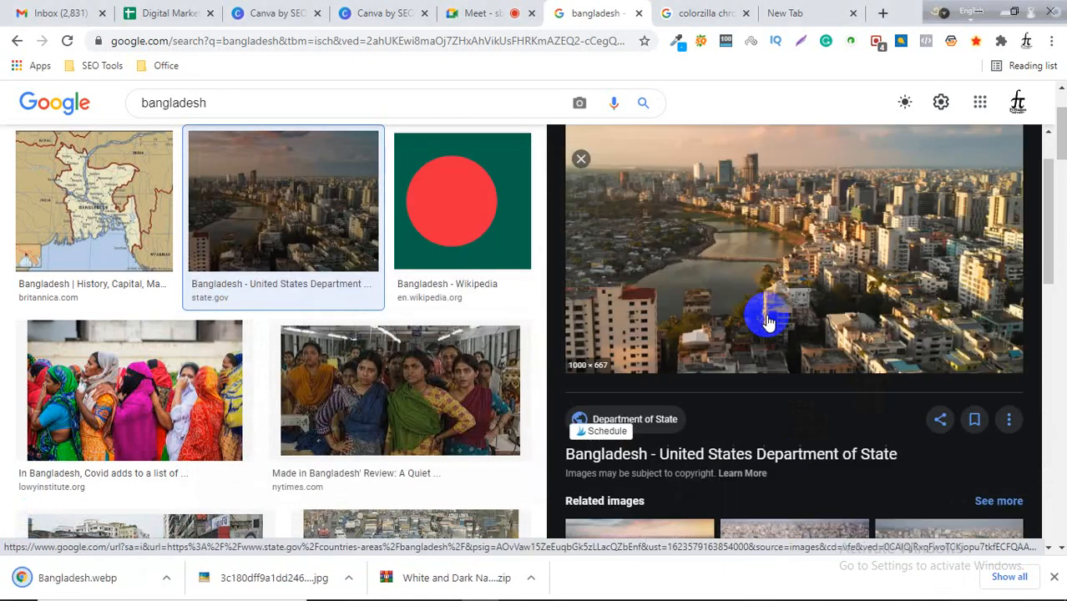
scroll(768, 322, "down", 3)
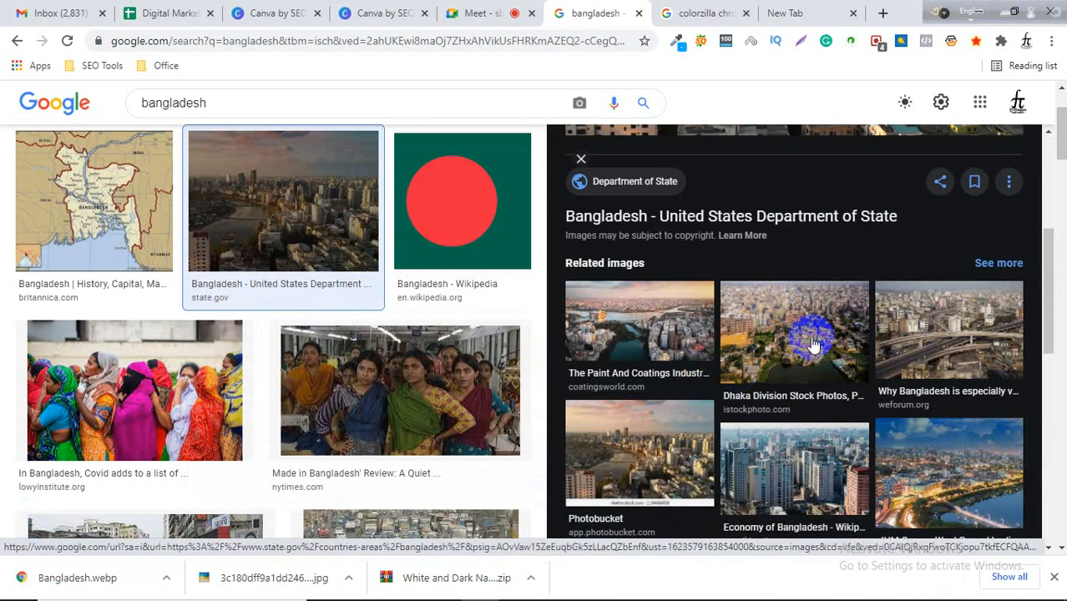
scroll(906, 359, "down", 3)
scroll(885, 367, "up", 1)
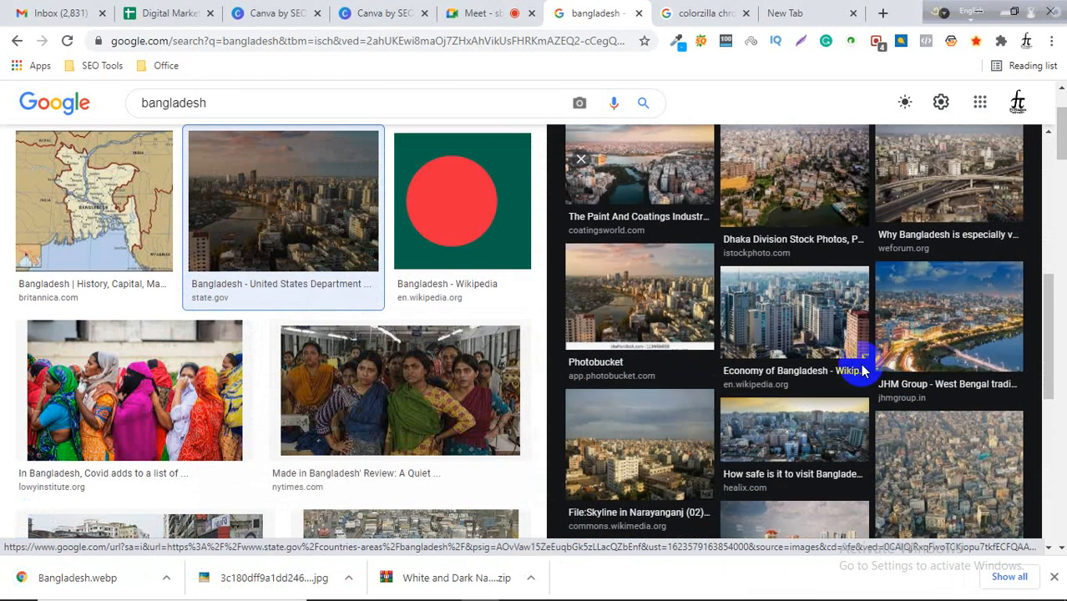
scroll(359, 376, "down", 3)
scroll(371, 376, "down", 2)
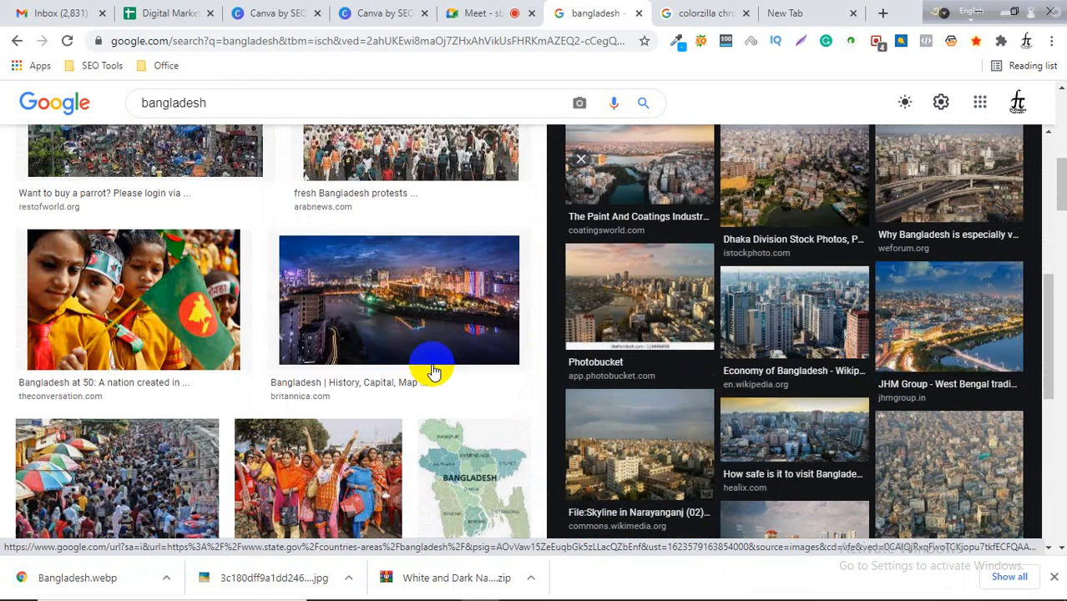
left_click(432, 319)
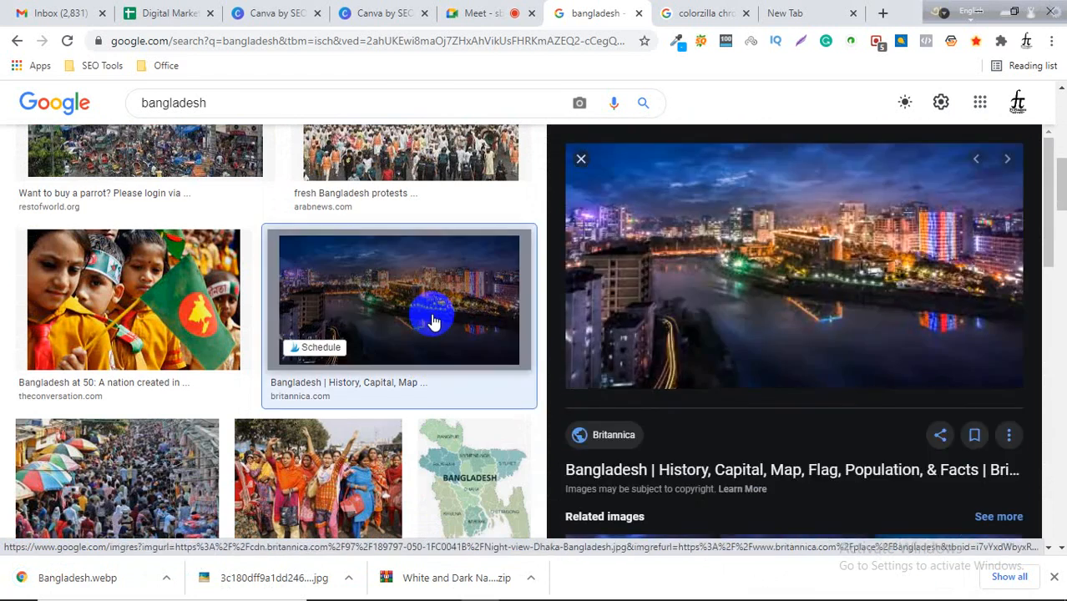
scroll(648, 305, "down", 4)
scroll(242, 418, "down", 7)
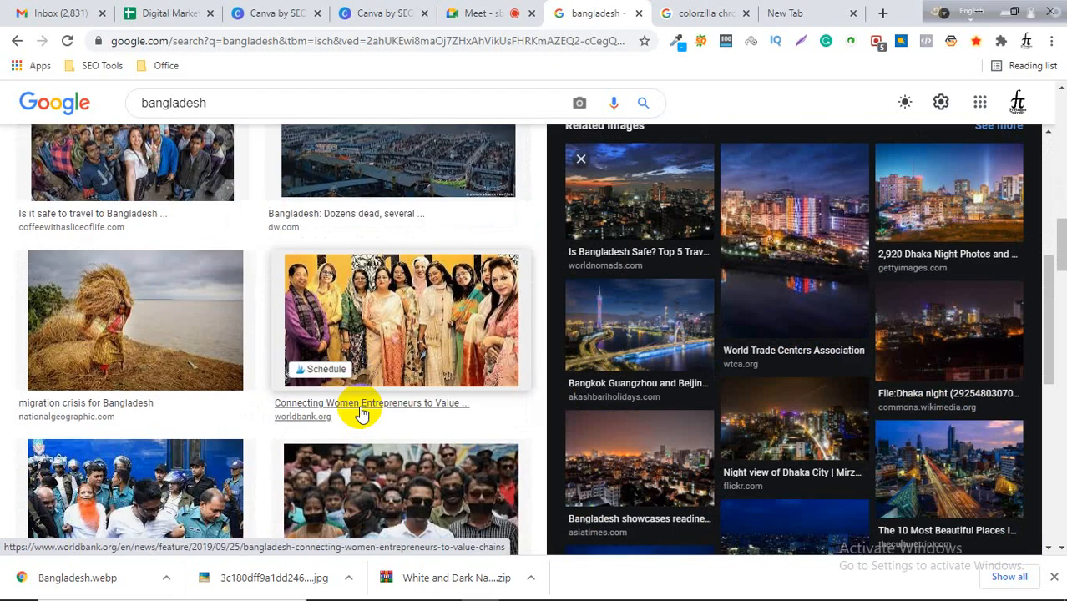
scroll(360, 414, "down", 5)
scroll(359, 409, "up", 11)
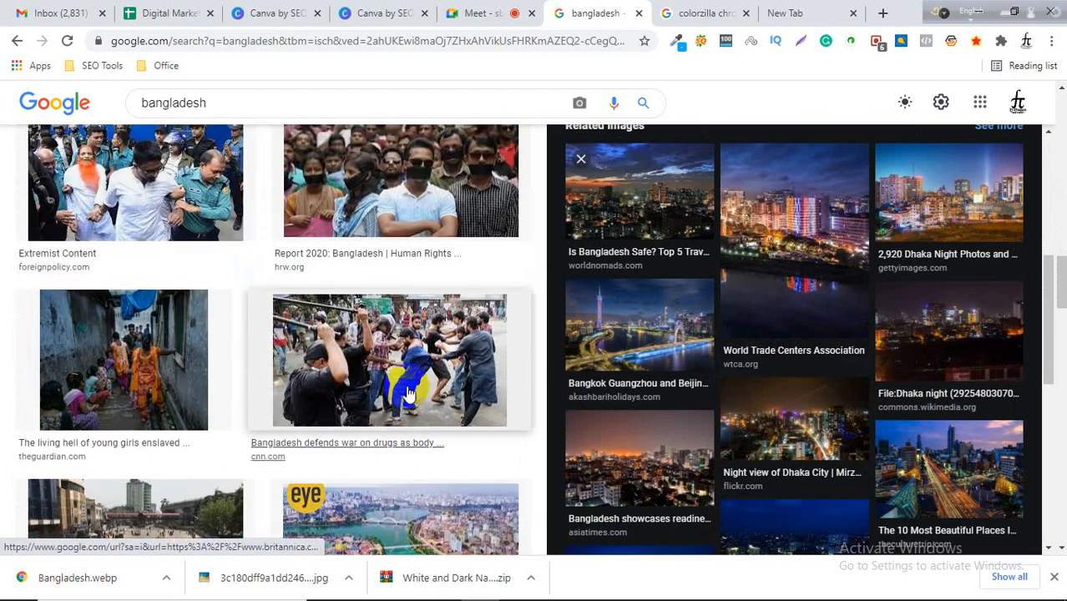
scroll(259, 311, "up", 3)
Search Google images for bangladesh beautiful place using the suggestion.
left_click(251, 90)
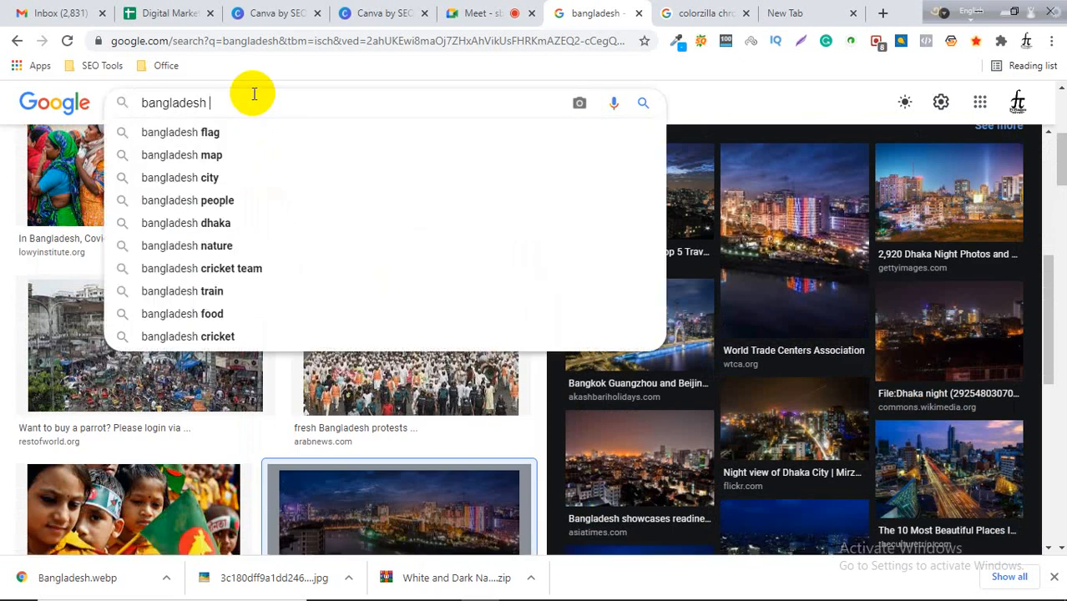
type("be")
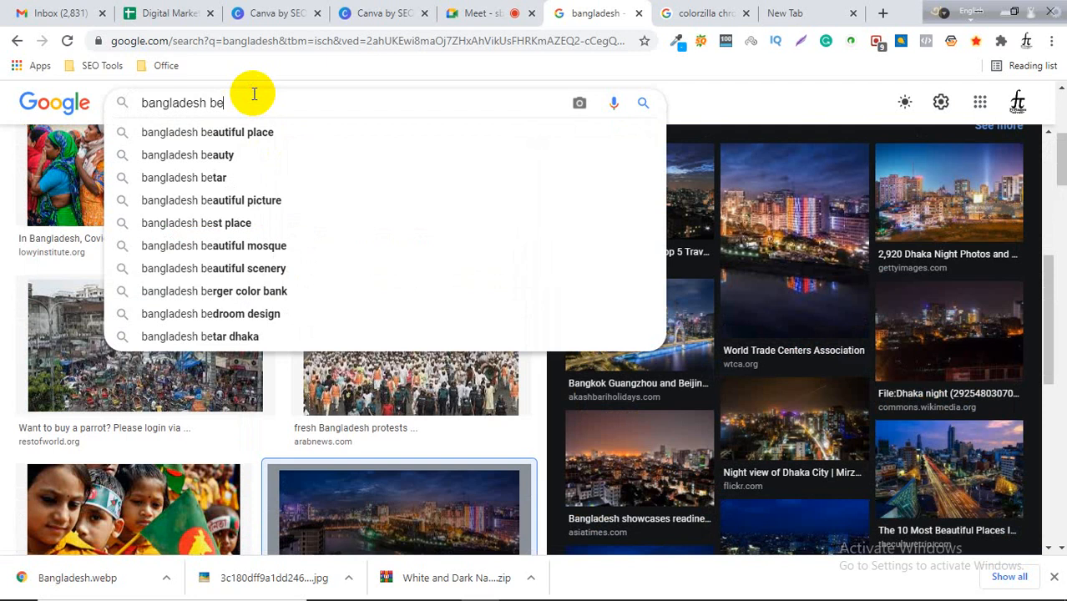
key("Down")
key("Return")
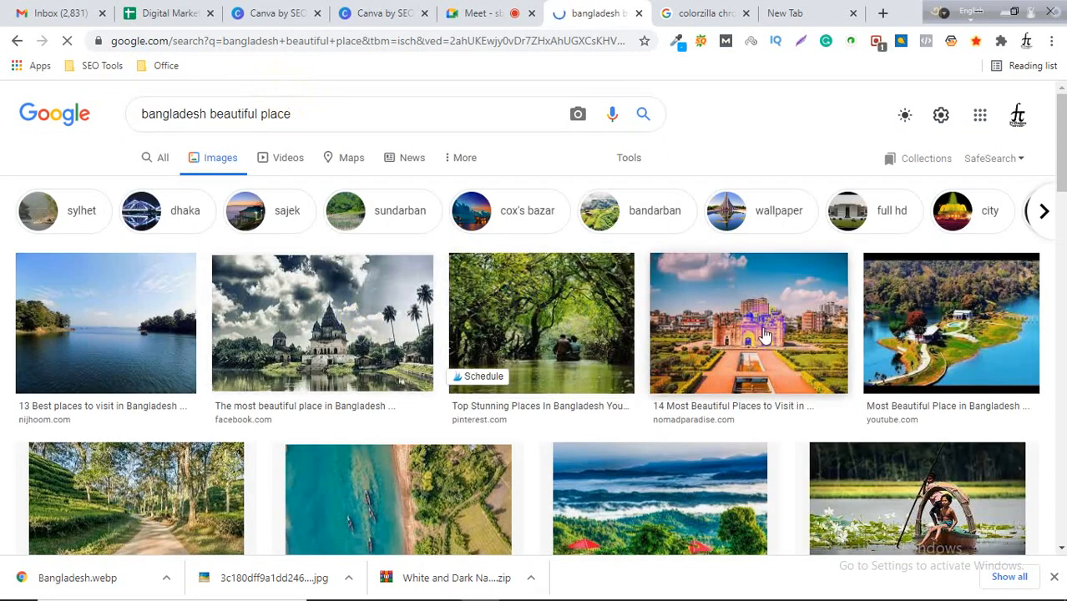
Preview the mangrove river boat photo and save the image to the computer.
left_click(964, 324)
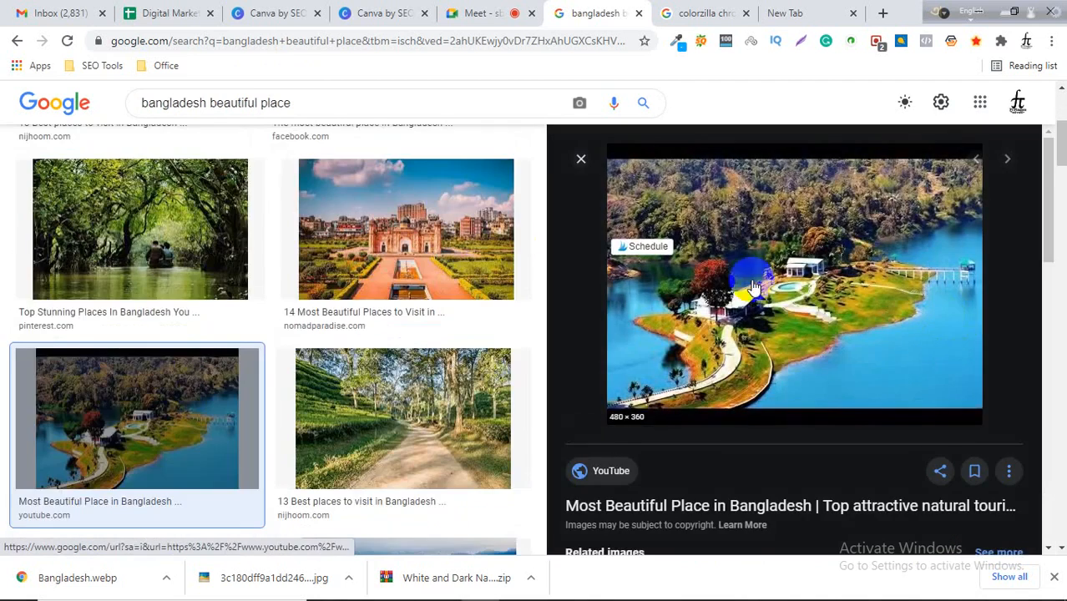
left_click(151, 217)
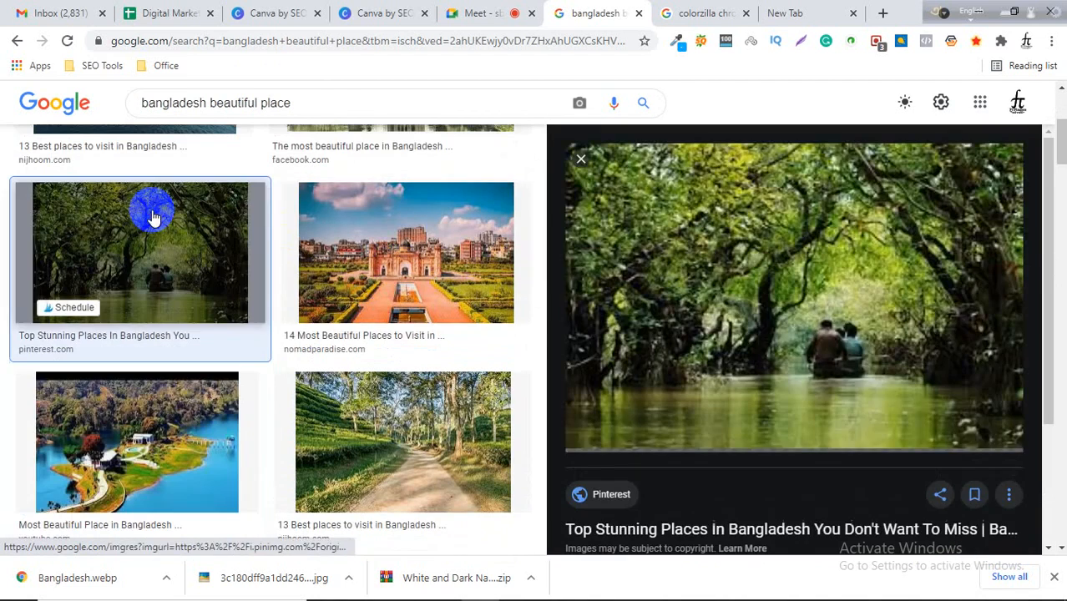
right_click(773, 286)
left_click(851, 445)
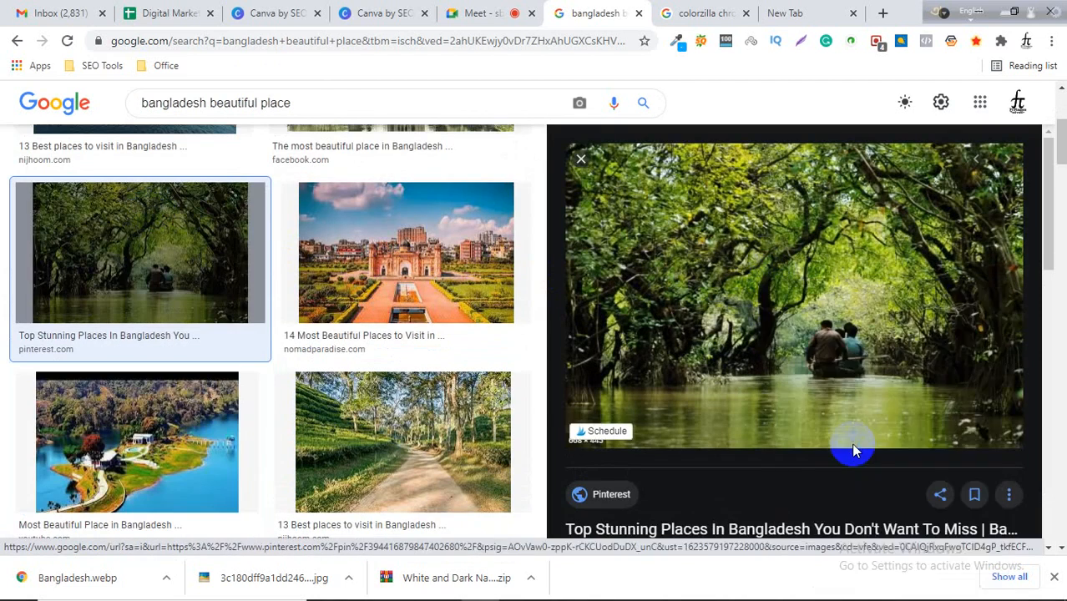
left_click(566, 484)
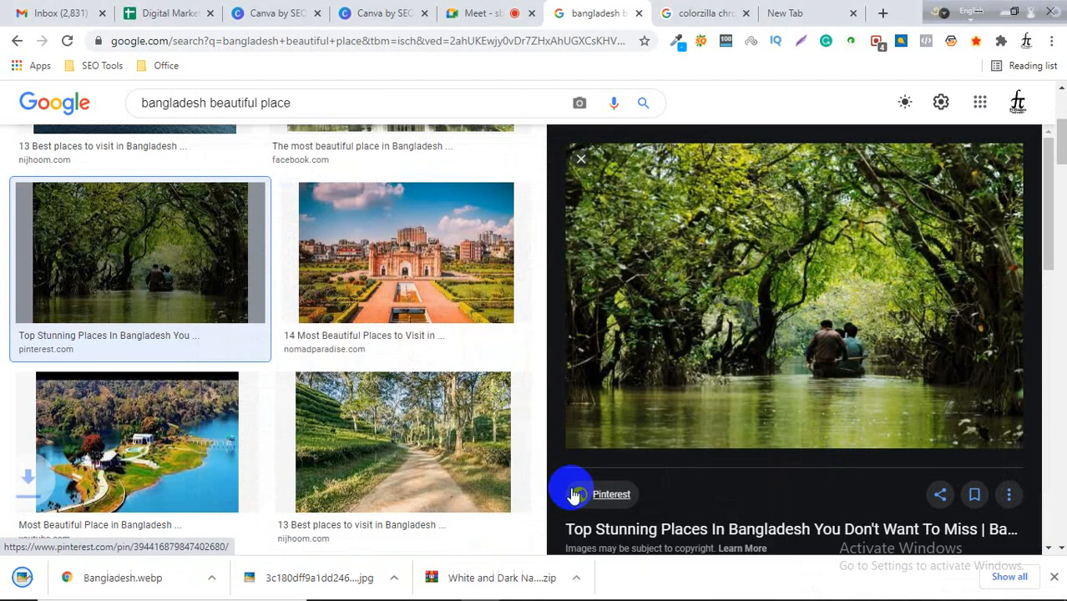
Upload the downloaded mangrove photo into Canva and use it to replace page 3's landscape background.
left_click(691, 12)
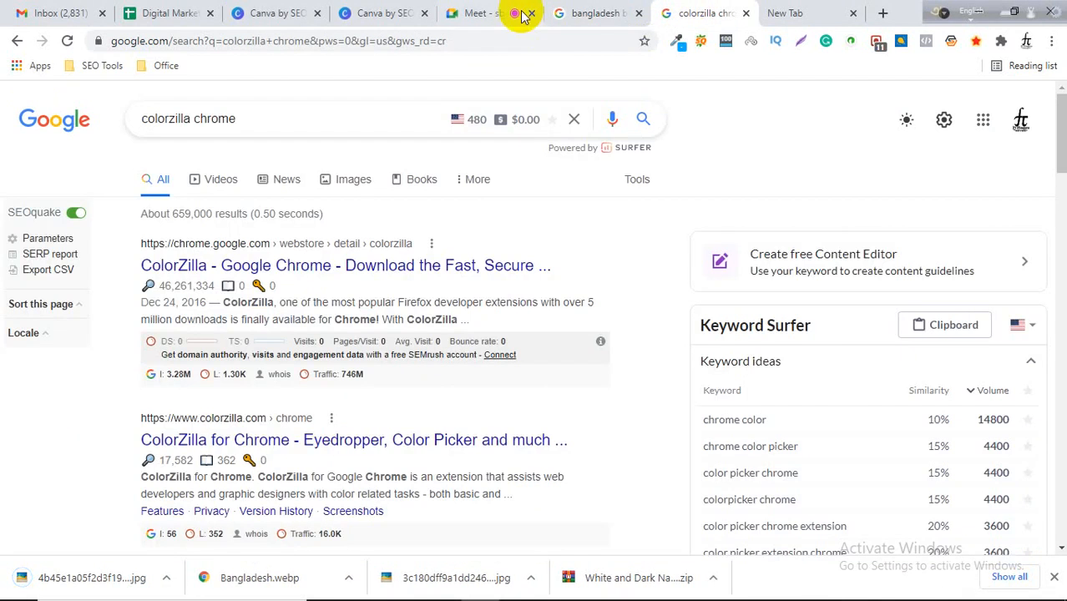
left_click(380, 10)
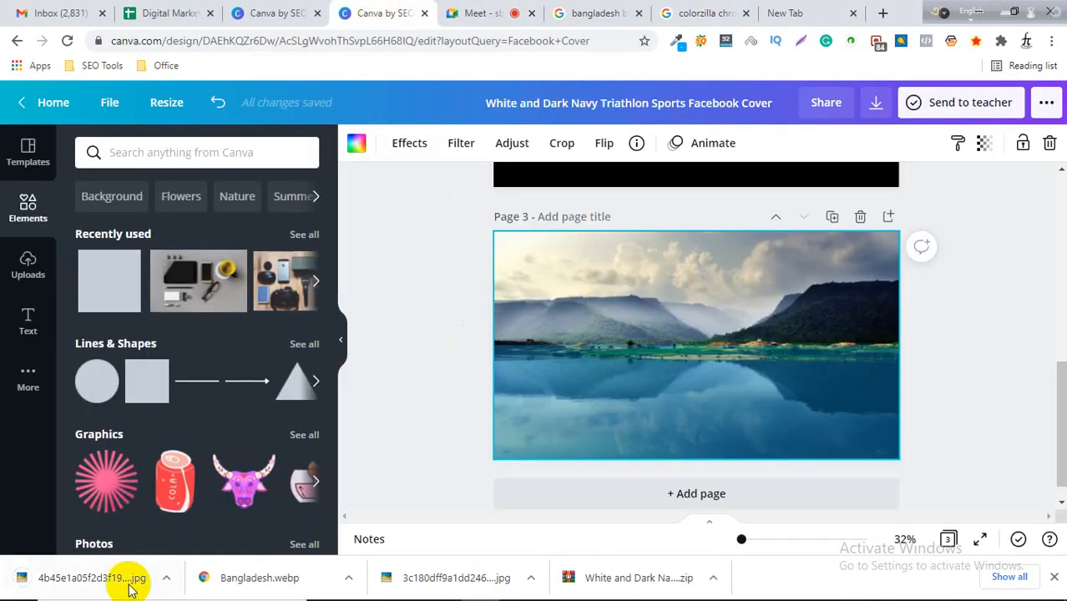
left_click_drag(129, 588, 568, 261)
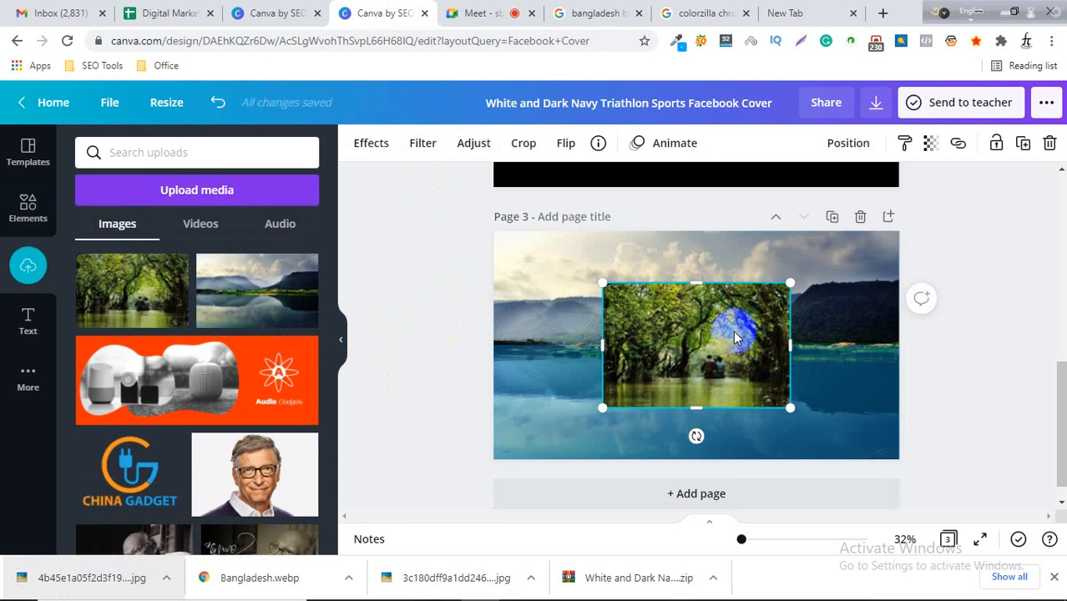
key("Delete")
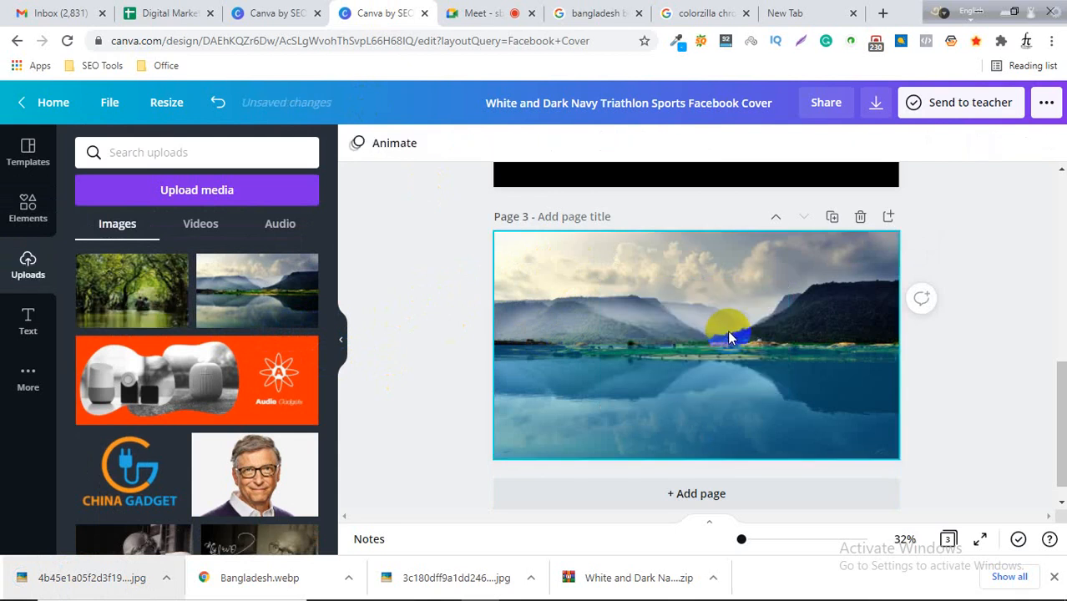
left_click_drag(198, 268, 509, 259)
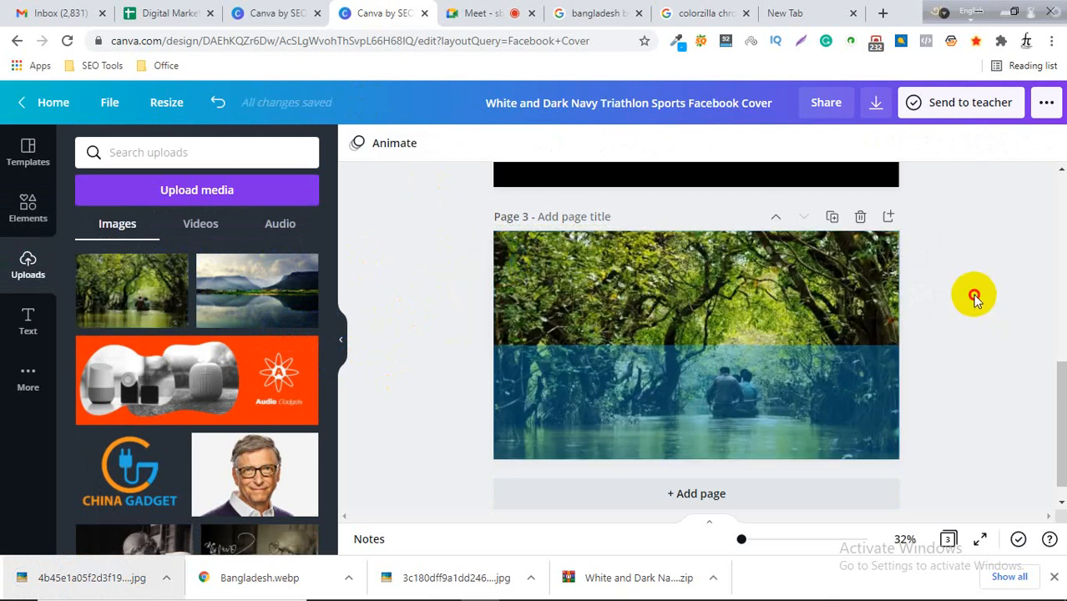
Move the blue colour layer up so it covers the whole of page 3.
left_click(705, 370)
left_click_drag(703, 371, 691, 262)
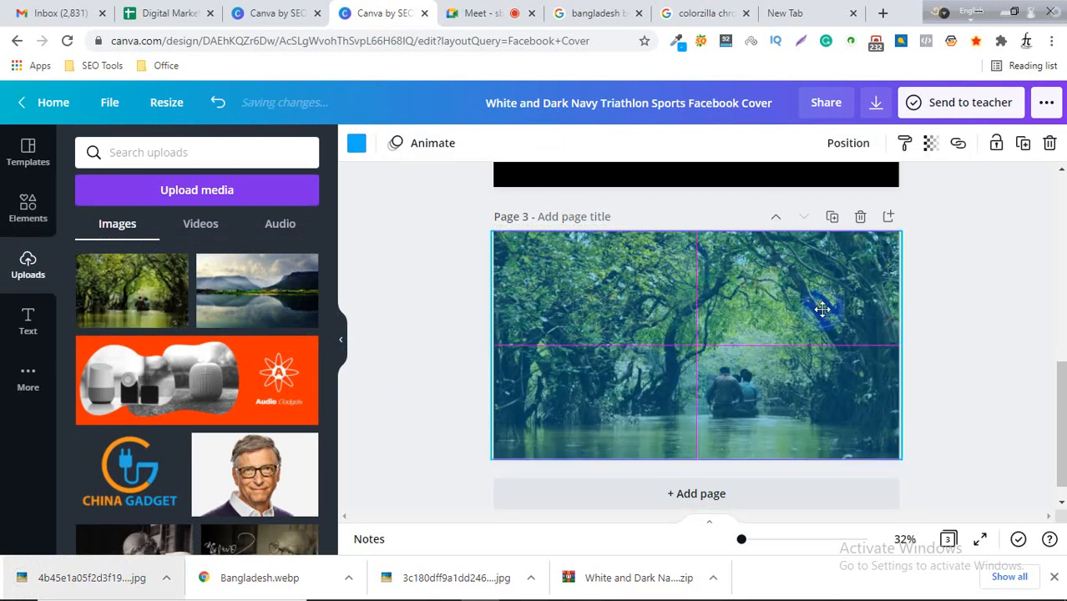
left_click_drag(822, 309, 823, 311)
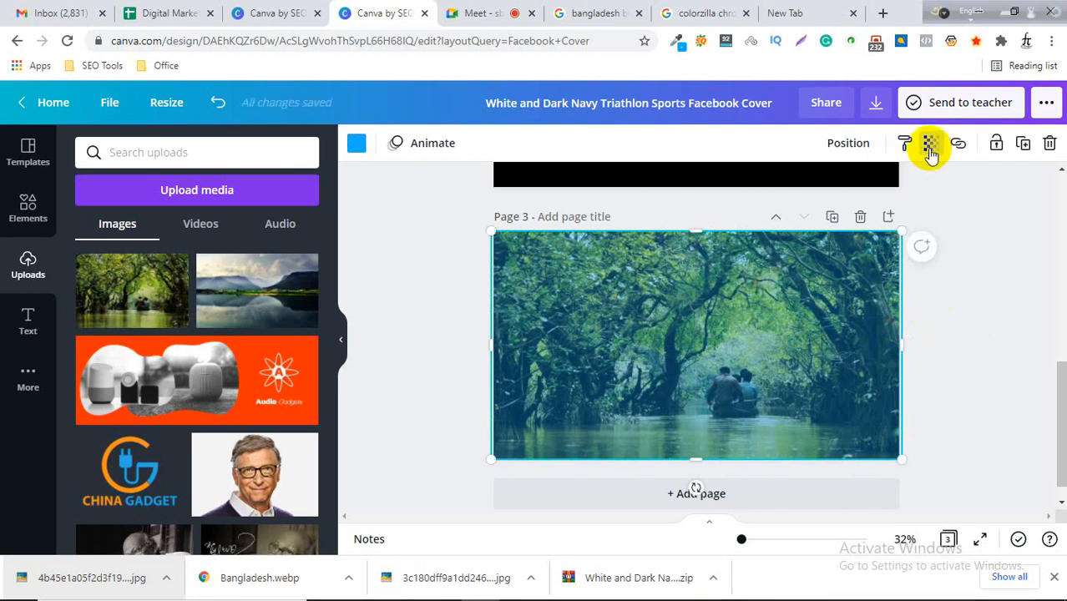
Set the colour layer's transparency to 23.
left_click(928, 145)
mouse_move(806, 190)
left_mouse_down()
mouse_move(825, 192)
mouse_move(806, 191)
left_mouse_up()
left_click(558, 309)
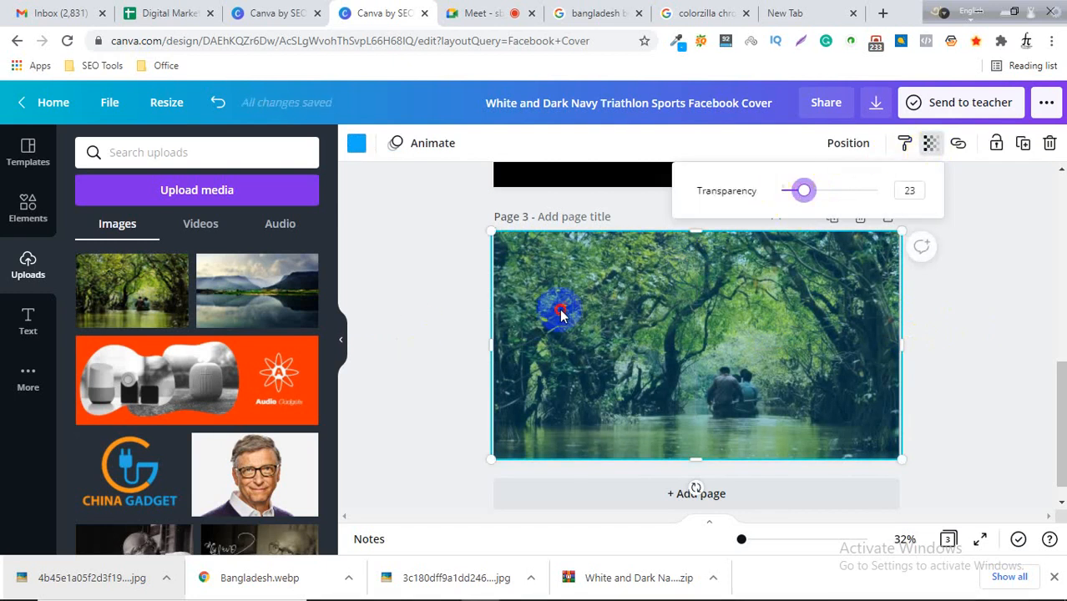
Recolour the overlay layer black and set its transparency to 51.
left_click(356, 140)
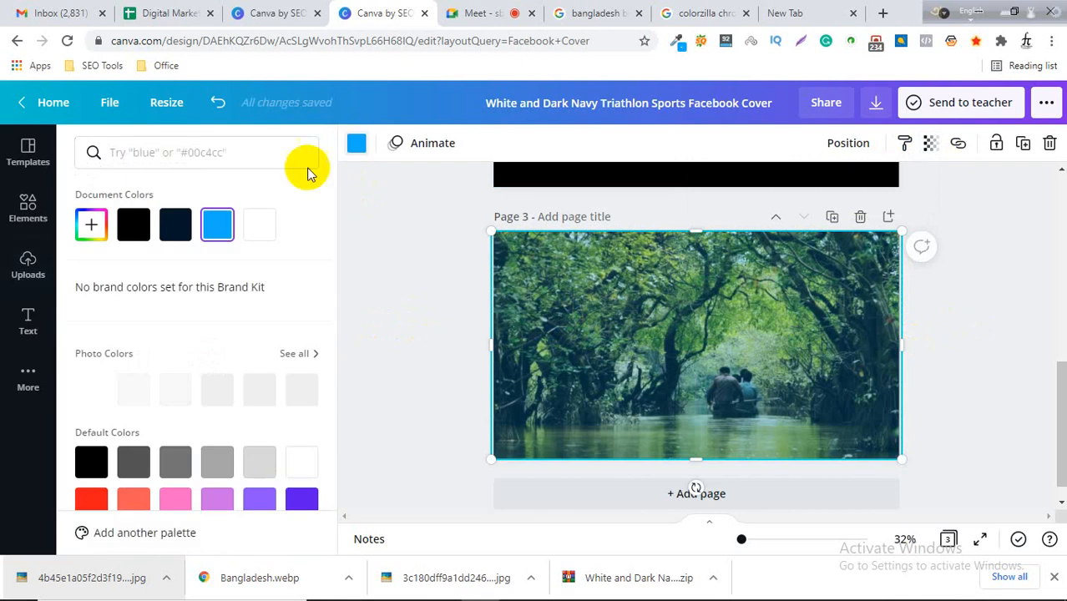
left_click(133, 223)
left_click(929, 142)
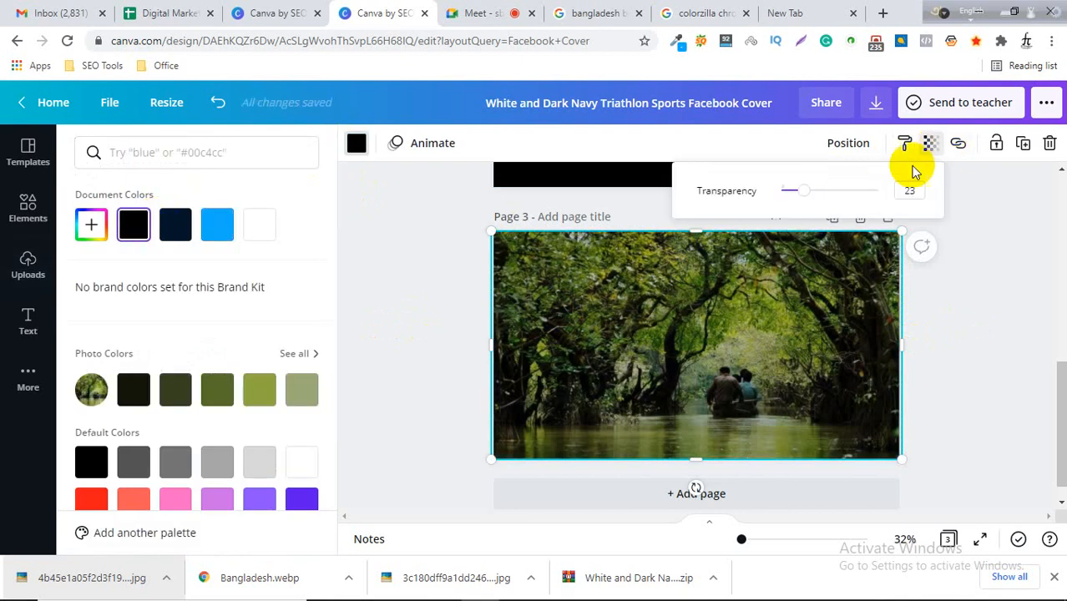
left_click_drag(808, 191, 830, 189)
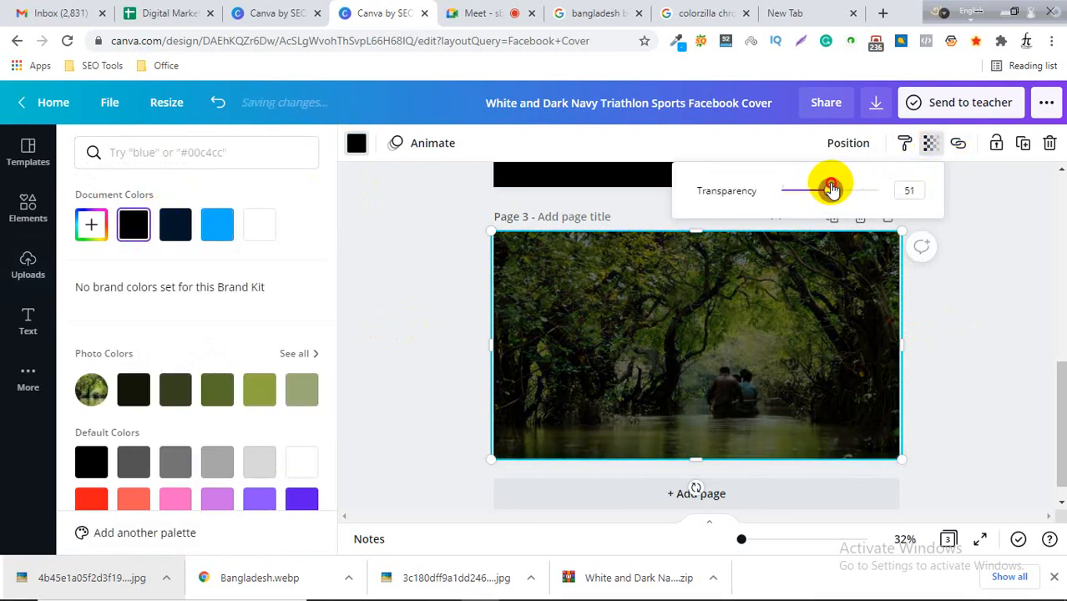
left_click(988, 279)
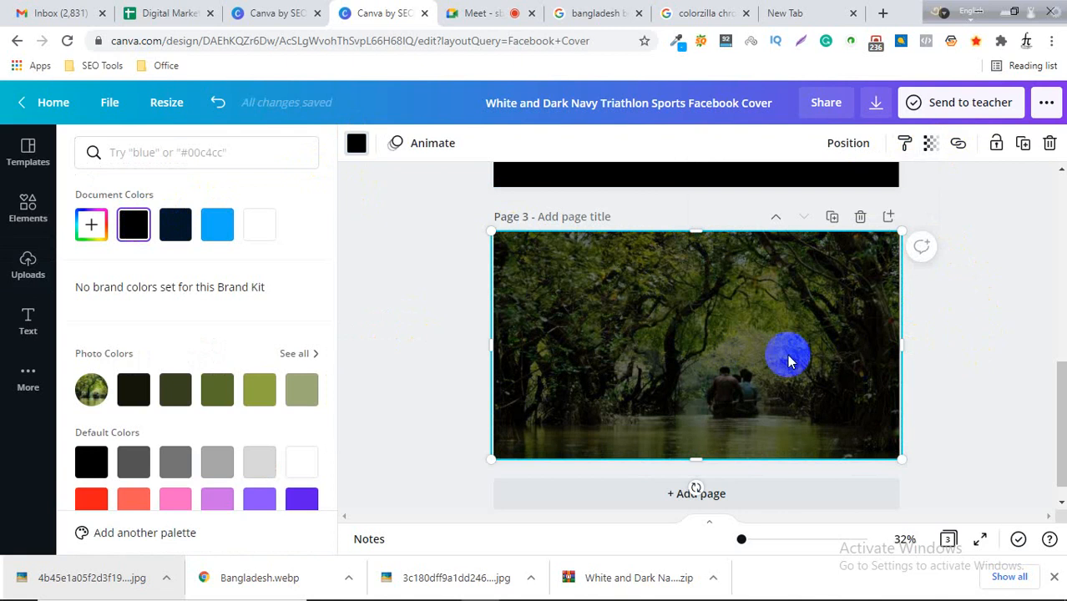
left_click(984, 350)
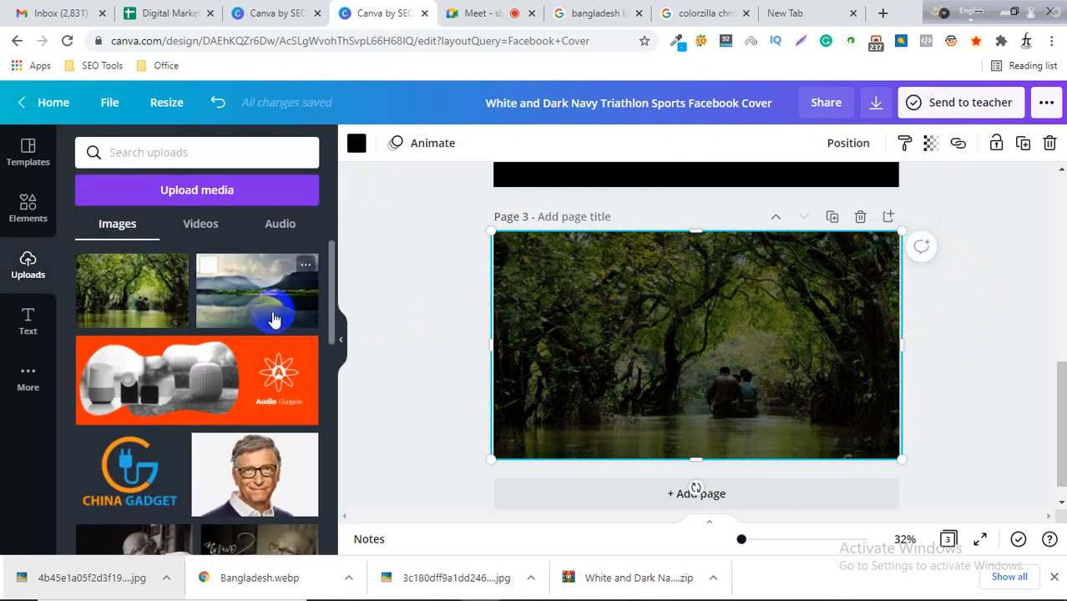
Add the "love, peace, and joy" font combination from the text options to page 3.
left_click(26, 210)
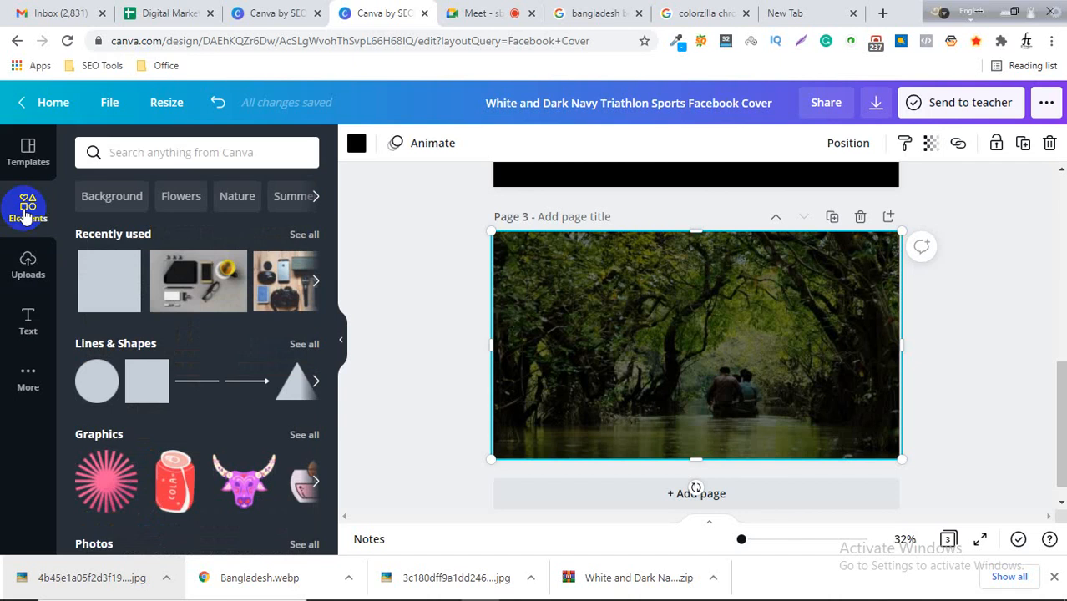
scroll(152, 345, "down", 5)
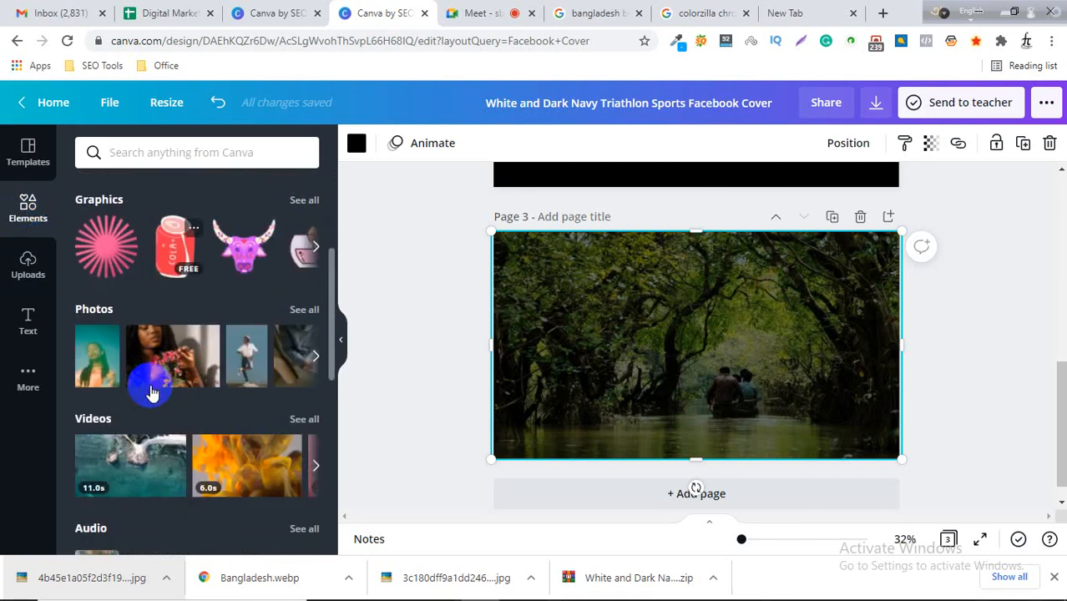
left_click(27, 323)
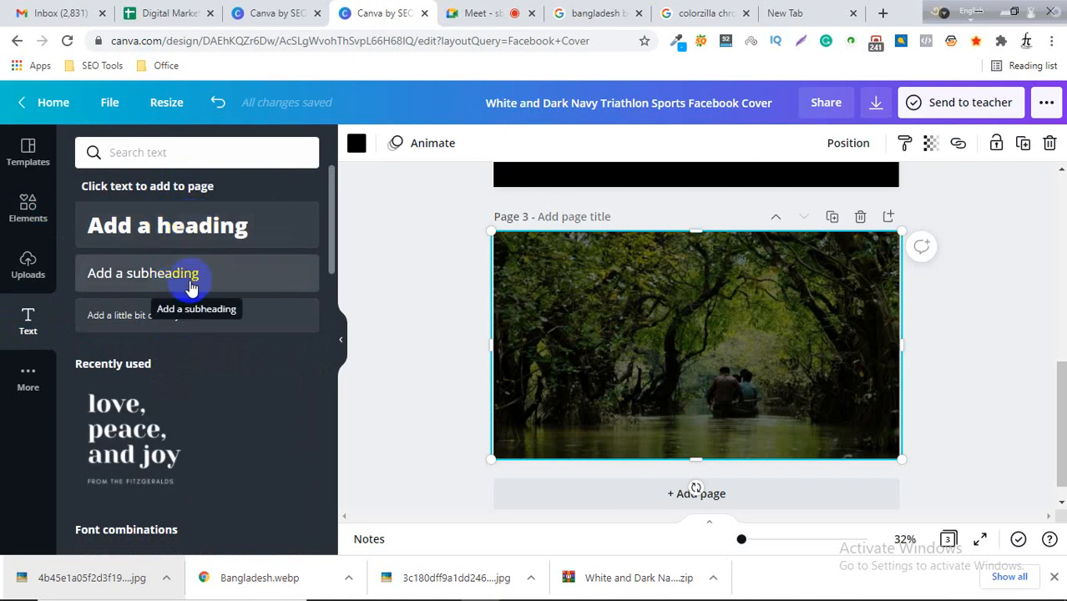
scroll(174, 329, "down", 5)
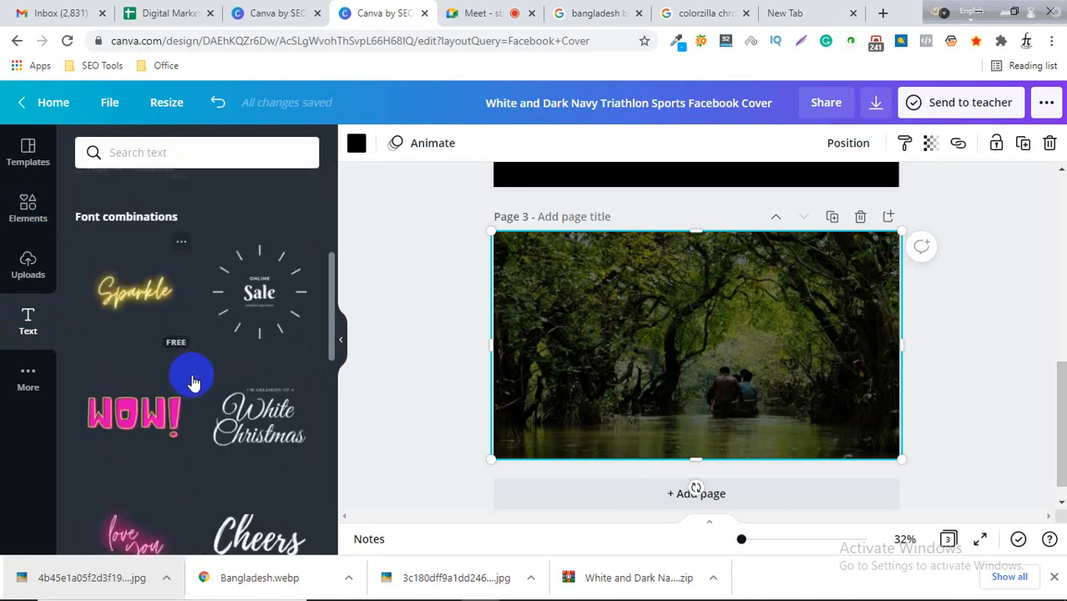
scroll(208, 401, "down", 5)
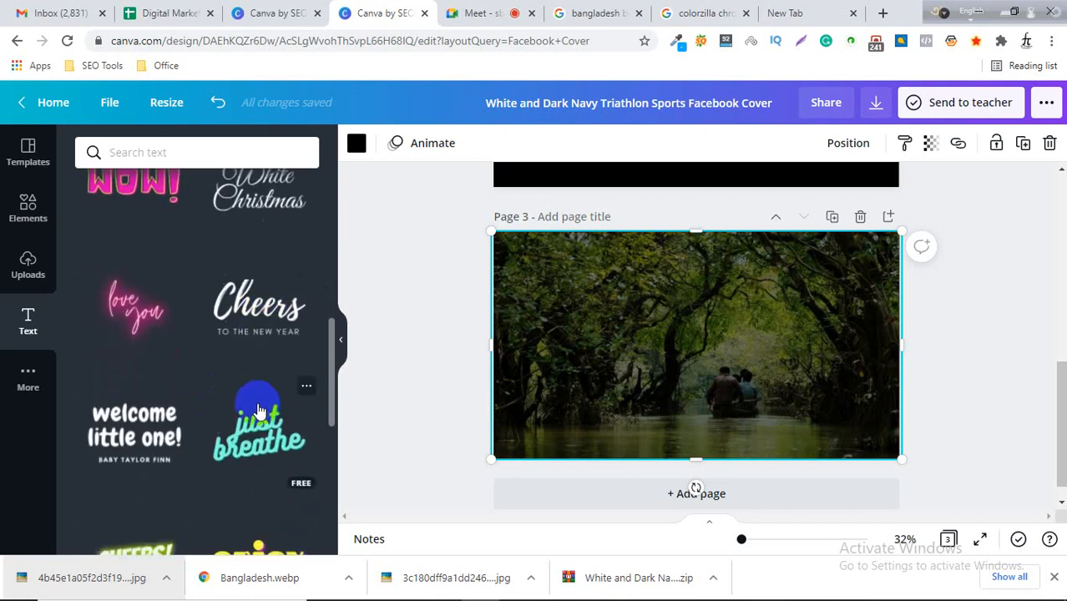
scroll(229, 384, "down", 3)
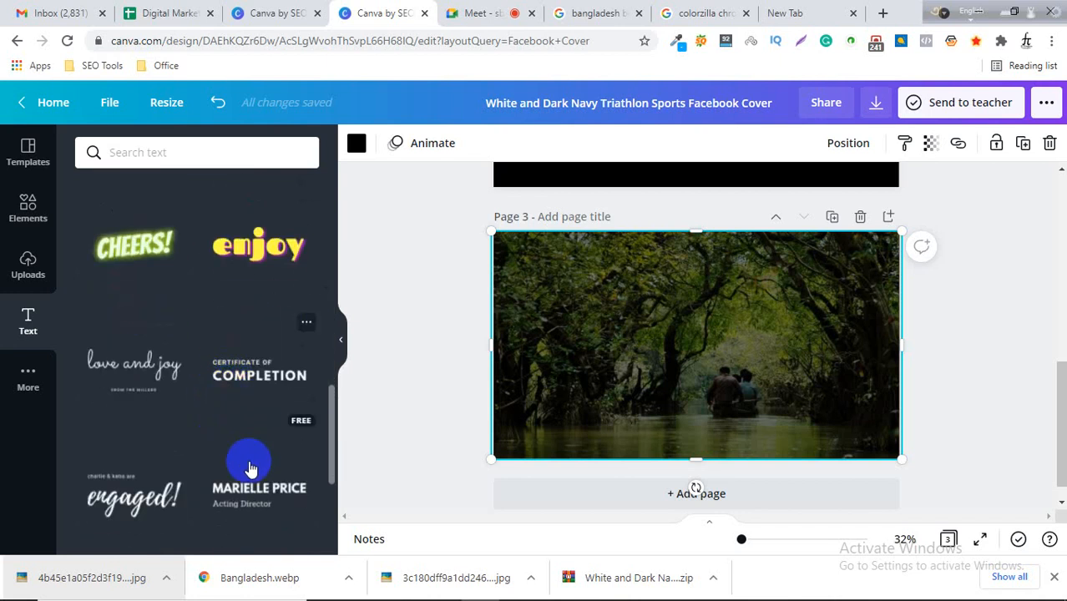
scroll(217, 455, "down", 4)
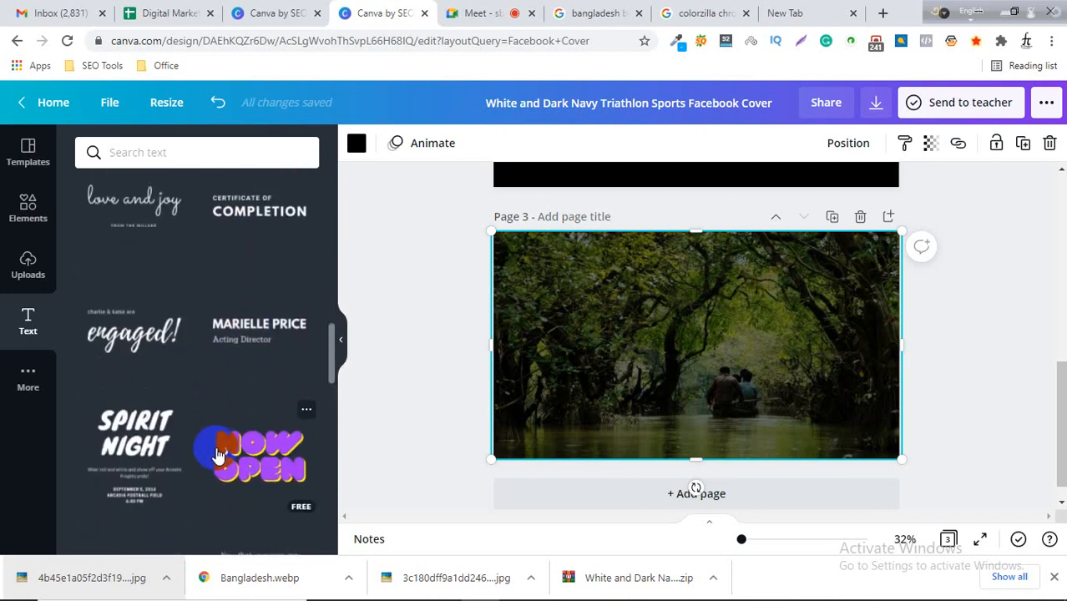
scroll(219, 445, "down", 5)
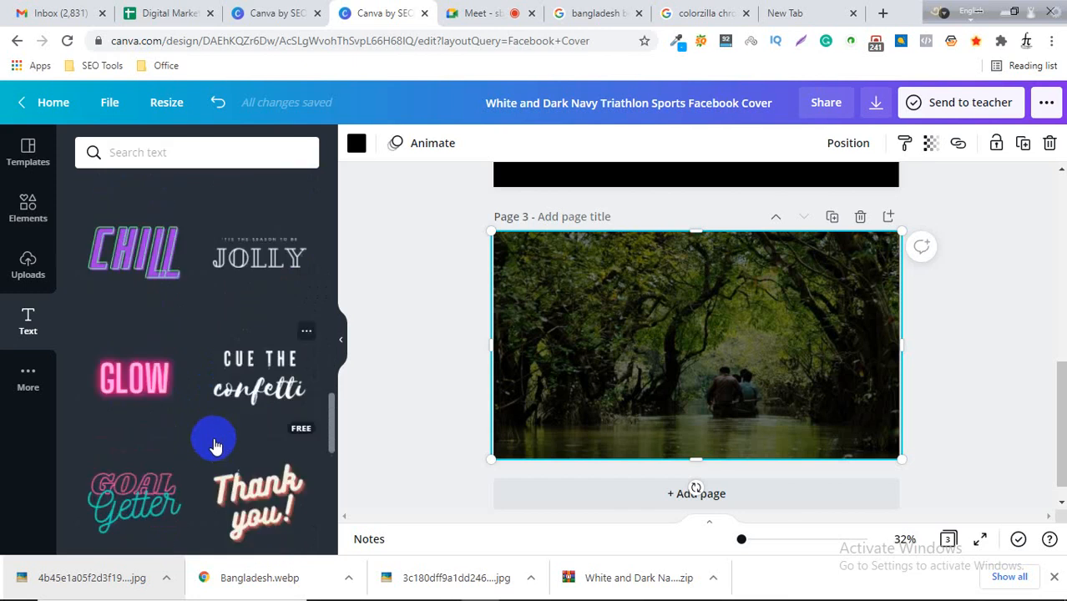
scroll(213, 440, "down", 4)
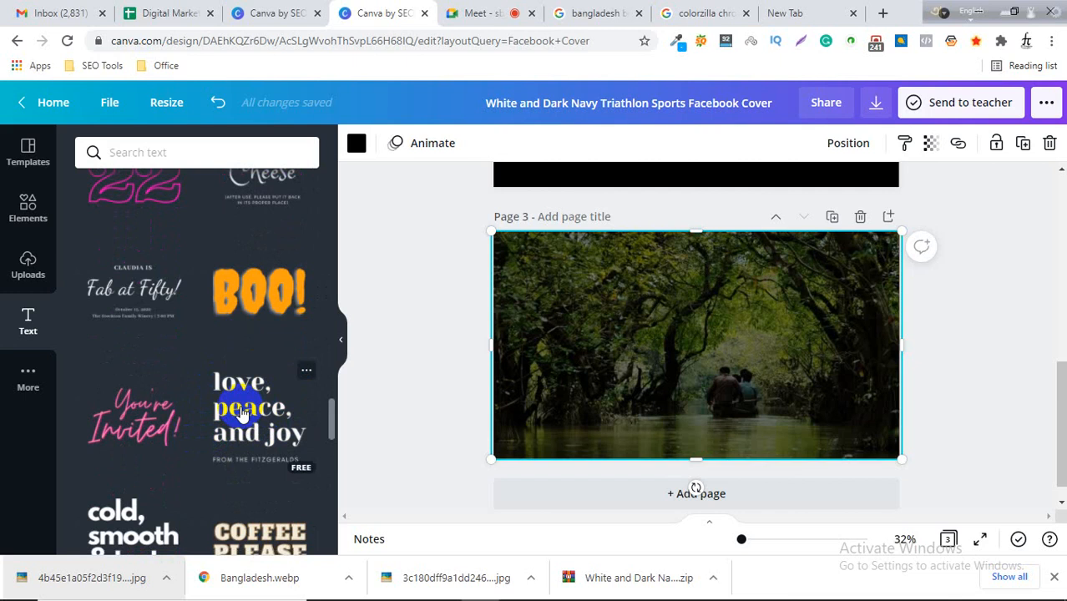
left_click(242, 413)
left_click(956, 259)
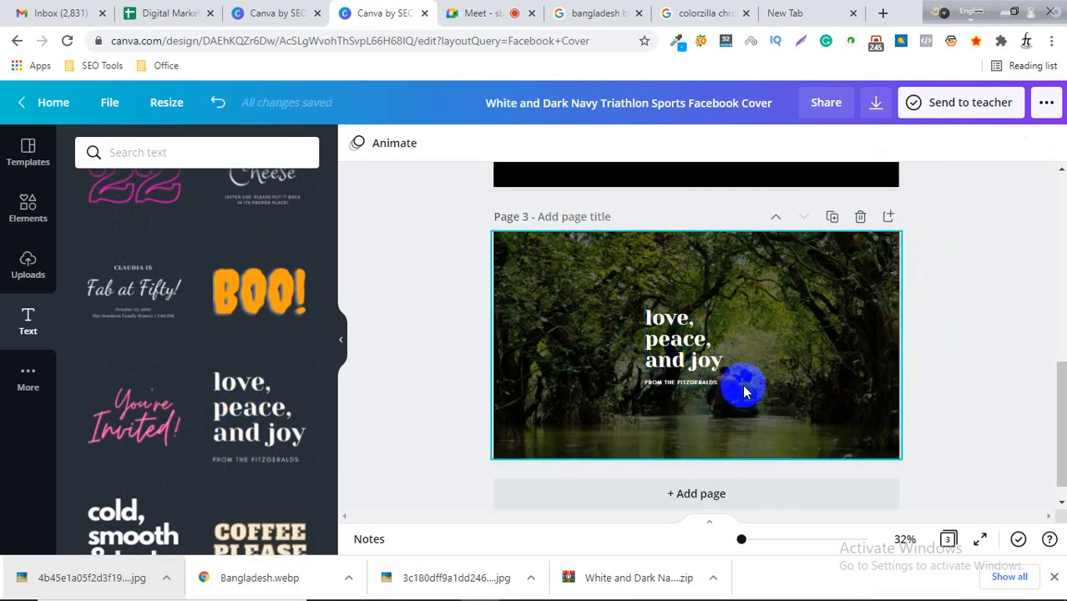
Enlarge the text combination and move it toward the centre of page 3.
left_click(690, 362)
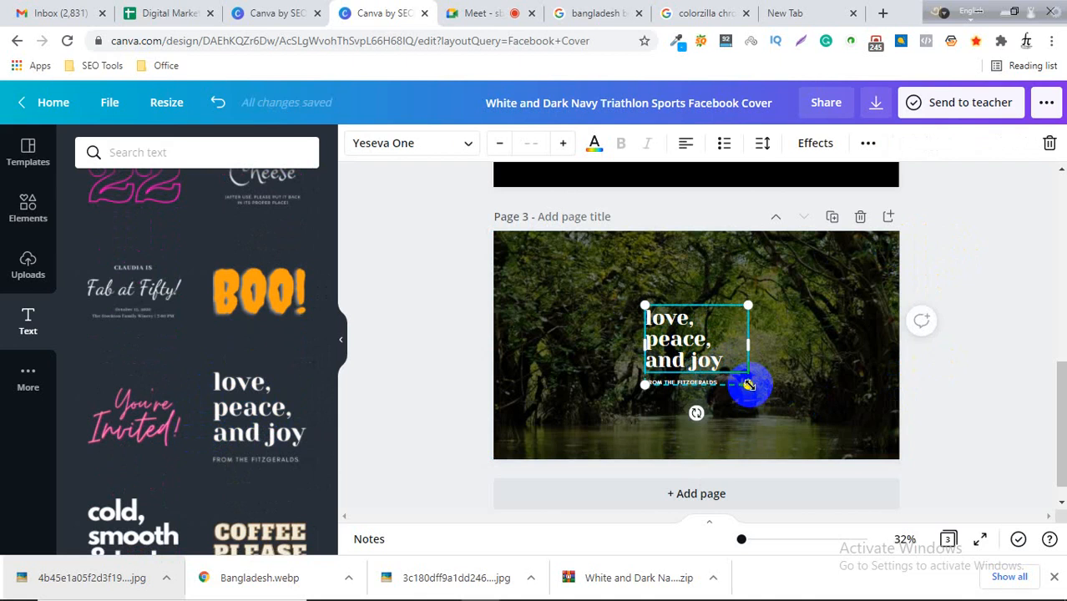
left_click_drag(749, 385, 767, 405)
left_click_drag(673, 333, 657, 312)
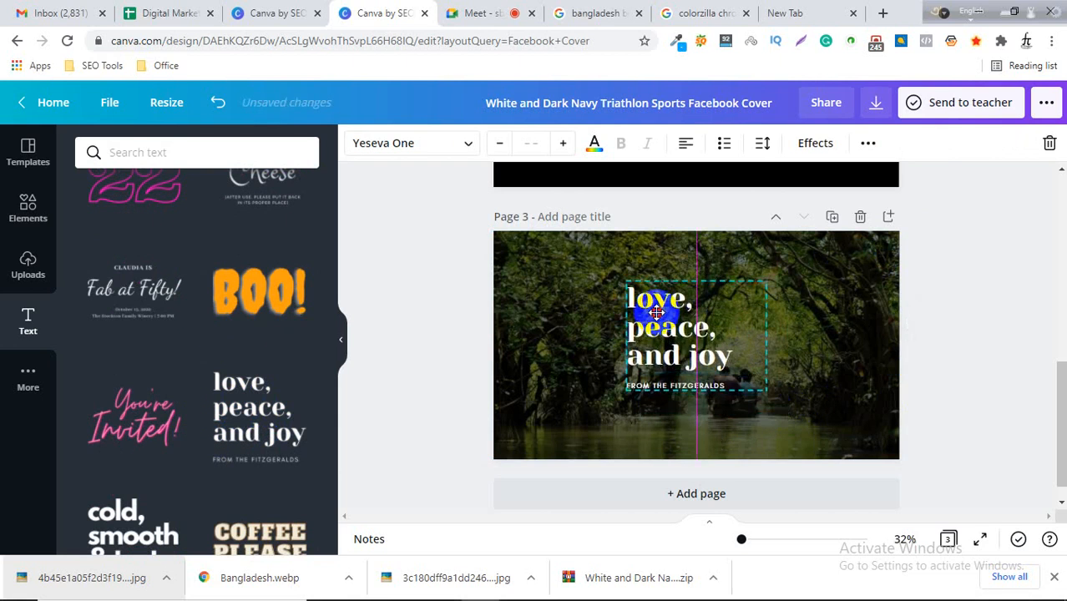
left_click(921, 369)
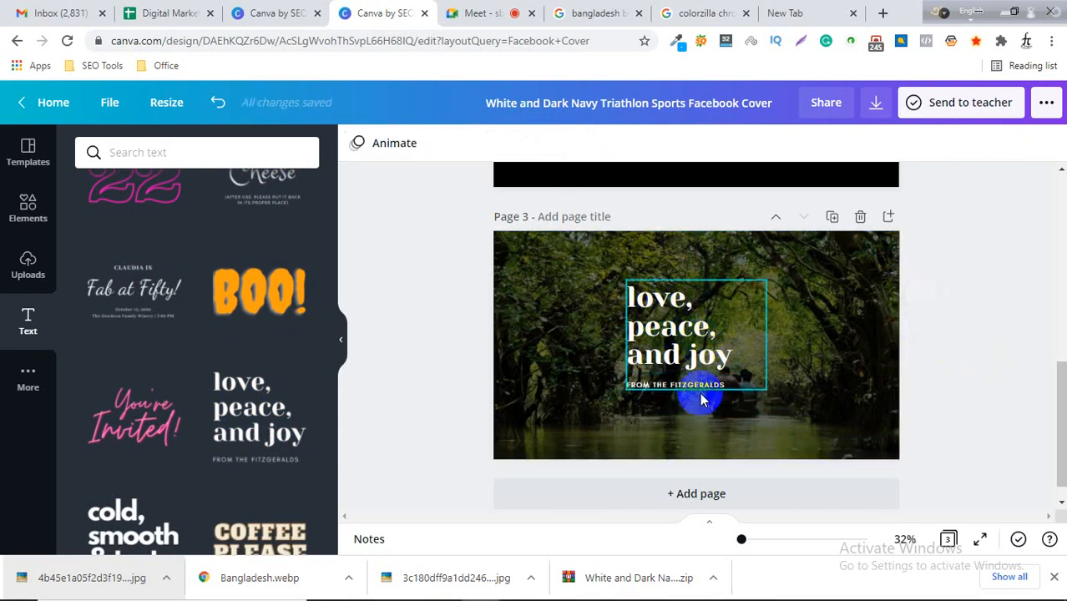
left_click_drag(690, 330, 668, 335)
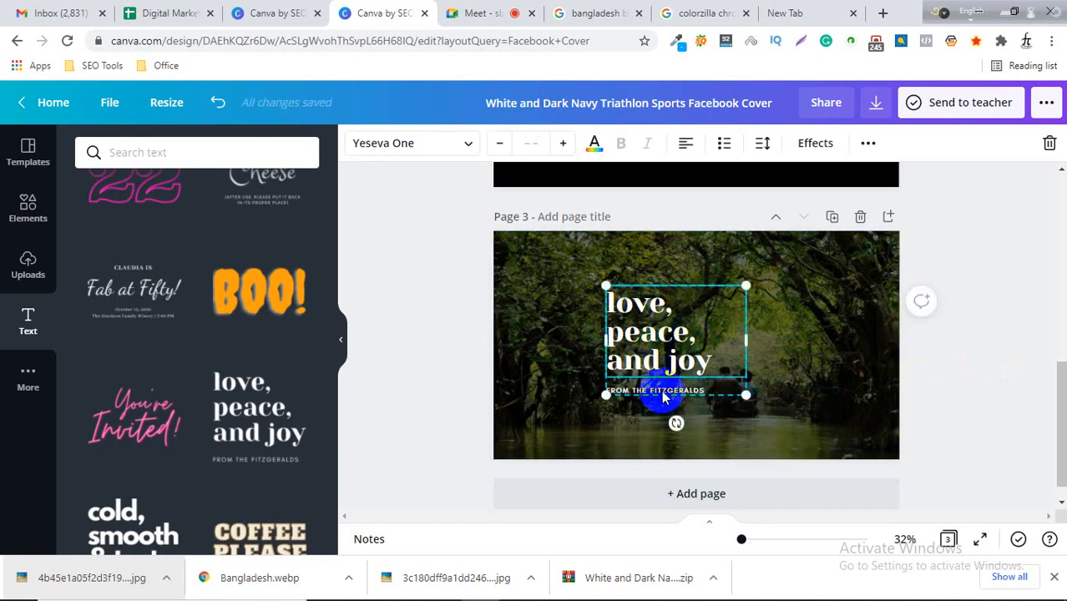
Ungroup the text combination and delete its "FROM THE FITZGERALDS" line.
right_click(665, 330)
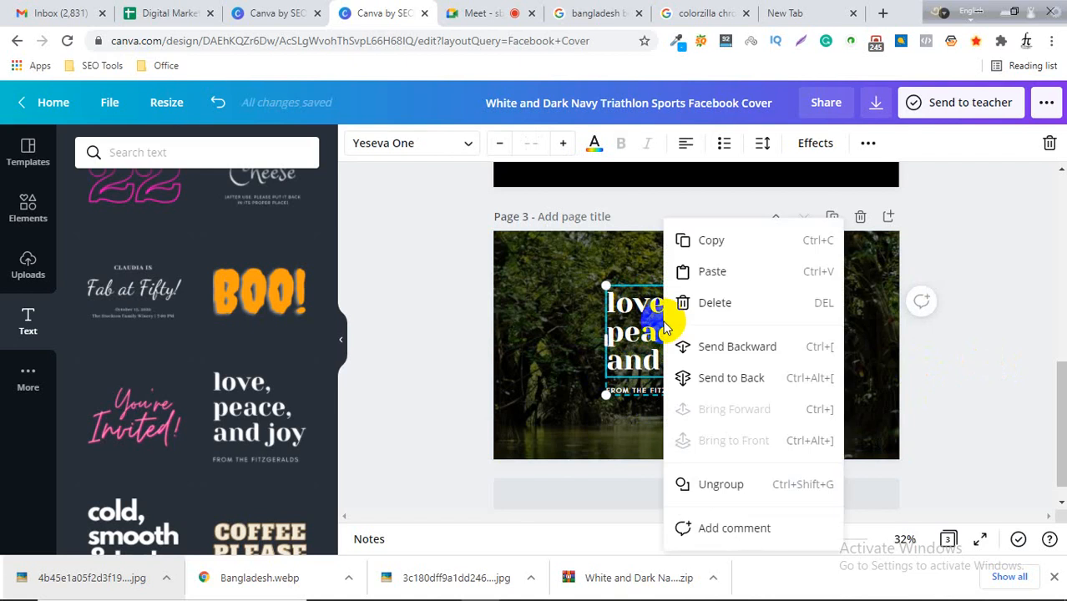
left_click(721, 485)
left_click(807, 417)
left_click_drag(683, 348, 647, 347)
left_click(683, 396)
key("Delete")
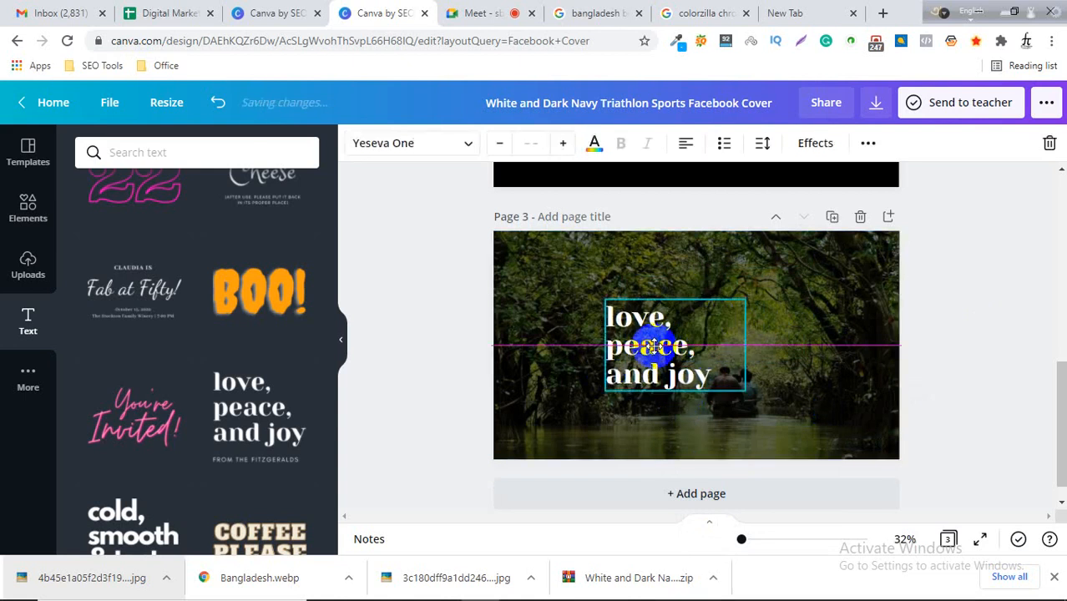
Replace the heading text with "Bangladesh", resizing its text box to fit the word.
left_click_drag(746, 345, 825, 345)
left_click_drag(604, 345, 565, 347)
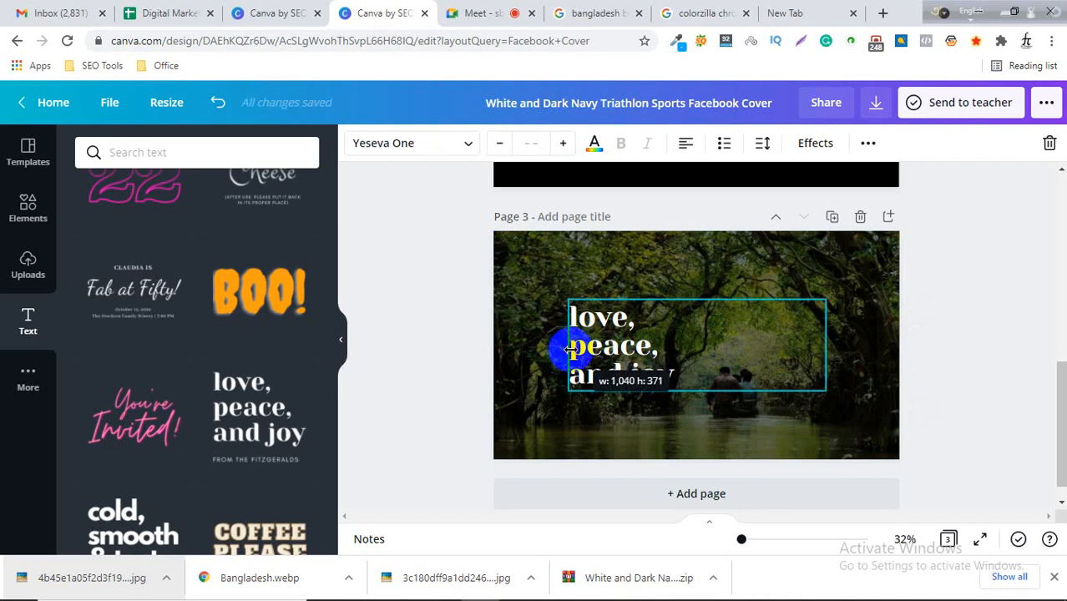
double_click(685, 376)
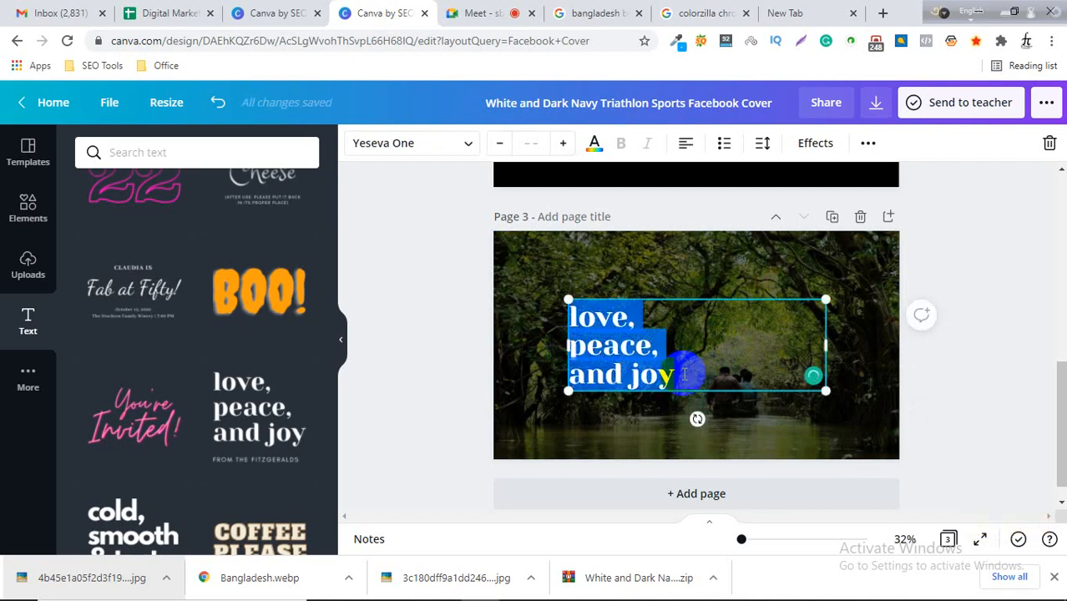
type("Gree")
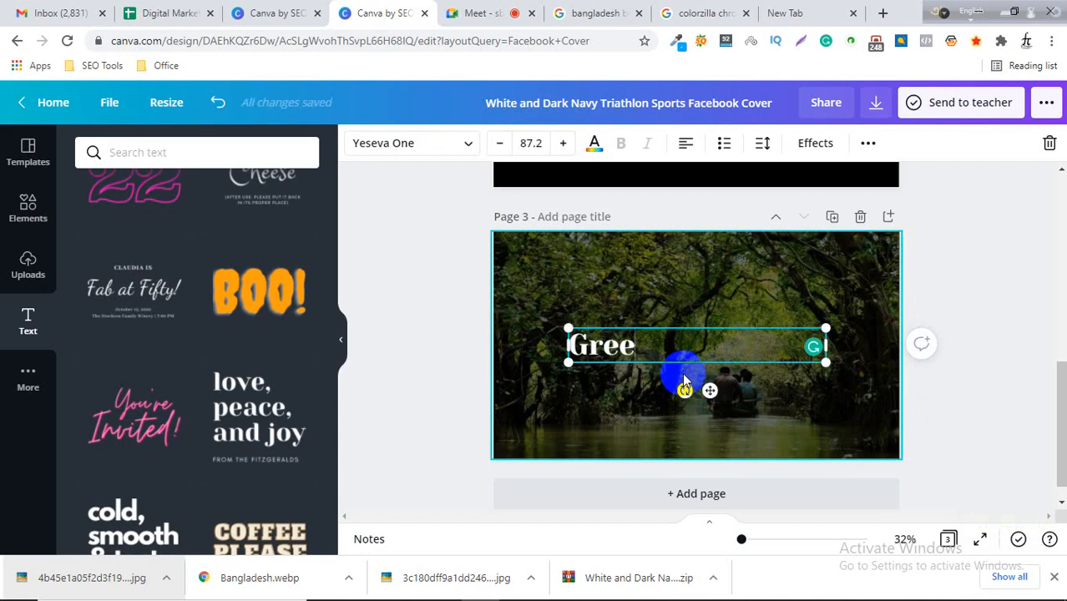
key("BackSpace")
key("BackSpace")
key("BackSpace")
key("BackSpace")
type("Ba")
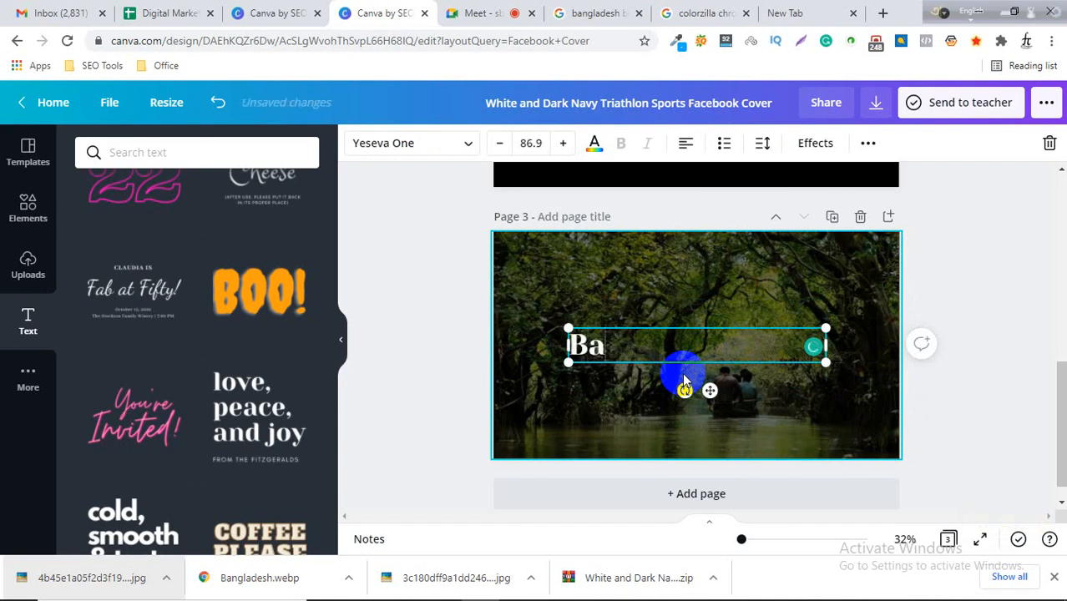
type("nglades")
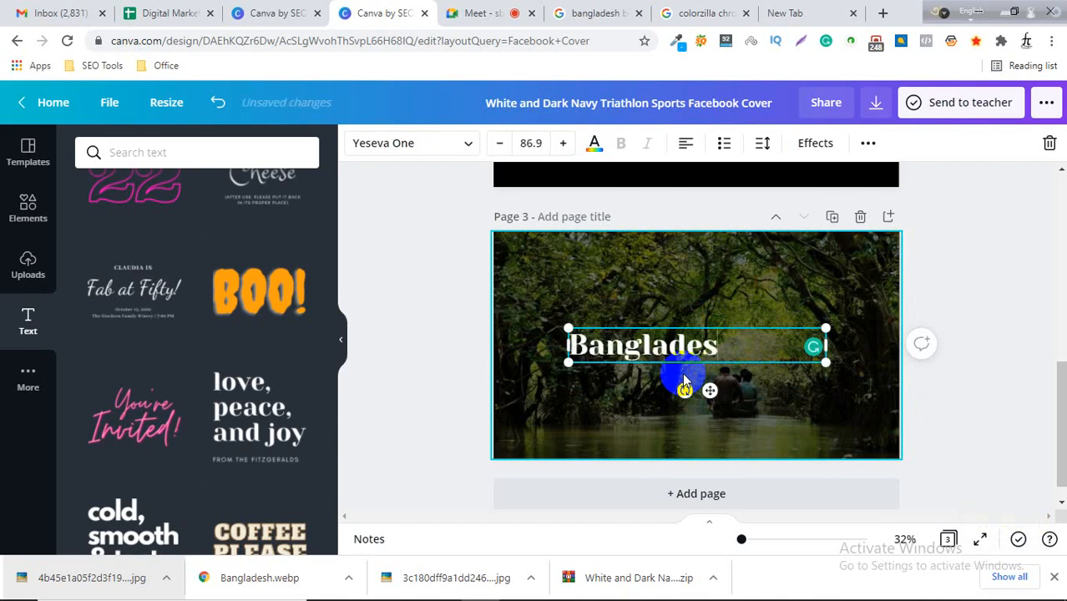
type("h")
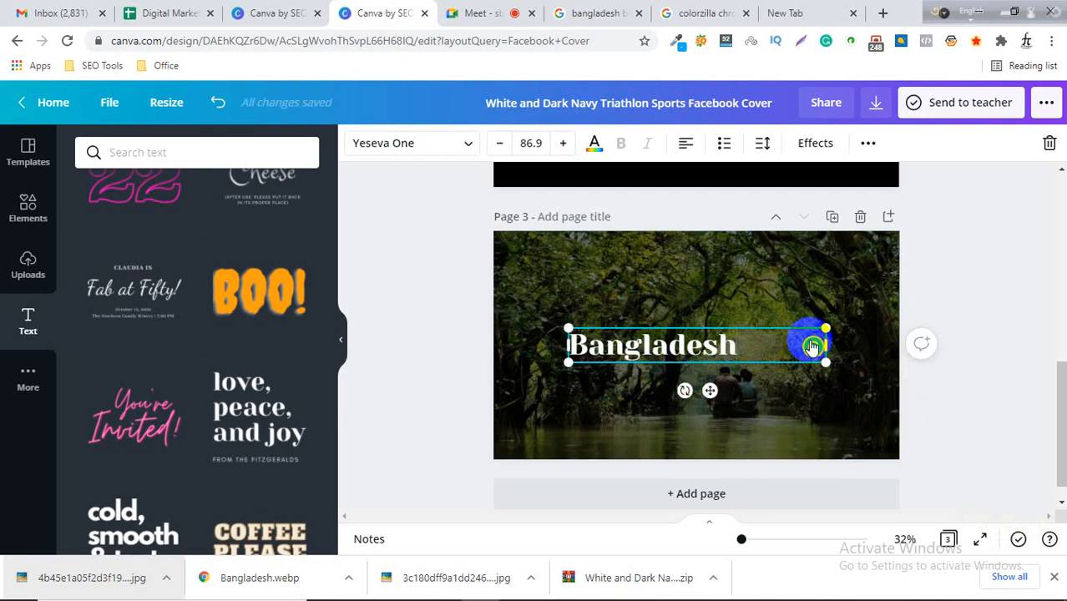
left_click_drag(827, 344, 723, 327)
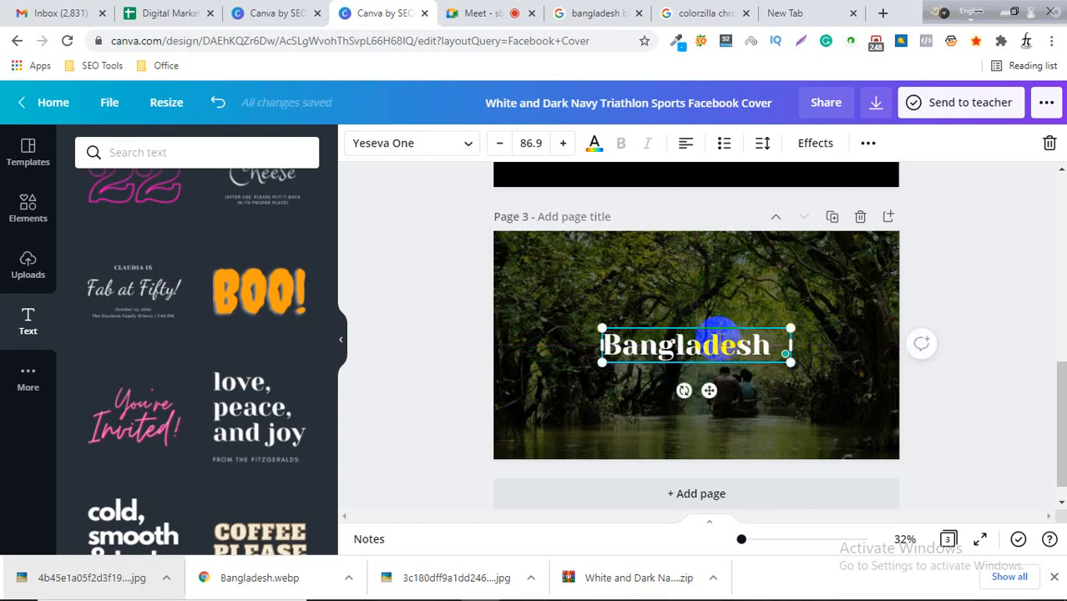
Raise the black overlay layer's opacity to darken the mangrove background behind the heading.
left_click(806, 310)
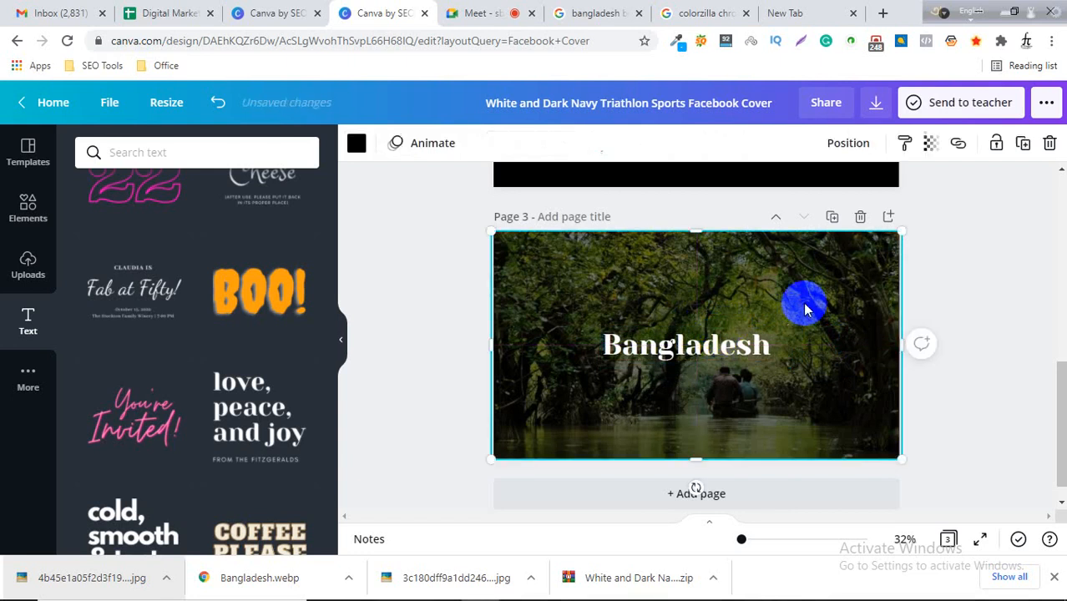
left_click(929, 147)
mouse_move(837, 195)
left_mouse_down()
mouse_move(816, 192)
mouse_move(857, 192)
left_mouse_up()
left_click(1005, 349)
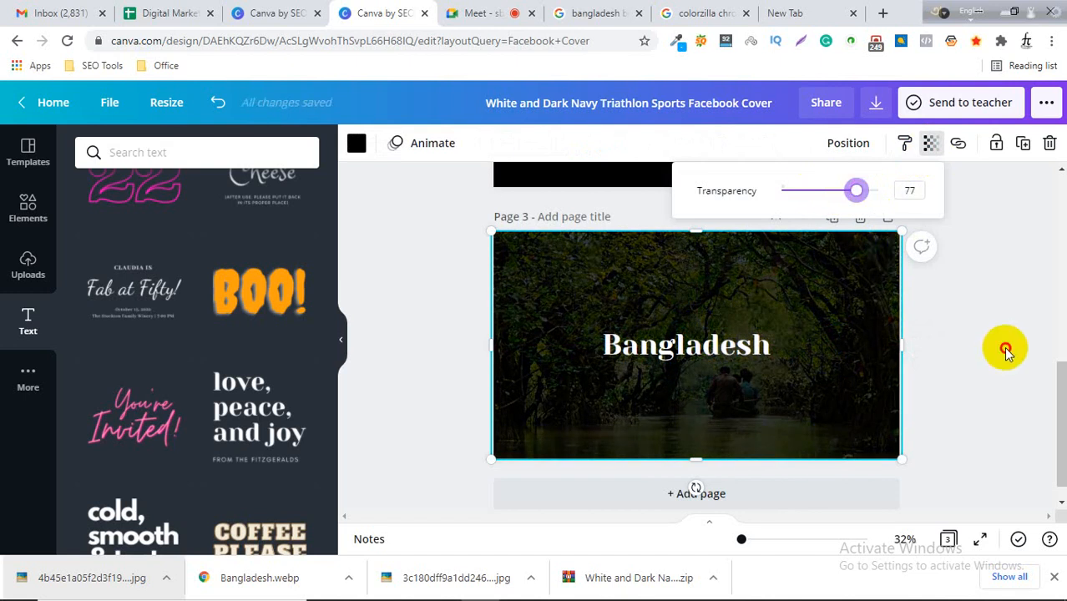
left_click(693, 324)
left_click(950, 305)
Browse the font list for the Bangladesh heading.
left_click(722, 351)
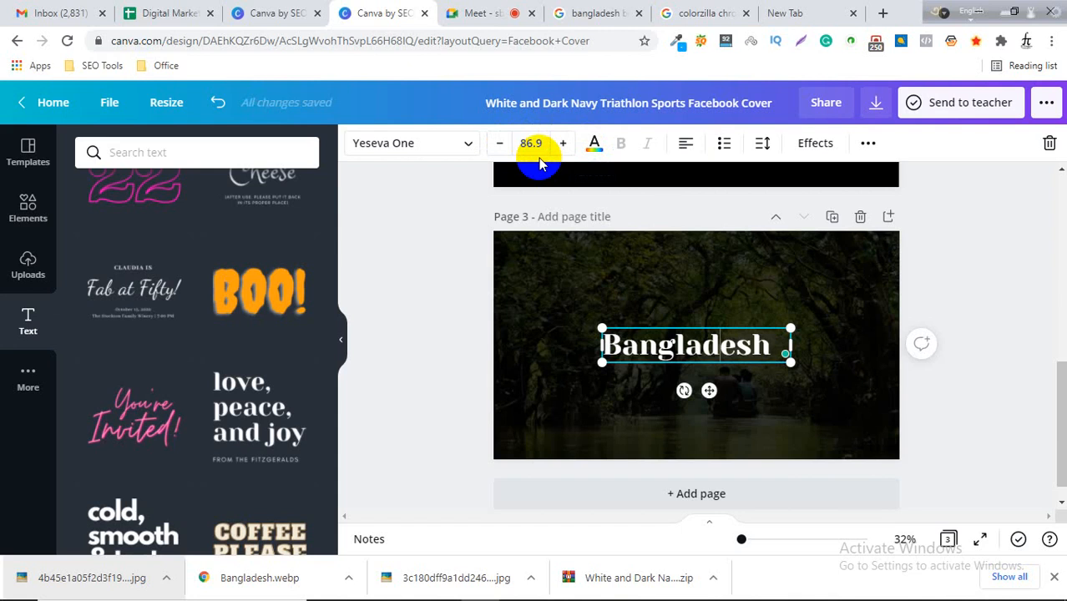
left_click(468, 147)
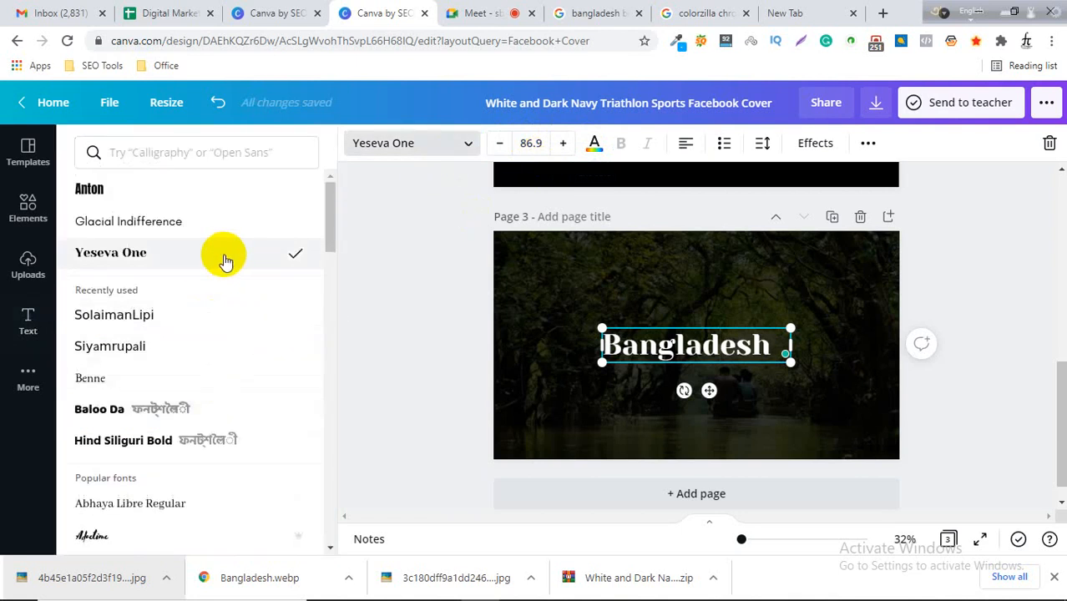
scroll(221, 292, "down", 3)
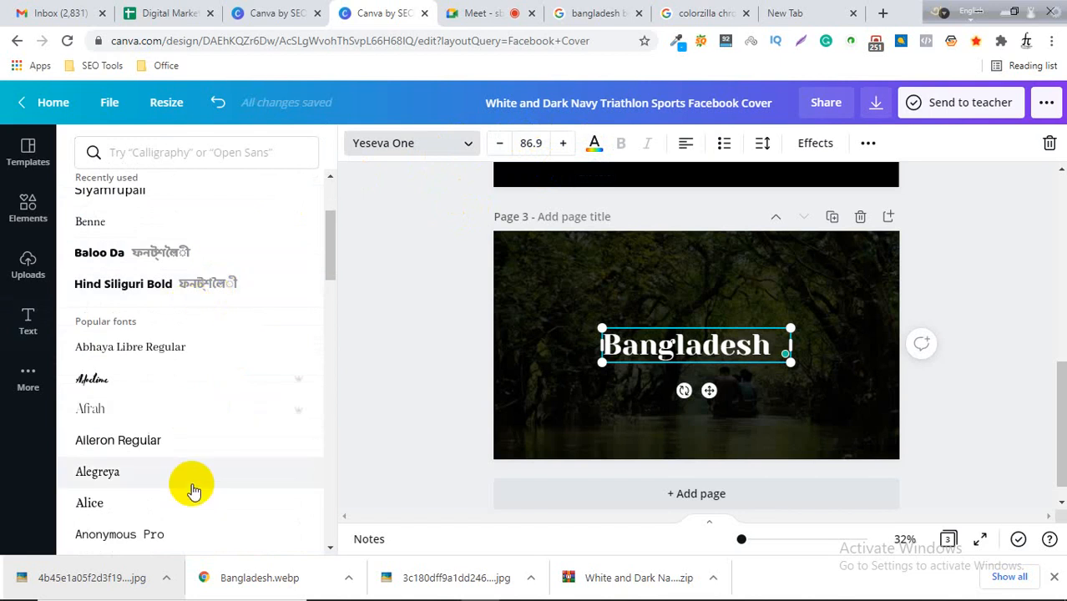
scroll(194, 468, "down", 1)
scroll(200, 409, "down", 4)
scroll(200, 431, "down", 4)
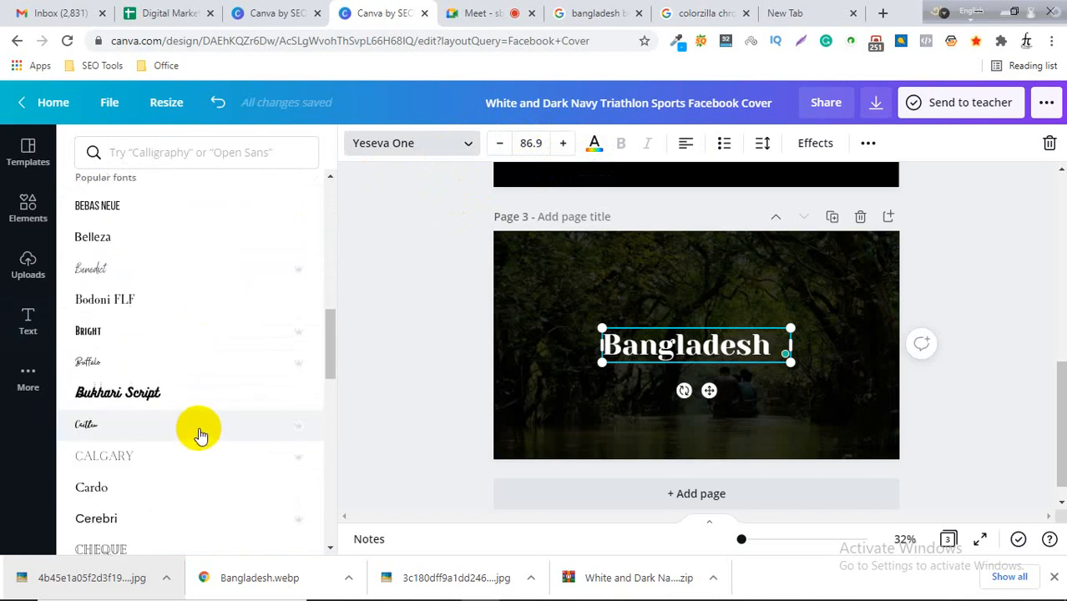
scroll(204, 434, "up", 5)
scroll(213, 424, "down", 2)
scroll(213, 416, "down", 1)
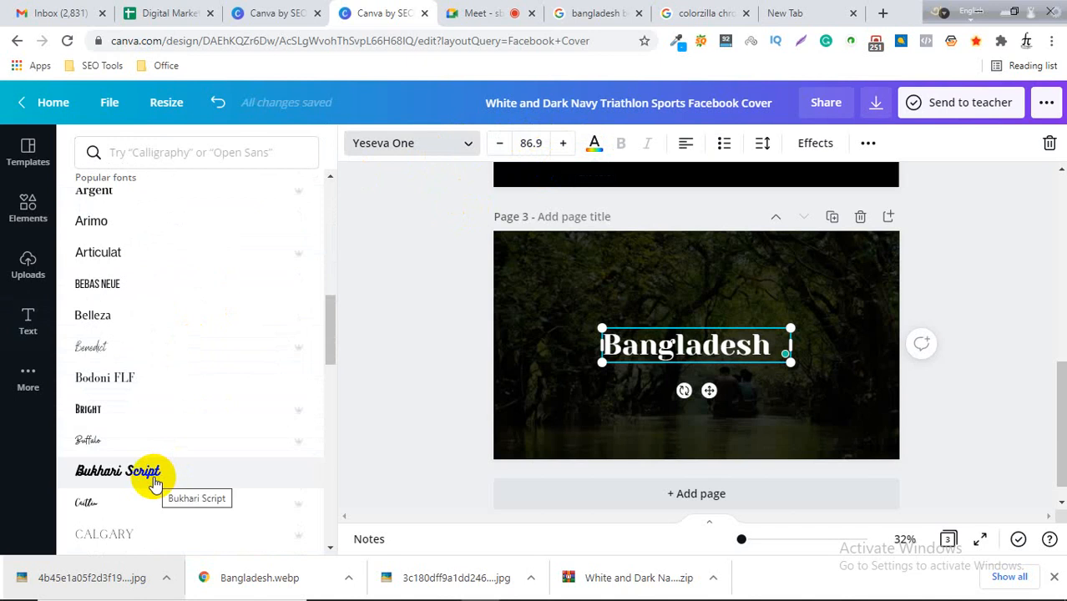
scroll(166, 405, "up", 1)
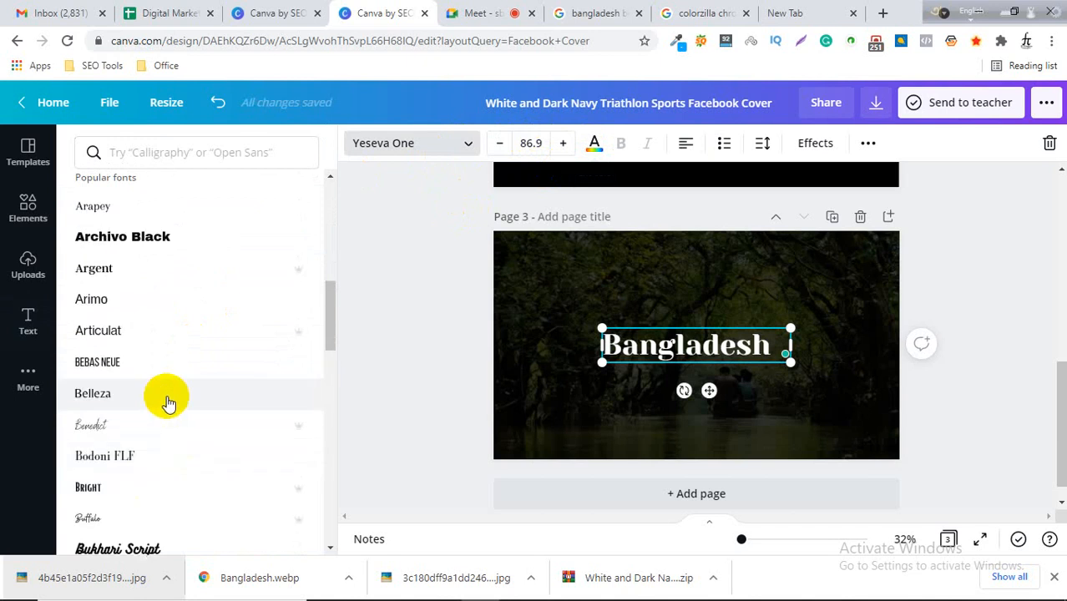
left_click(429, 263)
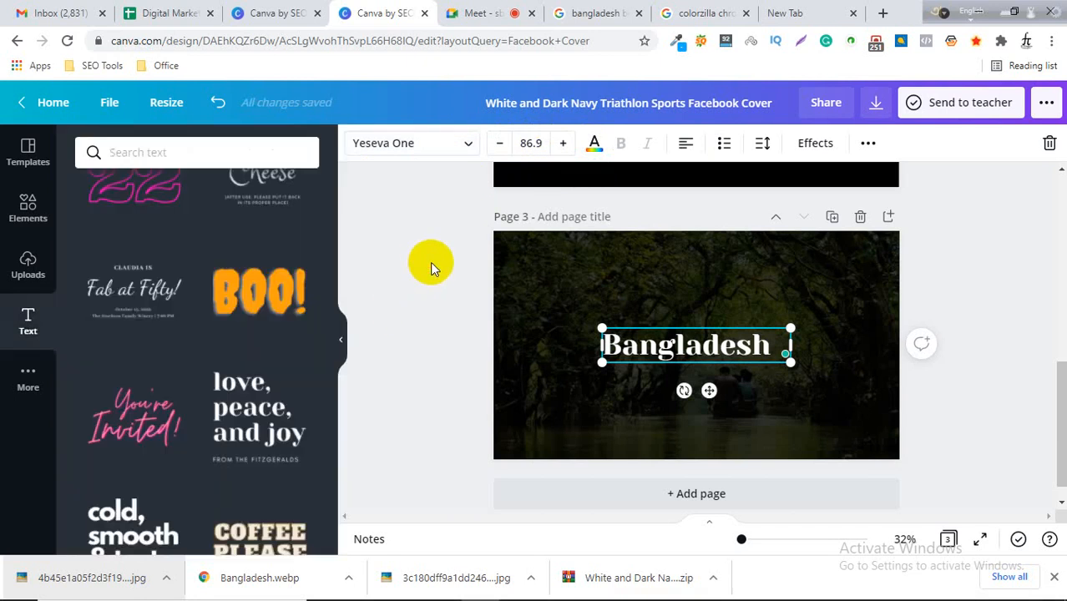
left_click(35, 282)
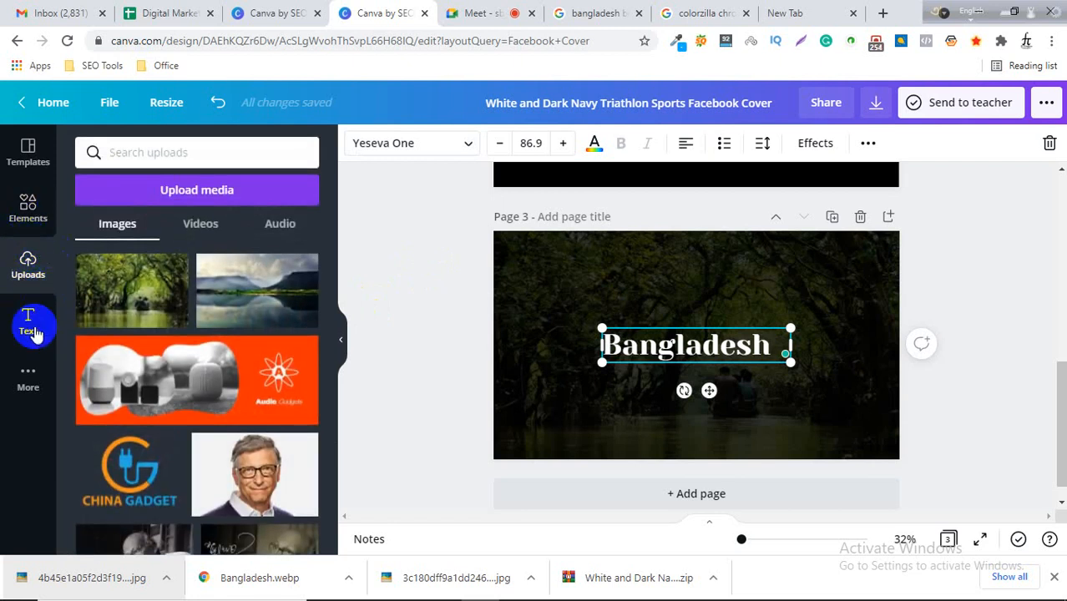
left_click(28, 210)
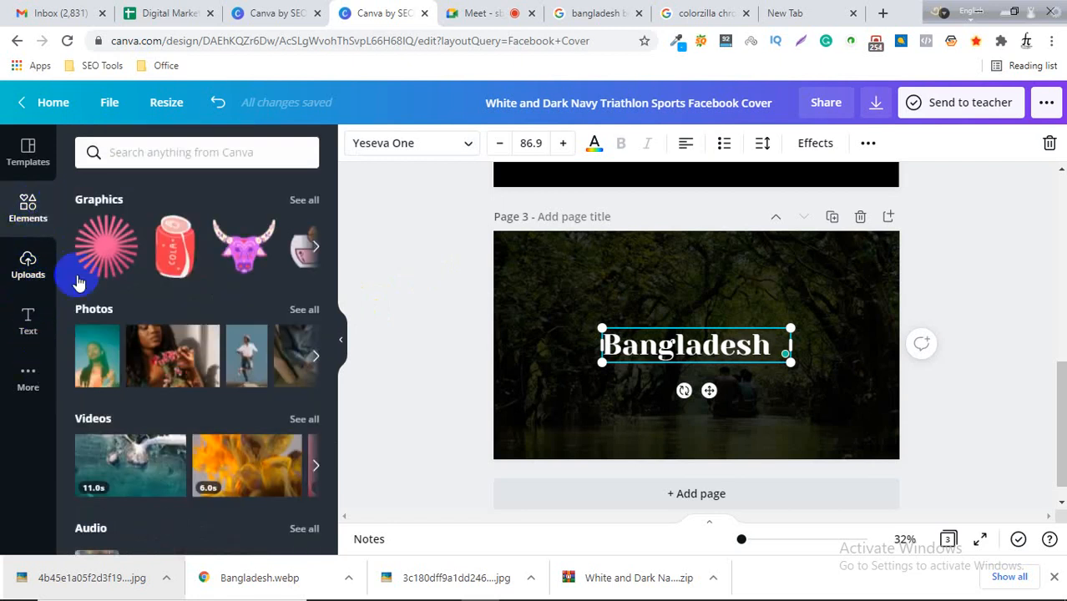
left_click(950, 302)
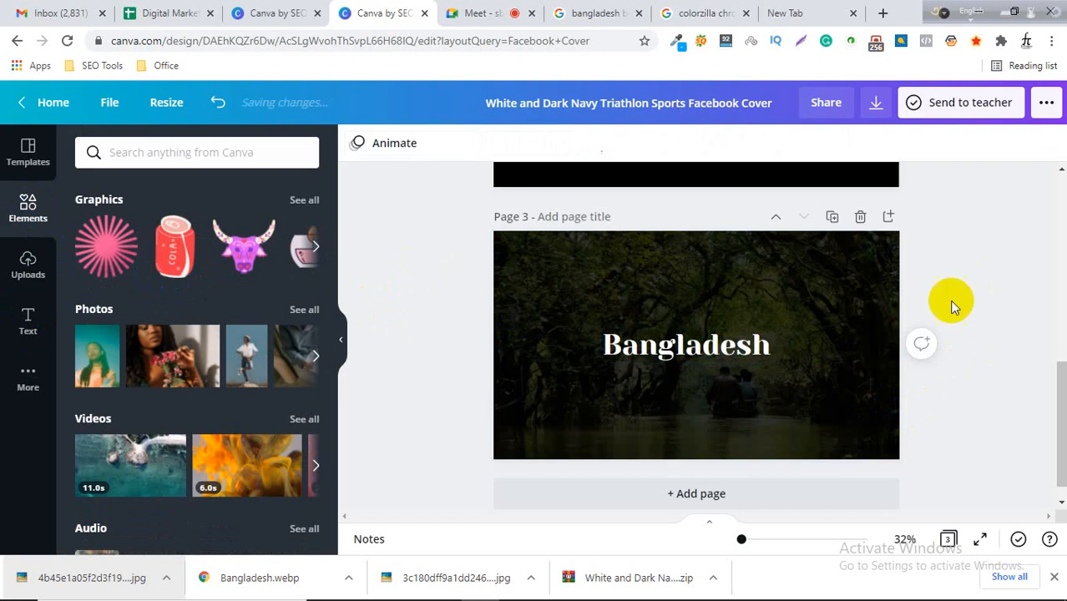
Add a new blank page after the Bangladesh page.
left_click(712, 446)
scroll(706, 455, "down", 1)
left_click(702, 401)
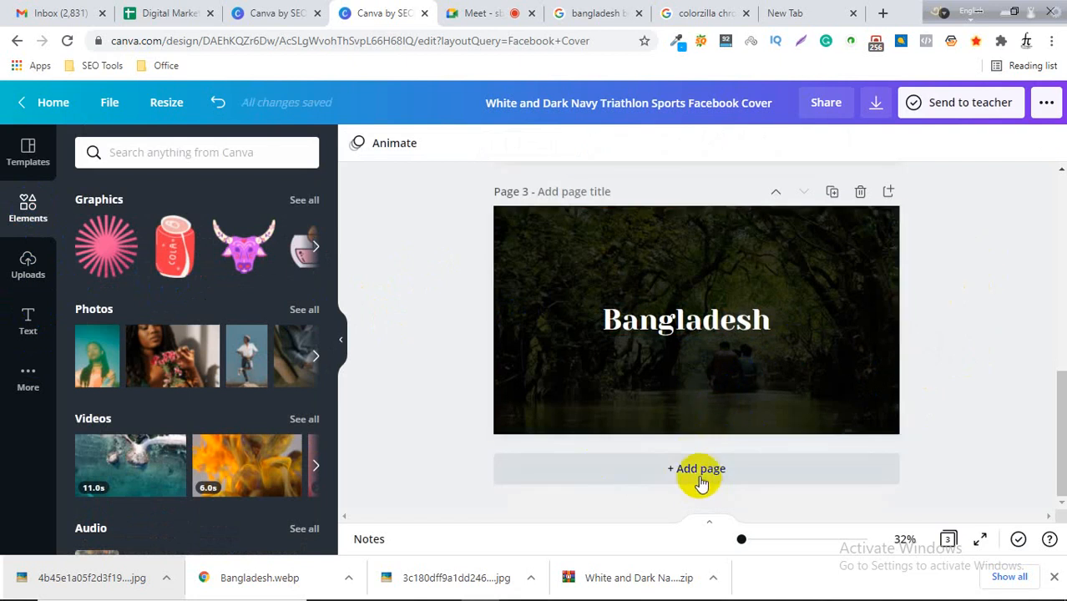
left_click(697, 468)
left_click(693, 351)
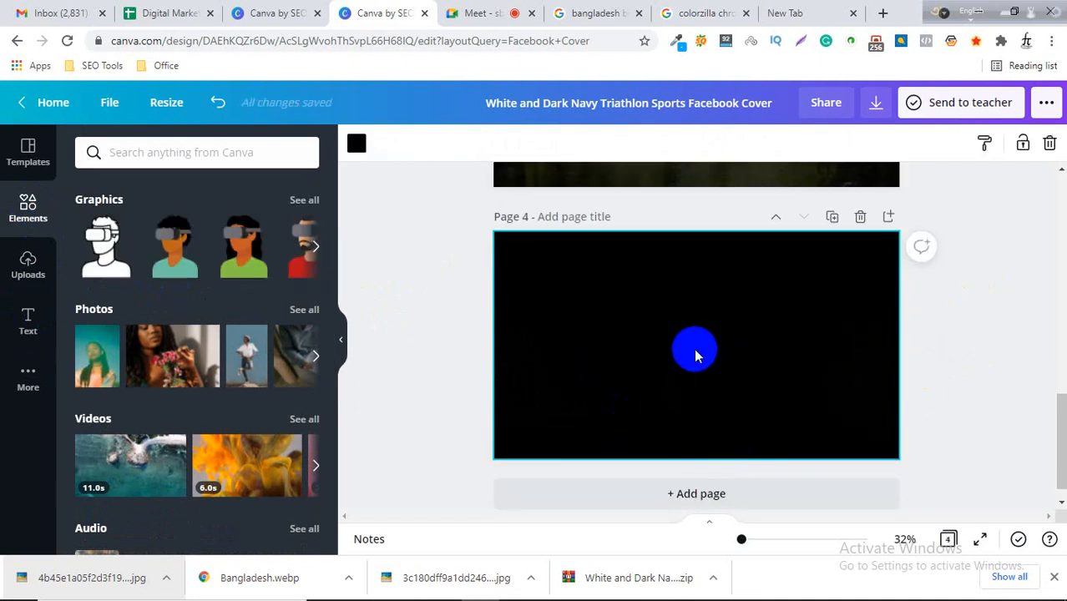
scroll(709, 374, "up", 3)
scroll(750, 380, "down", 2)
scroll(696, 399, "up", 3)
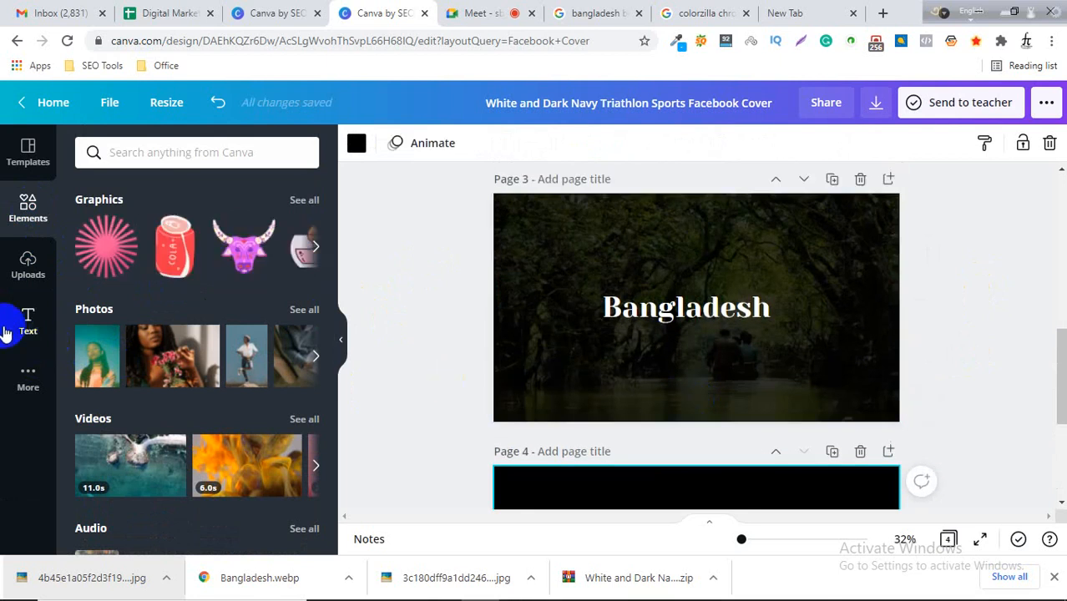
left_click(25, 266)
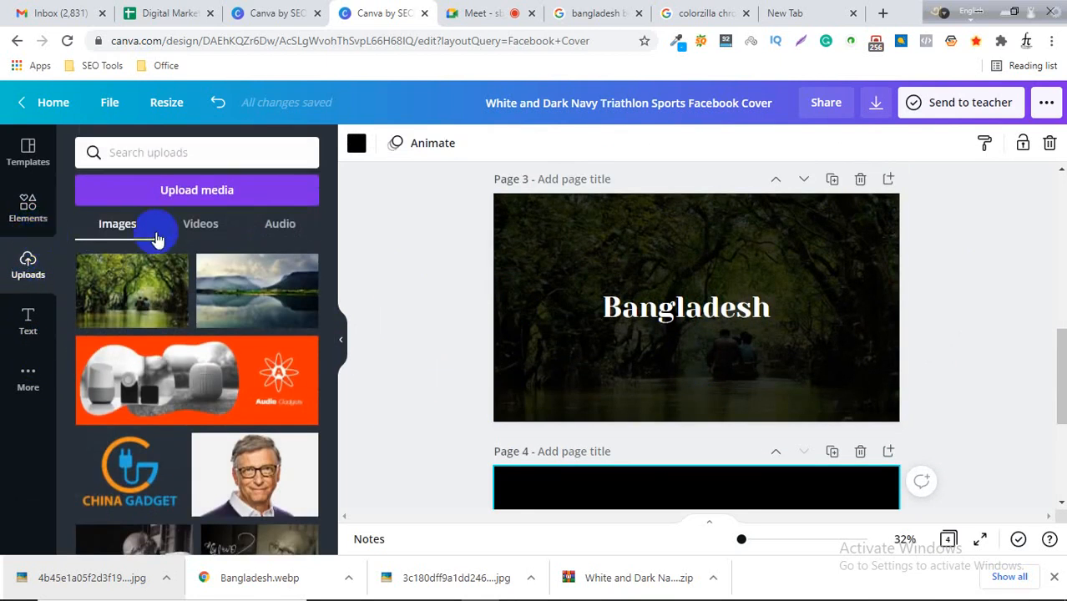
left_click(28, 213)
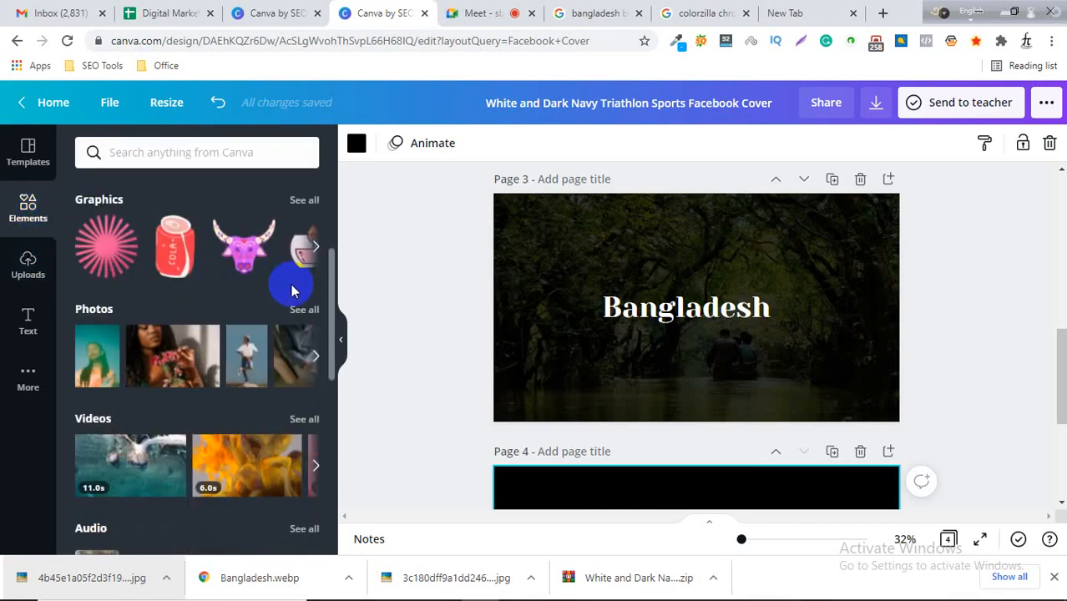
Add a circle frame to the Bangladesh page and move it to the left of the heading.
scroll(296, 285, "down", 2)
scroll(296, 286, "up", 2)
scroll(206, 325, "down", 2)
scroll(206, 324, "down", 5)
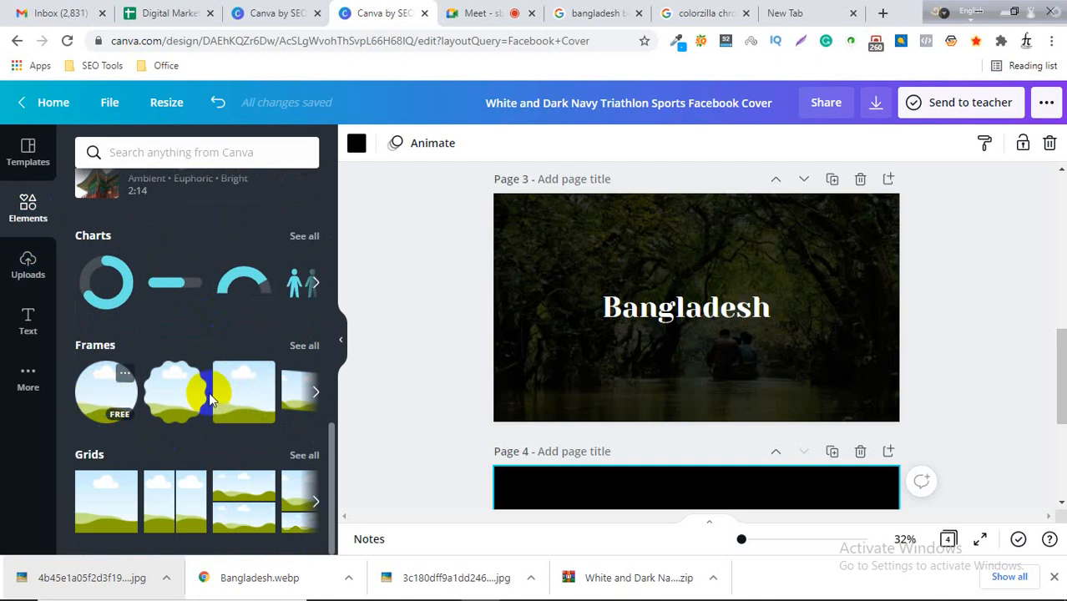
left_click(104, 392)
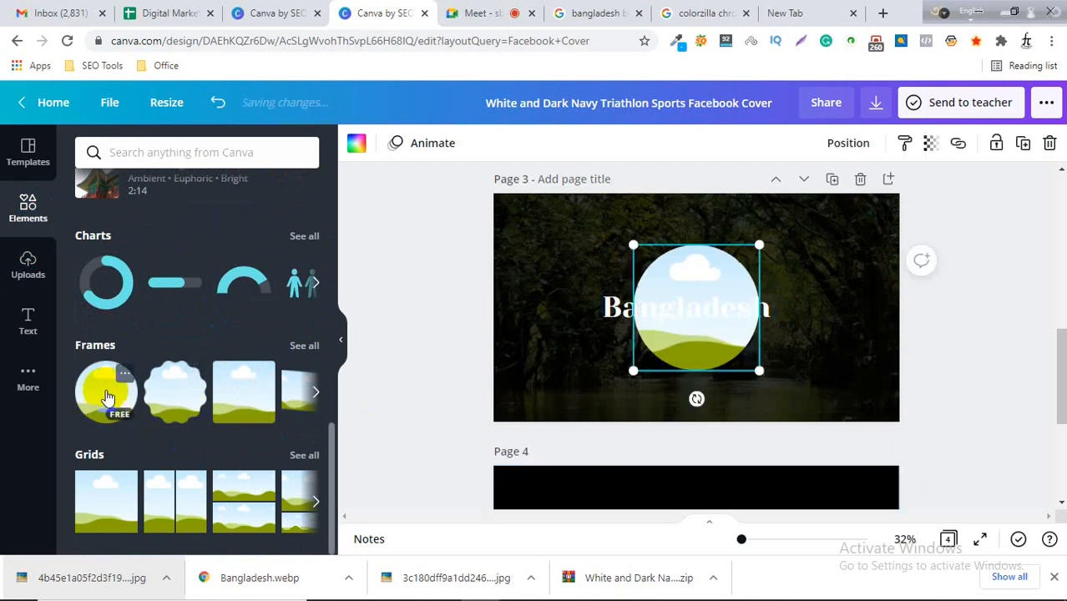
left_click_drag(671, 284, 555, 293)
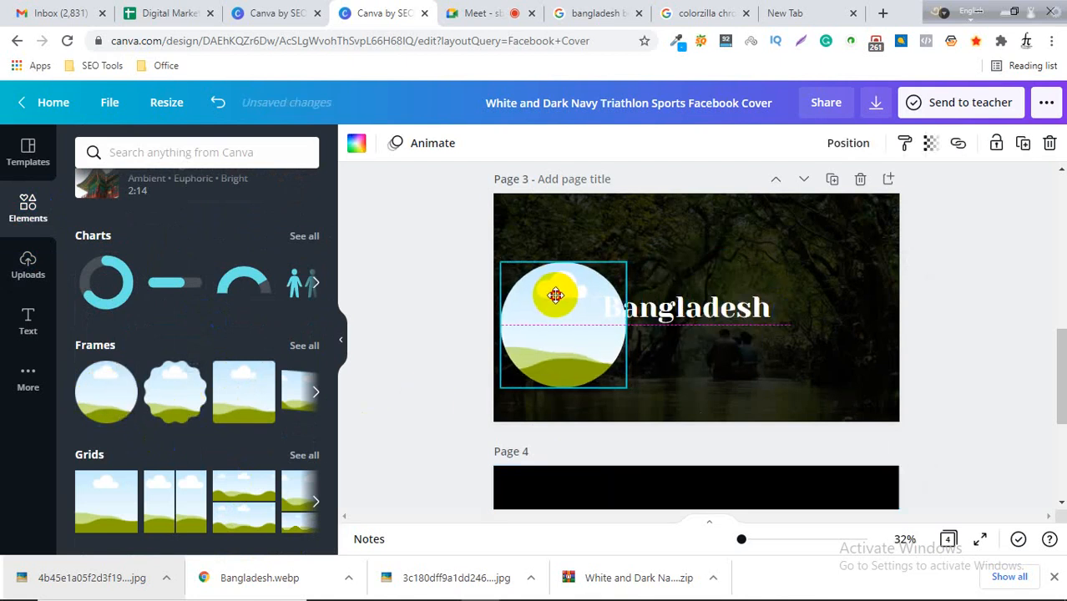
Move the Bangladesh heading to the right and align the circle frame beside it.
left_click(723, 312)
left_click_drag(723, 313, 778, 310)
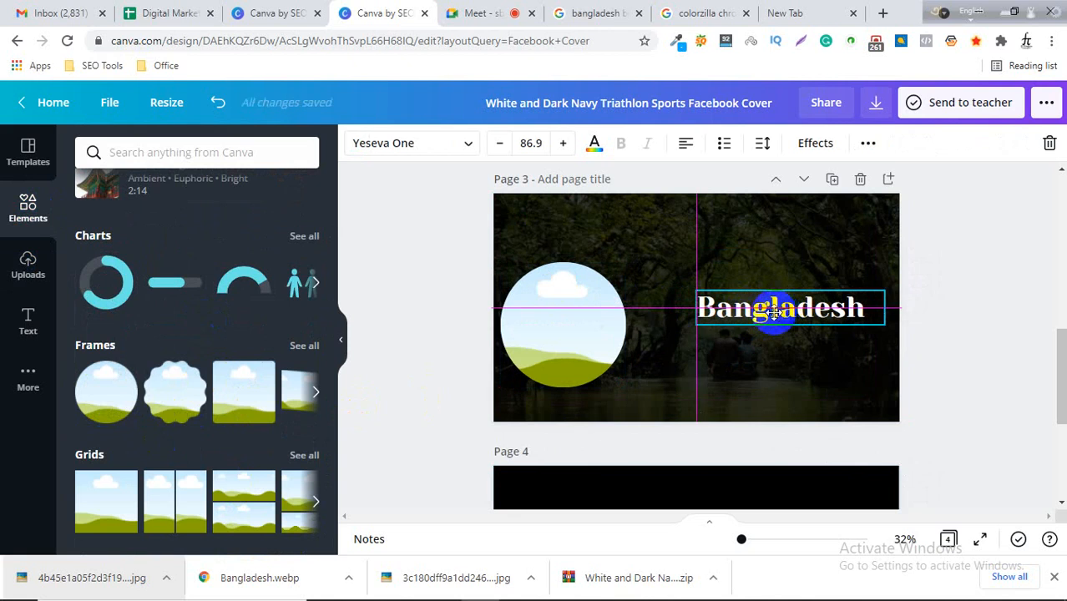
left_click_drag(566, 306, 596, 287)
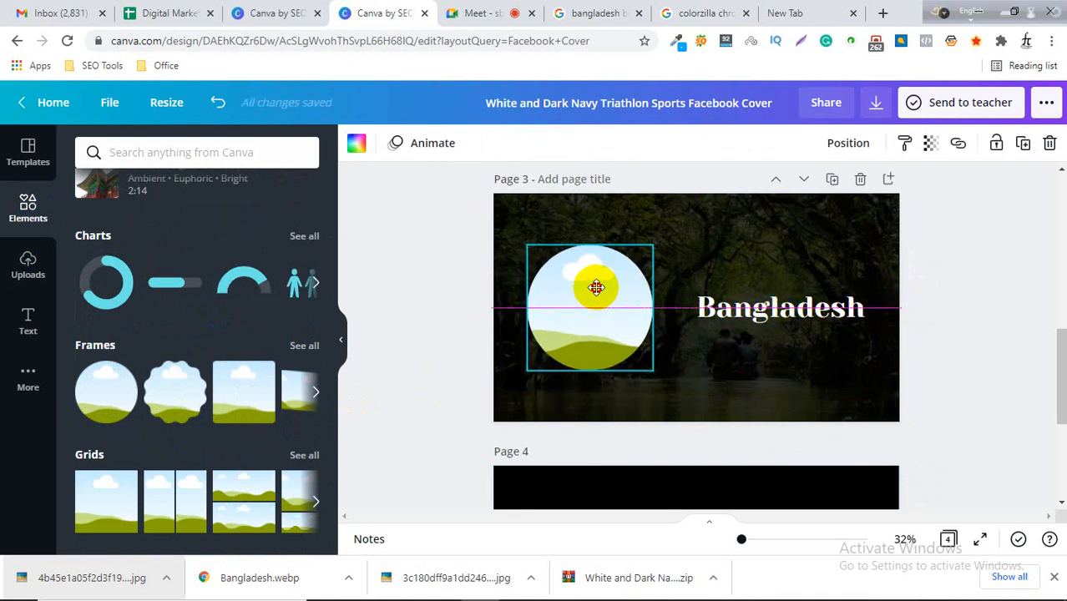
left_click_drag(597, 289, 597, 290)
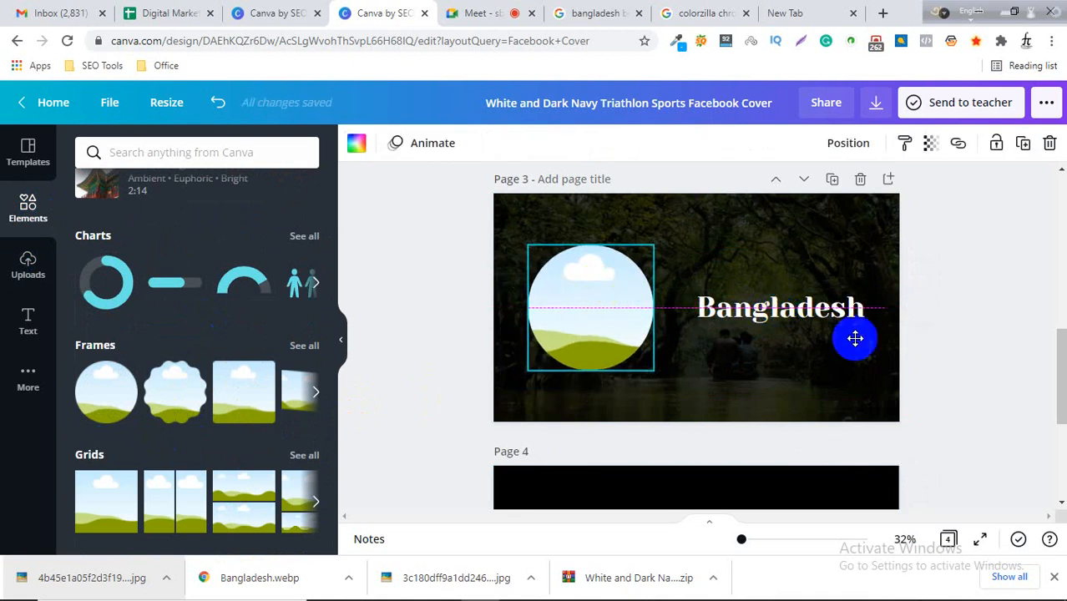
left_click(958, 314)
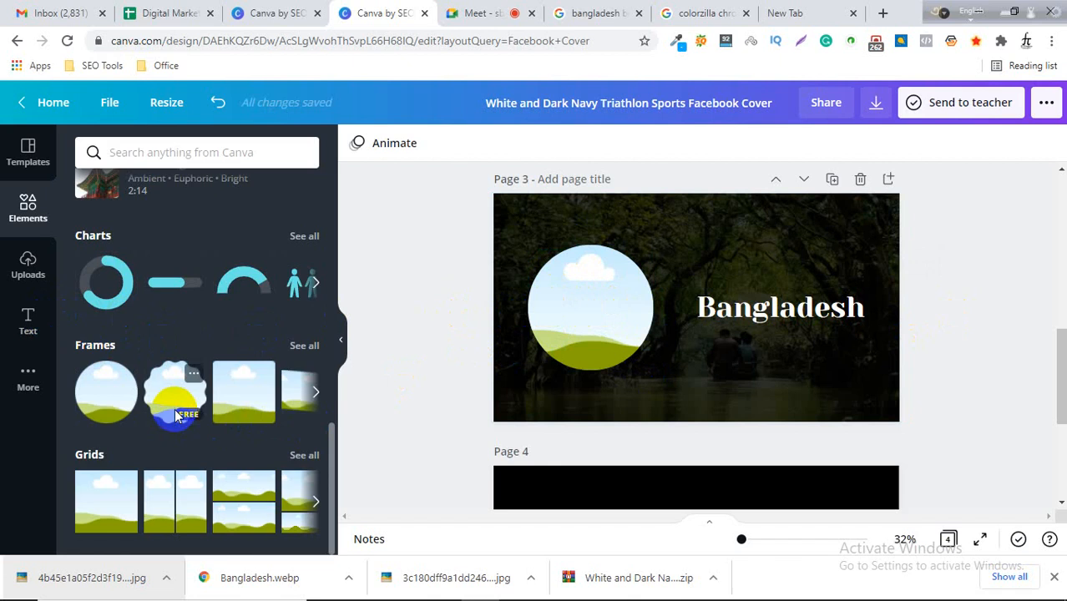
Search the elements library for "mobile phone" and browse the results.
scroll(171, 413, "up", 3)
scroll(175, 415, "up", 6)
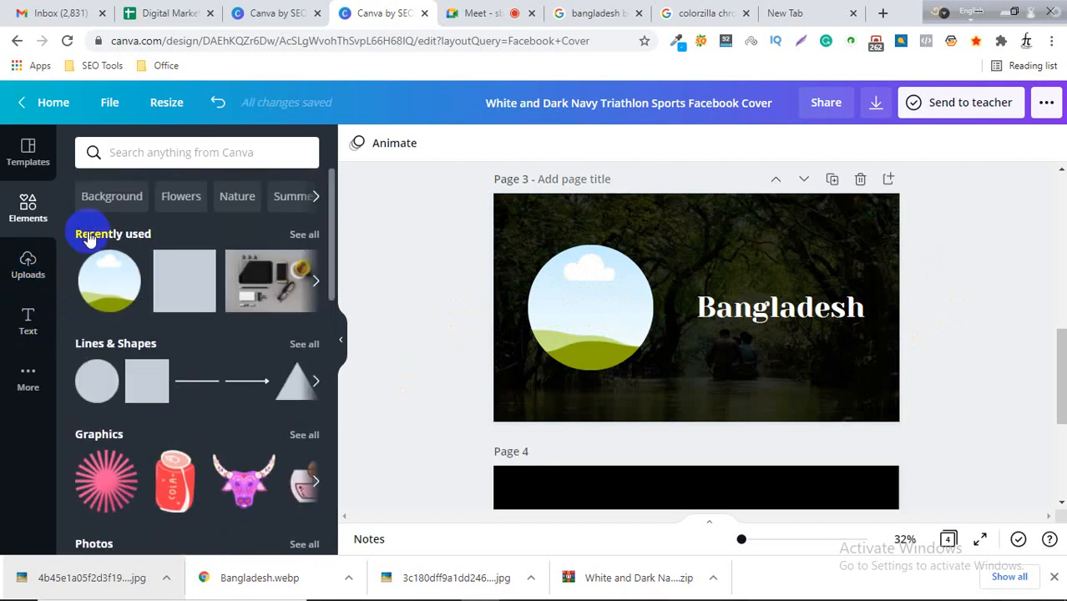
left_click(178, 151)
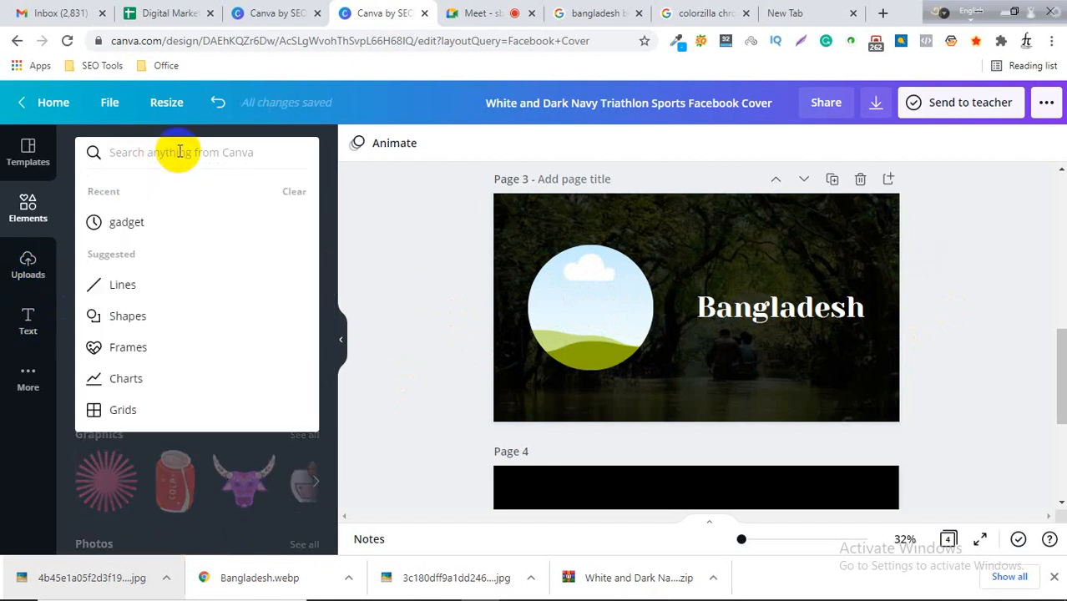
type("mobile")
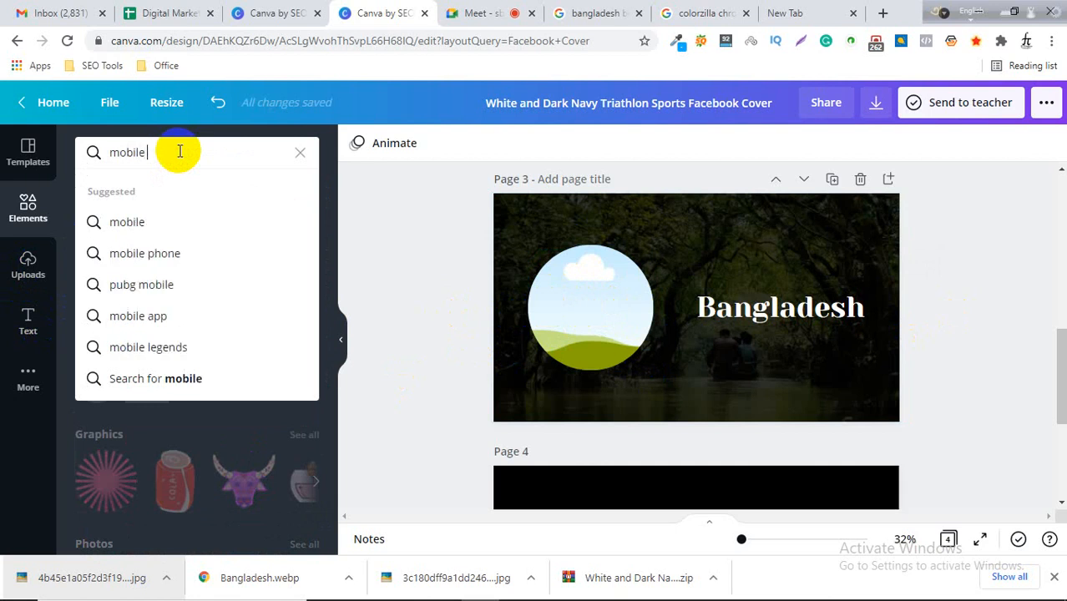
type(" phone")
key("Return")
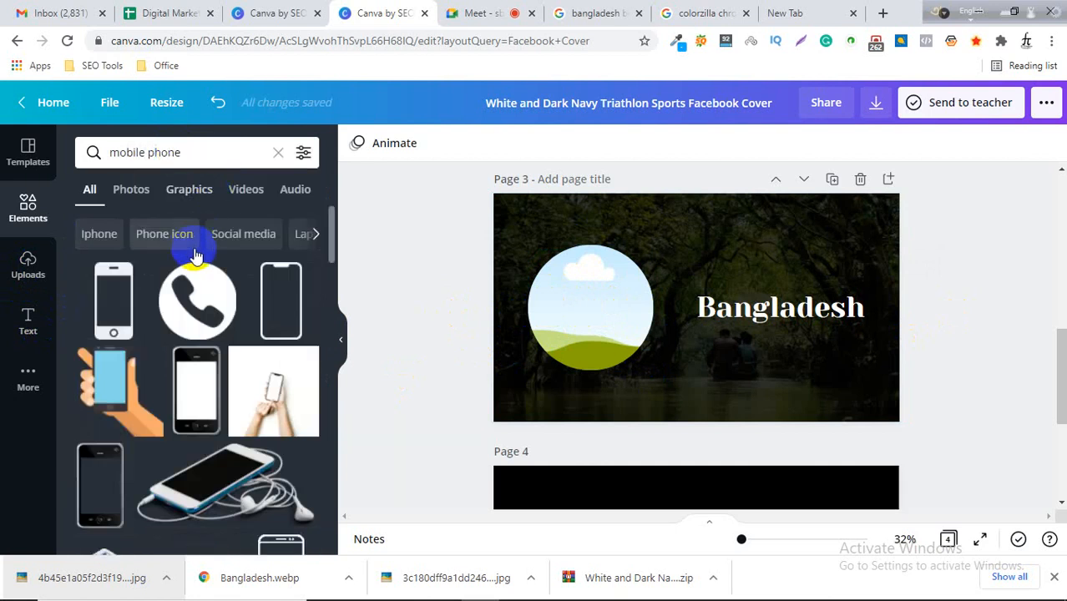
scroll(250, 276, "down", 2)
scroll(257, 441, "down", 1)
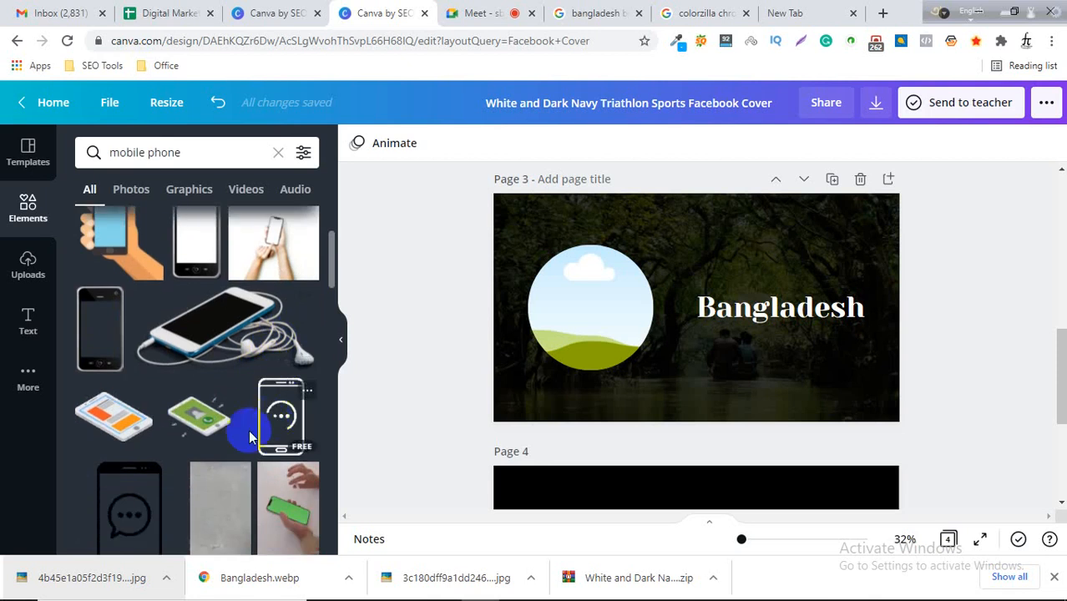
scroll(237, 455, "down", 2)
scroll(230, 471, "down", 2)
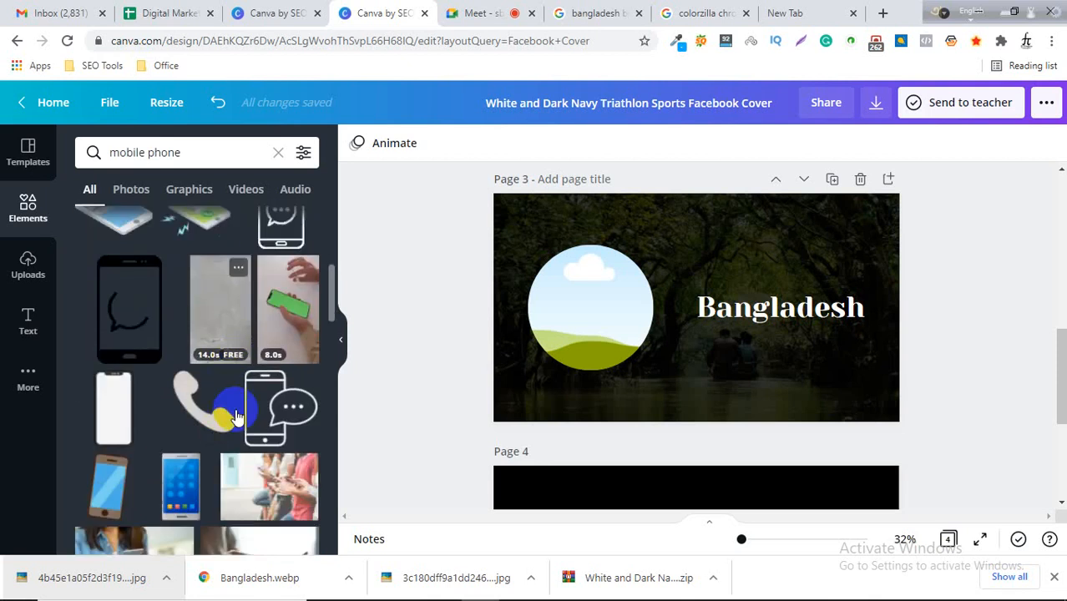
scroll(235, 463, "down", 2)
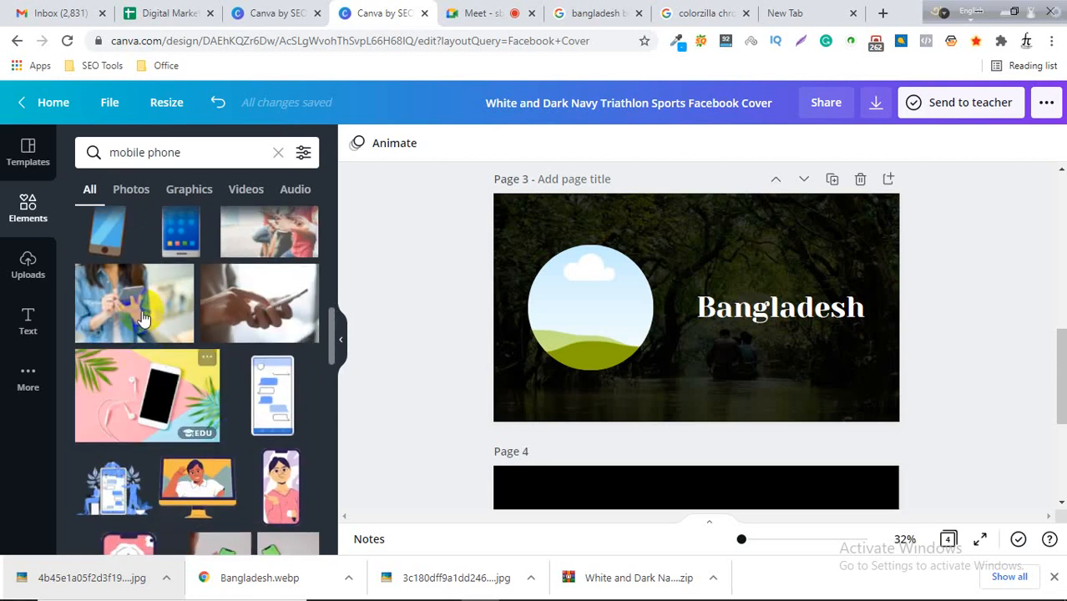
left_click_drag(131, 320, 541, 329)
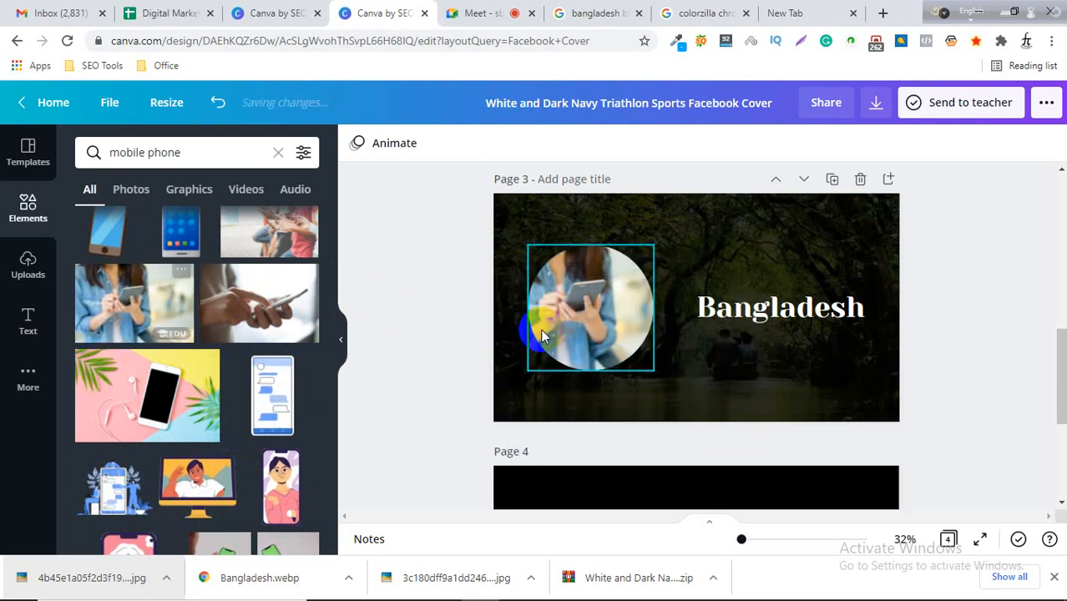
double_click(594, 285)
mouse_move(601, 299)
left_mouse_down()
mouse_move(630, 313)
mouse_move(605, 308)
left_mouse_up()
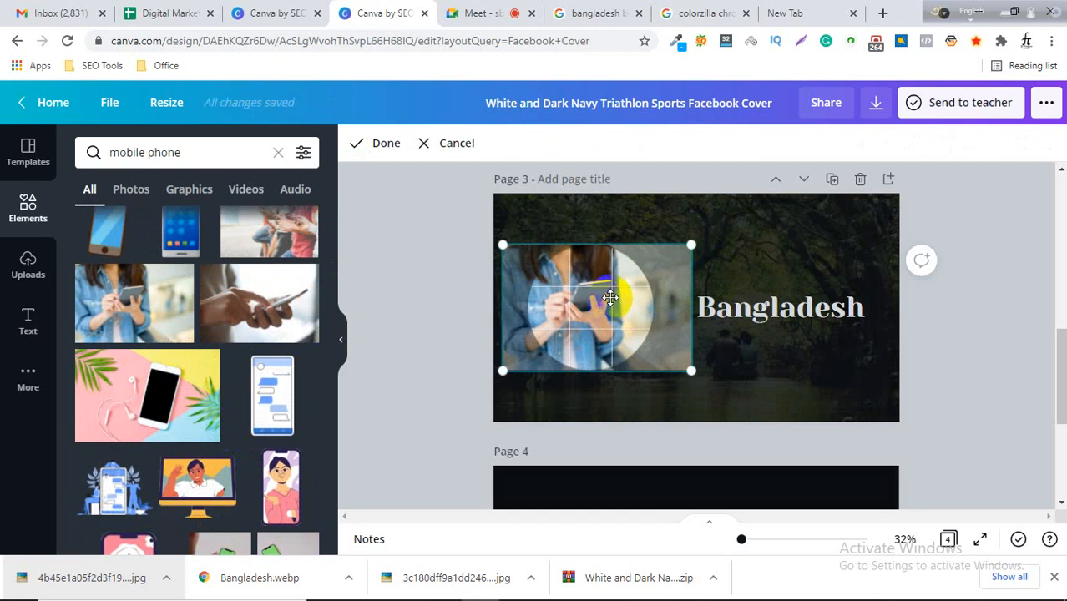
key("Delete")
Fill the circle frame with the photo of a woman using a phone in a café.
scroll(226, 334, "down", 5)
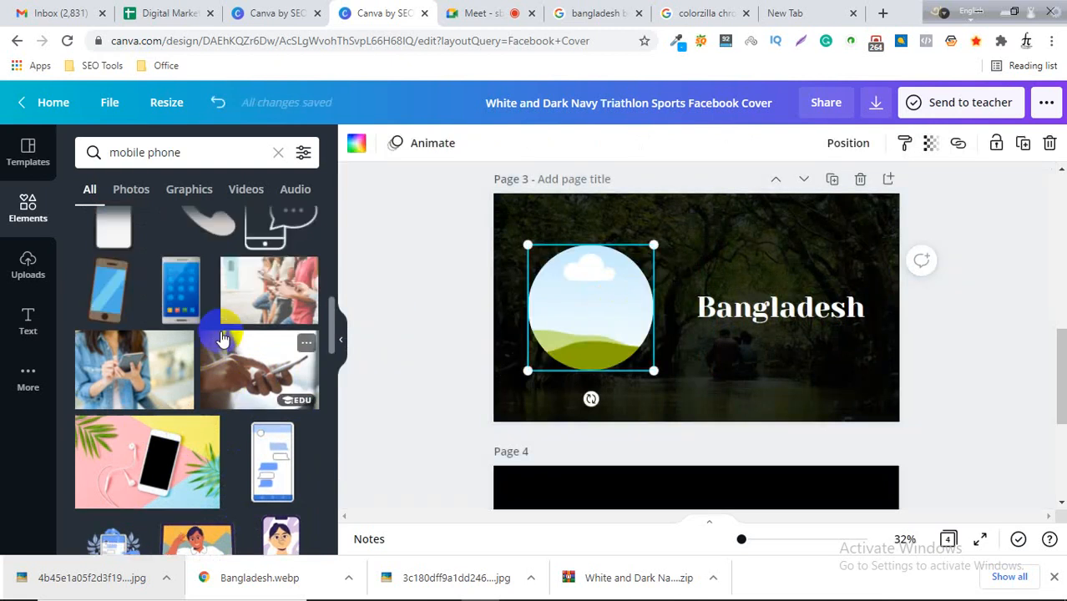
scroll(227, 338, "down", 10)
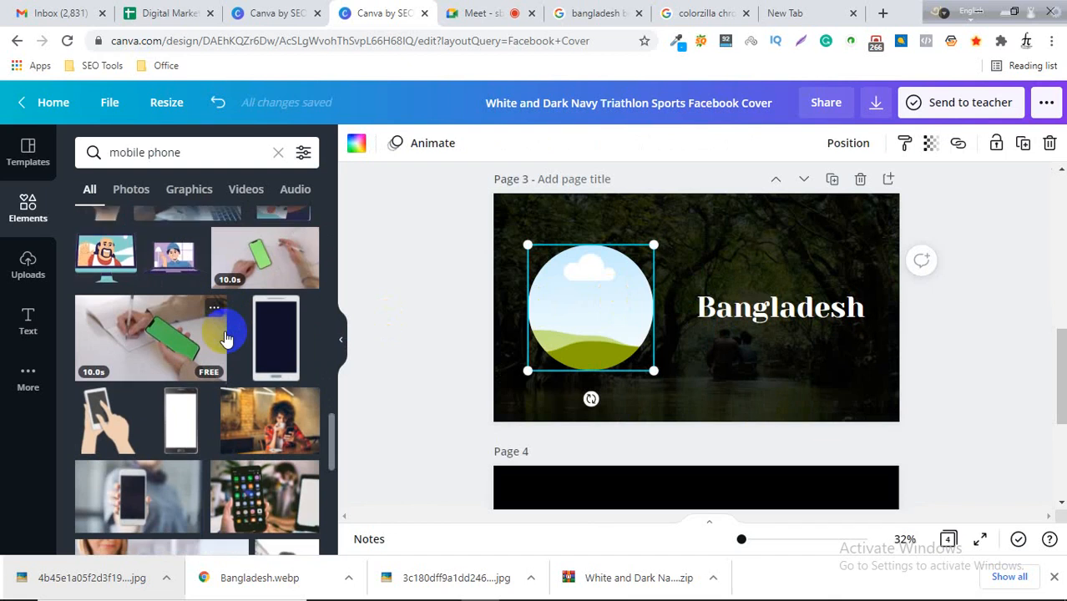
left_click_drag(262, 370, 591, 338)
left_click(953, 297)
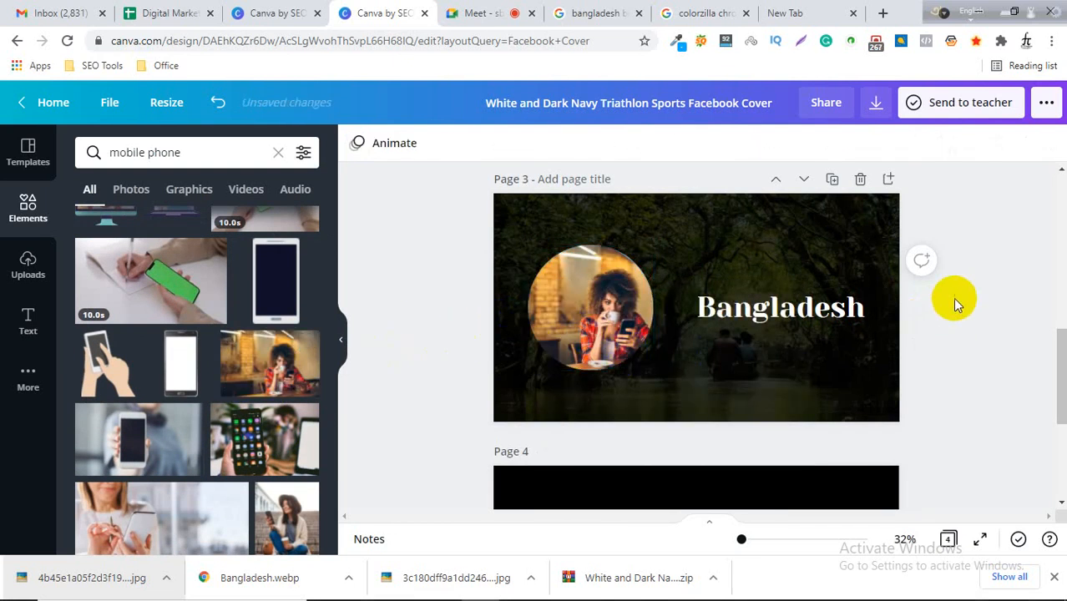
Reposition the photo inside the circle frame to centre the woman.
double_click(606, 310)
left_click_drag(613, 314, 584, 302)
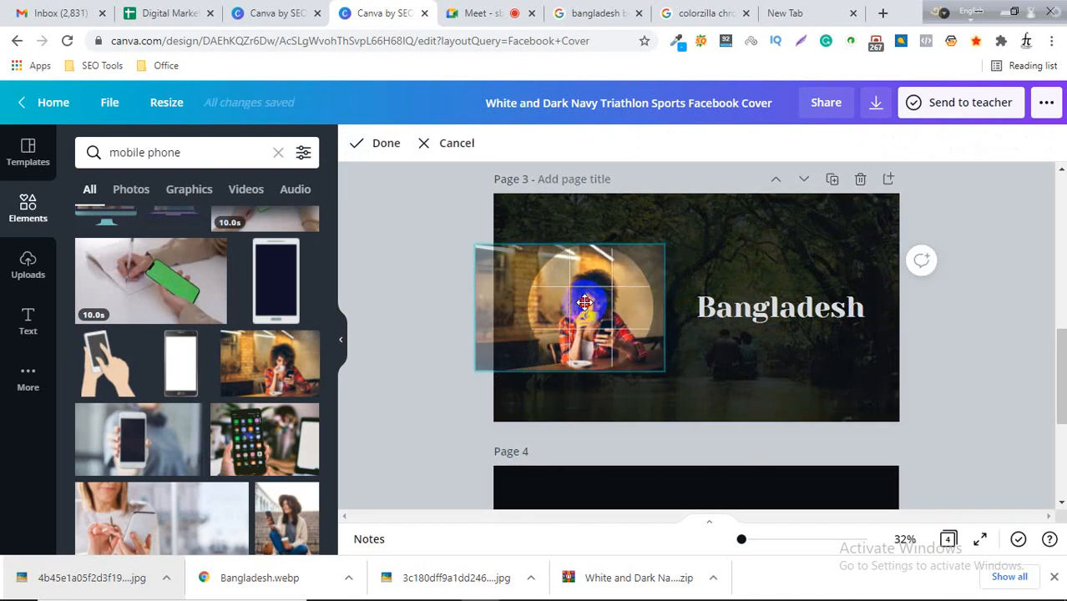
left_click(938, 314)
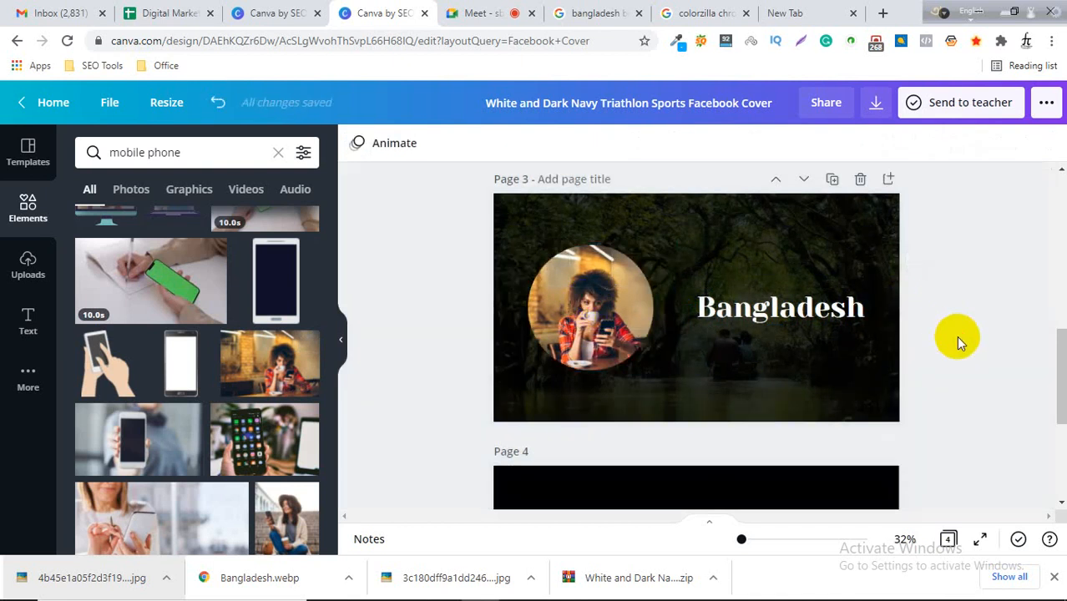
left_click(472, 12)
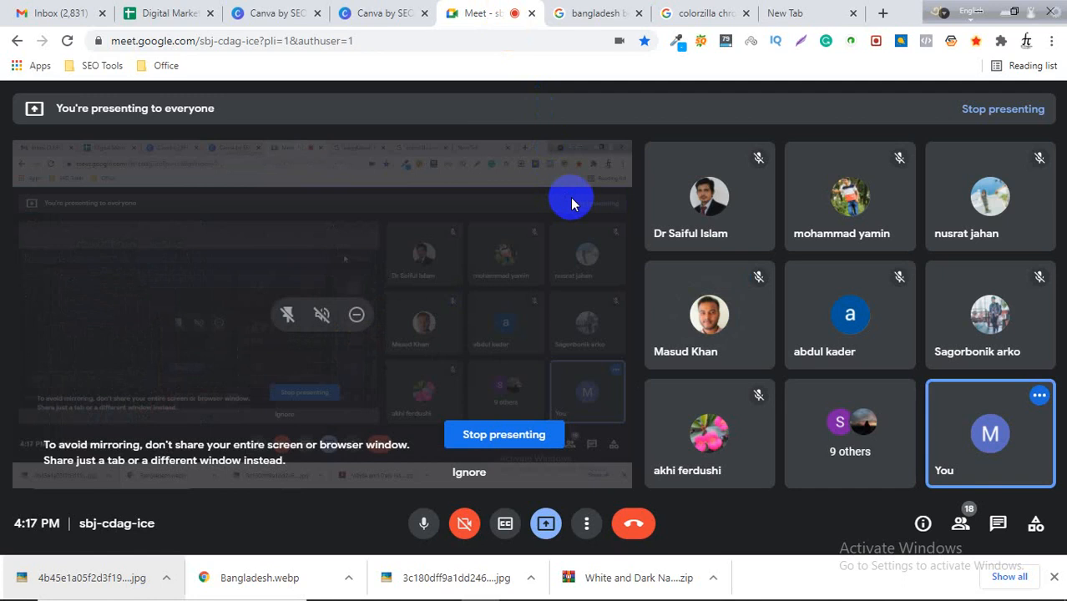
left_click(387, 10)
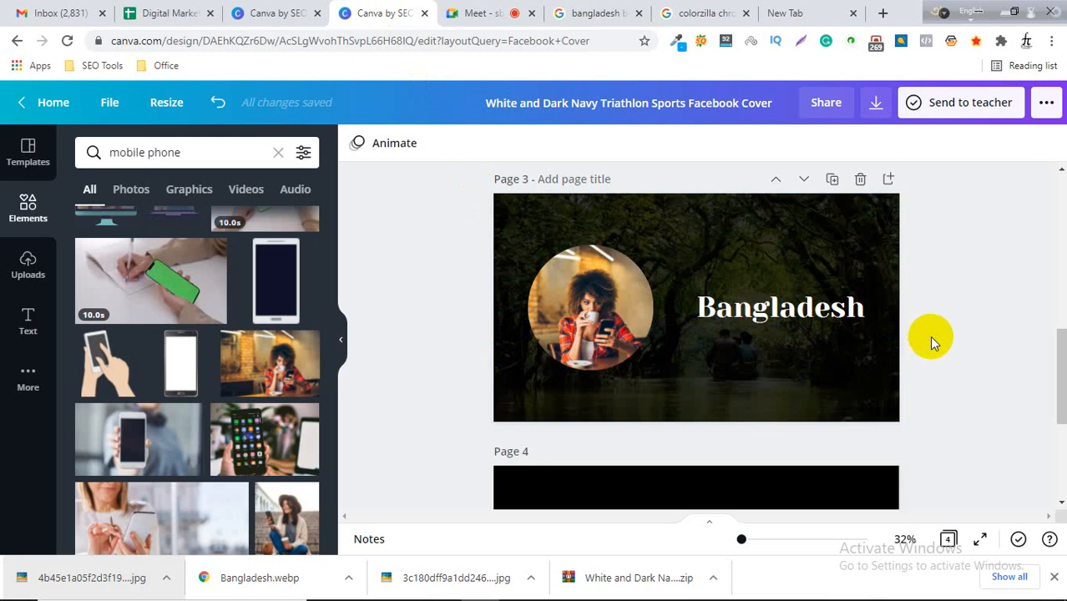
Browse the mobile phone results and the Elements categories.
scroll(258, 446, "down", 3)
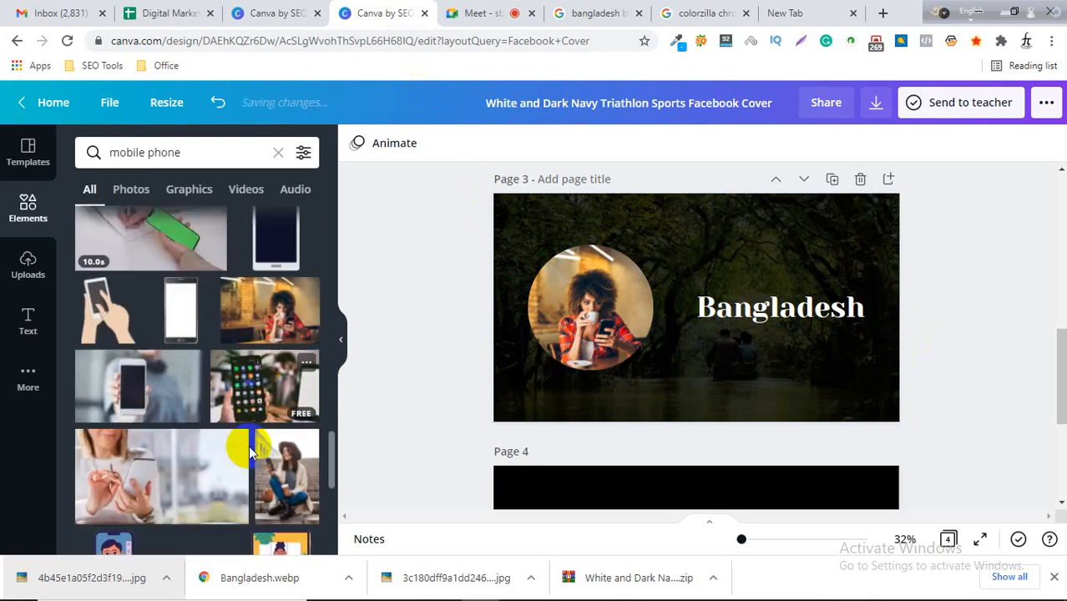
scroll(301, 448, "down", 3)
scroll(217, 483, "down", 3)
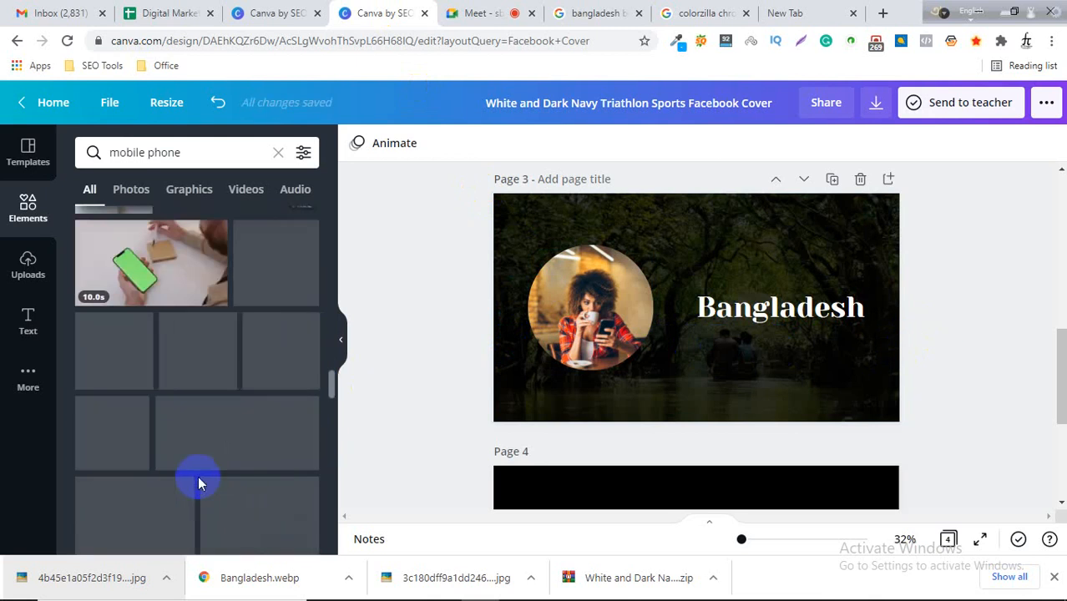
scroll(200, 469, "down", 1)
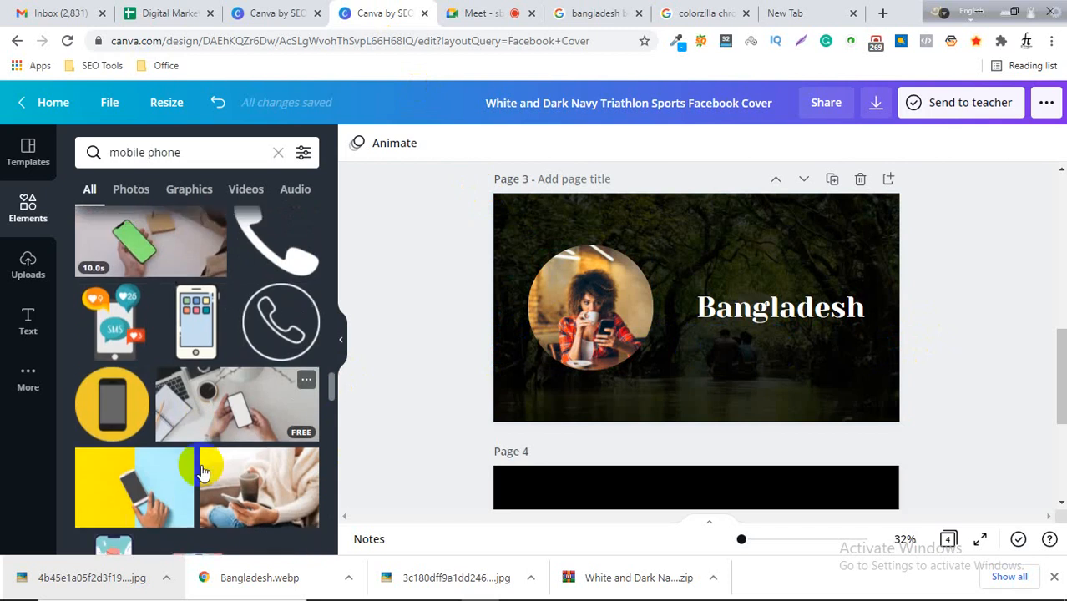
scroll(200, 366, "up", 3)
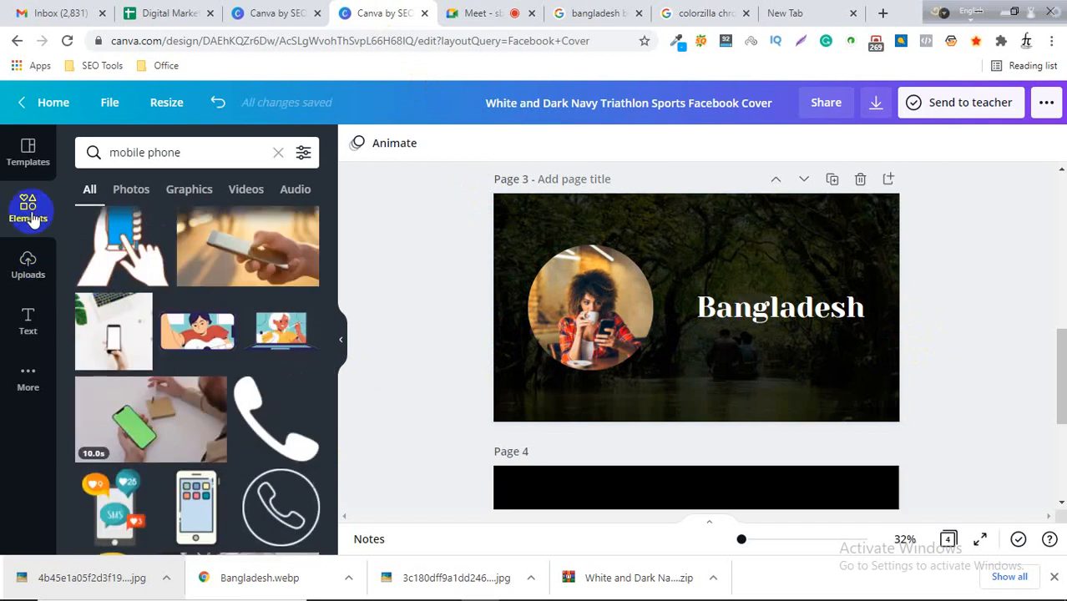
left_click(29, 215)
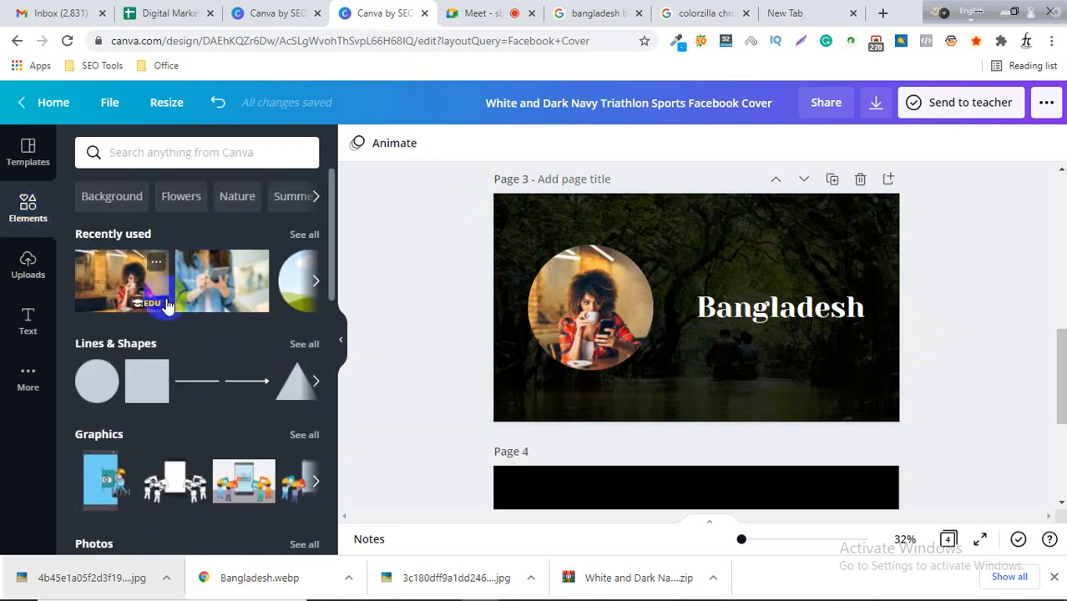
scroll(154, 345, "down", 2)
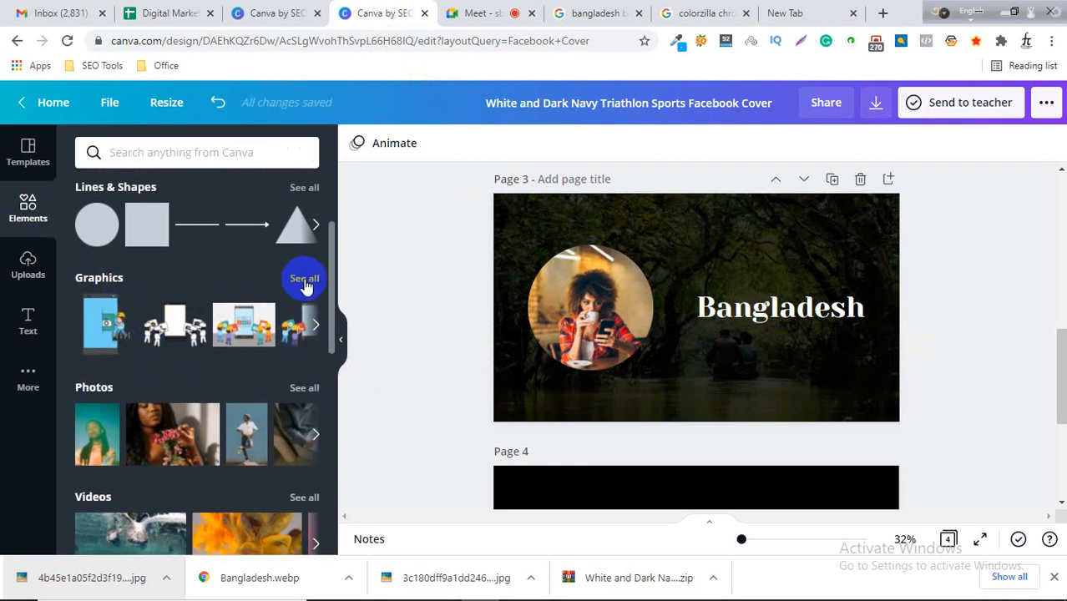
scroll(81, 452, "down", 2)
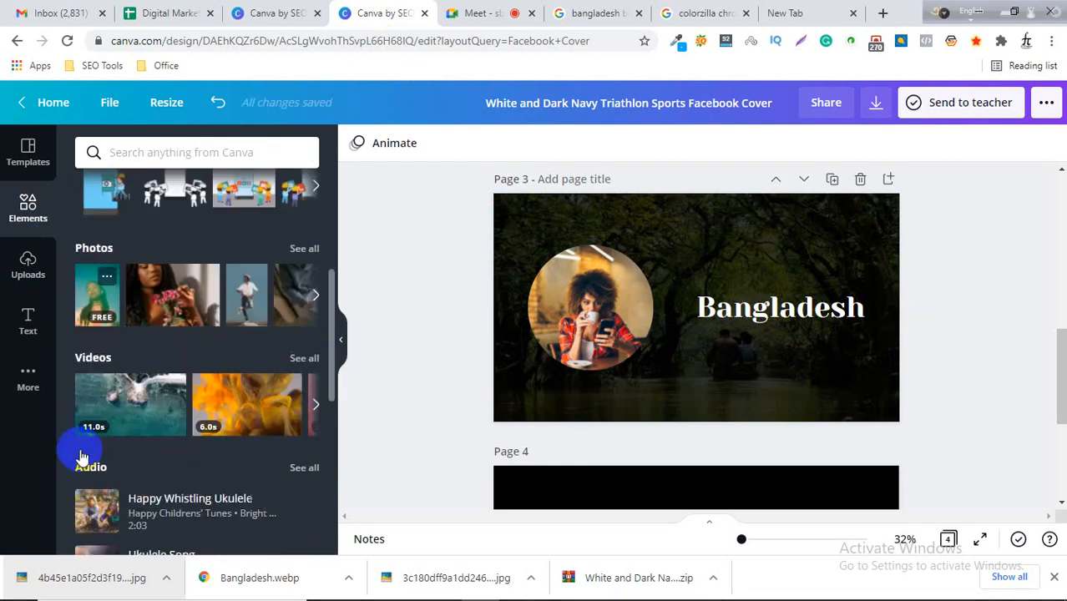
Add the dashed-circle sticker from the Graphics stickers to Page 3, then enlarge and position it around the Bangladesh title.
scroll(150, 444, "up", 2)
left_click(304, 278)
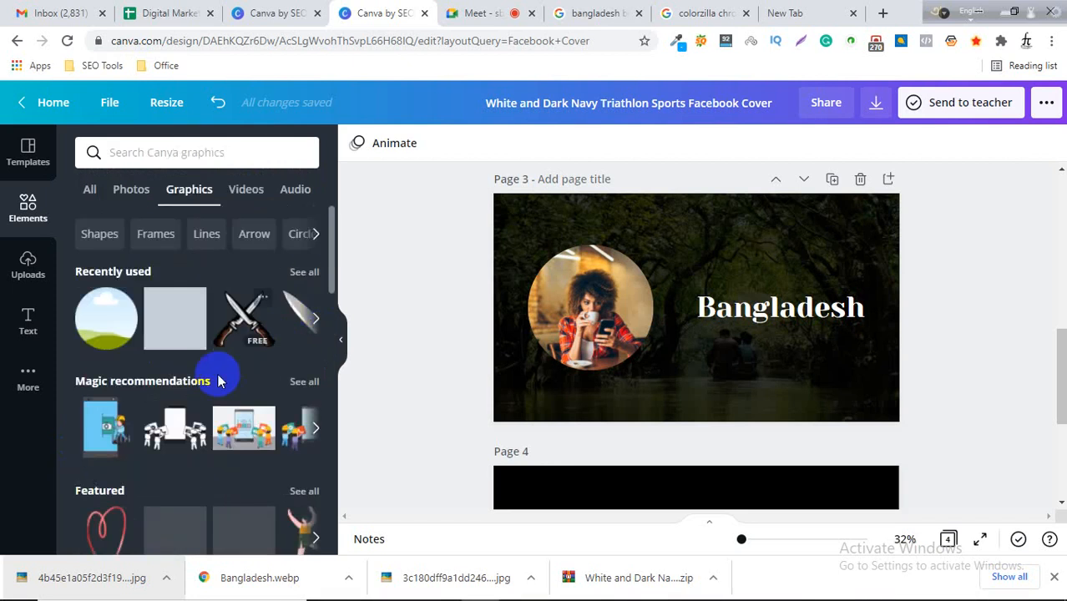
scroll(212, 394, "down", 2)
scroll(212, 389, "down", 2)
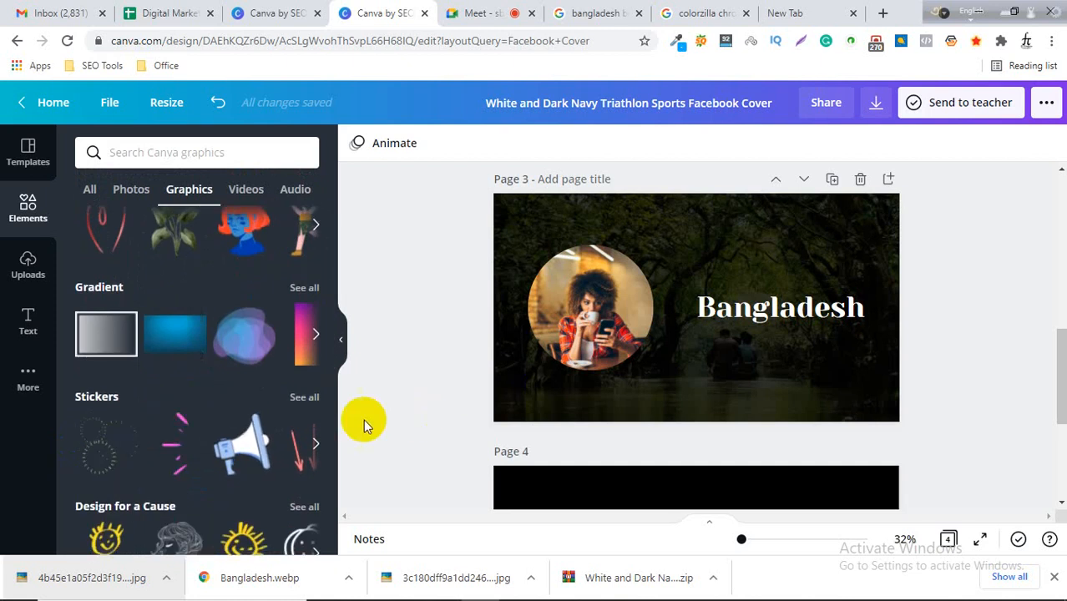
scroll(196, 435, "down", 1)
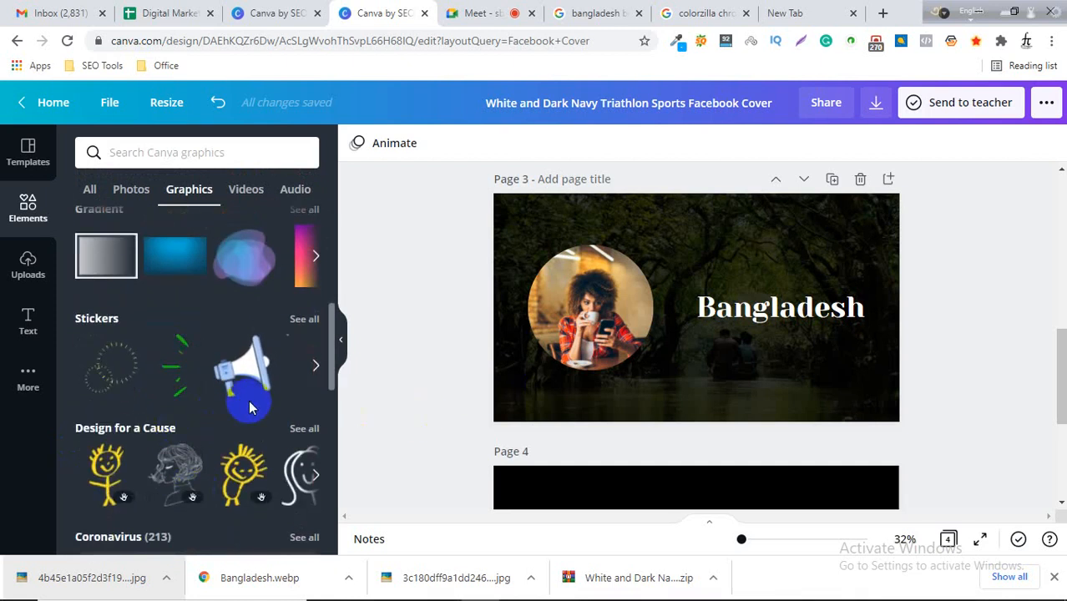
scroll(246, 392, "down", 1)
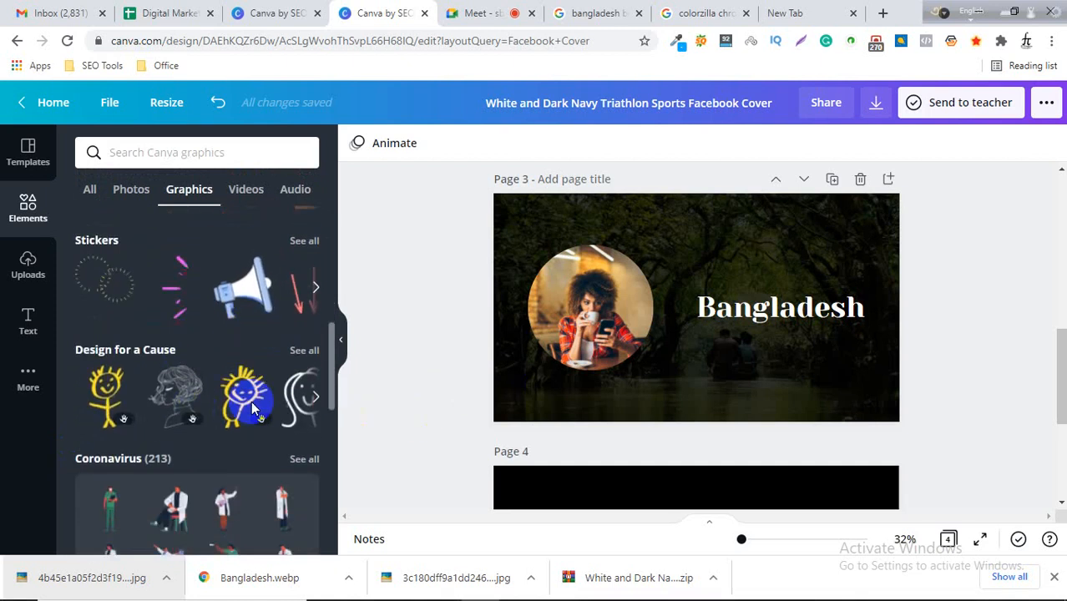
left_click(106, 287)
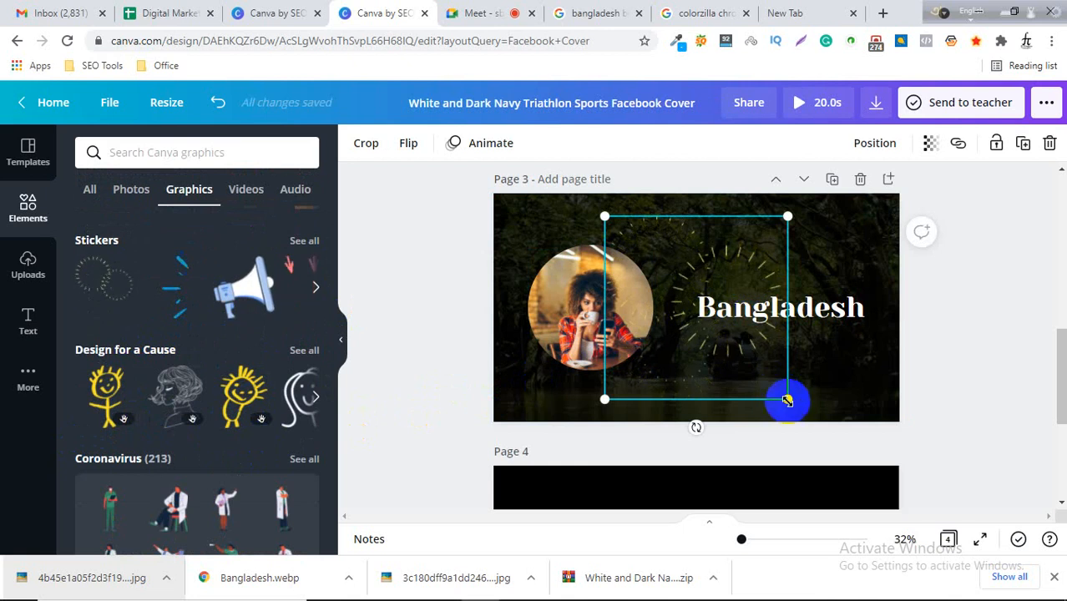
left_click_drag(787, 401, 806, 416)
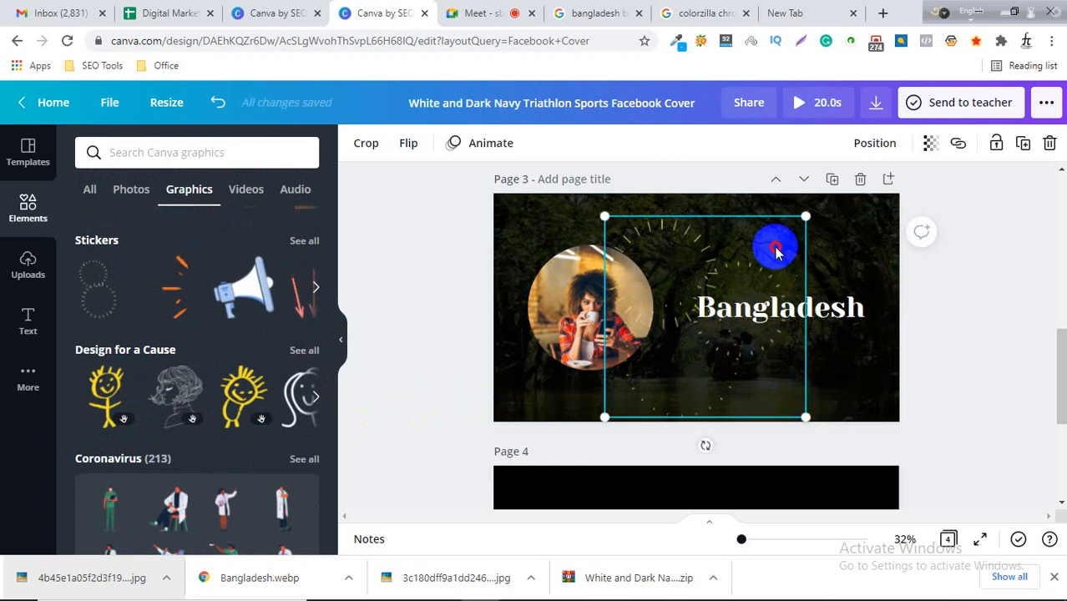
left_click_drag(777, 250, 784, 238)
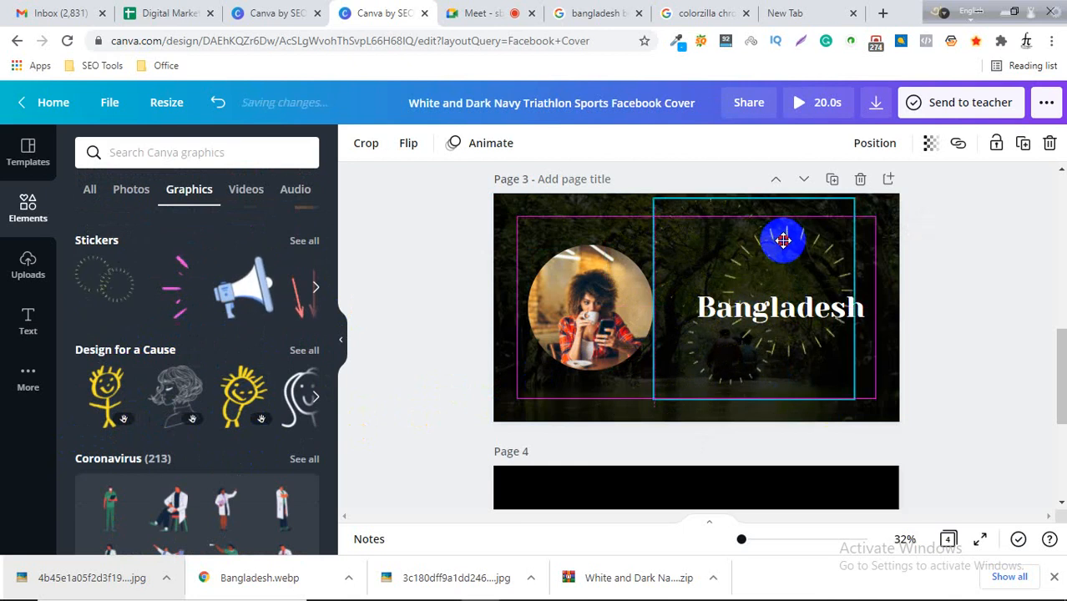
left_click(943, 267)
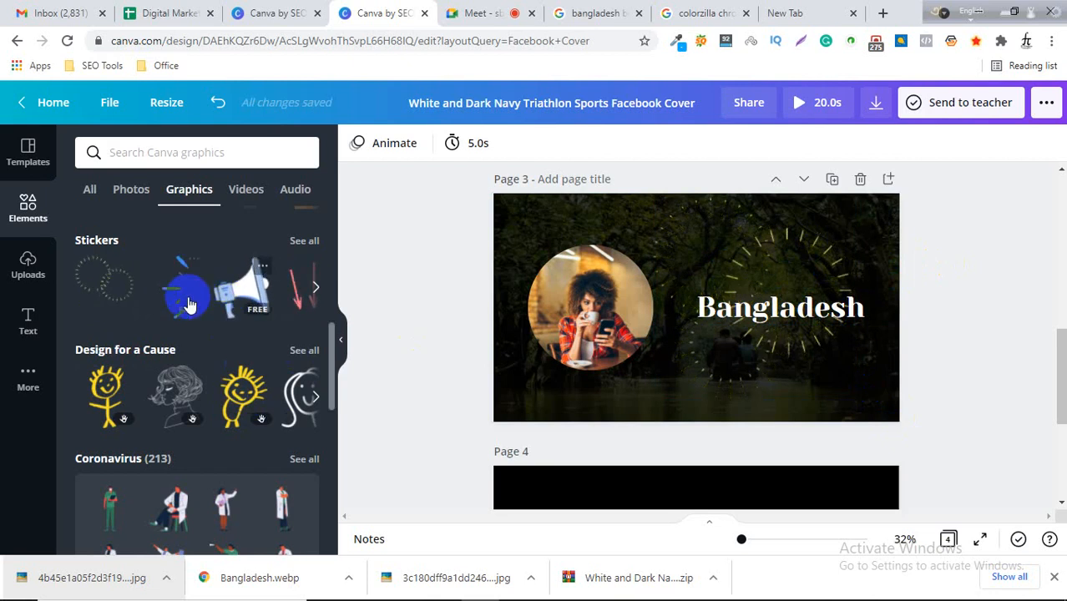
Browse the further Graphics categories in the elements panel.
scroll(186, 403, "down", 2)
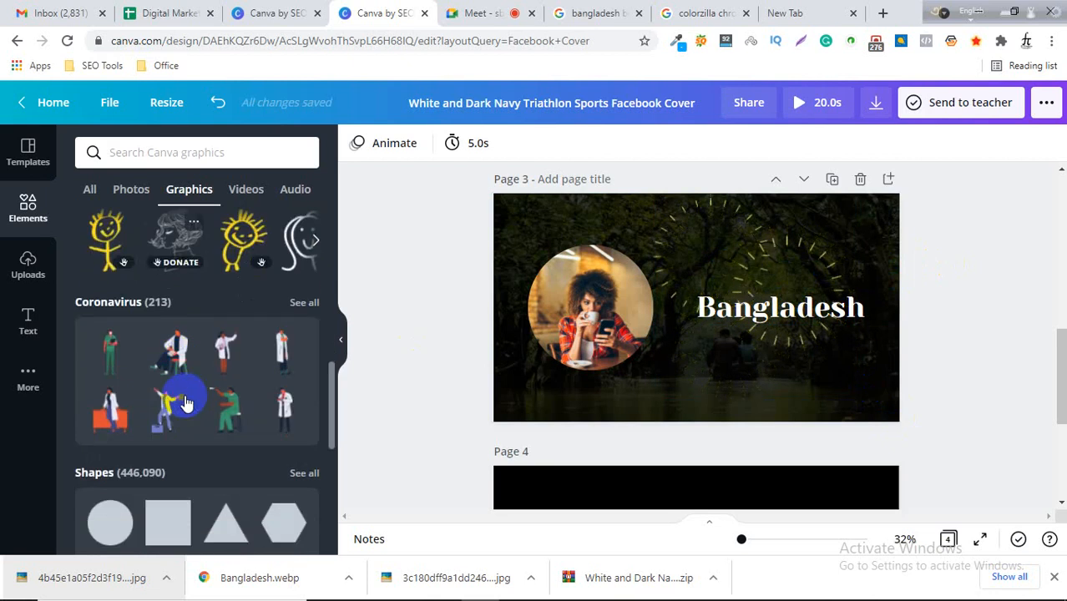
scroll(185, 404, "down", 5)
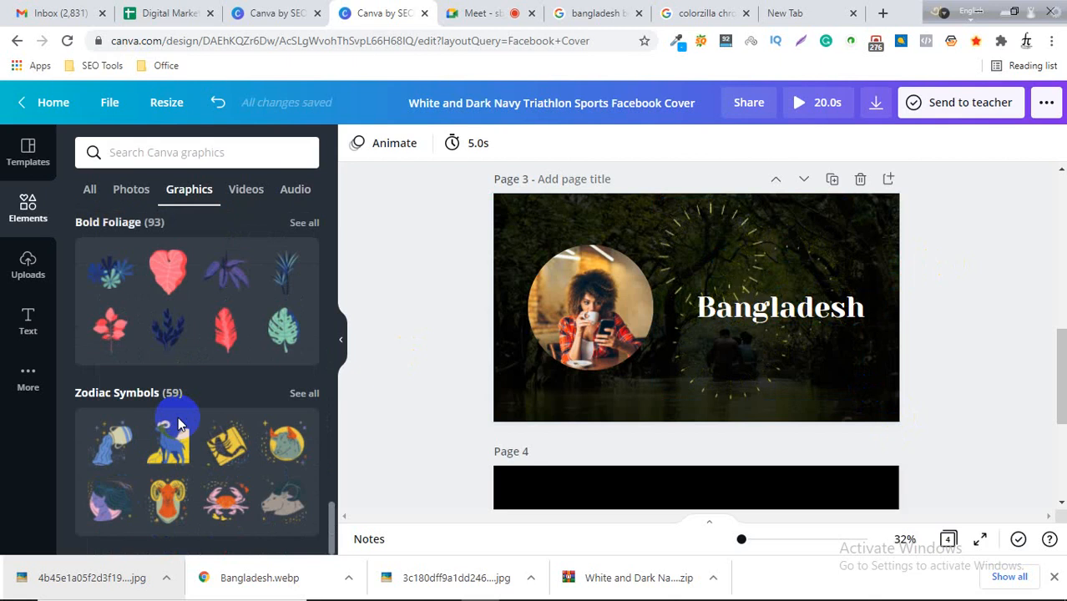
scroll(178, 424, "down", 3)
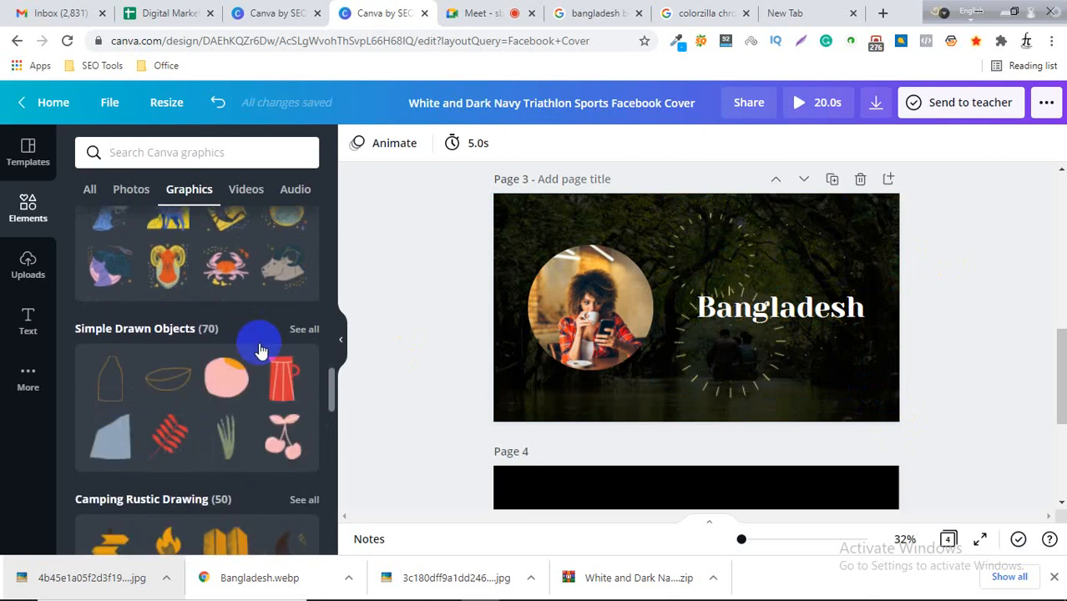
scroll(217, 384, "down", 3)
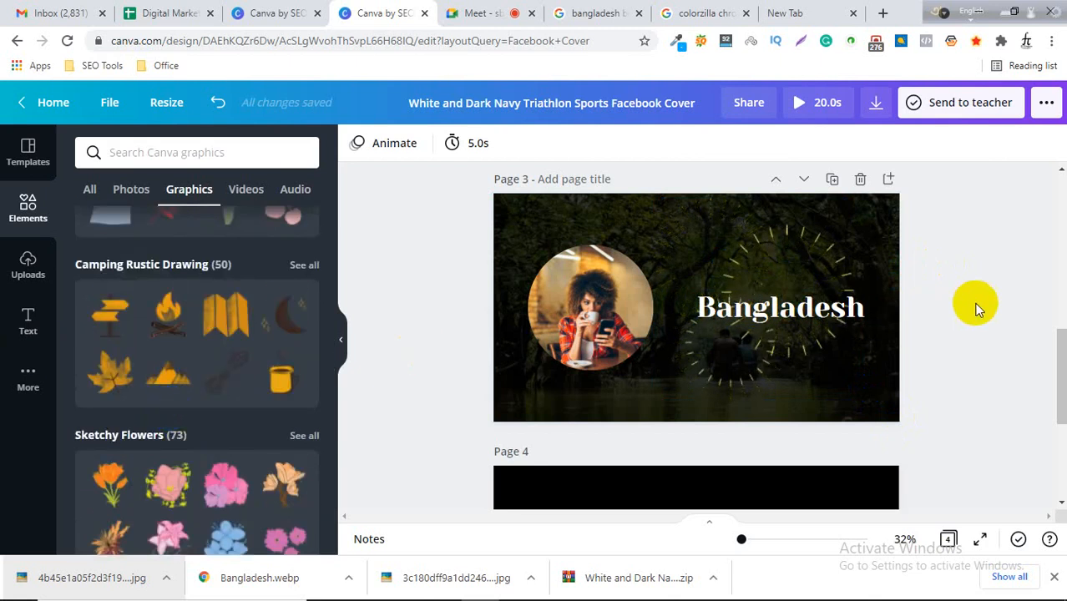
left_click(937, 326)
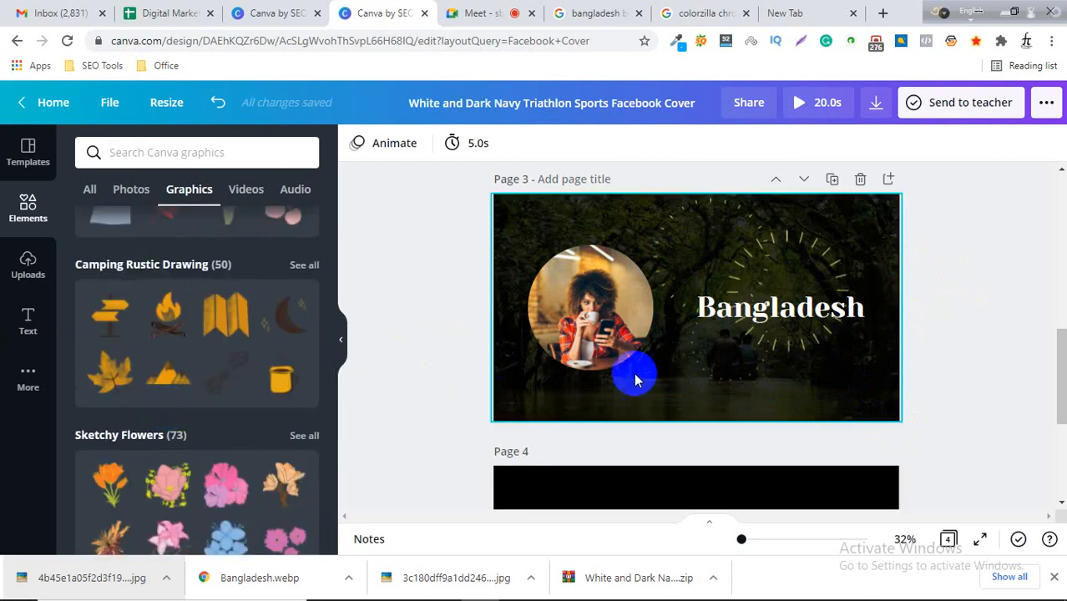
Delete the empty black Page 4.
scroll(944, 344, "down", 1)
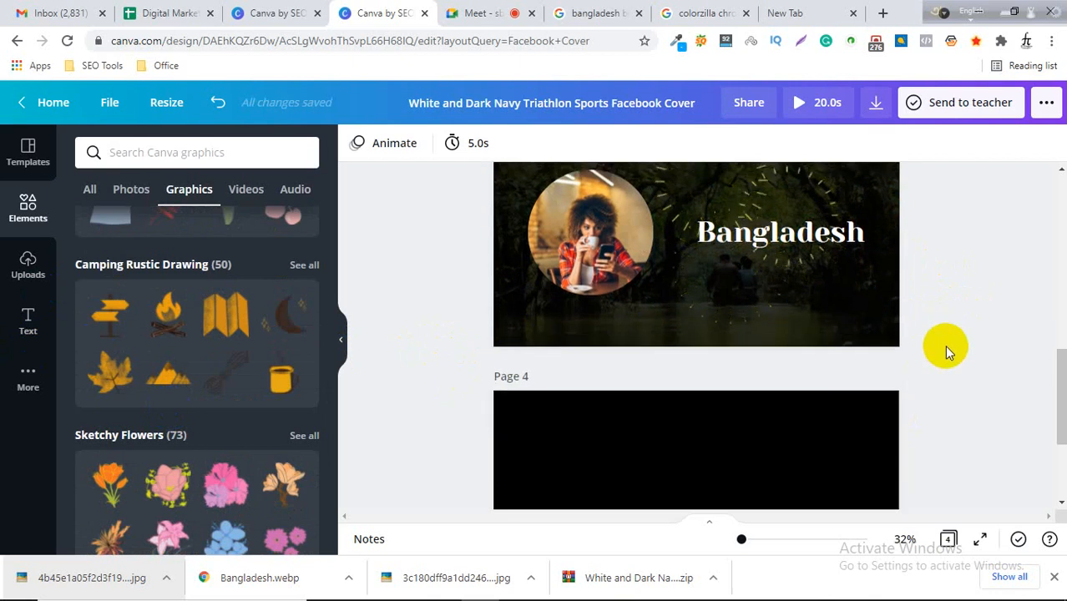
scroll(944, 345, "up", 1)
scroll(944, 344, "down", 1)
scroll(798, 336, "down", 2)
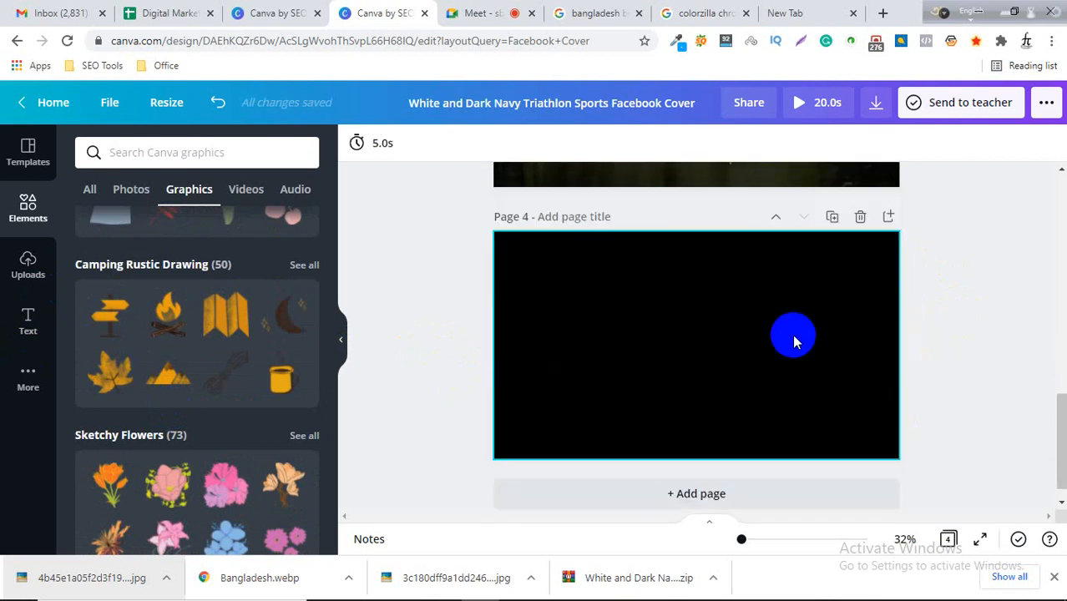
left_click(860, 216)
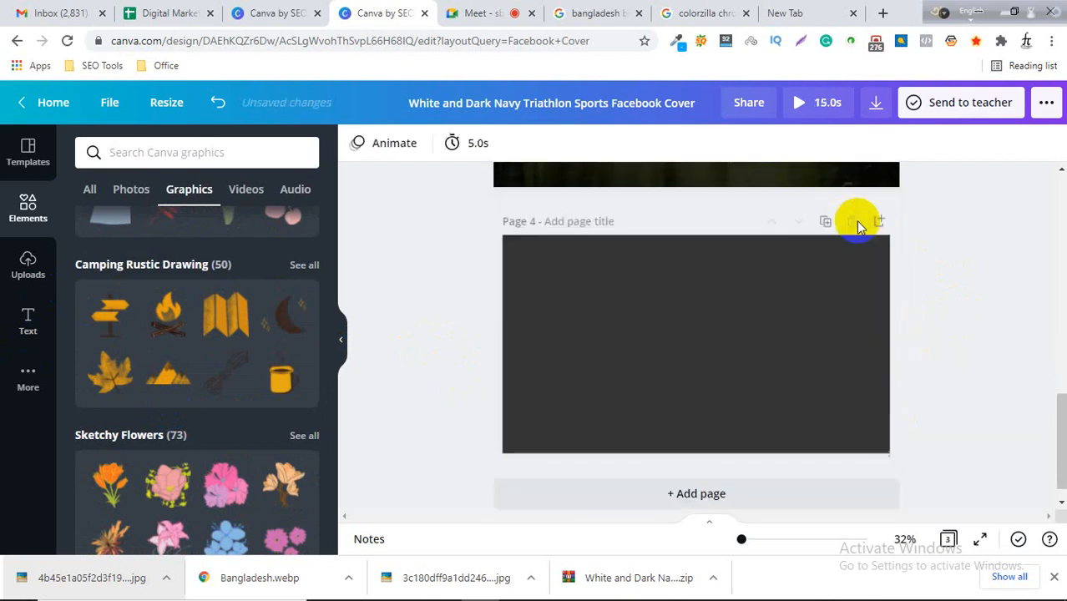
scroll(963, 350, "up", 6)
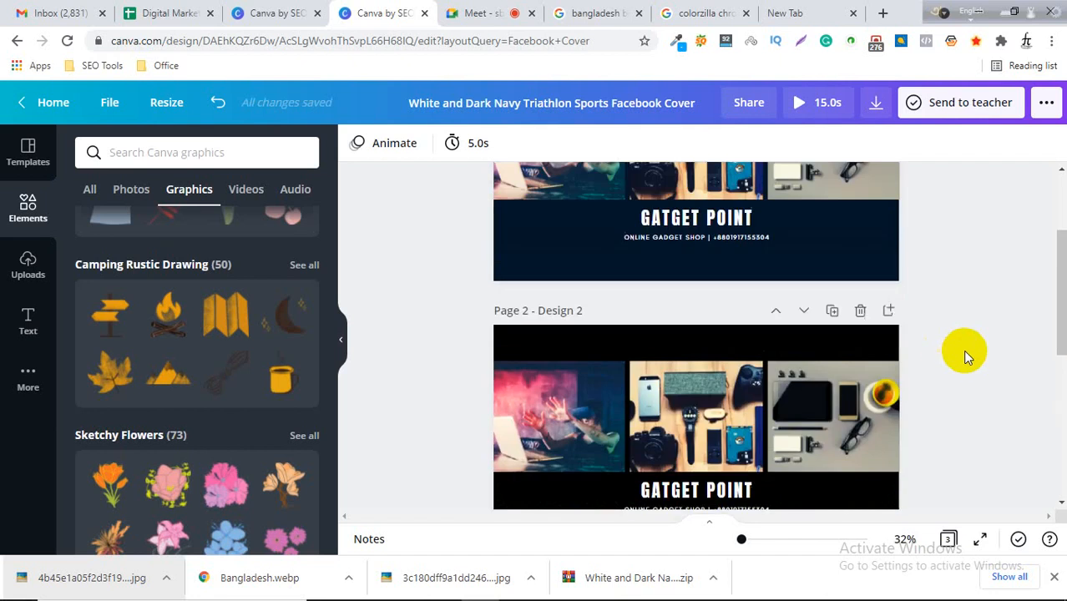
scroll(966, 344, "down", 6)
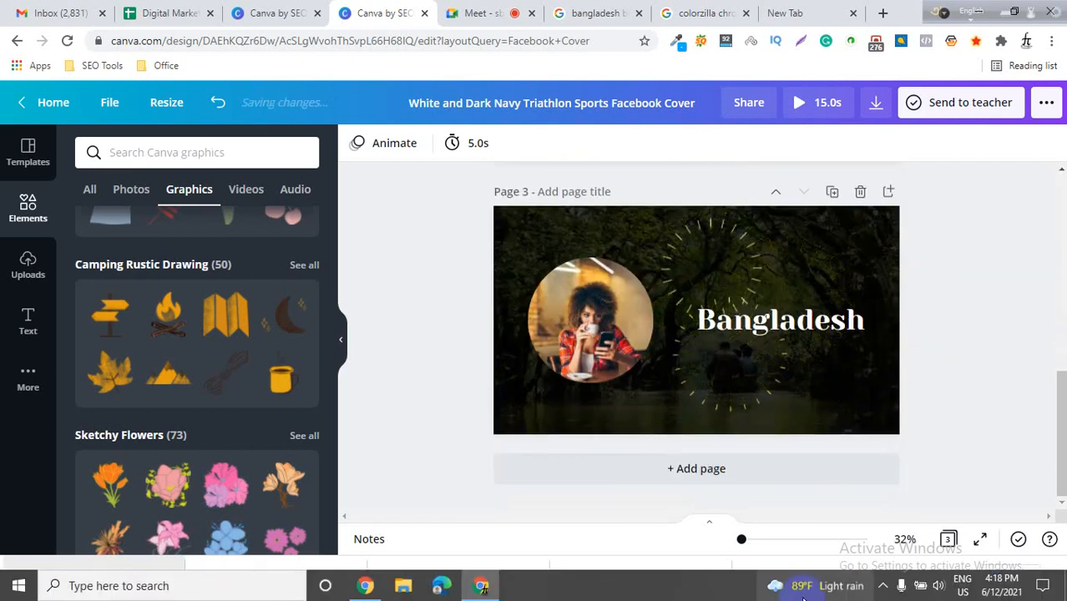
left_click(803, 589)
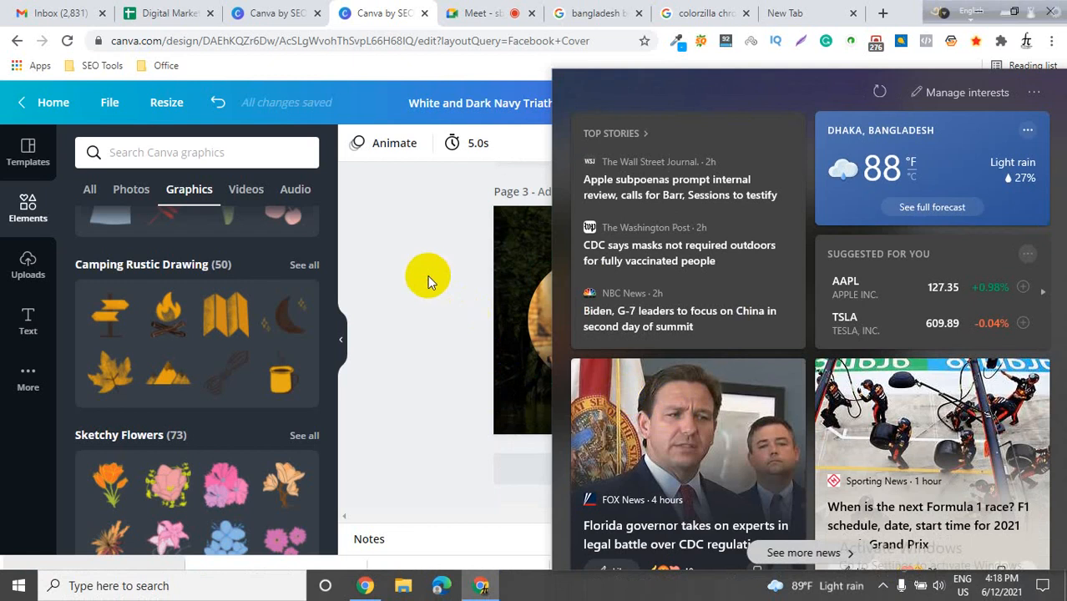
left_click(411, 268)
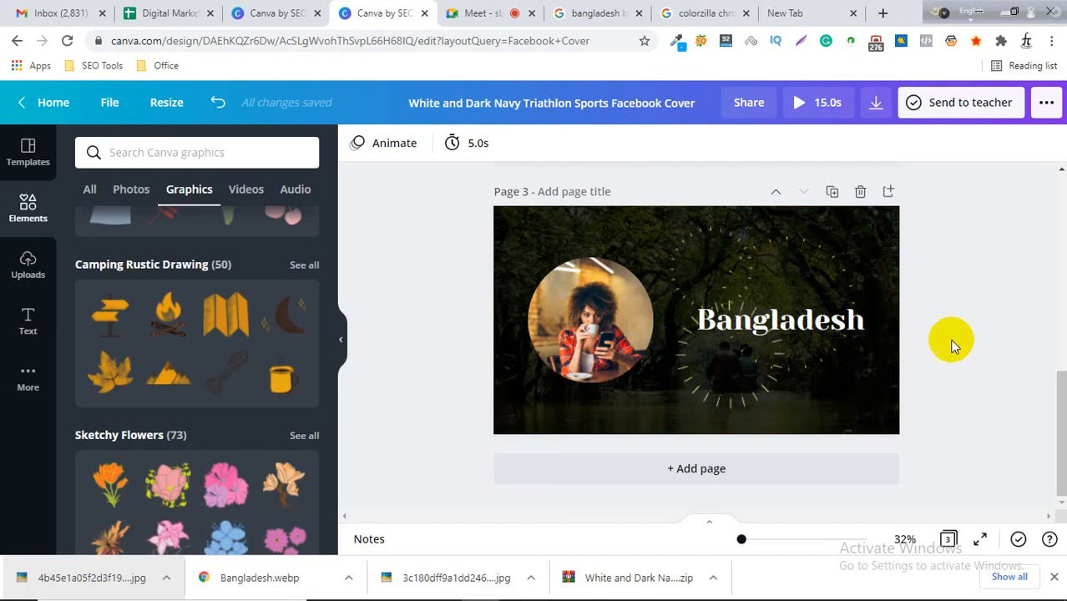
left_click(639, 384)
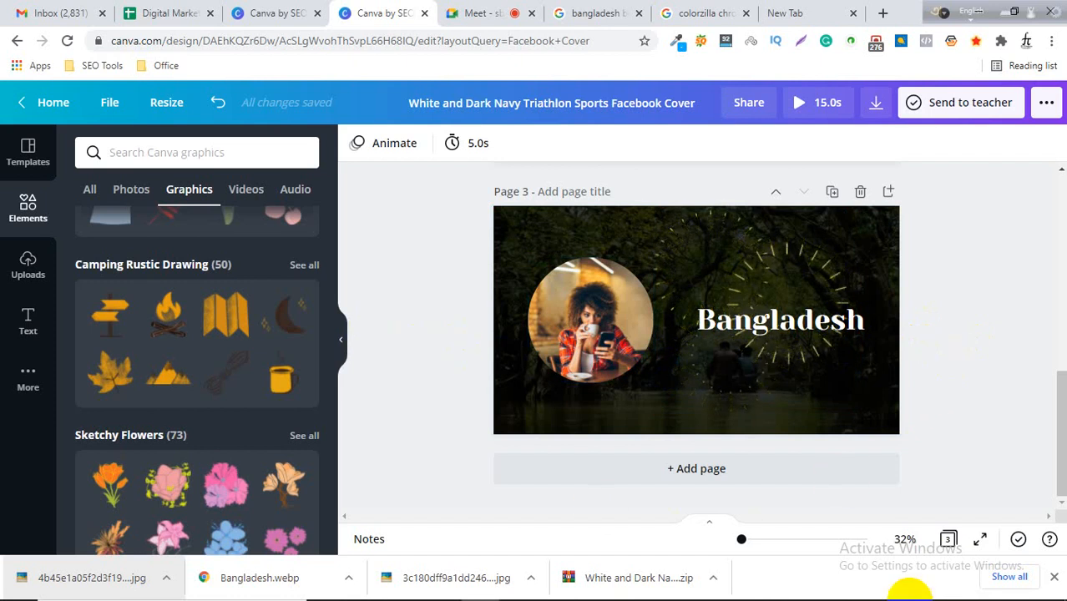
mouse_move(908, 598)
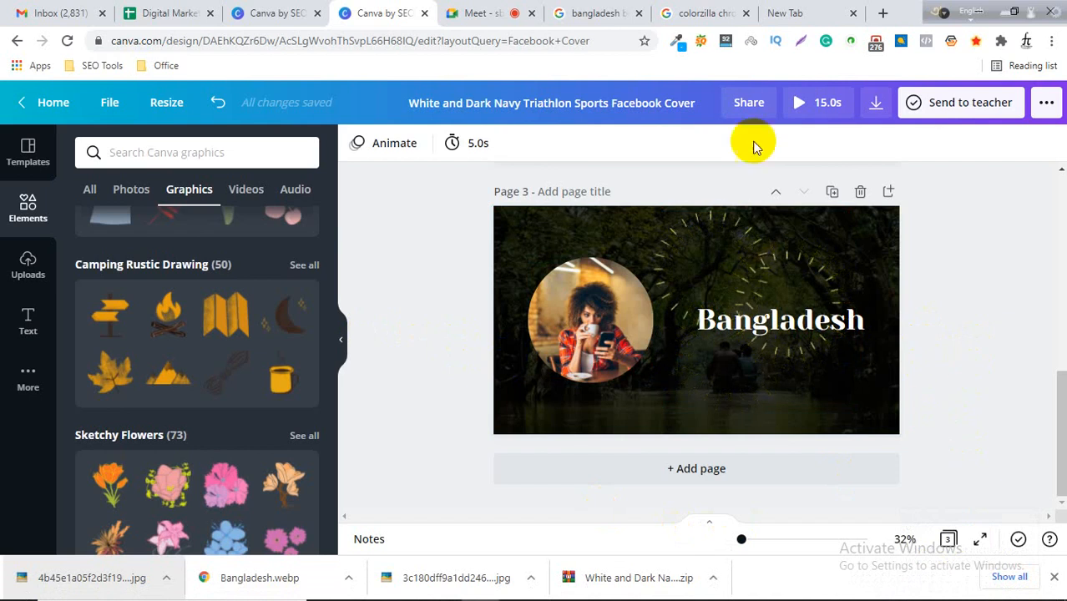
Switch to the Google Meet tab and read through the in-call messages, then close the chat.
left_click(475, 13)
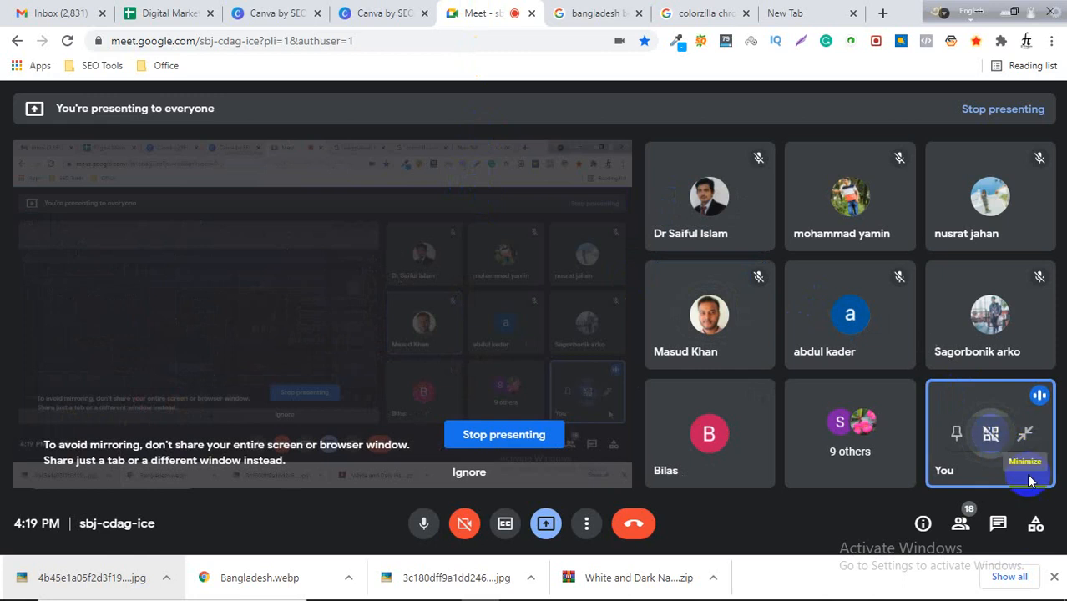
left_click(1056, 577)
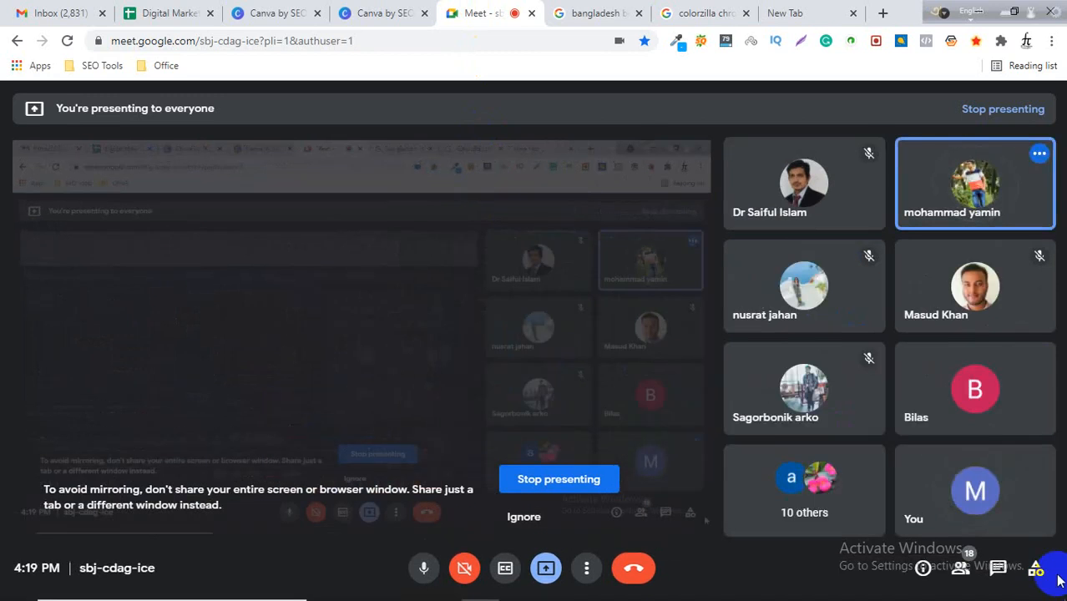
left_click(997, 568)
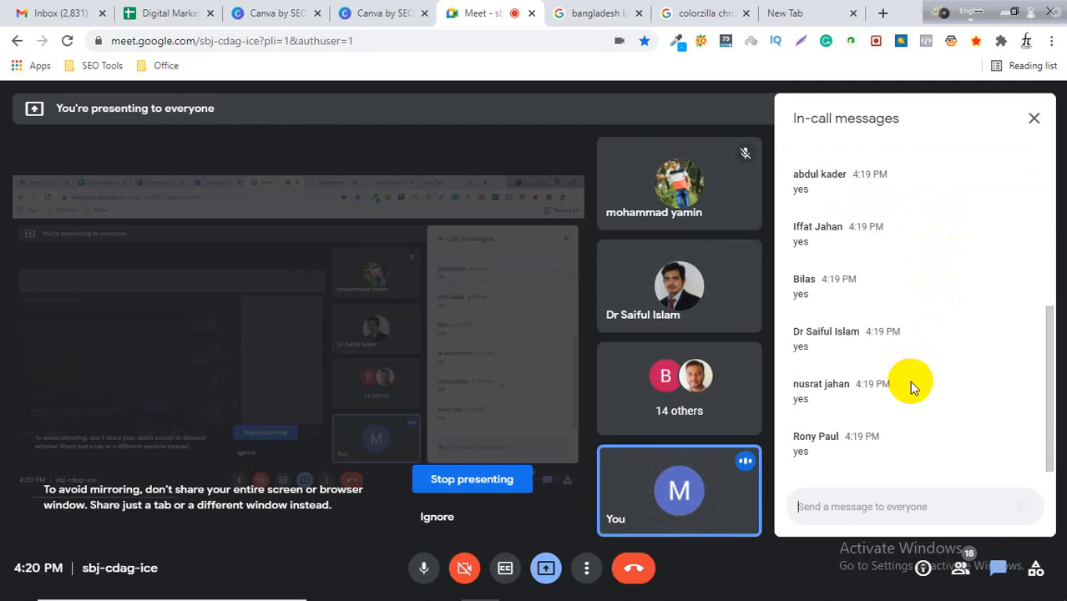
scroll(915, 374, "up", 5)
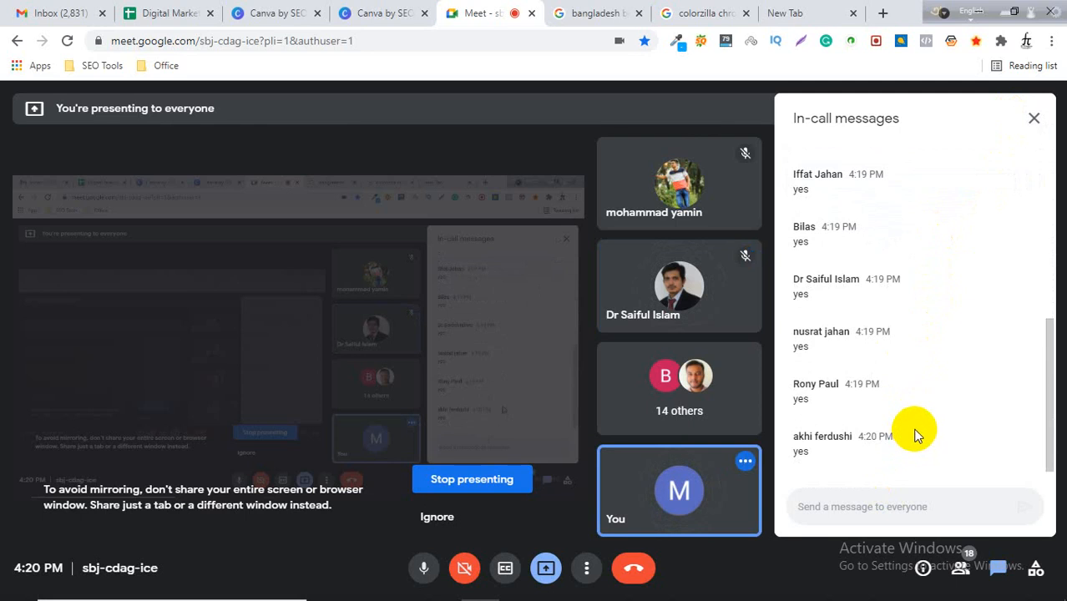
scroll(912, 435, "up", 6)
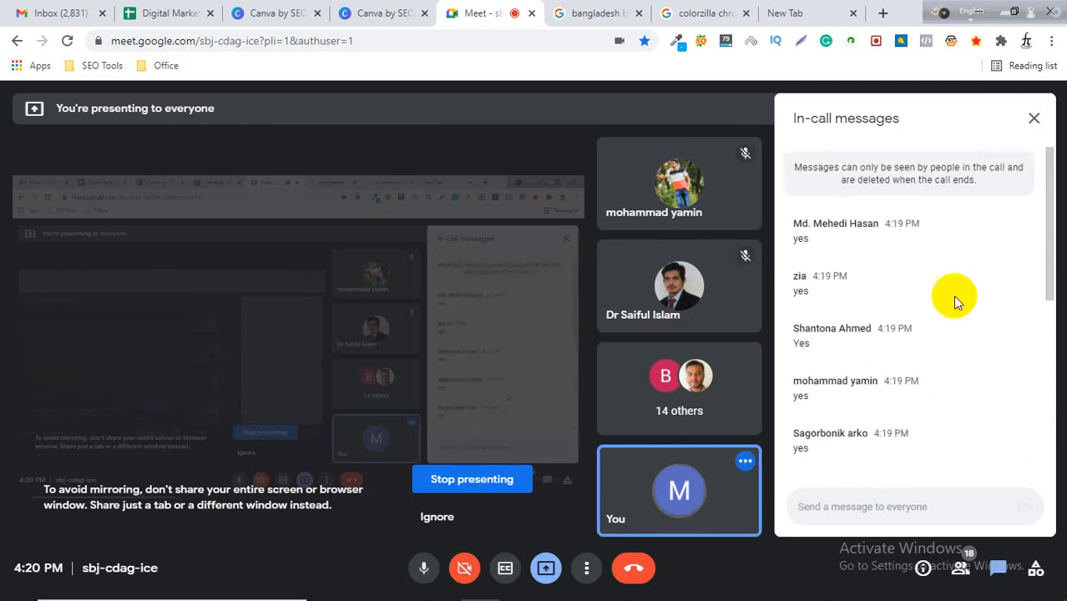
left_click(1032, 119)
Return to the Canva design and add a new page after the Bangladesh page.
left_click(380, 14)
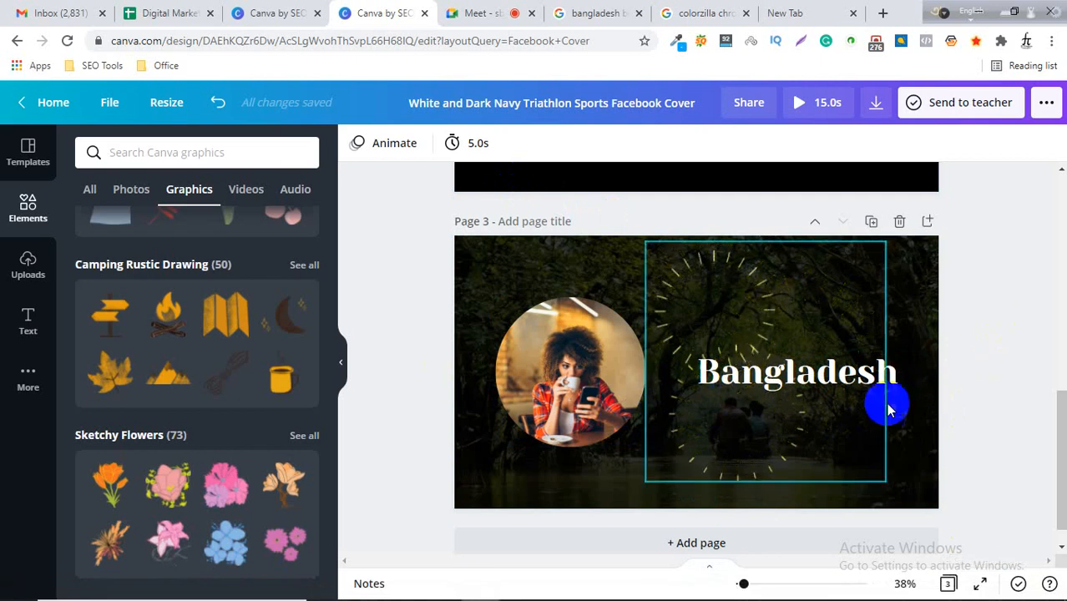
scroll(935, 393, "down", 1)
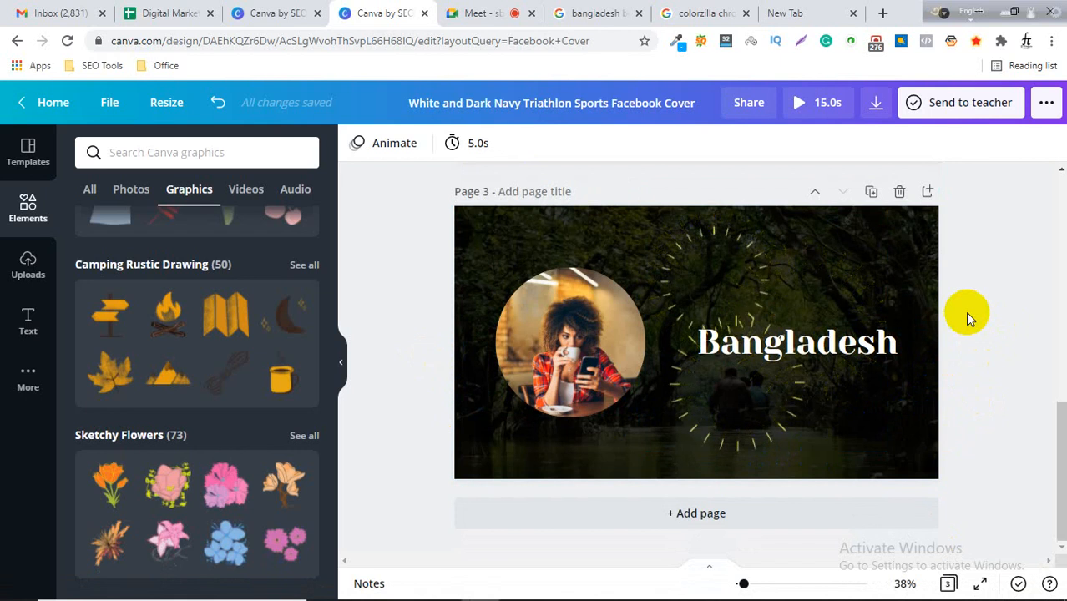
left_click(701, 515)
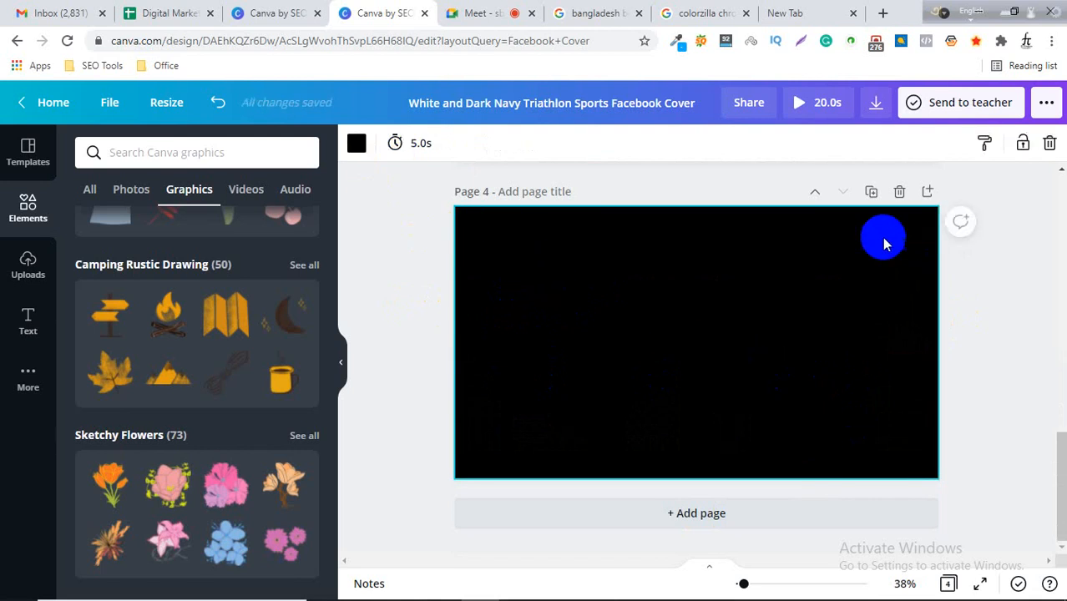
Set the new page's timing to 0.1 s.
left_click(395, 144)
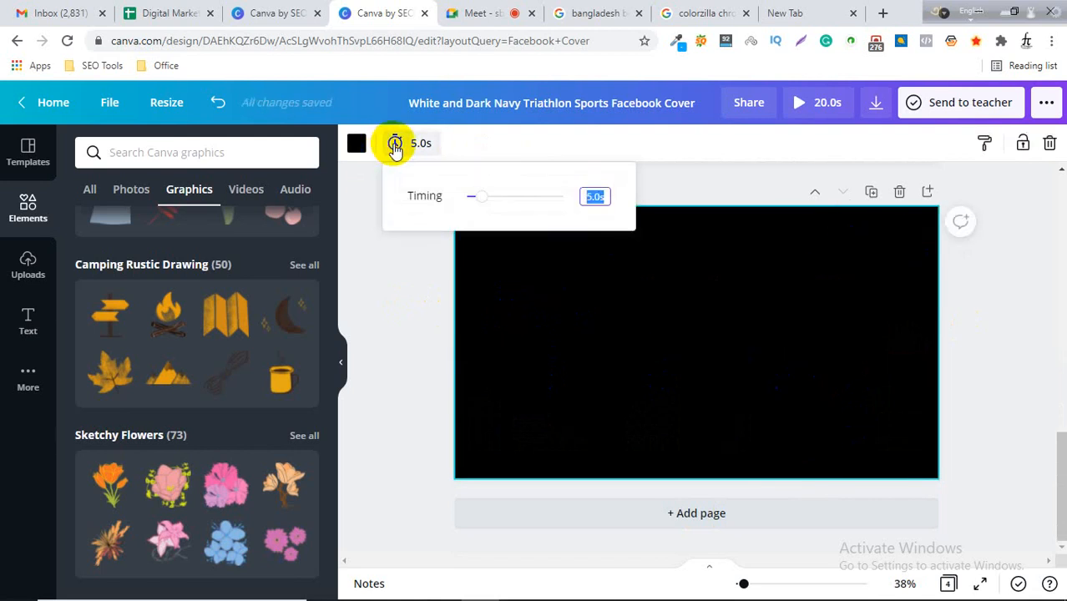
left_click_drag(484, 198, 428, 191)
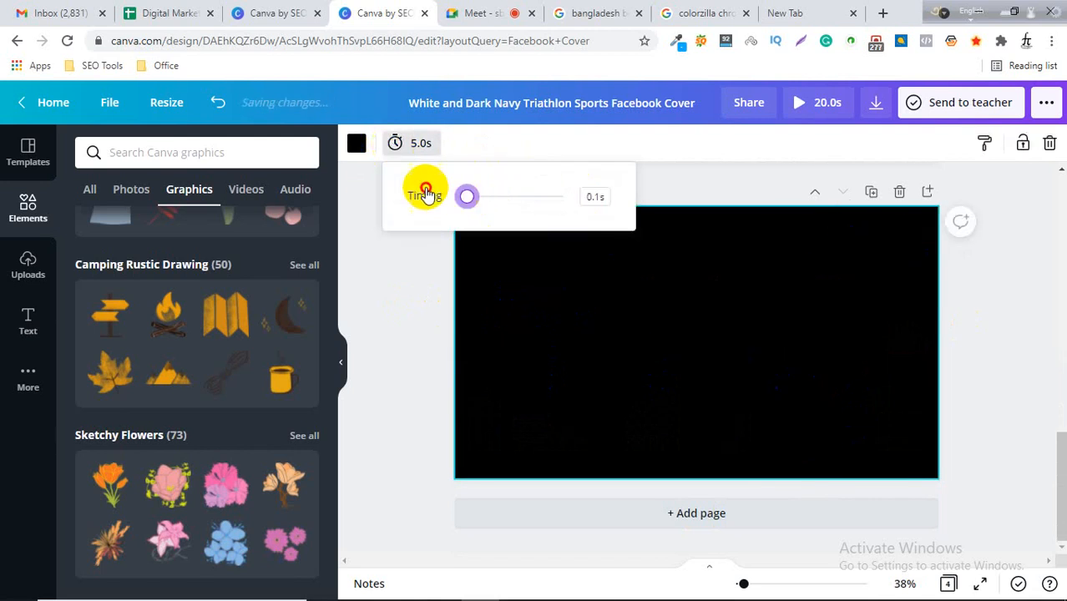
left_click(418, 268)
left_click(612, 298)
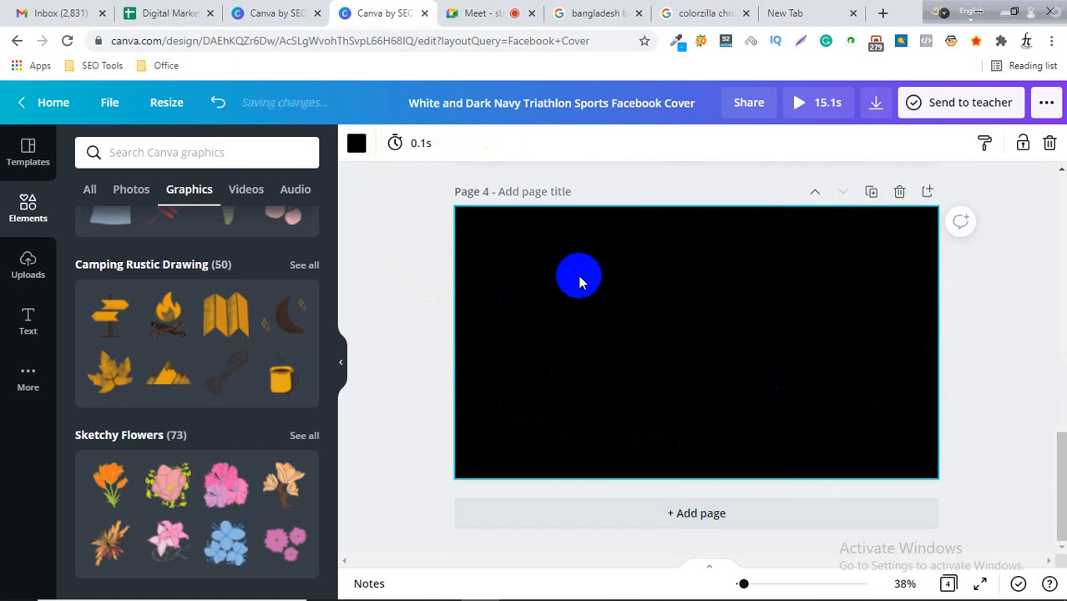
left_click_drag(759, 288, 826, 391)
left_click(443, 284)
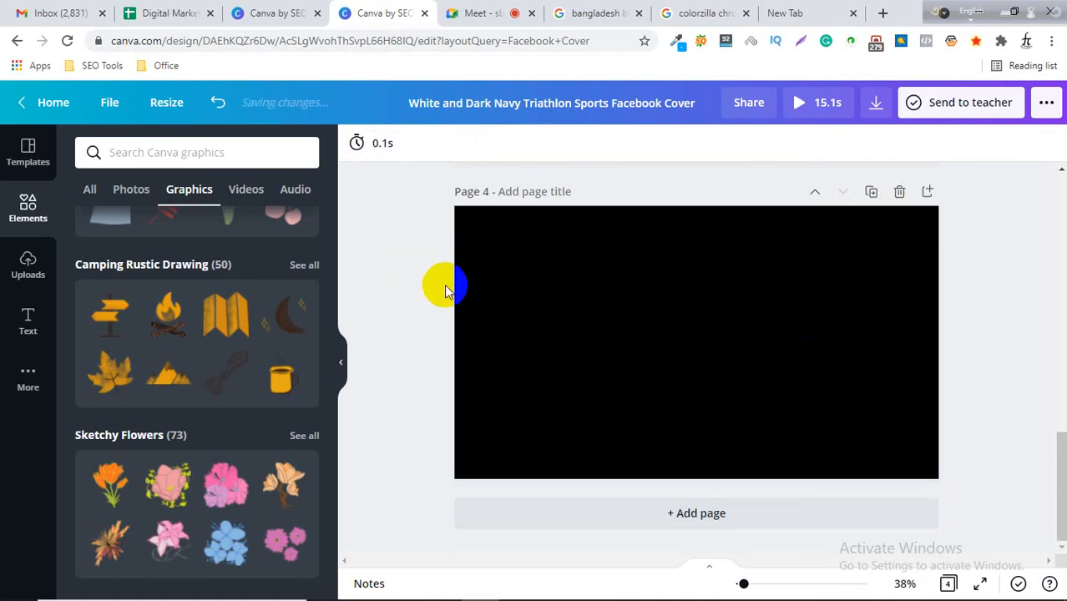
left_click_drag(432, 240, 989, 451)
left_click(652, 314)
left_click(787, 309)
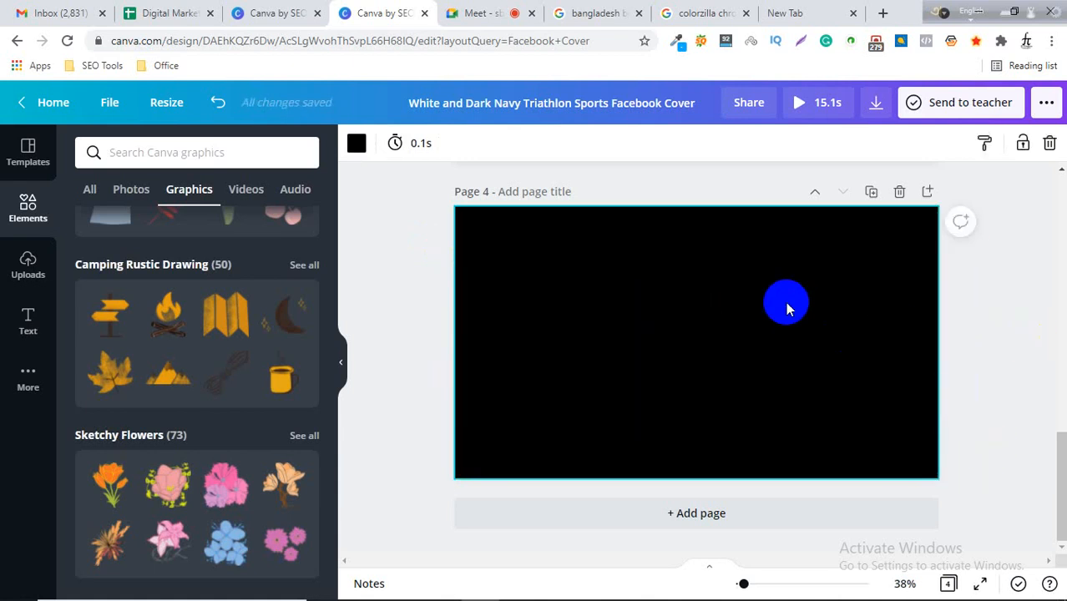
Add a new blank page after Page 1.
scroll(787, 309, "up", 10)
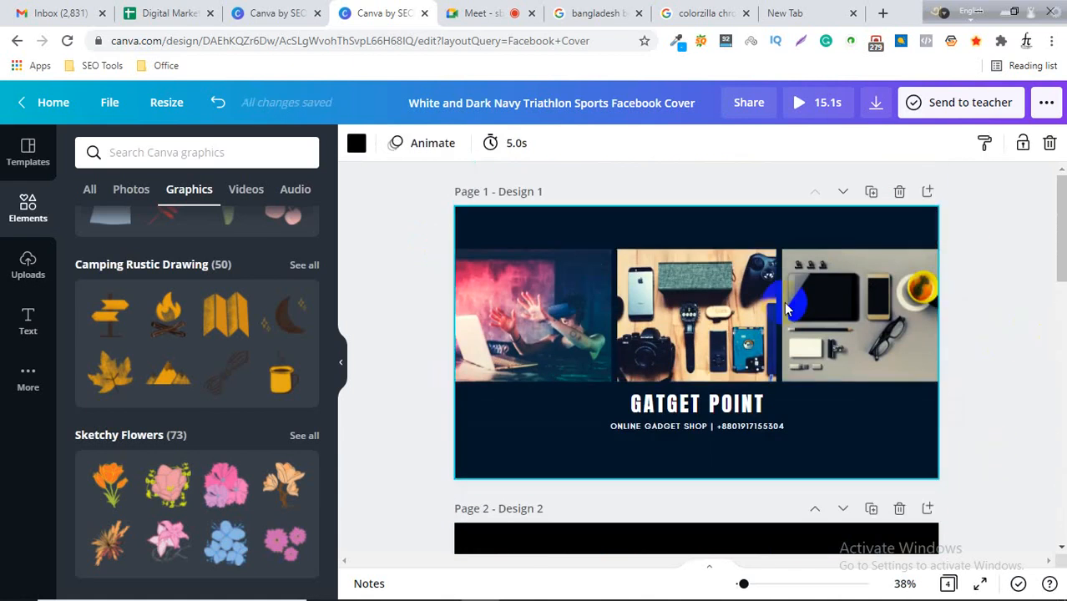
left_click(930, 192)
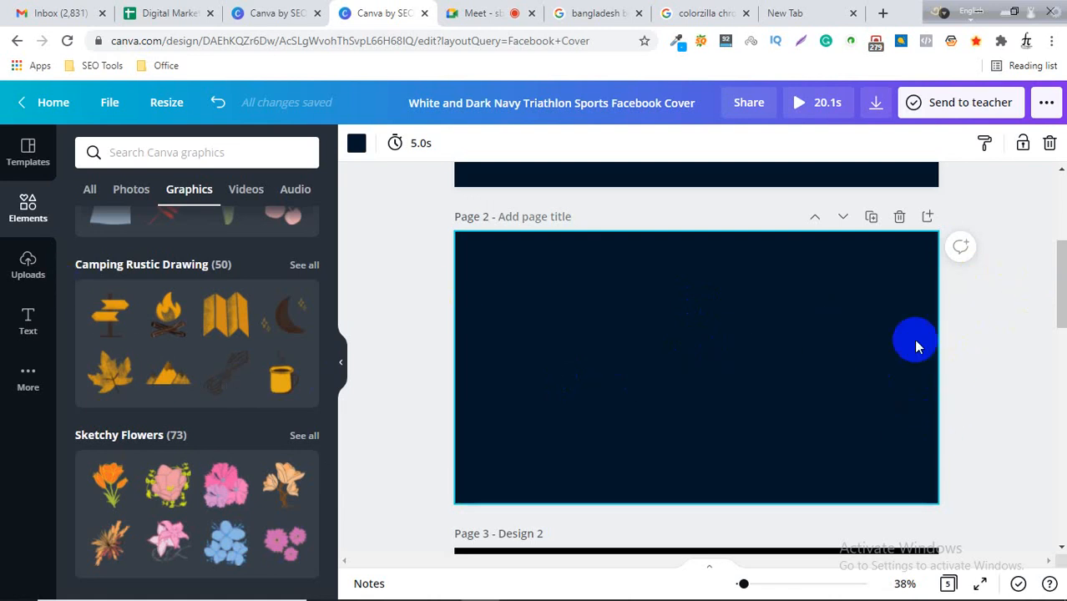
Switch to the new browser tab and search Google Images for elon musk.
left_click(820, 7)
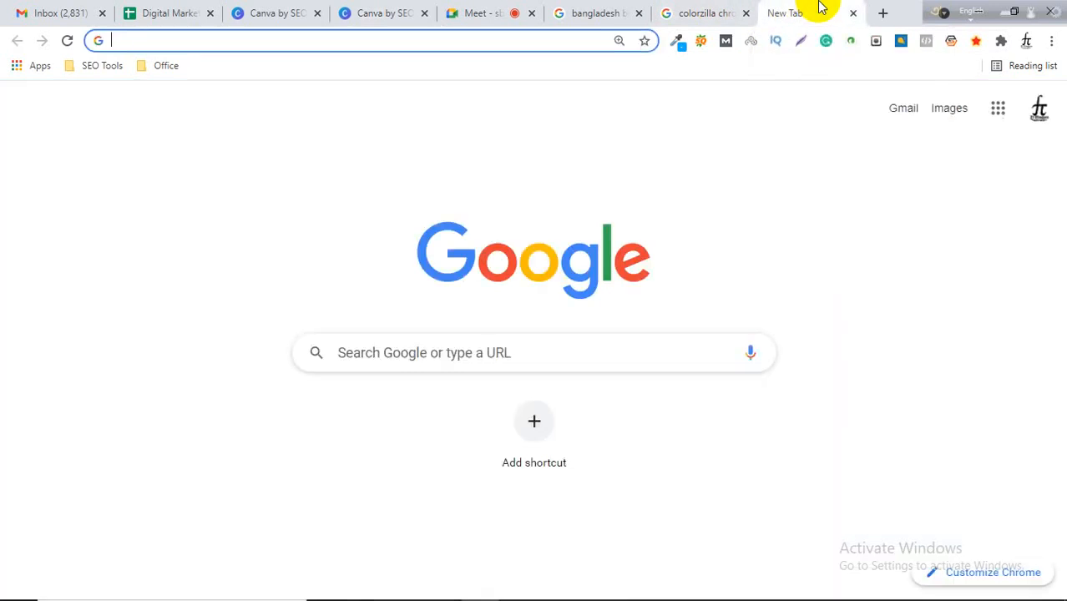
type("elon")
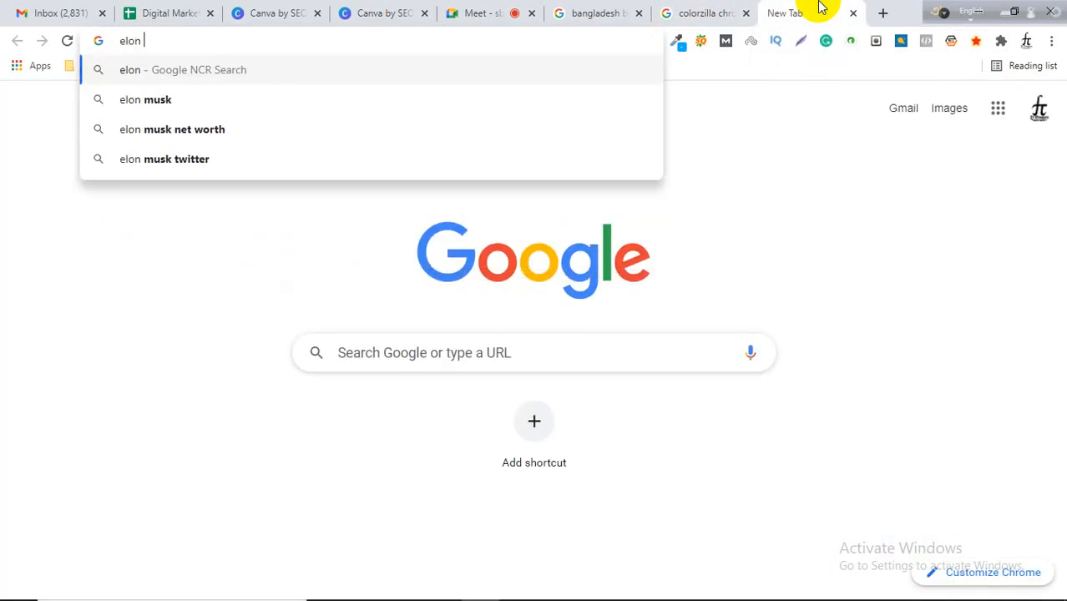
key("Down")
key("Return")
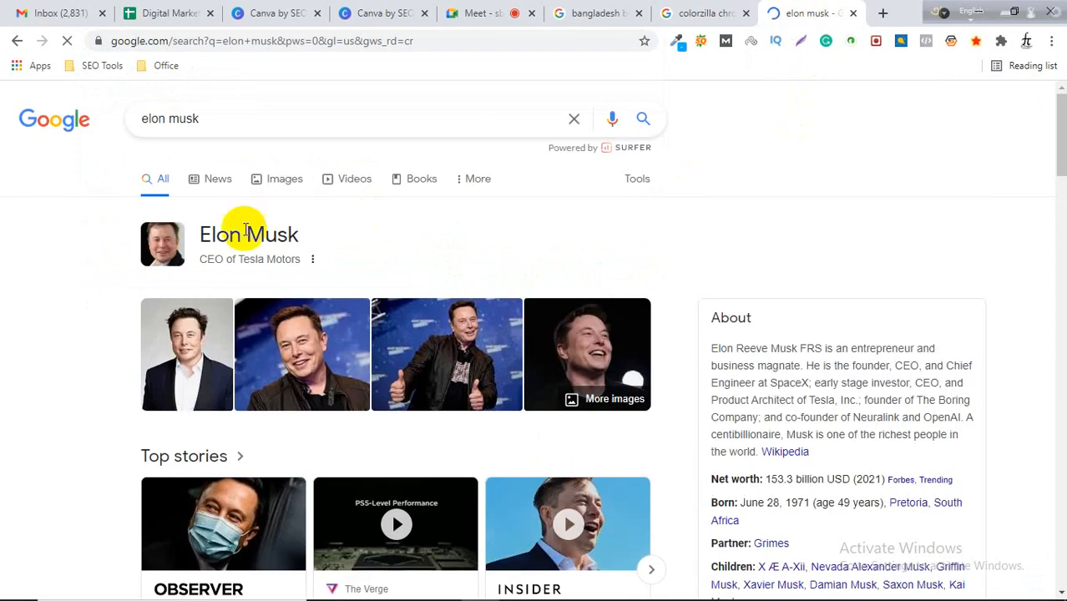
left_click(266, 182)
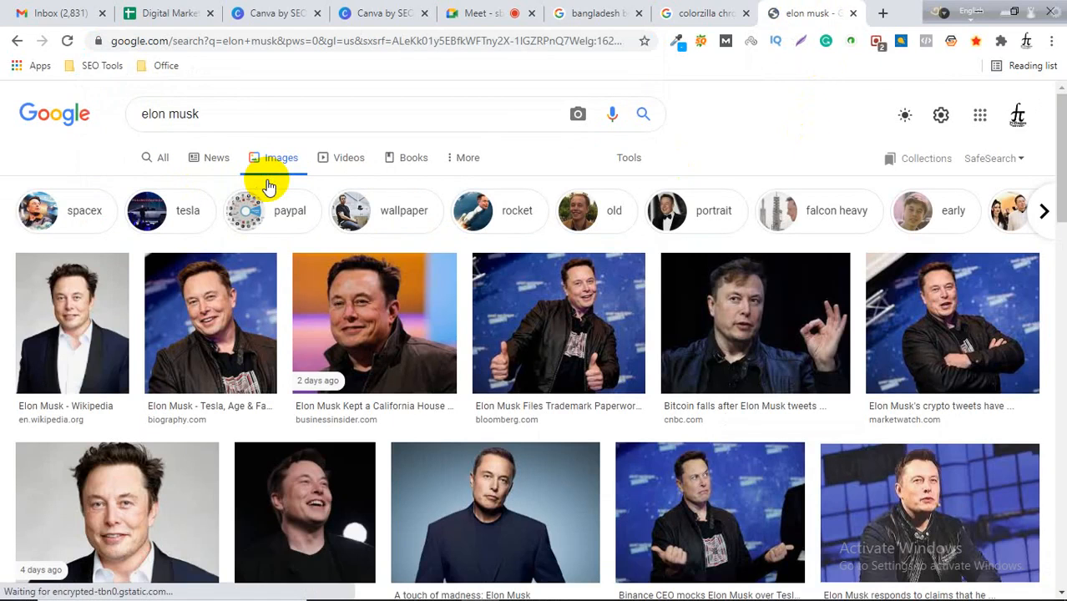
scroll(267, 186, "down", 3)
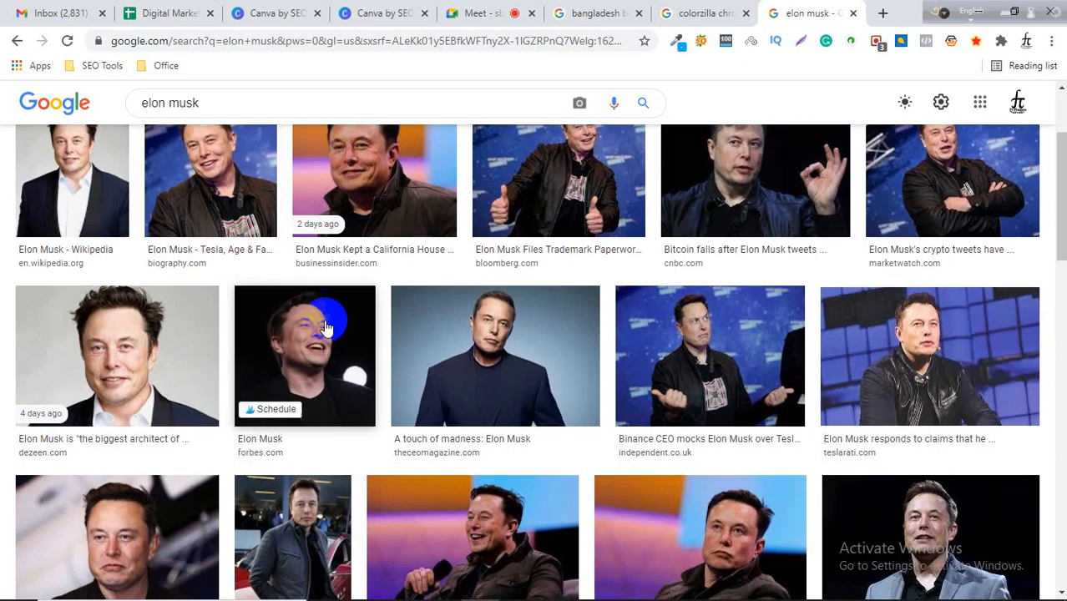
Save the 'A touch of madness: Elon Musk' photo to the computer as elon-musk.jpg.
left_click(524, 380)
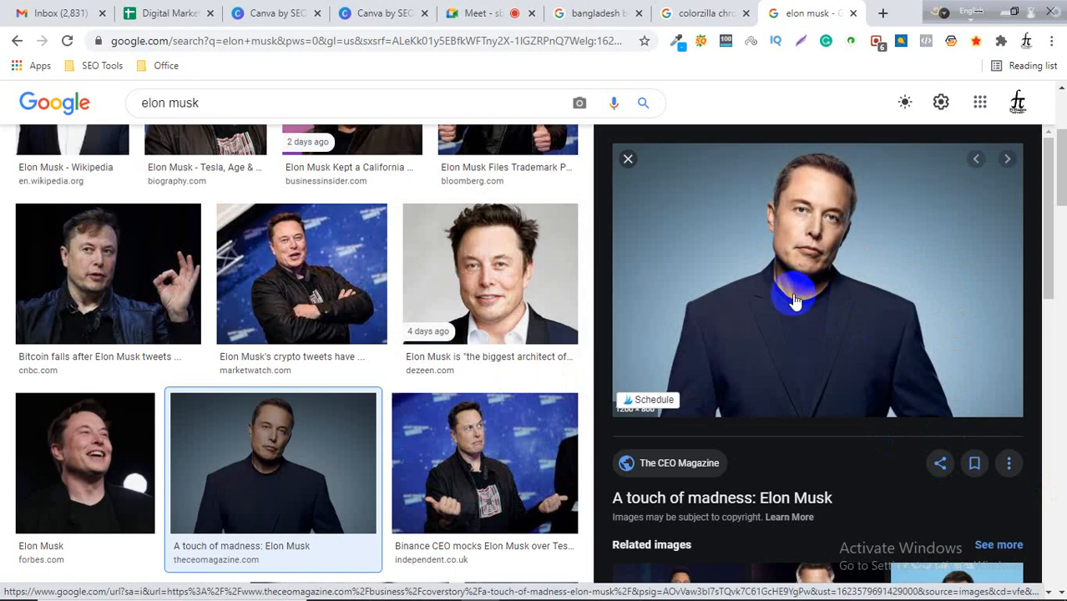
right_click(759, 251)
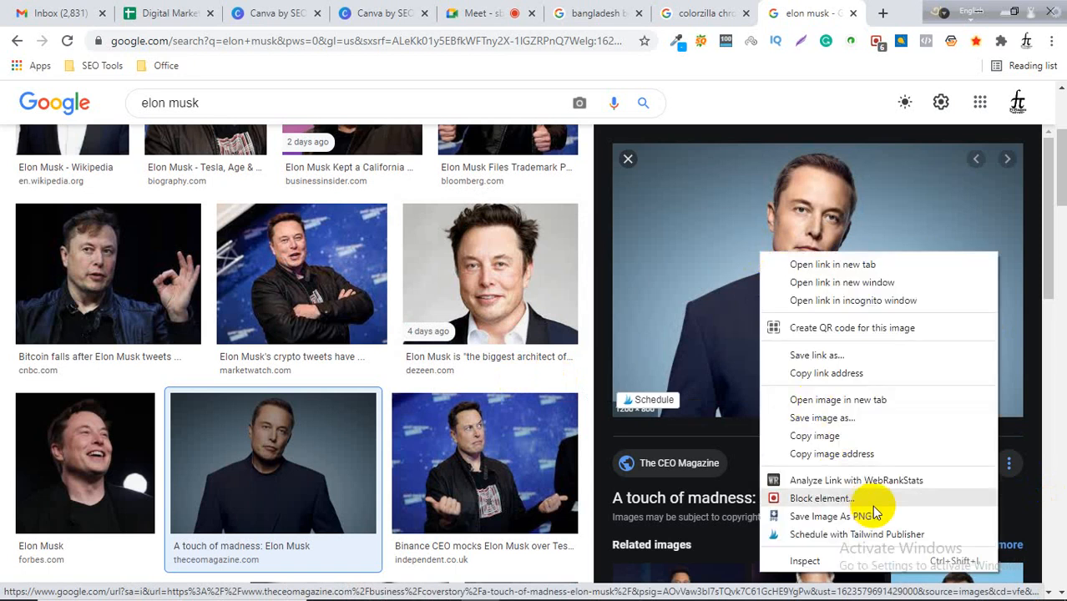
left_click(822, 419)
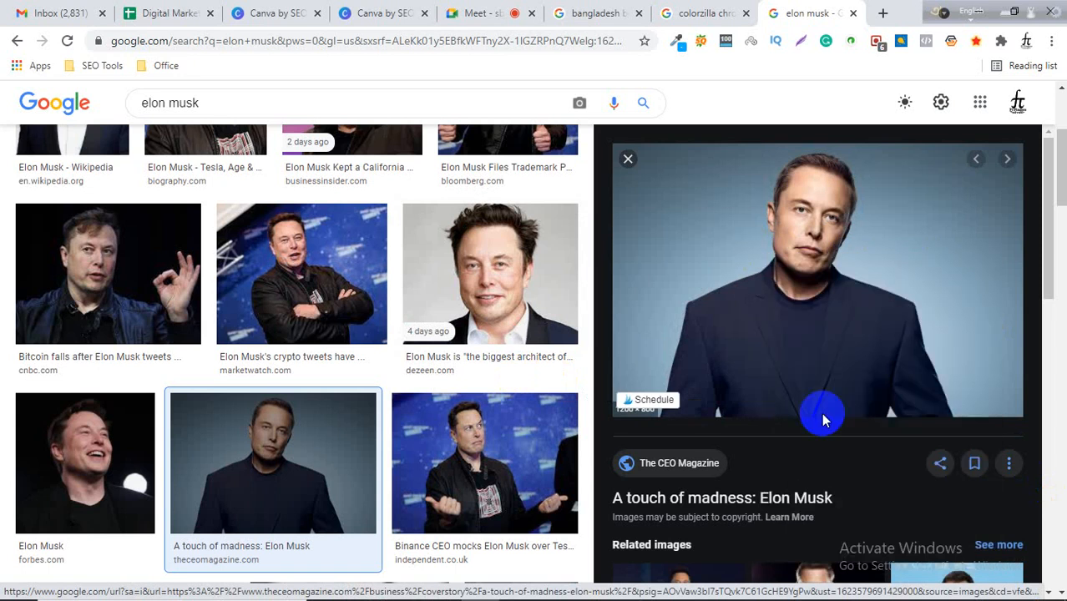
left_click(586, 489)
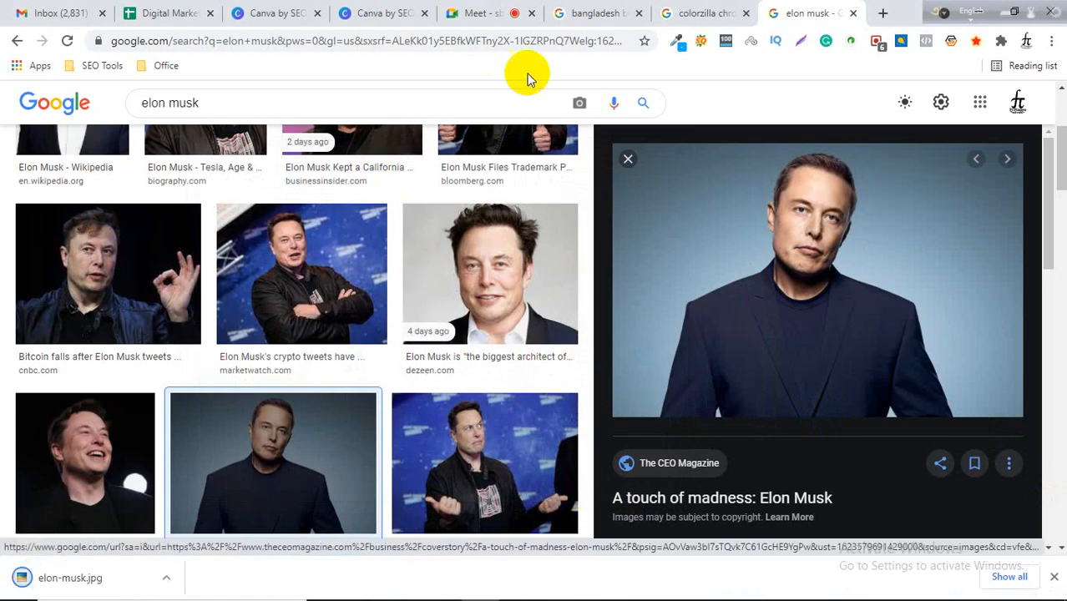
Return to the Canva design and upload elon-musk.jpg from the device's Desktop.
left_click(386, 13)
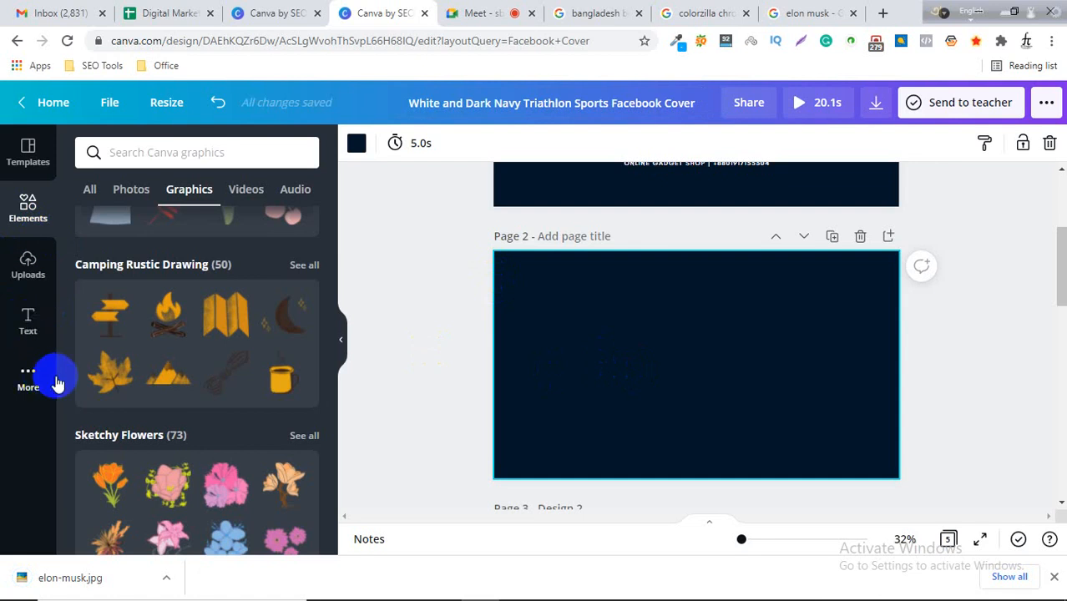
left_click(30, 269)
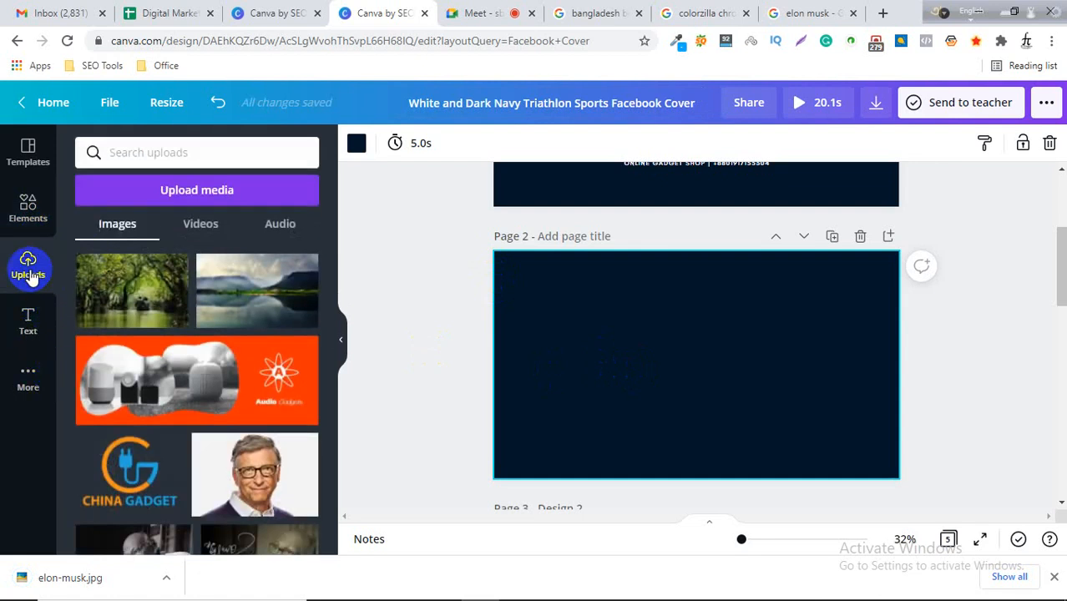
left_click(192, 194)
left_click(101, 248)
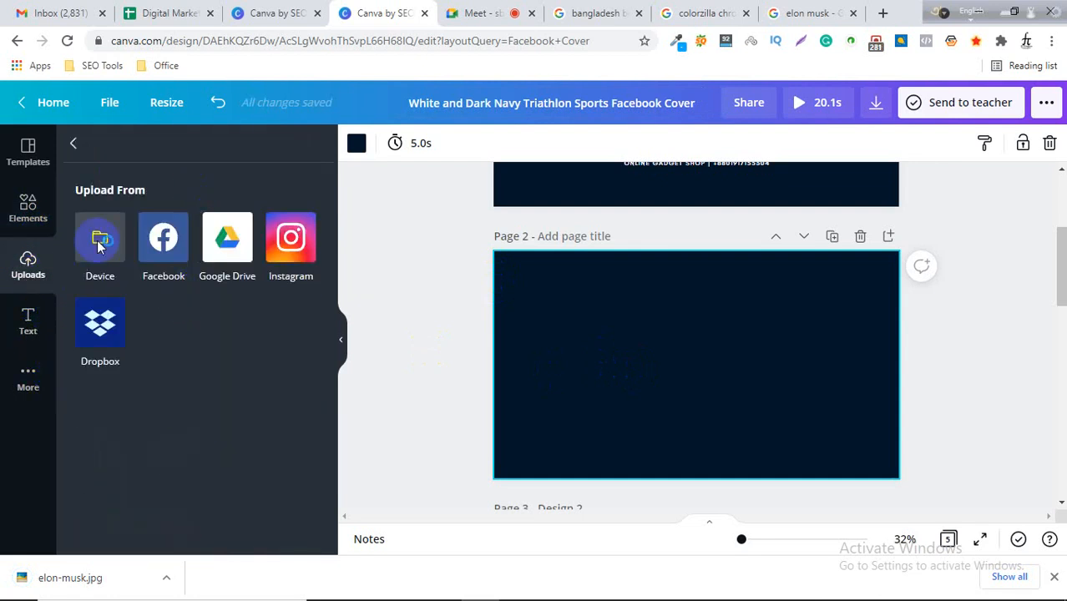
scroll(615, 338, "down", 5)
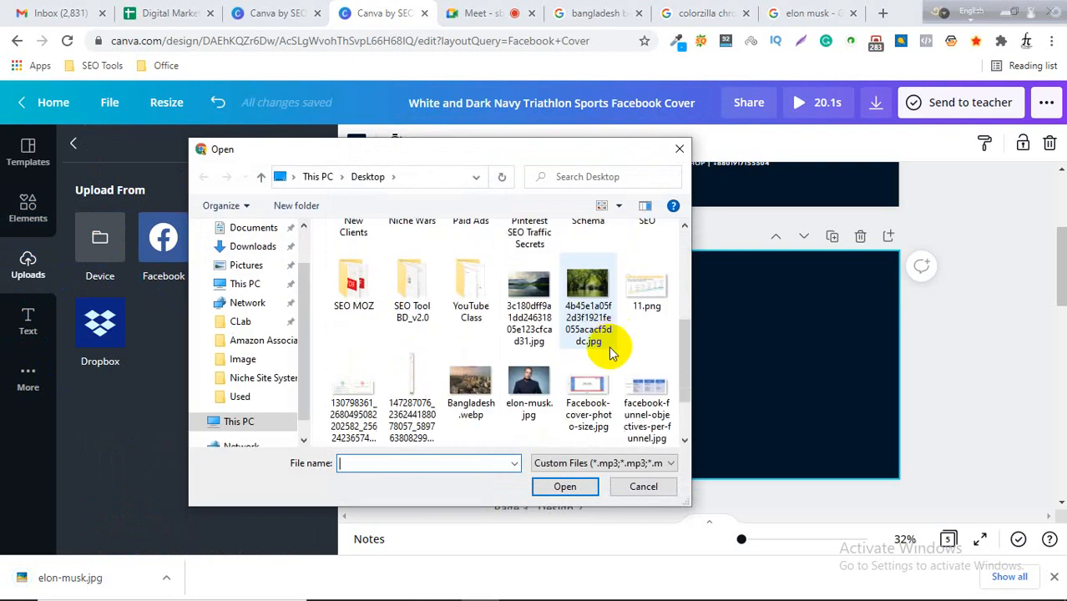
left_click(528, 391)
left_click(559, 488)
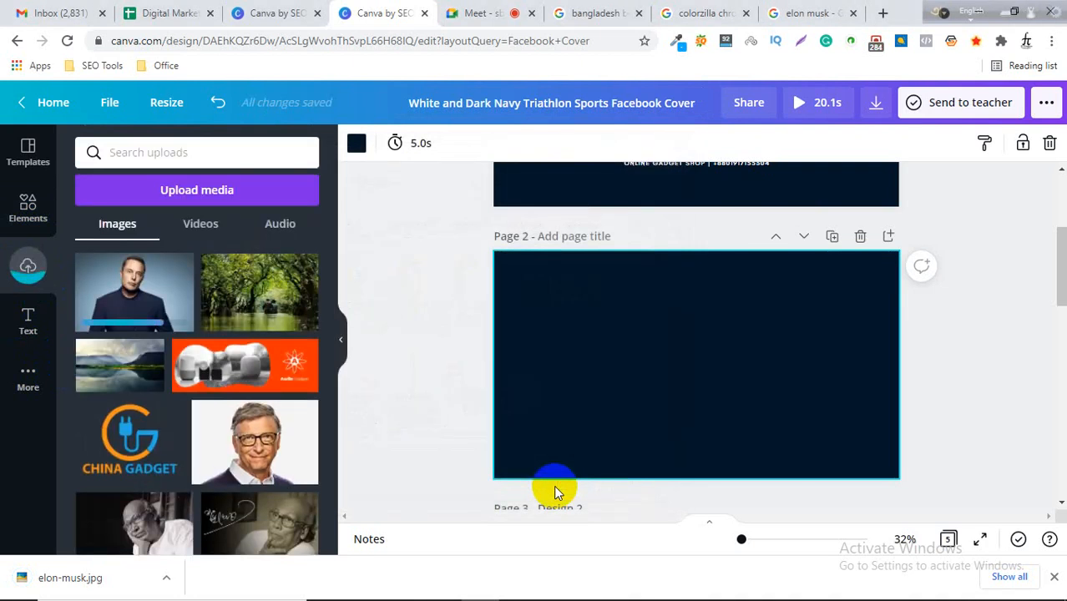
Add the uploaded Elon Musk photo to the new Page 2 and position it on the page's left side.
left_click(127, 298)
left_click_drag(693, 377, 573, 362)
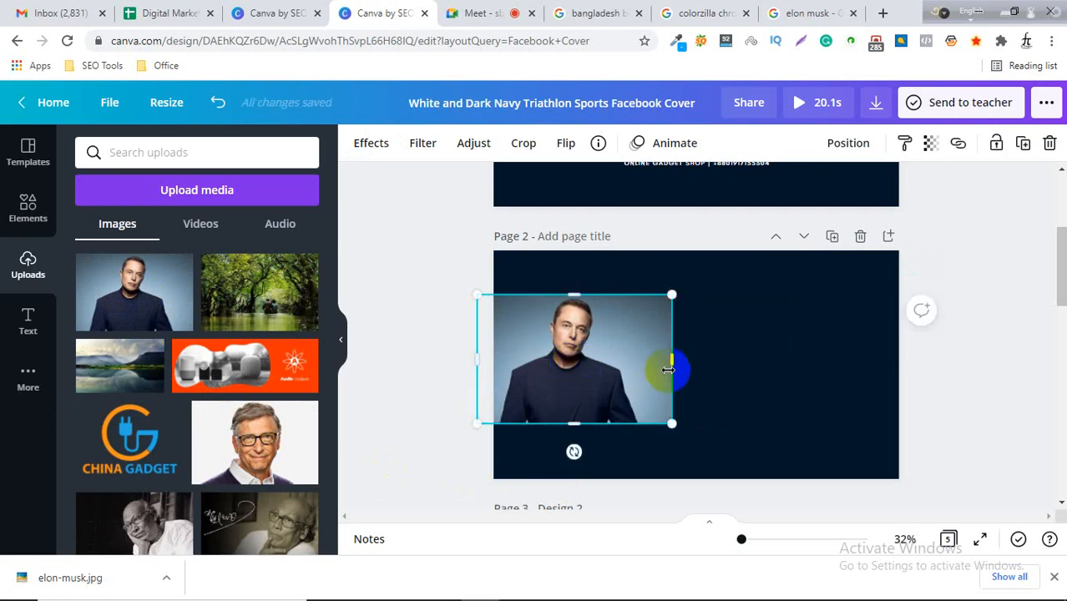
left_click(929, 345)
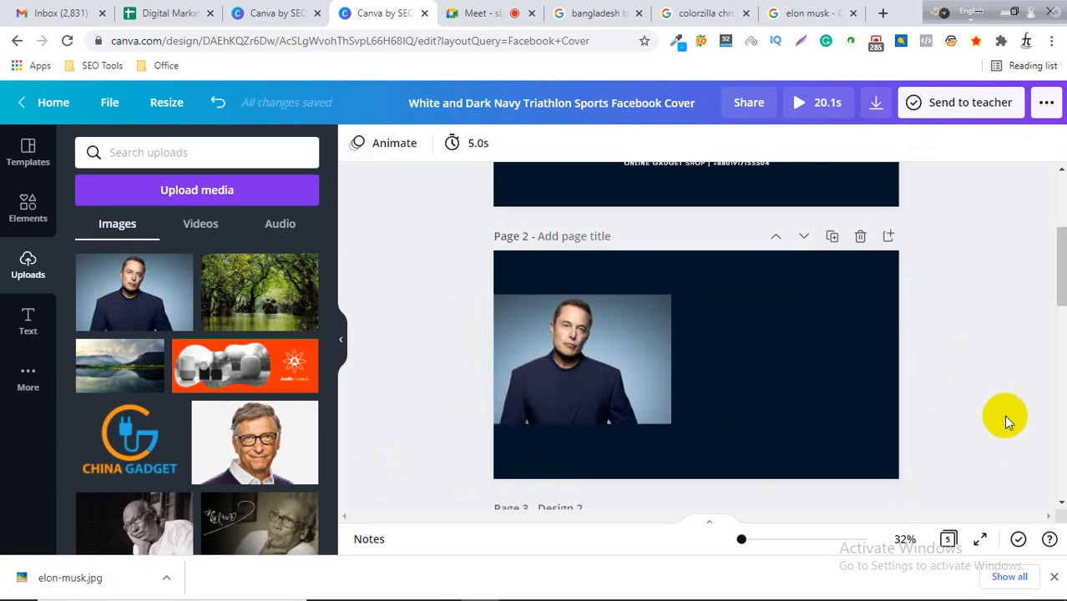
left_click(589, 376)
left_click_drag(588, 376, 590, 373)
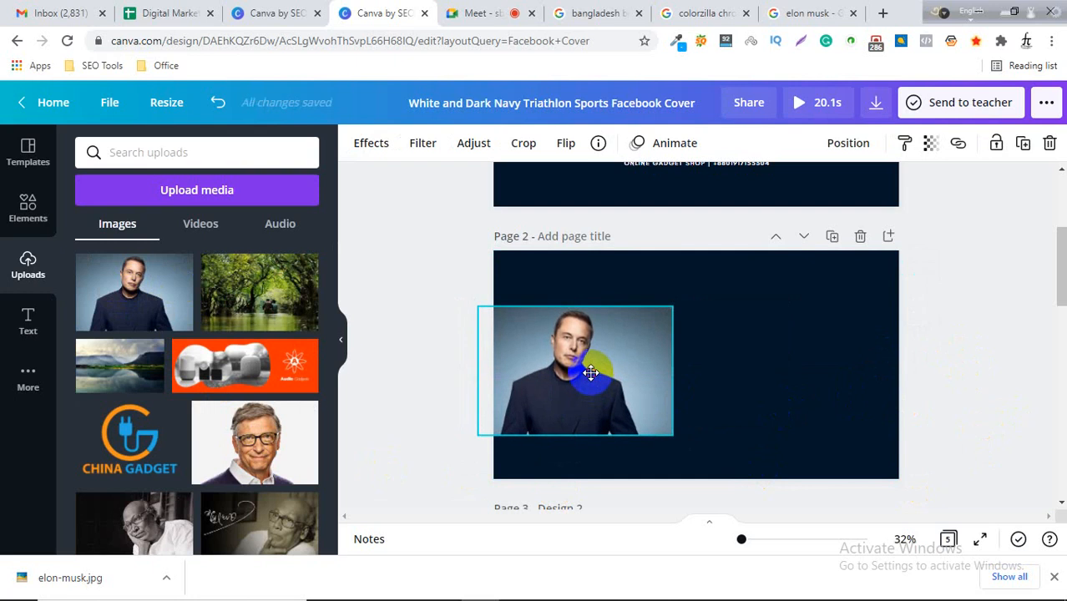
Browse the preset text styles in the Text panel.
left_click(28, 311)
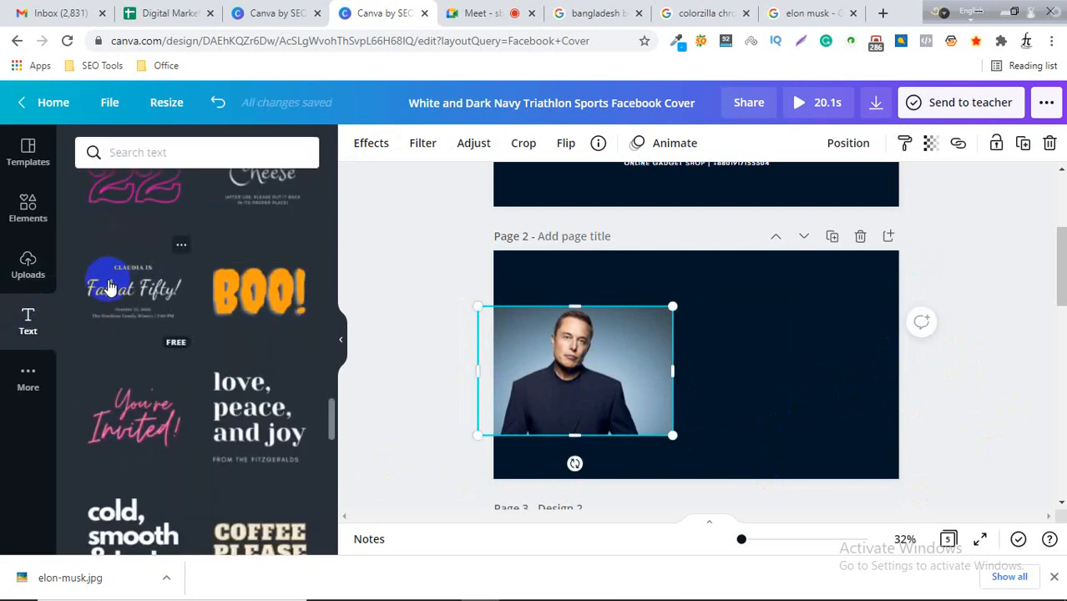
scroll(134, 301, "up", 3)
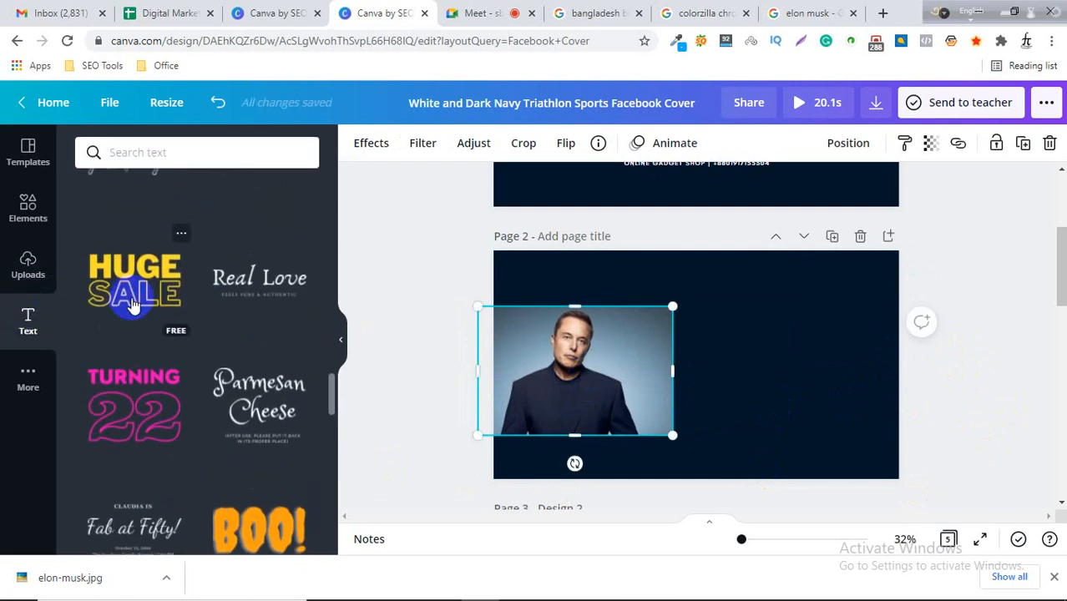
scroll(131, 306, "up", 8)
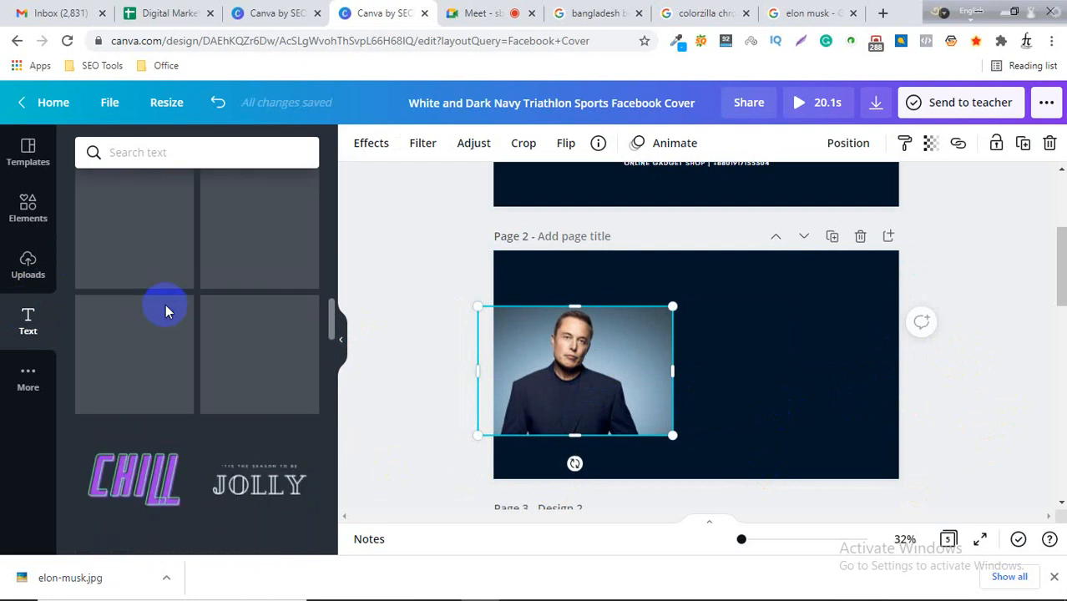
scroll(165, 310, "up", 2)
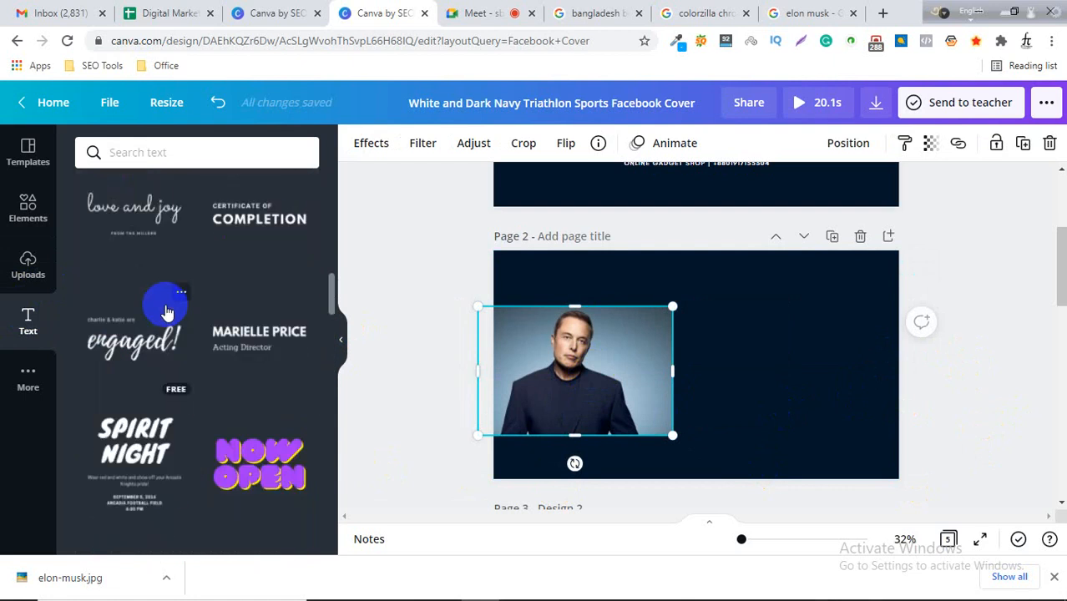
scroll(166, 311, "up", 4)
left_click(571, 349)
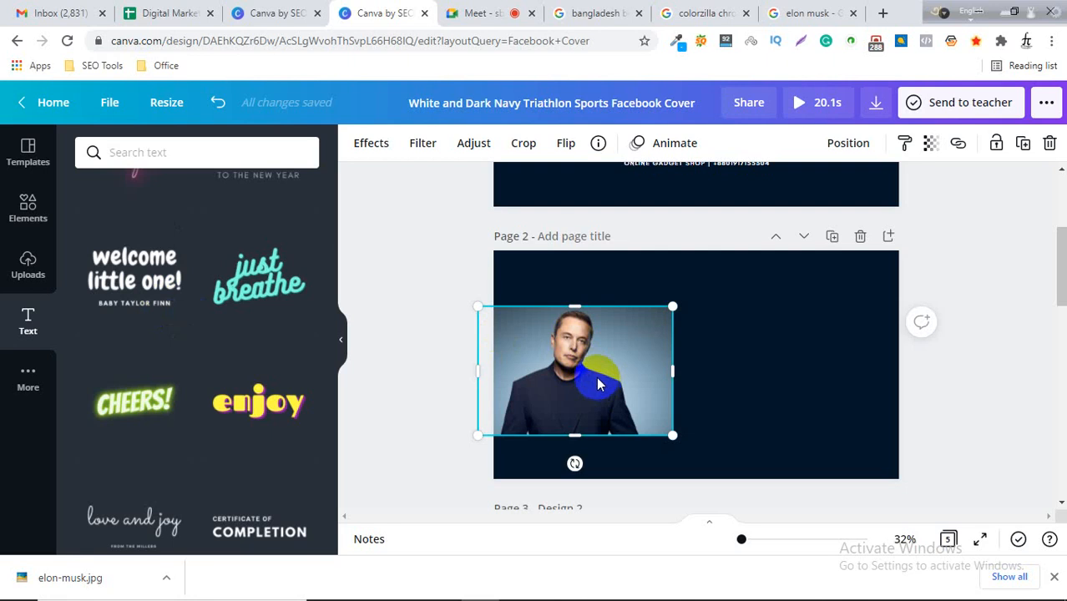
left_click(434, 320)
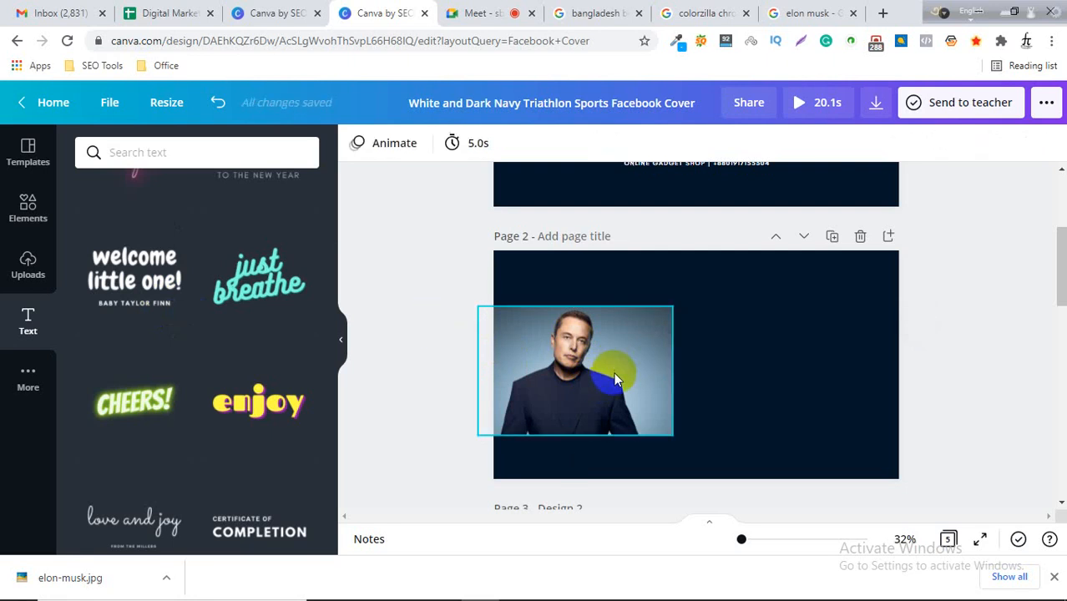
Open a new browser tab and go to the remove.bg site via a remove bg search.
left_click(882, 14)
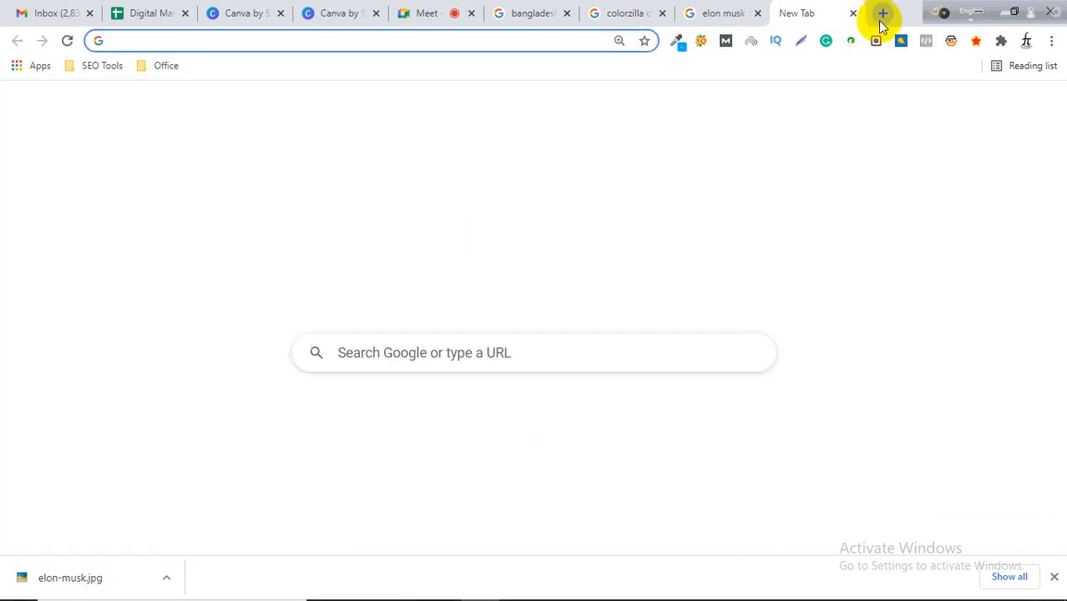
type("remove")
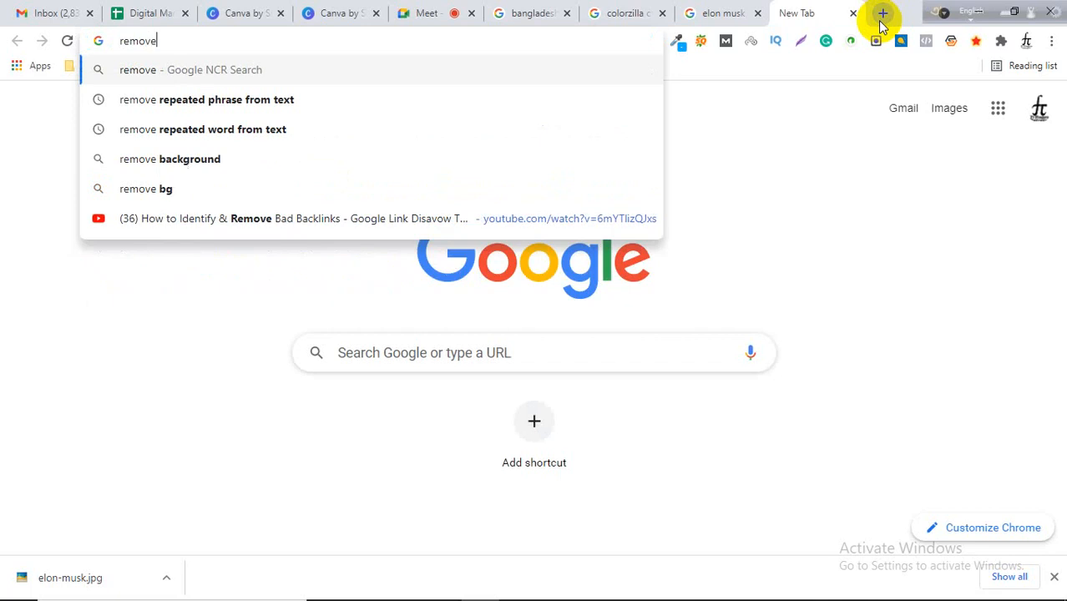
key("Down")
key("Down")
key("Down")
key("Down")
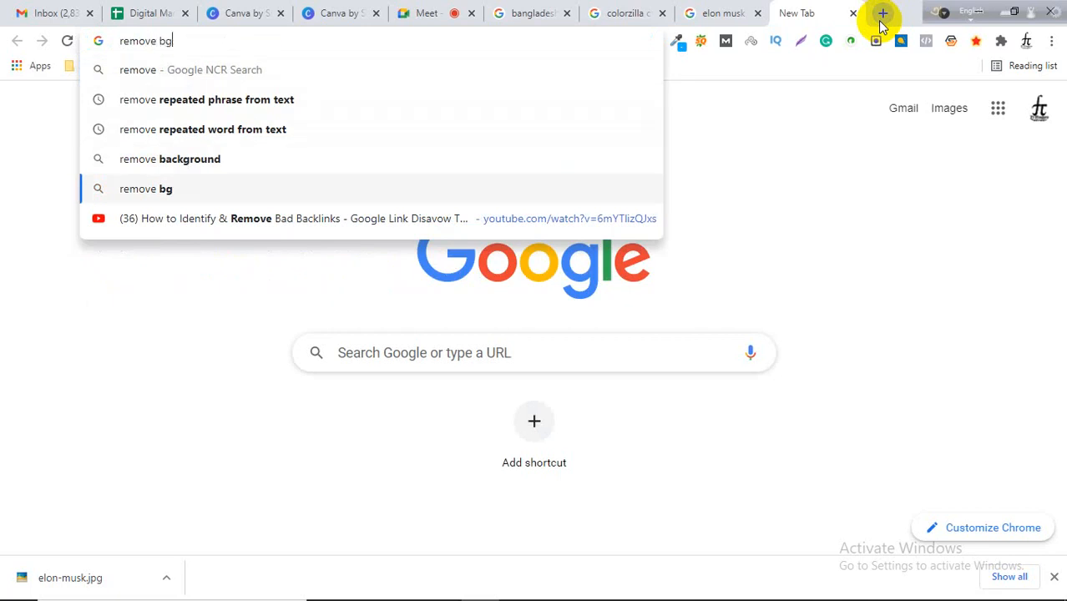
key("Return")
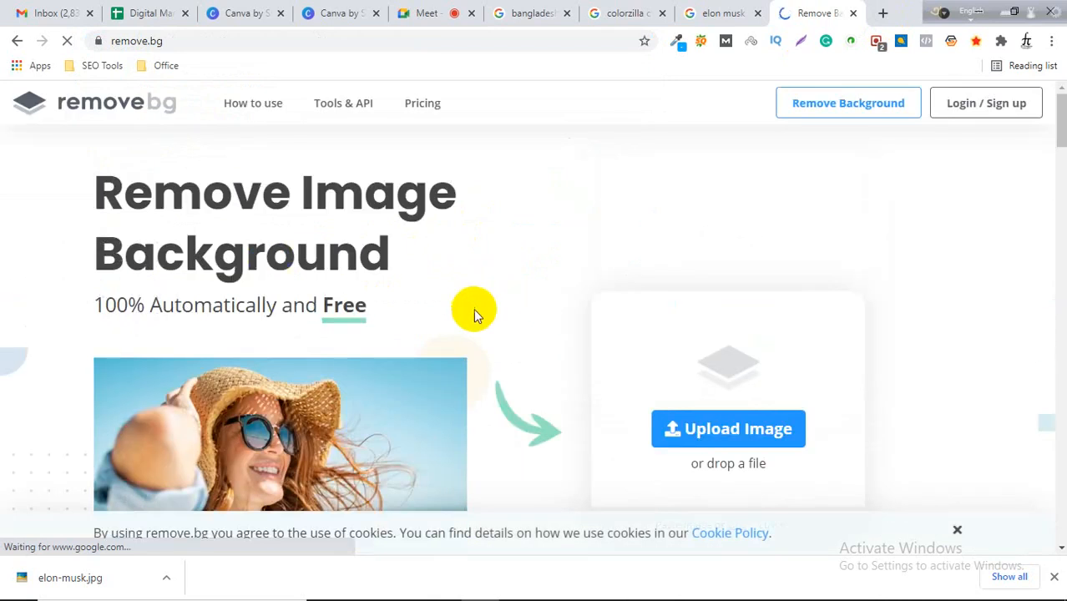
Upload elon-musk.jpg to remove.bg and download the background-removed preview image.
scroll(474, 313, "down", 1)
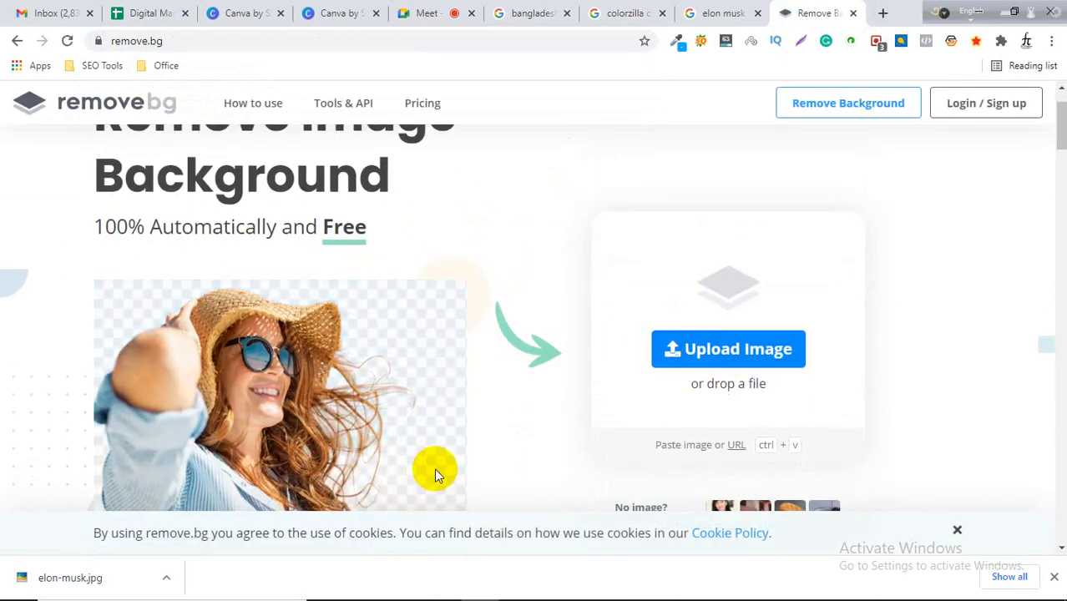
left_click_drag(88, 577, 434, 384)
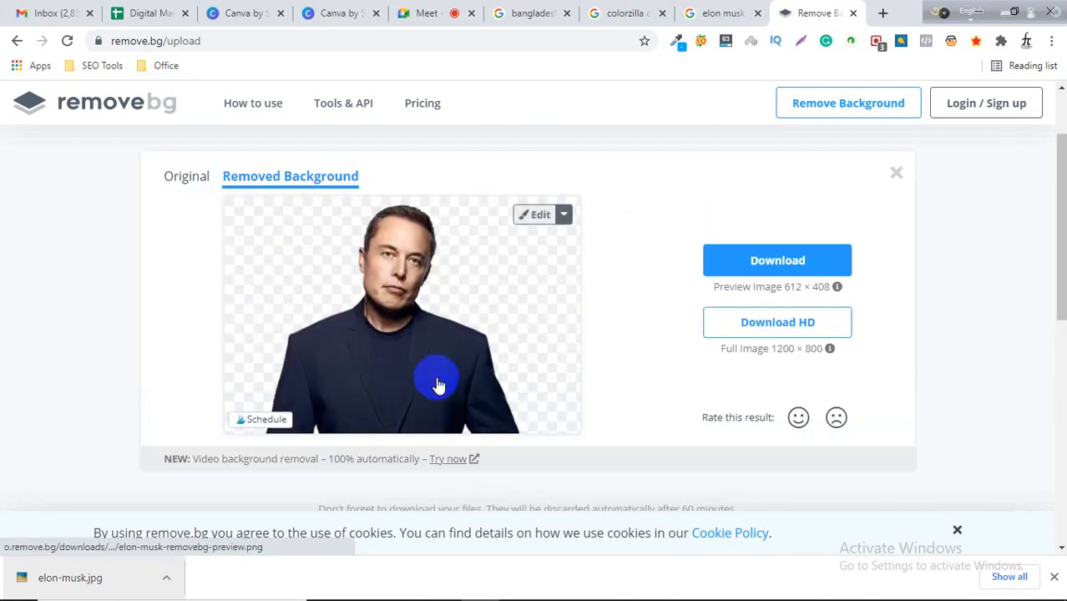
left_click(745, 262)
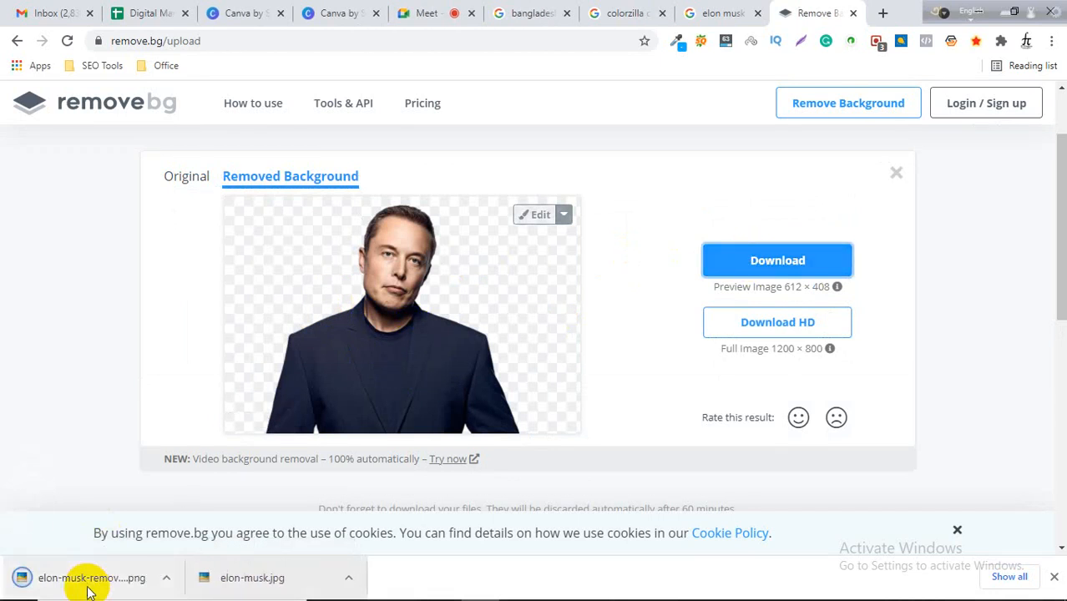
Return to the Canva tab and add the downloaded background-removed Elon Musk PNG onto Page 2.
left_click(340, 12)
left_click_drag(38, 576, 52, 363)
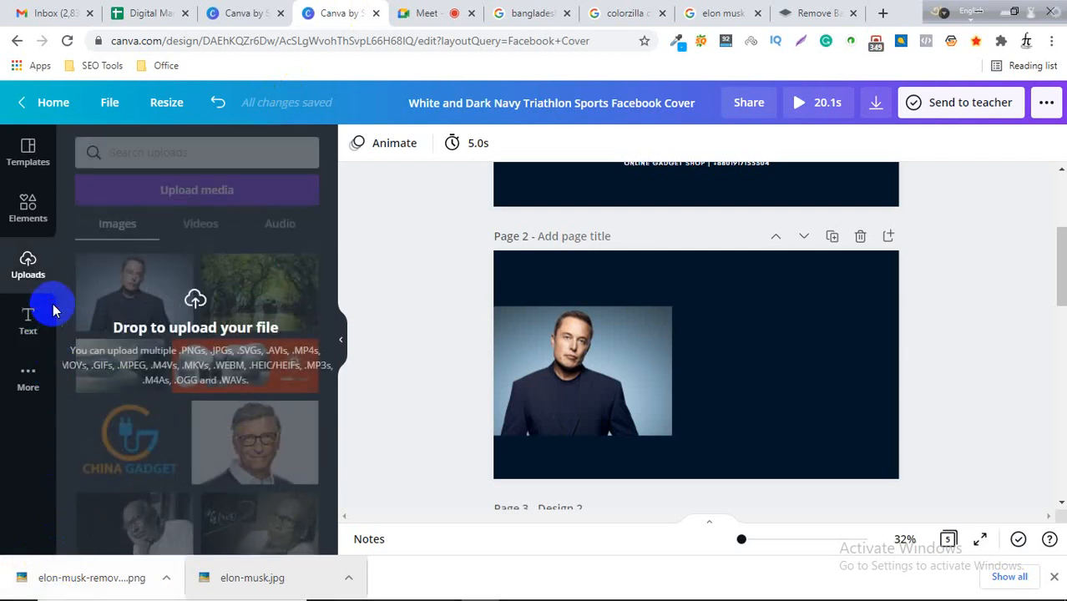
left_click_drag(52, 311, 52, 311)
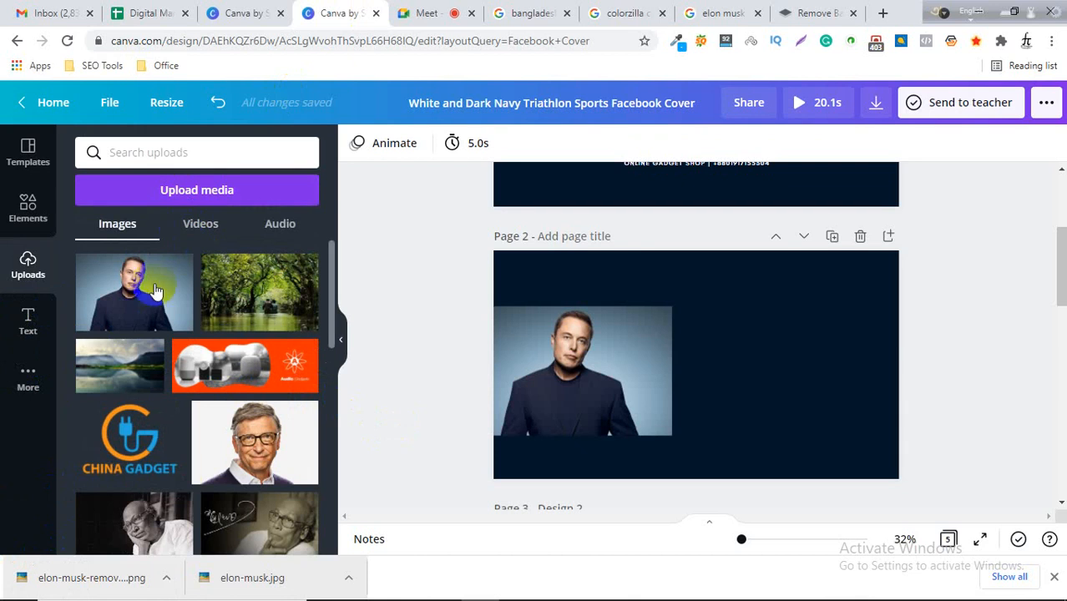
left_click(194, 192)
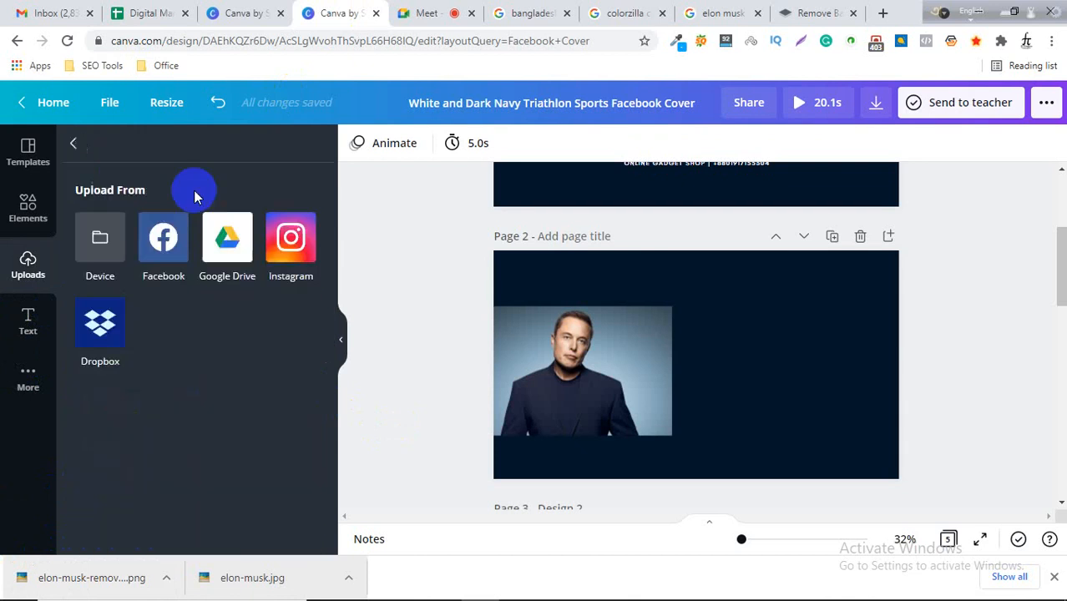
left_click_drag(143, 574, 674, 303)
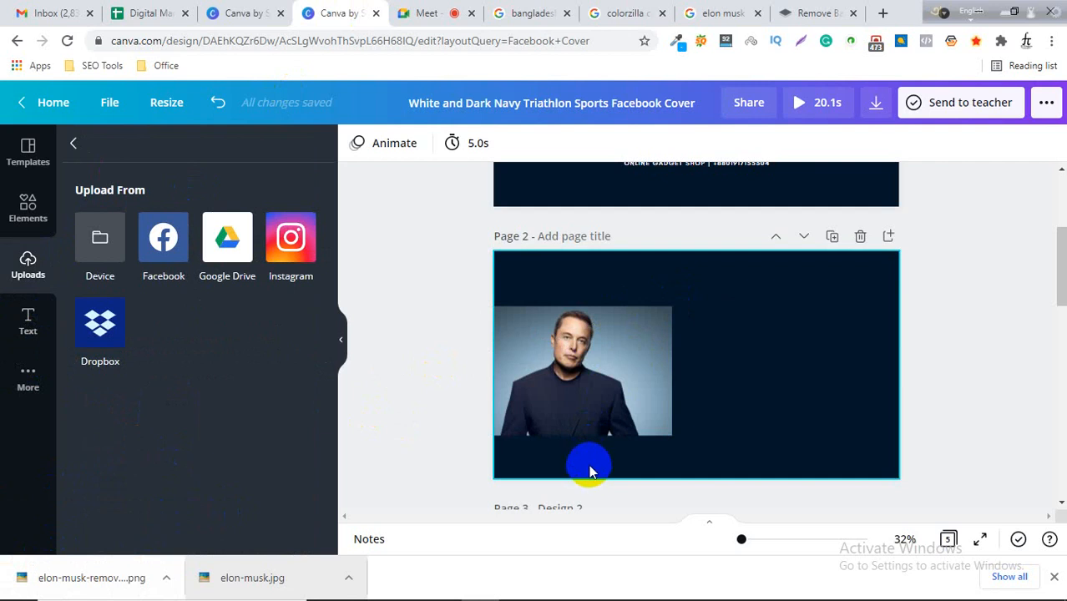
Delete the original Elon Musk photo, then enlarge the background-removed cutout and position it at the page's lower left.
left_click(561, 390)
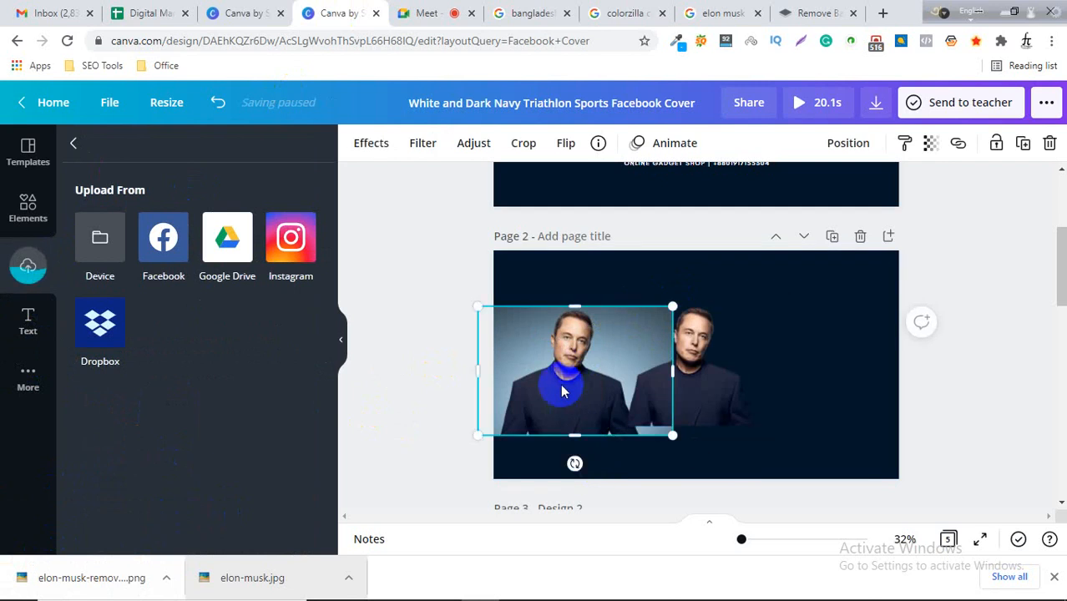
key("Delete")
left_click_drag(614, 358, 579, 415)
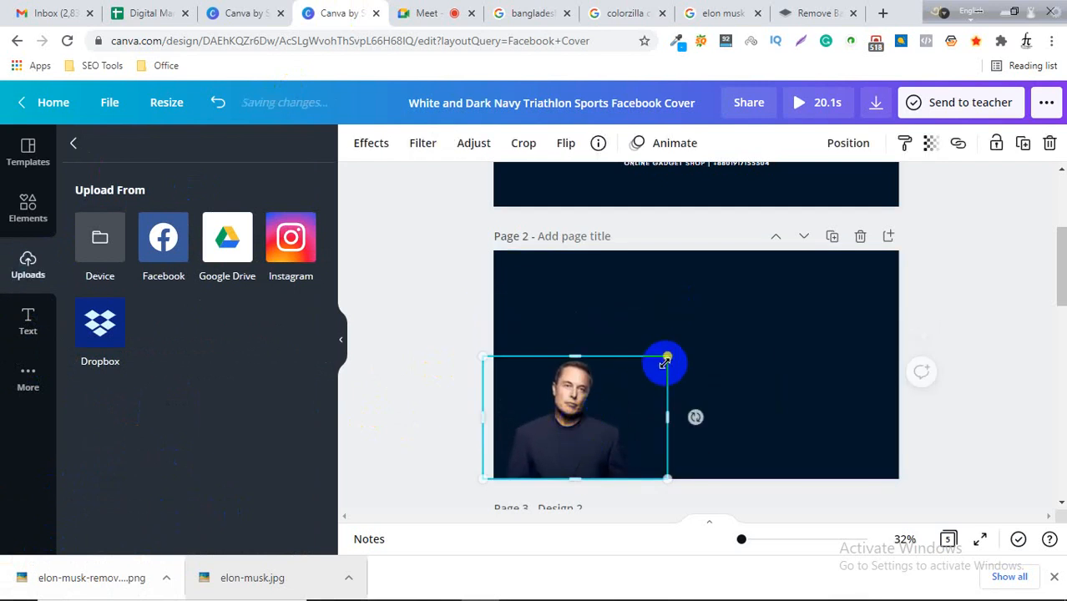
left_click_drag(667, 356, 801, 280)
left_click(978, 355)
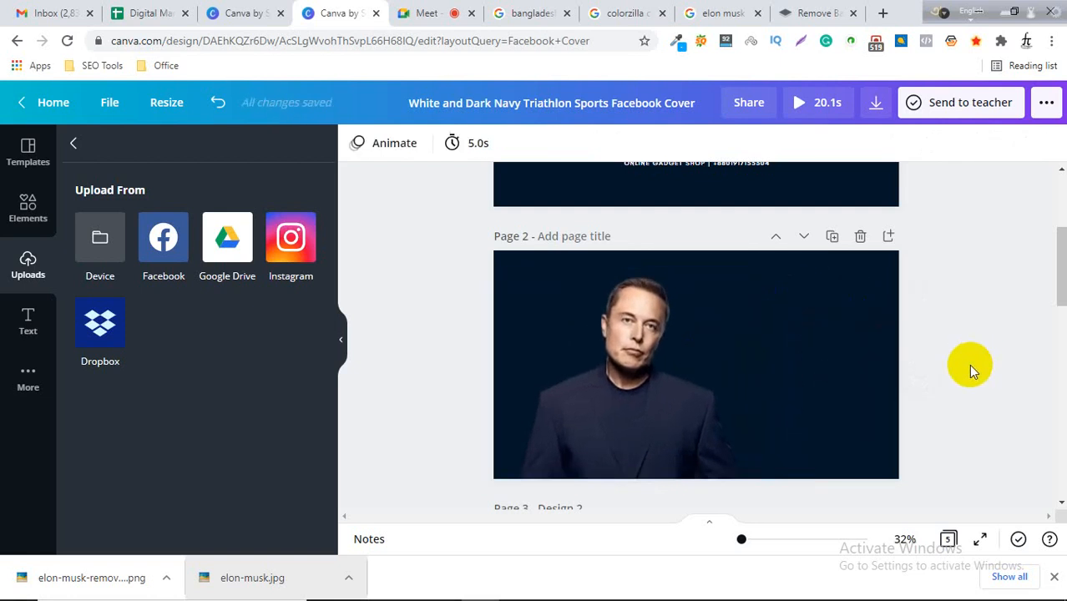
left_click_drag(632, 409, 587, 405)
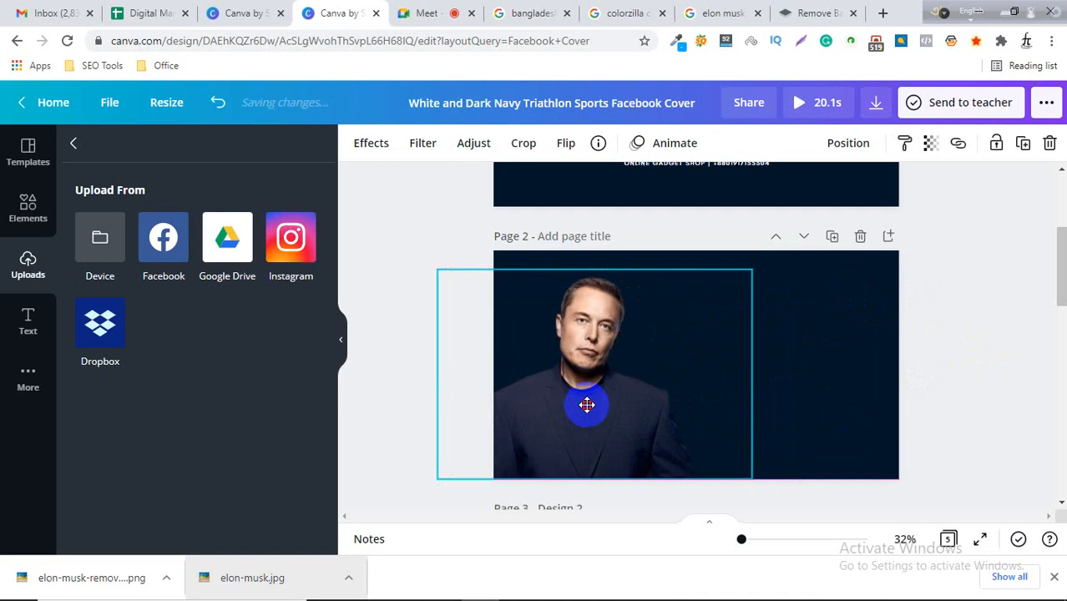
left_click(957, 373)
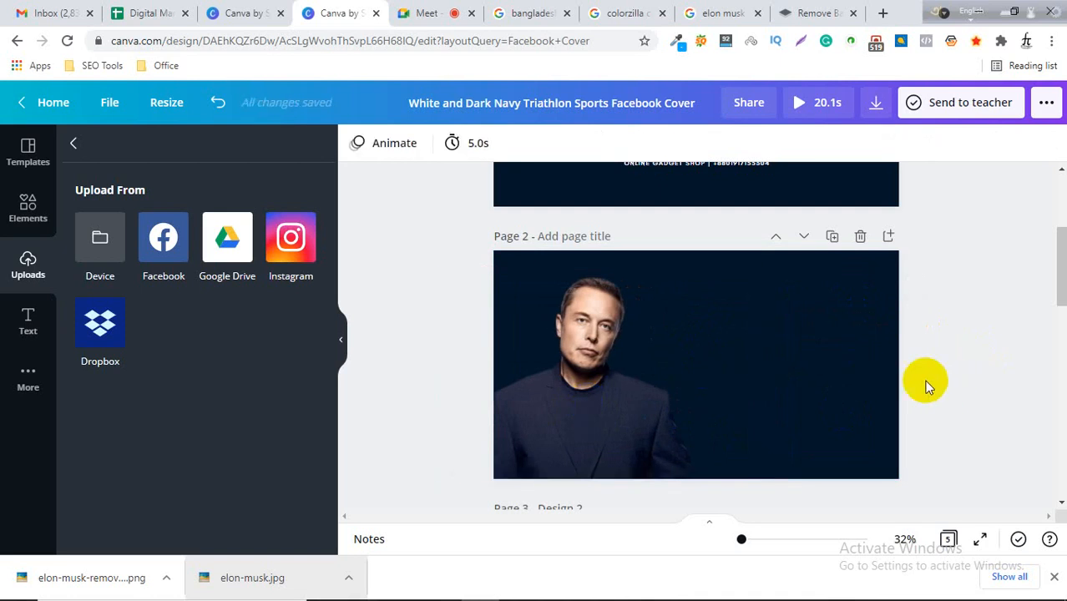
Add a heading text box to Page 2 and move it to the right of the photo.
left_click(25, 318)
scroll(121, 253, "up", 1)
scroll(125, 259, "up", 6)
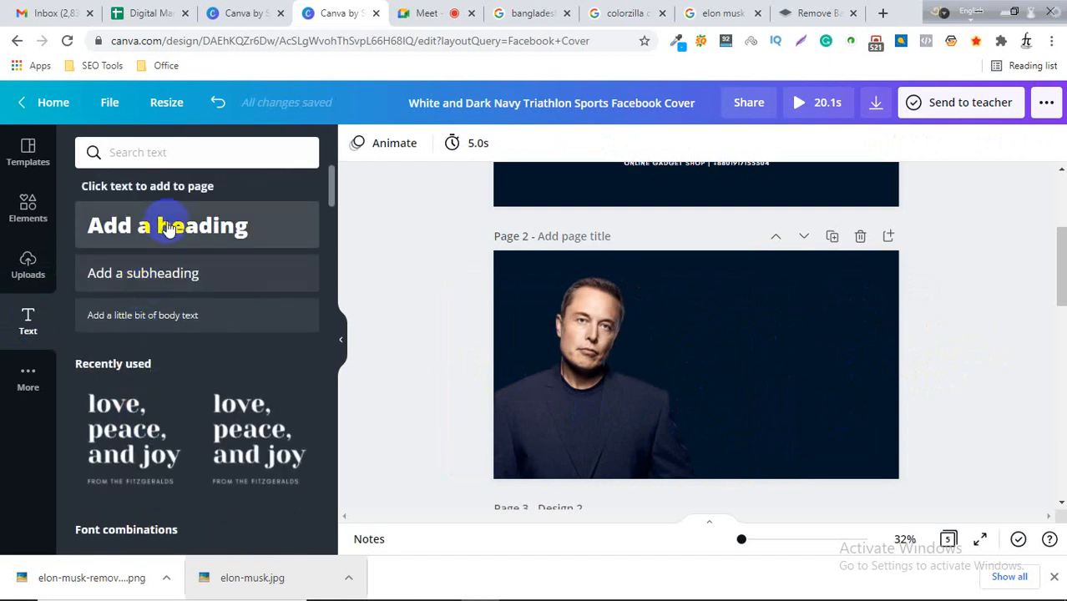
left_click(169, 227)
double_click(669, 361)
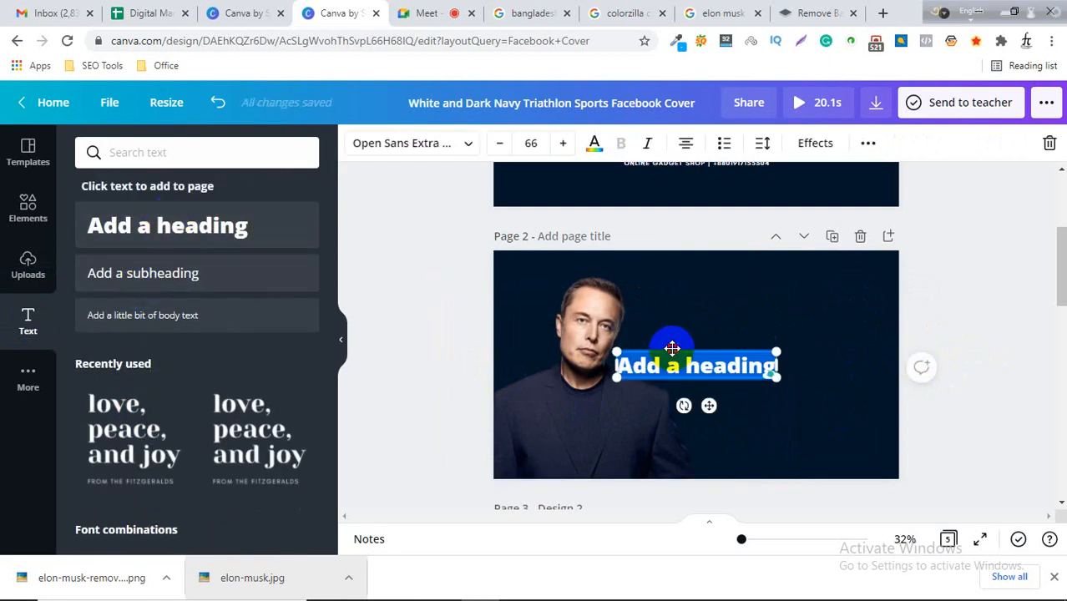
left_click_drag(672, 347, 750, 315)
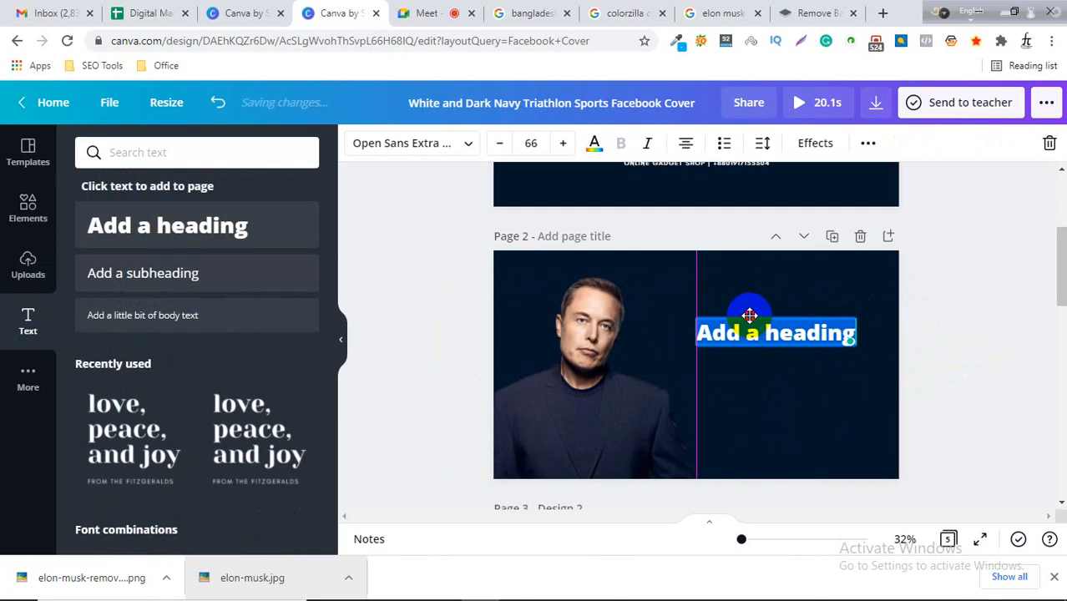
Replace the heading text with 'Biography of' and 'Elon Musk' on two lines.
type("B")
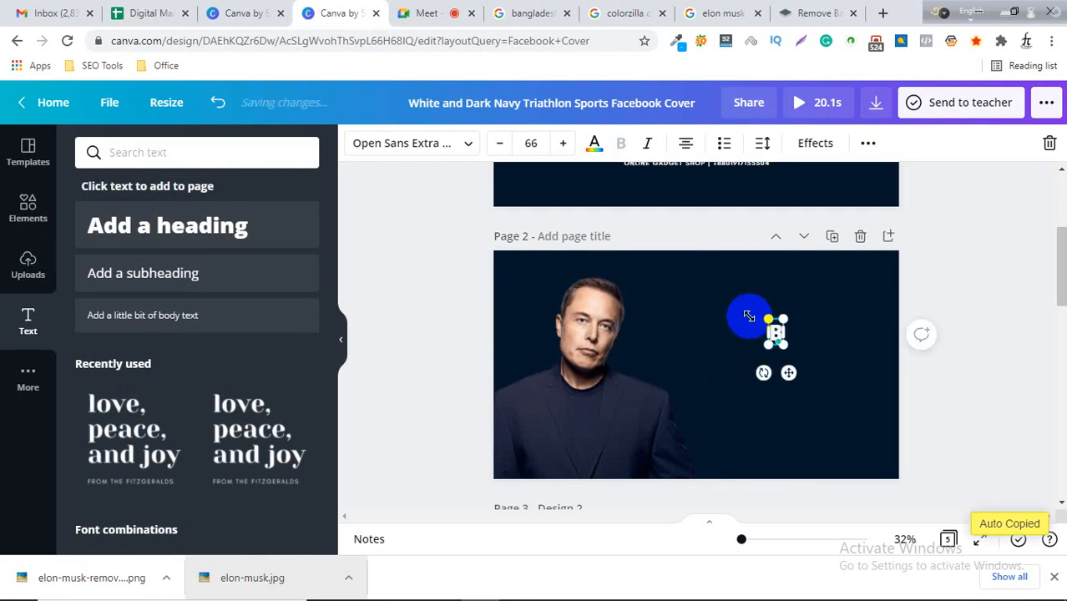
type("iogra")
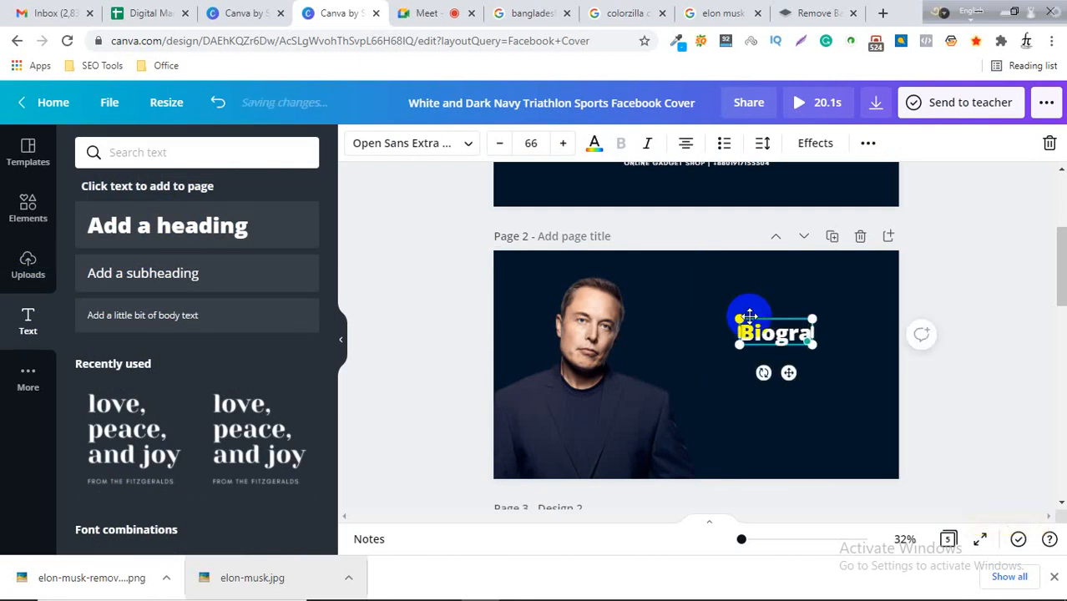
type("phy of")
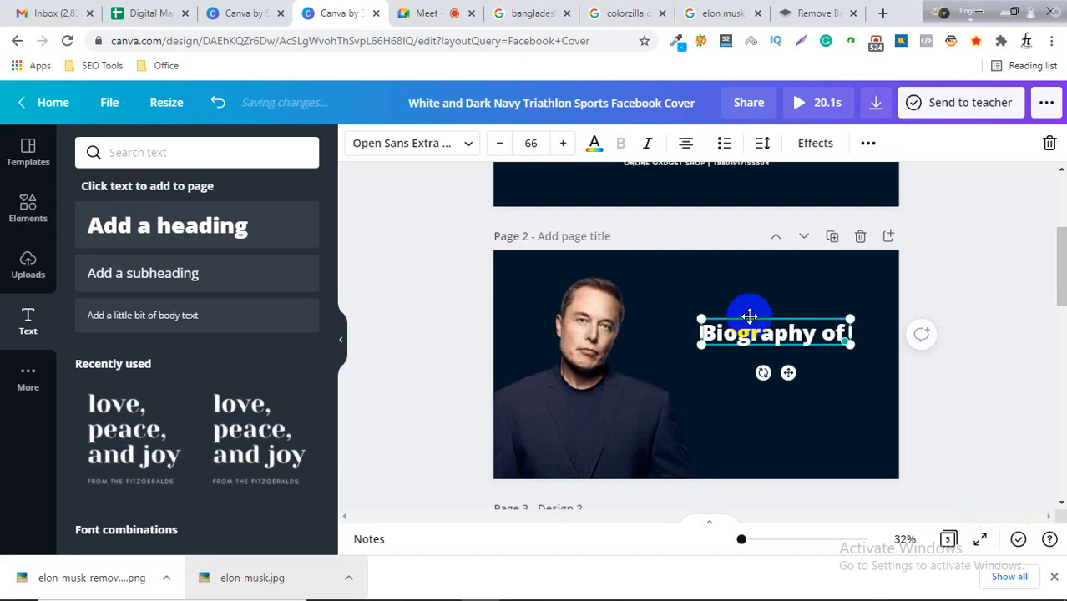
key("Return")
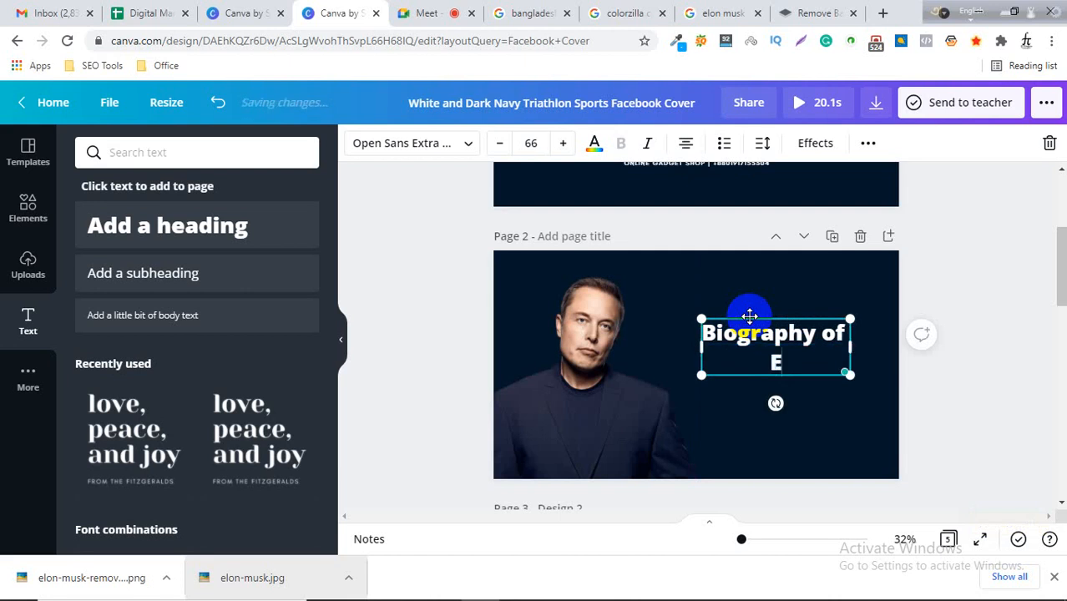
type("Elon Mush")
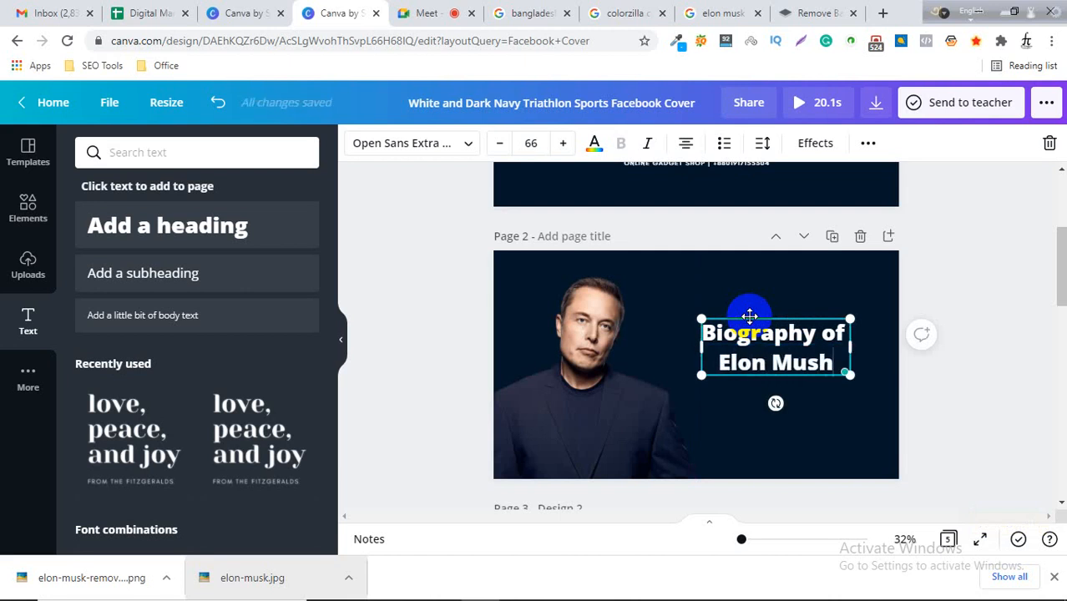
key("BackSpace")
type("k")
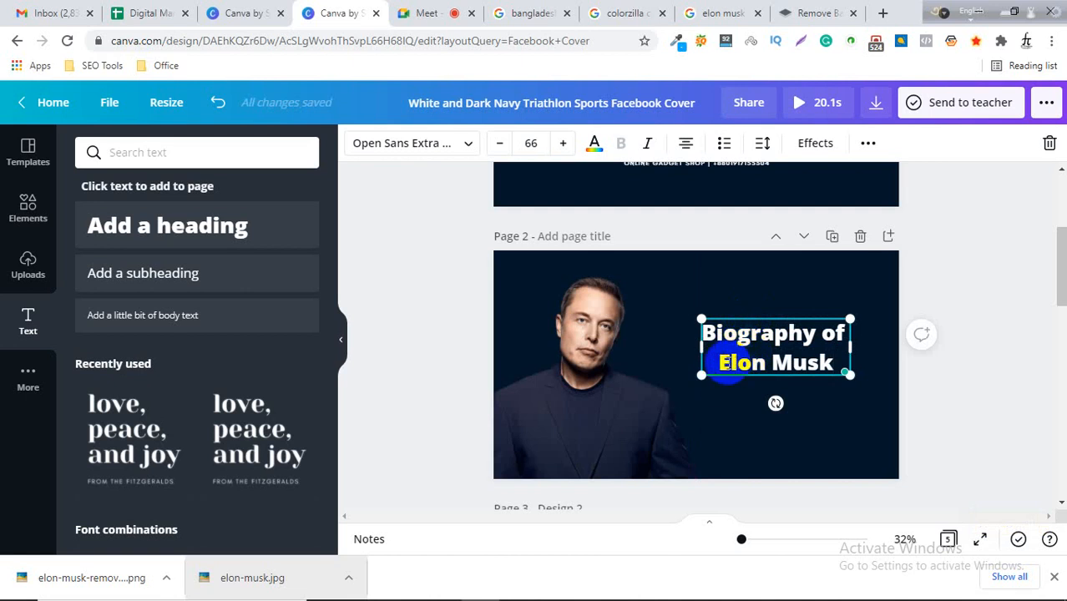
left_click_drag(723, 352, 735, 318)
left_click(737, 324)
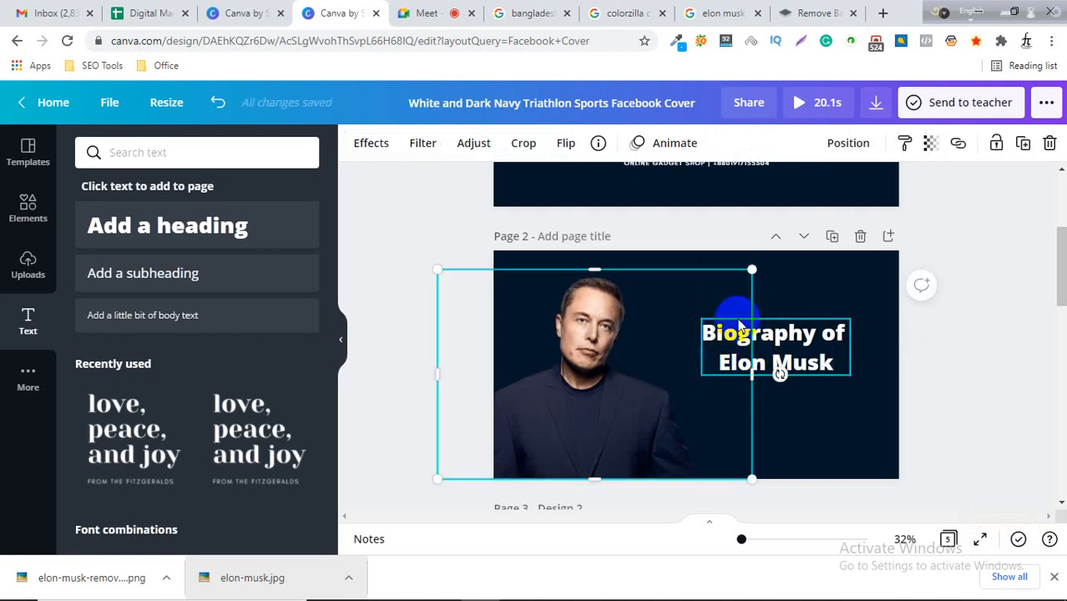
key("ctrl+f")
left_click(944, 347)
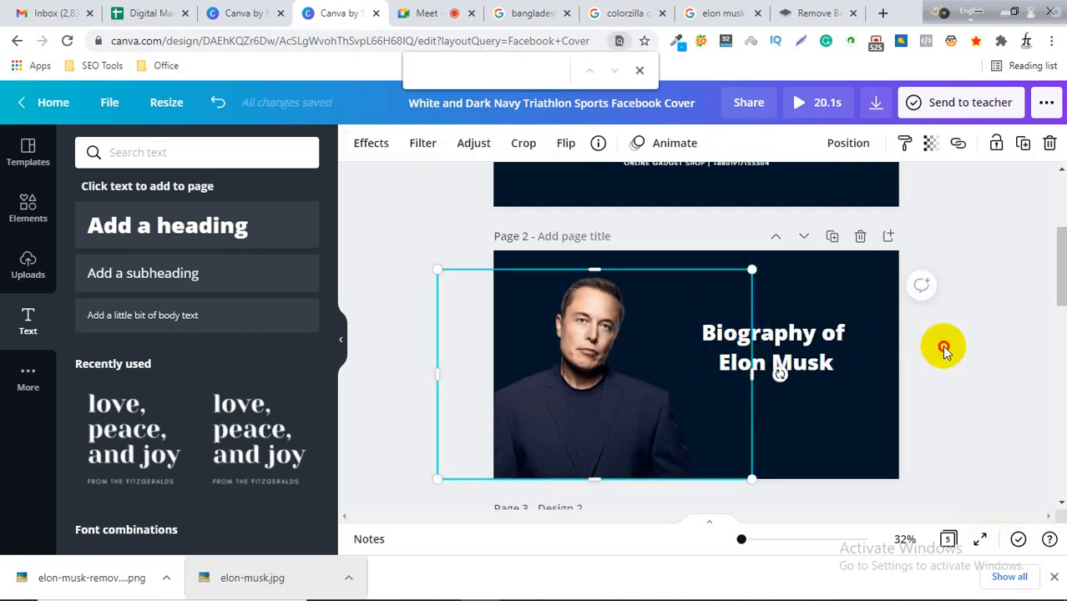
left_click(804, 329)
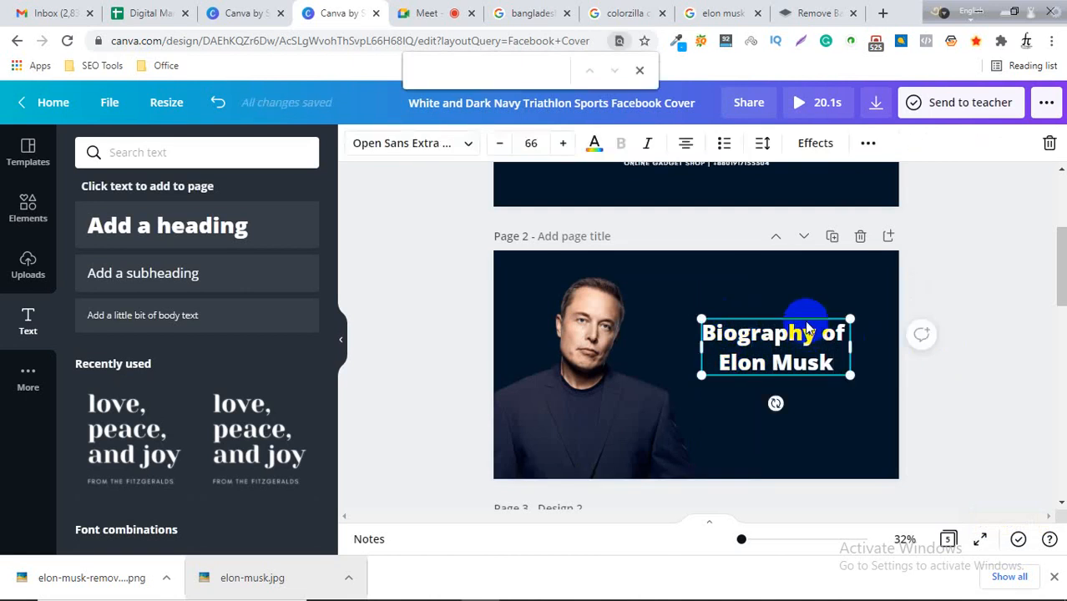
left_click(639, 70)
left_click_drag(775, 333, 815, 333)
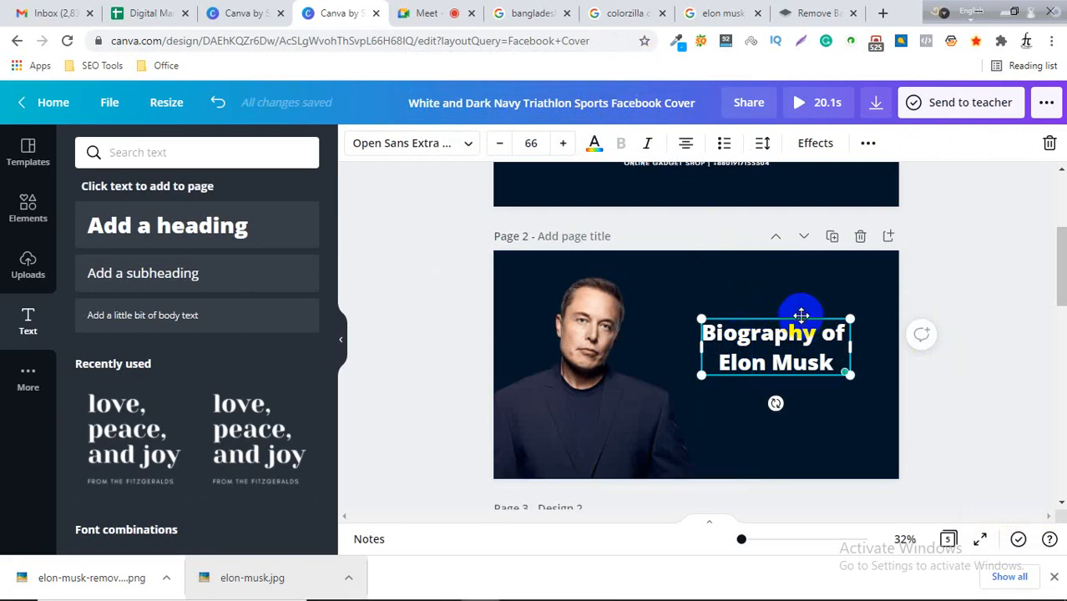
left_click(801, 316)
left_click(800, 320)
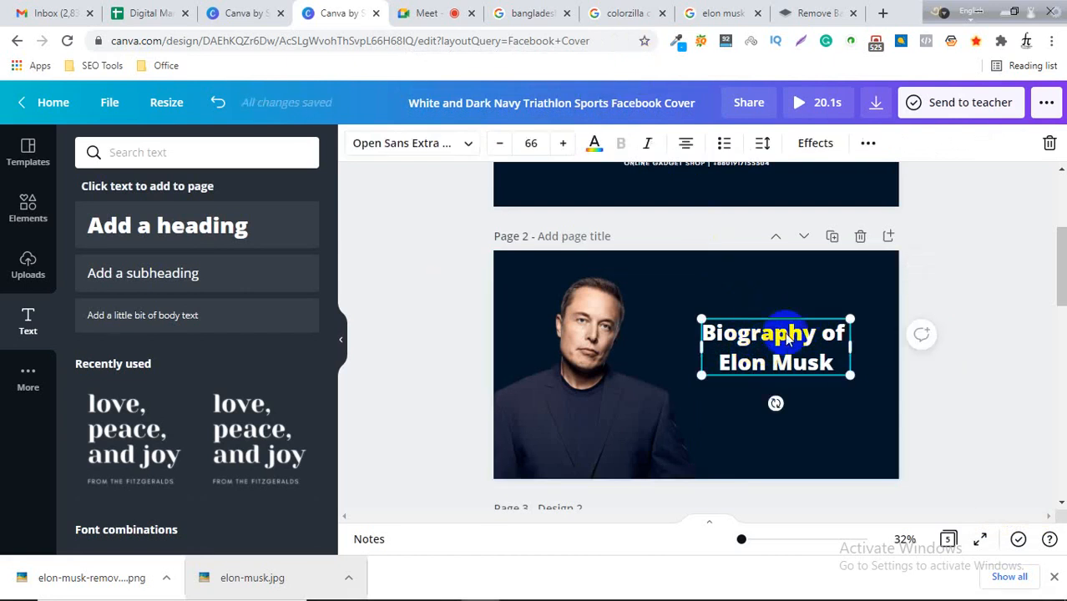
left_click(983, 407)
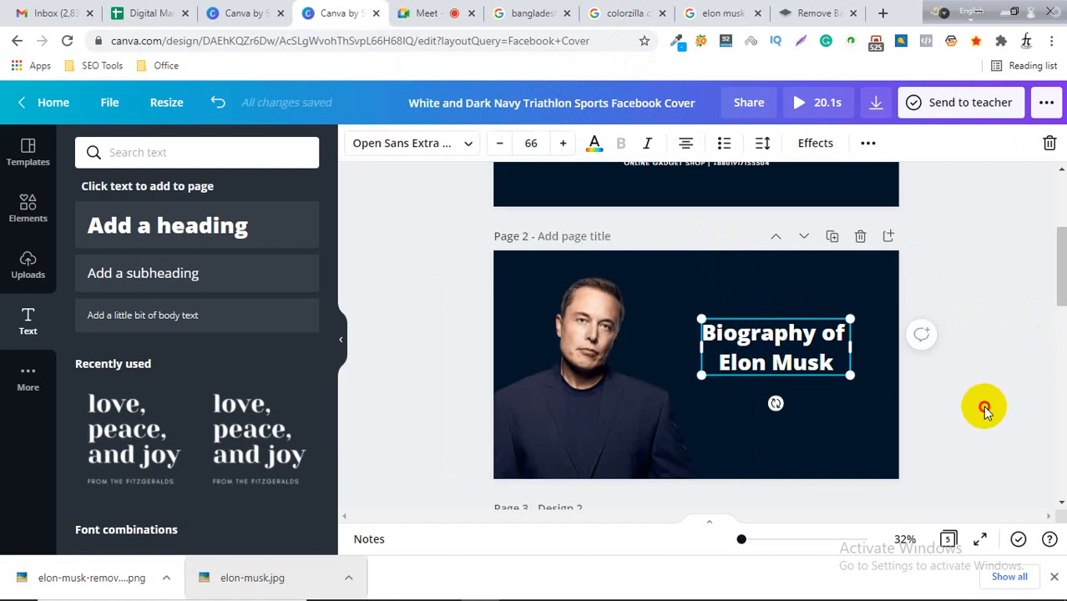
Split the heading into separate 'Biography of' and 'Elon Musk' text boxes by duplicating it and deleting one line from each.
left_click(795, 348)
left_click_drag(797, 354, 788, 457)
left_click(793, 363)
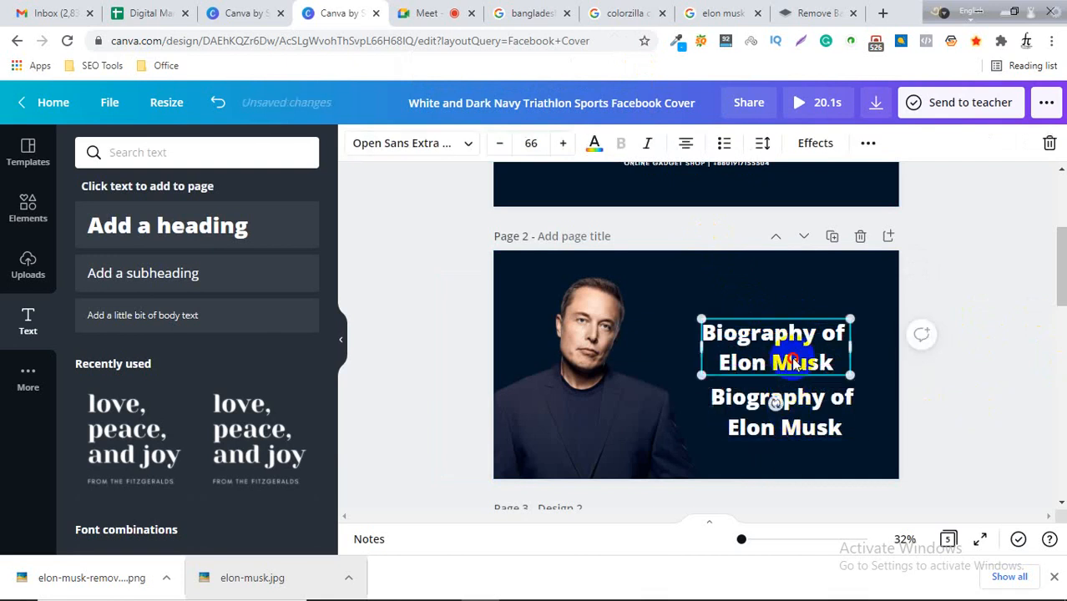
left_click_drag(832, 359, 697, 362)
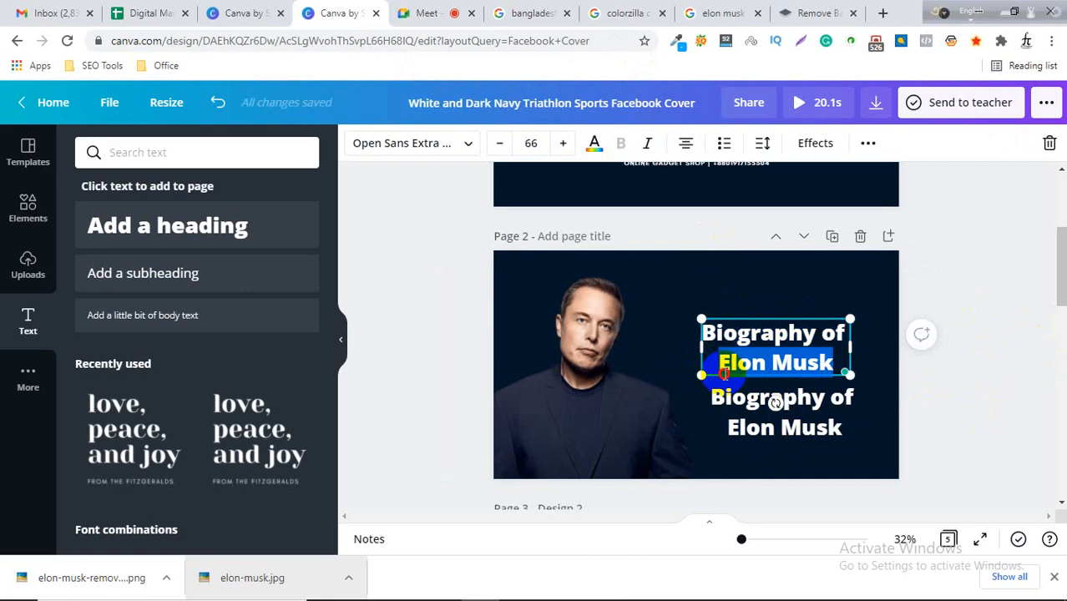
key("BackSpace")
key("BackSpace")
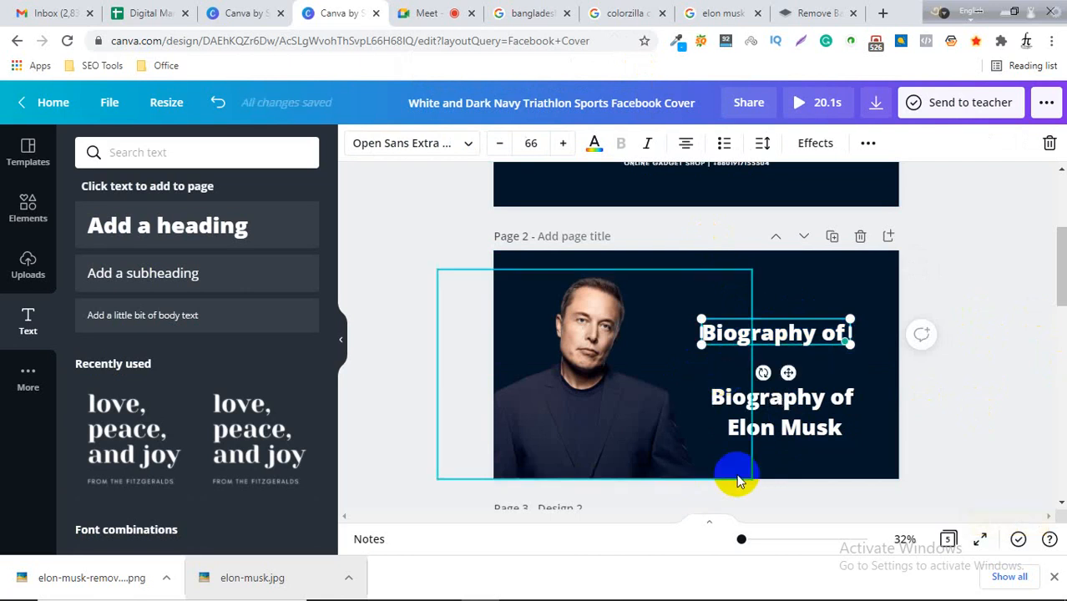
left_click(768, 425)
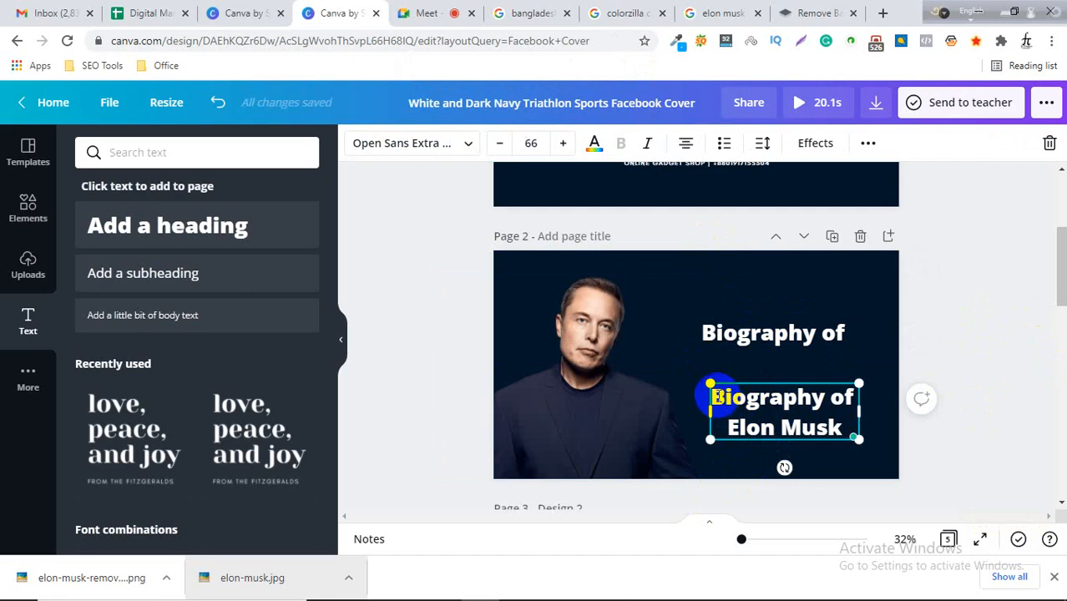
left_click_drag(711, 396, 860, 398)
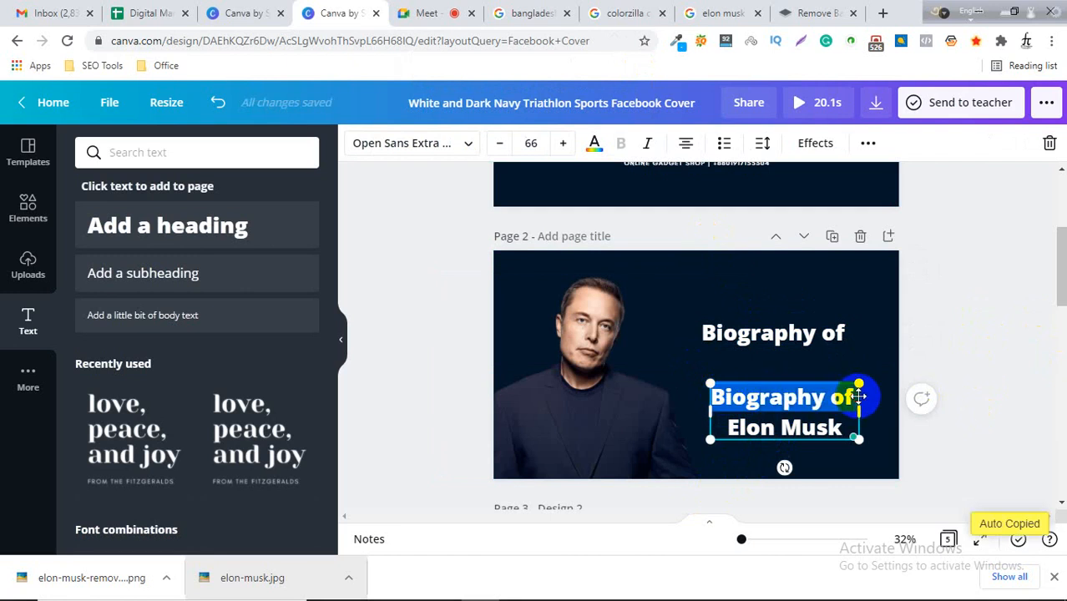
key("BackSpace")
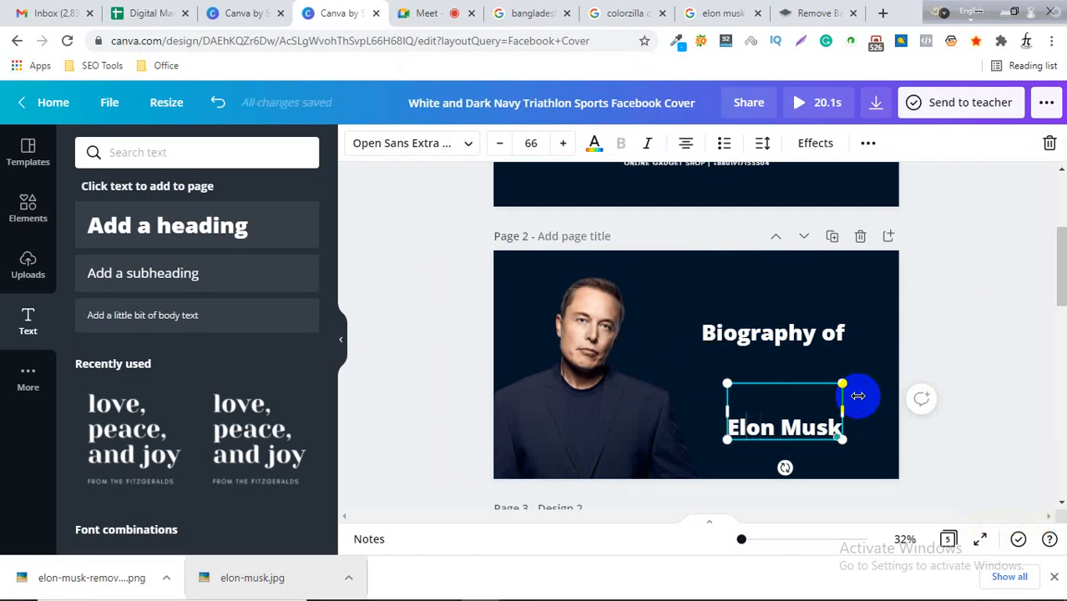
key("Delete")
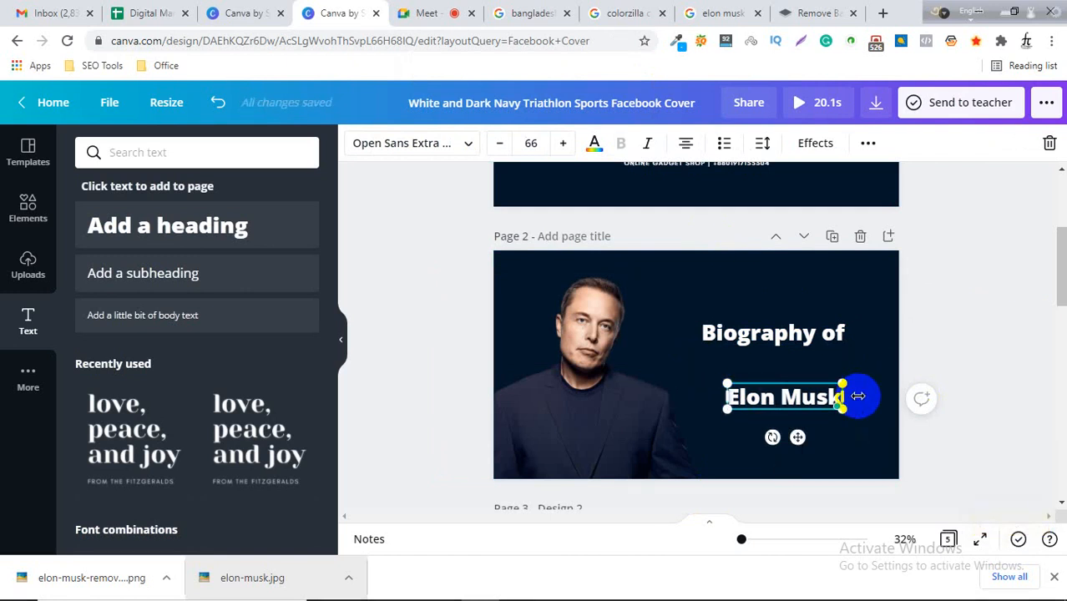
Enlarge the 'Elon Musk' text and stack it directly under 'Biography of' beside the photo.
left_click(813, 333)
left_click_drag(810, 334, 810, 354)
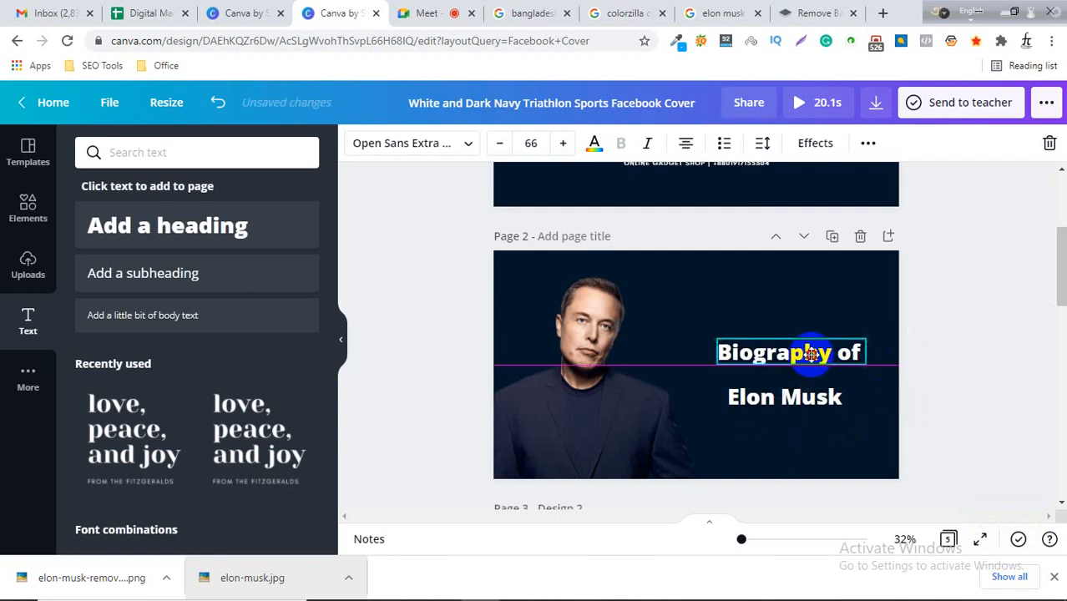
left_click(791, 400)
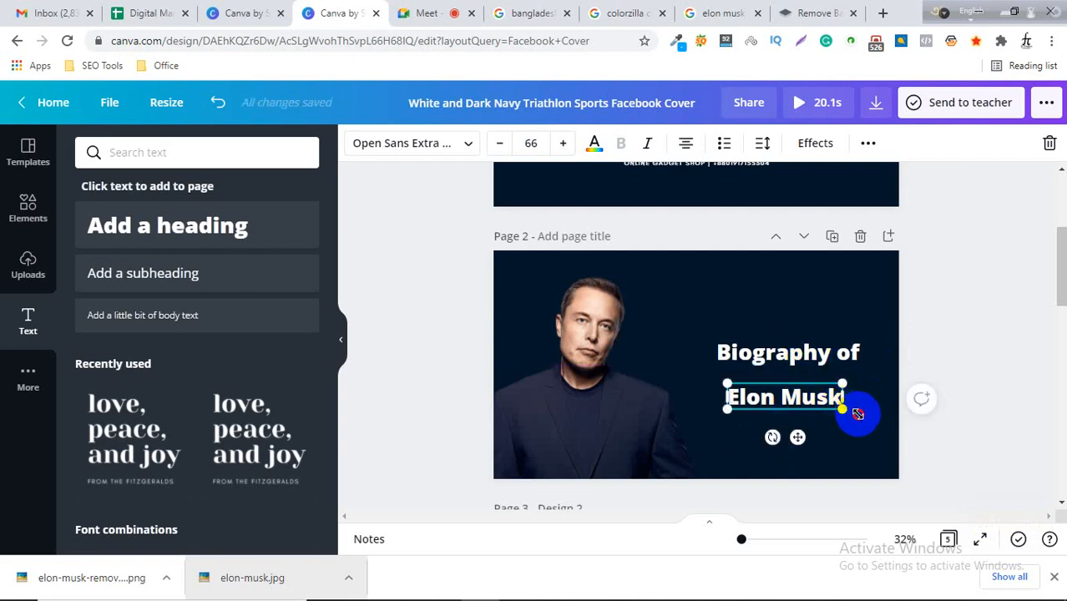
left_click_drag(857, 414, 876, 417)
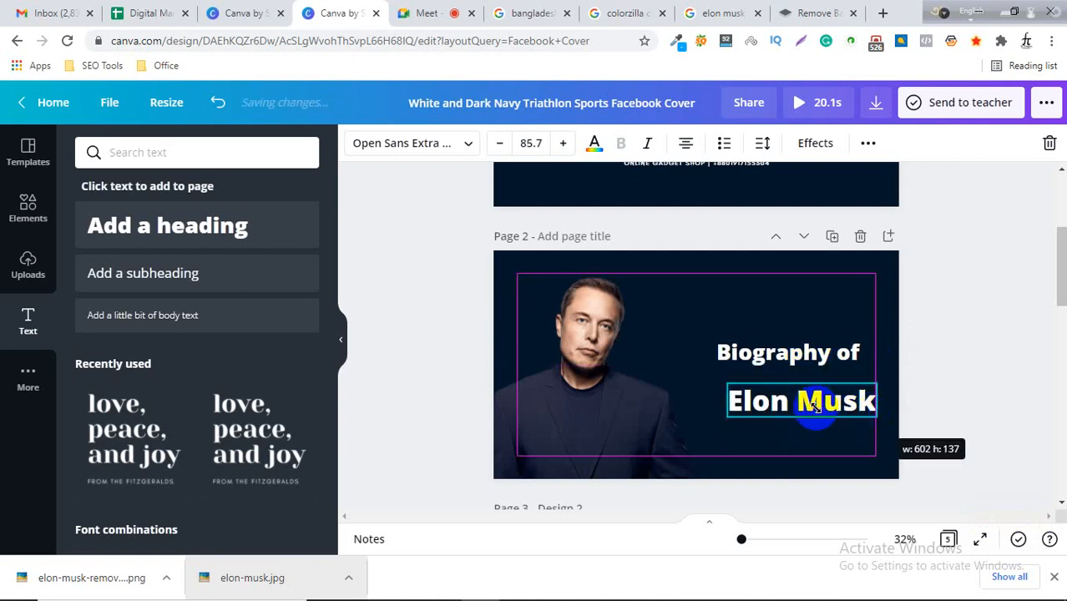
left_click_drag(816, 403, 799, 388)
left_click(808, 354)
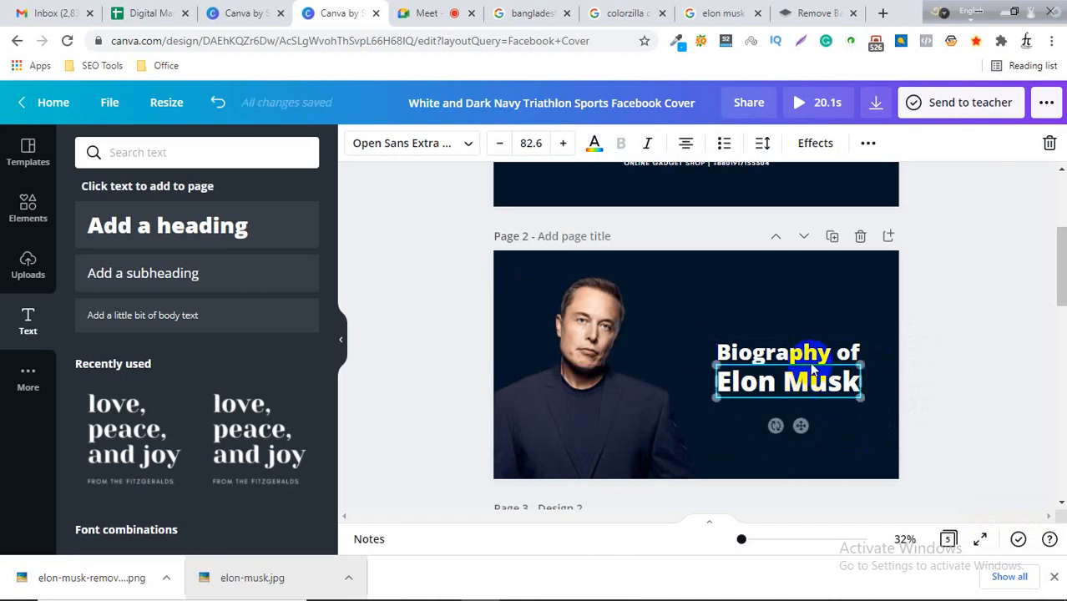
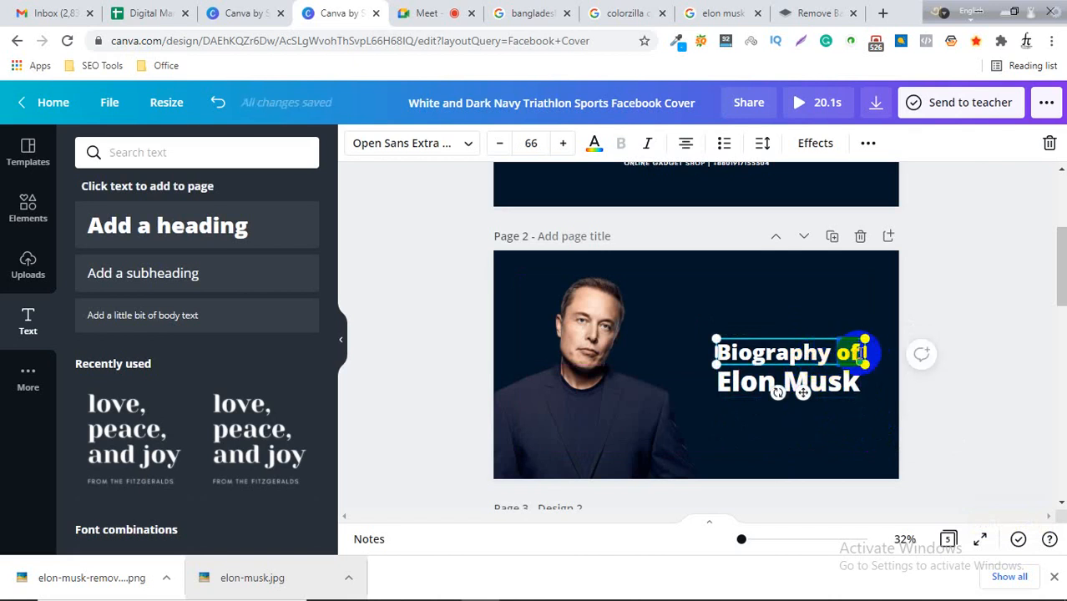
Delete 'of' from the heading and enlarge the 'Biography' text to about 78.9.
key("BackSpace")
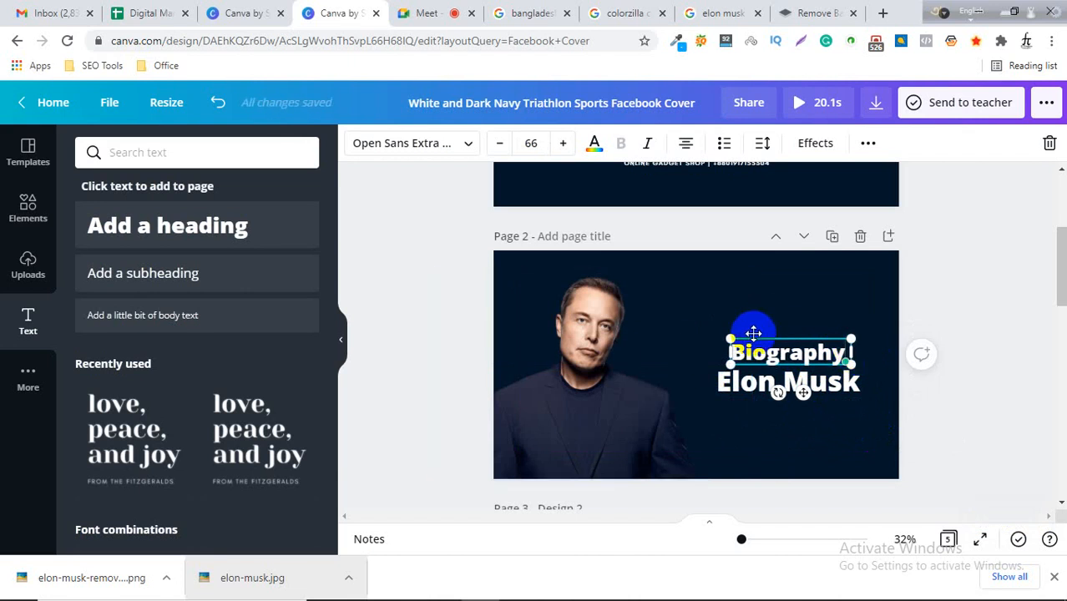
left_click_drag(720, 330, 715, 328)
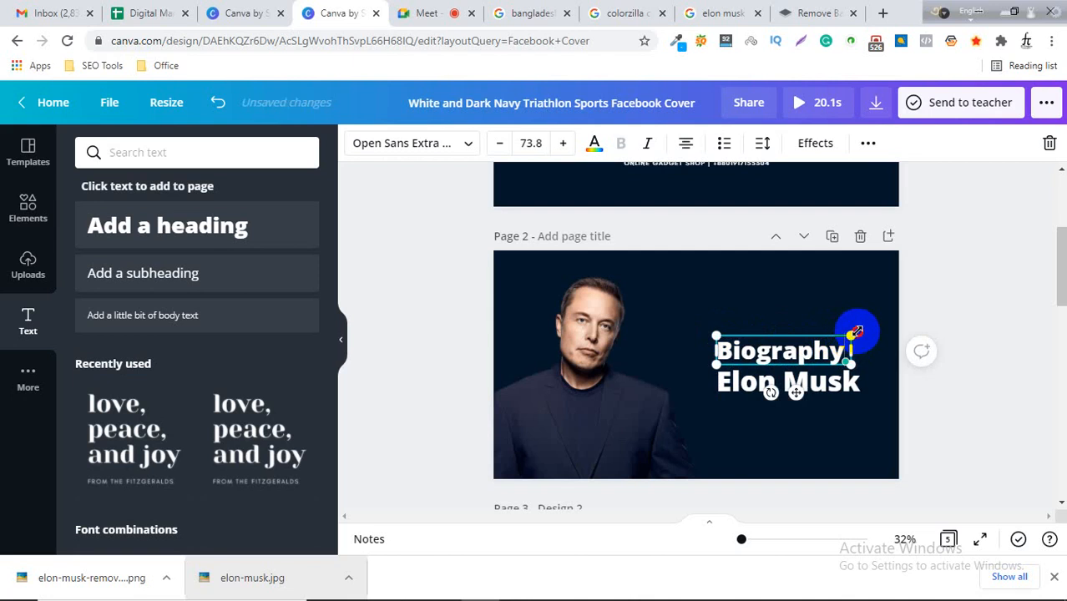
left_click_drag(854, 334, 860, 333)
Move the 'Biography' text up, leaving a gap above 'Elon Musk'.
left_click(813, 382)
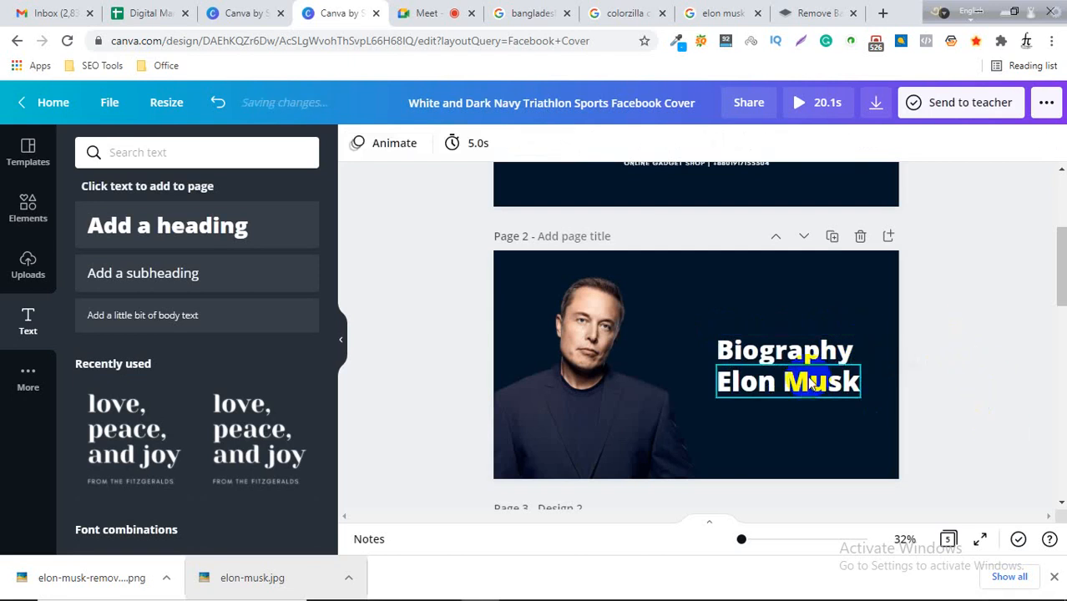
mouse_move(795, 348)
left_mouse_down()
mouse_move(785, 323)
mouse_move(788, 334)
left_mouse_up()
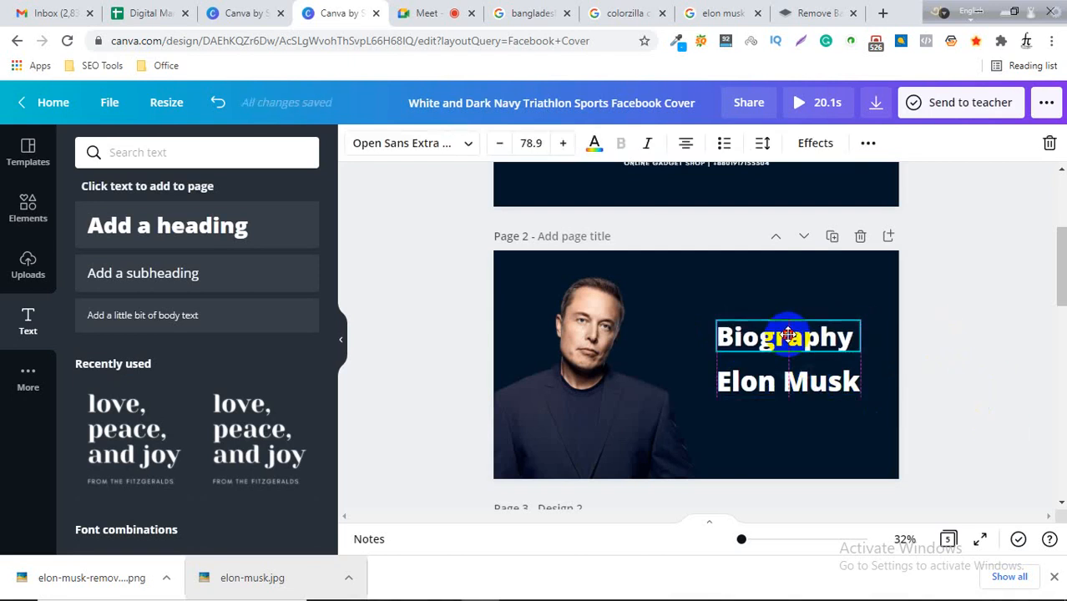
left_click(939, 366)
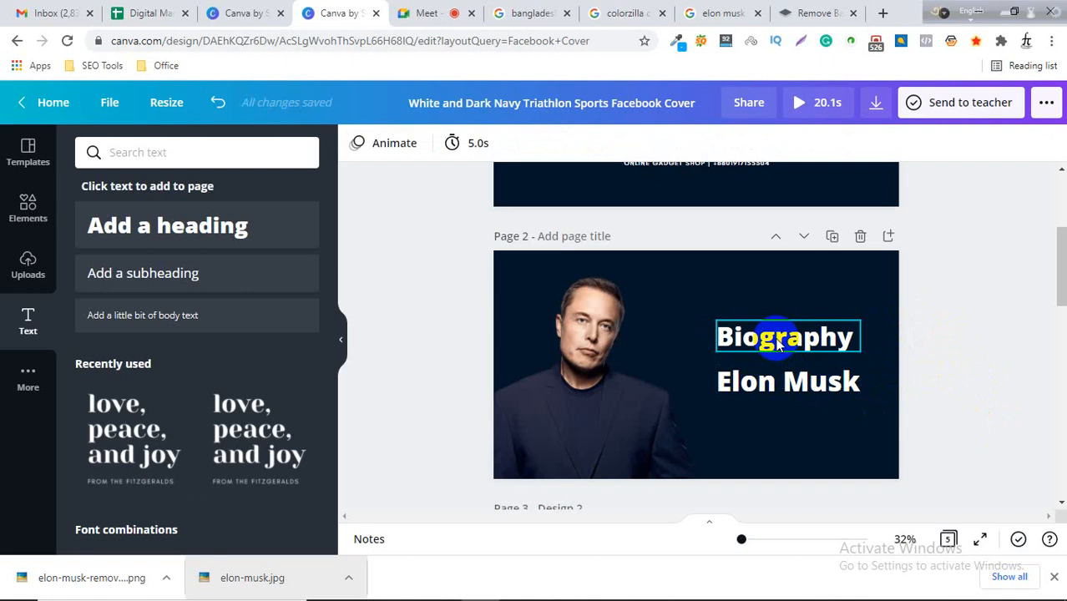
left_click(777, 344)
left_click_drag(772, 340, 775, 340)
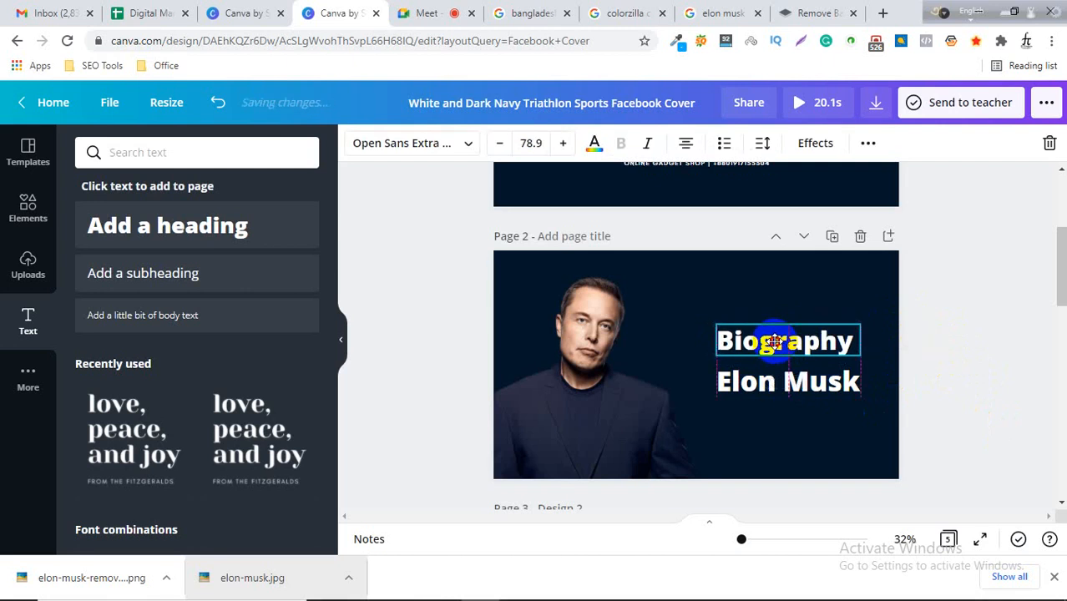
Add a square shape and stretch it into a rectangle behind the 'Biography' text.
left_click(28, 226)
scroll(210, 298, "up", 5)
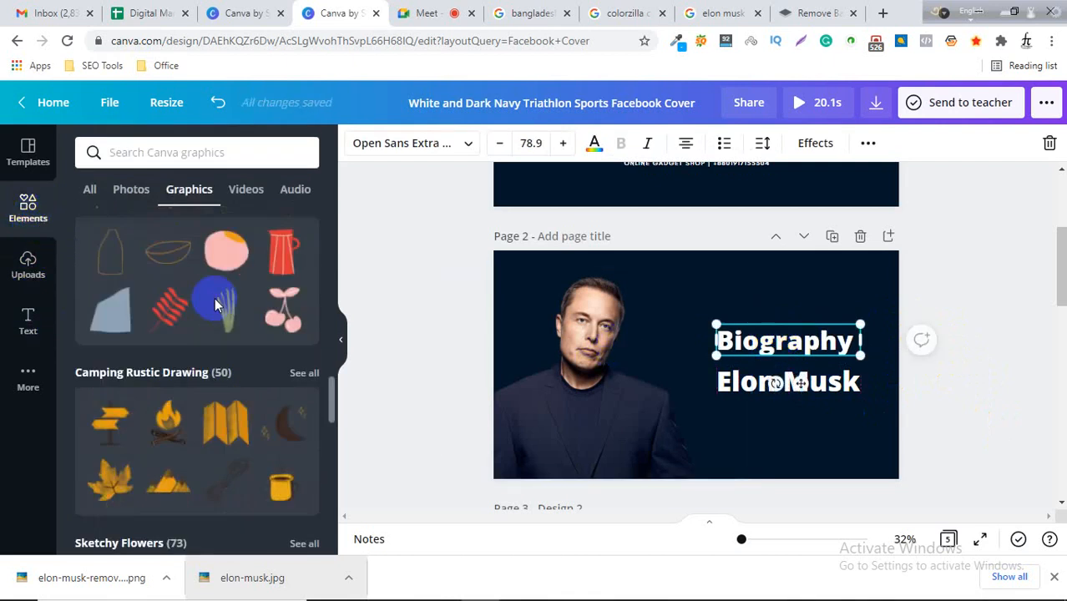
scroll(207, 300, "up", 8)
scroll(201, 334, "down", 3)
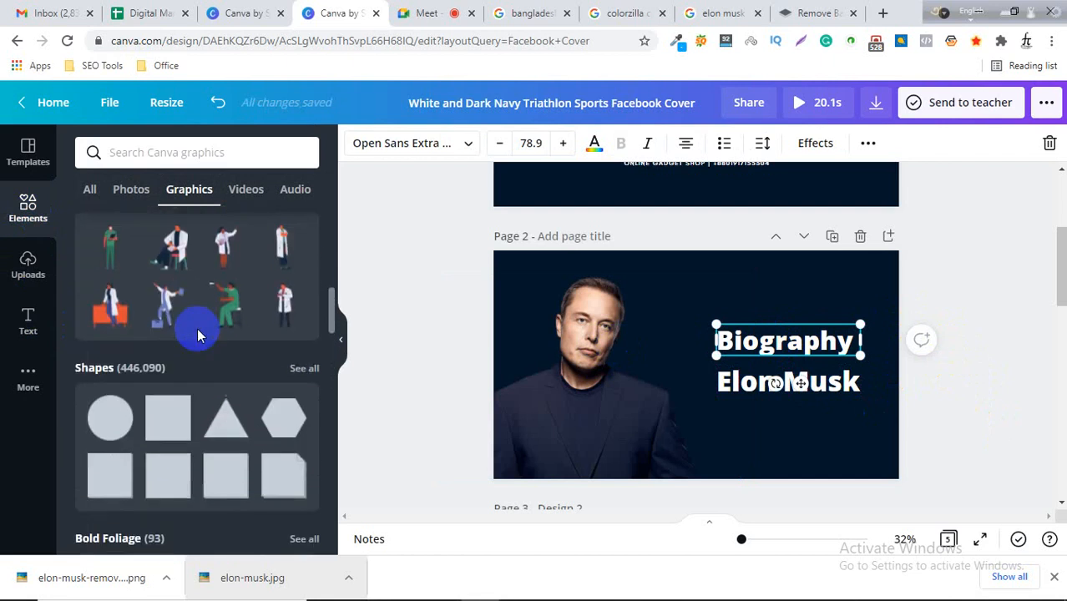
left_click(172, 444)
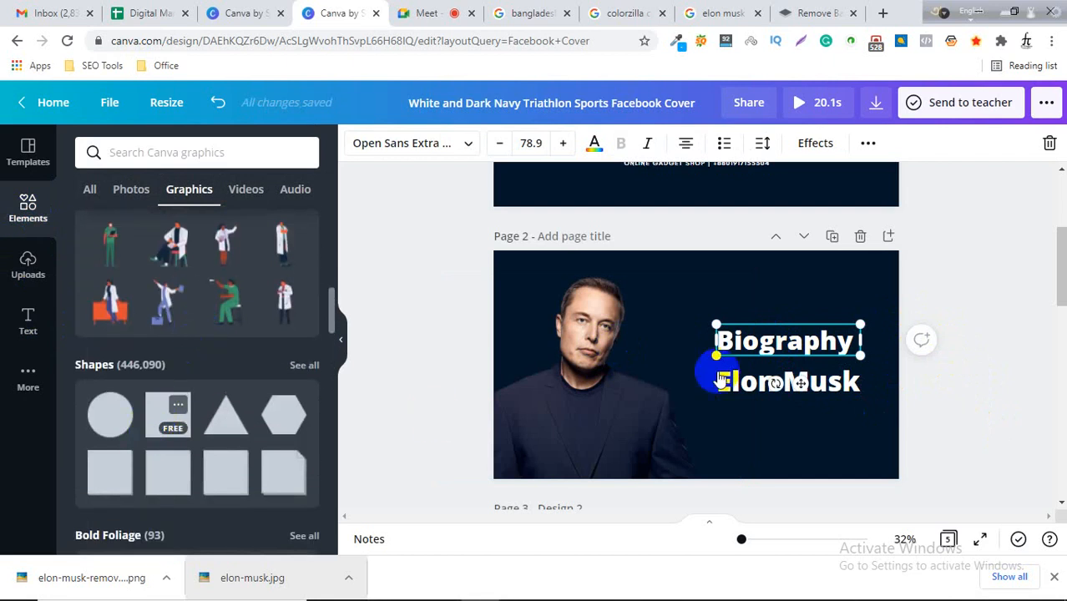
left_click_drag(697, 302, 764, 336)
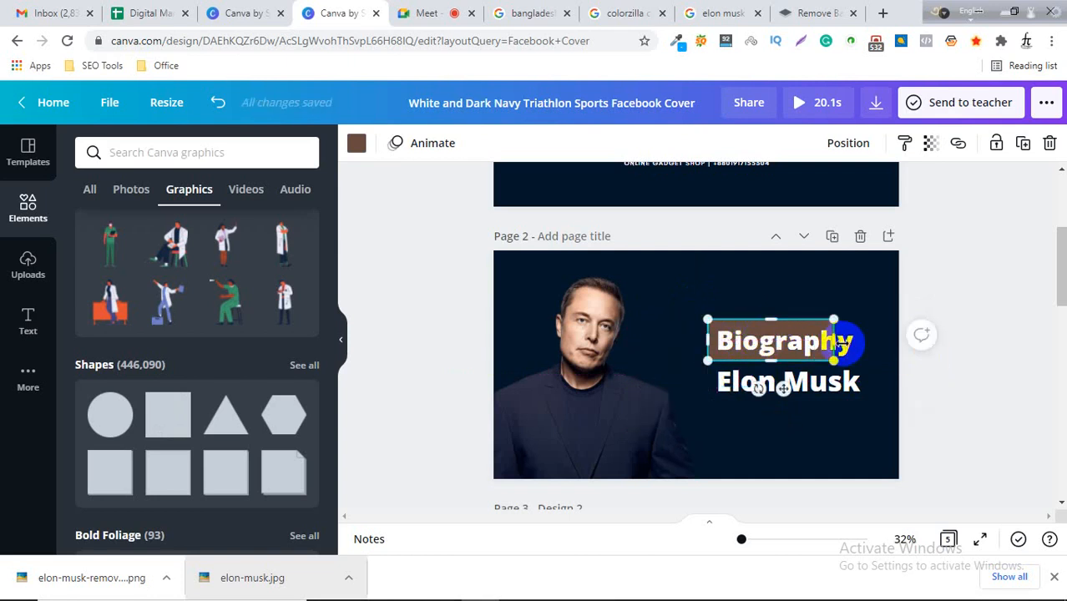
left_click_drag(855, 337, 860, 337)
left_click(946, 348)
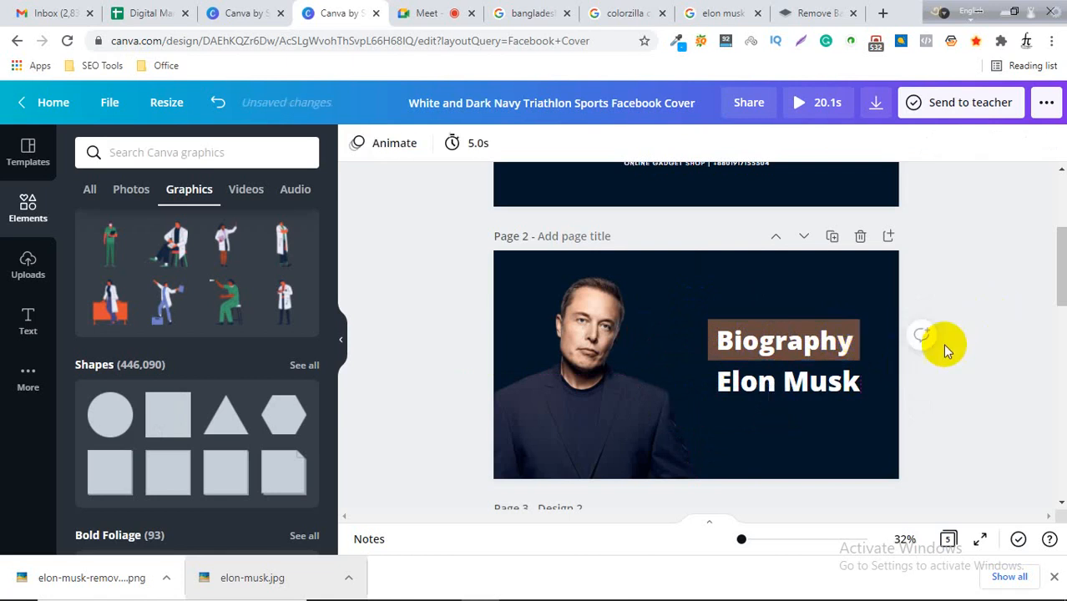
Fill the rectangle with black.
left_click(711, 338)
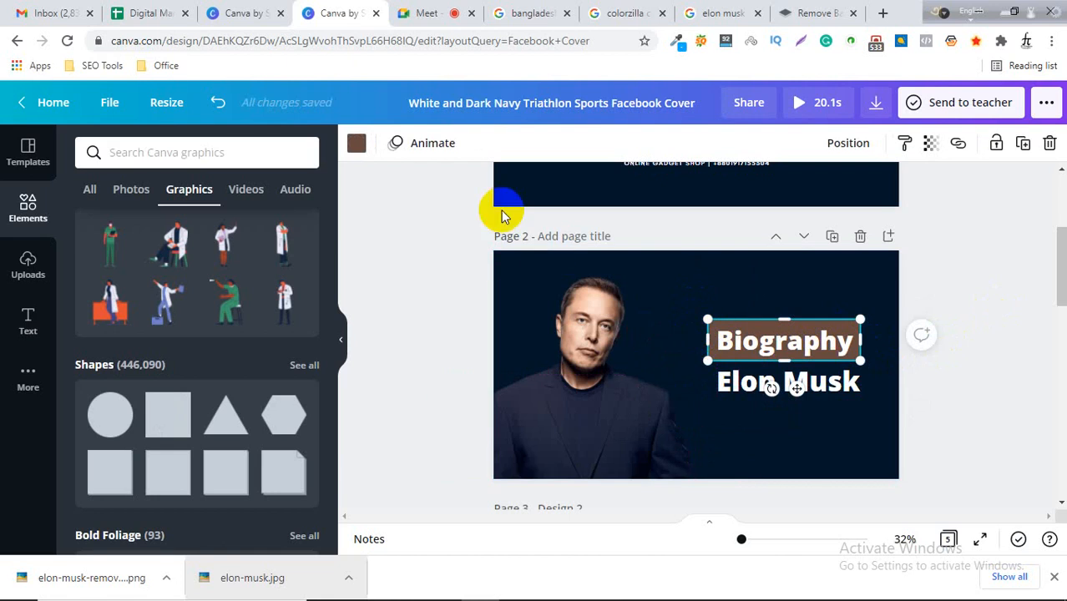
left_click(357, 143)
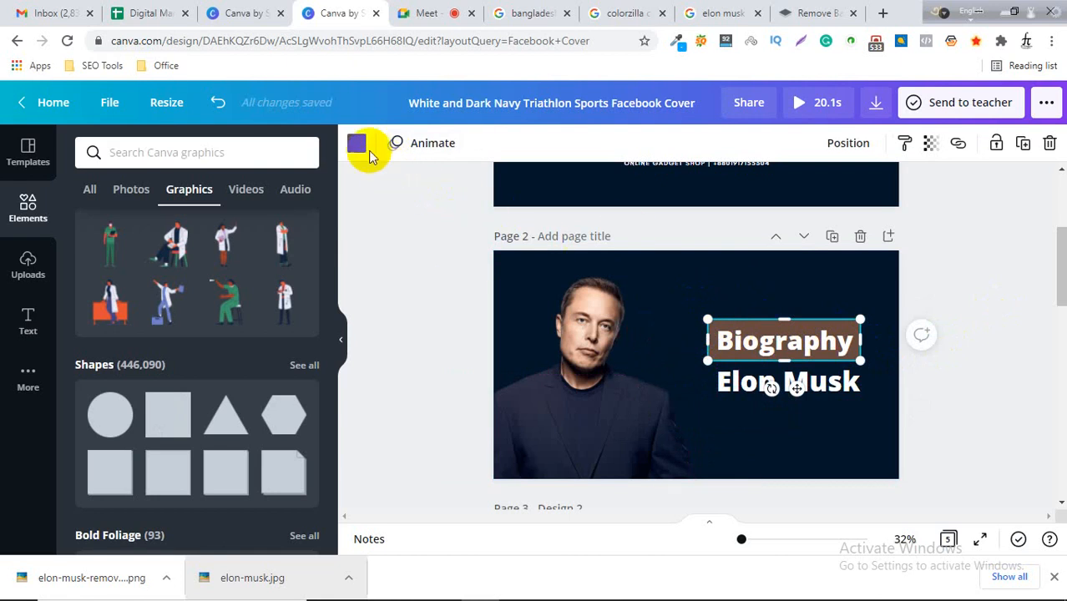
left_click(152, 225)
left_click(133, 224)
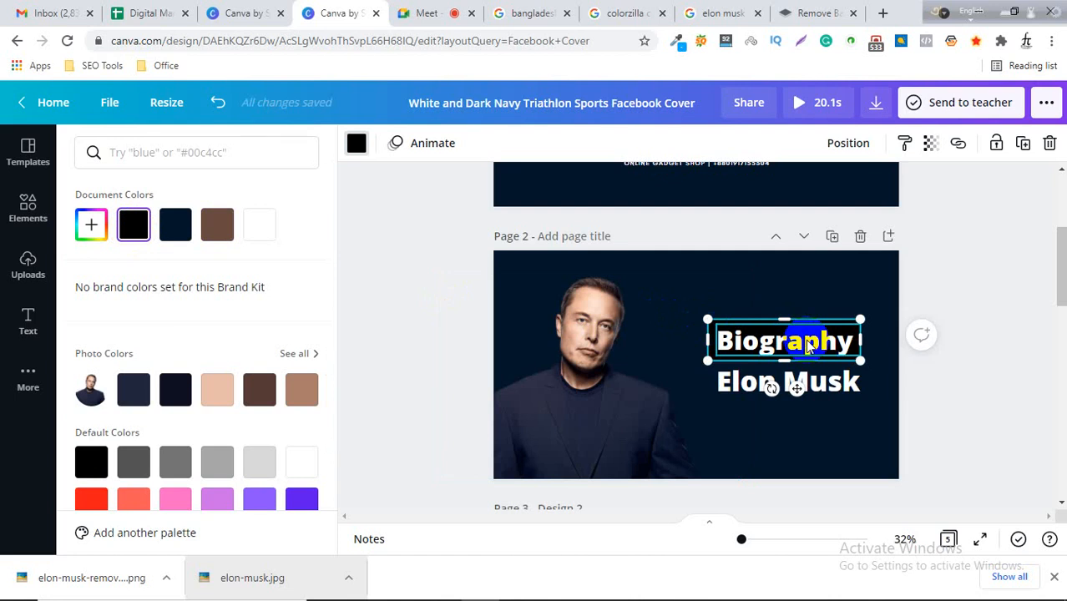
Move 'Biography' aside and fill the rectangle with white, #FFFFFF.
left_click_drag(791, 343, 719, 384)
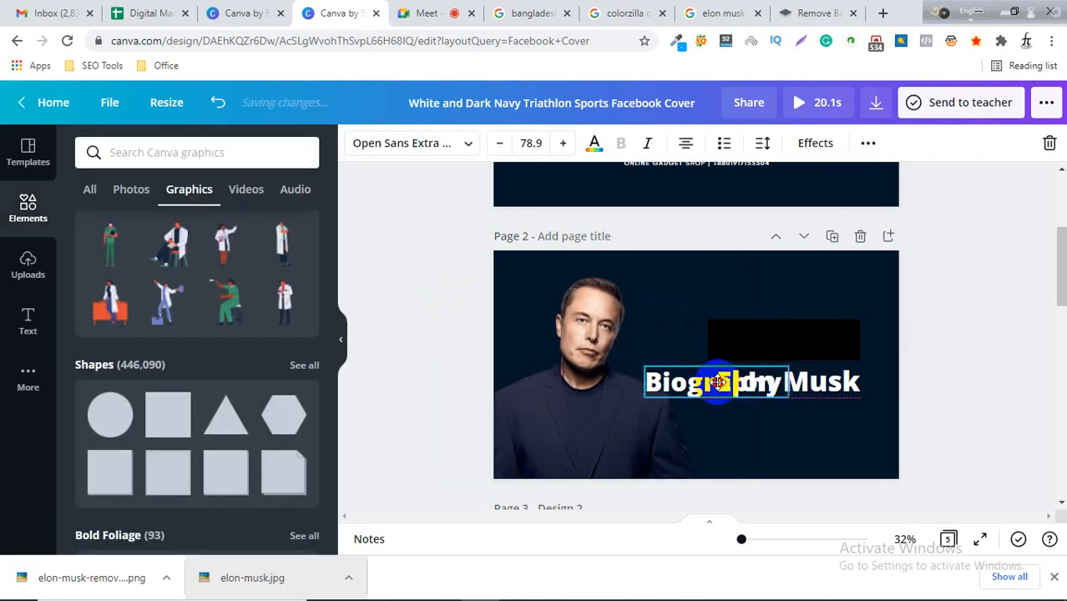
left_click(742, 338)
left_click(357, 143)
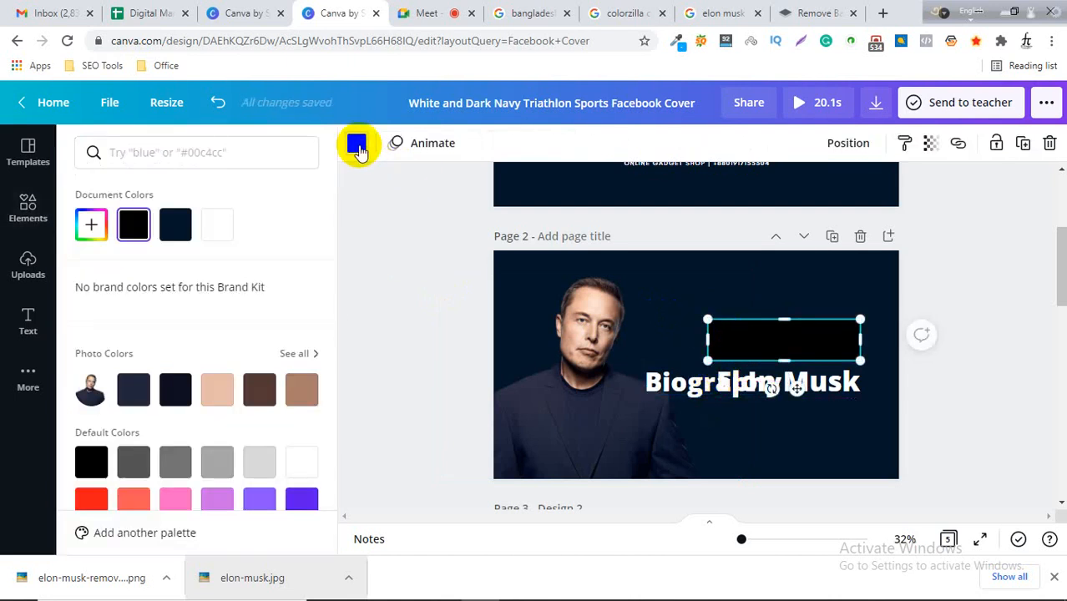
left_click(103, 237)
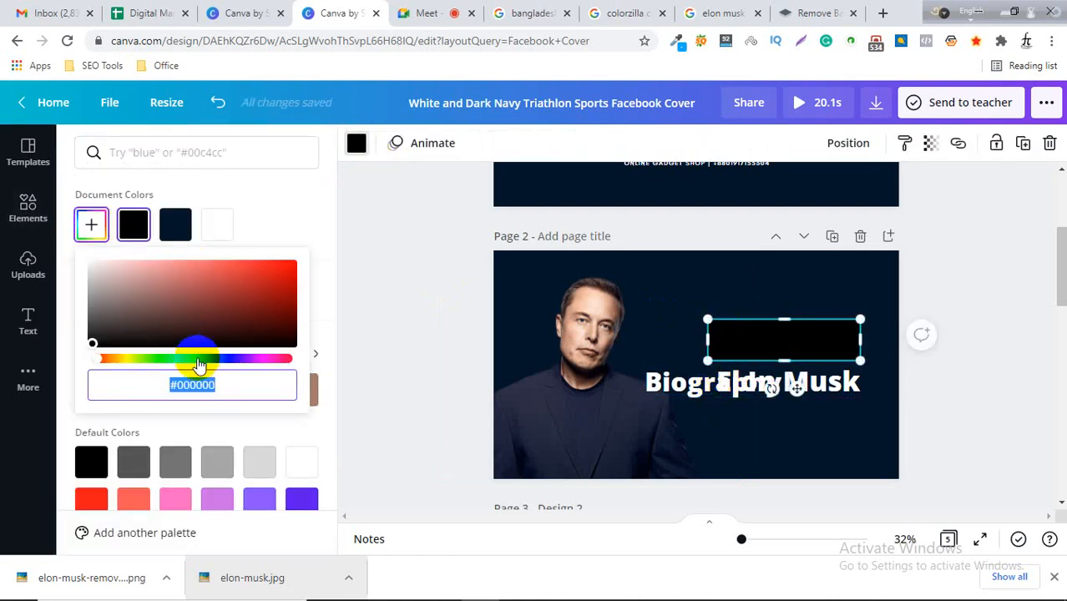
left_click_drag(128, 286, 71, 261)
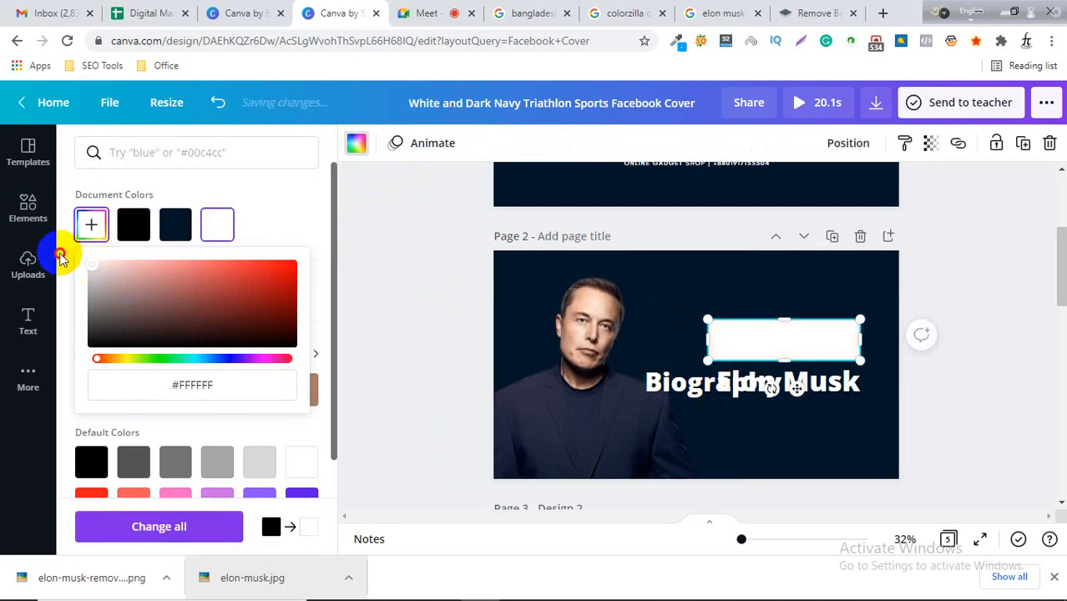
left_click(418, 255)
Place 'Biography' back on the white rectangle and change its text color to black.
left_click_drag(676, 385, 747, 342)
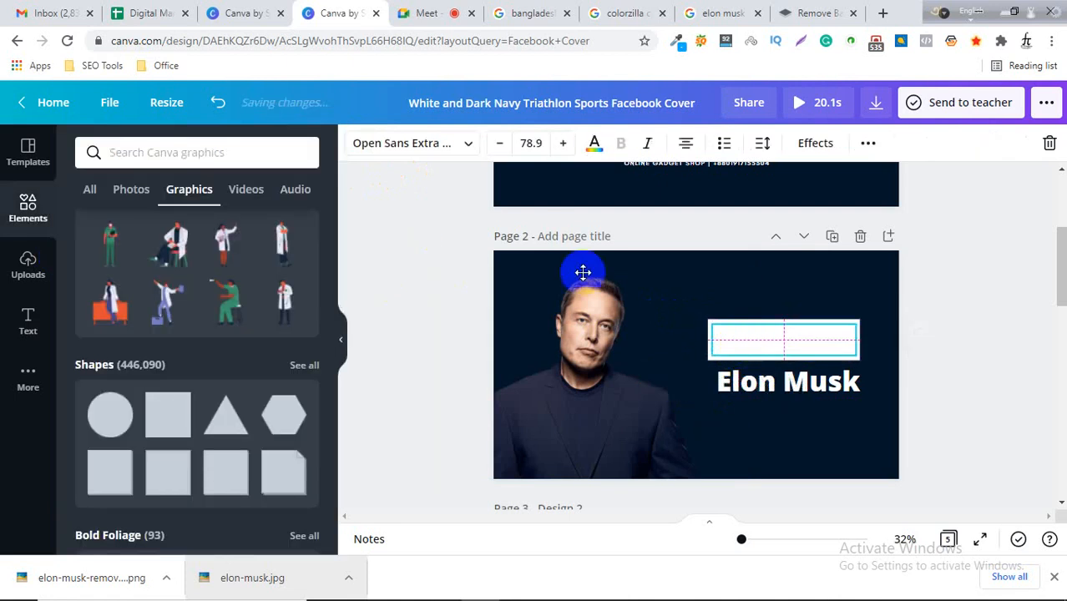
left_click(594, 144)
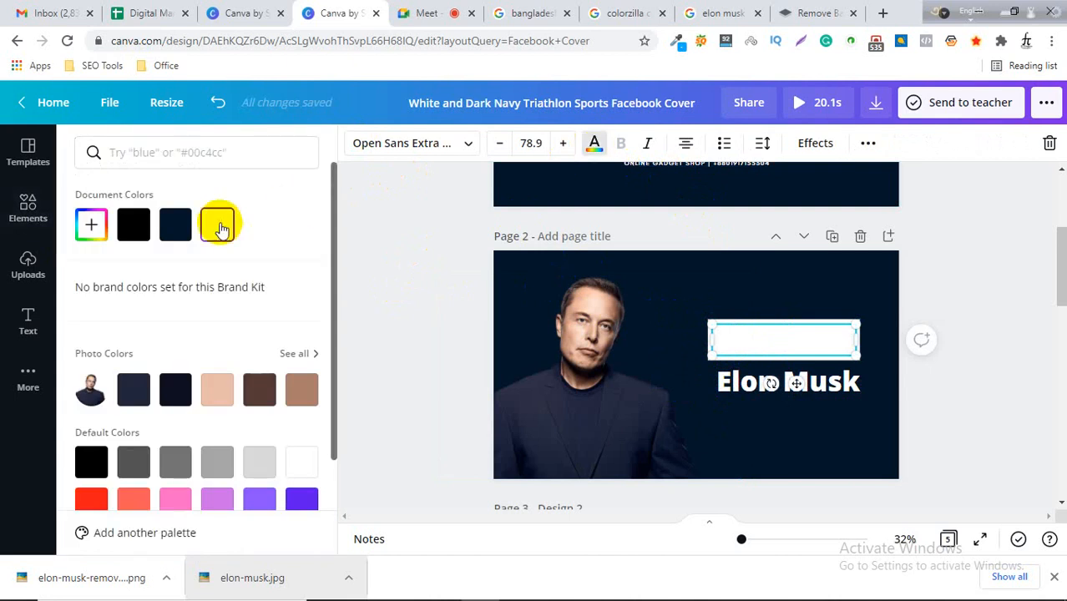
left_click(133, 225)
left_click(1021, 324)
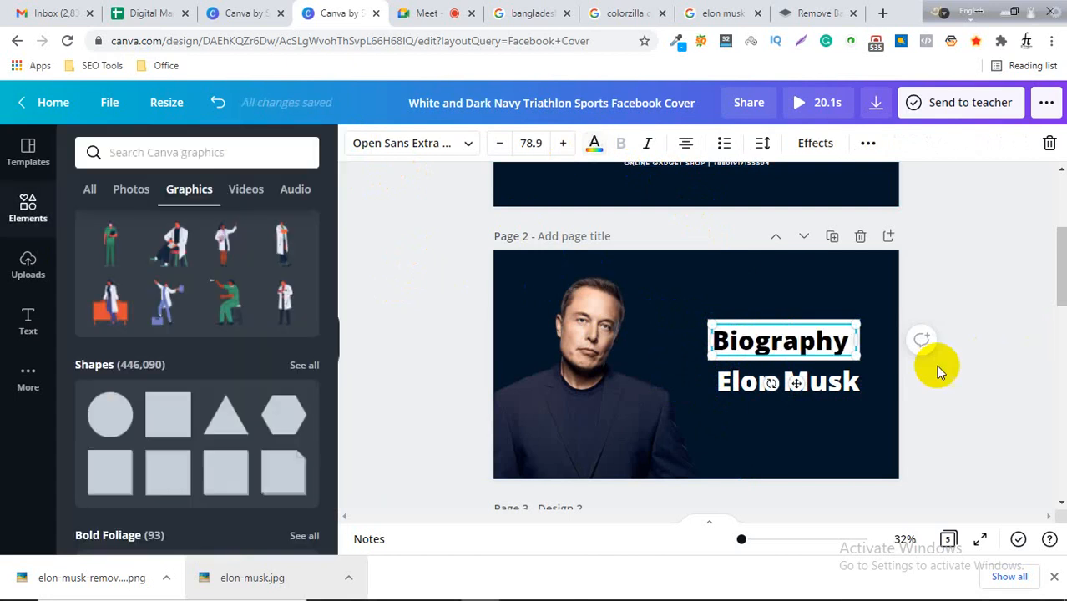
Realign the white rectangle and the 'Biography' text so the word sits centred inside the box.
left_click(1038, 281)
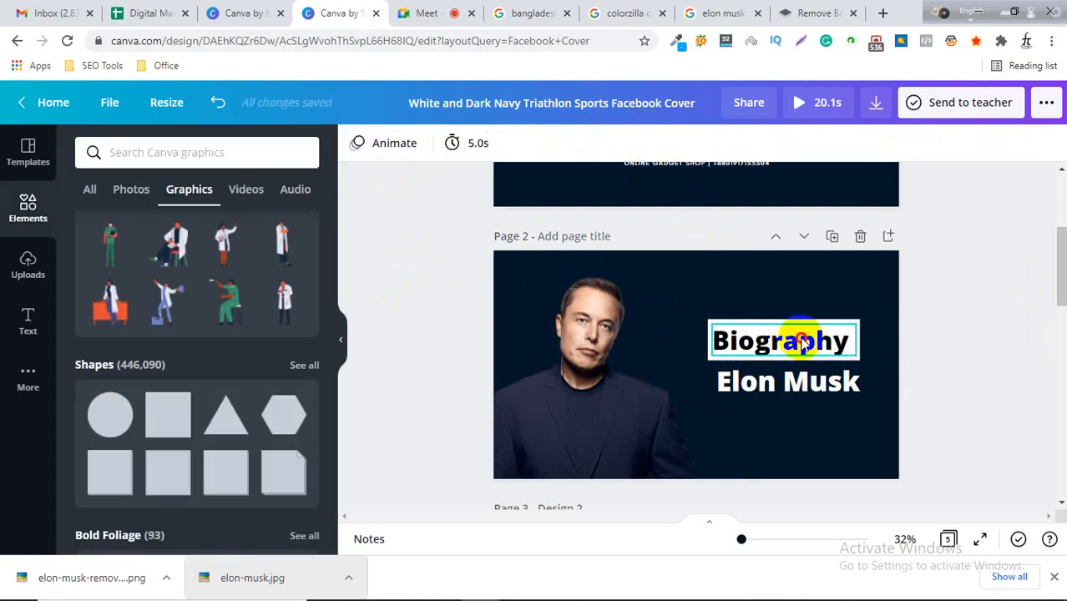
left_click_drag(802, 343, 793, 311)
left_click(757, 349)
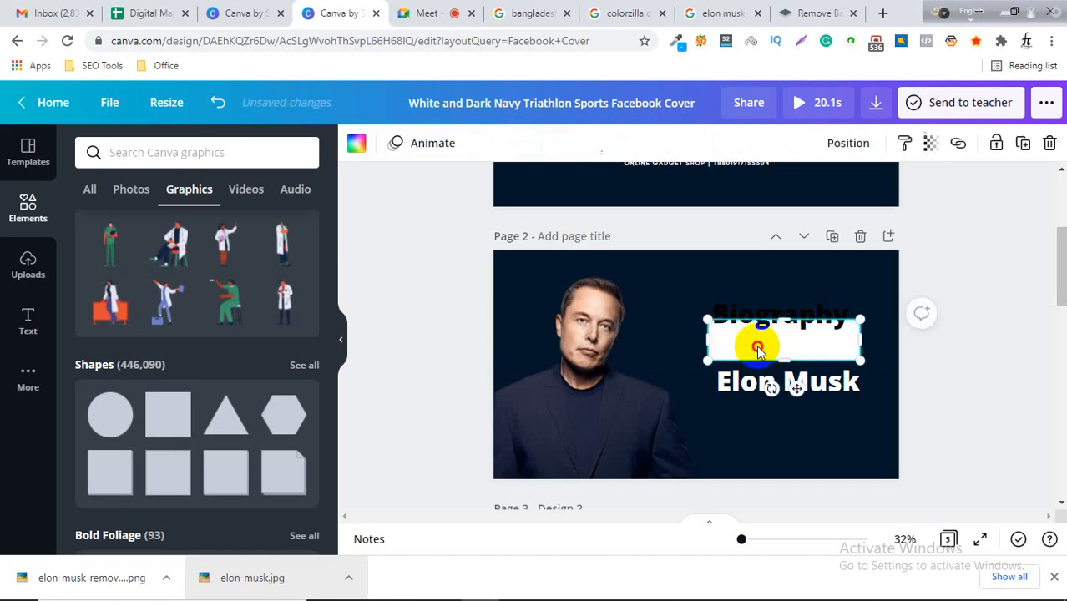
left_click_drag(757, 349, 762, 348)
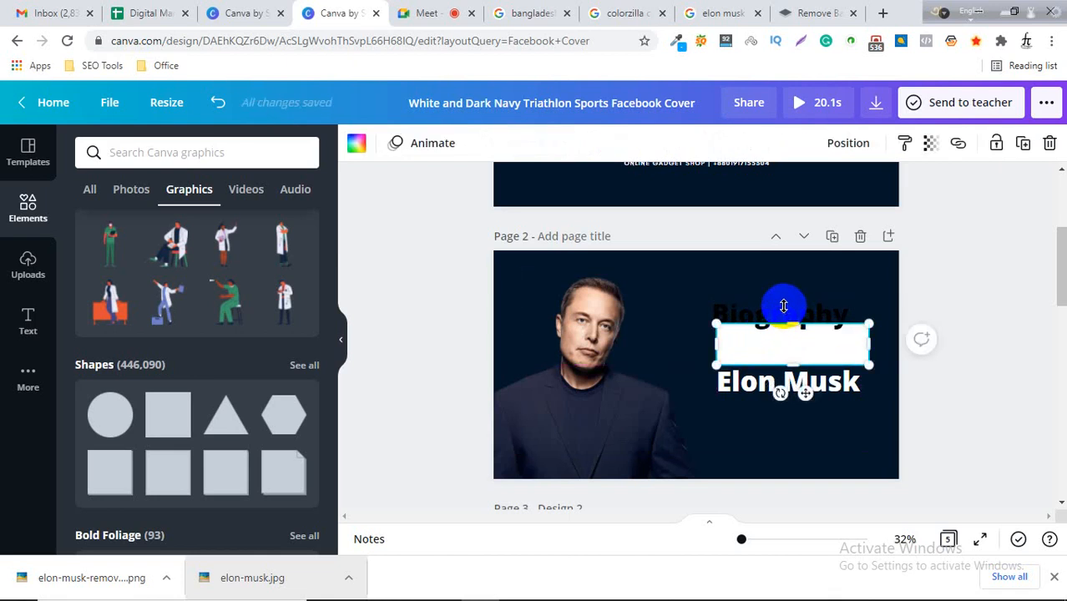
left_click_drag(762, 310, 780, 341)
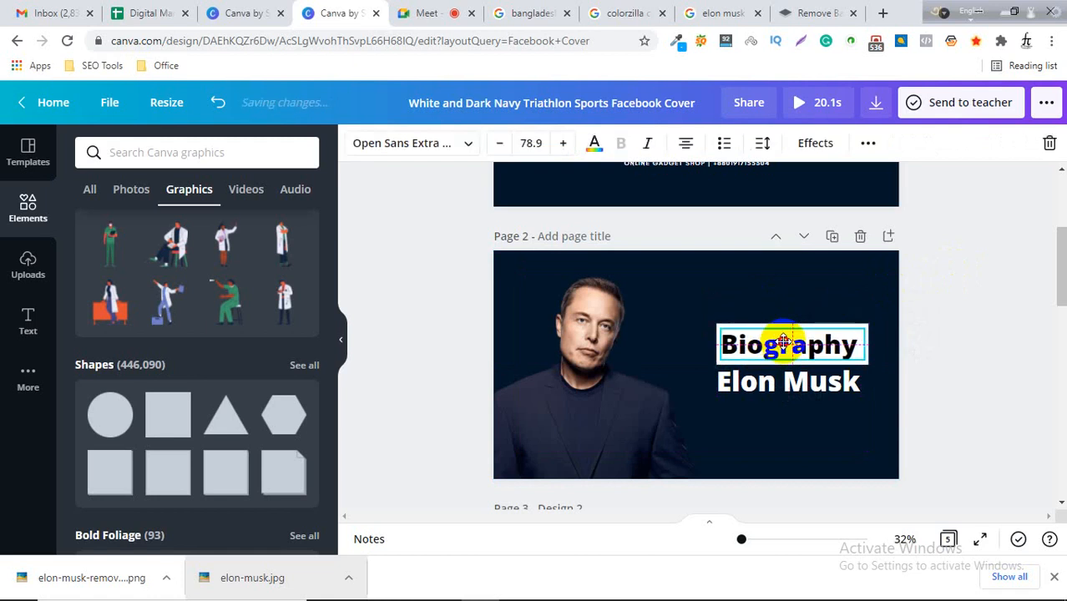
left_click(957, 278)
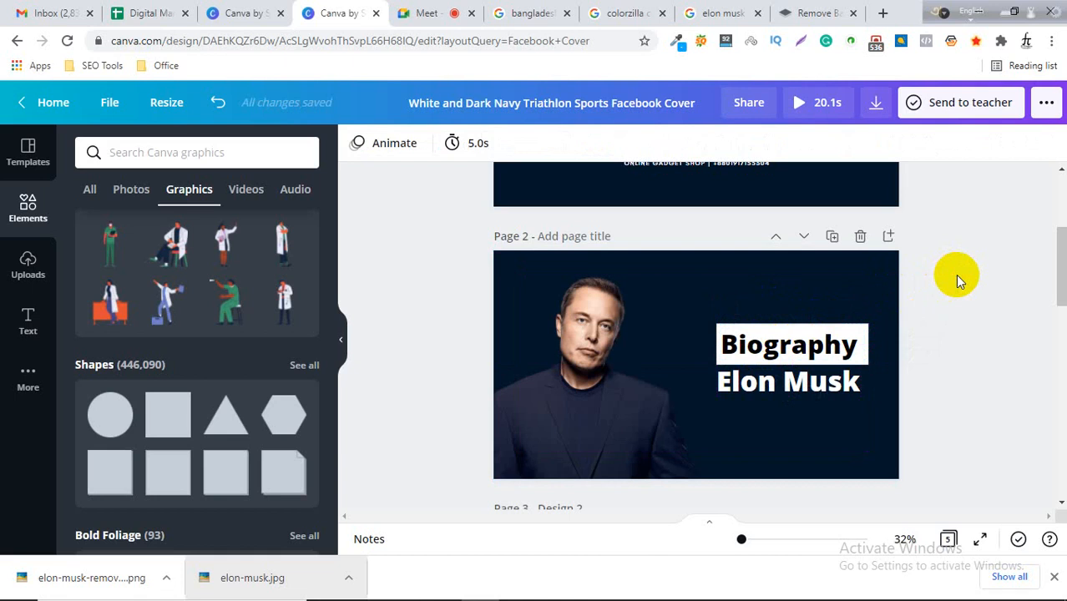
Duplicate Page 2 to create a new page with the same biography layout.
left_click(682, 387)
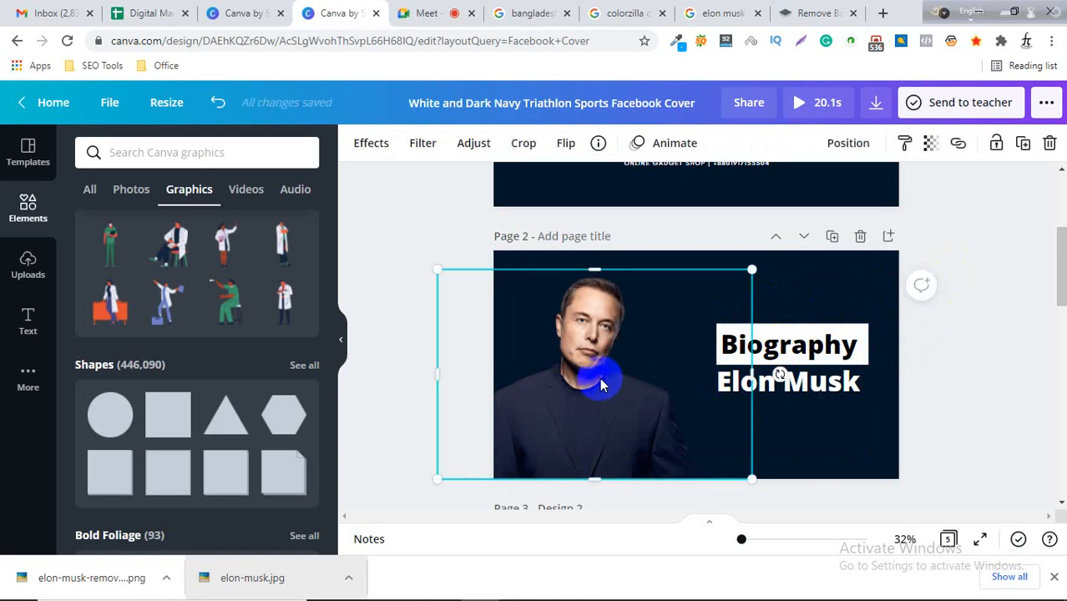
scroll(892, 268, "up", 2)
scroll(950, 277, "down", 4)
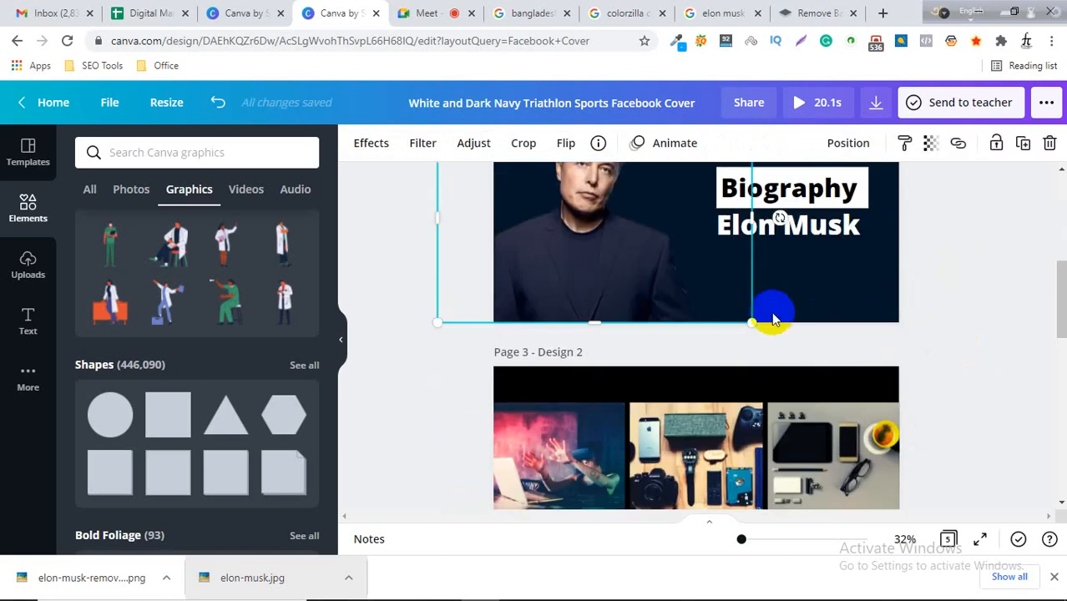
scroll(818, 268, "up", 2)
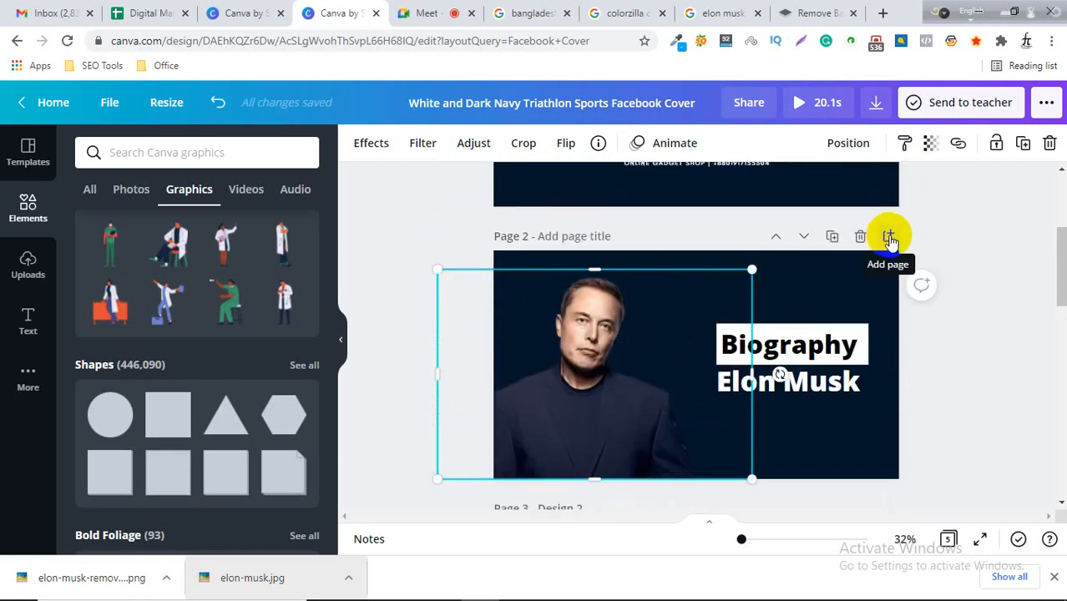
left_click(833, 238)
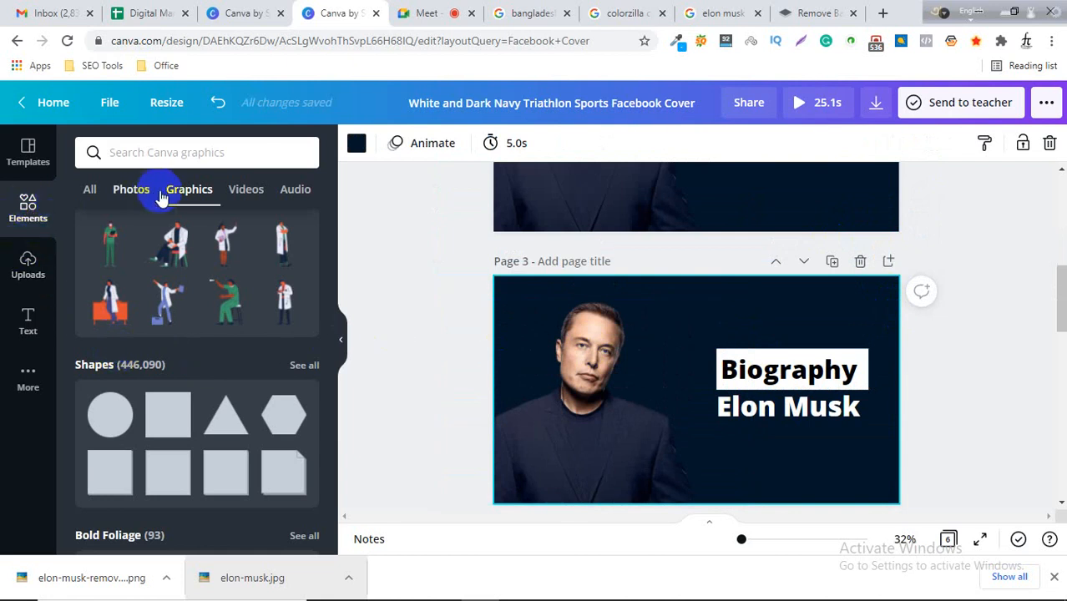
Search the elements library for frame.
scroll(148, 313, "down", 4)
scroll(156, 329, "down", 7)
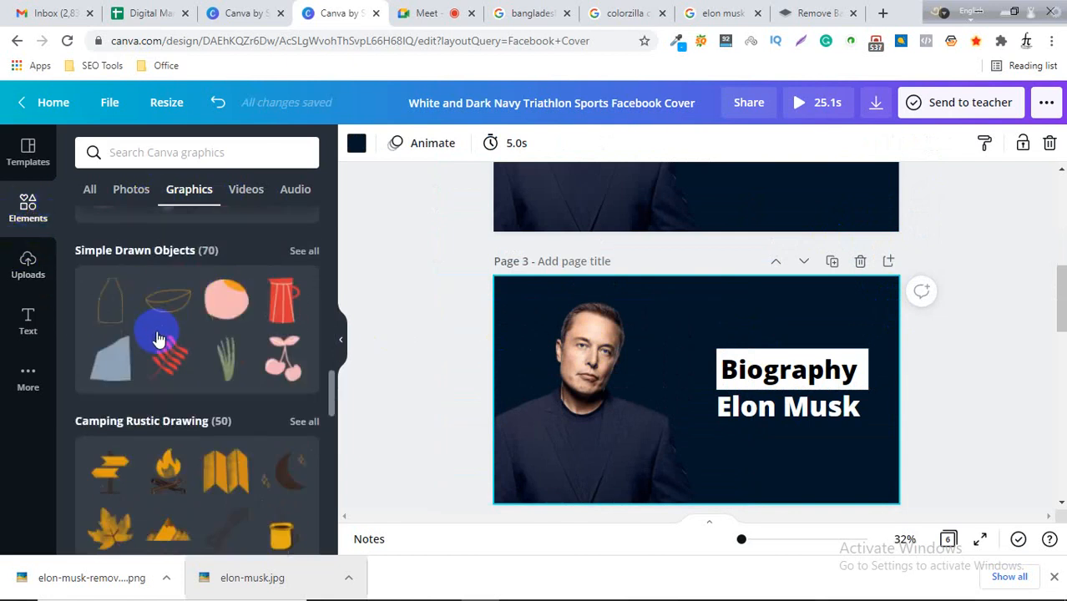
scroll(163, 328, "up", 8)
scroll(163, 319, "up", 10)
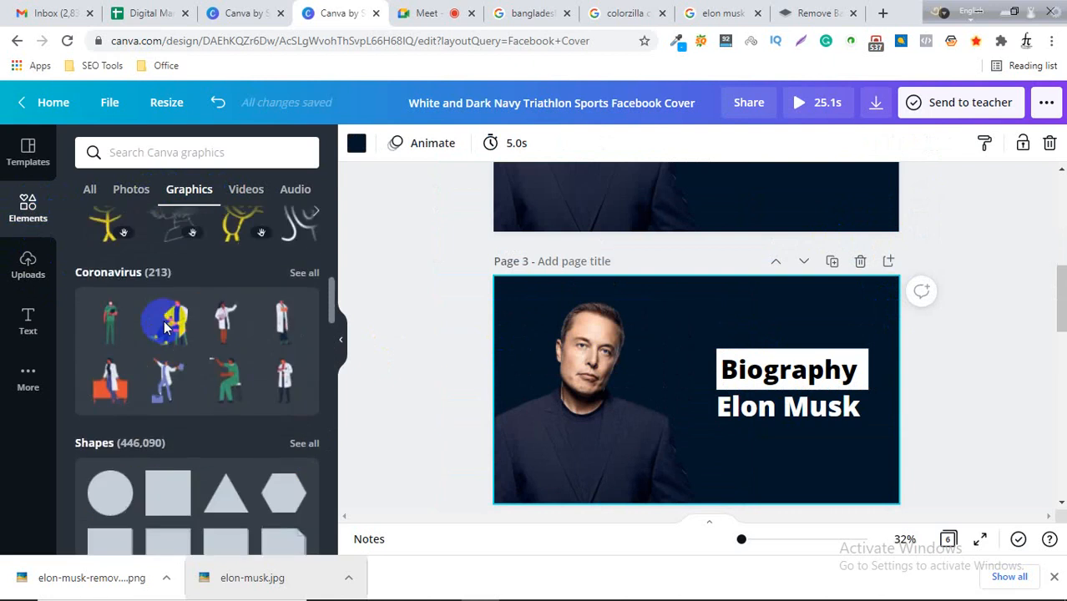
scroll(160, 313, "up", 2)
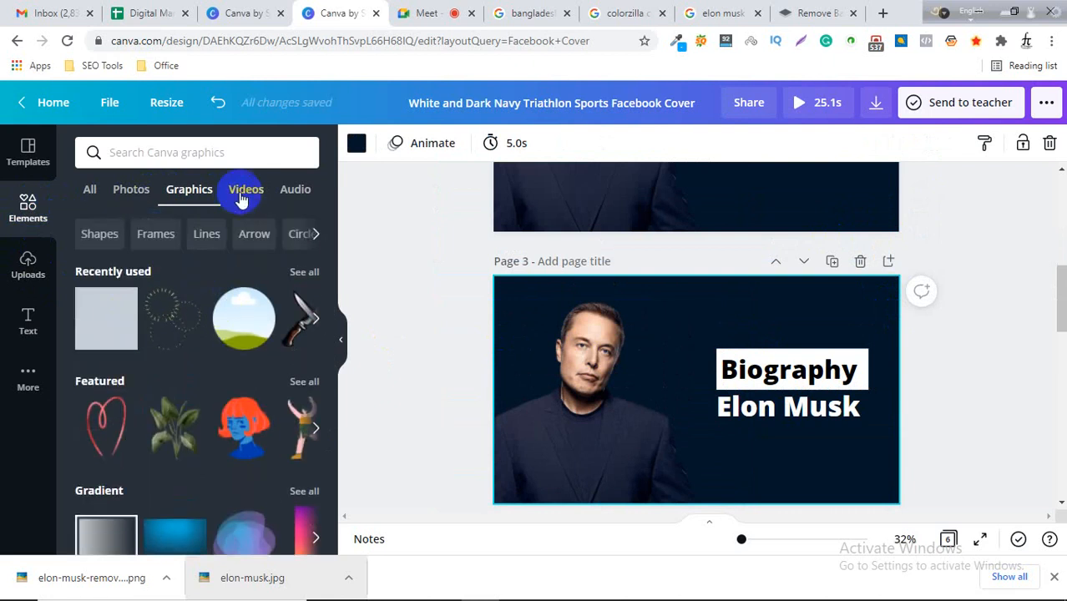
left_click(206, 156)
type("fra")
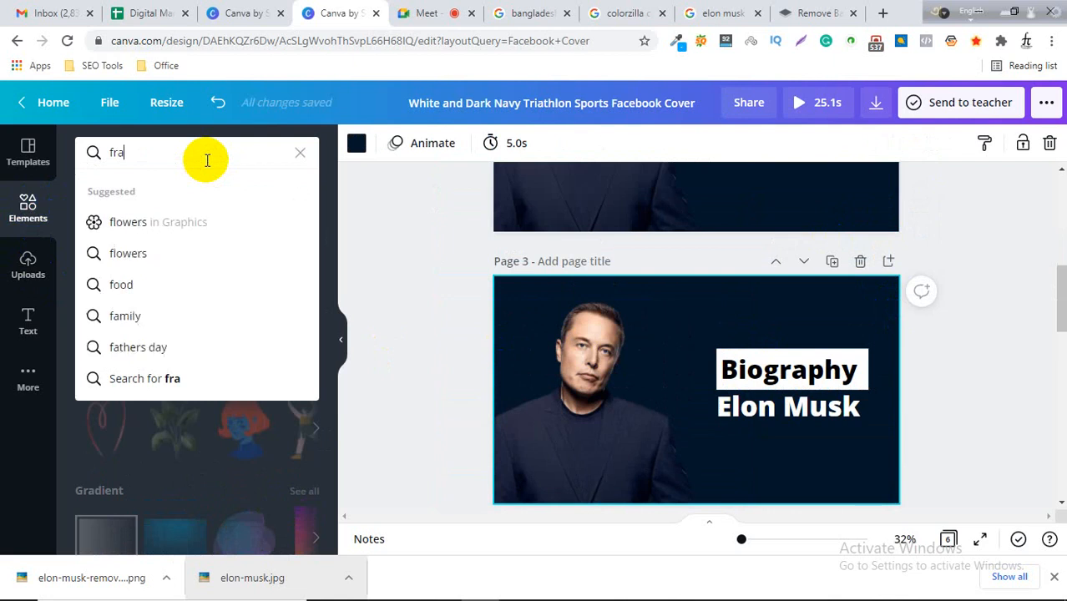
type("me")
key("Return")
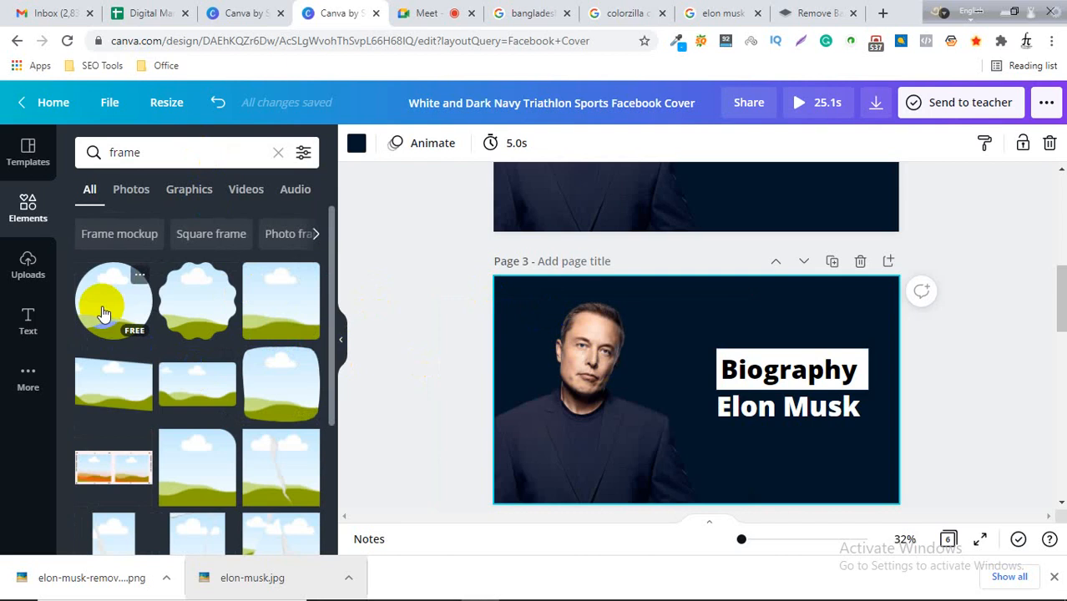
Replace Page 3's Elon Musk photo with a circle frame and move the frame to the left of the text.
left_click_drag(103, 314, 526, 413)
key("Delete")
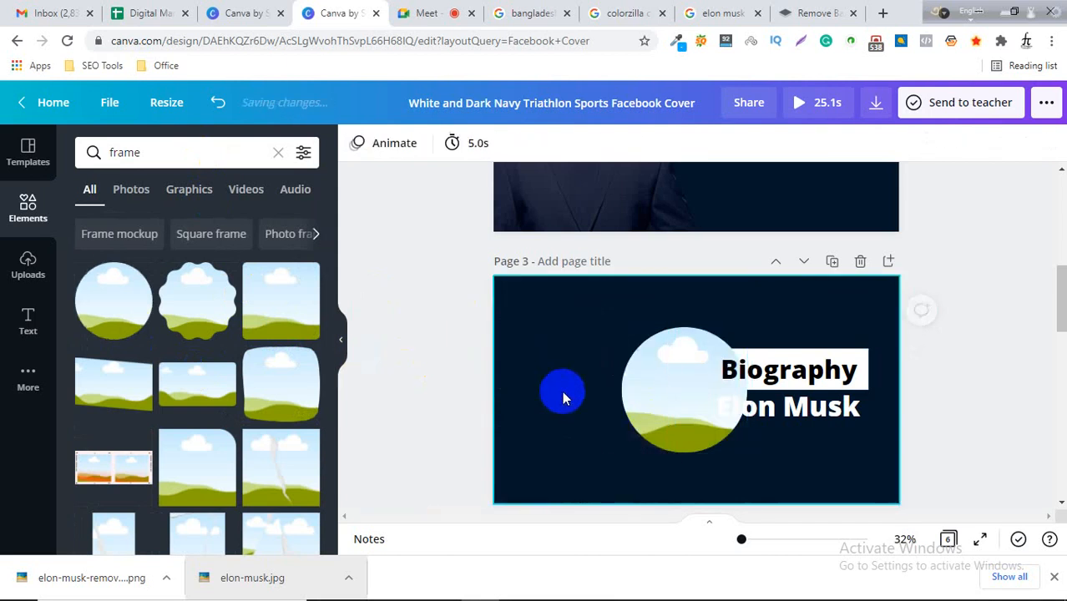
left_click_drag(695, 371, 605, 374)
Fill the circle frame with the background-removed Elon Musk image from the downloads.
left_click(31, 224)
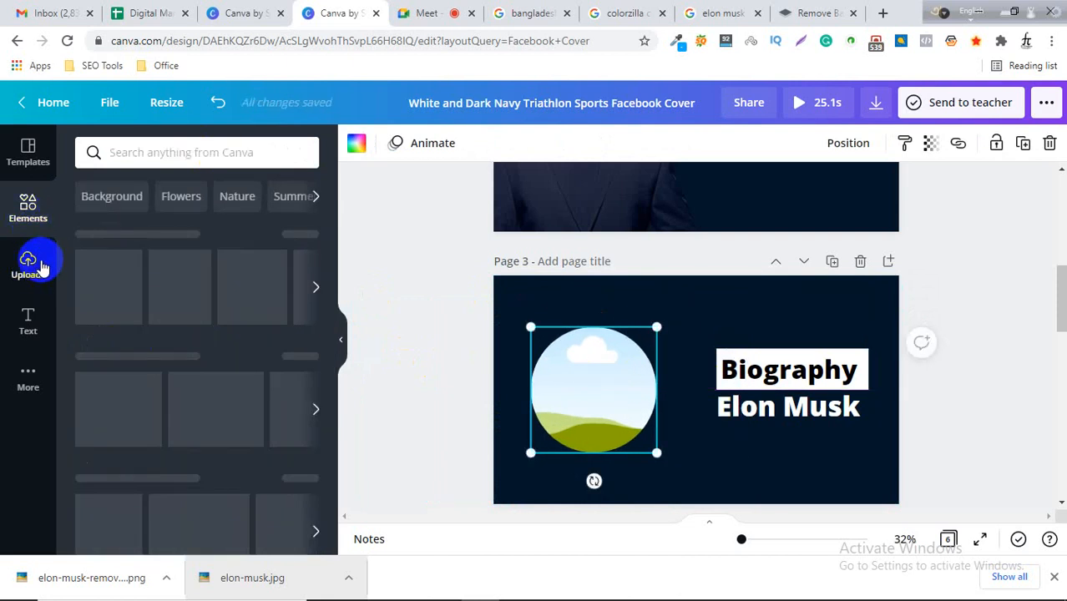
left_click(34, 272)
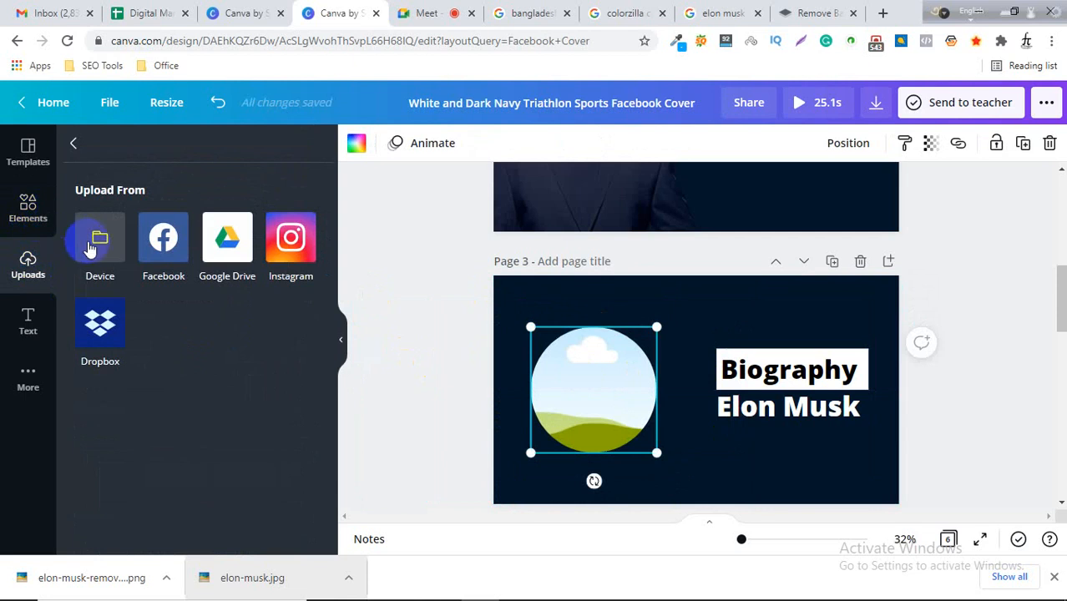
left_click(101, 281)
left_click(29, 210)
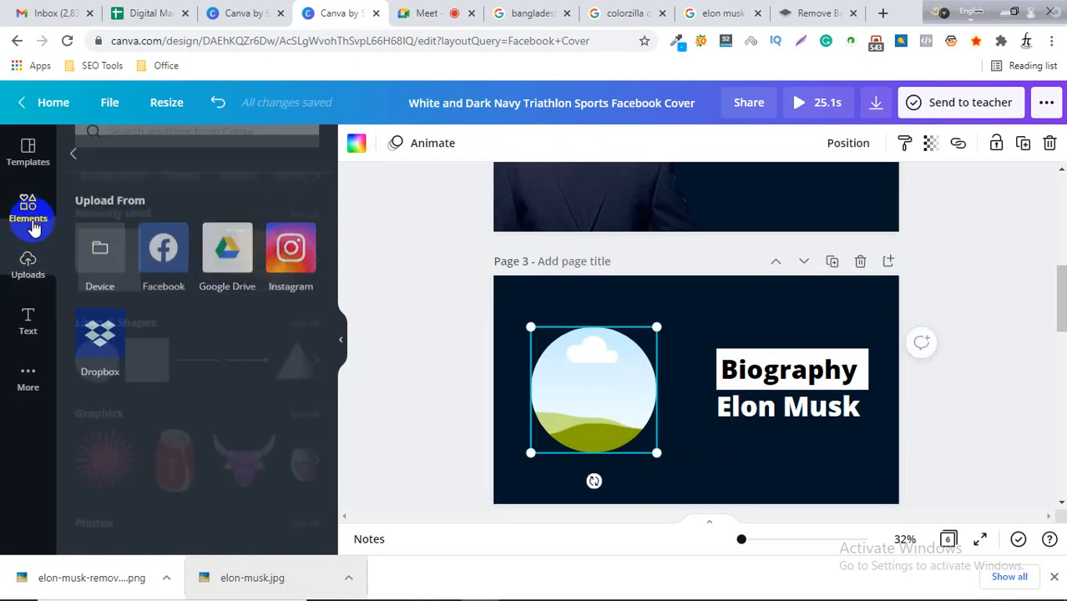
scroll(178, 292, "down", 3)
scroll(179, 302, "up", 3)
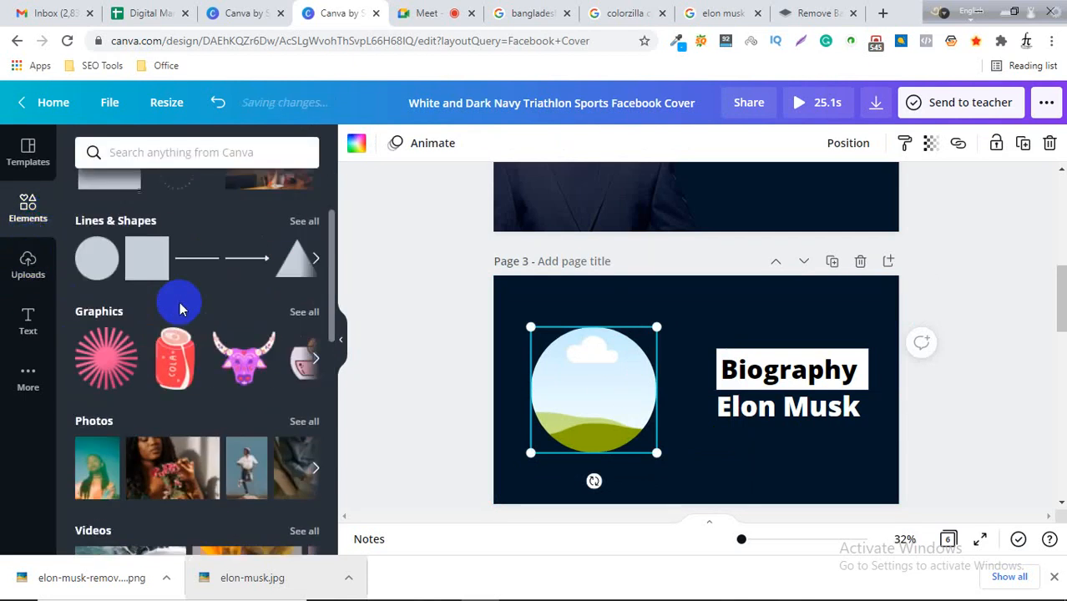
left_click(25, 267)
left_click(96, 249)
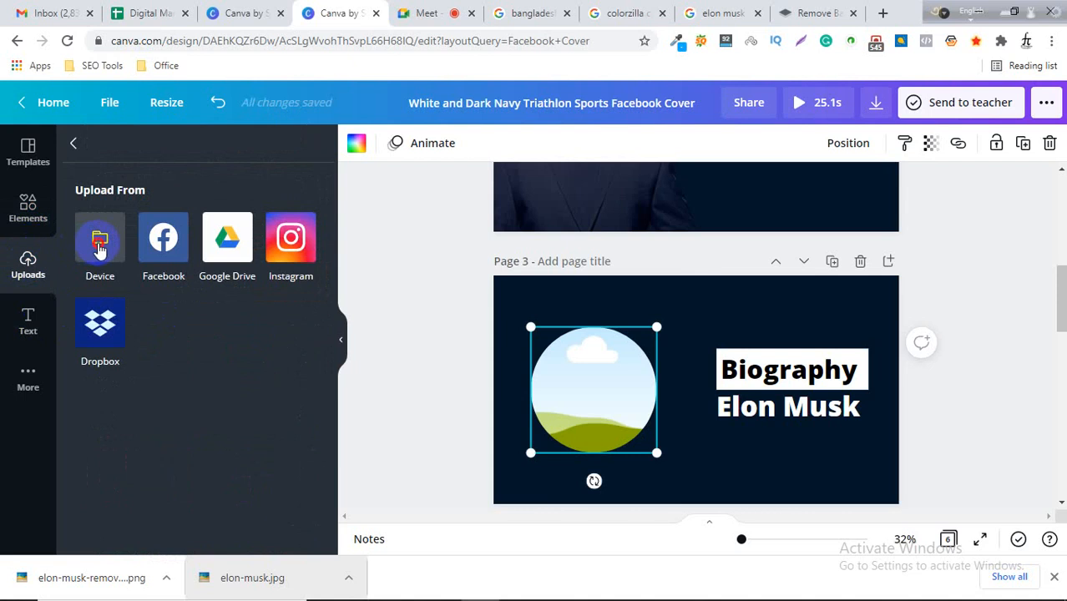
left_click(672, 150)
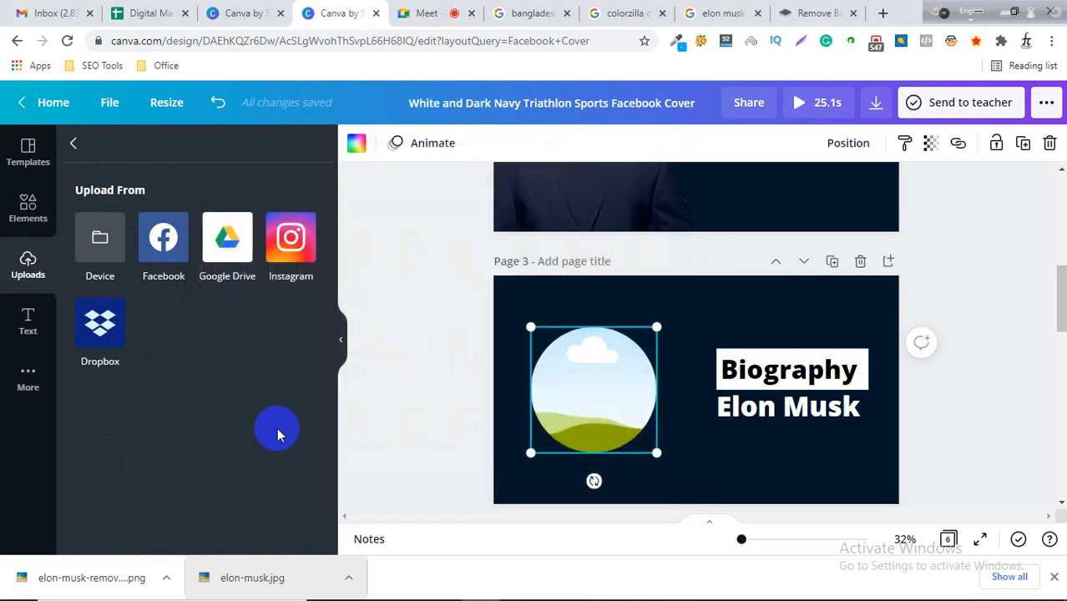
left_click_drag(36, 572, 567, 390)
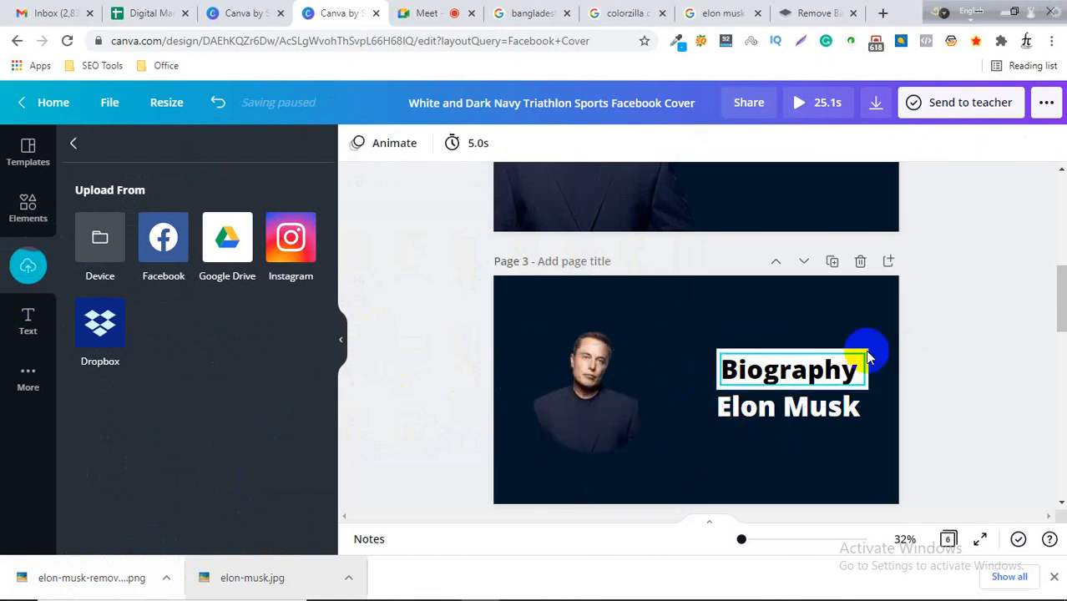
double_click(616, 392)
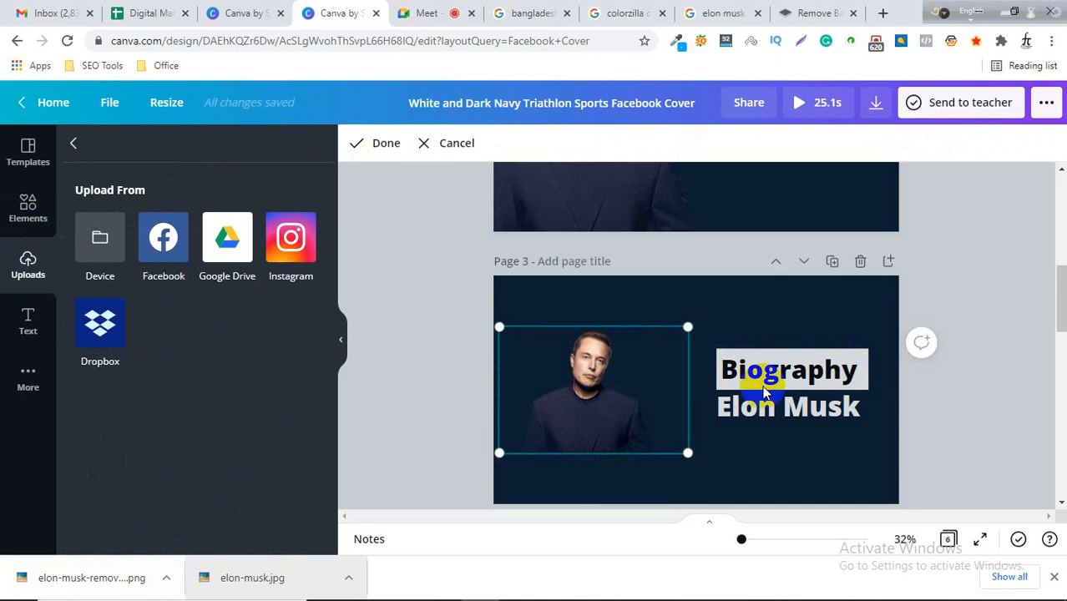
left_click(935, 399)
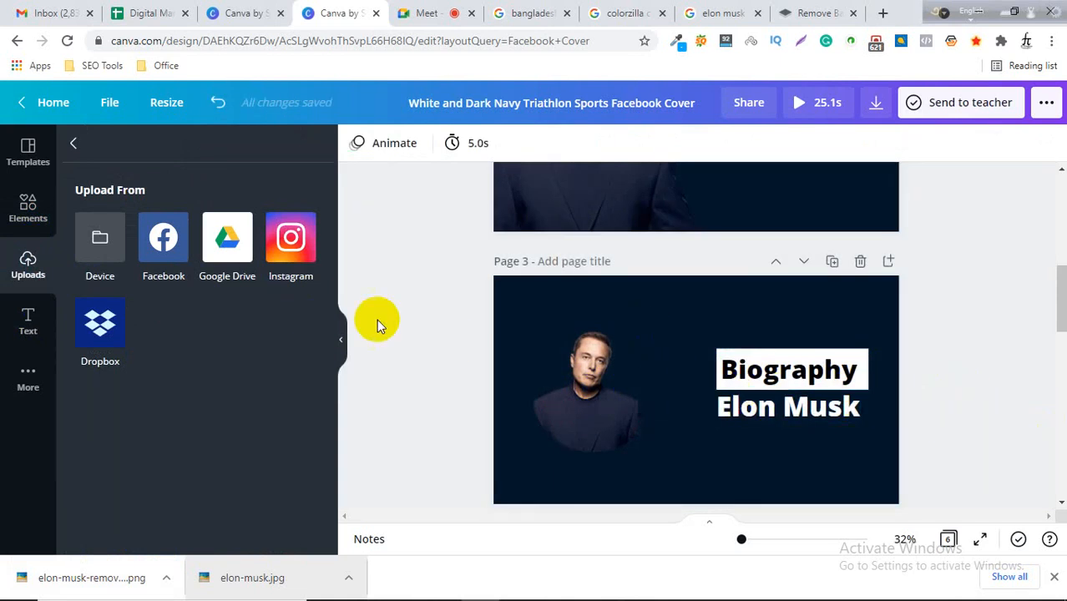
Delete the blank Page 6 and the Bangladesh Page 5 from the design.
scroll(838, 351, "up", 2)
scroll(839, 353, "down", 3)
scroll(841, 355, "down", 10)
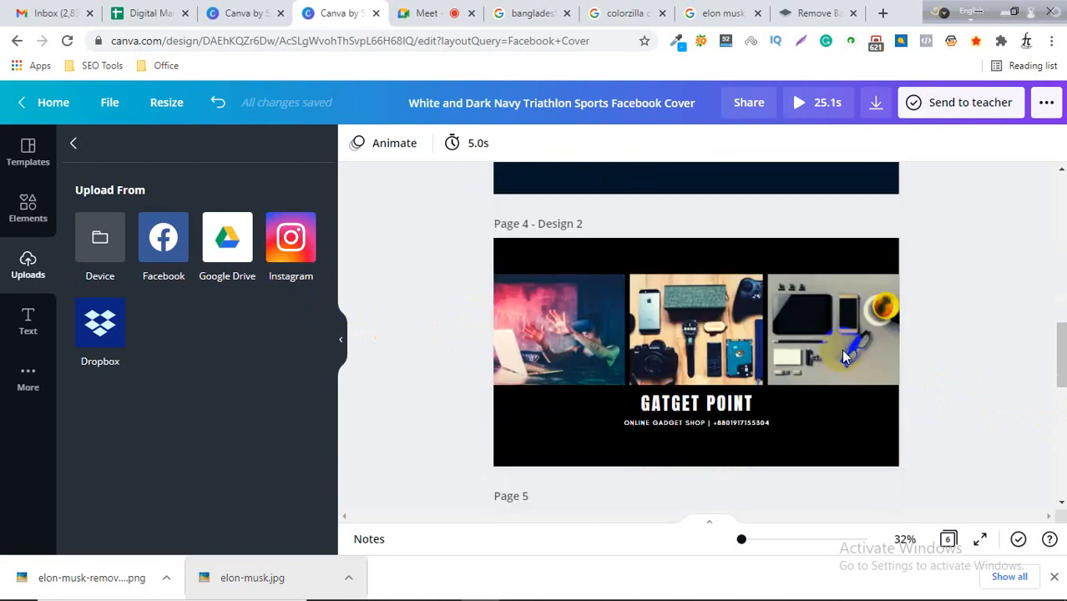
scroll(848, 356, "up", 3)
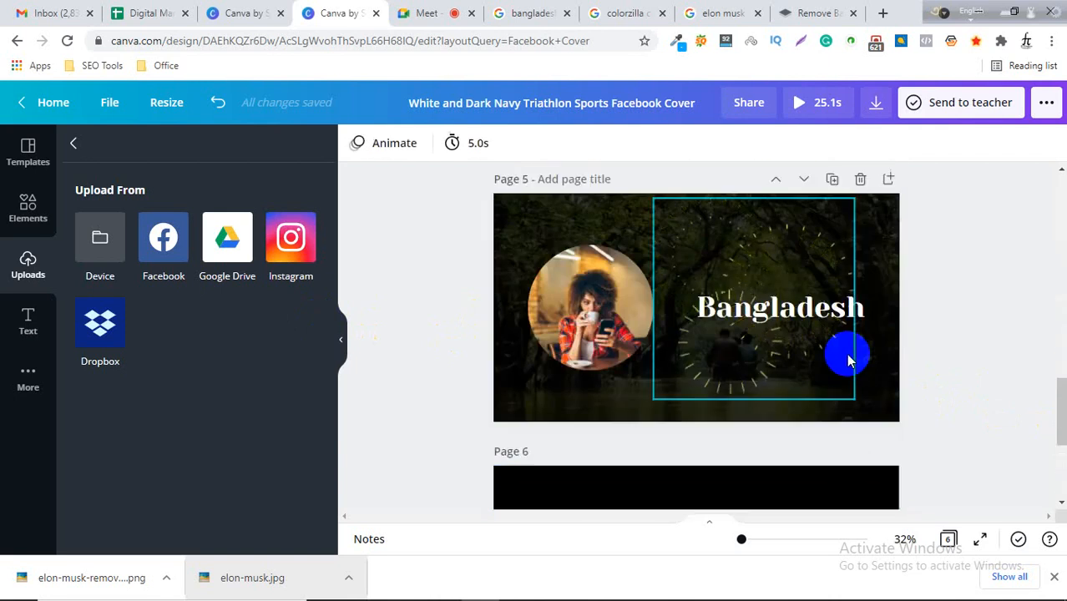
scroll(848, 357, "down", 3)
scroll(944, 346, "up", 2)
scroll(952, 346, "up", 1)
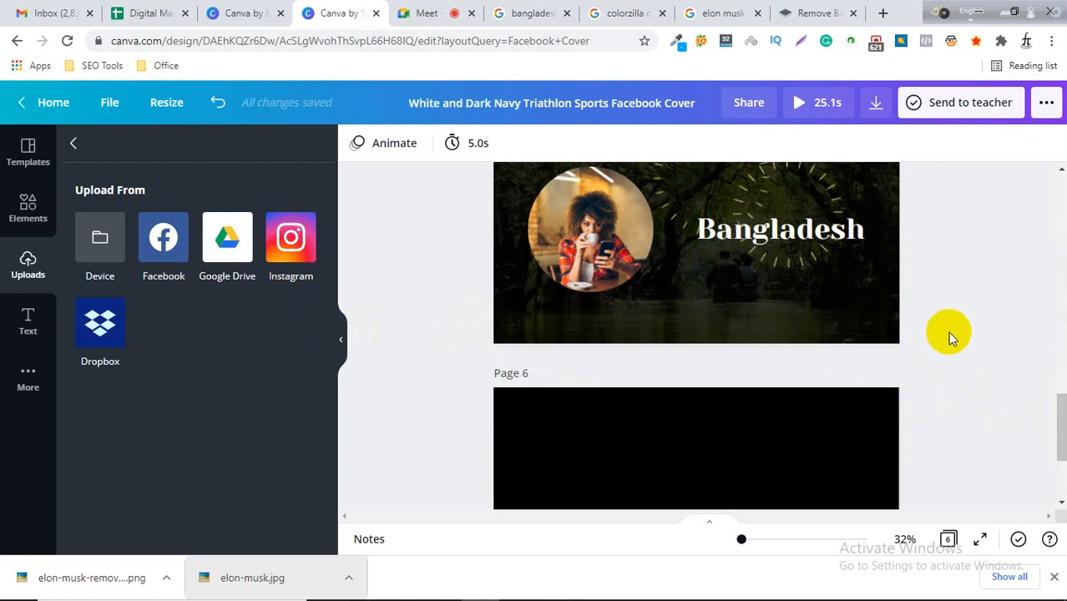
scroll(839, 374, "down", 3)
left_click(860, 215)
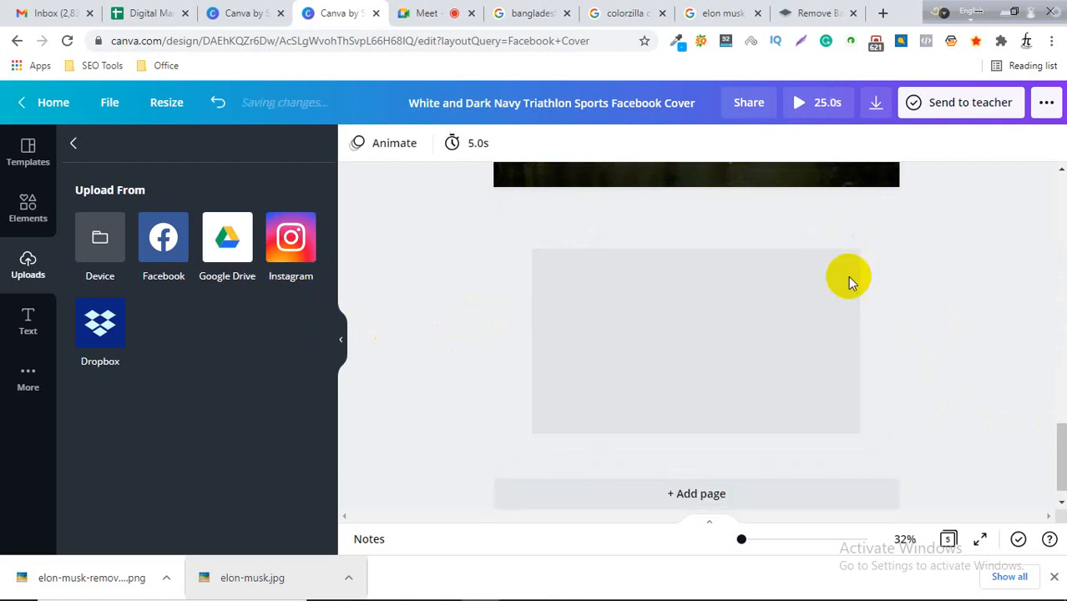
scroll(846, 351, "down", 1)
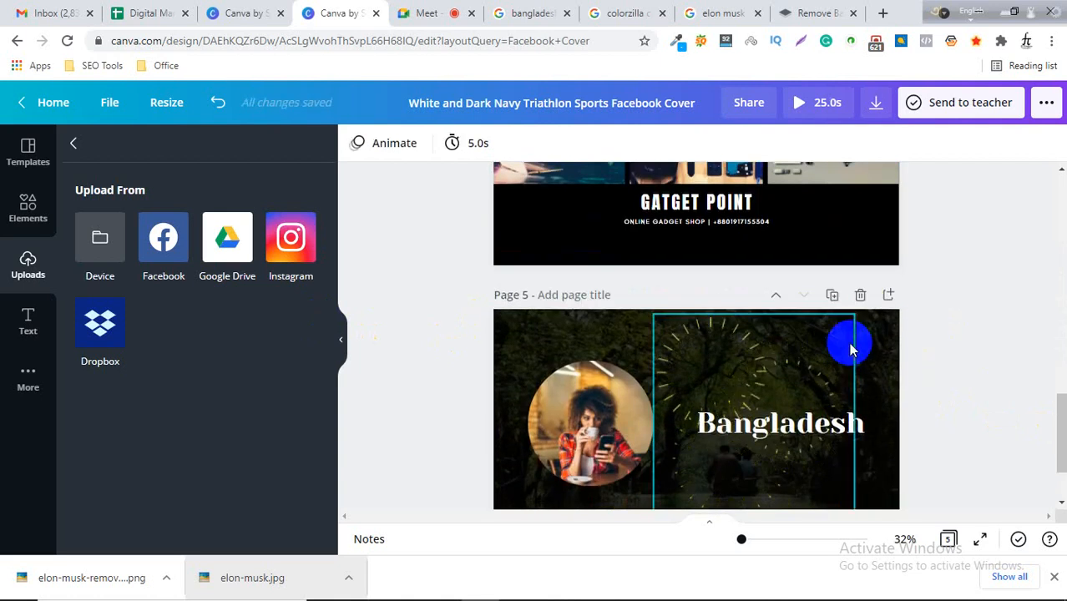
left_click(860, 296)
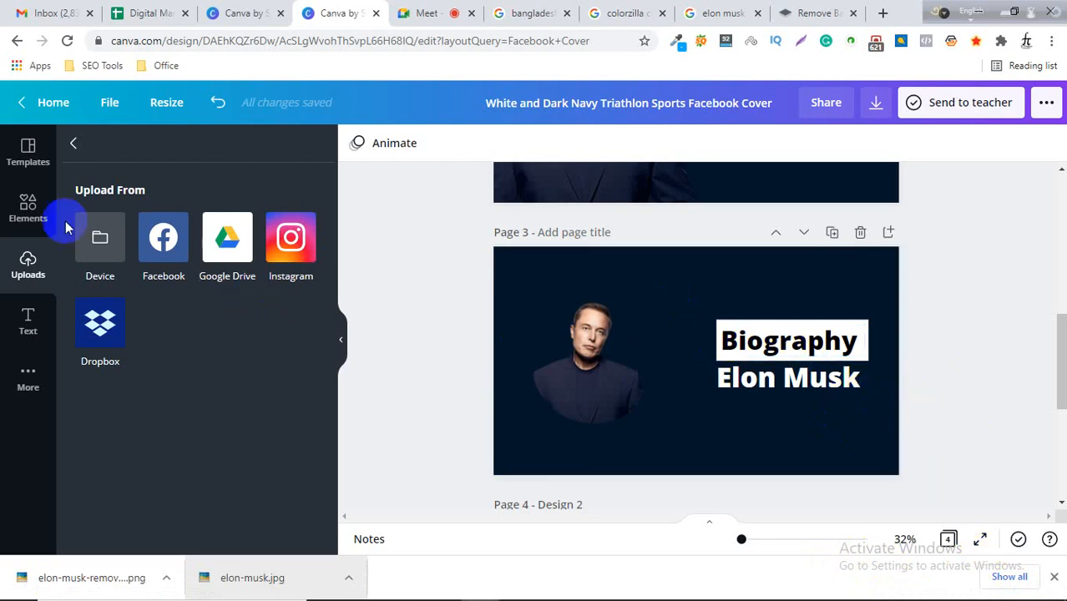
left_click(28, 170)
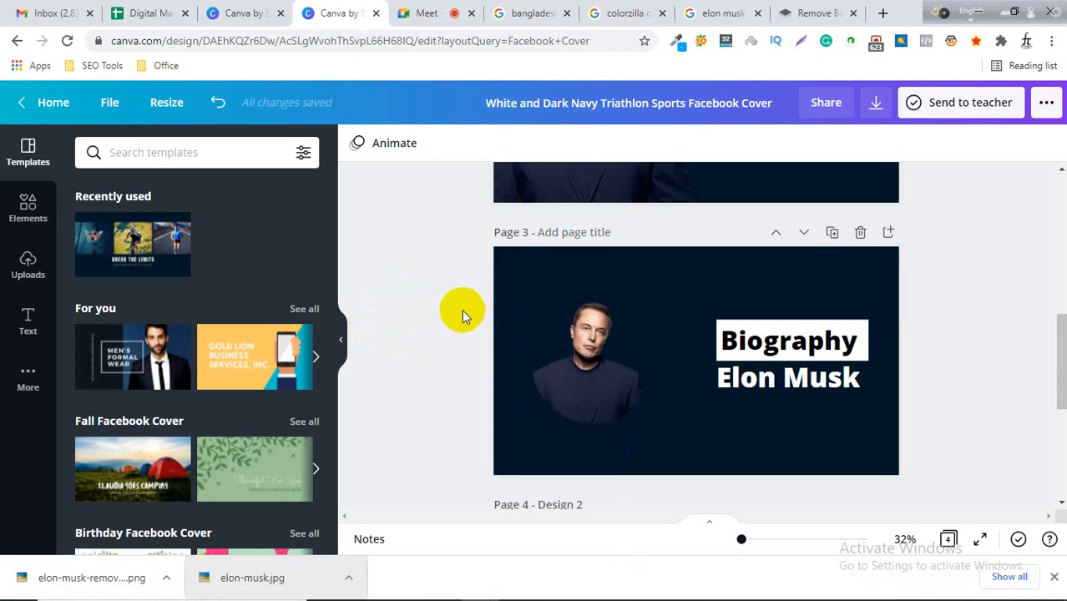
scroll(468, 321, "down", 3)
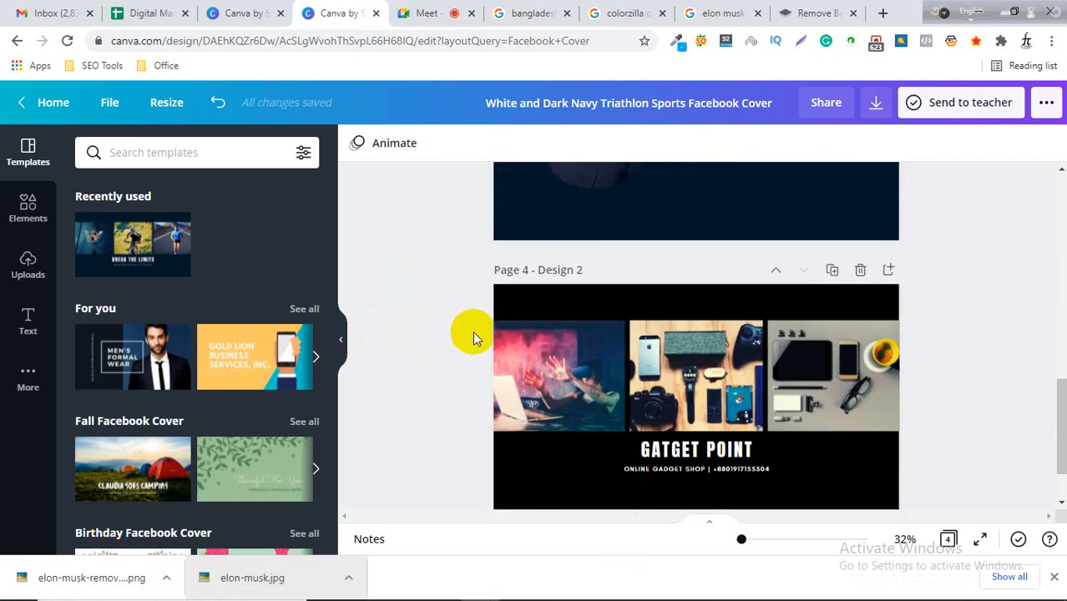
scroll(473, 332, "down", 1)
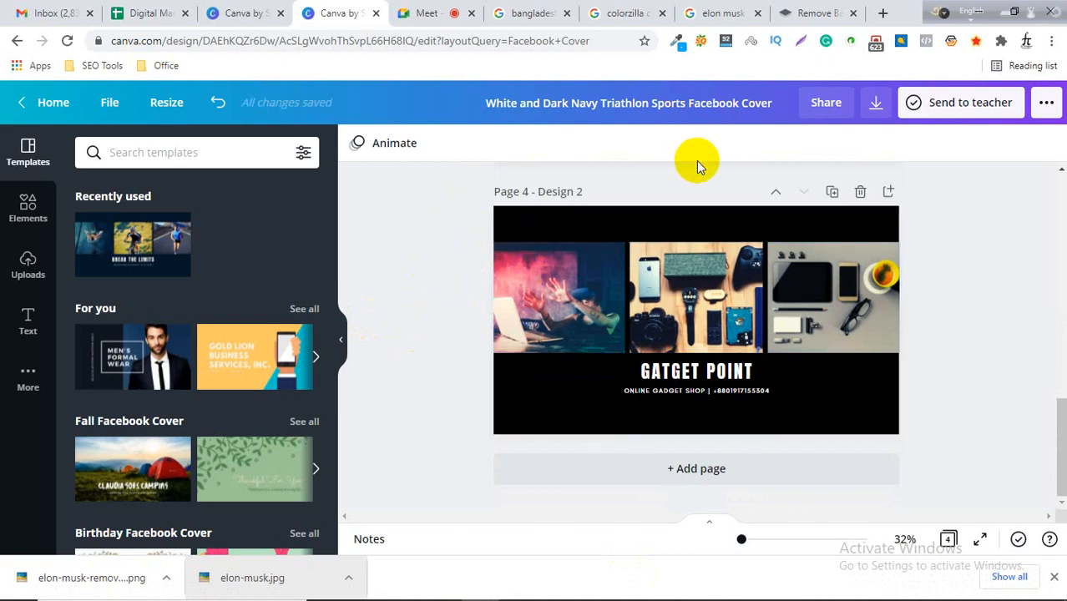
Switch to the Google Images tab and search for real estate facebook cover image.
left_click(735, 12)
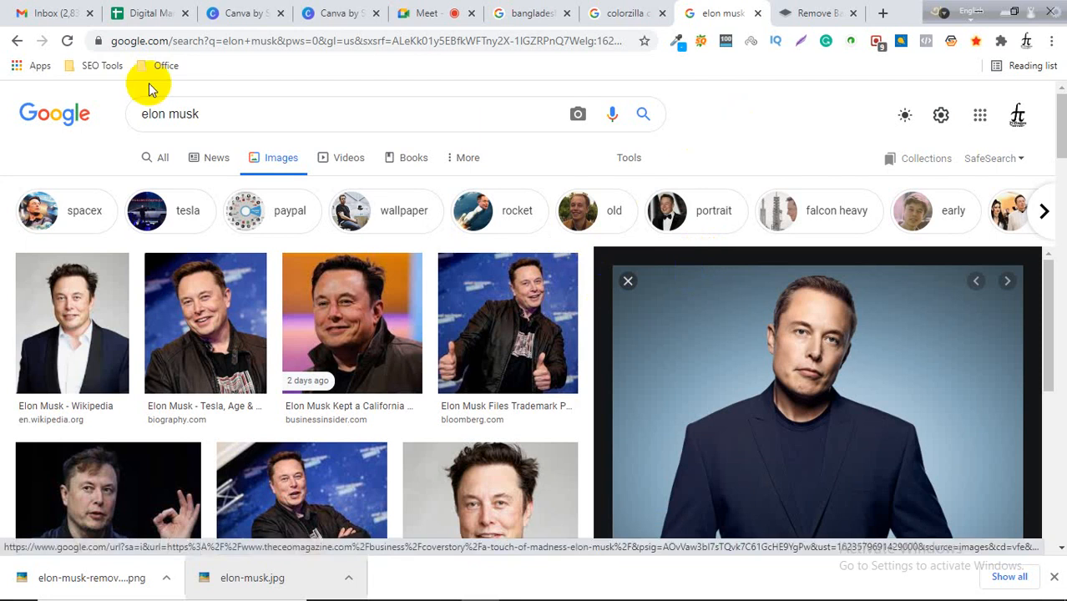
left_click_drag(215, 112, 131, 112)
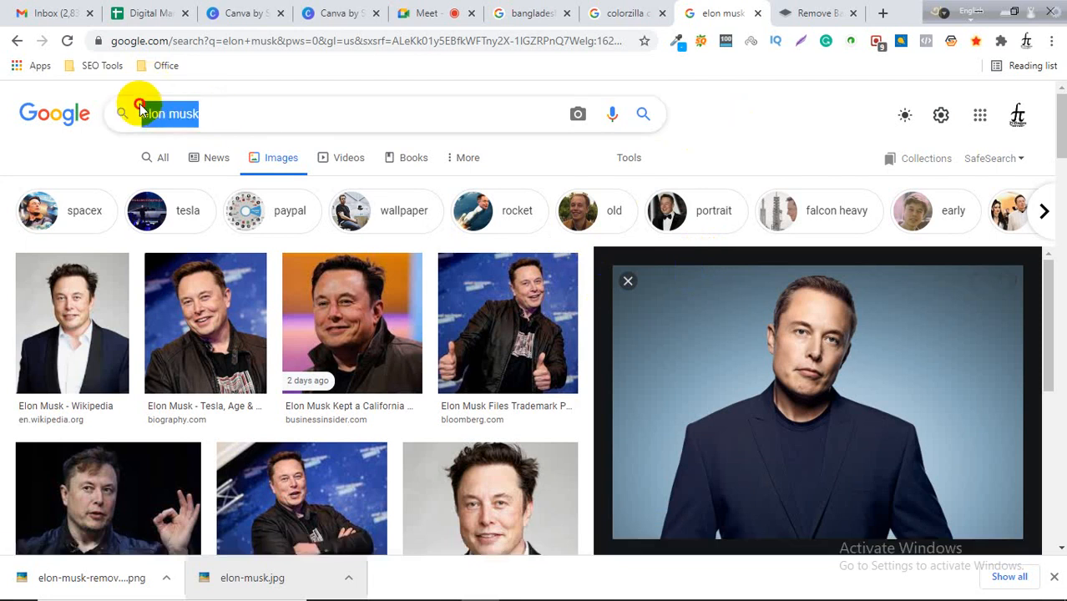
type("real")
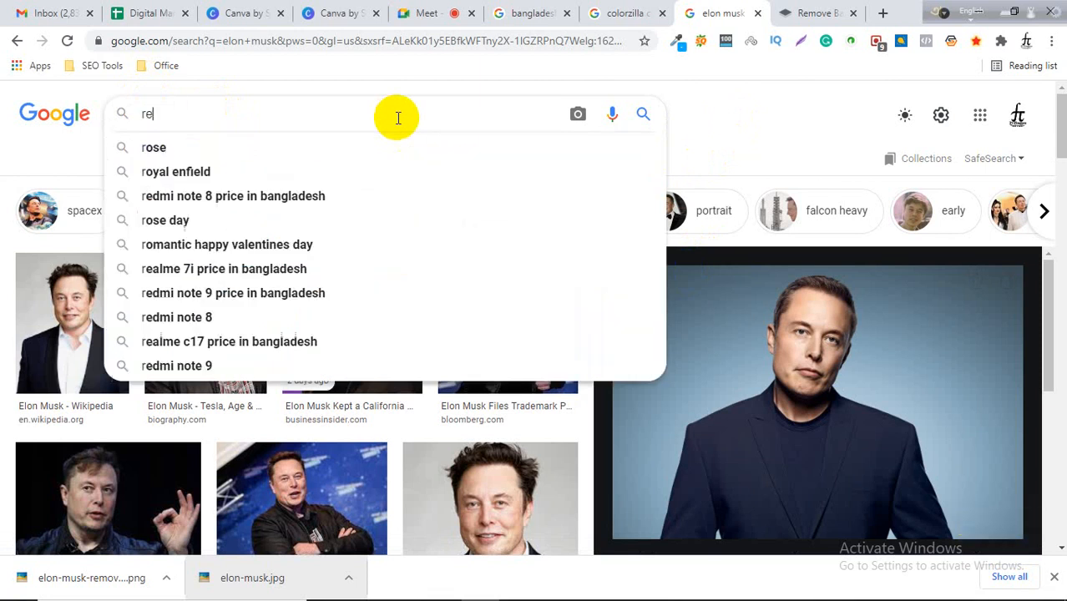
type("es")
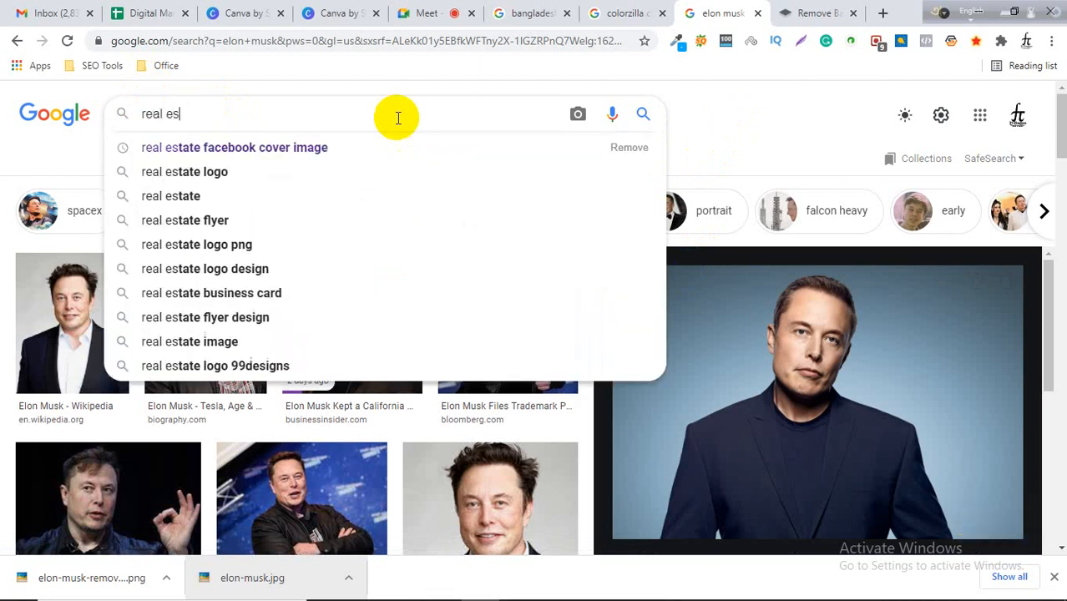
key("Down")
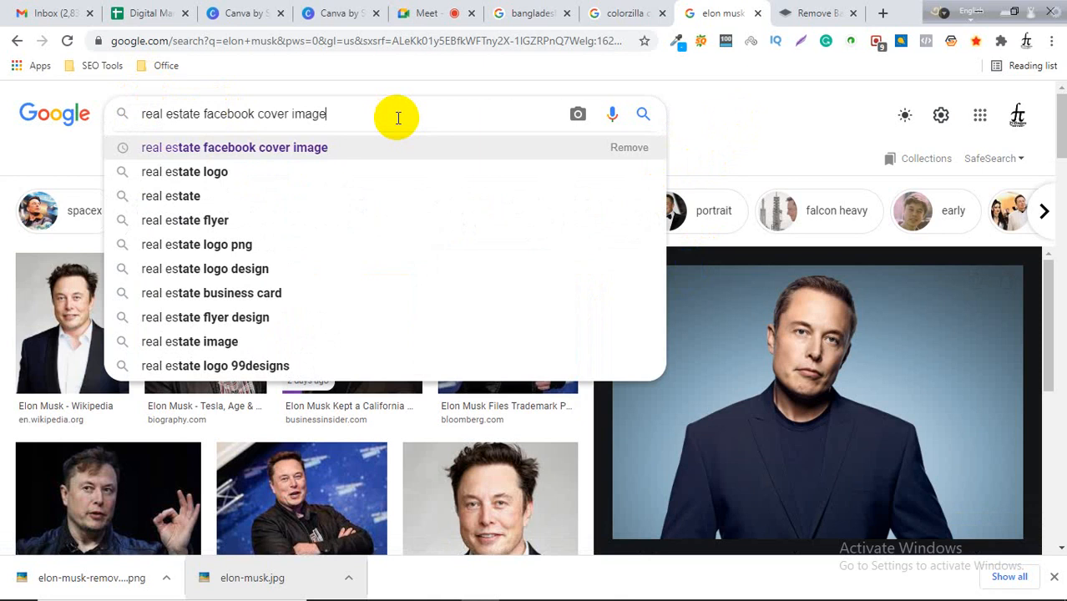
key("Return")
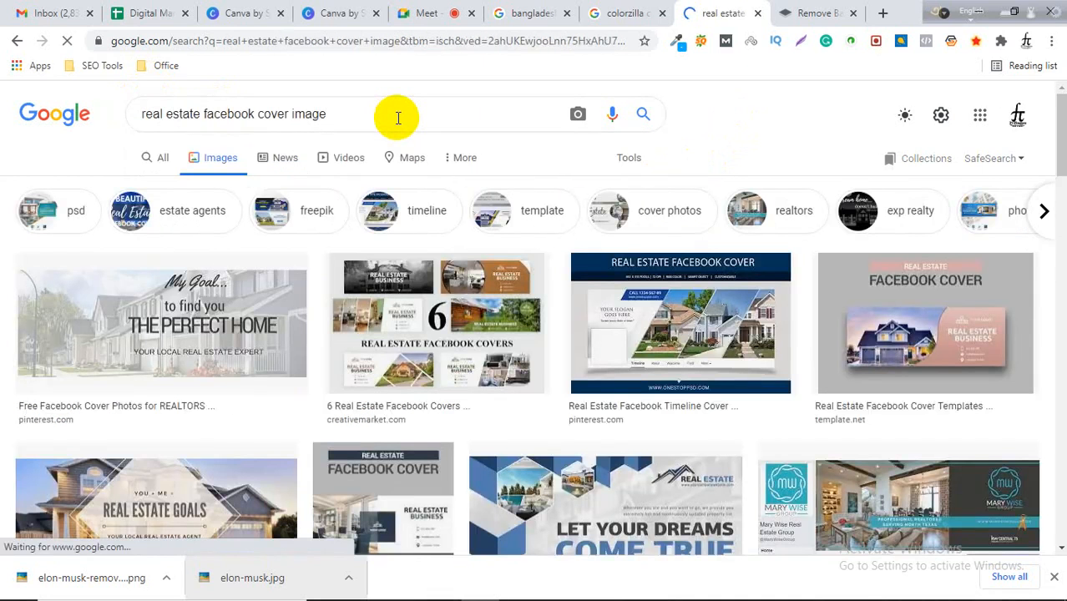
Browse the real estate Facebook cover image results, previewing the blue 'Buying a House' cover.
scroll(486, 356, "down", 2)
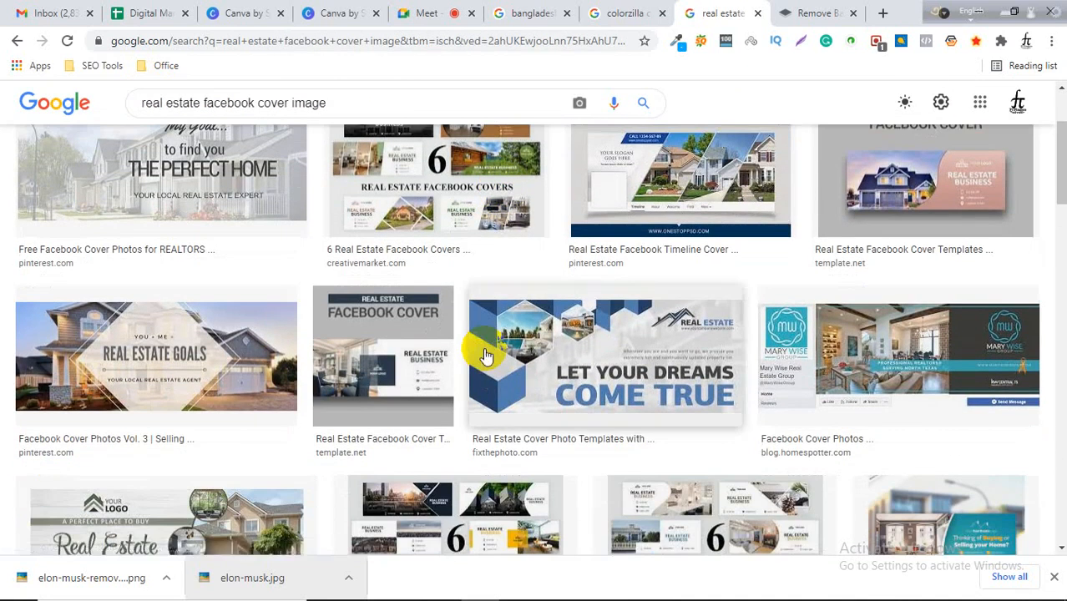
scroll(487, 356, "up", 1)
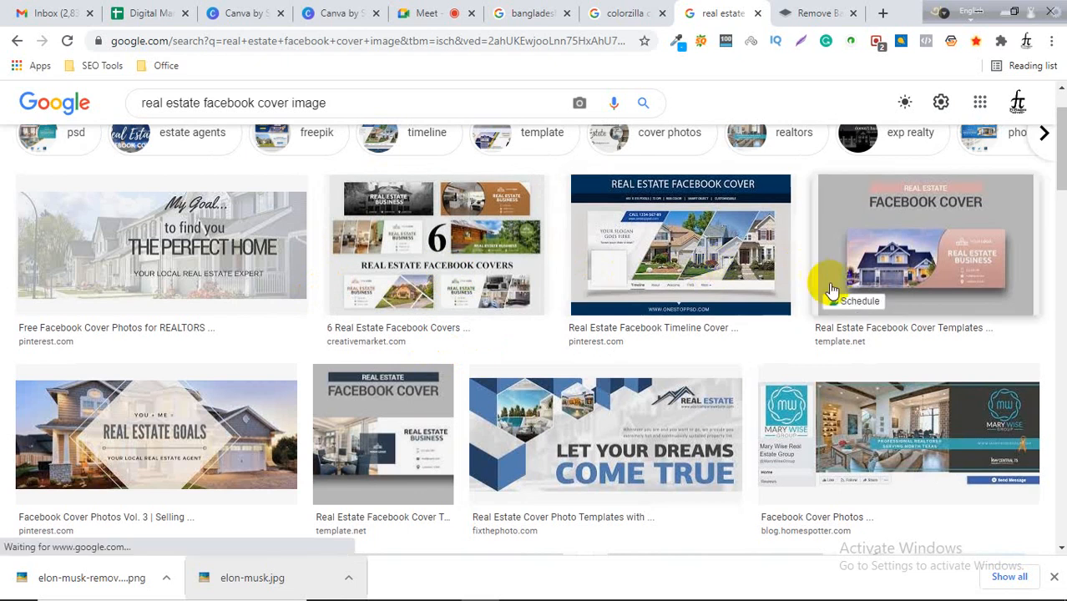
scroll(743, 401, "up", 1)
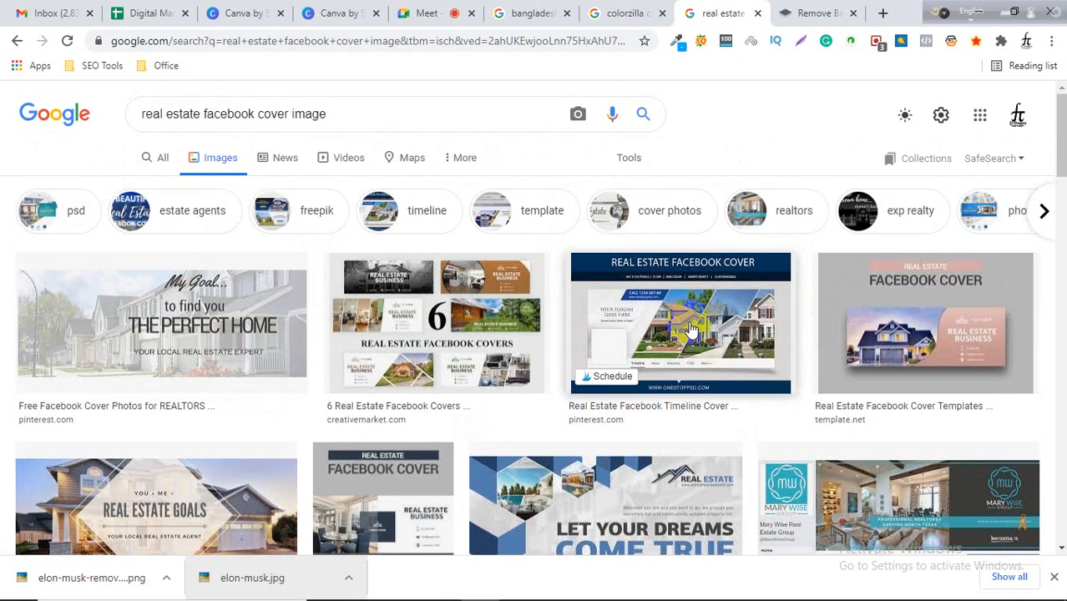
scroll(690, 331, "down", 2)
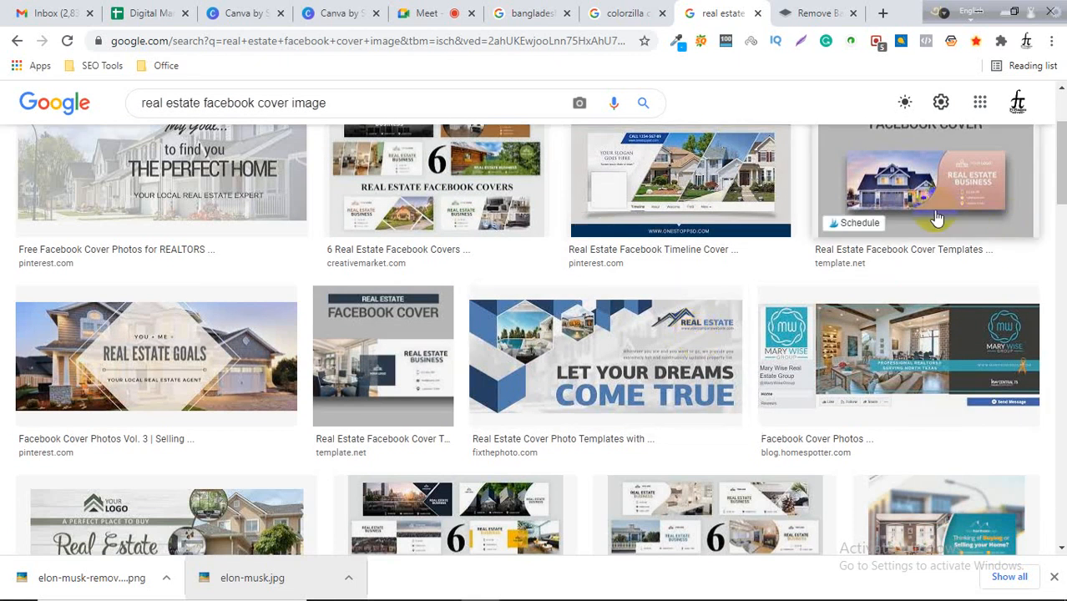
scroll(822, 363, "down", 2)
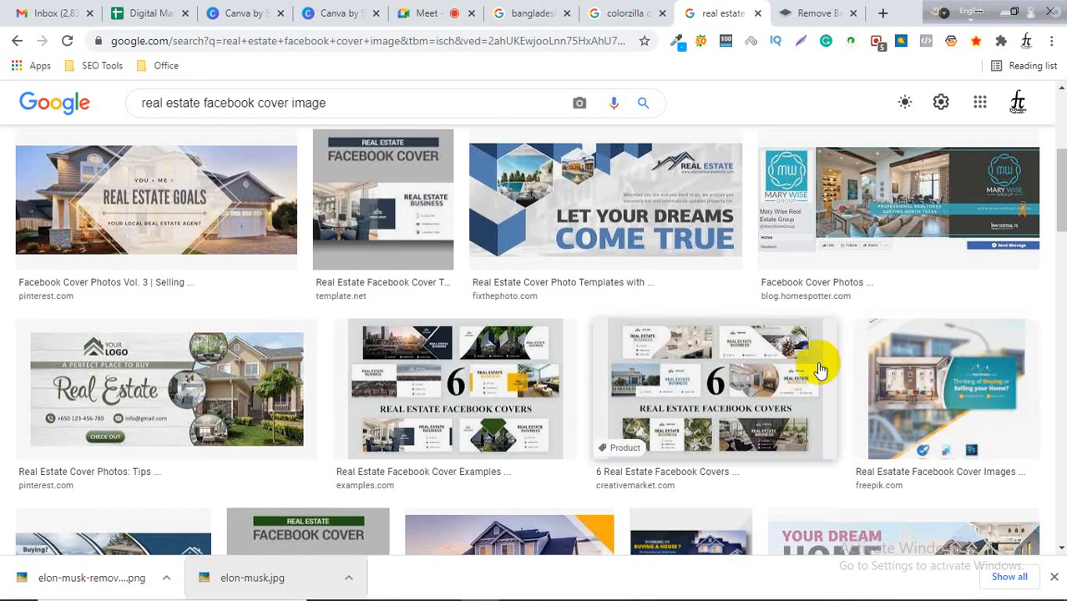
scroll(450, 435, "down", 3)
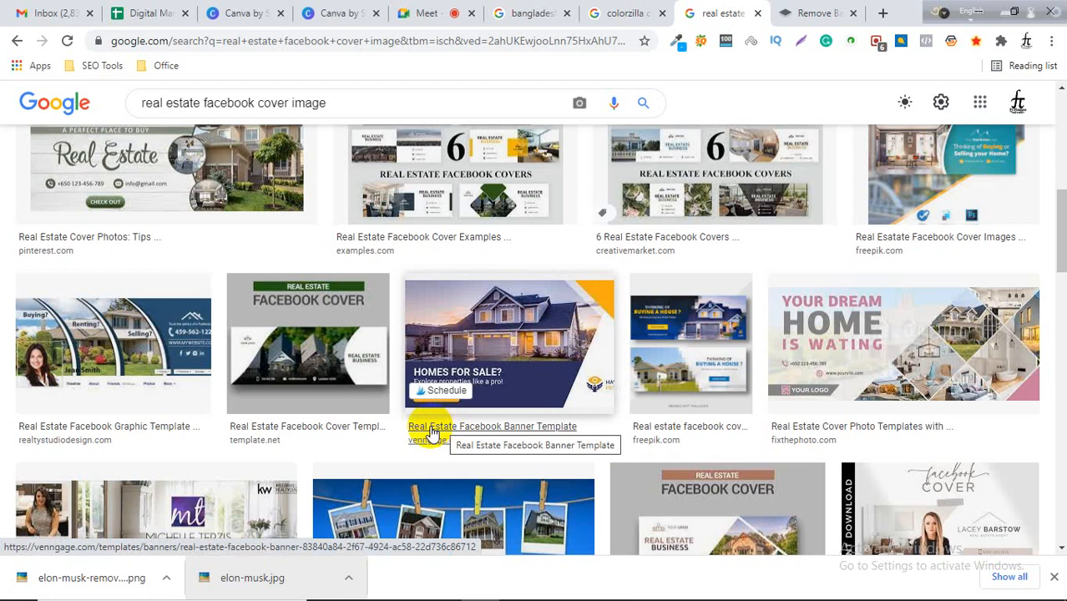
scroll(434, 430, "down", 4)
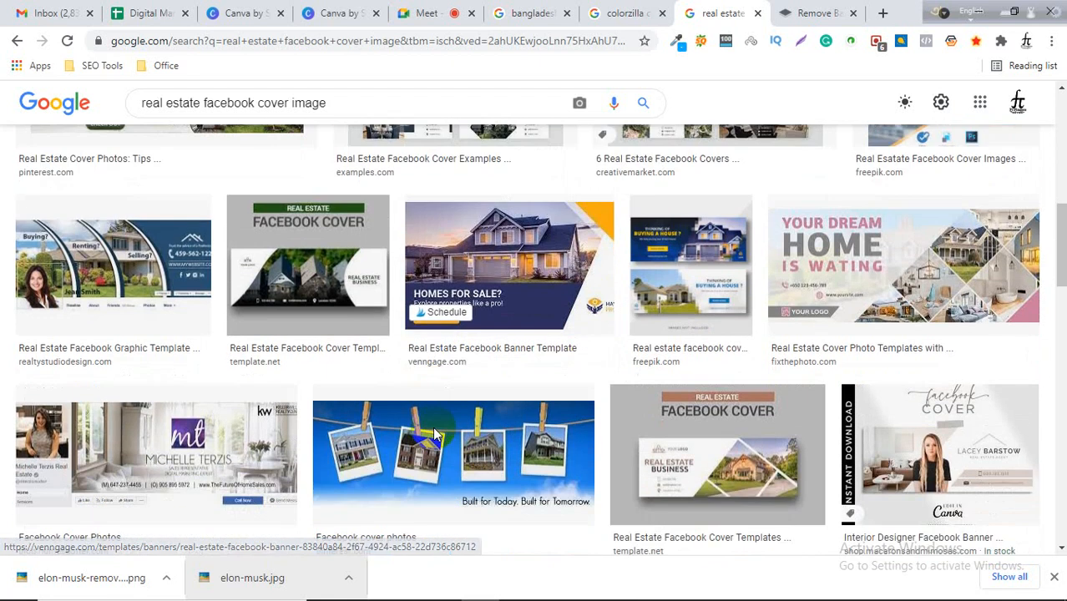
scroll(751, 367, "down", 2)
scroll(576, 417, "down", 2)
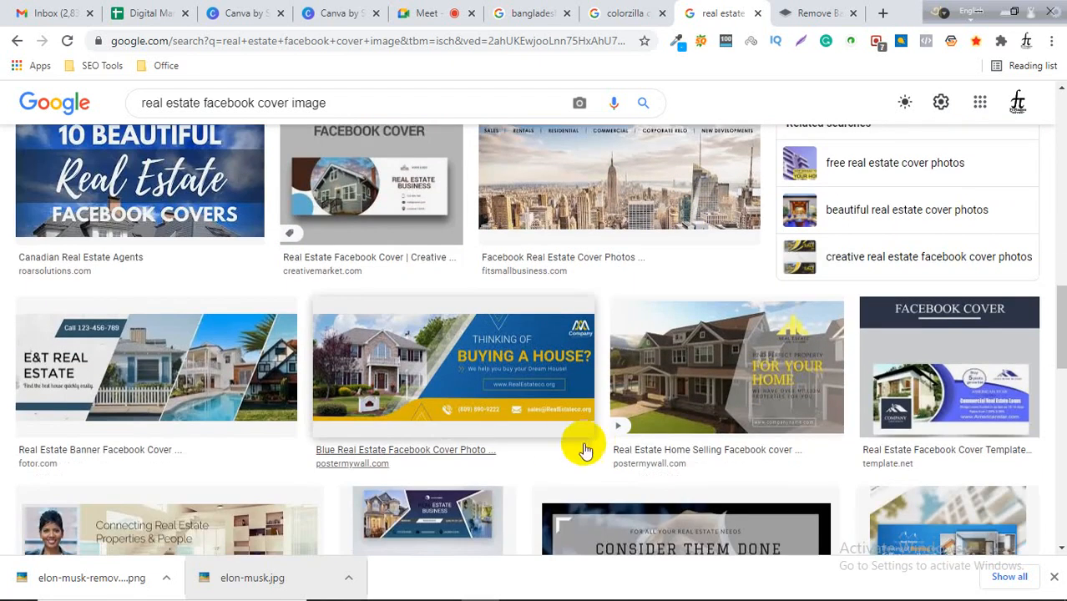
left_click(519, 394)
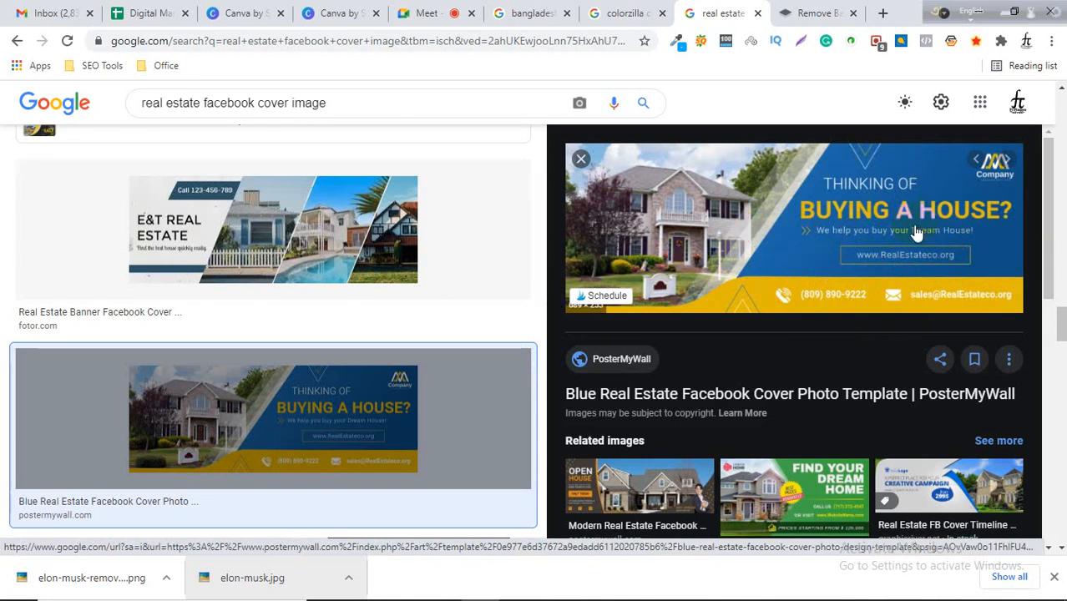
left_click(581, 158)
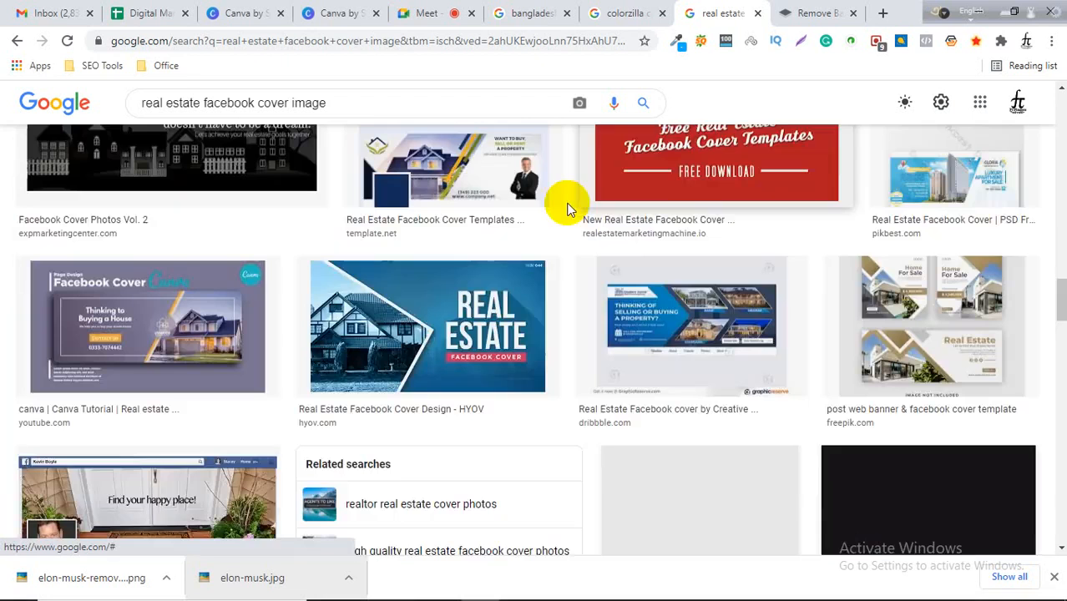
Browse the real estate Facebook cover results, previewing the HYOV, template.net and Envato cover designs.
left_click(470, 334)
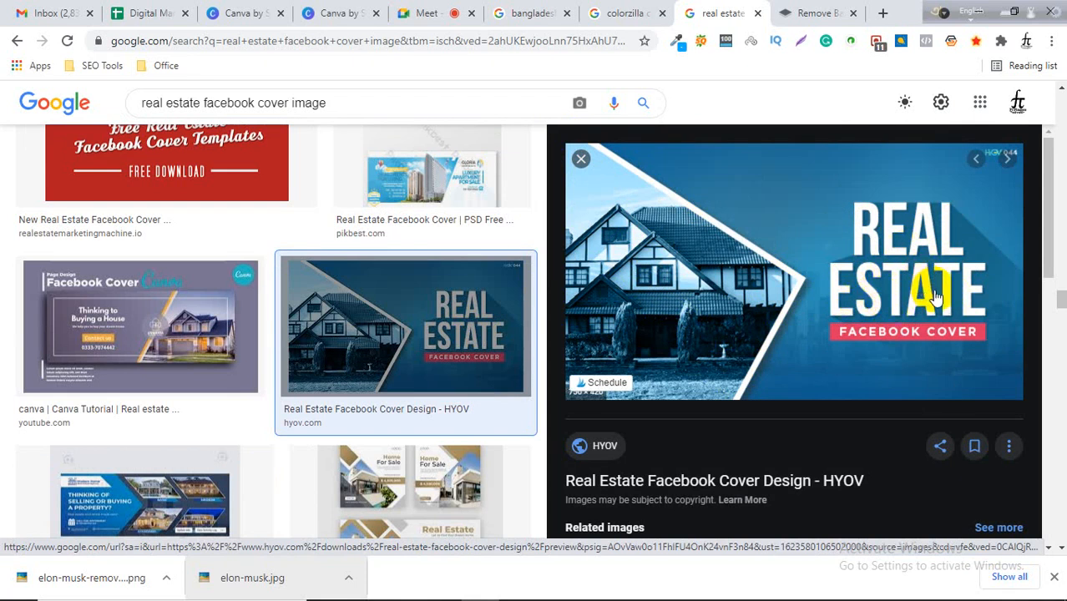
scroll(499, 232, "up", 3)
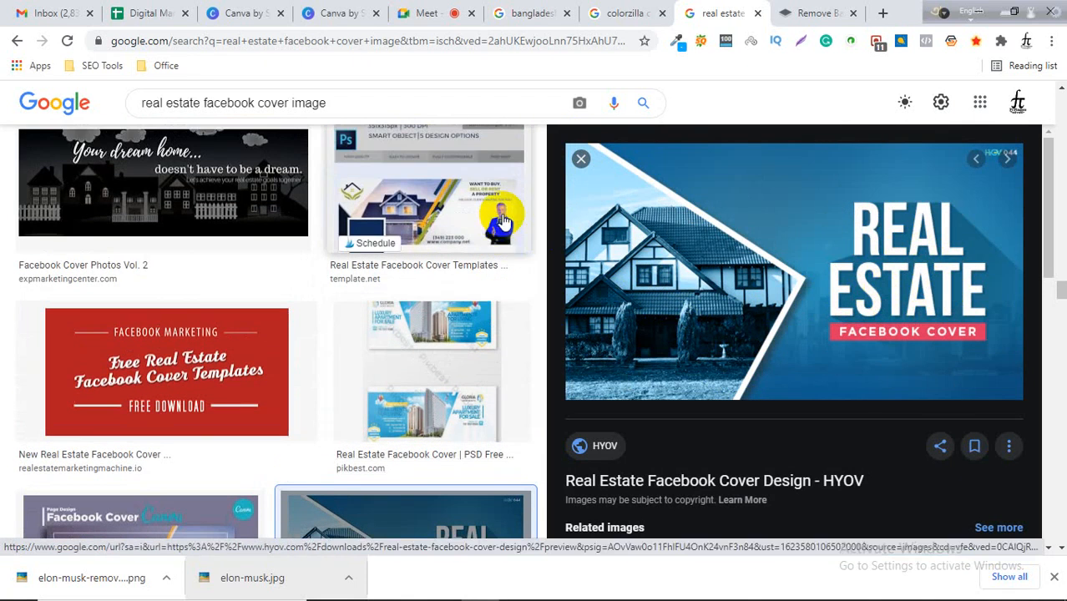
left_click(466, 228)
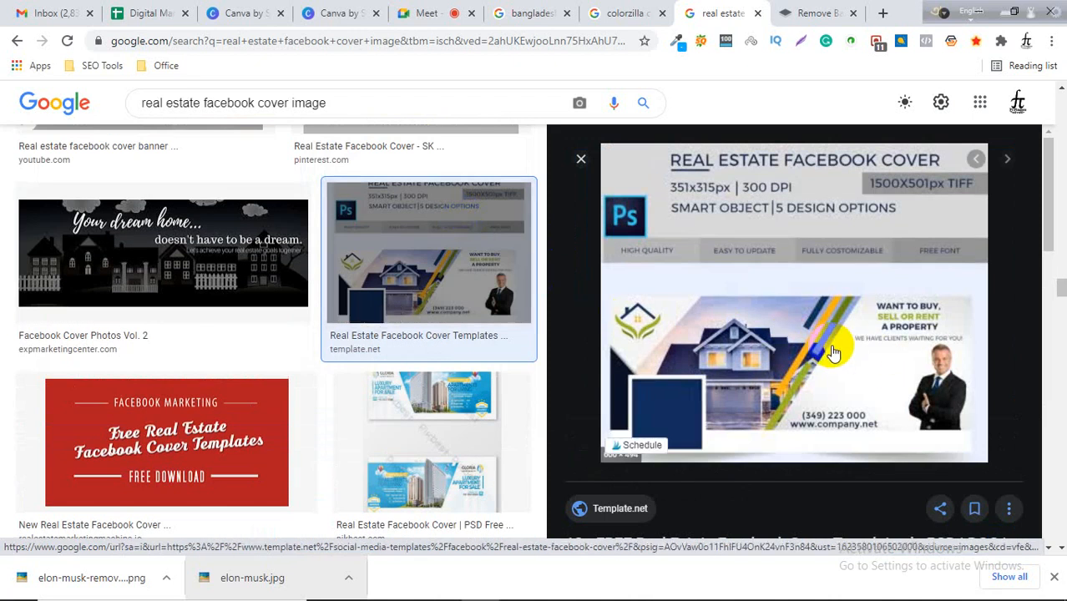
left_click(581, 160)
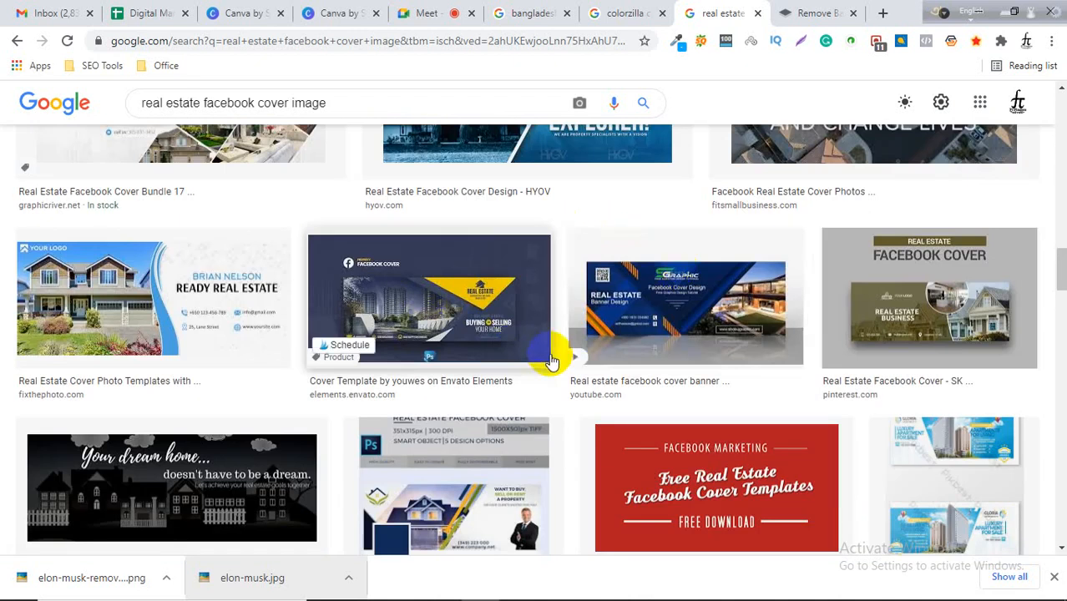
left_click(478, 309)
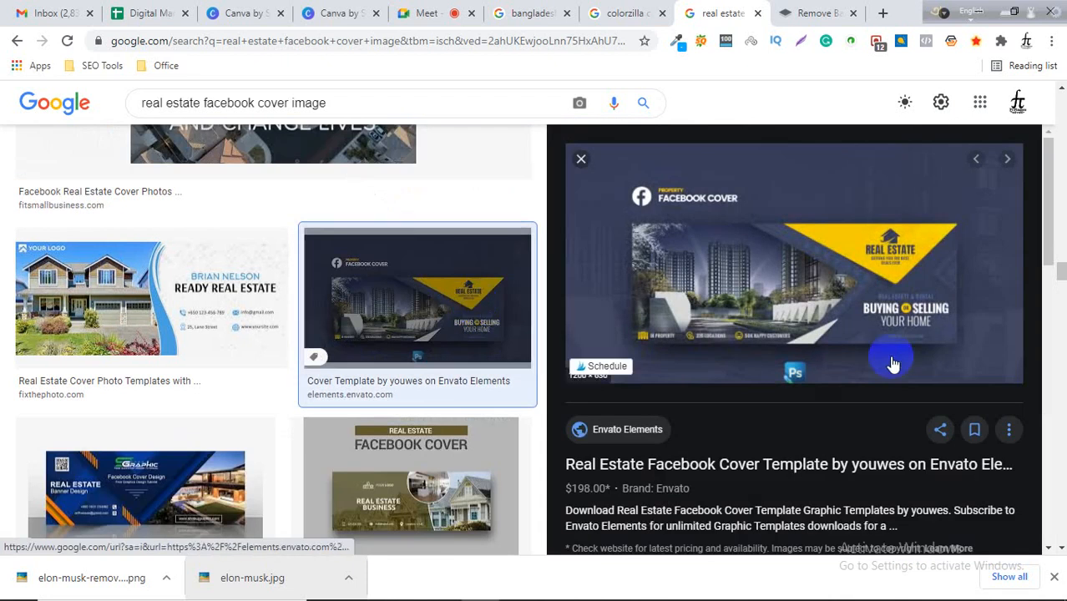
left_click(650, 273)
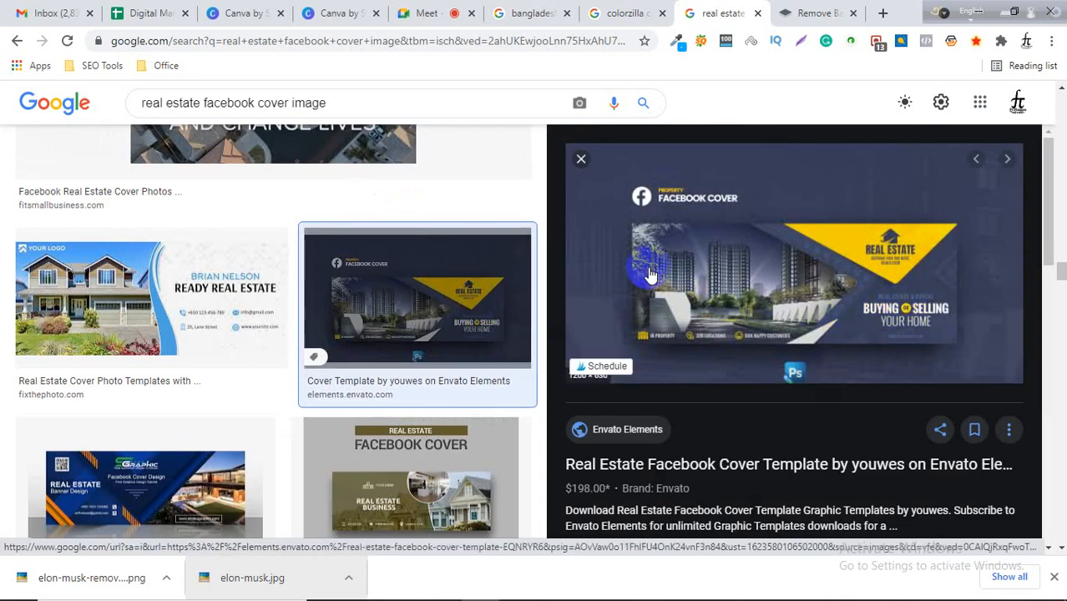
left_click(841, 289)
left_click(806, 294)
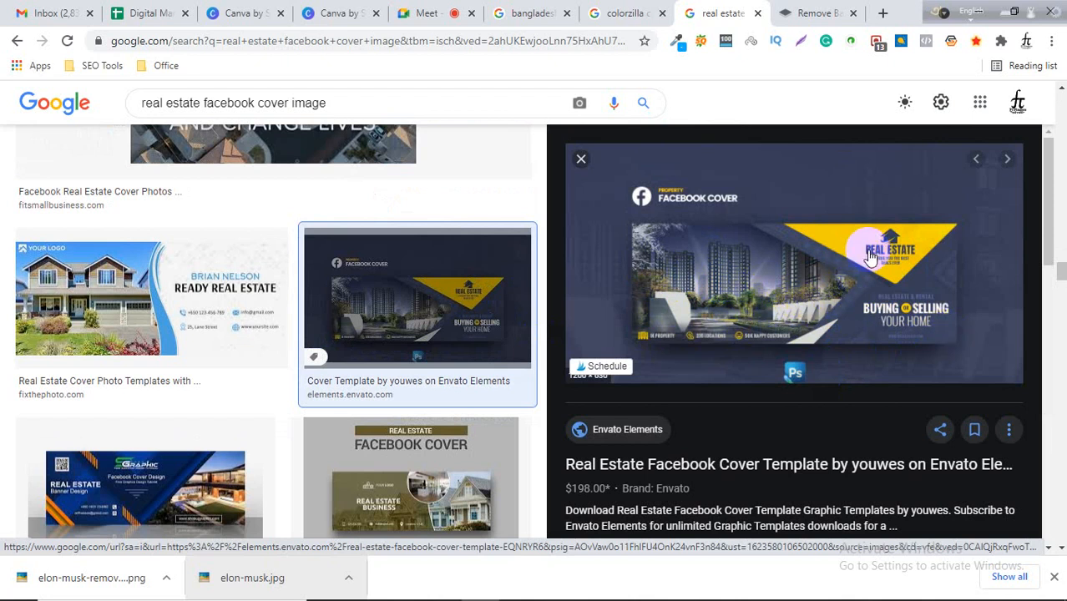
left_click(807, 249)
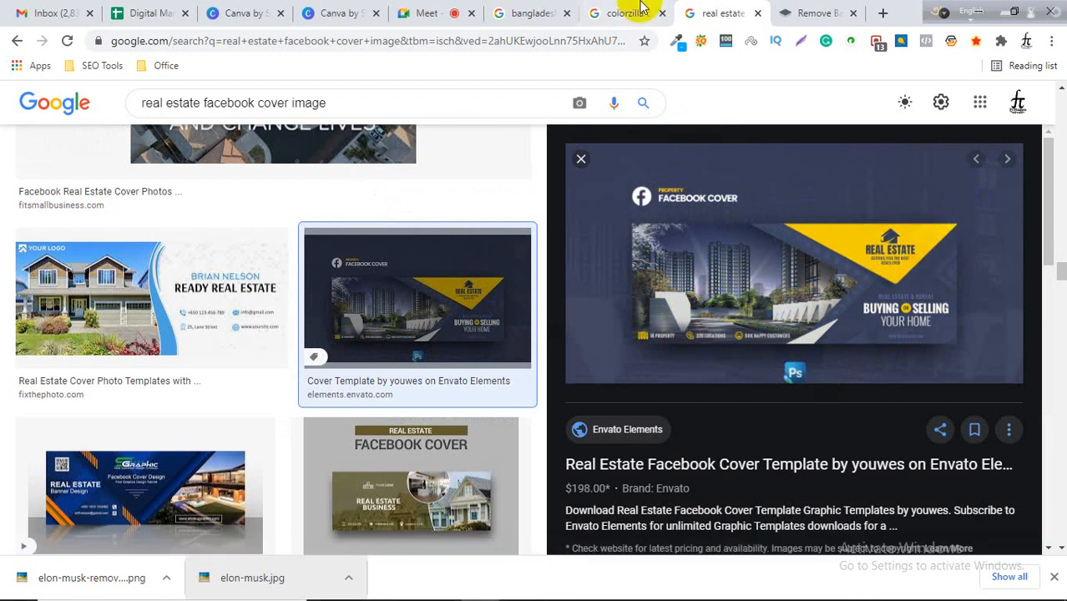
Move the Canva editor tab beside the search tabs and add a new blank page to the design.
left_click(641, 11)
left_click(723, 11)
left_click(622, 12)
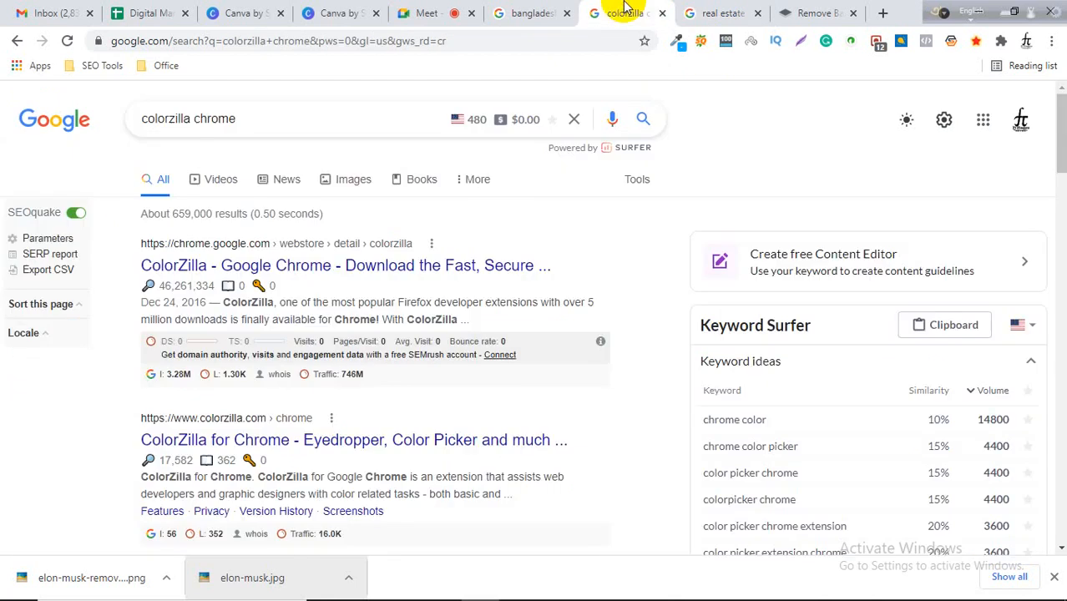
left_click(543, 12)
left_click_drag(334, 12, 505, 17)
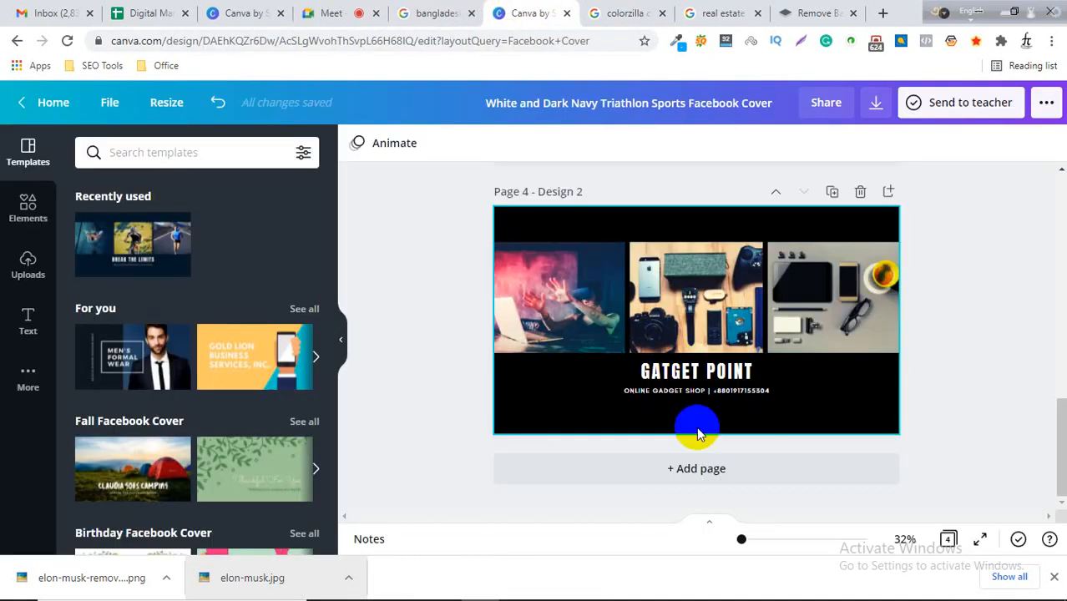
left_click(707, 468)
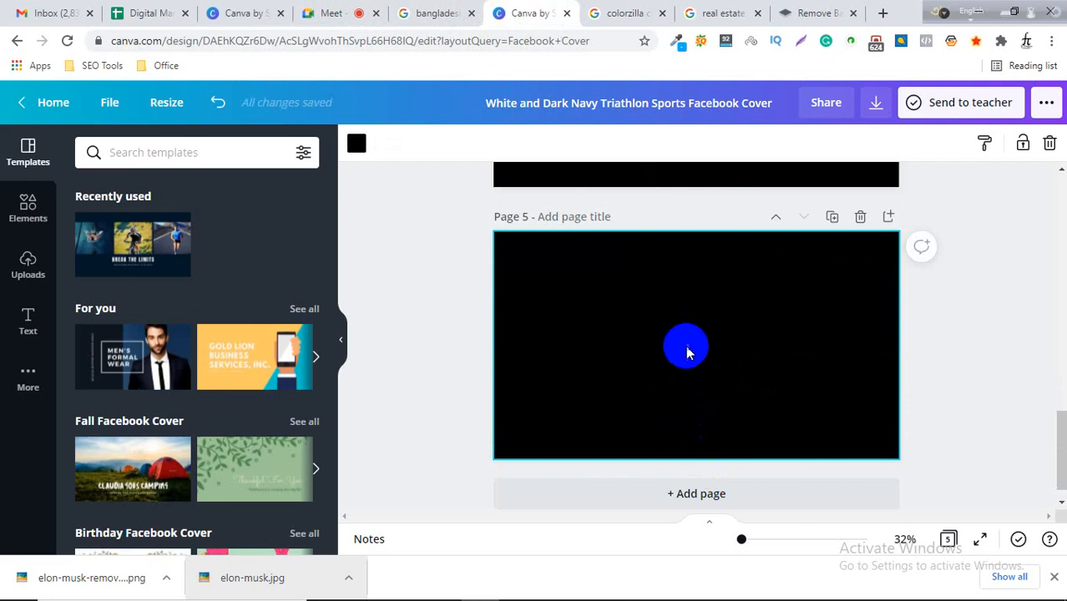
Reorder the real estate image search tab to sit right after the Canva tab.
left_click(613, 10)
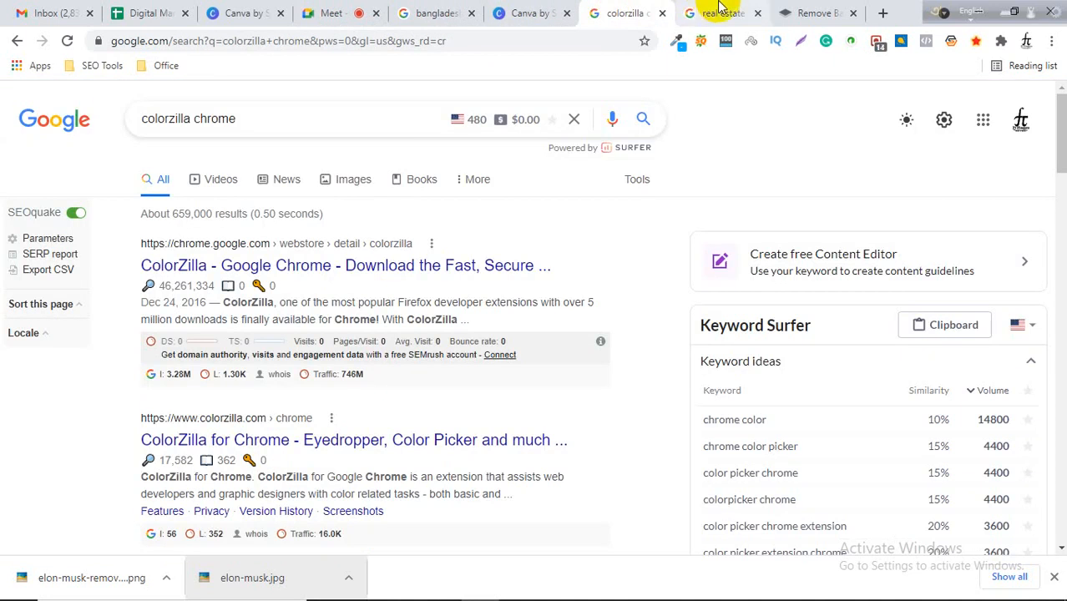
left_click_drag(719, 7, 626, 10)
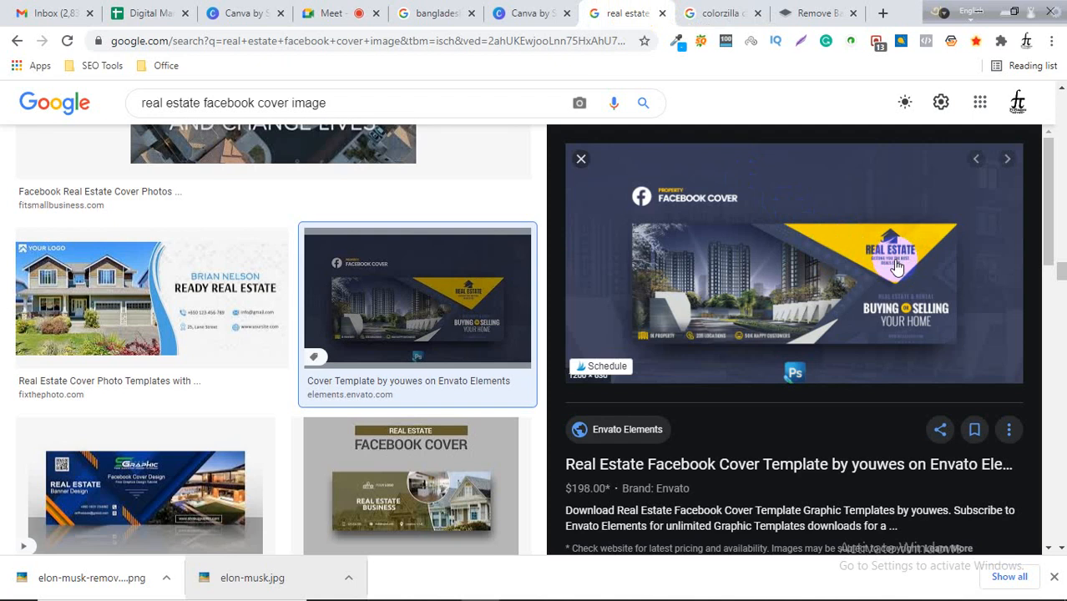
left_click(528, 10)
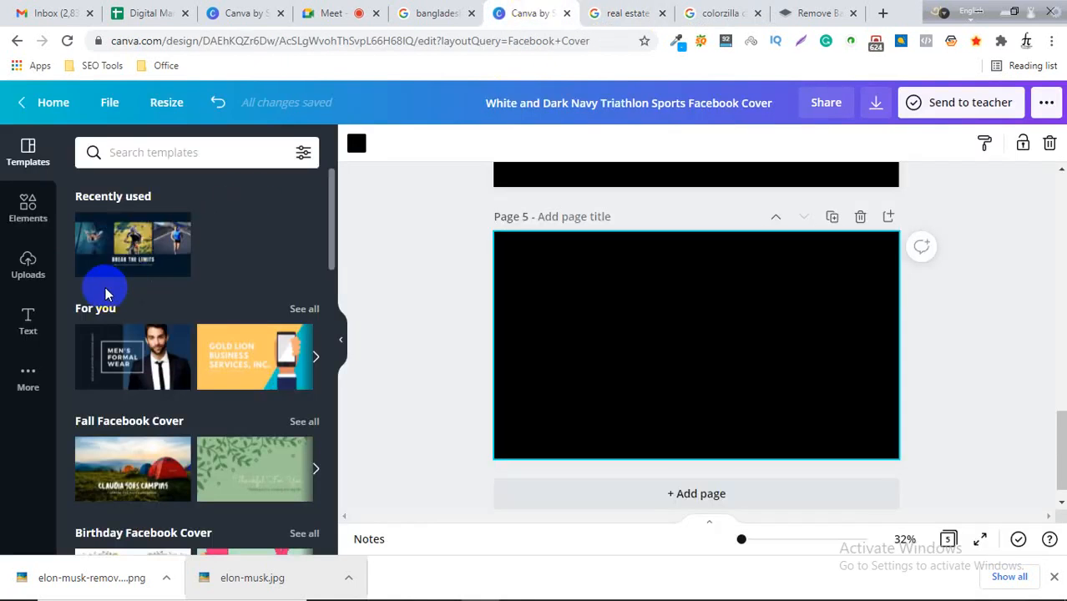
Insert a right triangle shape from Lines & Shapes onto the new blank Page 5.
left_click(27, 209)
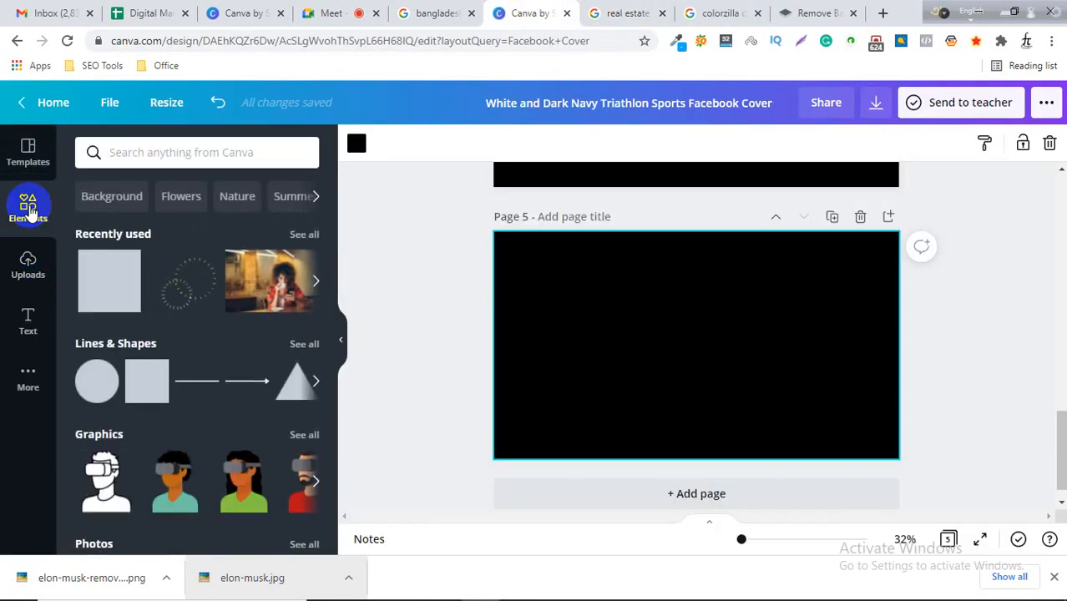
left_click(302, 345)
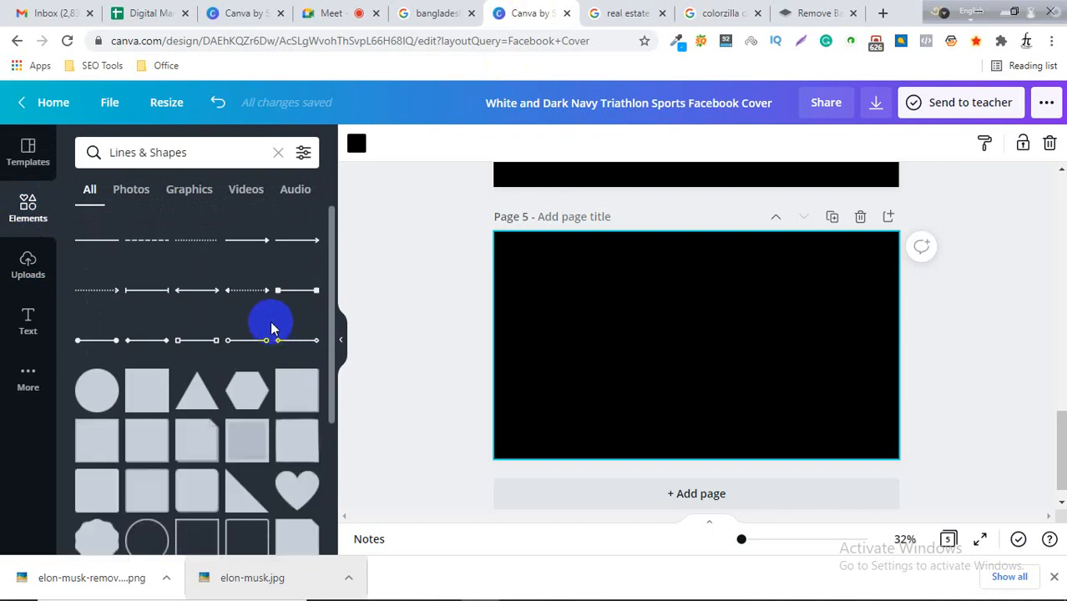
scroll(277, 329, "down", 1)
scroll(277, 328, "down", 10)
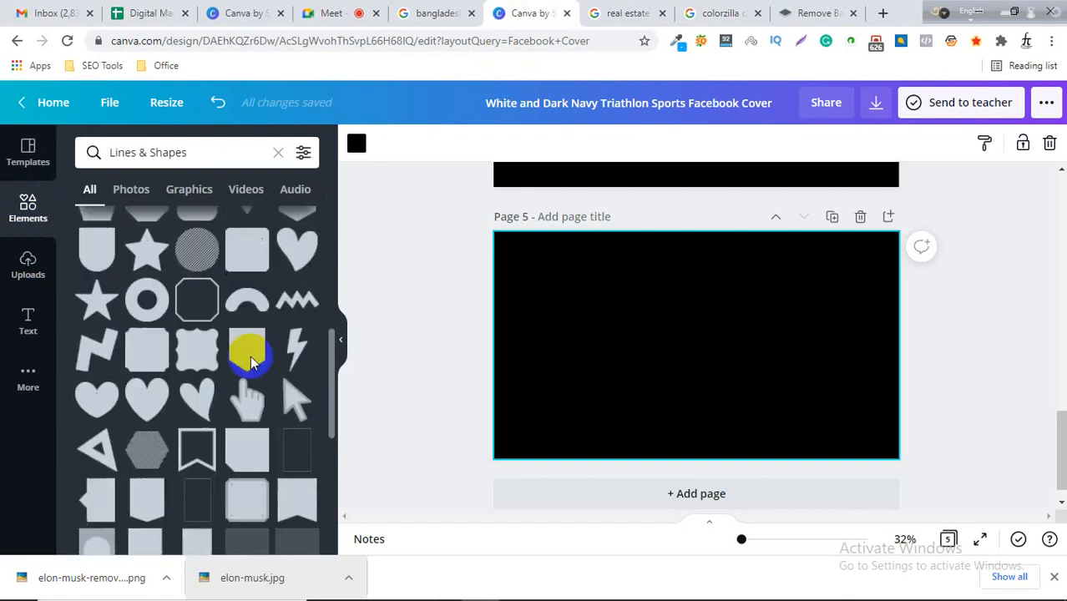
scroll(247, 367, "up", 8)
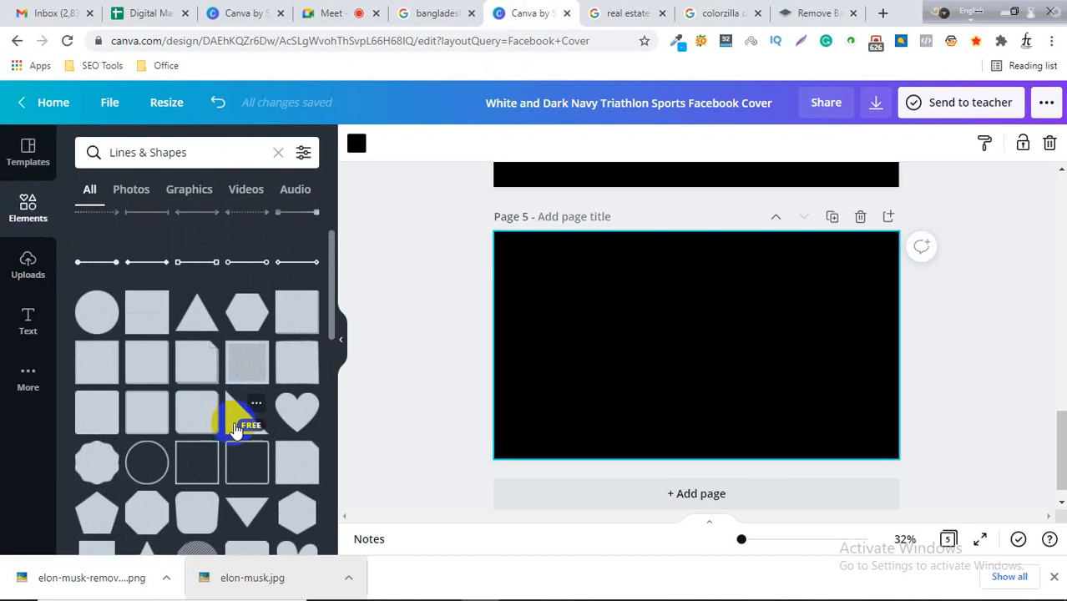
left_click(616, 10)
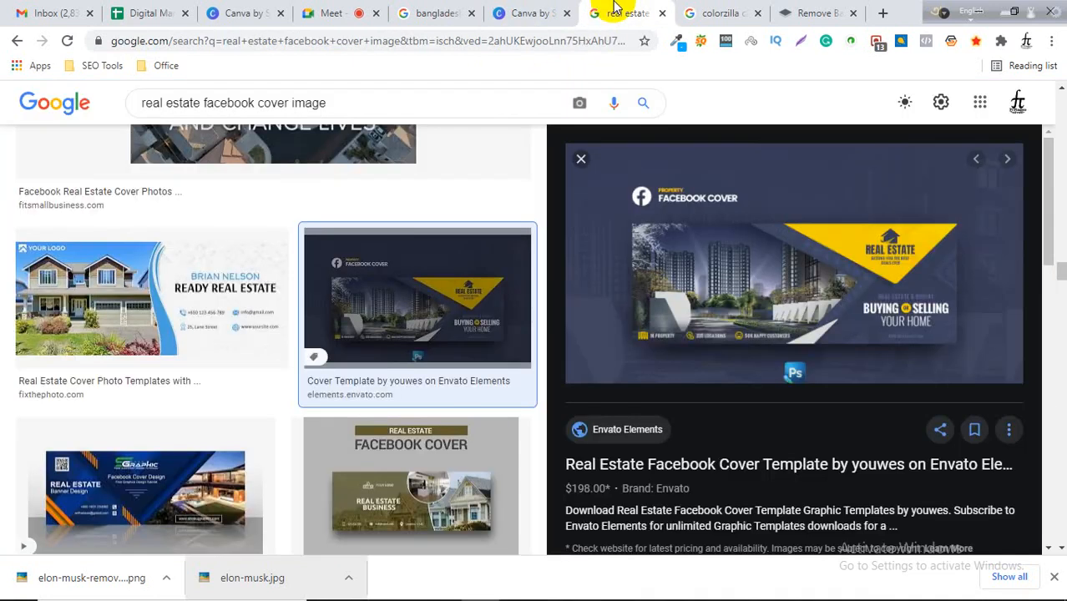
left_click(525, 10)
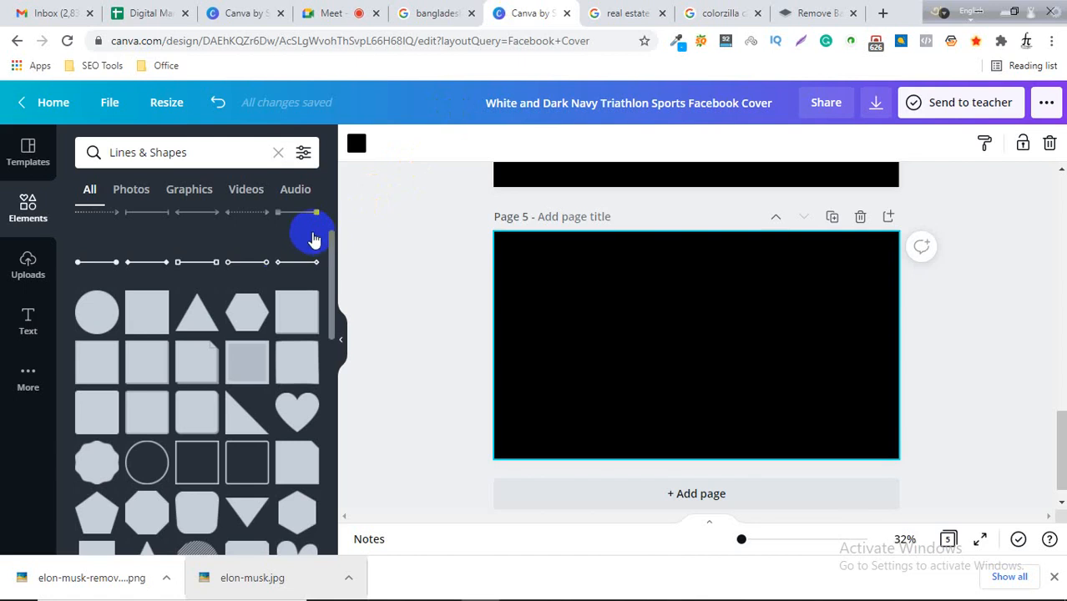
left_click(245, 411)
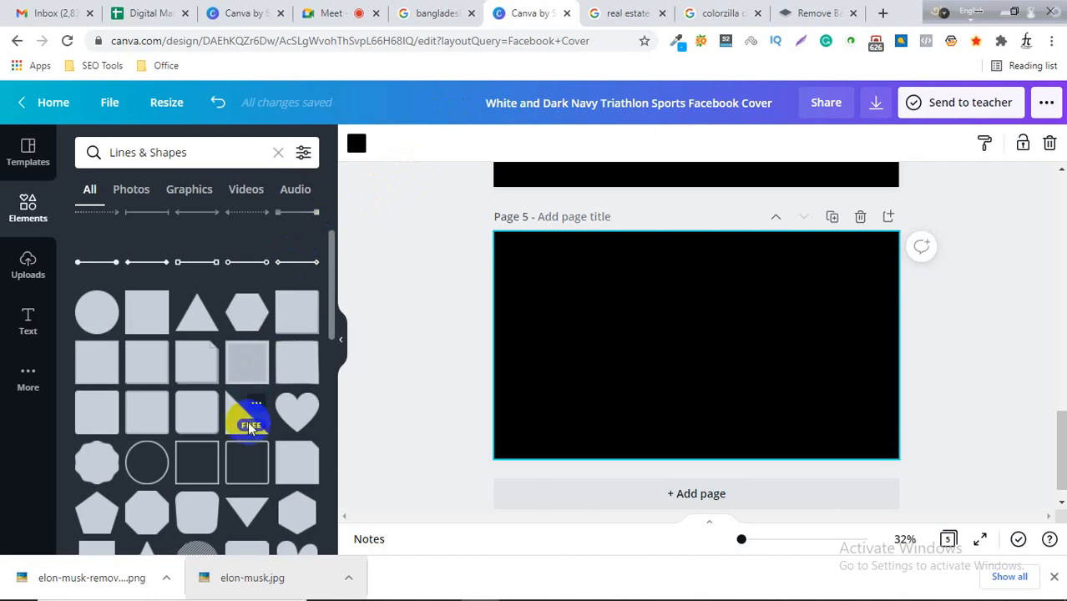
left_click(248, 421)
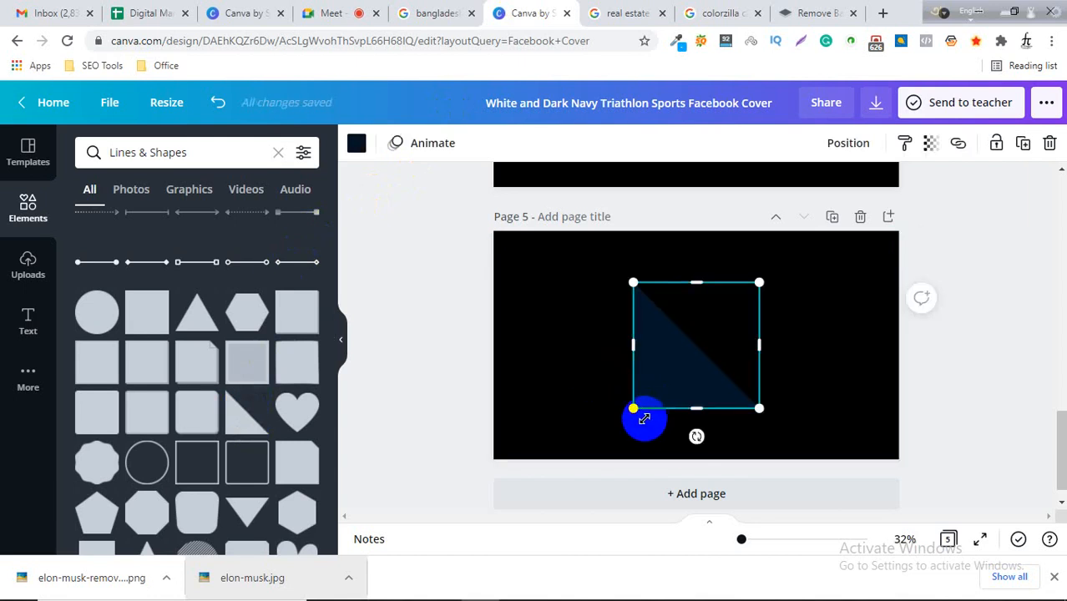
Rotate the triangle about 45 degrees into a diamond and set its color to yellow #FFE500.
left_click_drag(696, 436, 762, 419)
left_click(693, 389)
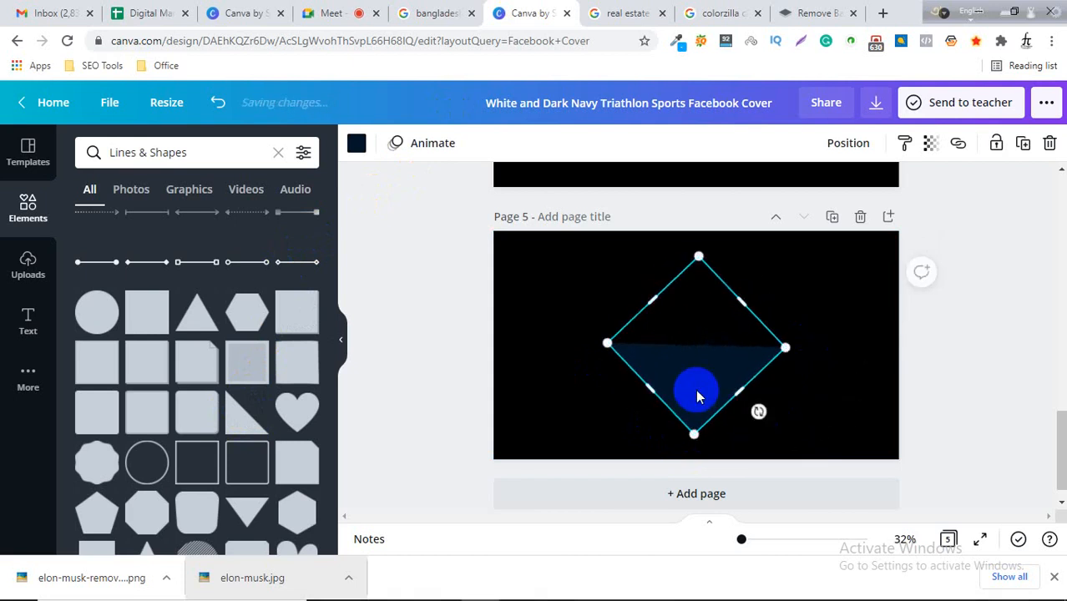
left_click(355, 145)
left_click(89, 223)
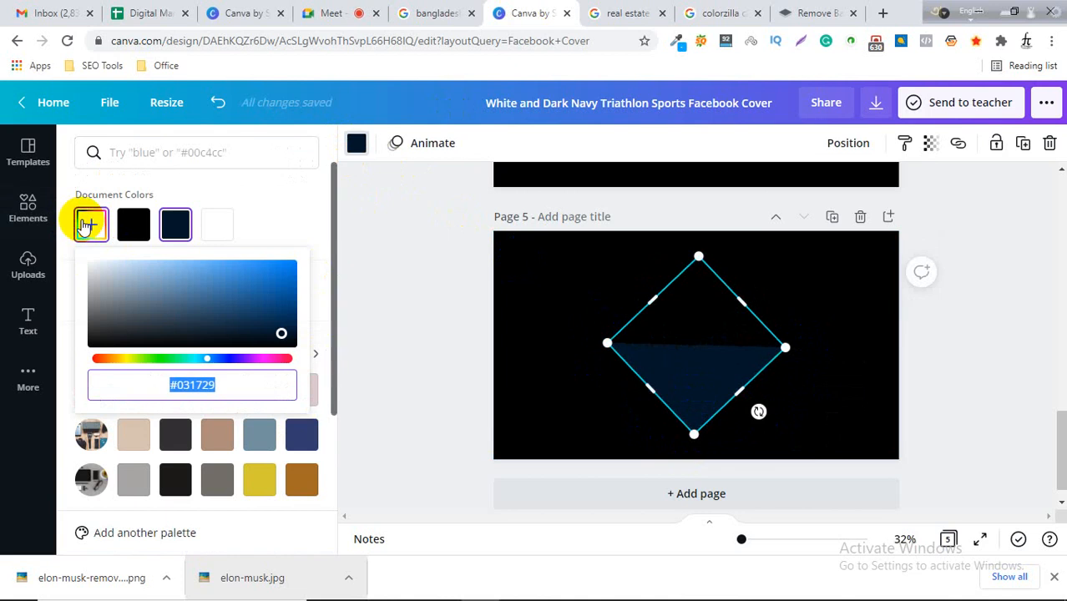
left_click_drag(123, 357, 378, 254)
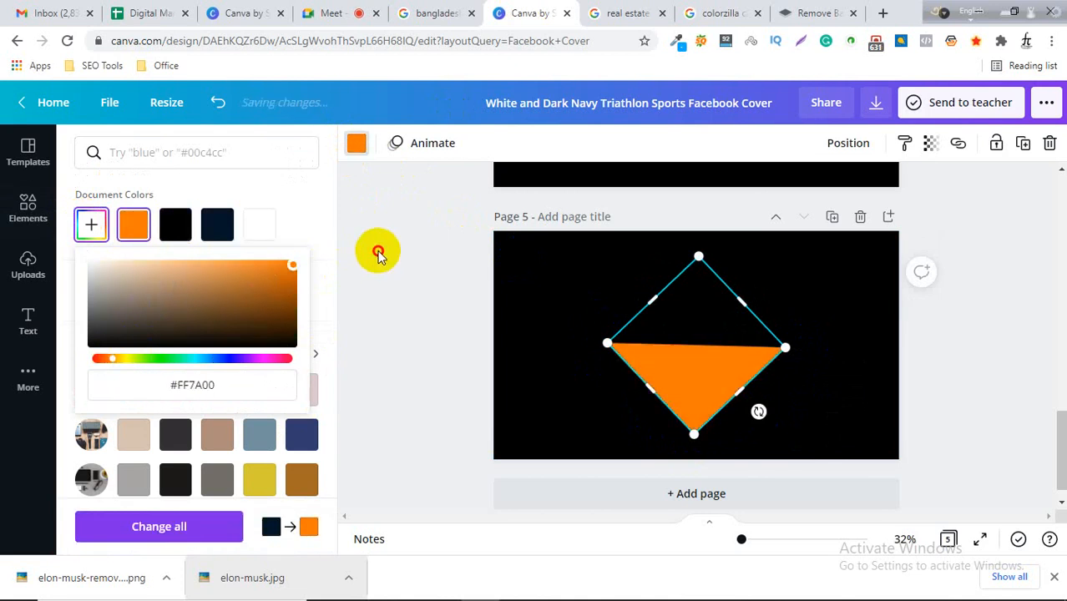
left_click_drag(113, 365, 127, 367)
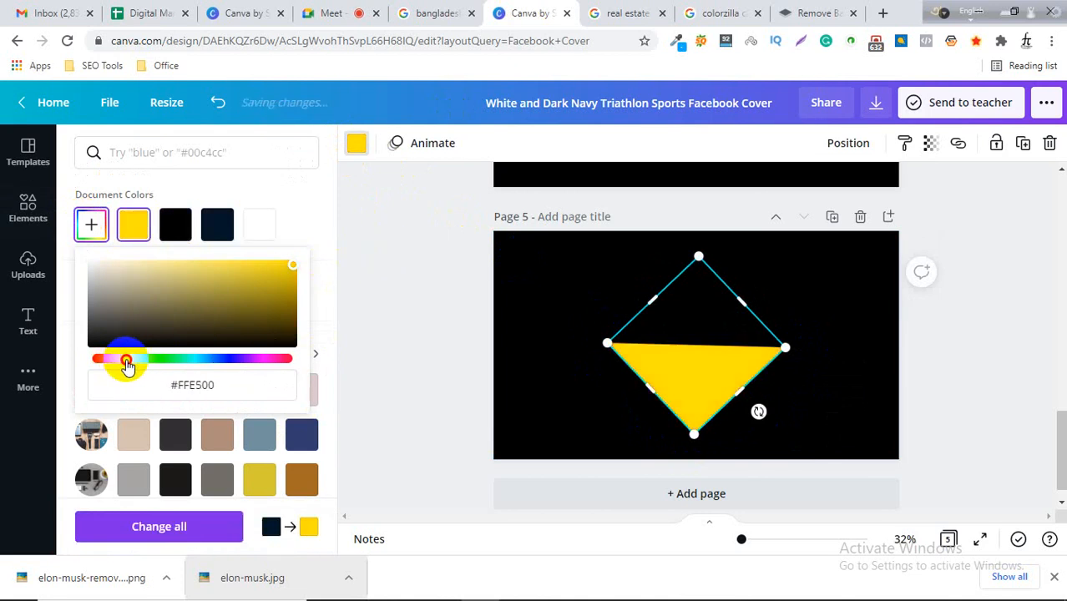
left_click(955, 298)
Move the yellow triangle up to the page's top edge, comparing against the reference cover.
left_click(635, 10)
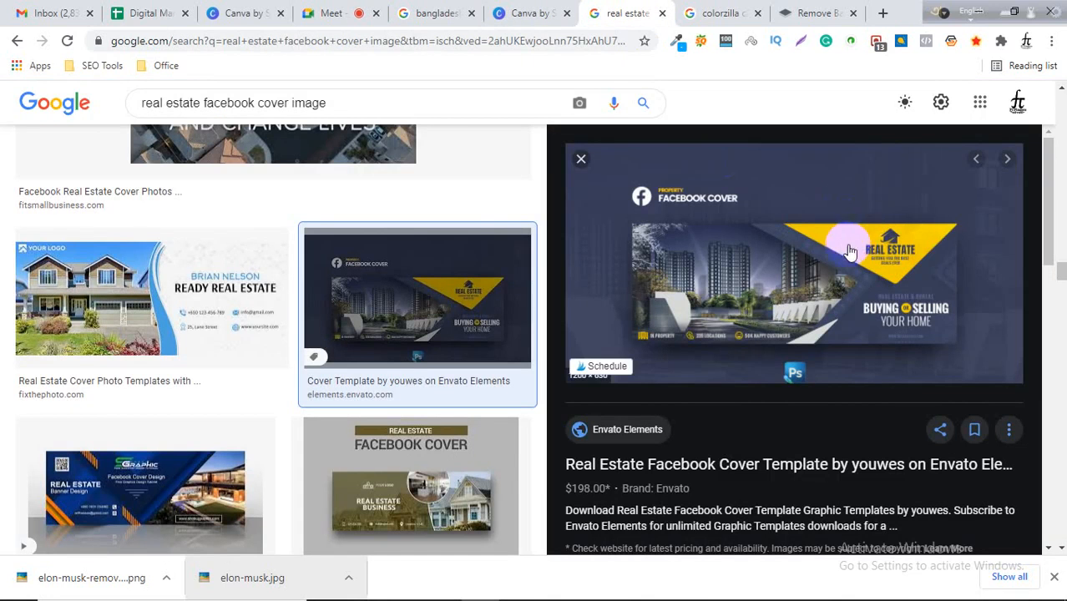
left_click(520, 11)
left_click_drag(726, 353, 813, 256)
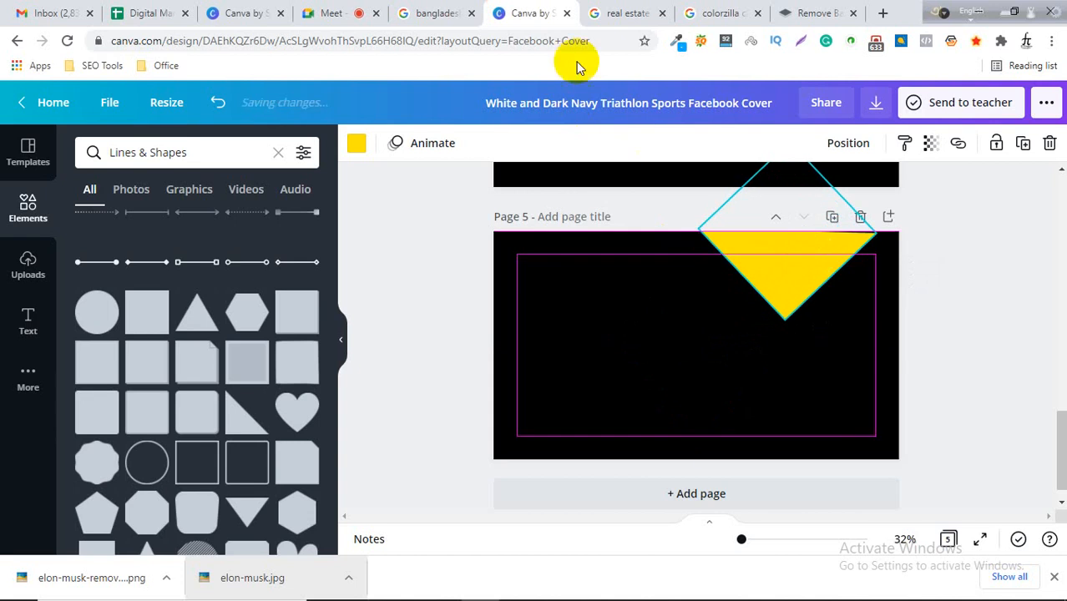
left_click(426, 9)
left_click(539, 10)
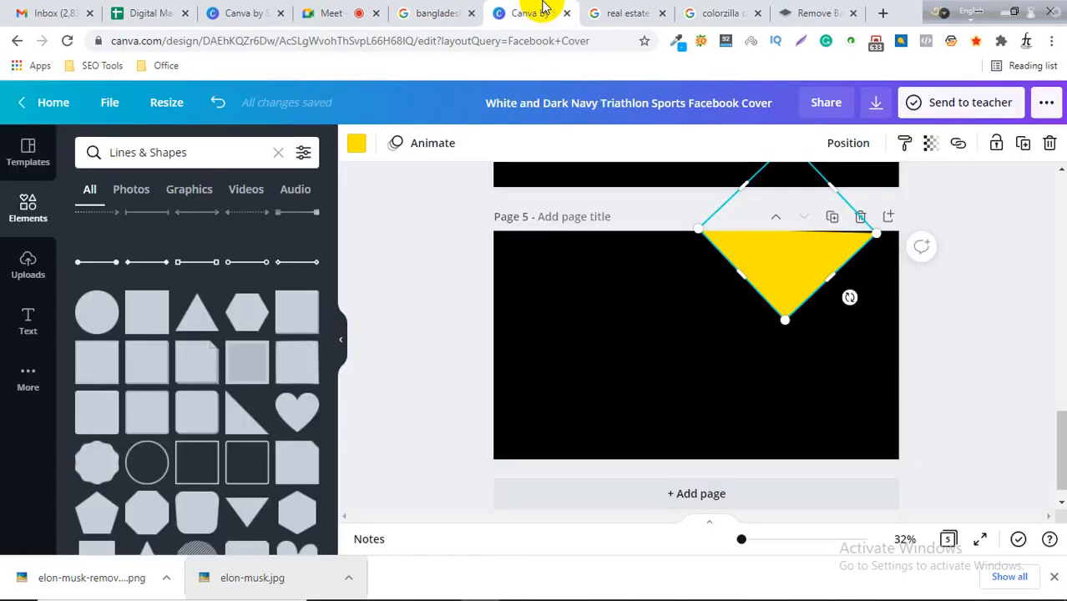
left_click(613, 8)
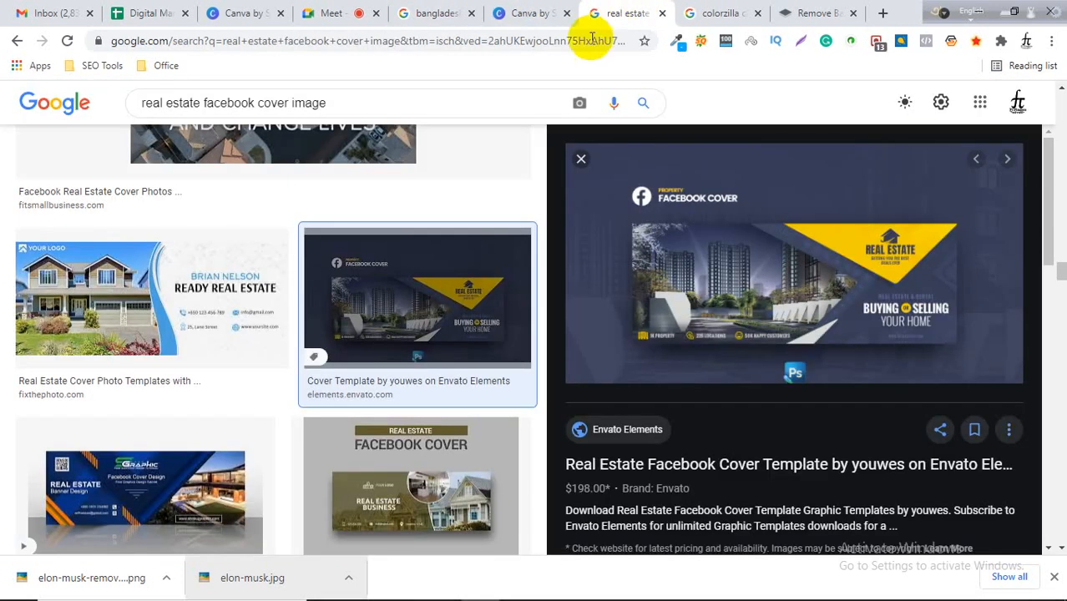
left_click(507, 11)
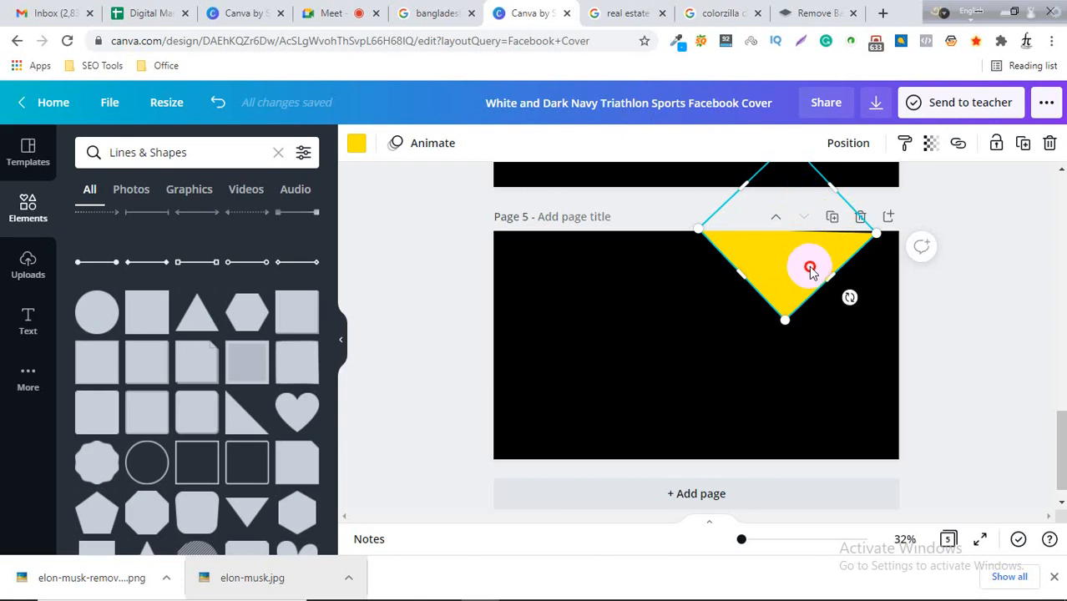
Reposition the triangle at the top edge and rotate it to tilt slightly, like the reference design.
left_click_drag(810, 269, 815, 265)
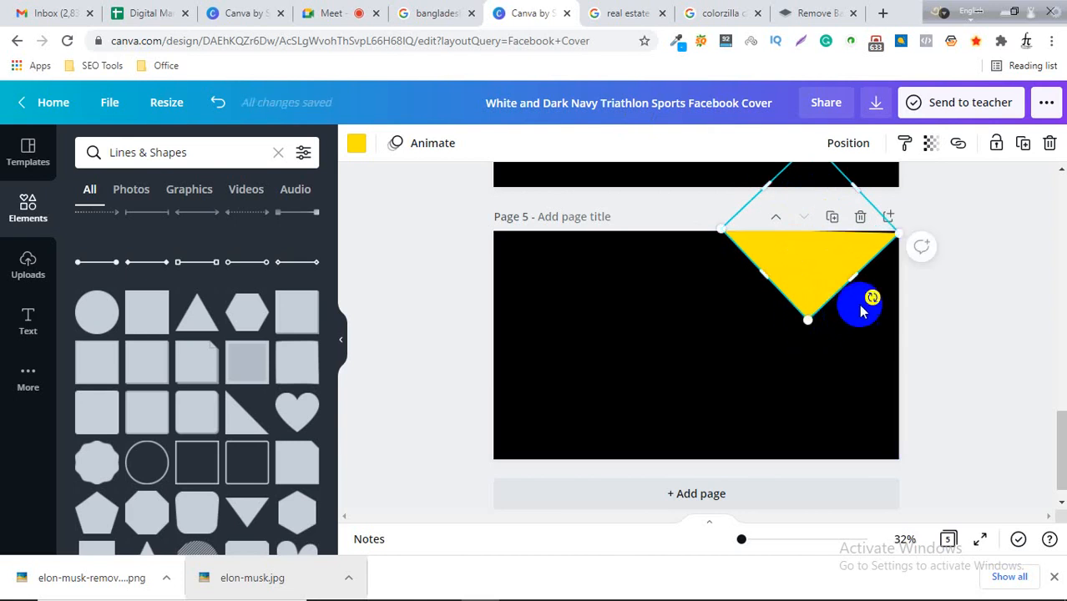
left_click_drag(873, 294, 874, 293)
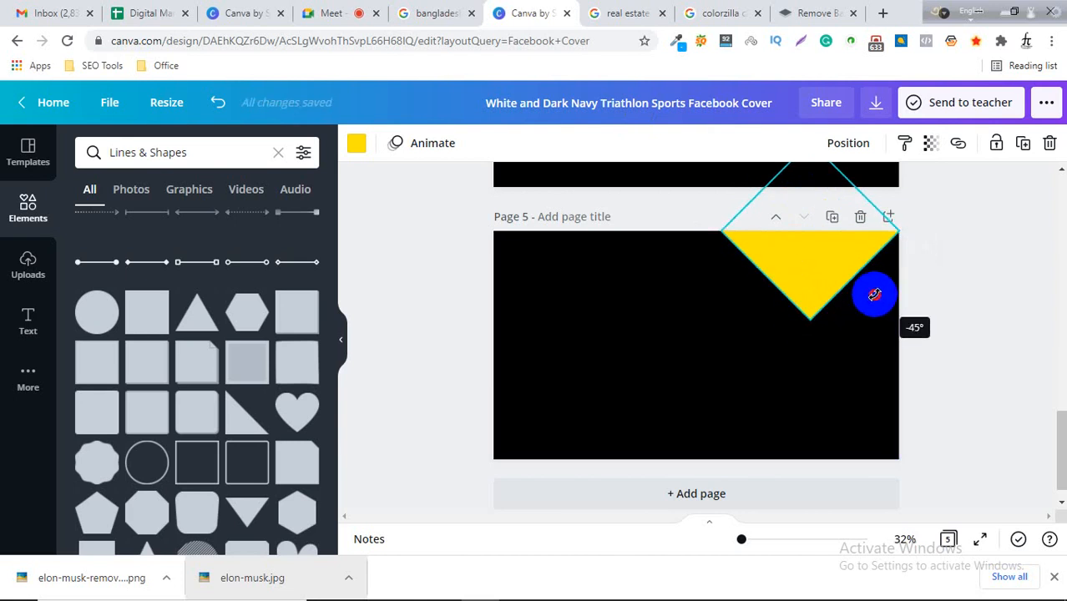
left_click_drag(732, 247, 671, 230)
left_click_drag(789, 277, 714, 250)
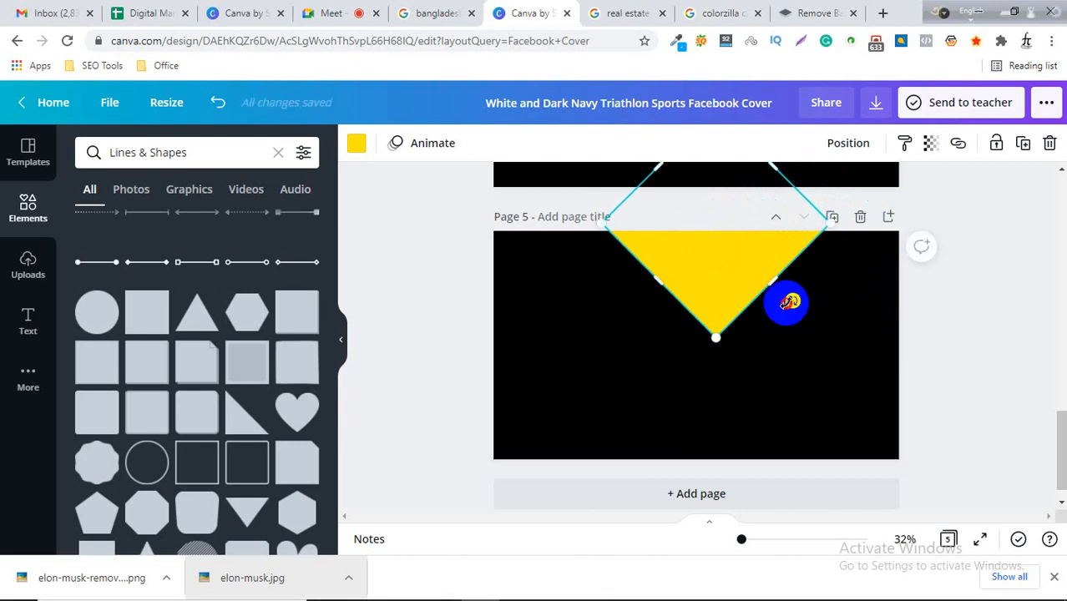
left_click_drag(789, 302, 773, 309)
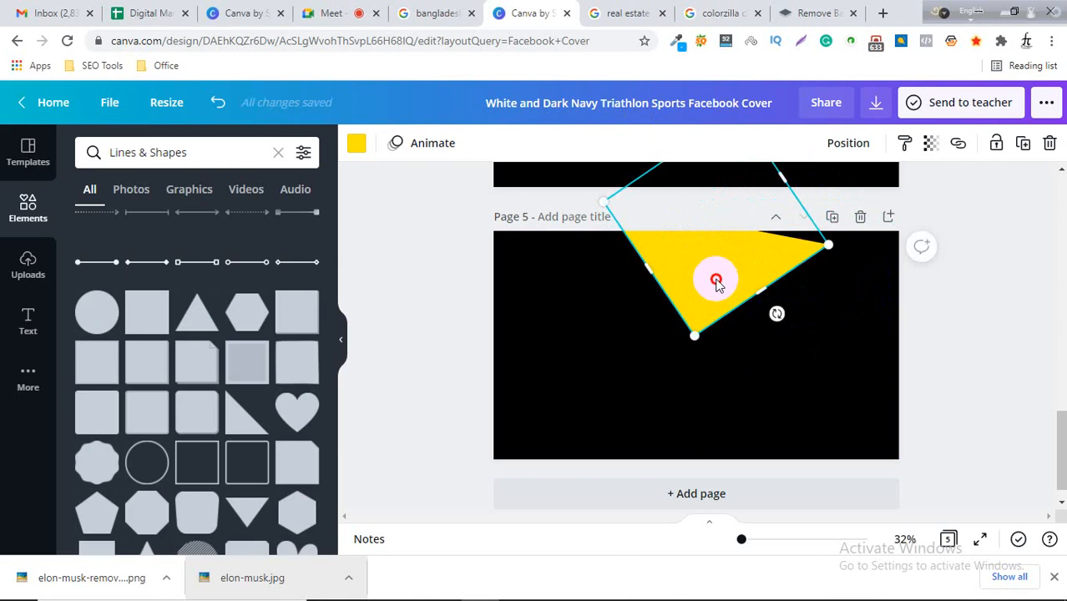
Enlarge the yellow triangle and fit it against the top-right edge of Page 5.
left_click_drag(709, 281, 778, 267)
left_click_drag(762, 314, 685, 370)
left_click_drag(787, 295, 776, 259)
left_click(852, 329)
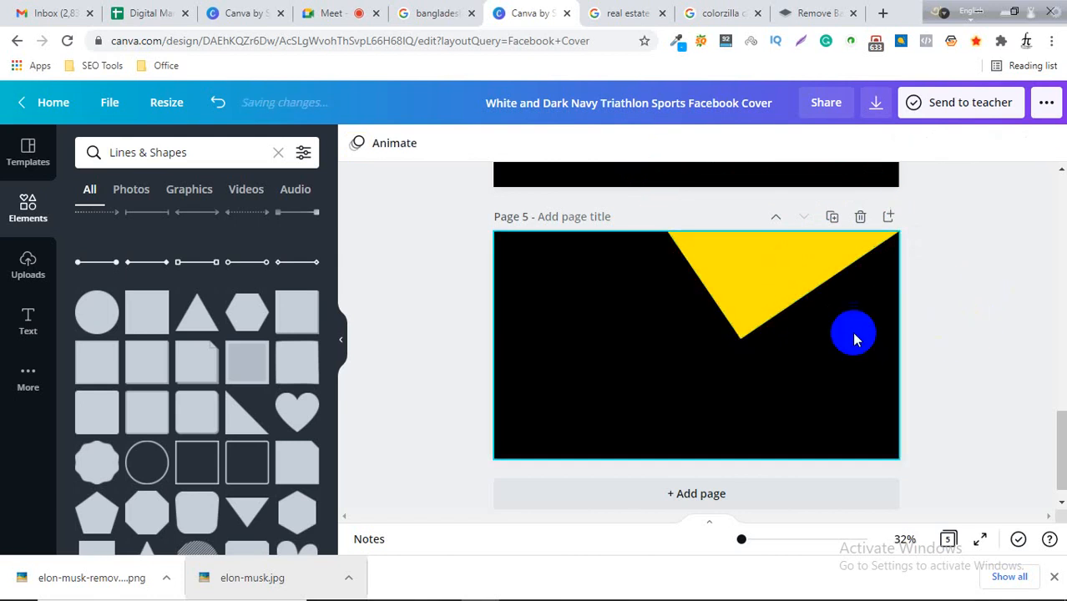
Examine the real estate Facebook cover reference and other cover examples in the image search results.
left_click(623, 13)
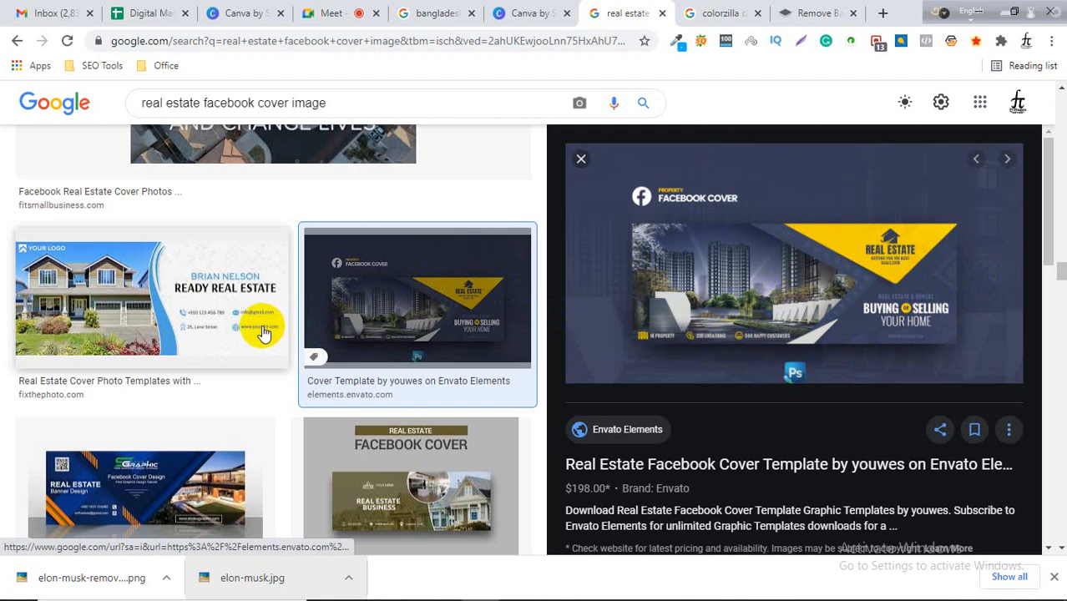
scroll(116, 301, "up", 3)
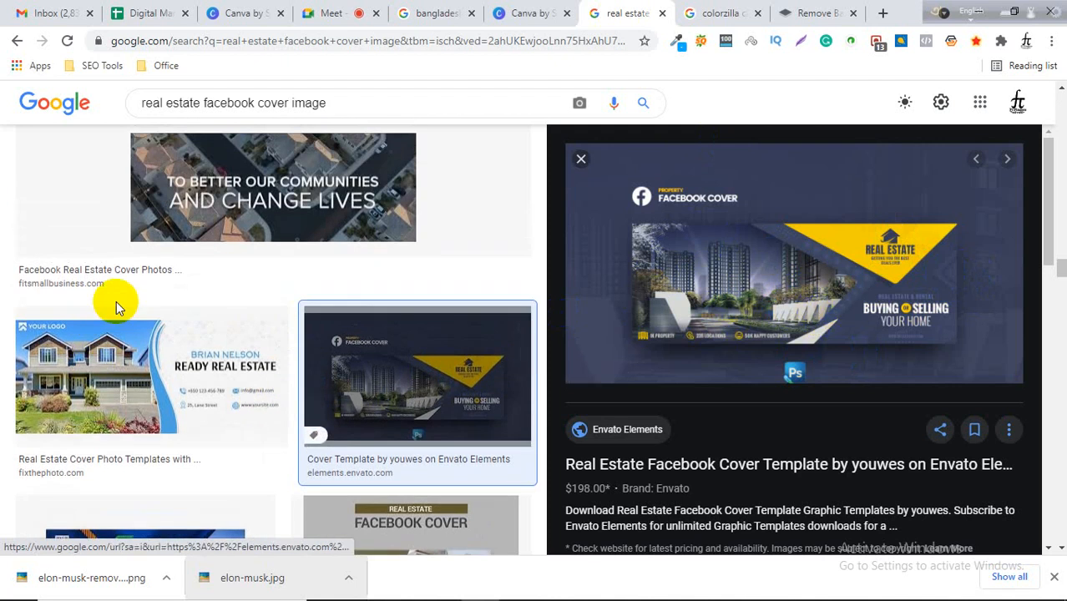
scroll(152, 321, "down", 5)
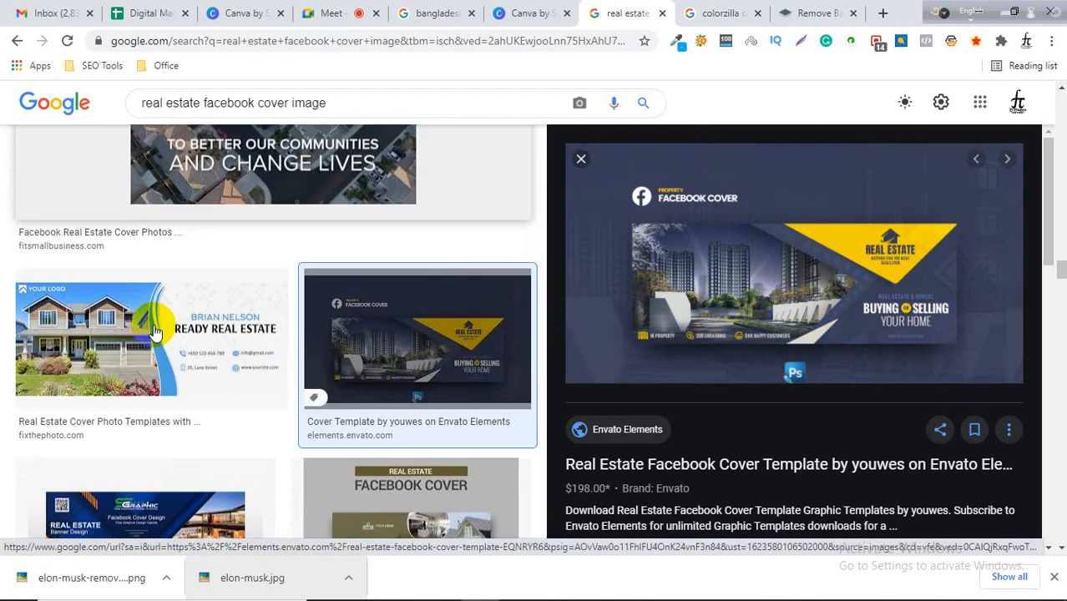
scroll(371, 364, "down", 7)
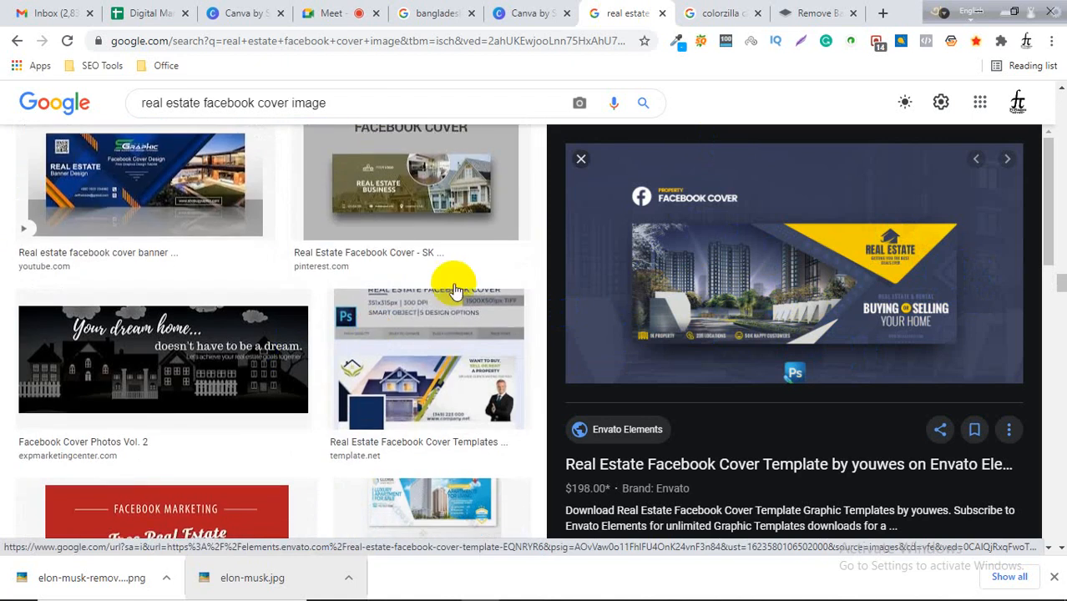
scroll(380, 333, "down", 8)
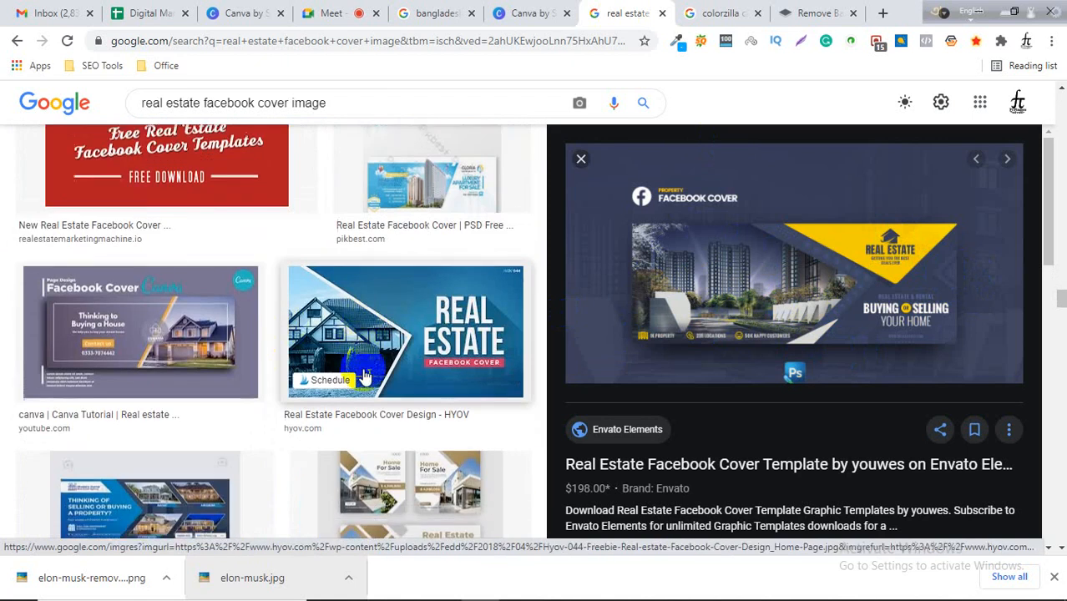
scroll(435, 338, "down", 3)
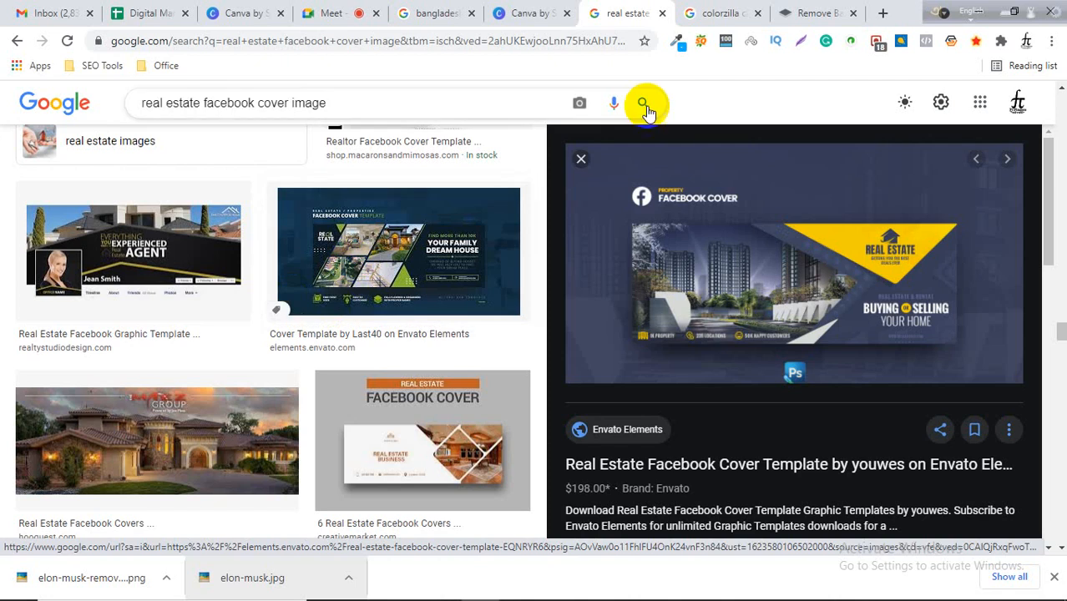
Return to the Canva design and leave the editor for the Canva home page.
left_click(524, 12)
scroll(731, 325, "down", 1)
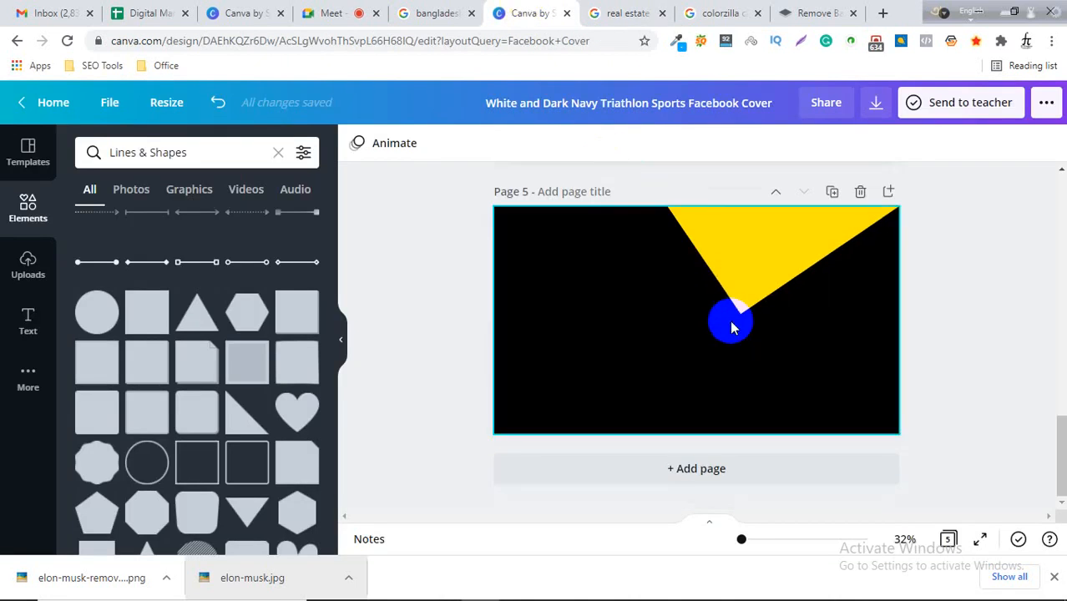
scroll(731, 326, "up", 6)
scroll(731, 326, "up", 7)
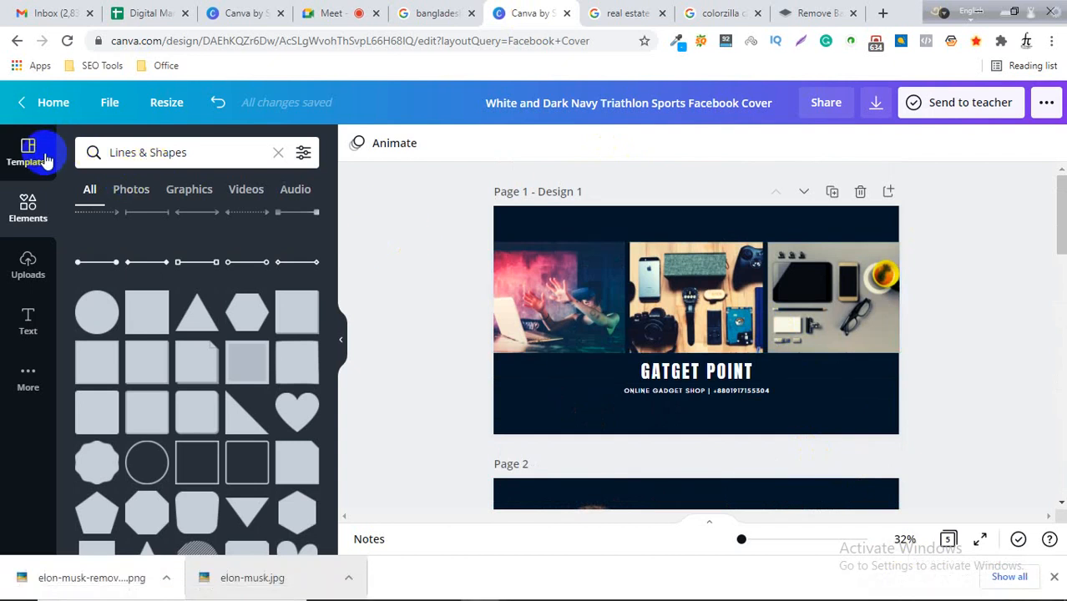
left_click(26, 108)
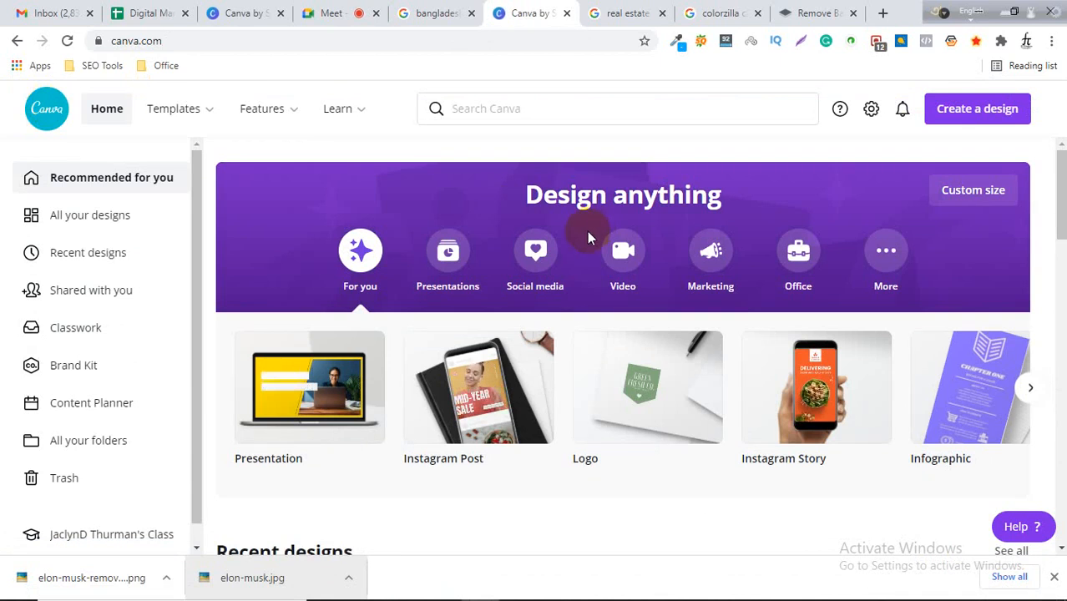
Open the Computer Logo templates from a logo search and go back to the home page.
mouse_move(265, 110)
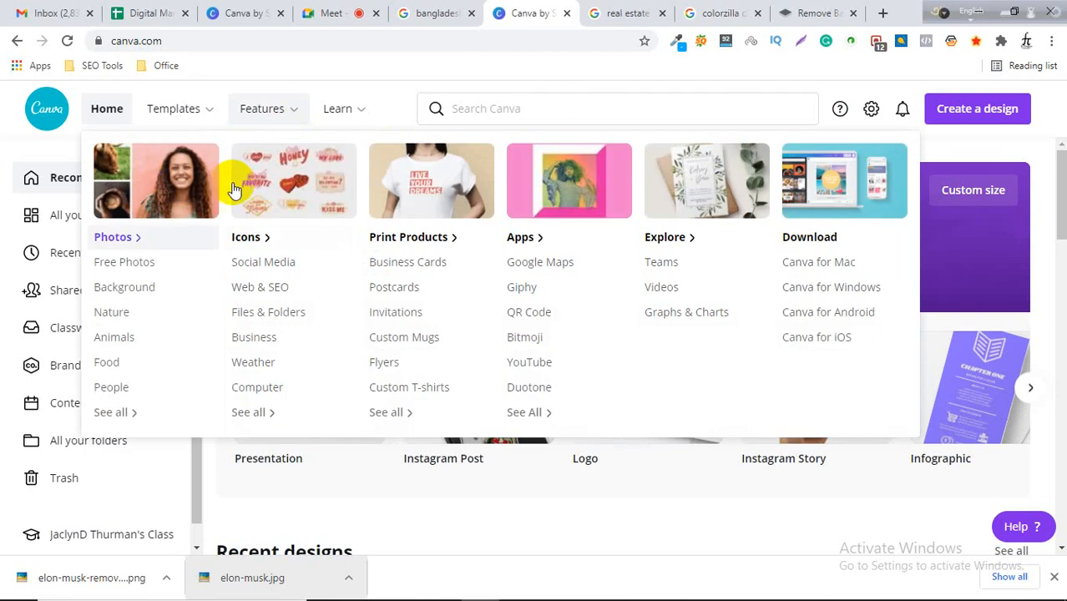
left_click(491, 106)
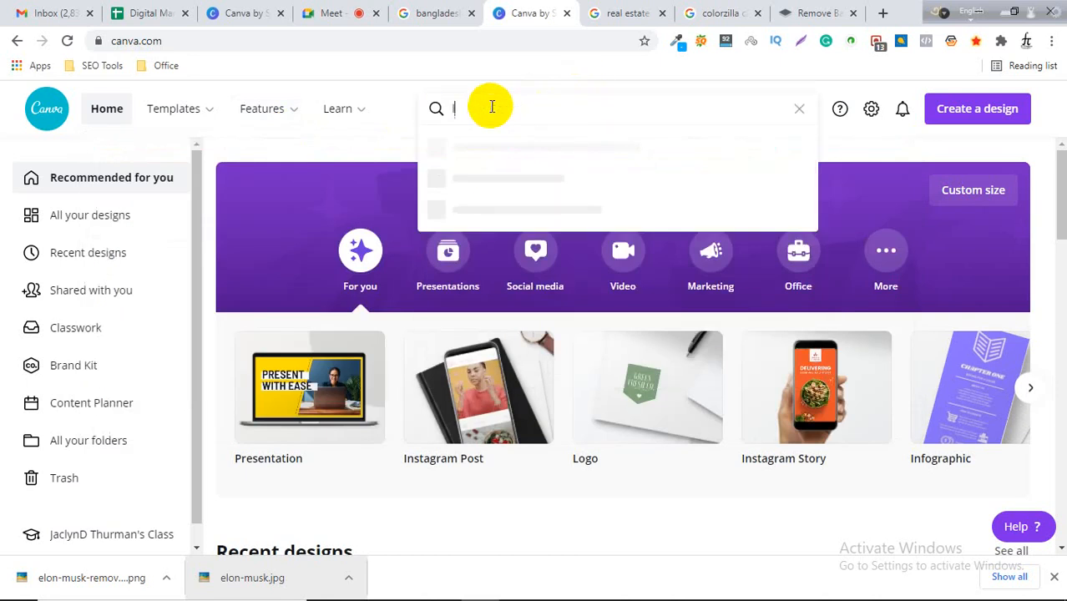
type("logo")
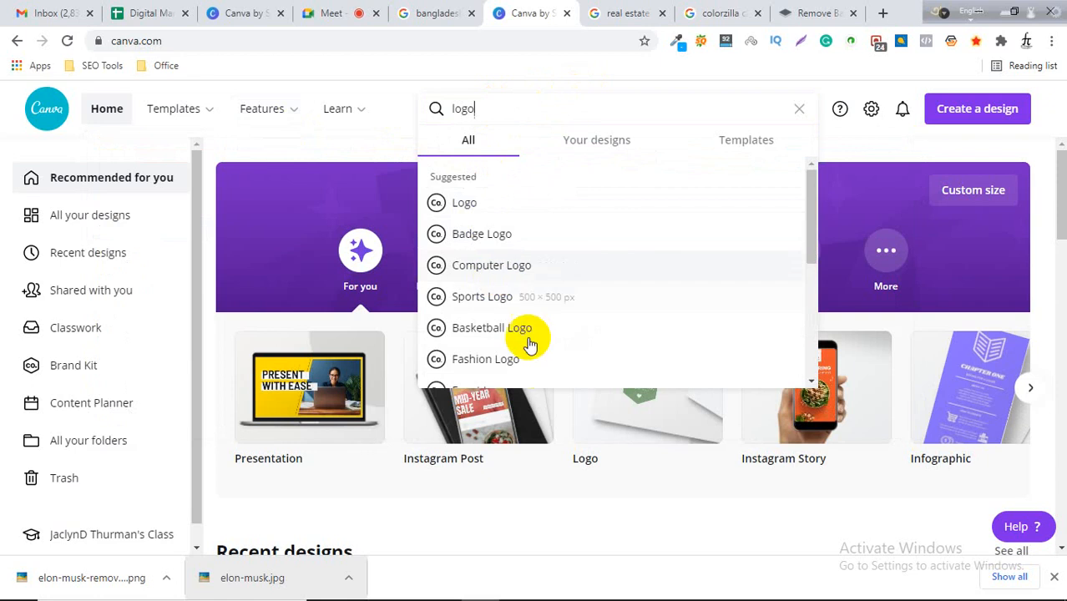
scroll(535, 351, "down", 5)
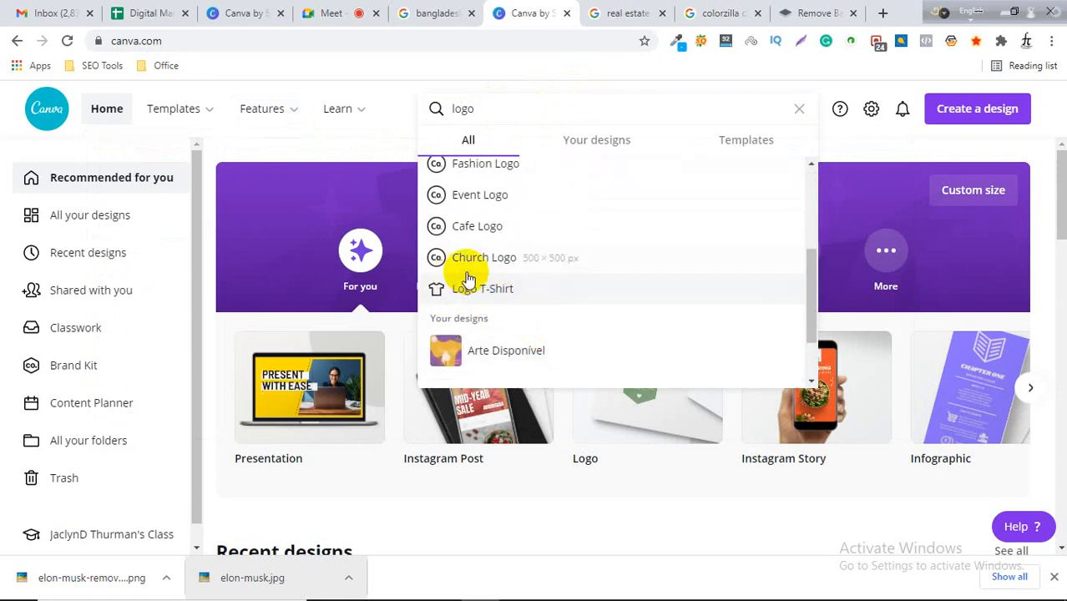
scroll(509, 241, "up", 1)
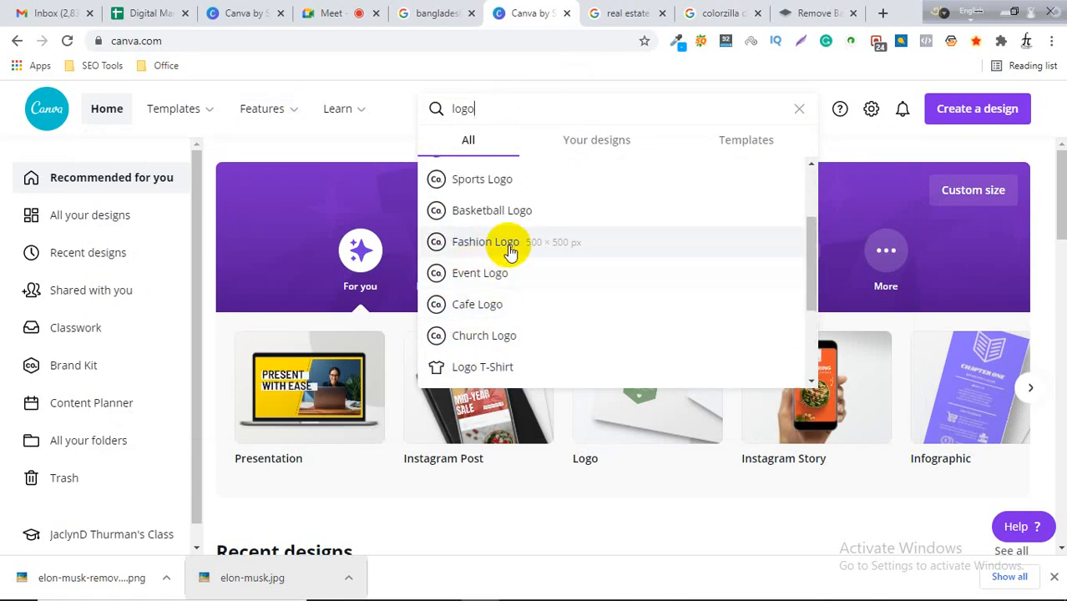
scroll(509, 246, "up", 1)
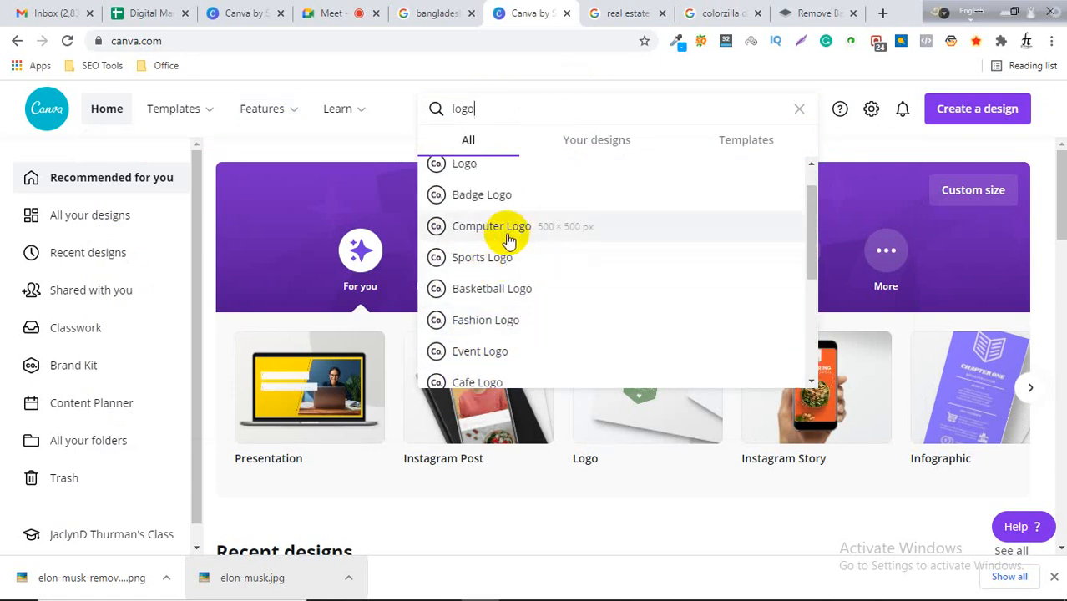
scroll(488, 208, "up", 1)
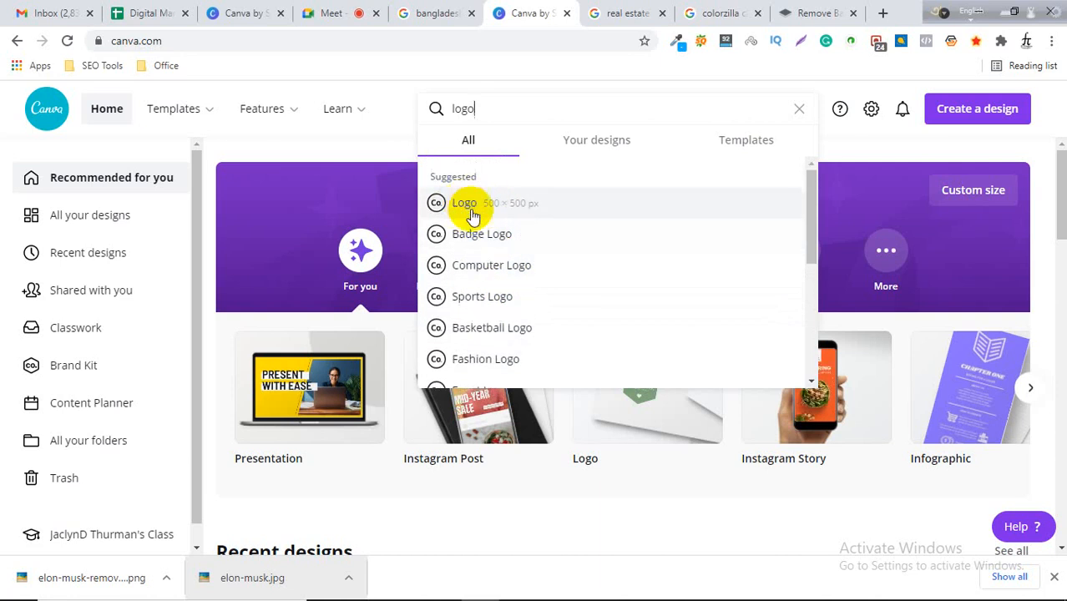
left_click(500, 273)
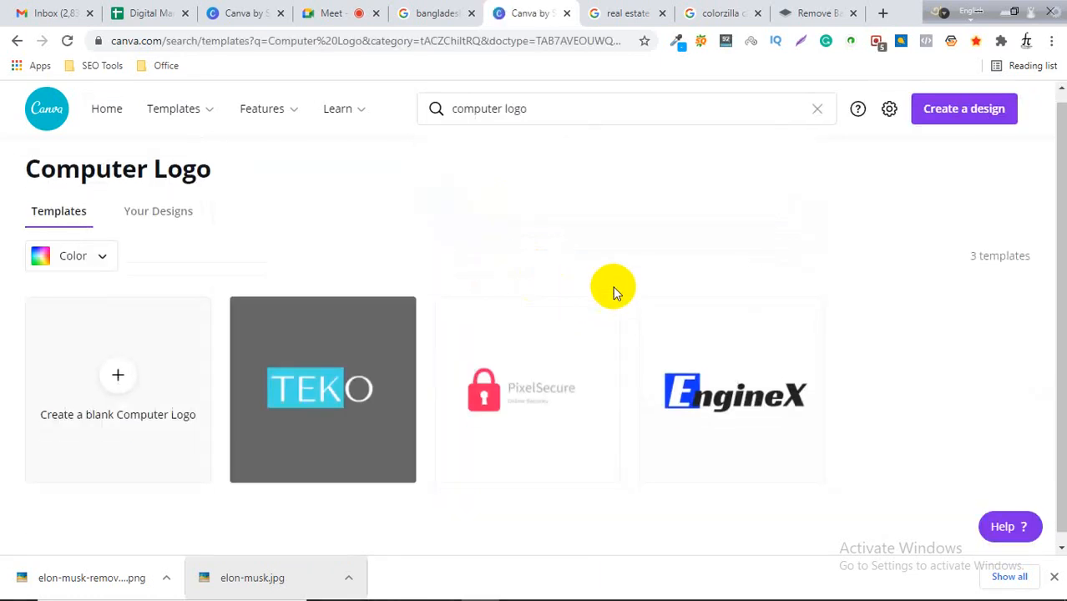
scroll(612, 288, "down", 1)
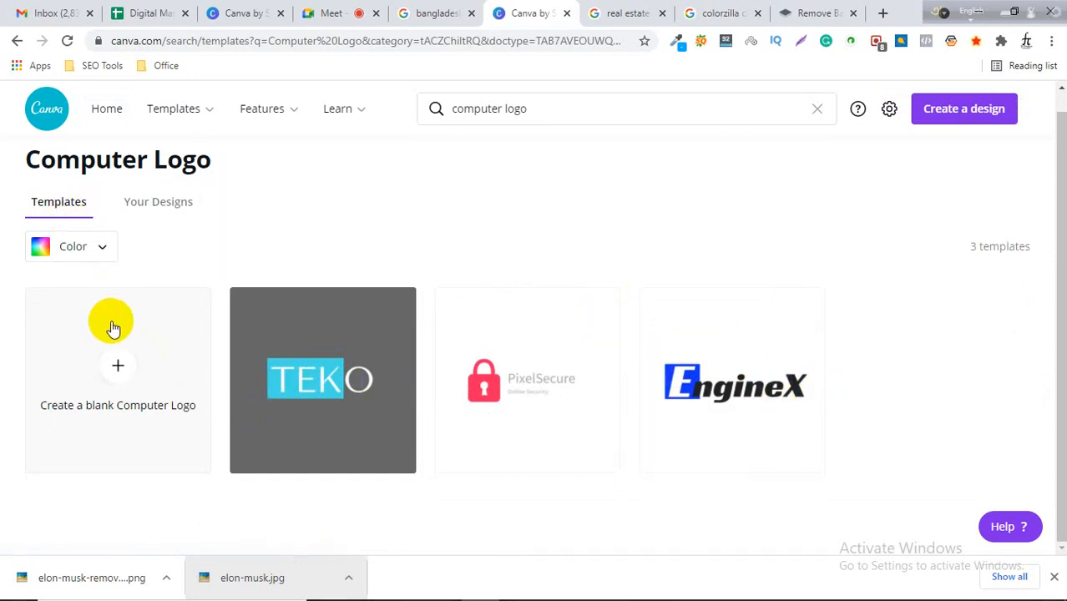
left_click(16, 42)
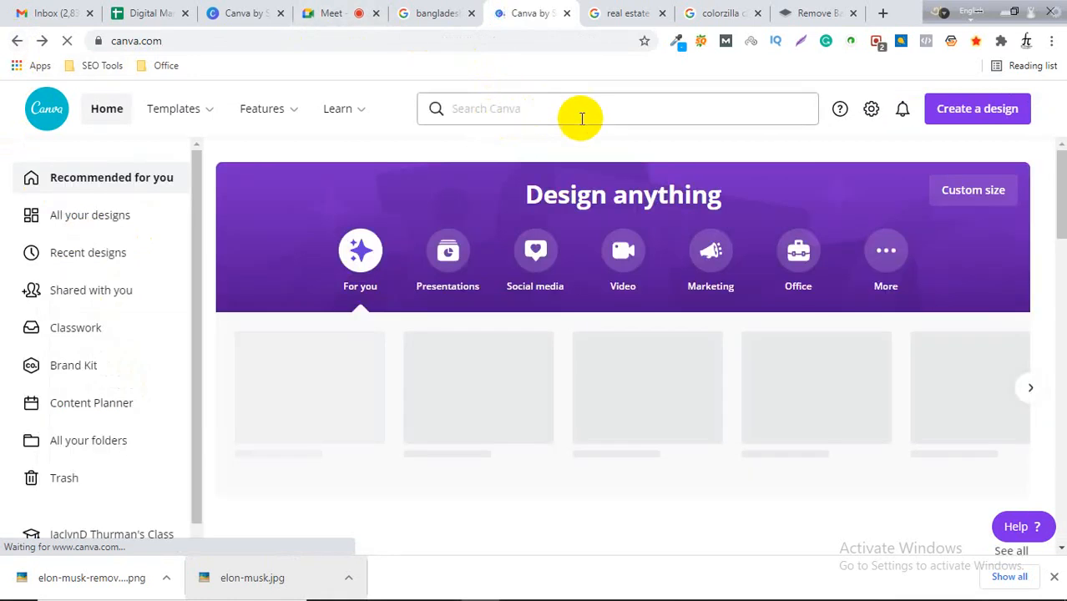
Search Canva for logo and open the Logo template results.
left_click(581, 117)
type("logo")
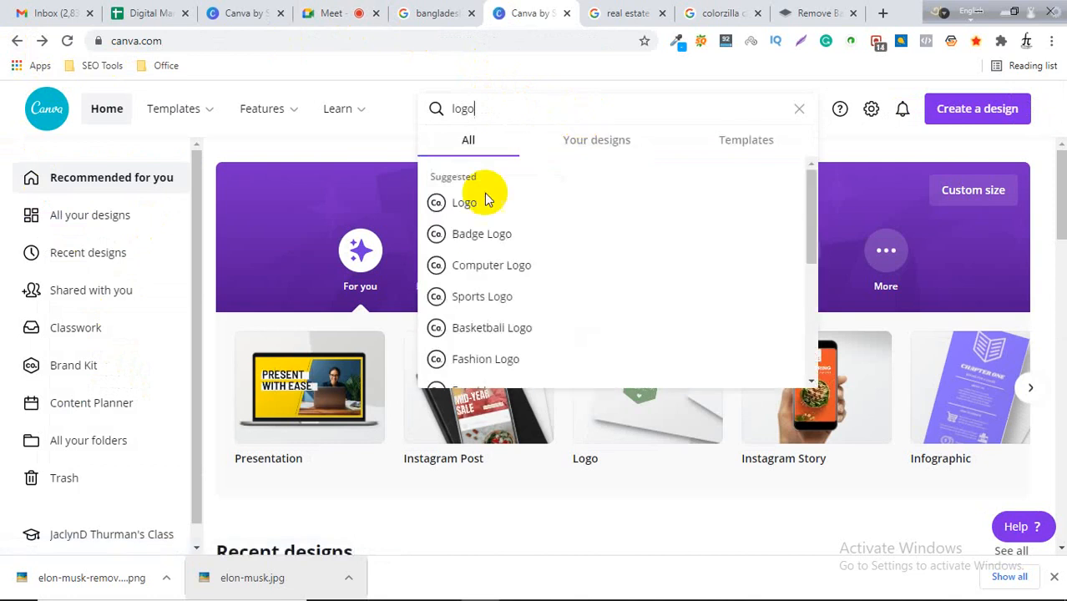
left_click(473, 210)
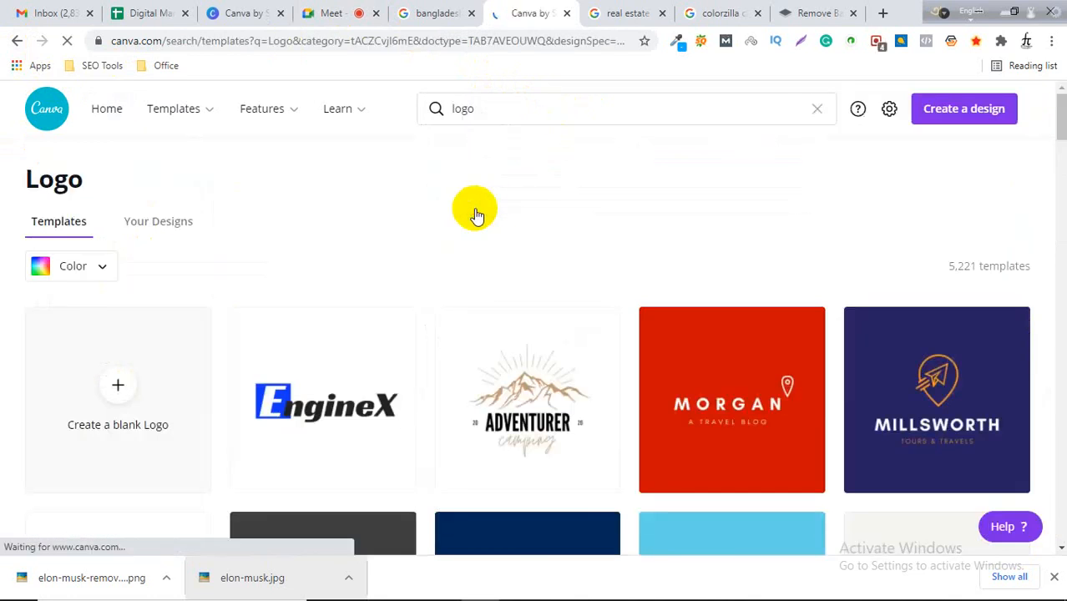
Scroll through the Logo template results to compare the available logo designs.
scroll(612, 144, "down", 3)
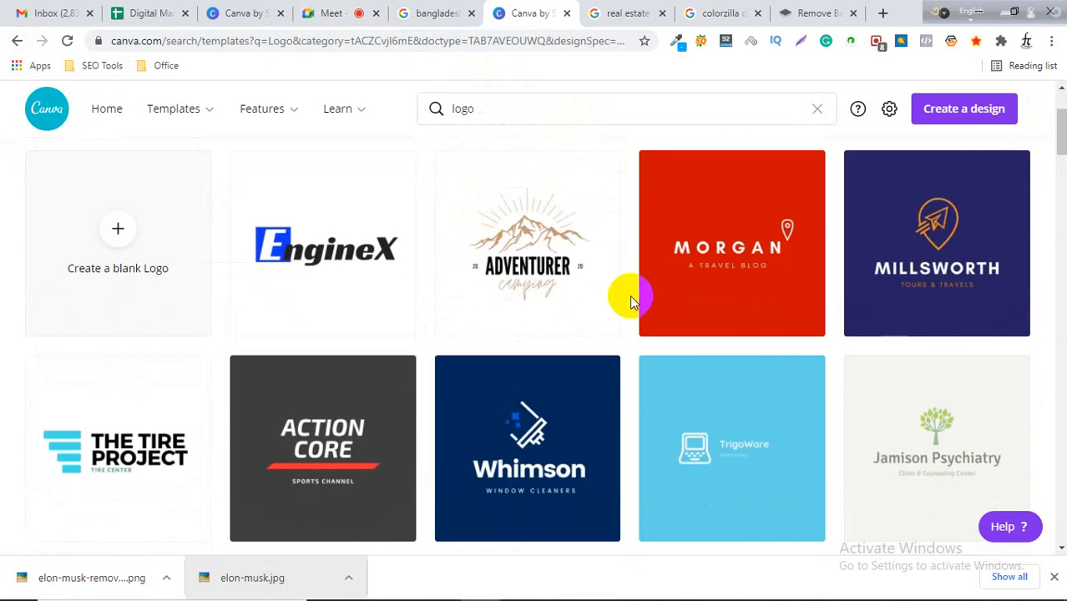
scroll(635, 292, "down", 8)
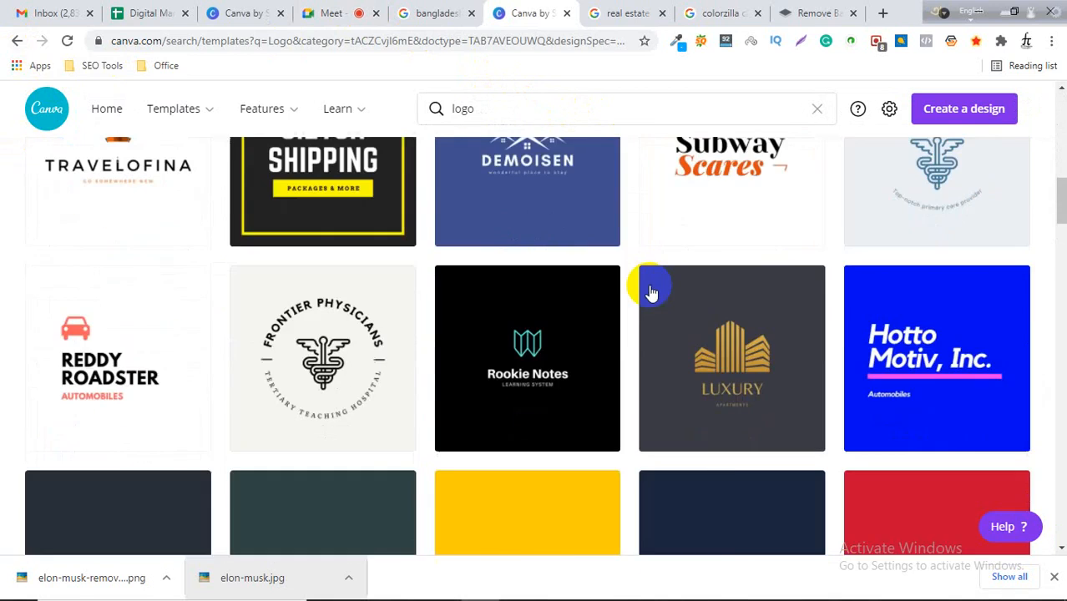
scroll(651, 292, "down", 6)
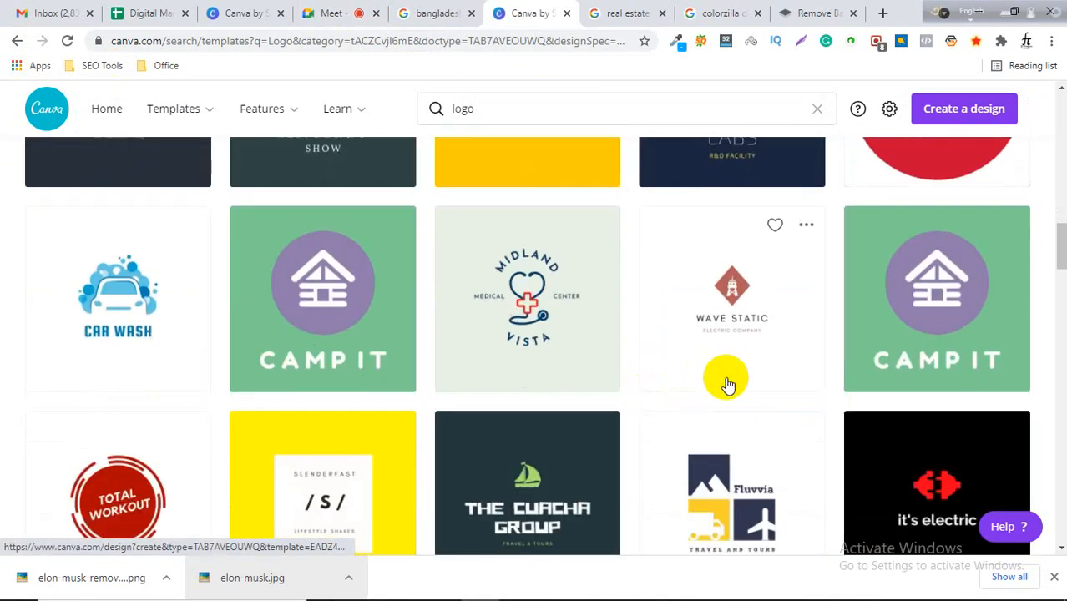
scroll(728, 386, "down", 9)
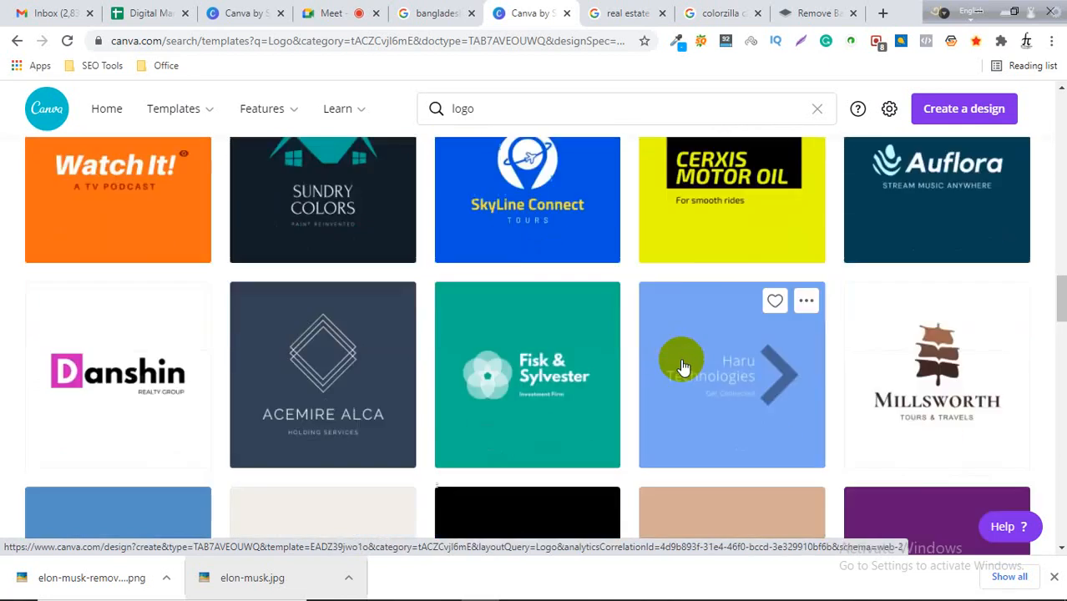
scroll(683, 370, "down", 4)
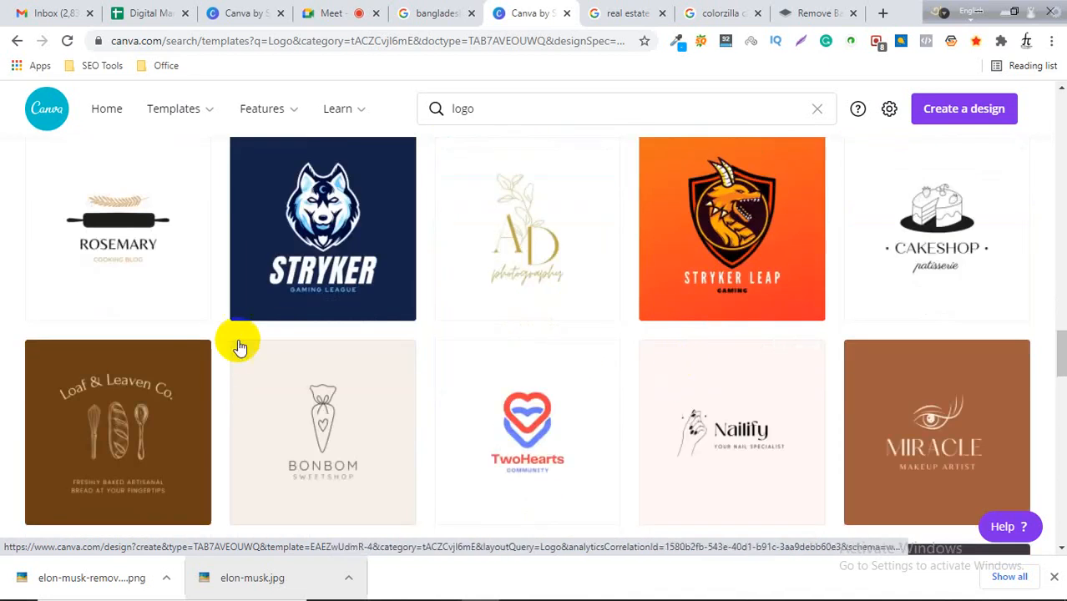
scroll(226, 350, "down", 2)
scroll(310, 352, "down", 7)
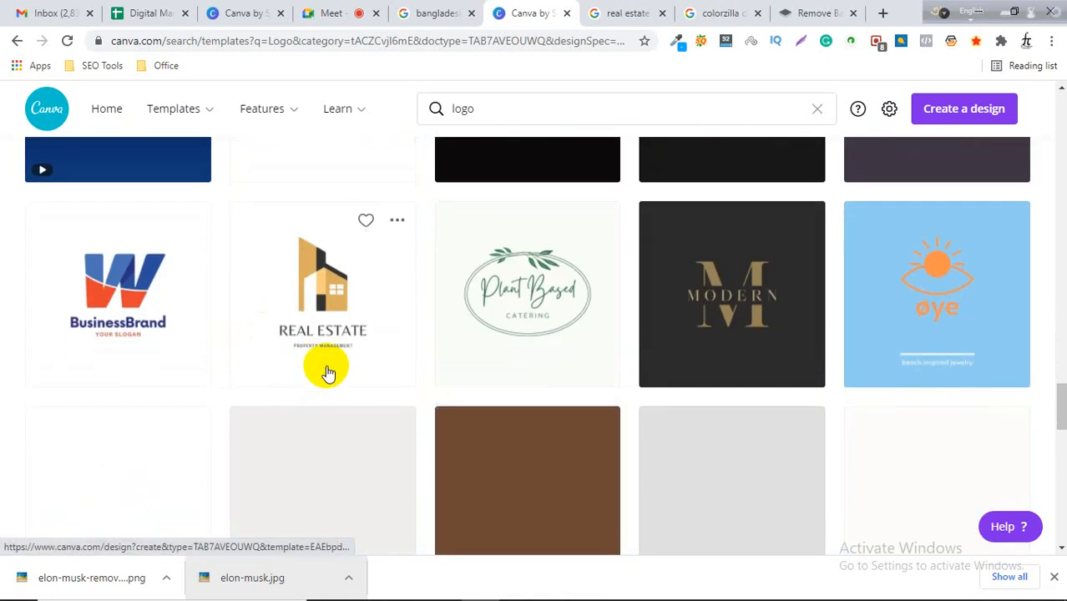
scroll(338, 367, "up", 2)
scroll(486, 315, "down", 1)
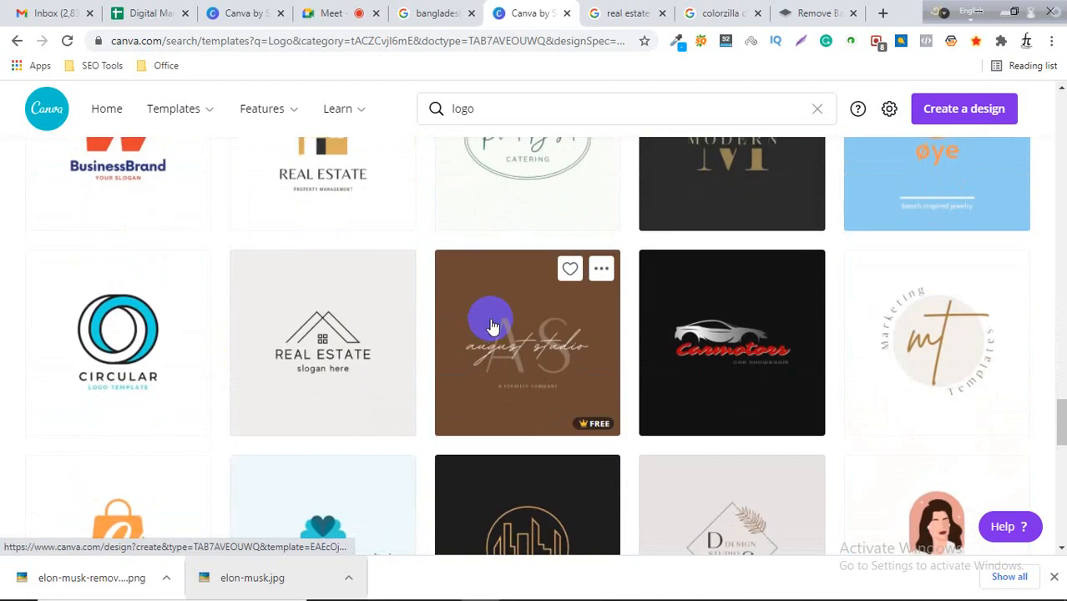
scroll(426, 341, "up", 1)
scroll(534, 305, "down", 6)
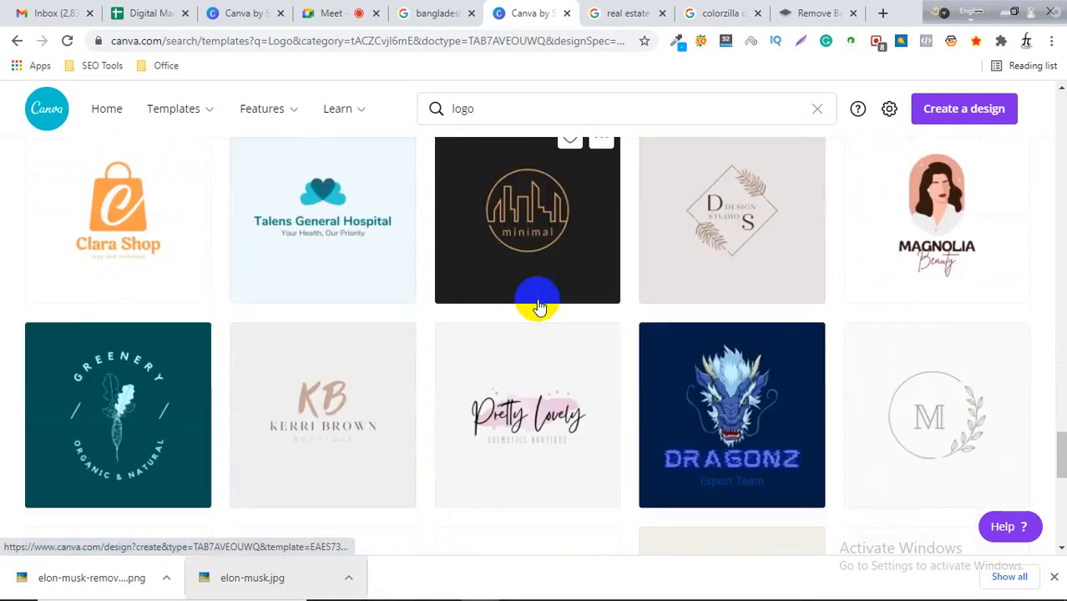
scroll(526, 324, "down", 4)
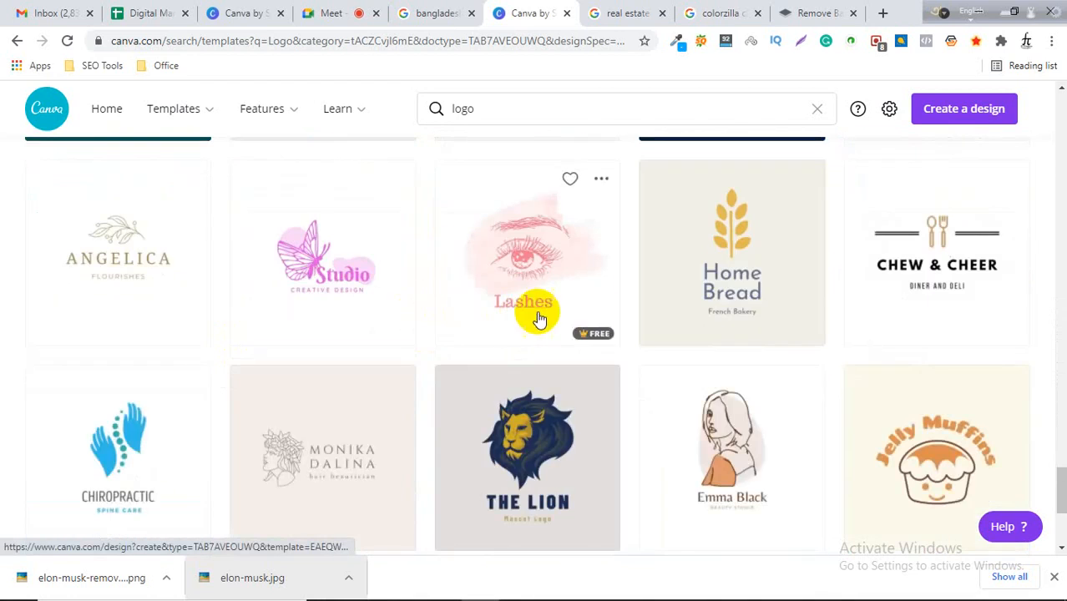
scroll(534, 316, "down", 2)
scroll(615, 326, "down", 3)
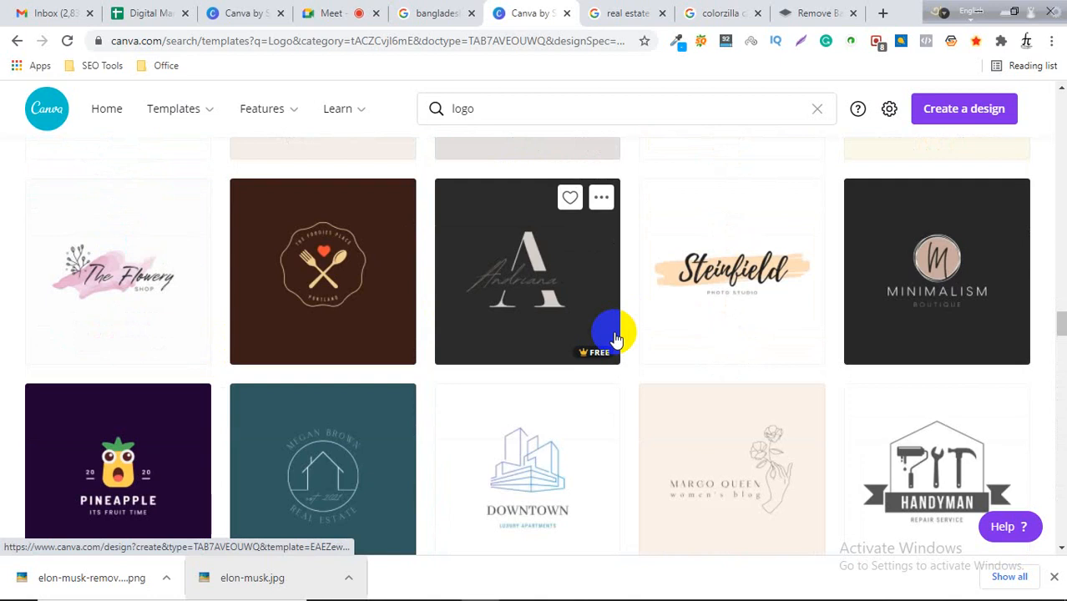
scroll(615, 334, "down", 3)
scroll(617, 335, "down", 3)
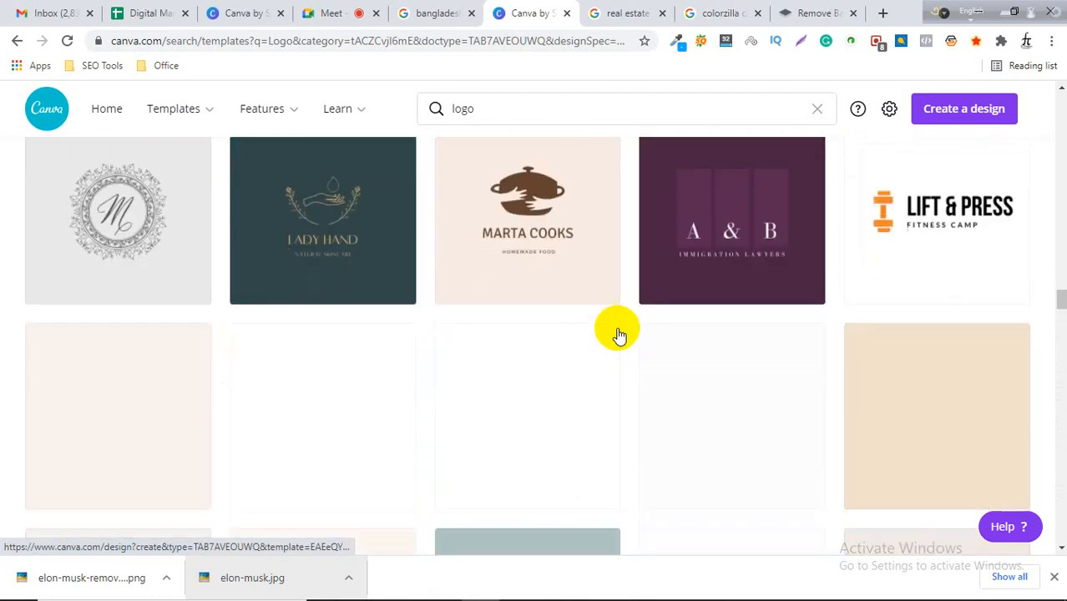
scroll(617, 334, "down", 4)
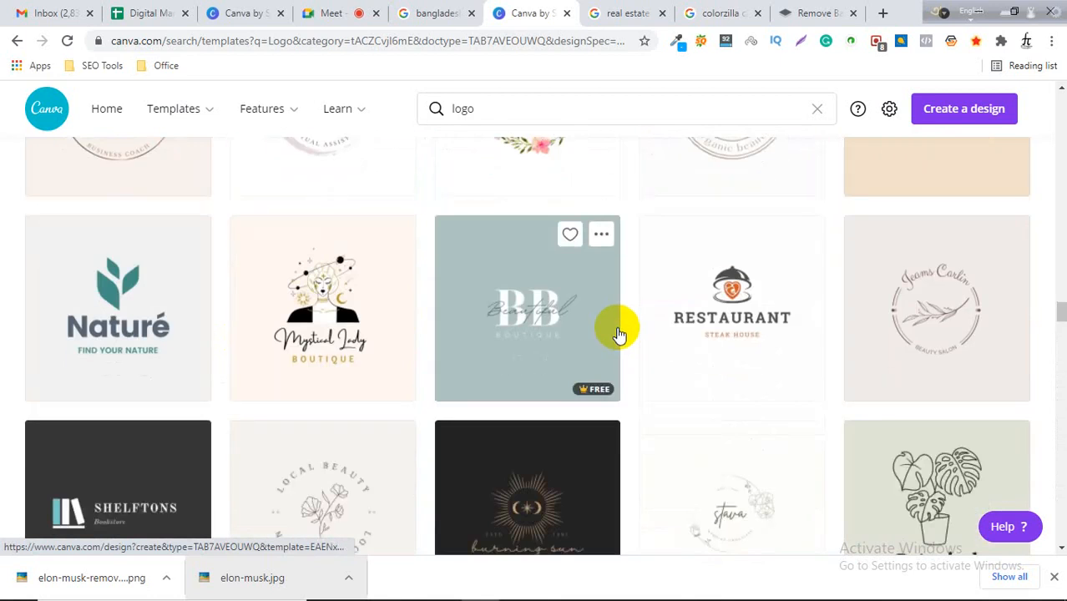
scroll(617, 335, "down", 4)
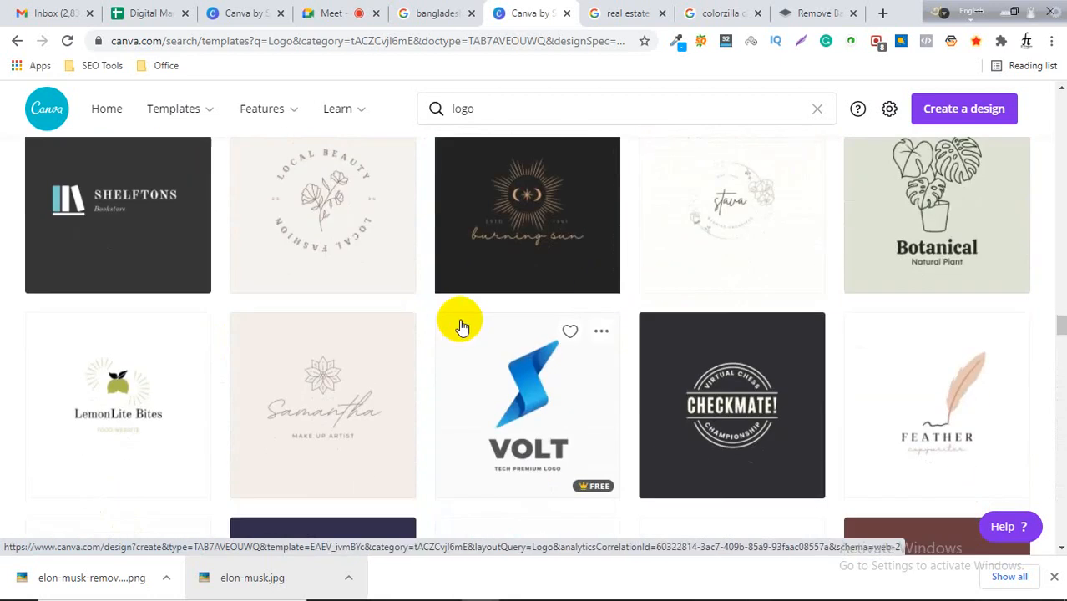
scroll(461, 325, "down", 5)
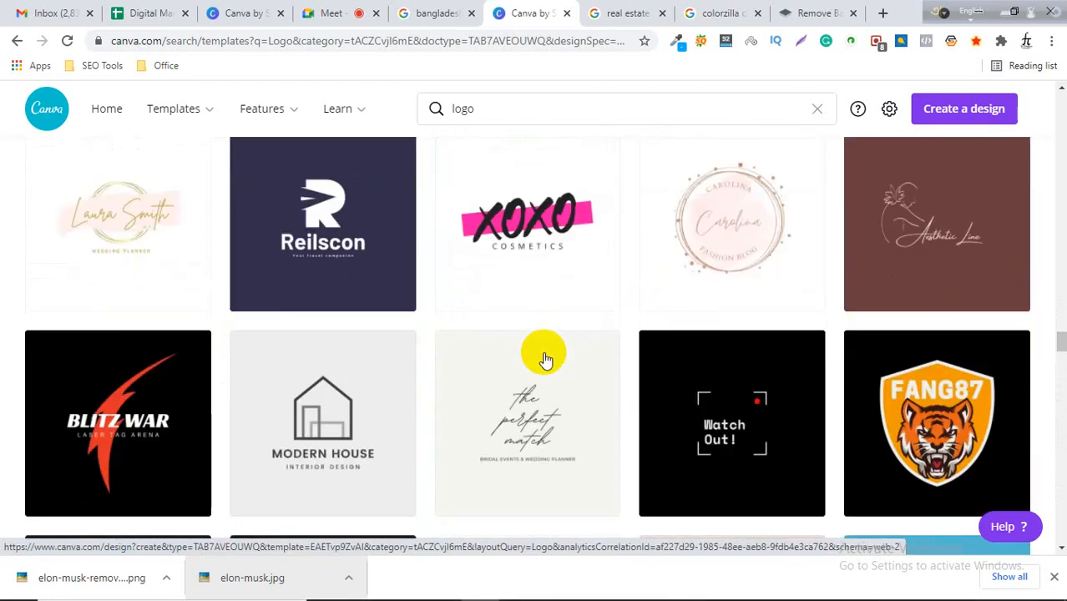
scroll(545, 359, "down", 2)
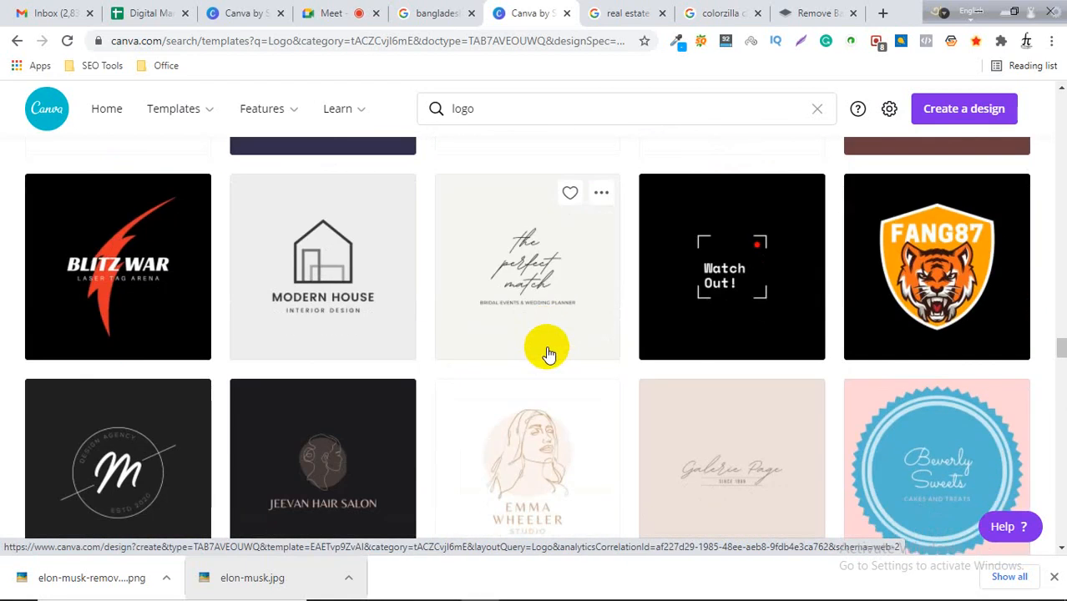
scroll(348, 351, "up", 8)
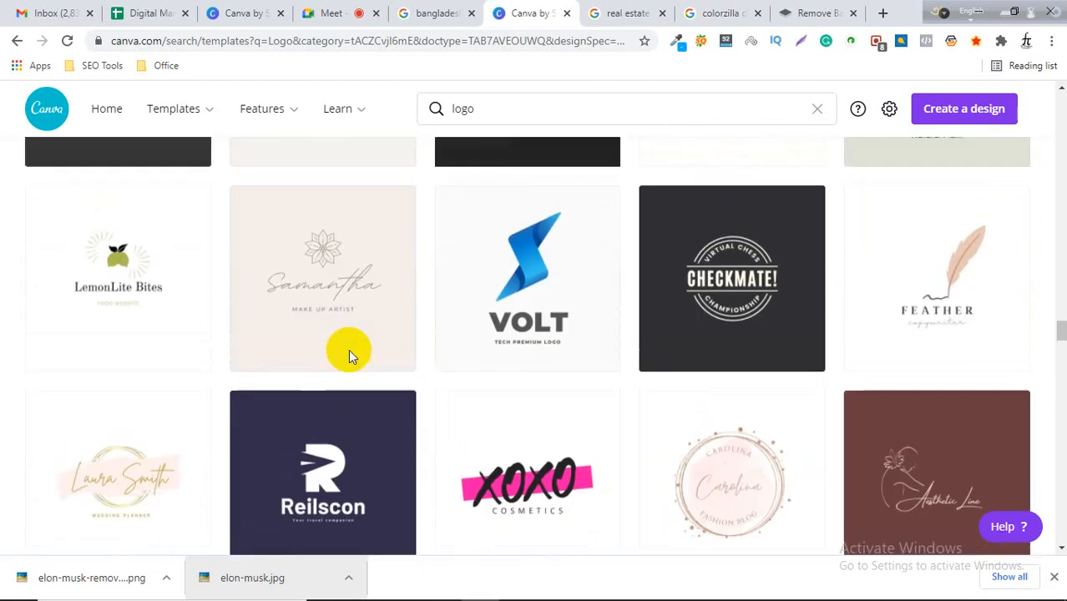
scroll(346, 355, "up", 3)
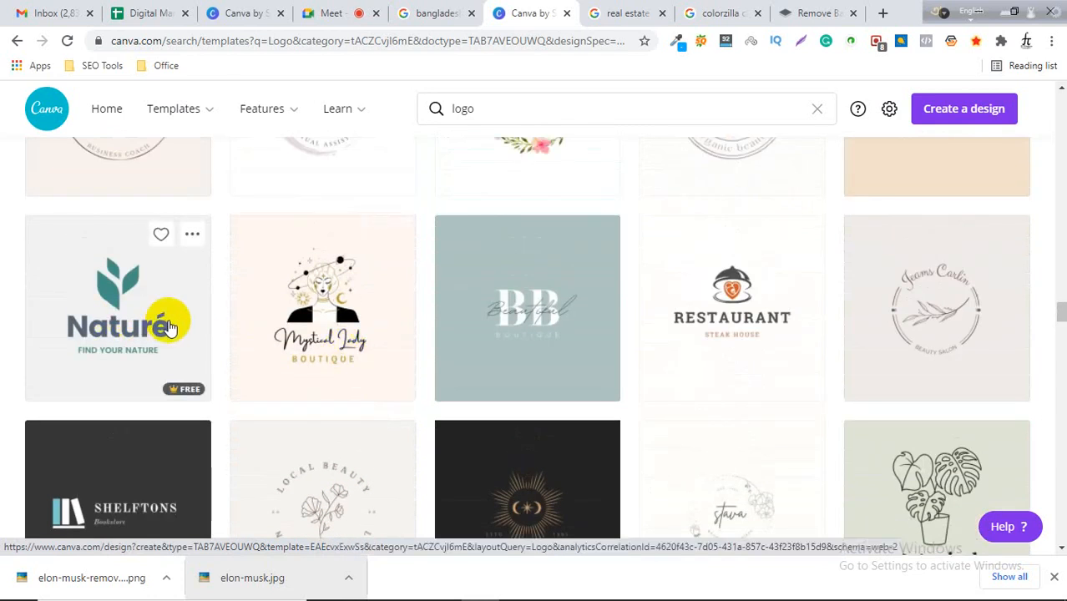
Open the Restaurant logo template and inspect its title, subtitle and icon, then browse the logo template categories.
left_click(755, 294)
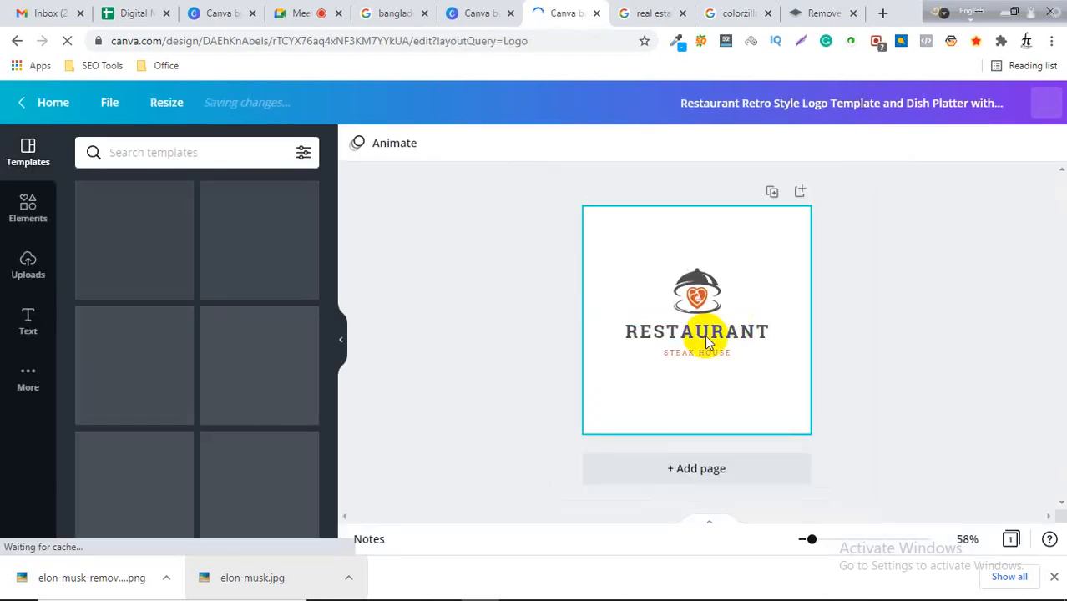
left_click(705, 336)
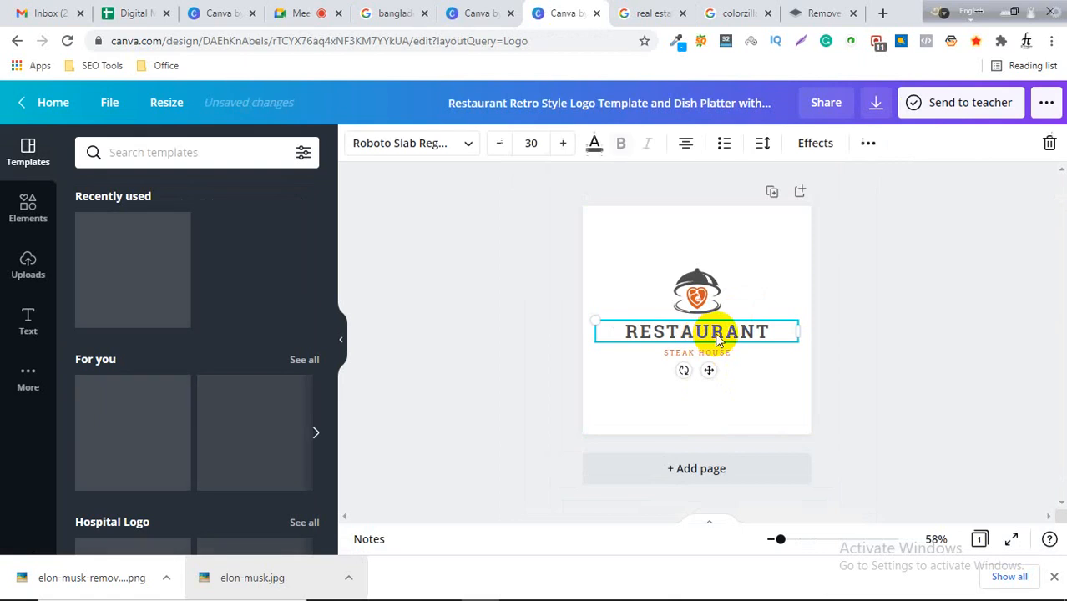
double_click(716, 333)
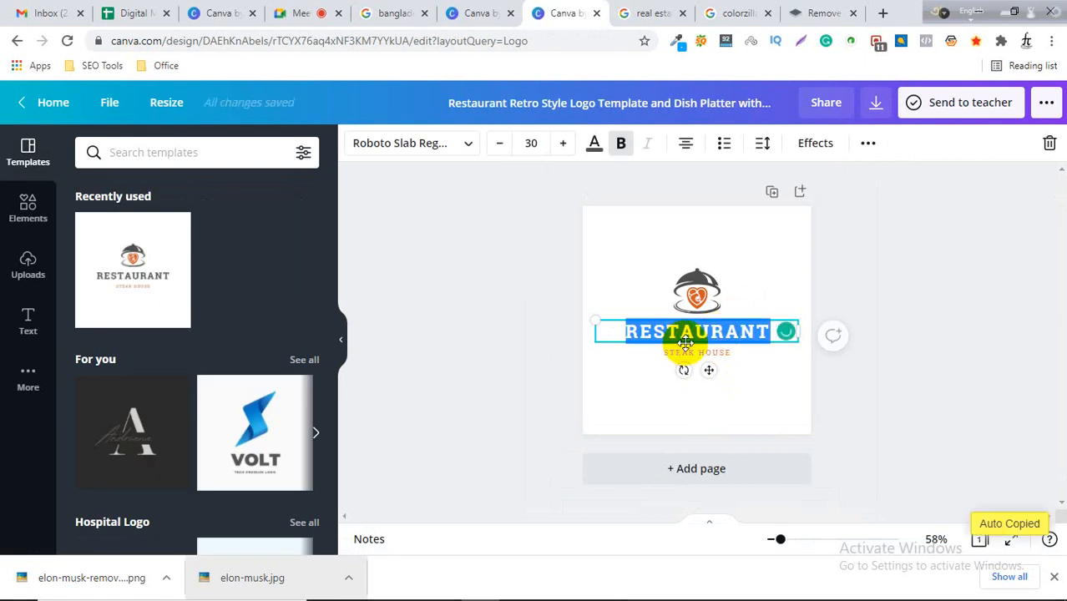
left_click(714, 355)
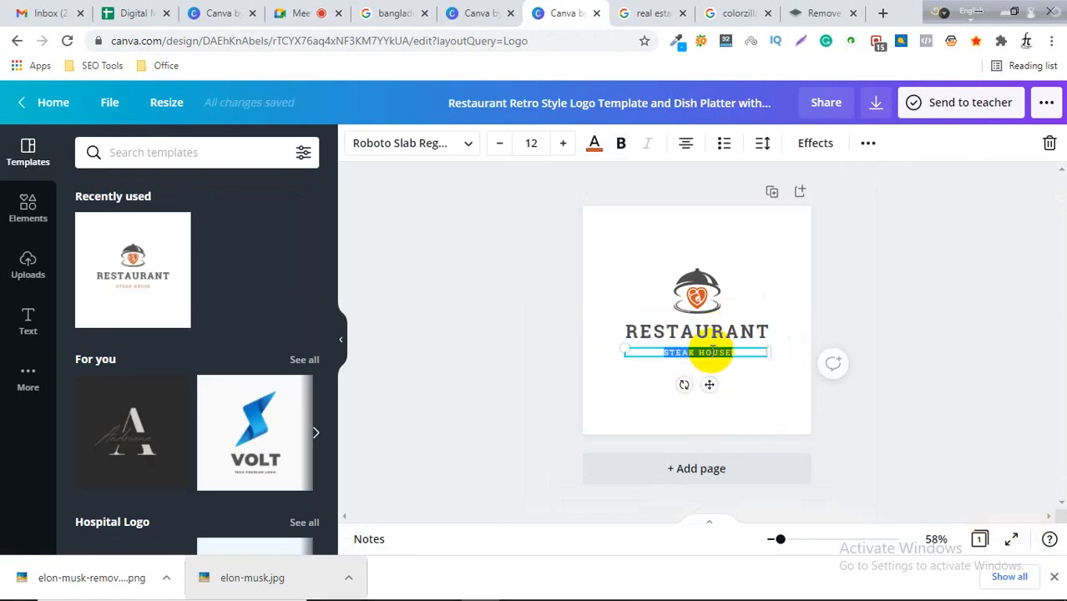
left_click(693, 286)
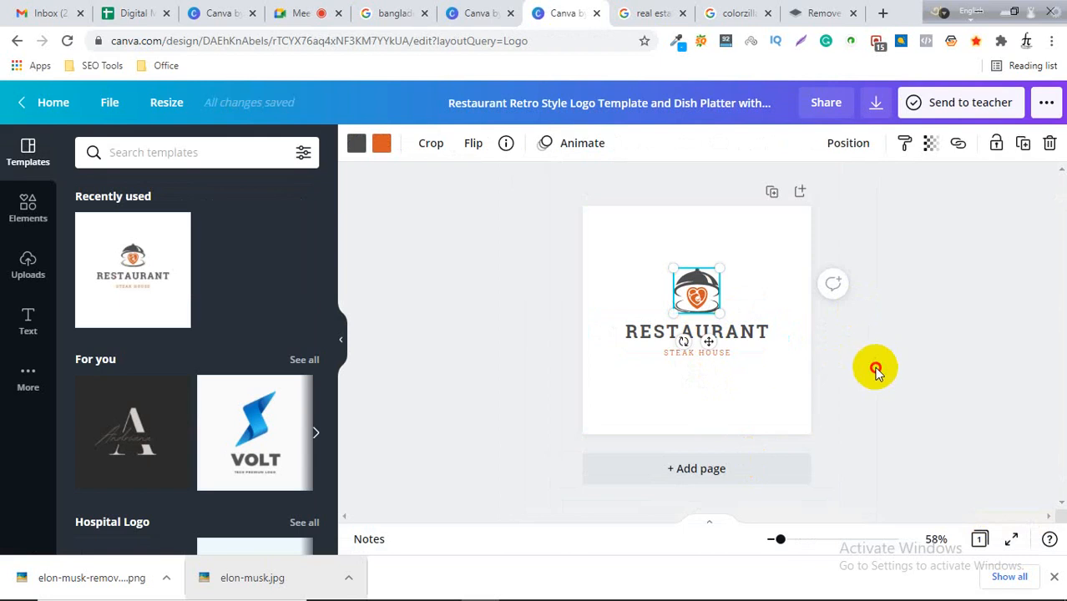
left_click(875, 371)
left_click(702, 296)
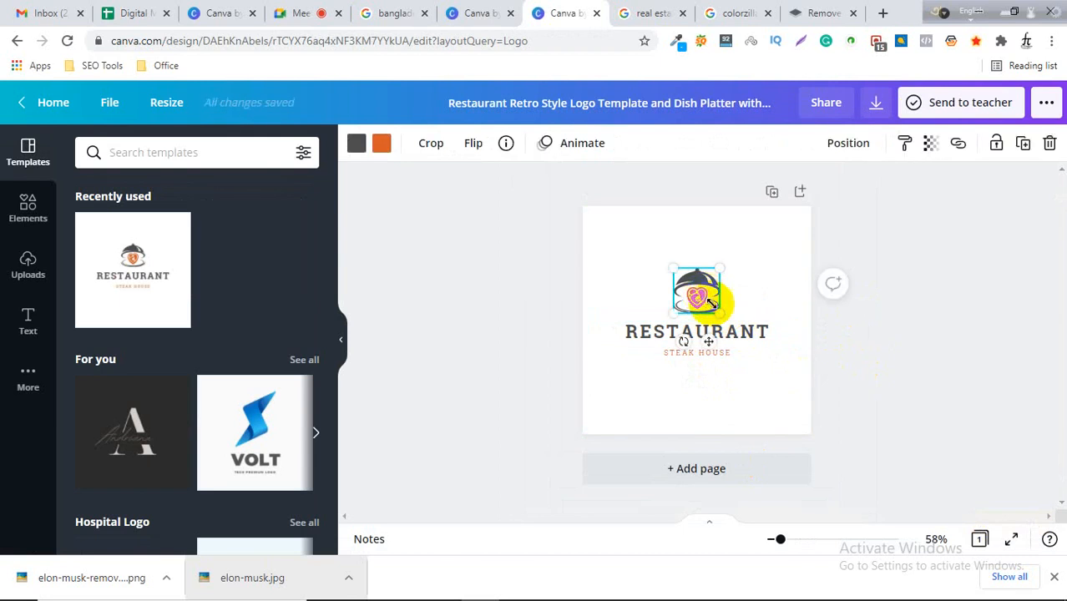
left_click(480, 274)
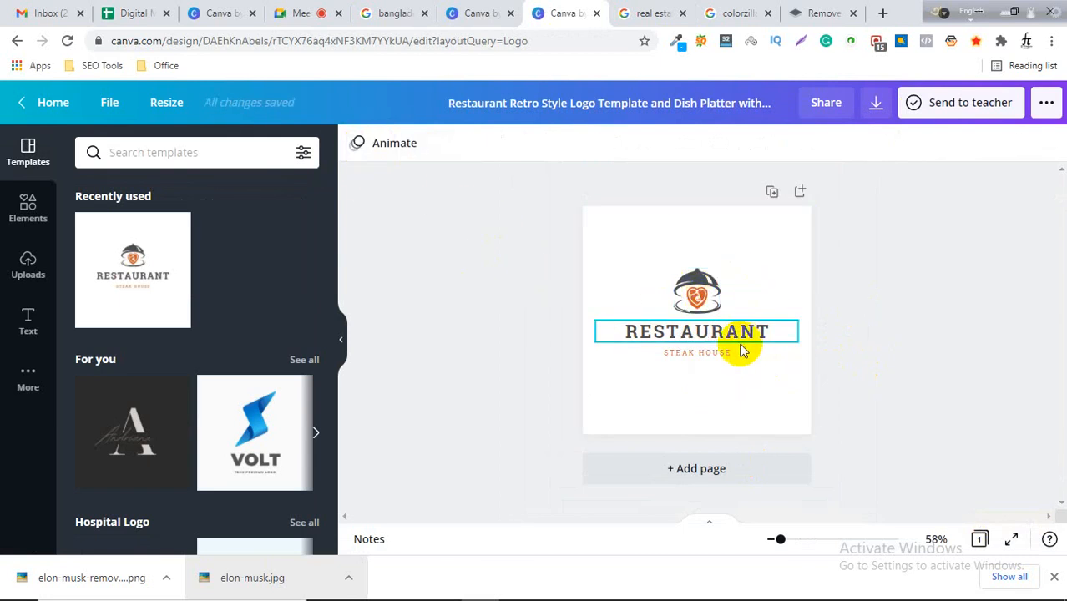
scroll(254, 400, "down", 2)
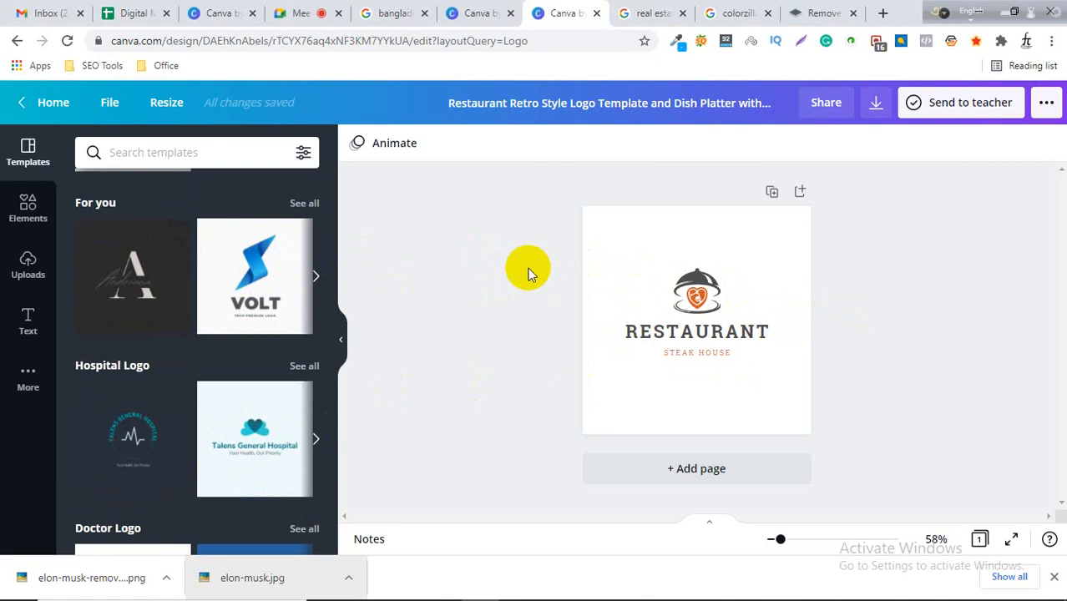
scroll(153, 368, "down", 2)
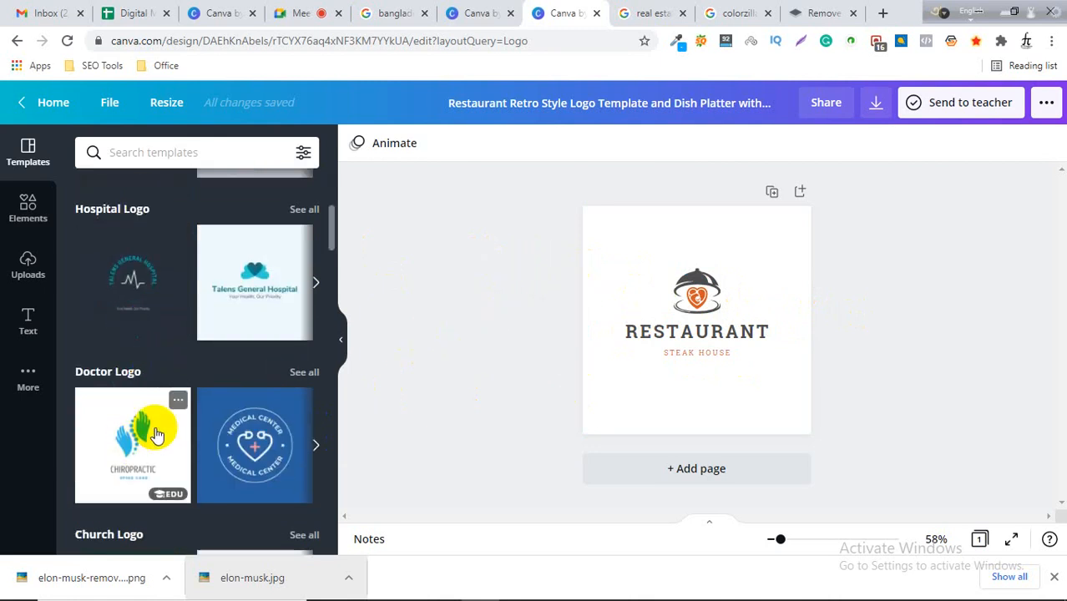
scroll(153, 430, "down", 2)
scroll(262, 418, "down", 2)
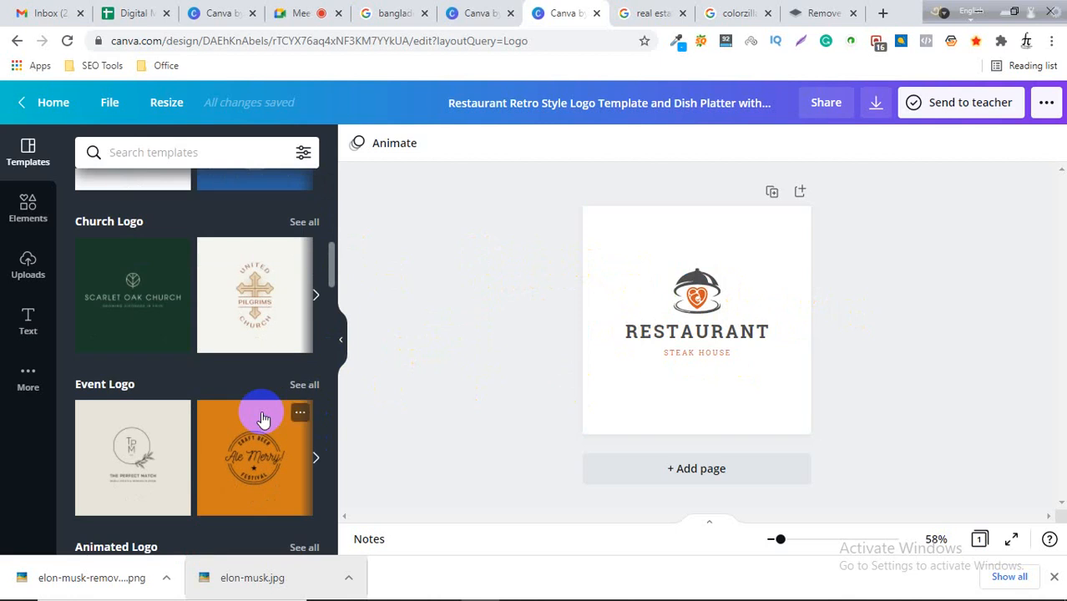
Switch among the open browser tabs and close the background remover tab.
left_click(719, 12)
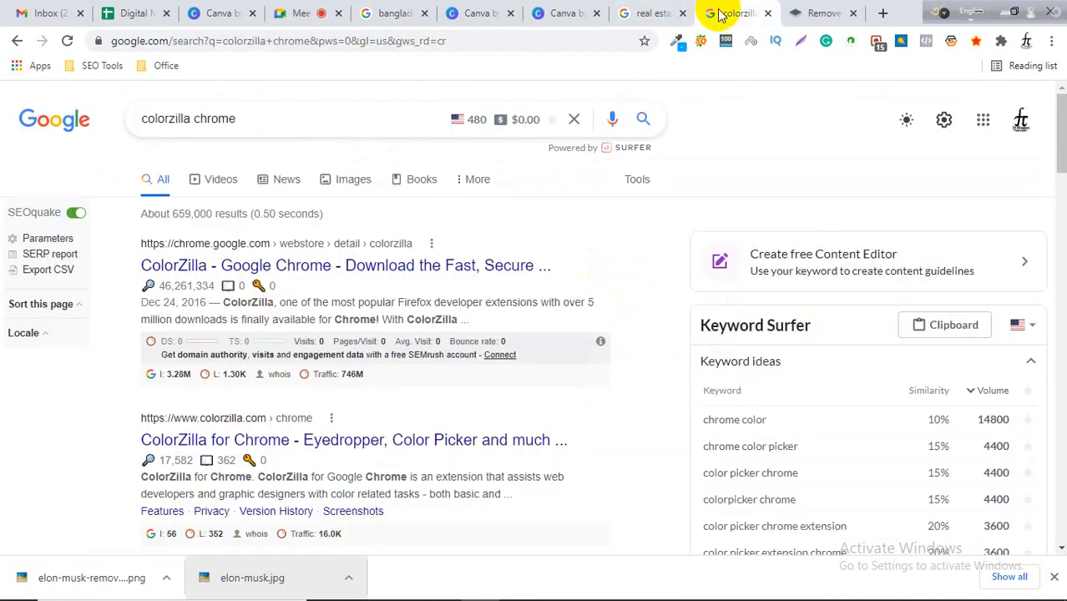
left_click(651, 13)
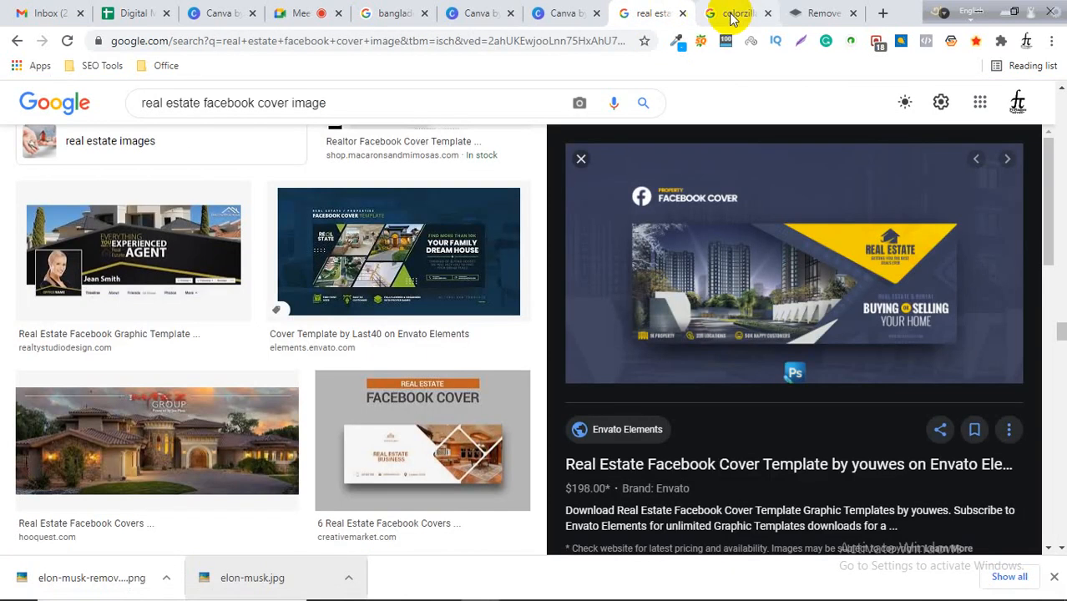
left_click(301, 11)
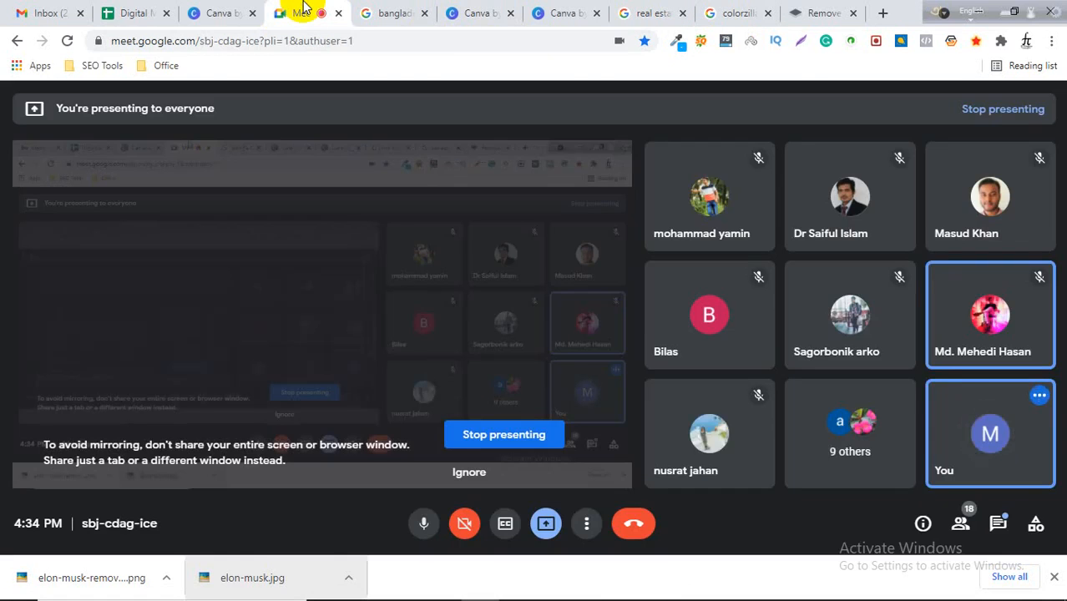
left_click(726, 12)
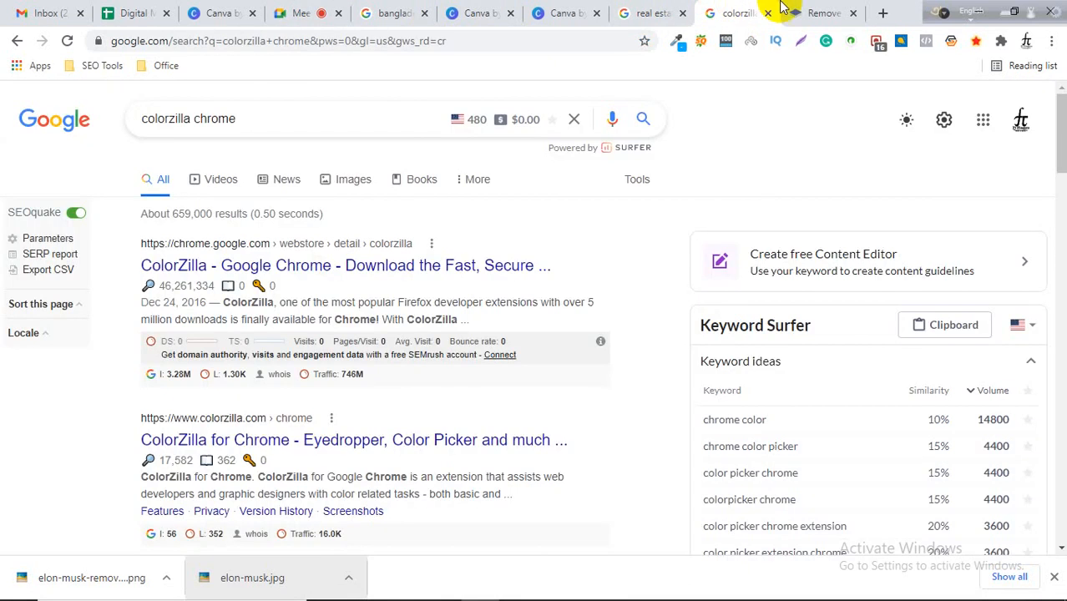
left_click(814, 10)
left_click(853, 12)
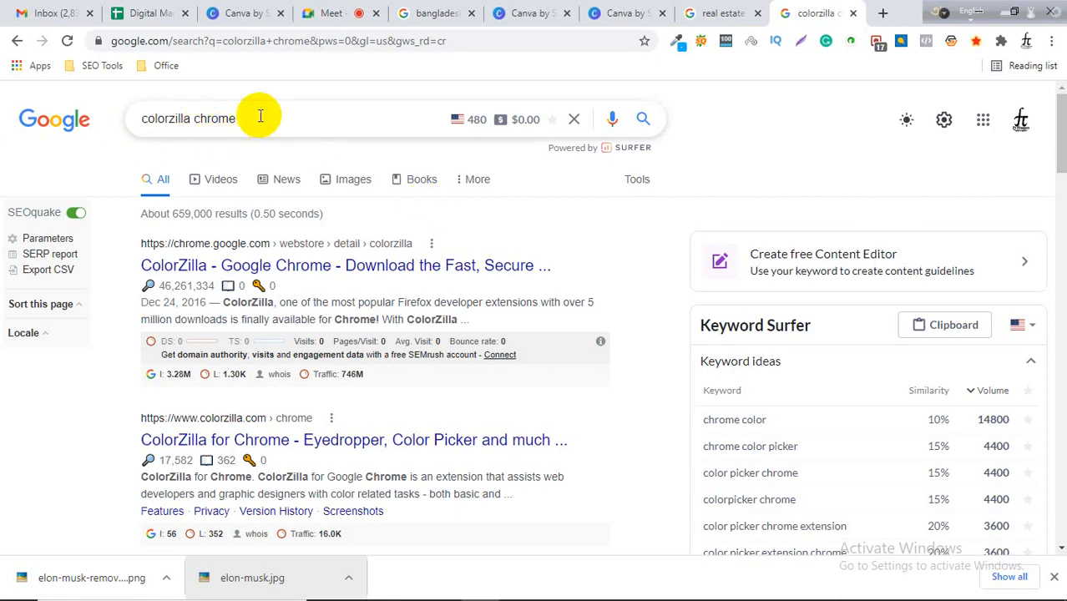
Search Google for free logo maker online using the suggested query.
left_click(213, 118)
triple_click(213, 118)
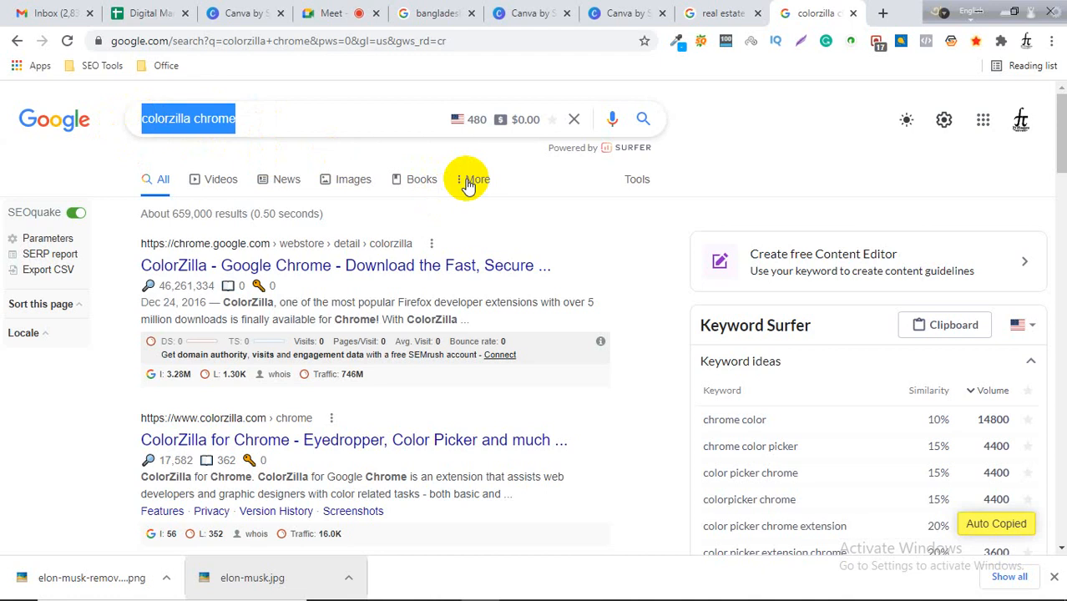
type("free lo")
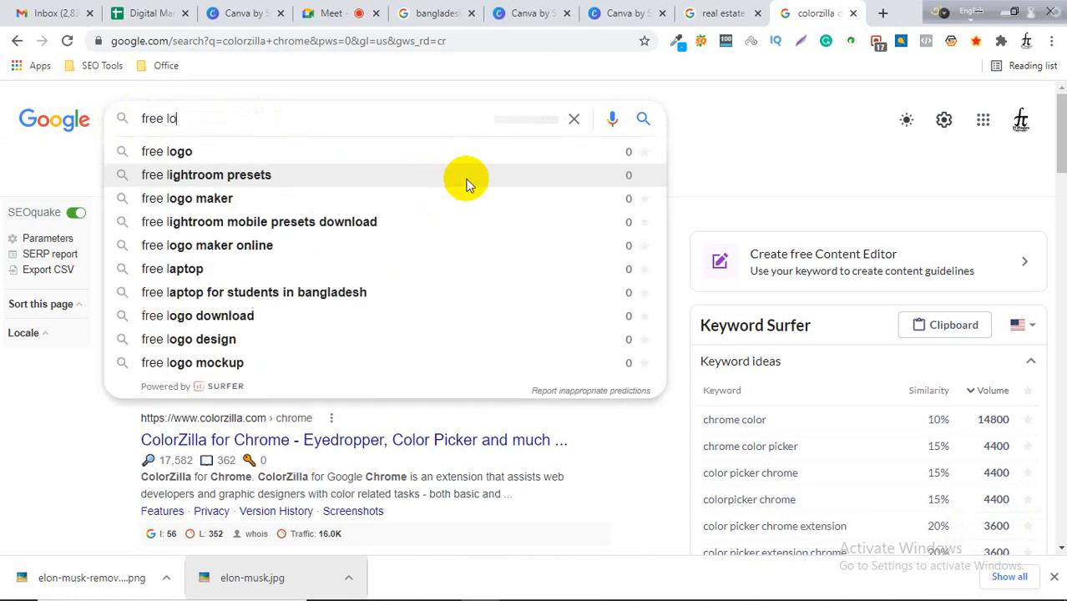
type("go")
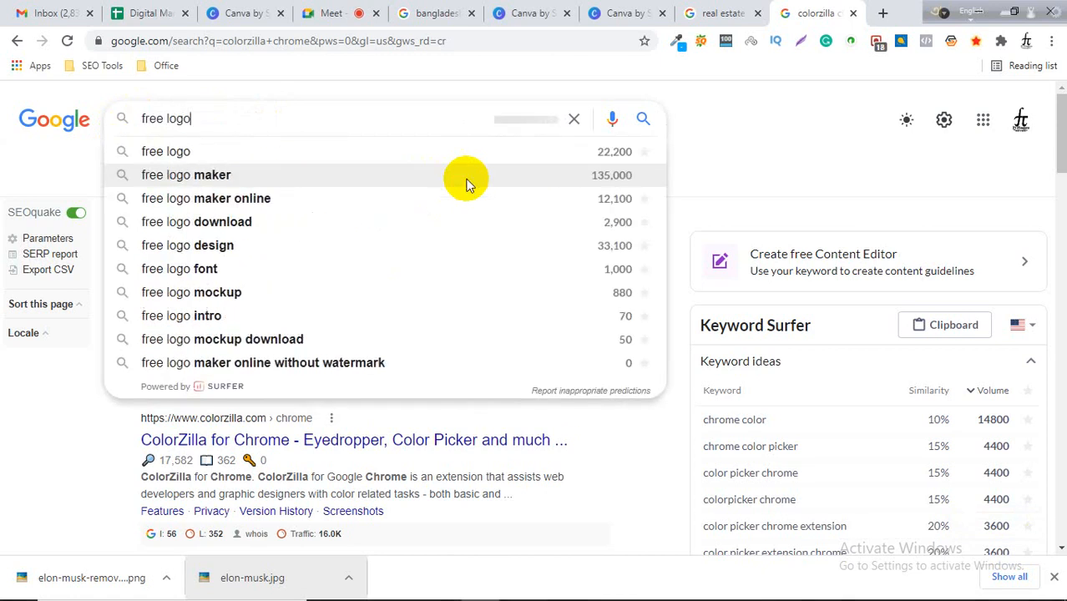
key("Down")
key("Return")
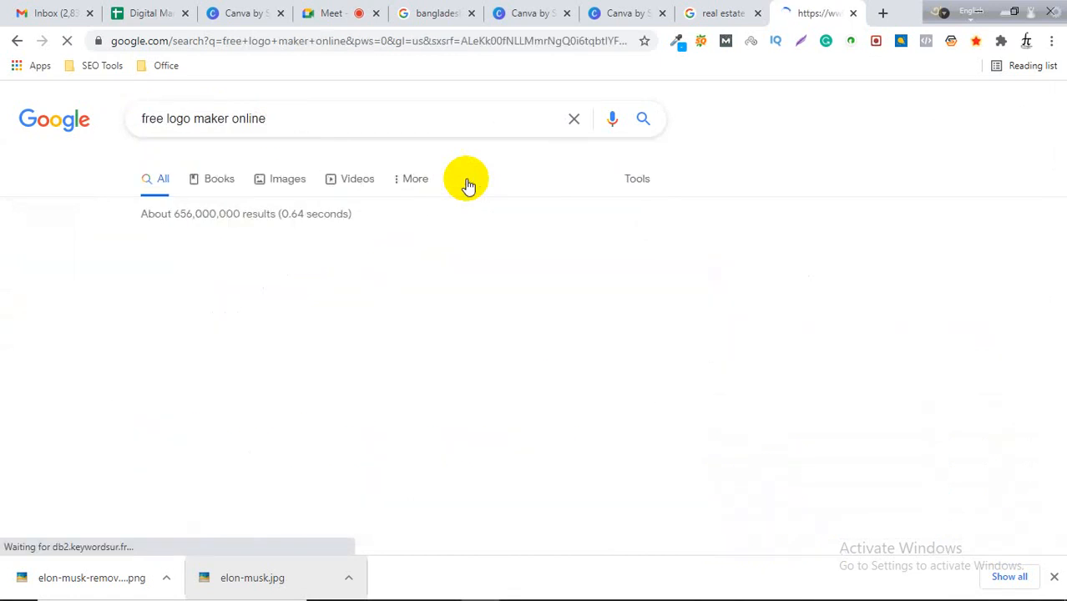
scroll(580, 241, "down", 1)
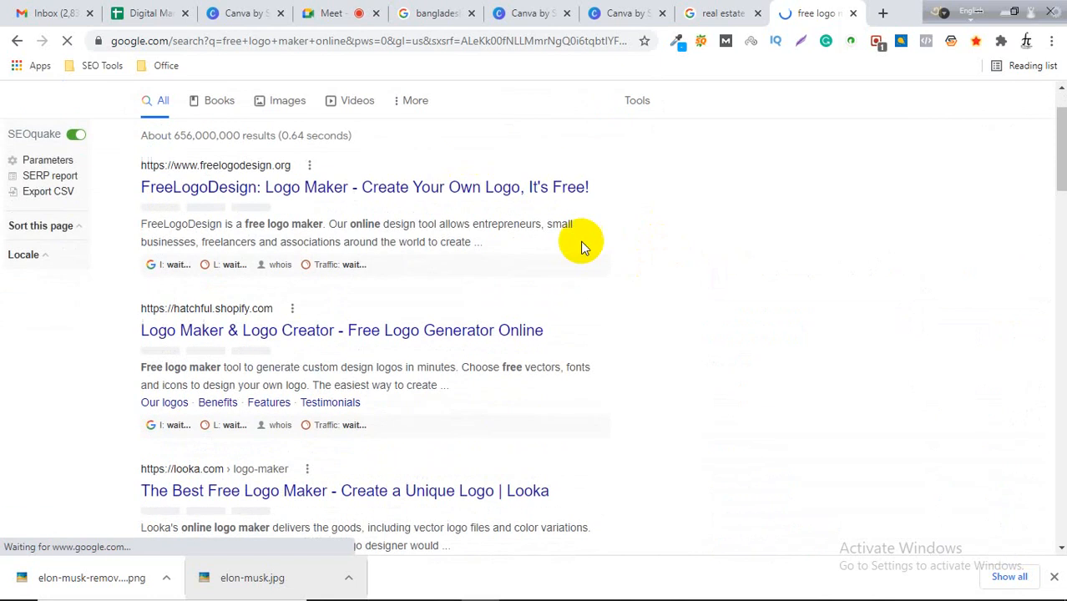
right_click(384, 188)
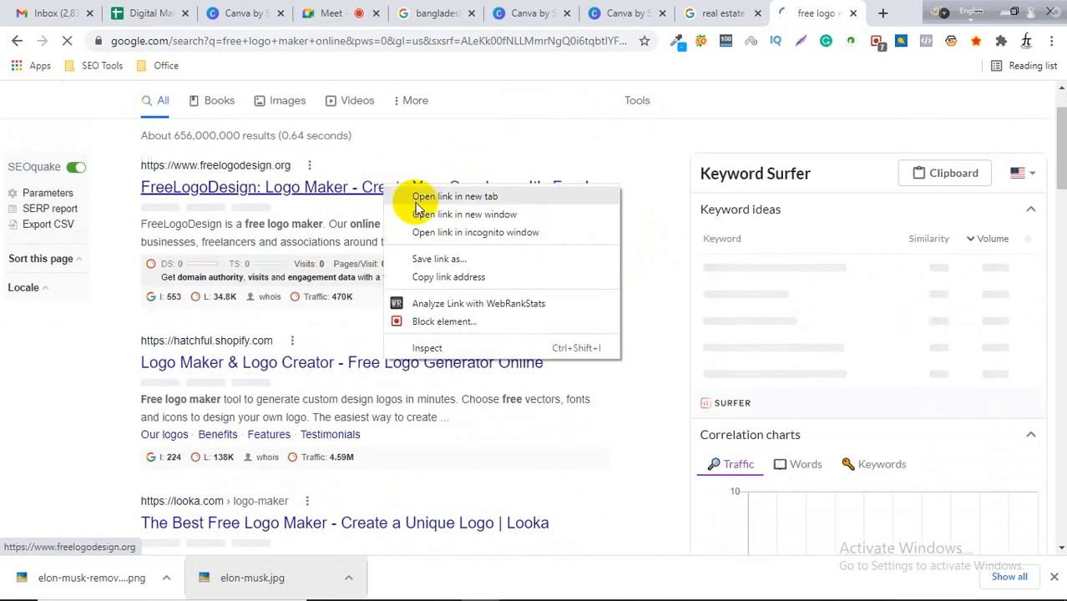
left_click(449, 195)
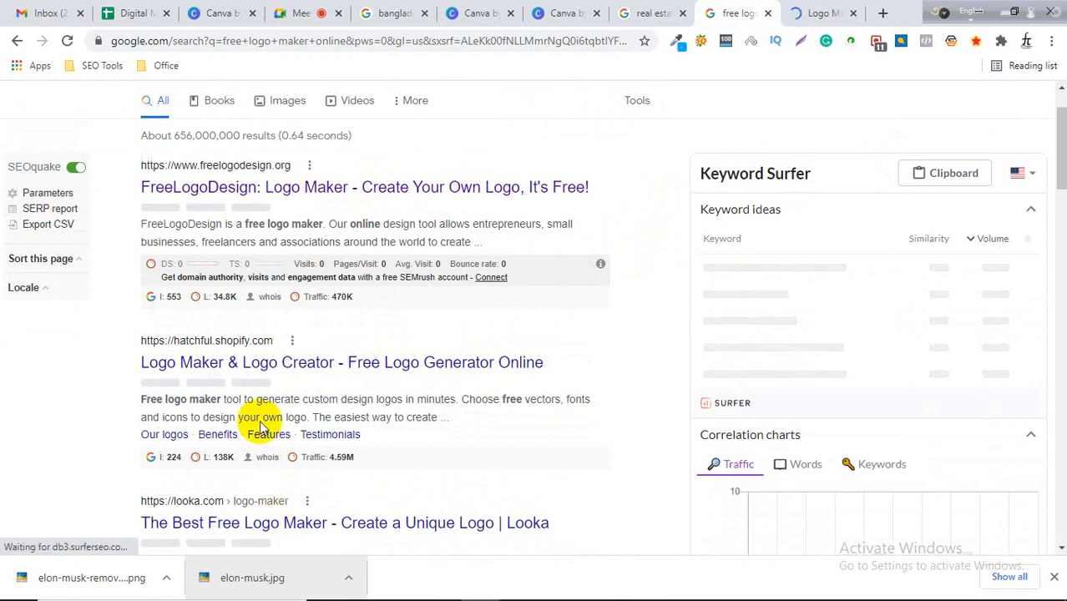
Change the search to logo maker online and close the extra logo tab that was opened.
scroll(217, 185, "up", 1)
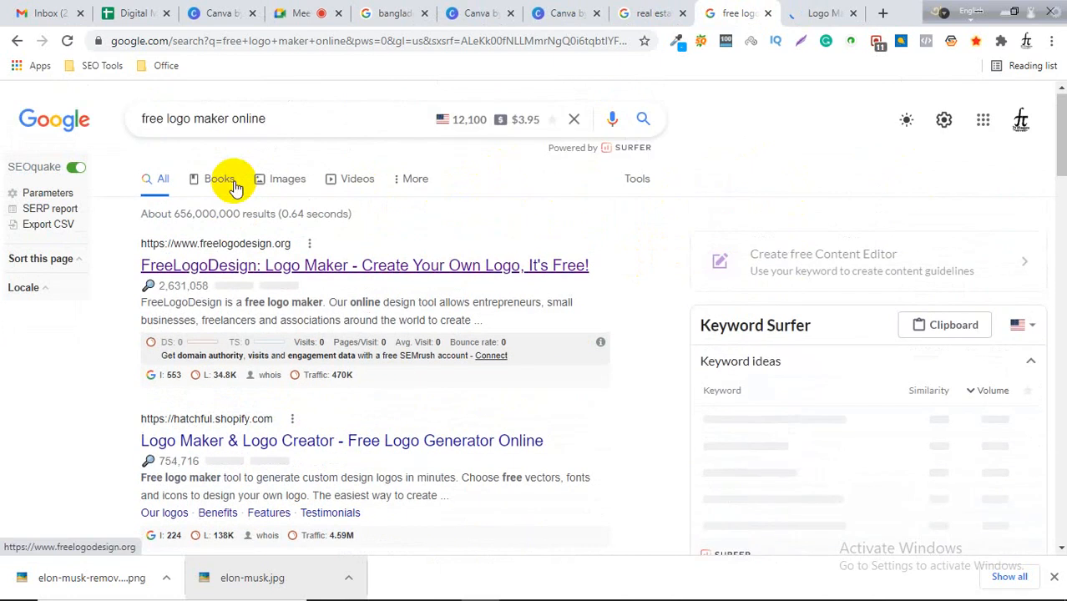
double_click(166, 118)
key("BackSpace")
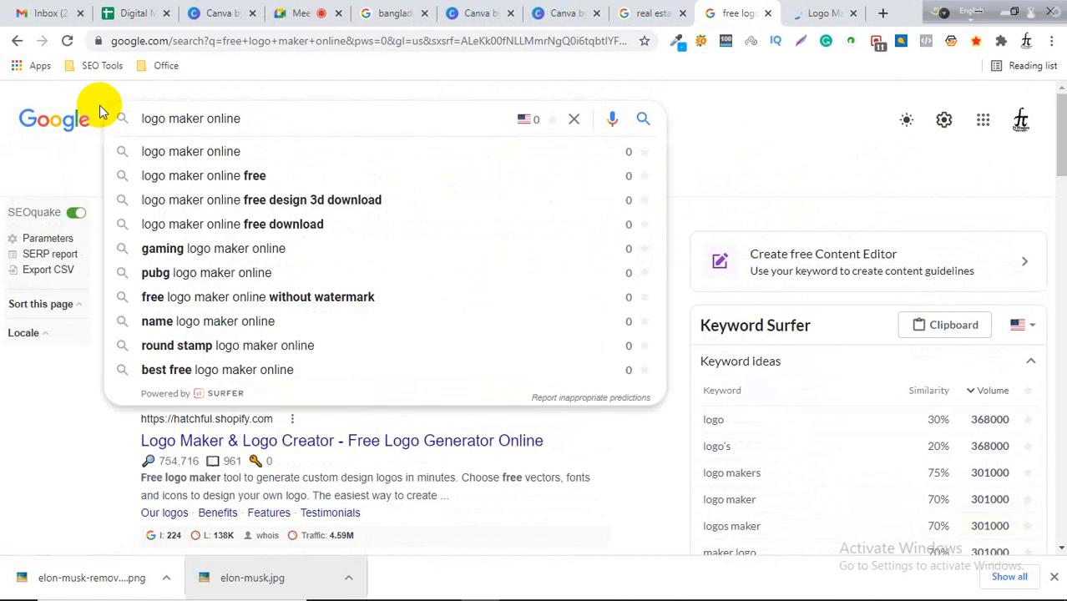
key("Return")
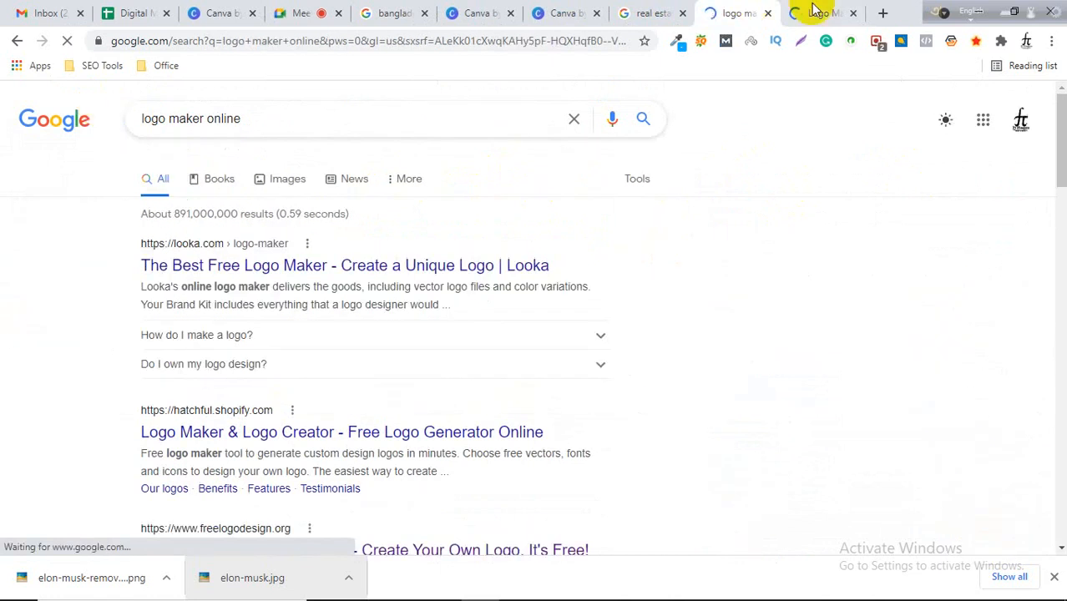
left_click(853, 12)
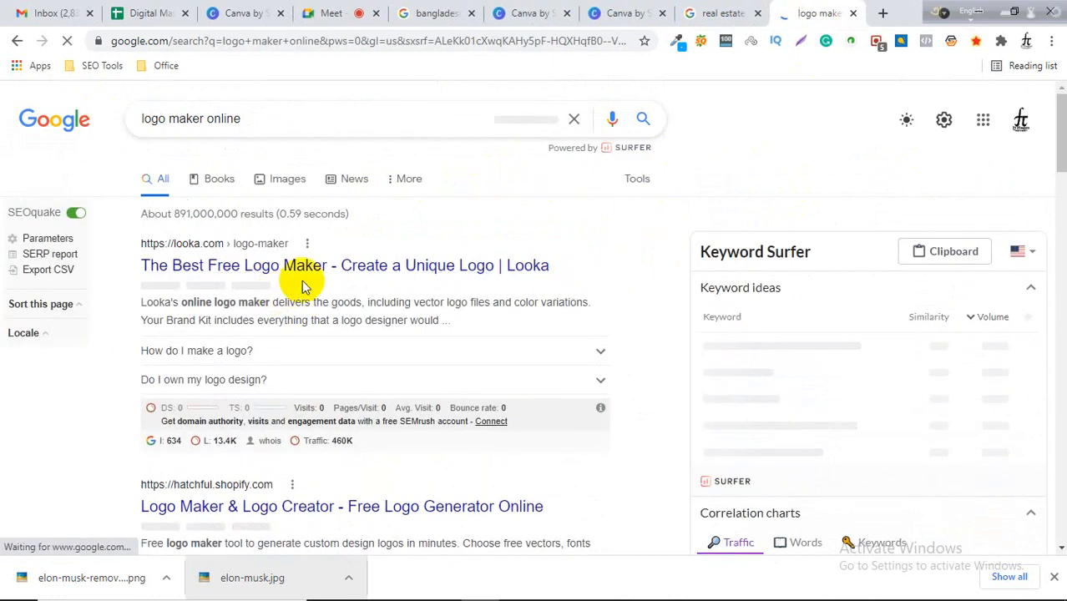
Open the Looka and Hatchful logo maker results in new tabs.
right_click(345, 267)
left_click(371, 276)
scroll(501, 284, "down", 1)
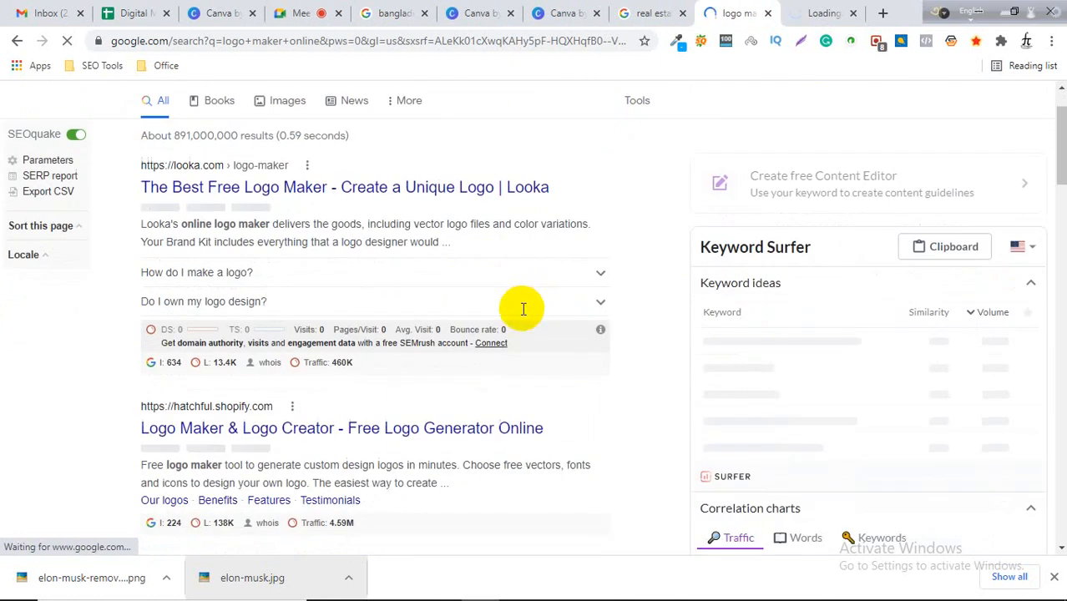
scroll(523, 309, "down", 2)
right_click(303, 270)
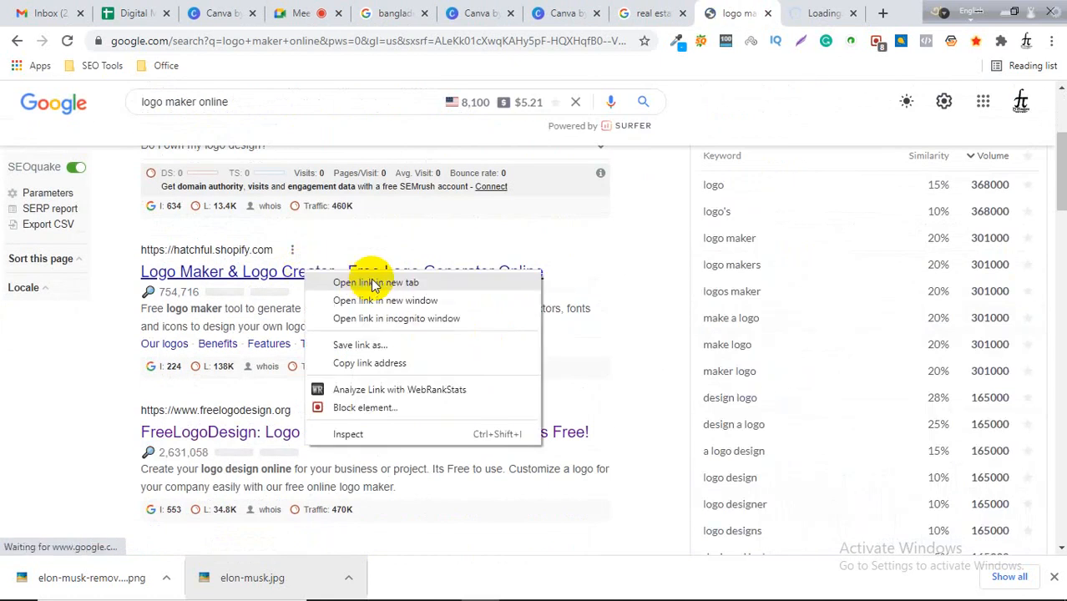
left_click(372, 284)
Open the FreeLogoDesign and Tailor Brands logo maker results in new tabs.
scroll(400, 289, "down", 1)
right_click(338, 354)
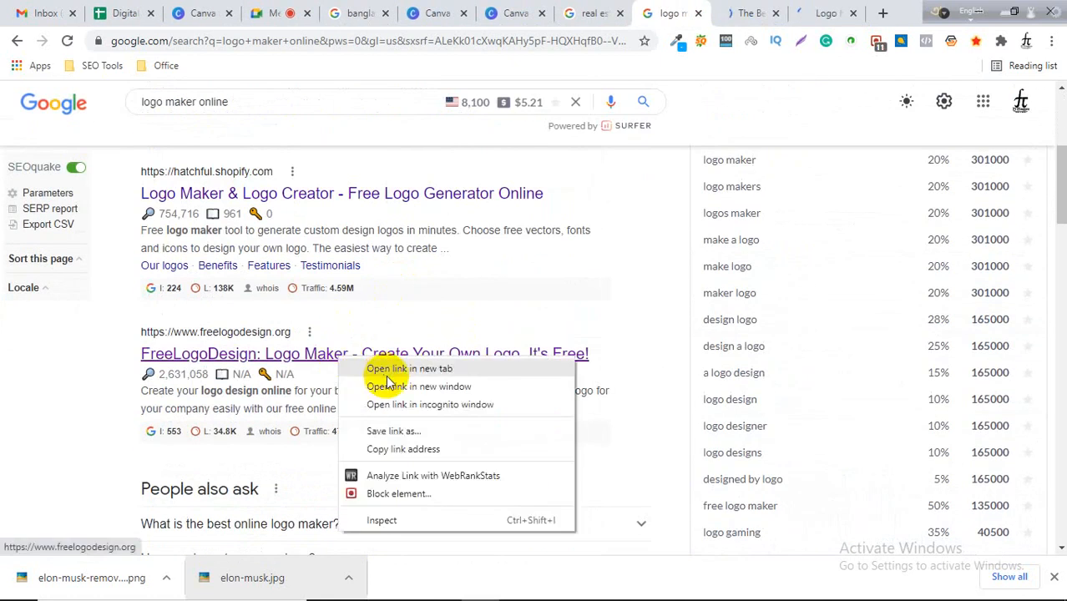
left_click(387, 374)
scroll(391, 371, "down", 5)
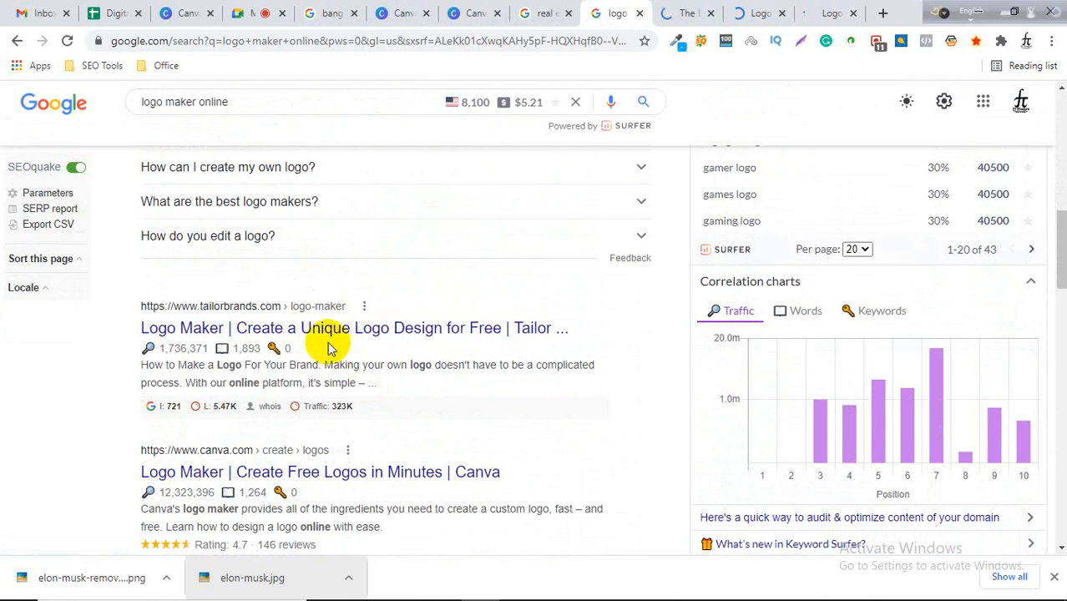
right_click(327, 333)
left_click(359, 340)
scroll(359, 344, "down", 1)
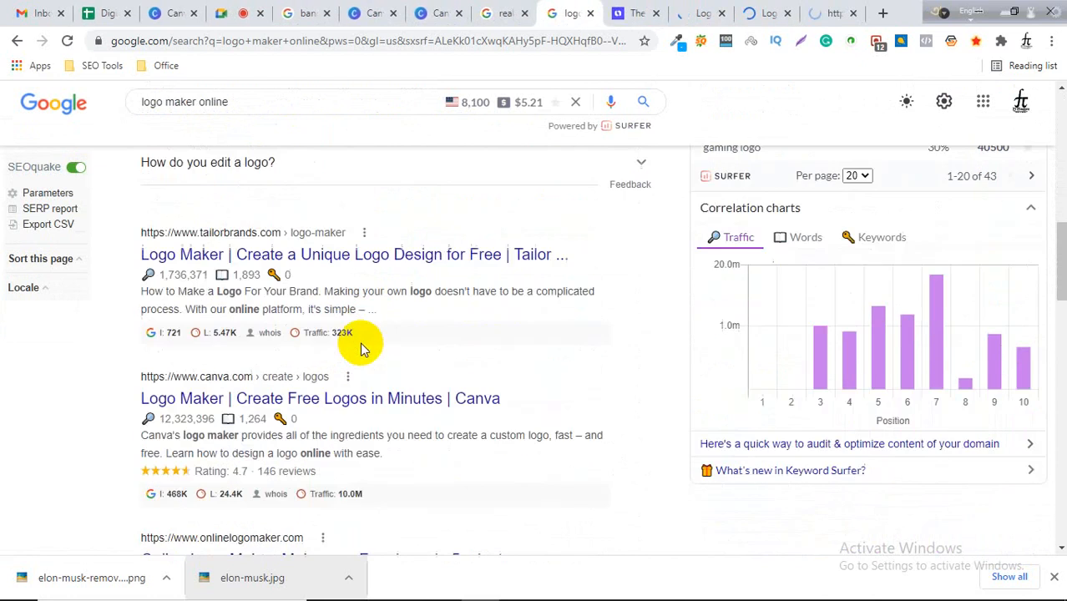
scroll(363, 395, "up", 1)
In the Looka tab, enter Gadget Point as the company name and start making a logo.
left_click(634, 12)
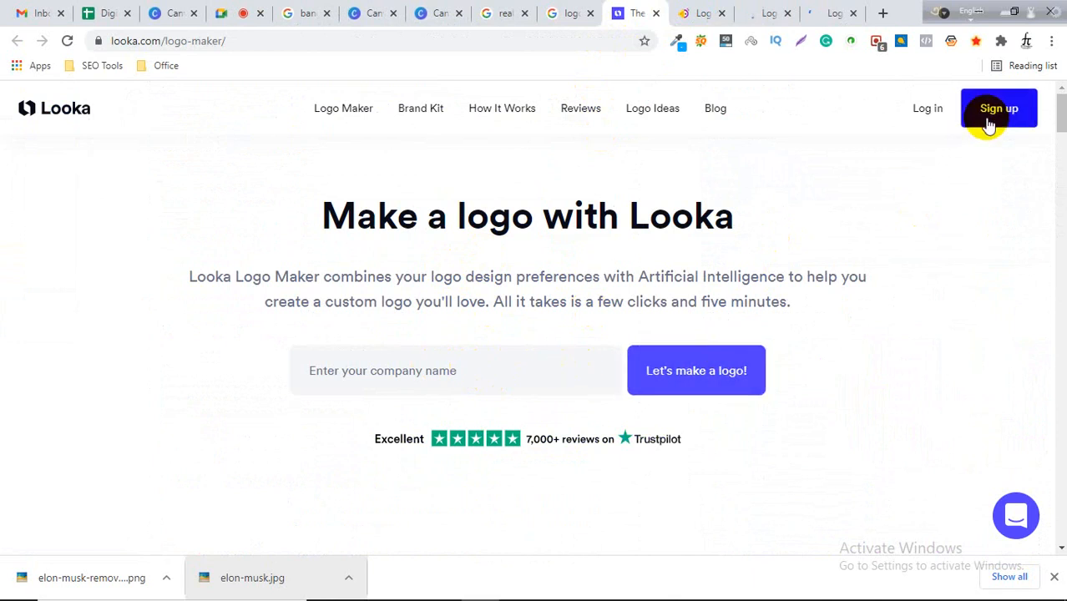
left_click(421, 364)
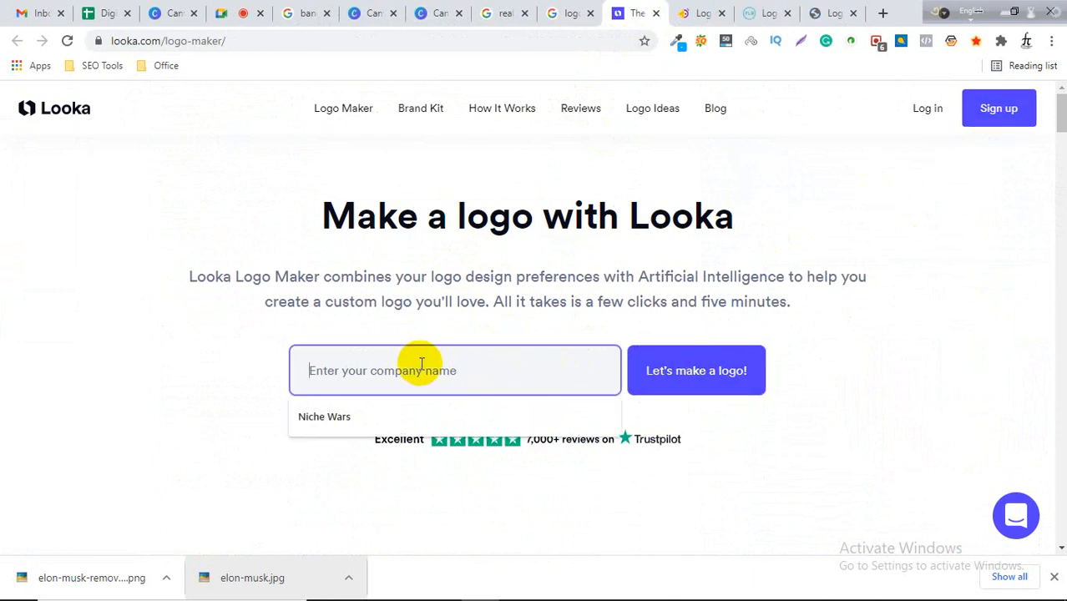
left_click(363, 418)
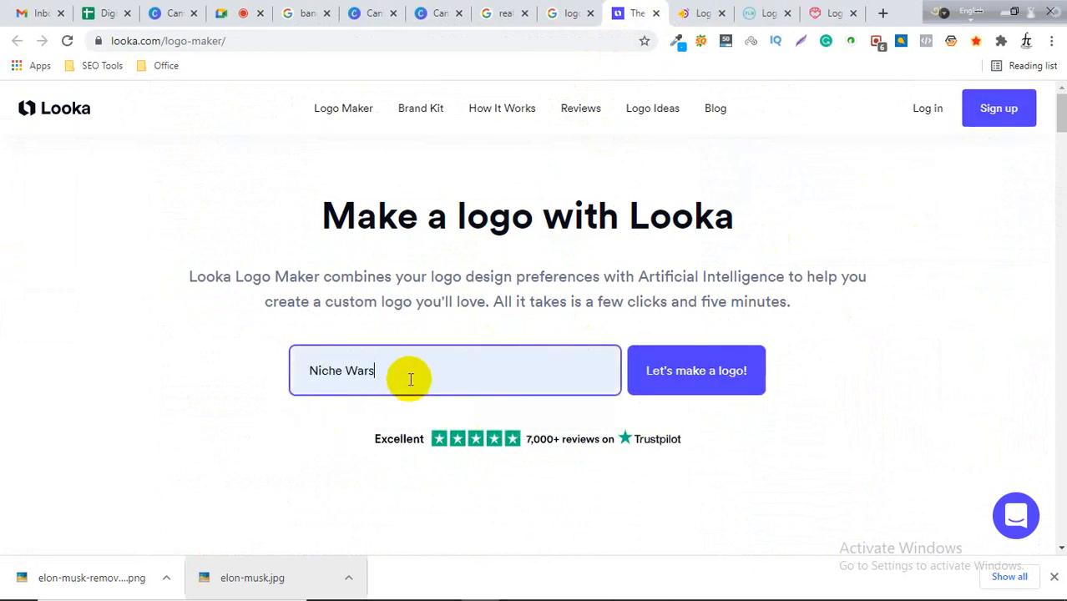
left_click_drag(410, 379, 291, 383)
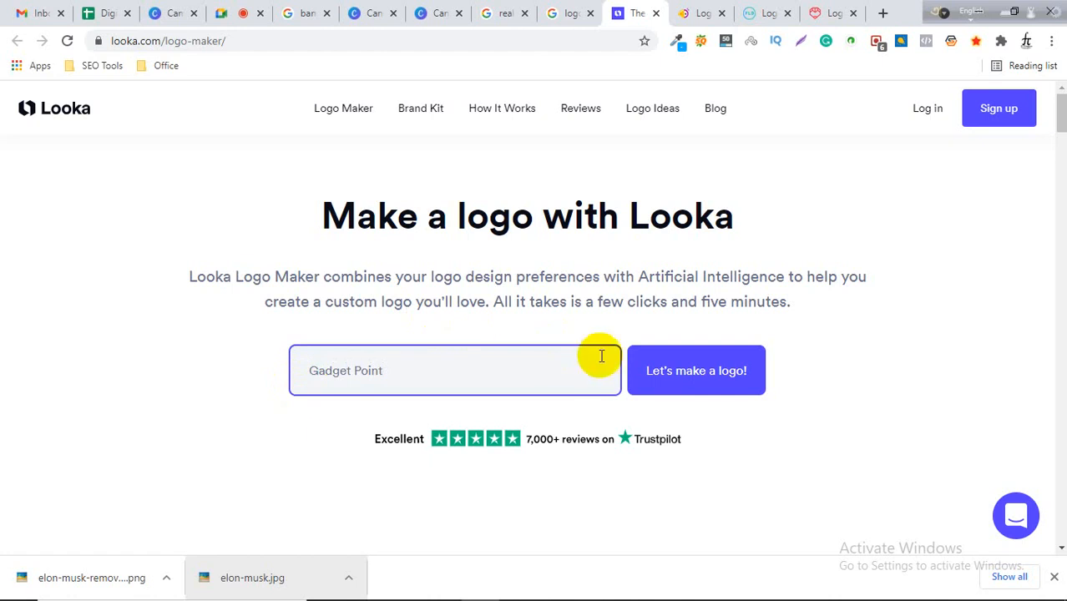
left_click(680, 380)
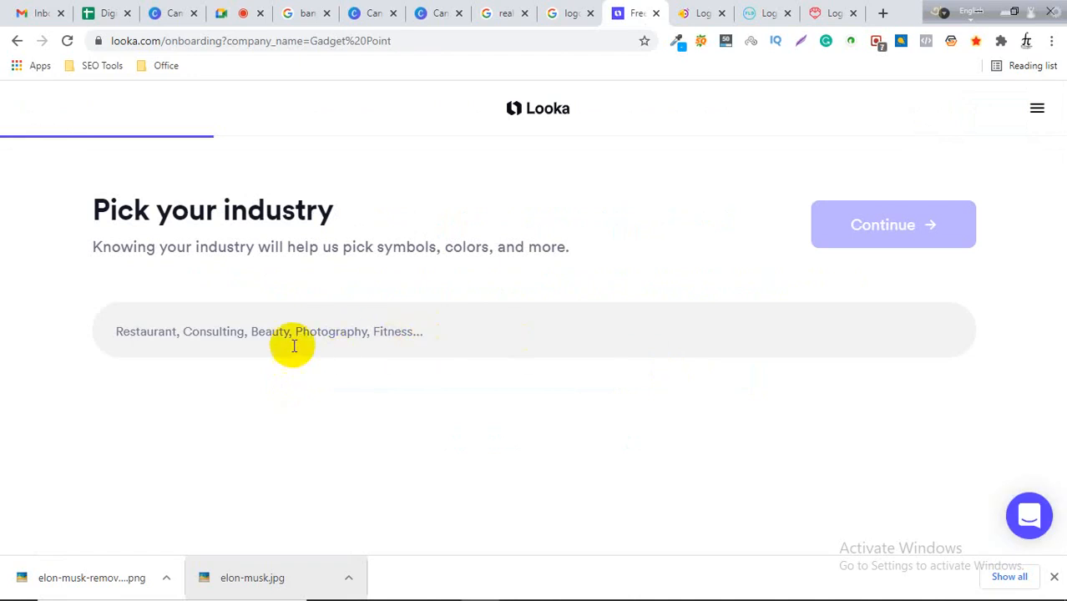
left_click(242, 329)
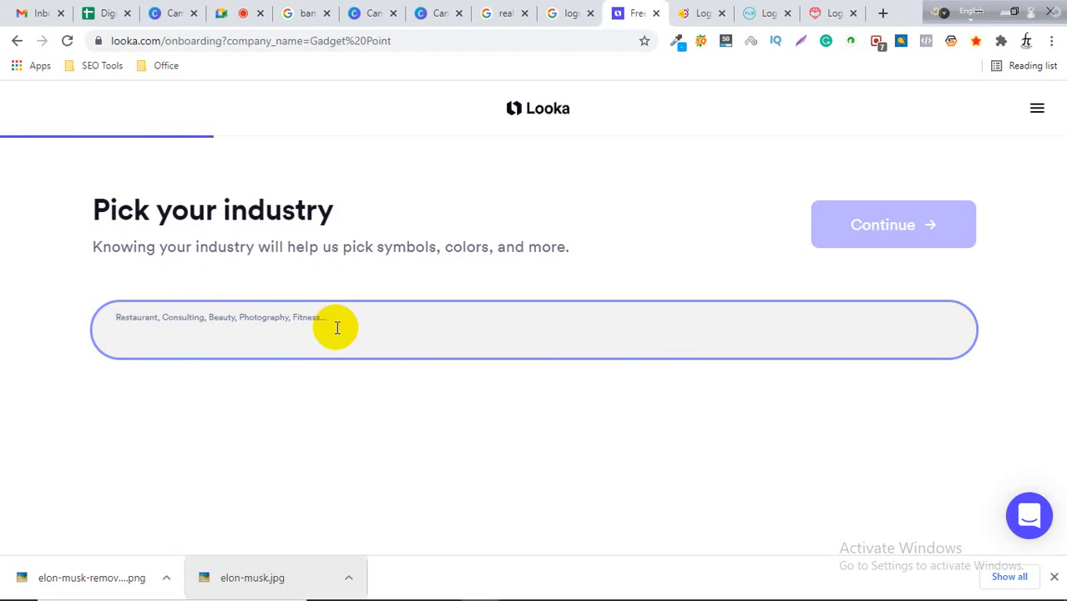
type("g")
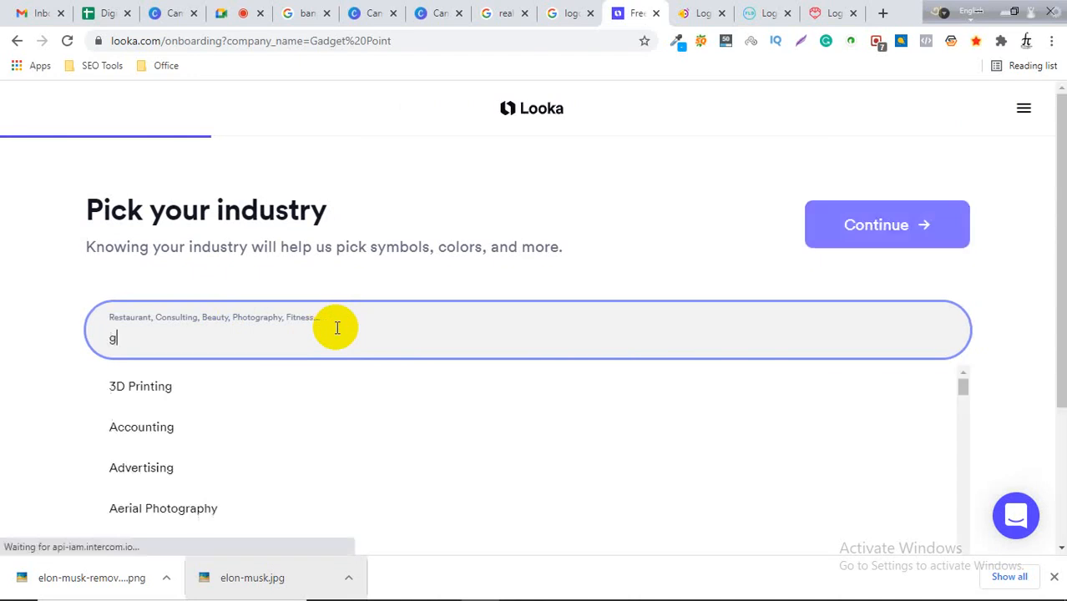
key("BackSpace")
type("tecnology")
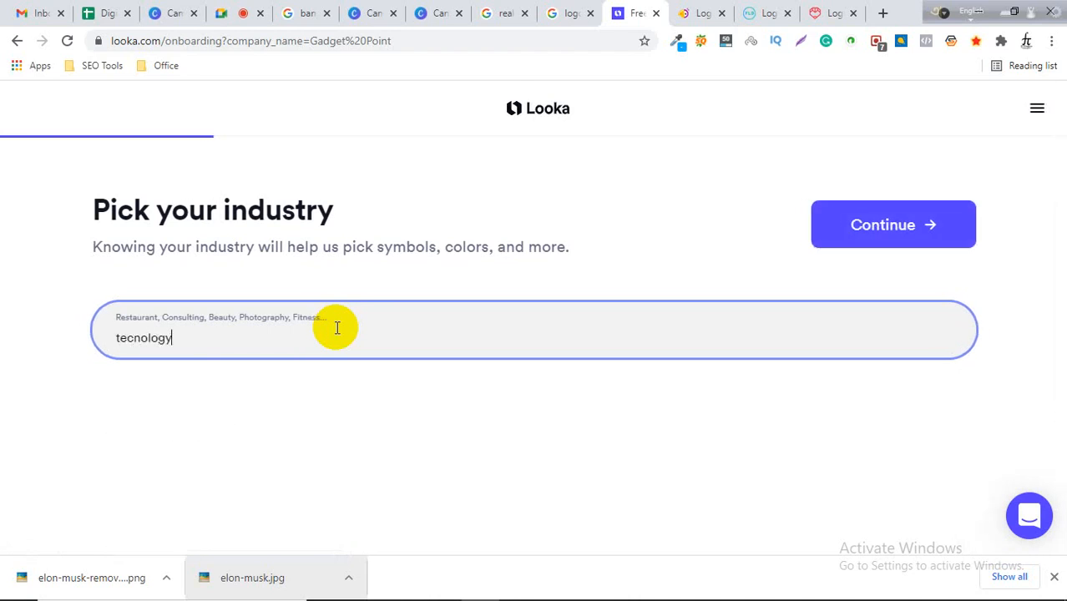
key("Return")
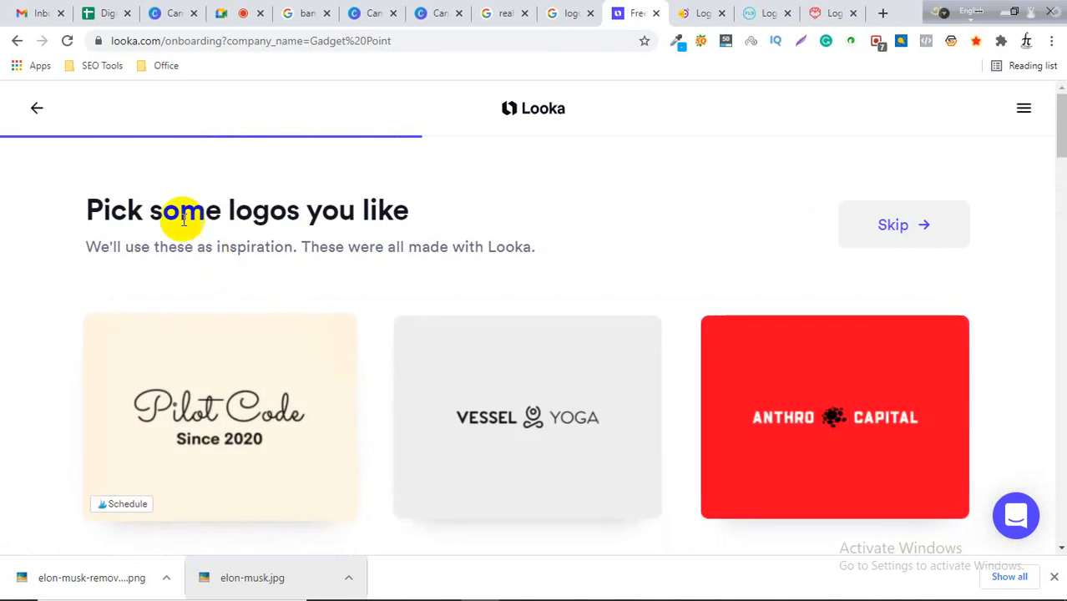
left_click(43, 114)
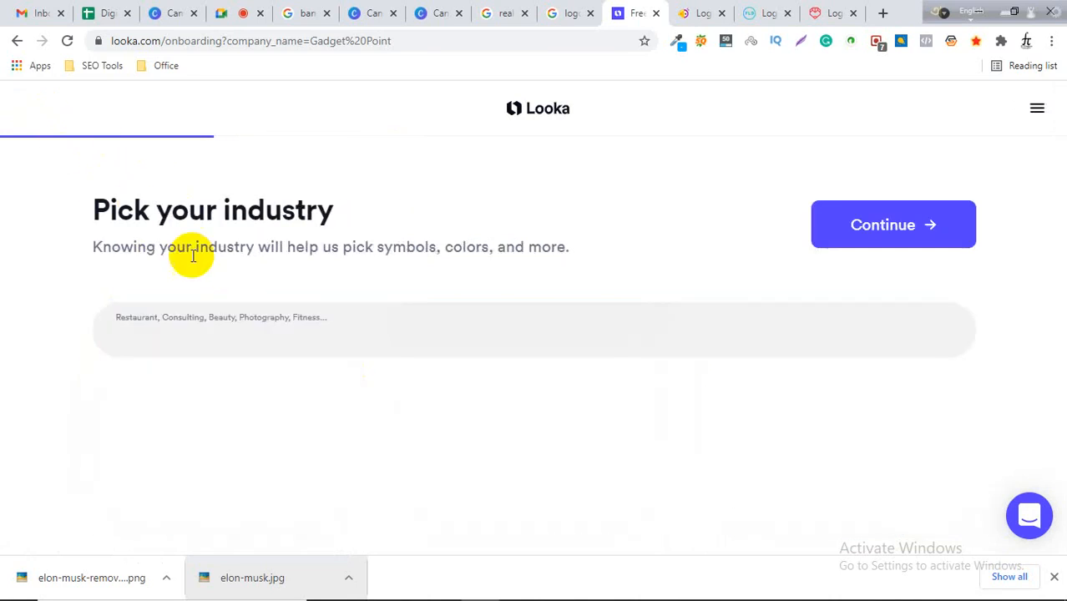
Set the industry to Tech and continue to the logo inspiration step.
left_click(278, 330)
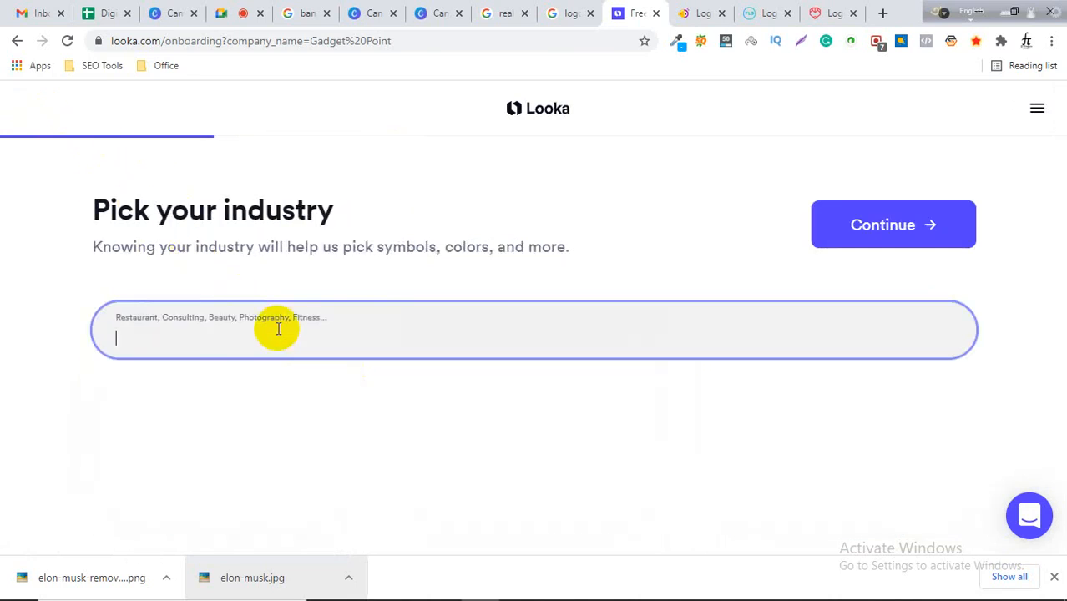
type("te")
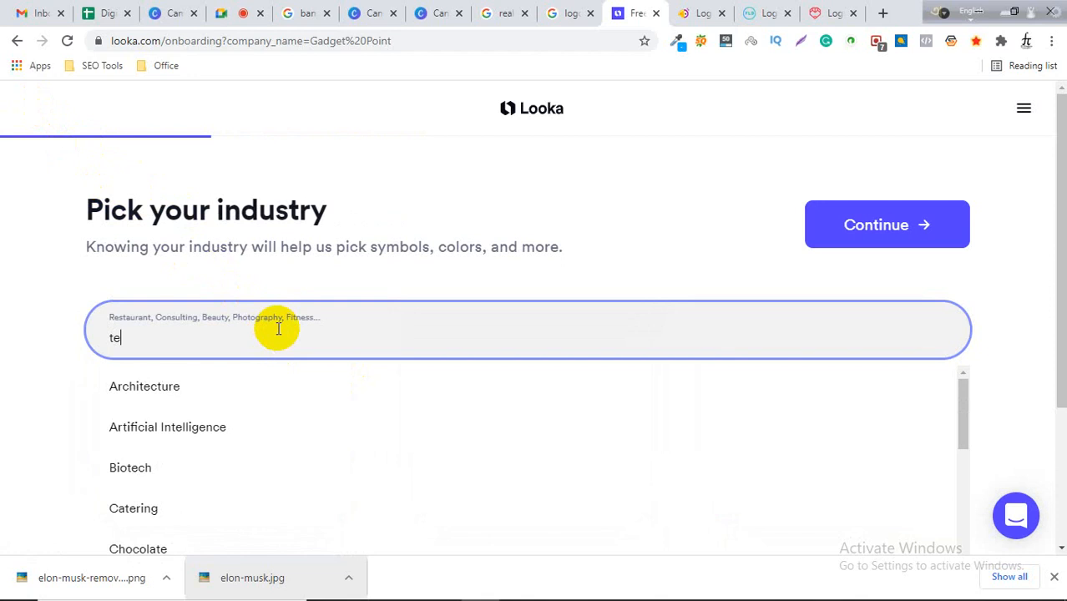
type("ch")
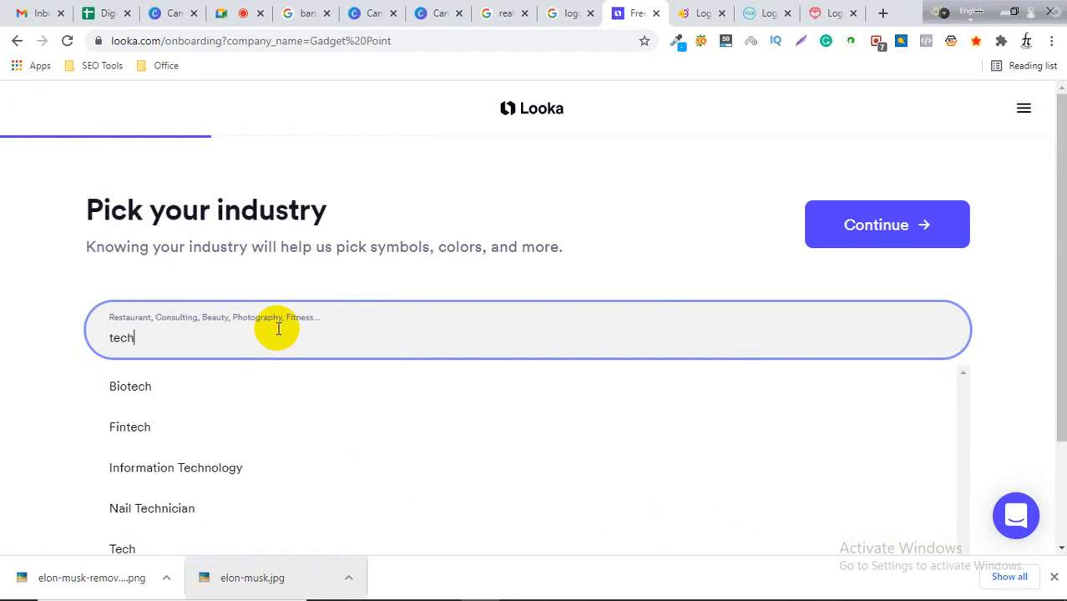
type("n")
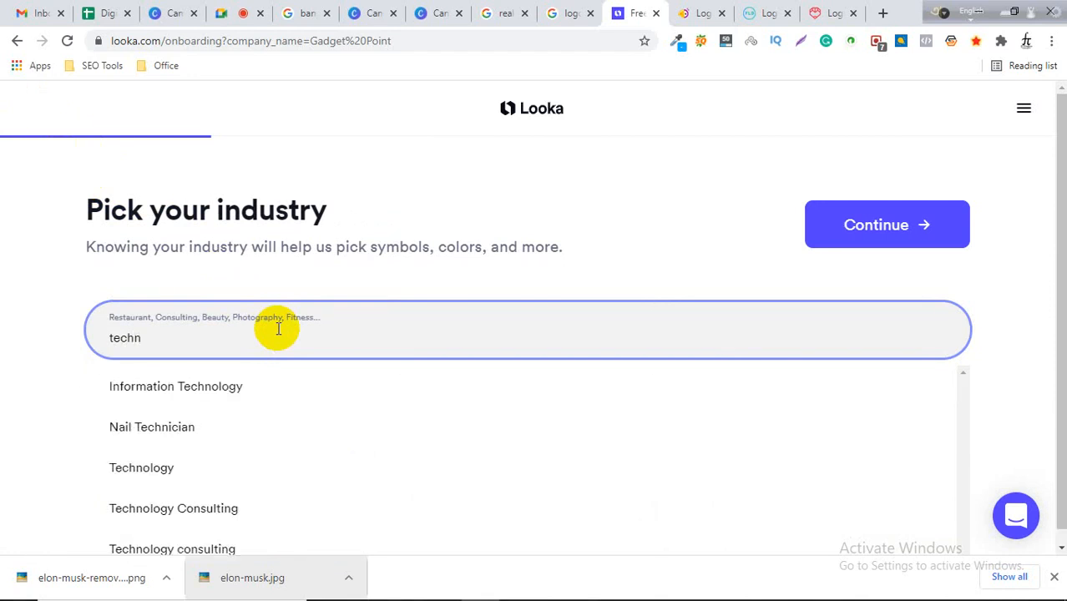
key("BackSpace")
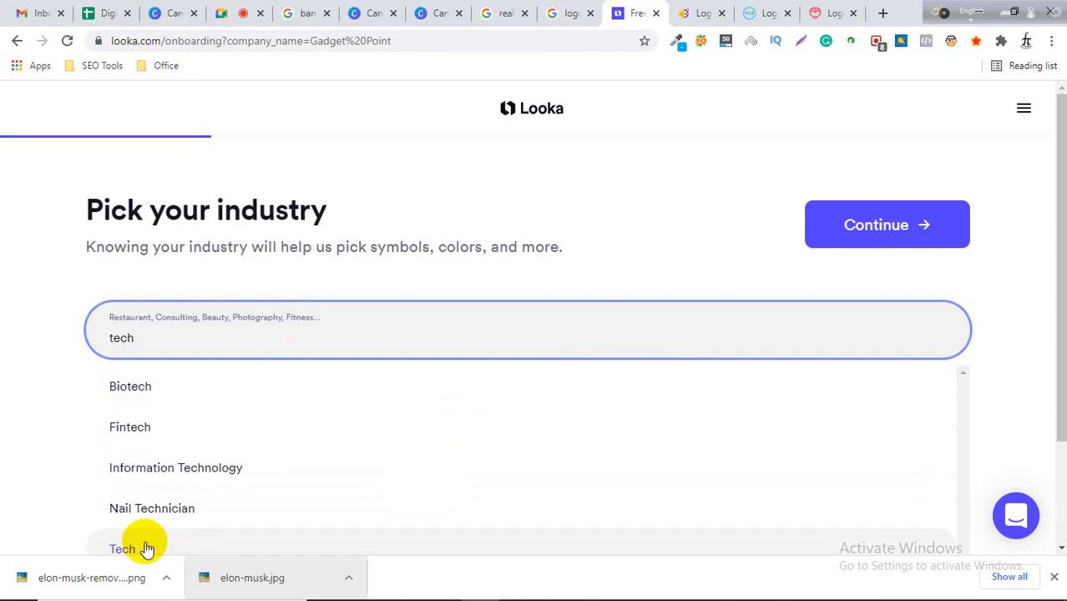
left_click(137, 549)
left_click(893, 236)
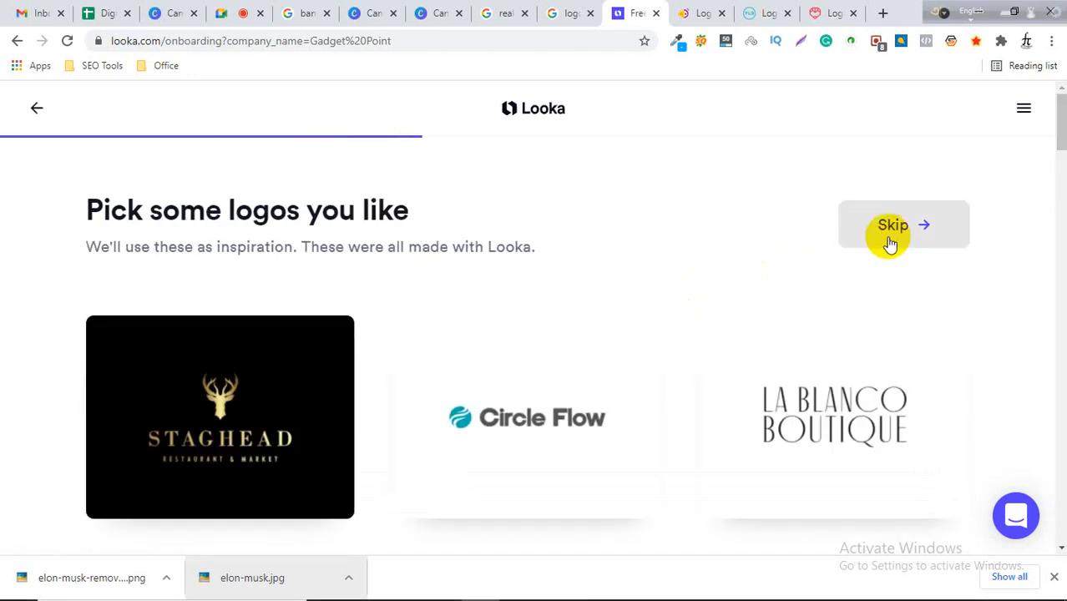
Scroll through the inspiration logos offered on the Pick some logos you like page.
scroll(595, 316, "down", 3)
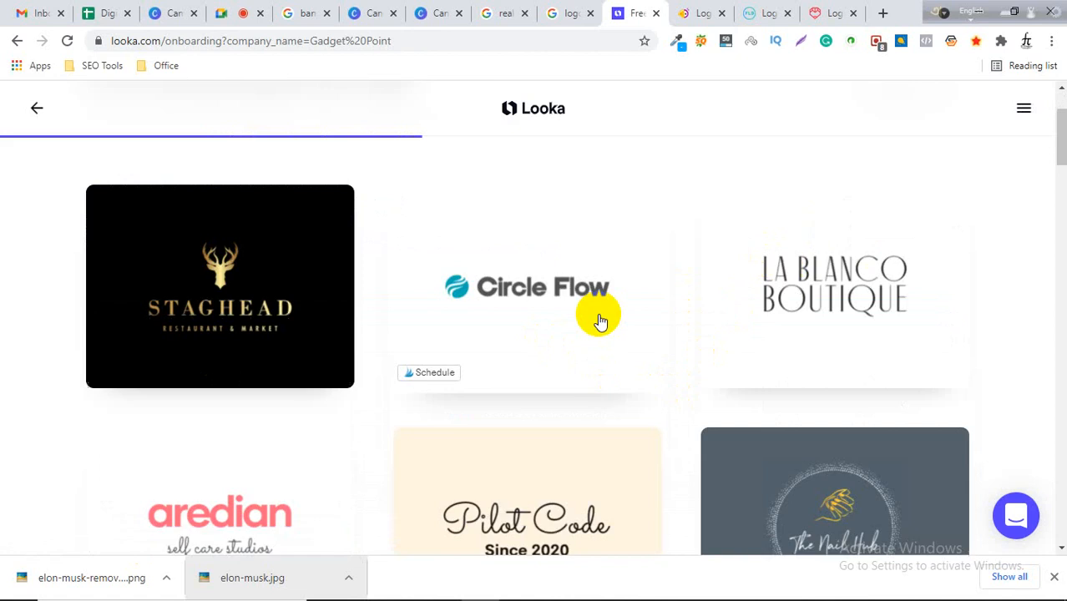
scroll(598, 321, "up", 3)
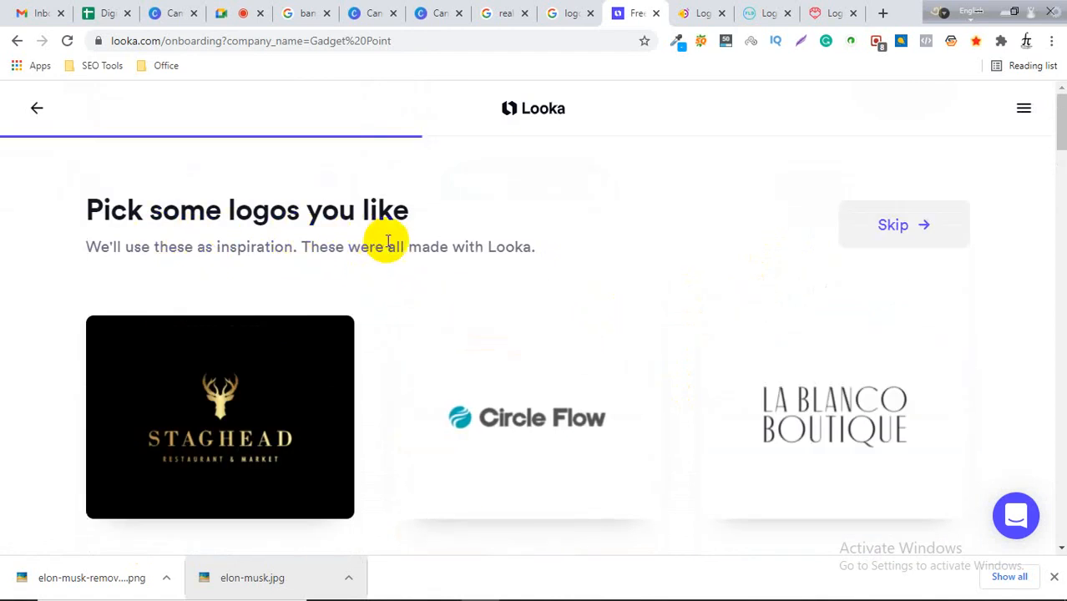
scroll(754, 329, "down", 2)
scroll(553, 376, "down", 2)
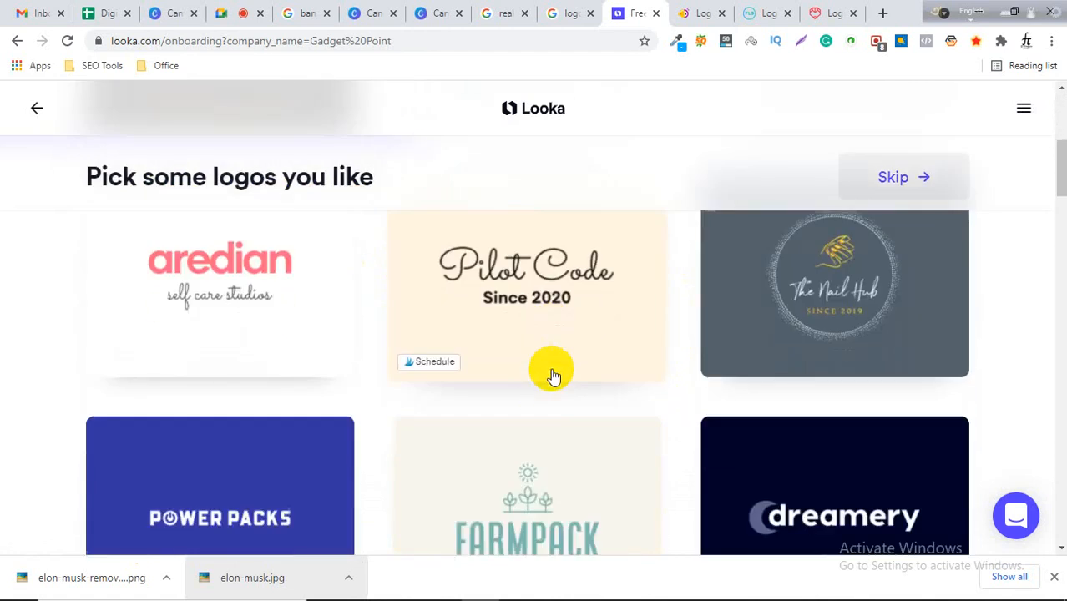
Pick the Circle Flow, aredian, dreamery and Wood Bully logos as inspiration and continue.
scroll(531, 411, "down", 2)
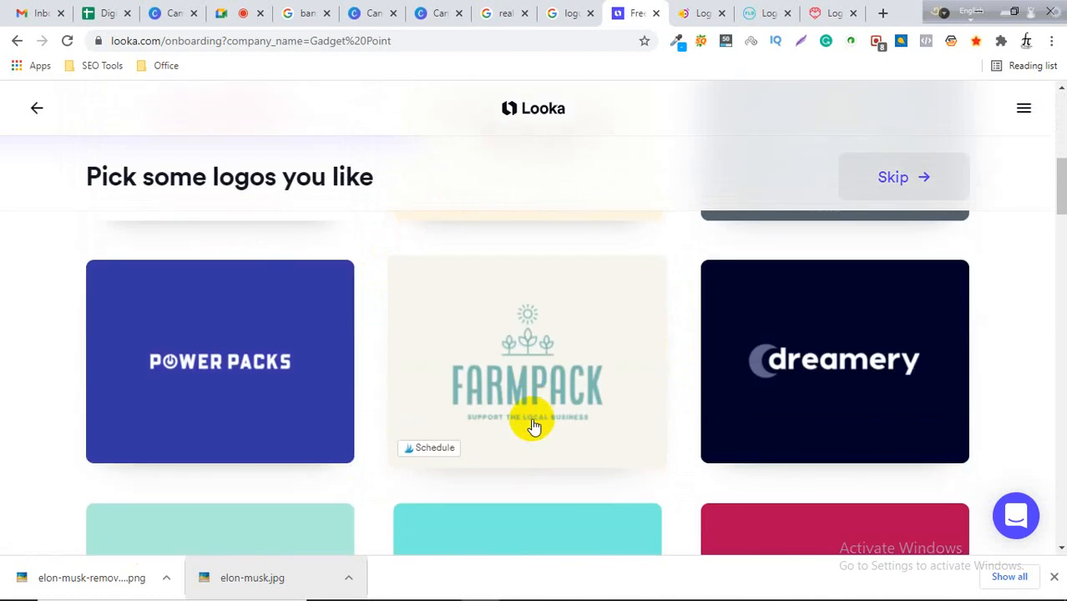
scroll(532, 422, "down", 3)
scroll(275, 408, "down", 3)
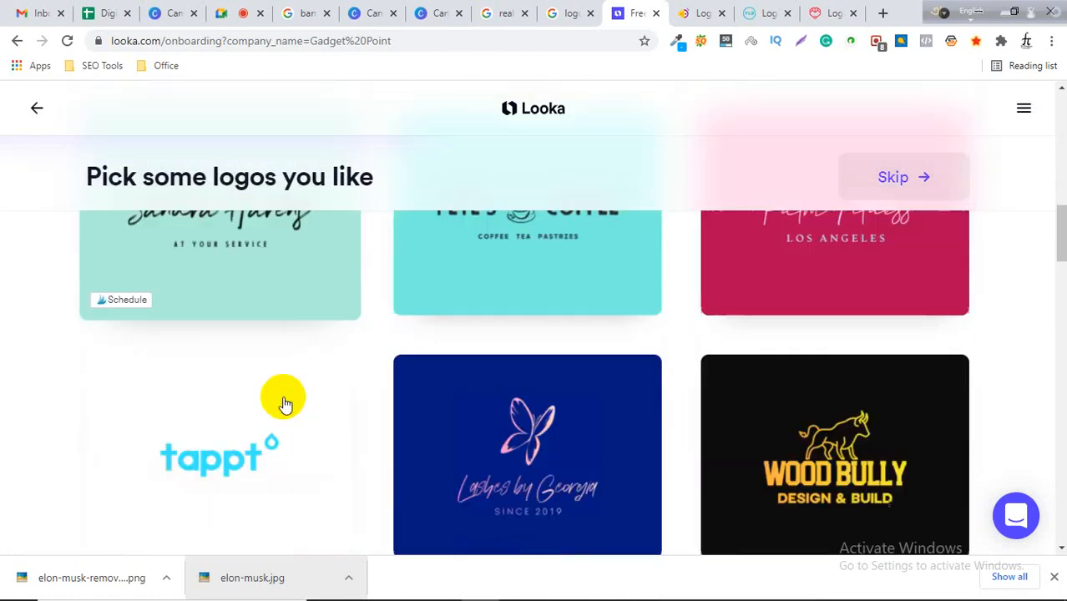
scroll(325, 411, "up", 5)
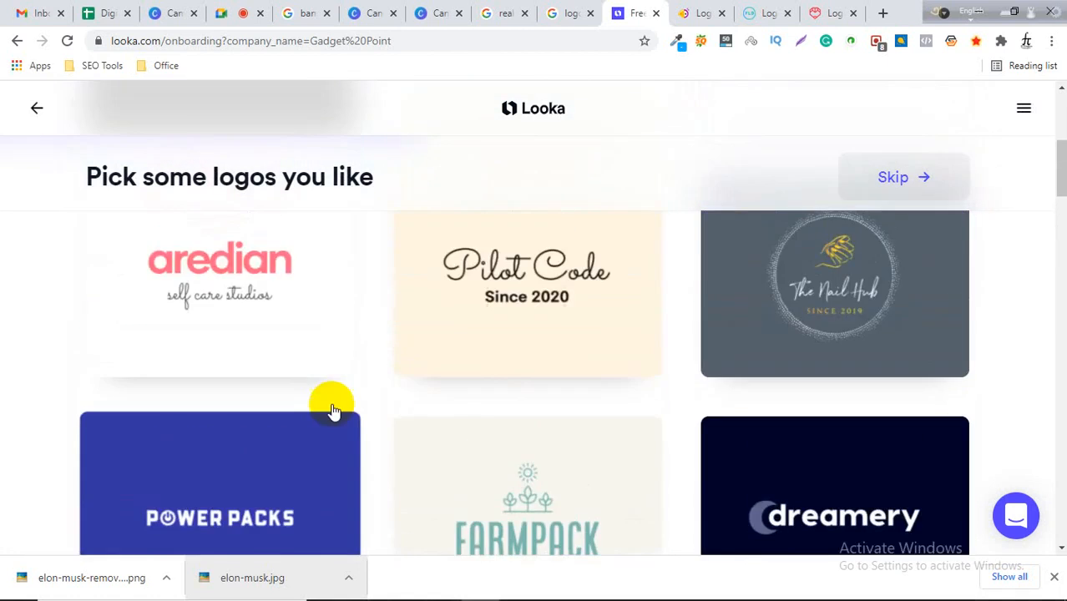
scroll(333, 411, "up", 4)
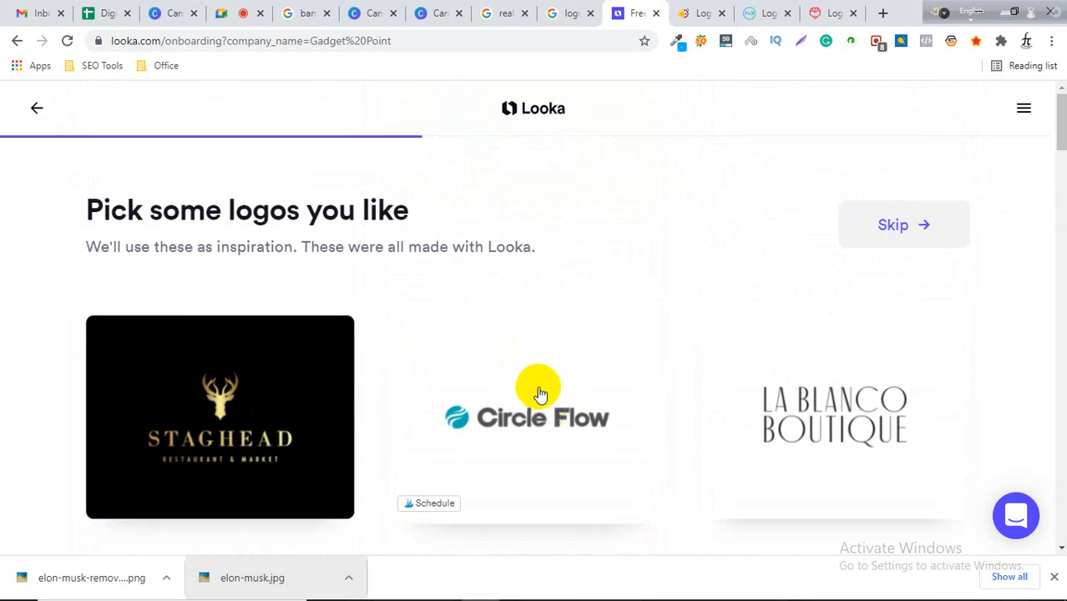
left_click(539, 393)
scroll(565, 405, "down", 1)
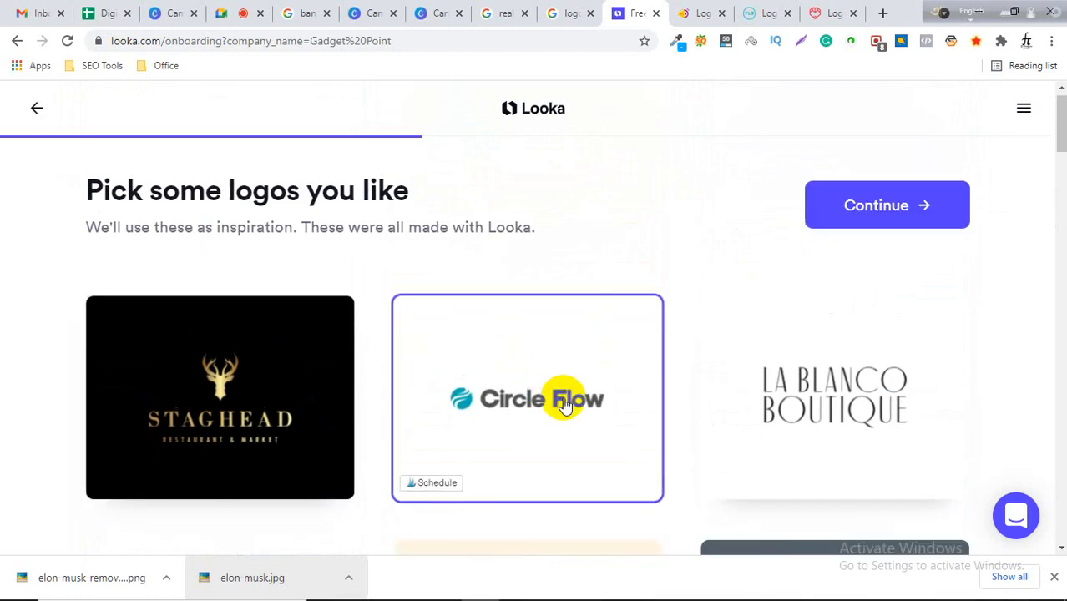
scroll(565, 405, "down", 4)
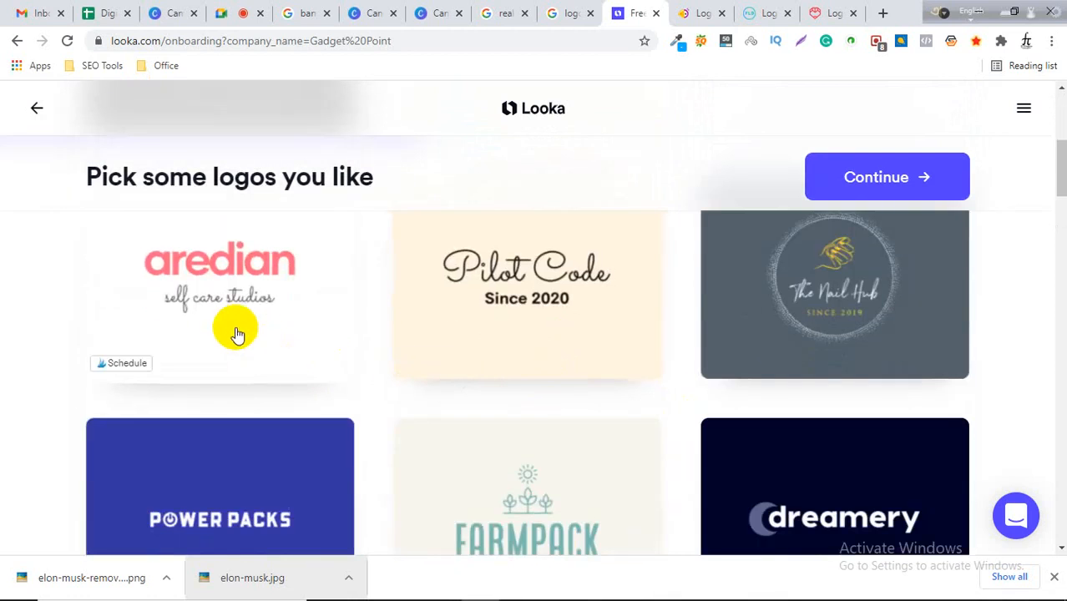
left_click(193, 316)
scroll(757, 364, "down", 2)
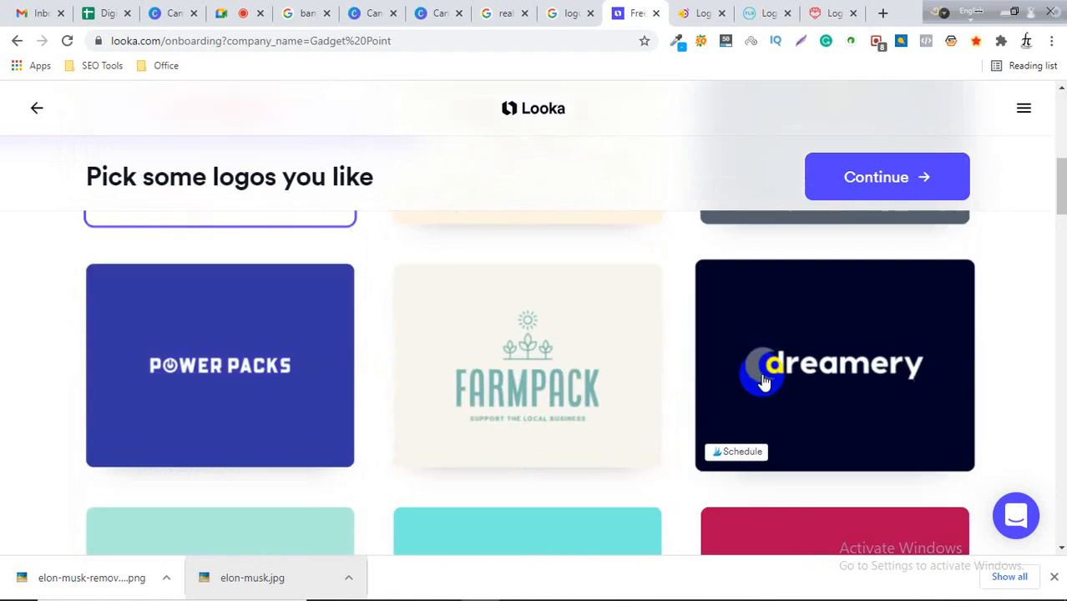
left_click(818, 382)
scroll(520, 410, "down", 5)
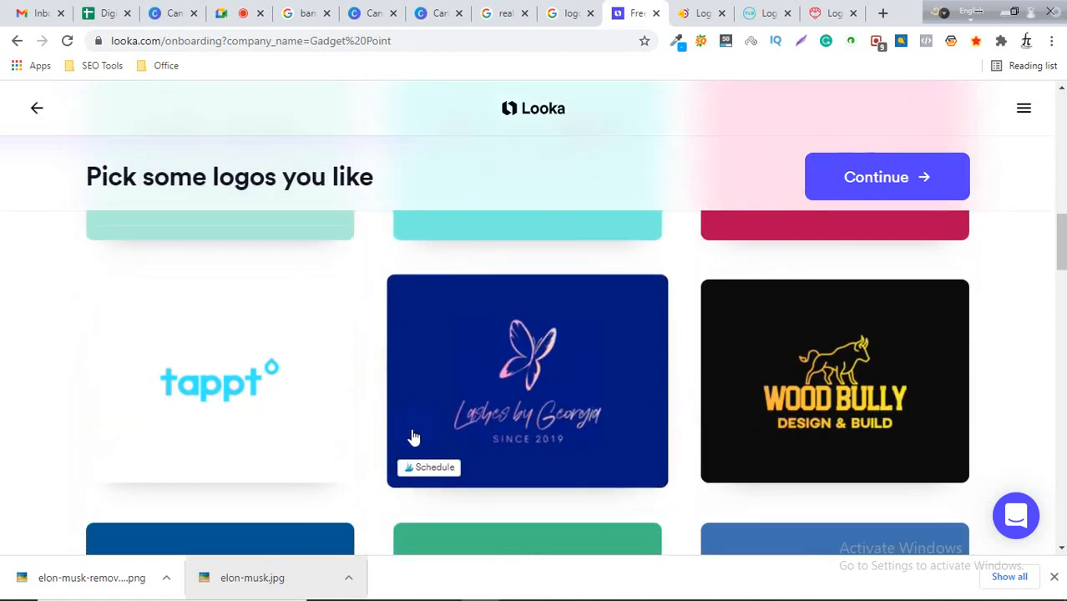
left_click(835, 381)
scroll(315, 386, "down", 3)
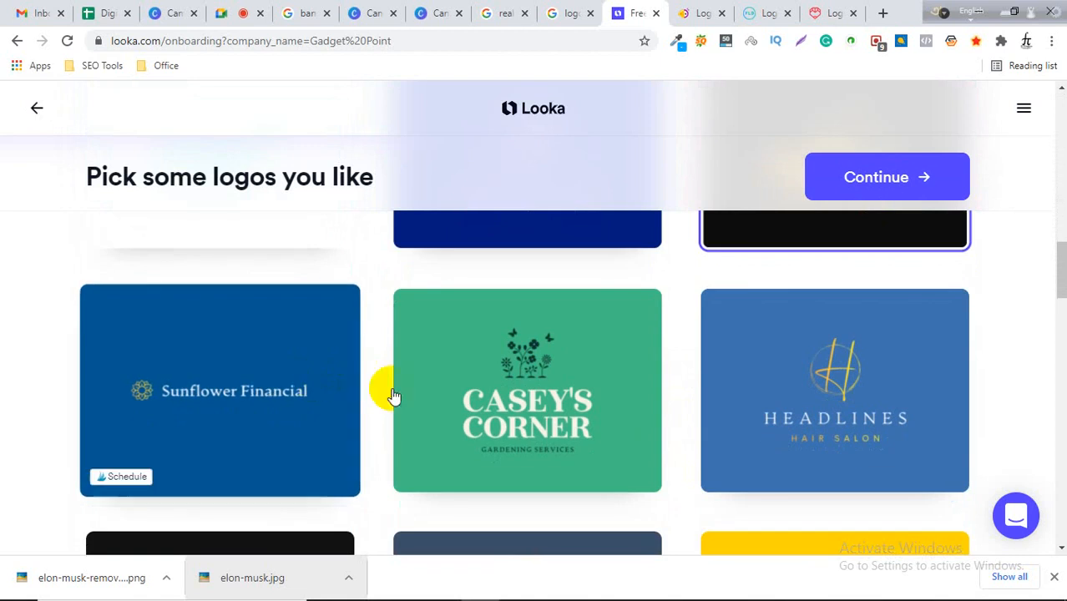
left_click(888, 178)
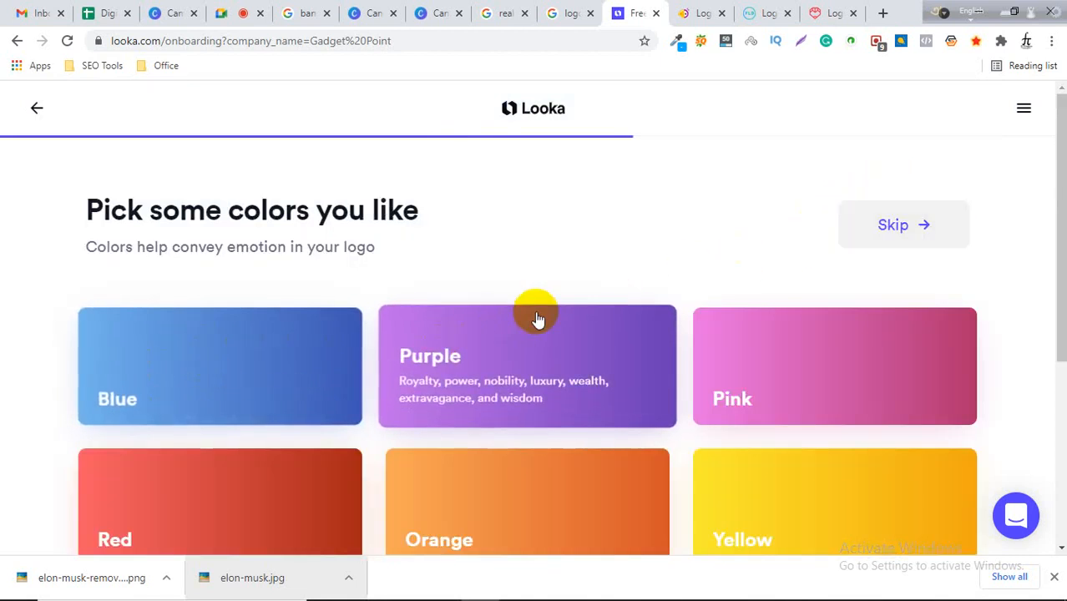
Choose Yellow as the preferred logo colour and continue.
scroll(534, 351, "down", 2)
scroll(510, 404, "up", 1)
scroll(296, 332, "down", 3)
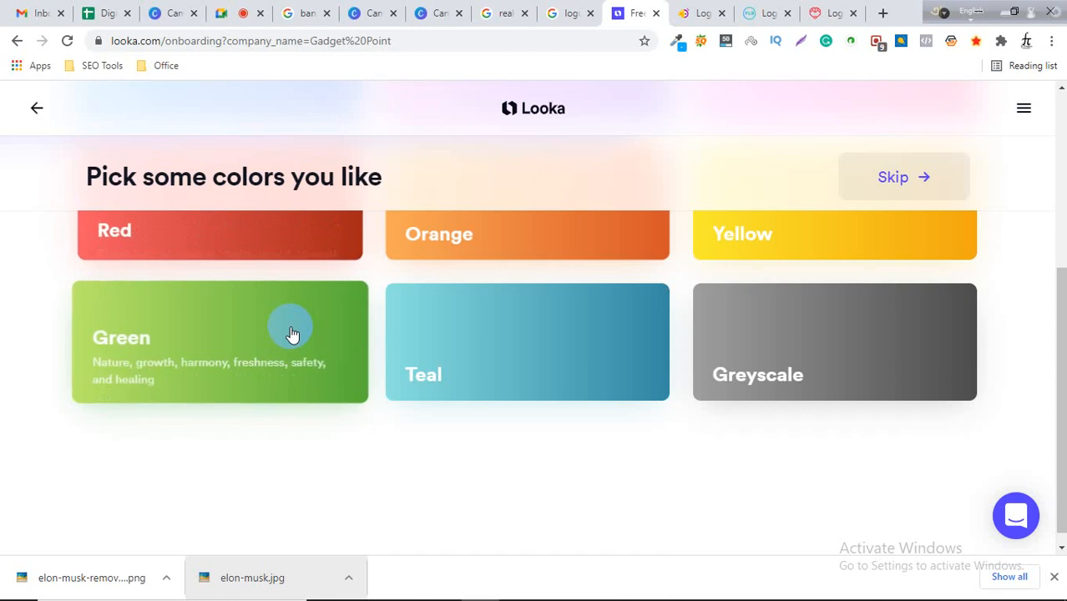
scroll(341, 369, "up", 3)
left_click(743, 421)
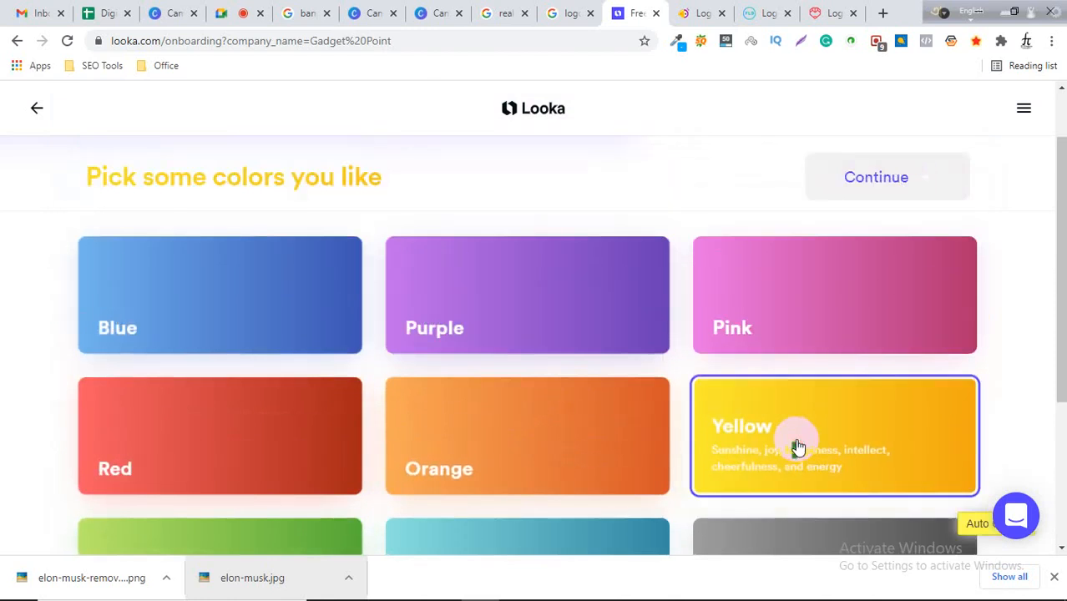
left_click(860, 183)
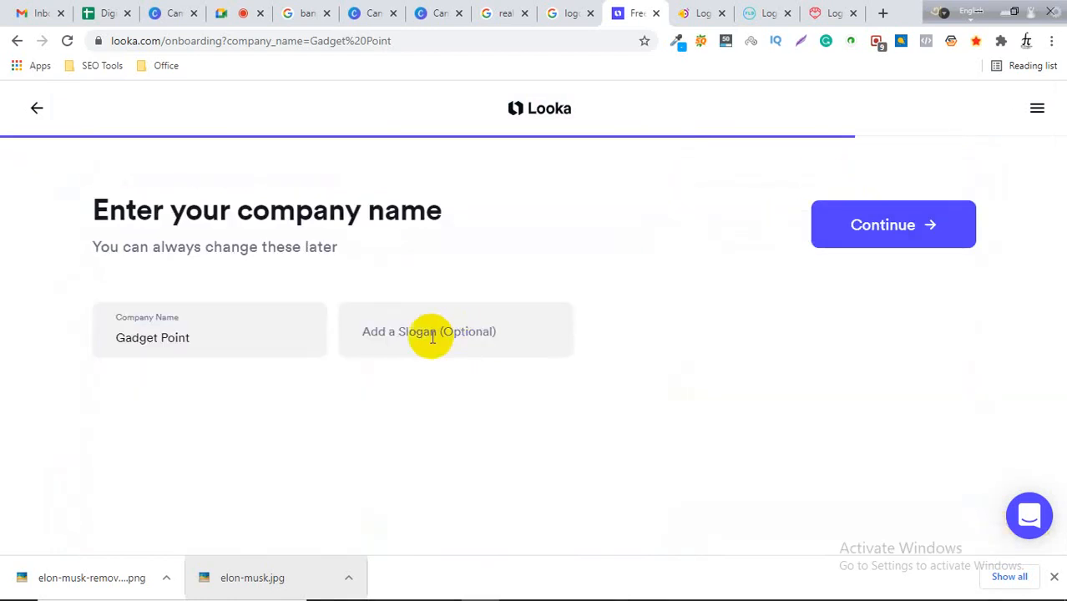
Continue without a slogan, then select the Tech, Technology, Gear and Digital symbol types and continue.
left_click(463, 330)
left_click(874, 222)
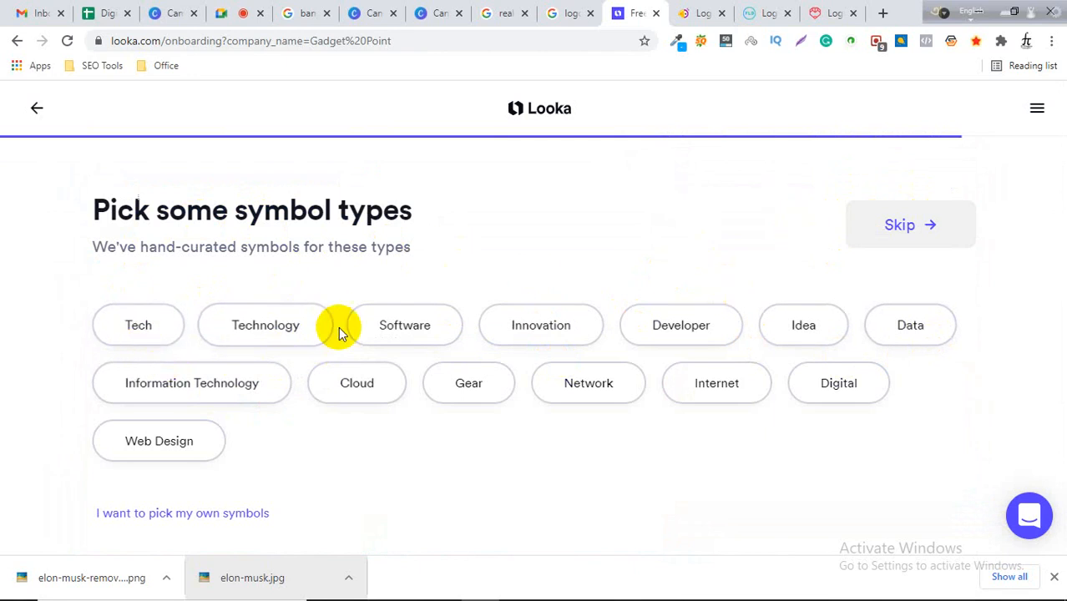
left_click(837, 393)
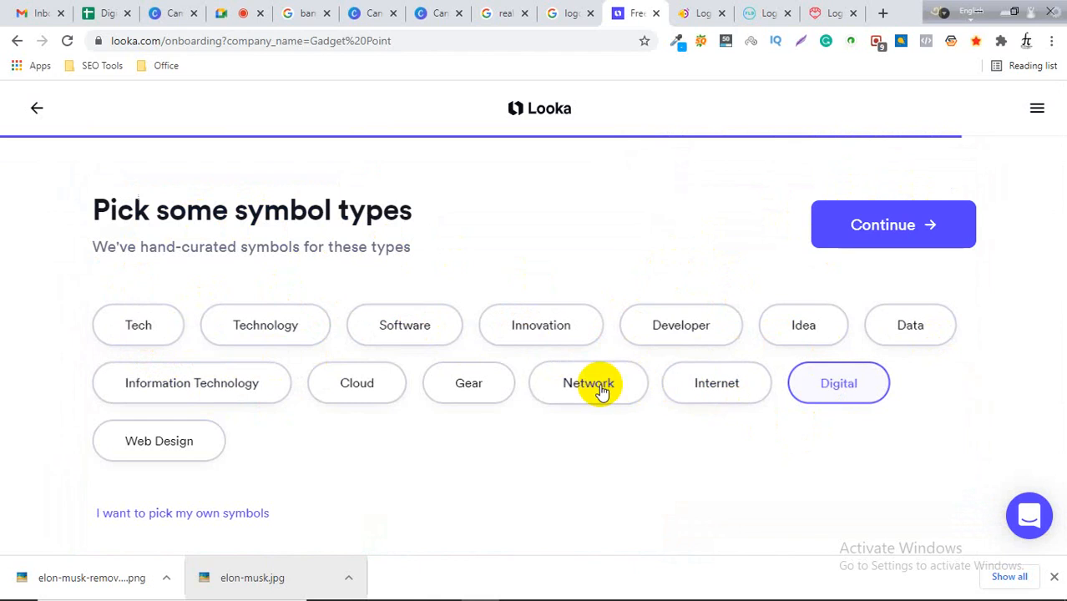
left_click(470, 394)
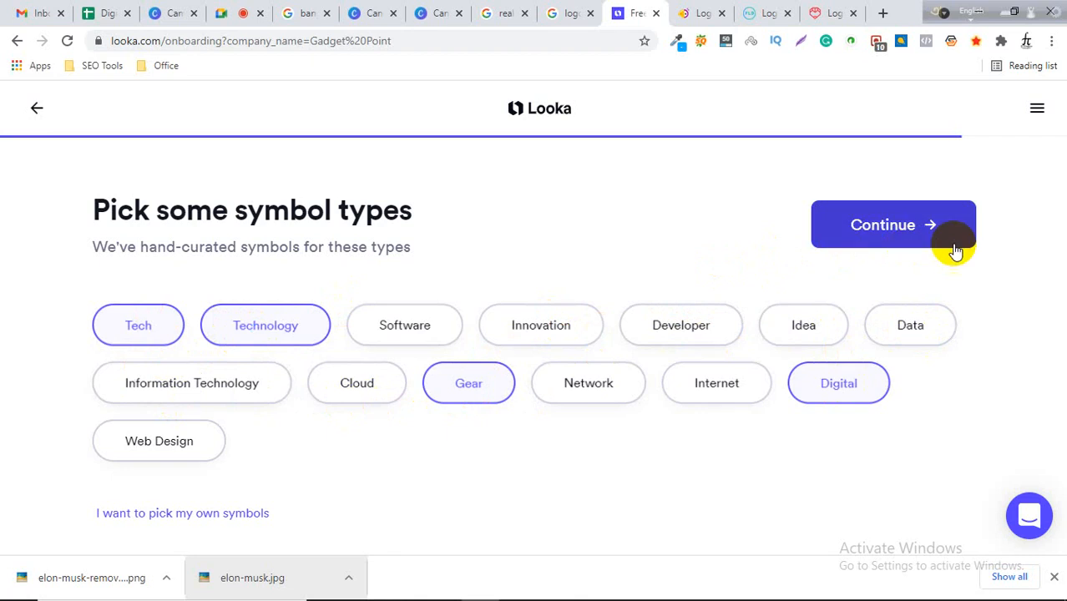
left_click(904, 227)
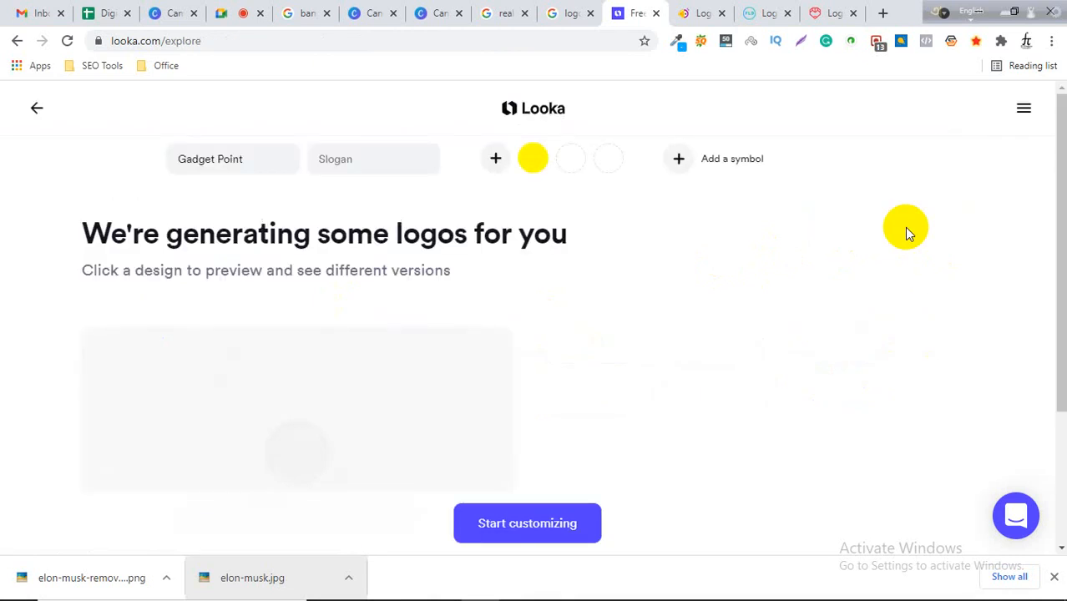
Browse the generated Gadget Point logo designs.
scroll(552, 294, "down", 3)
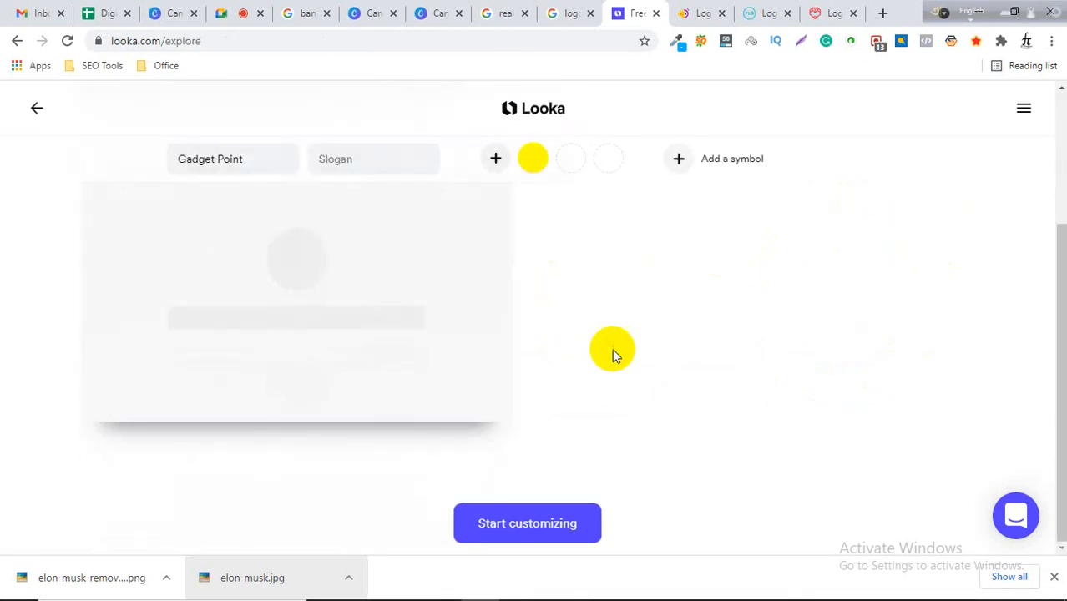
scroll(612, 348, "up", 2)
scroll(643, 328, "down", 1)
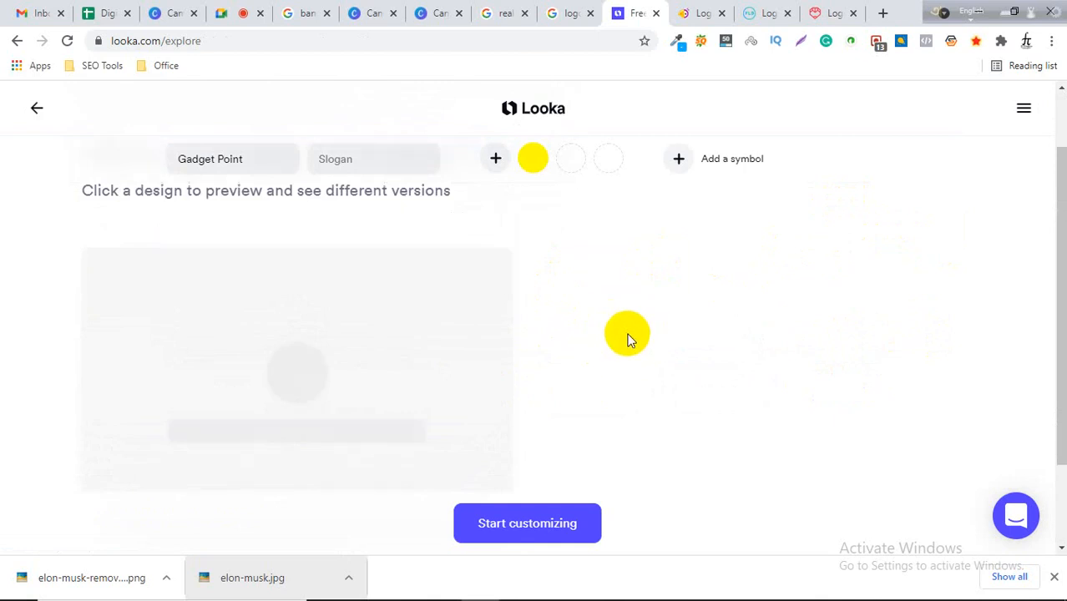
scroll(630, 338, "down", 1)
scroll(450, 399, "up", 2)
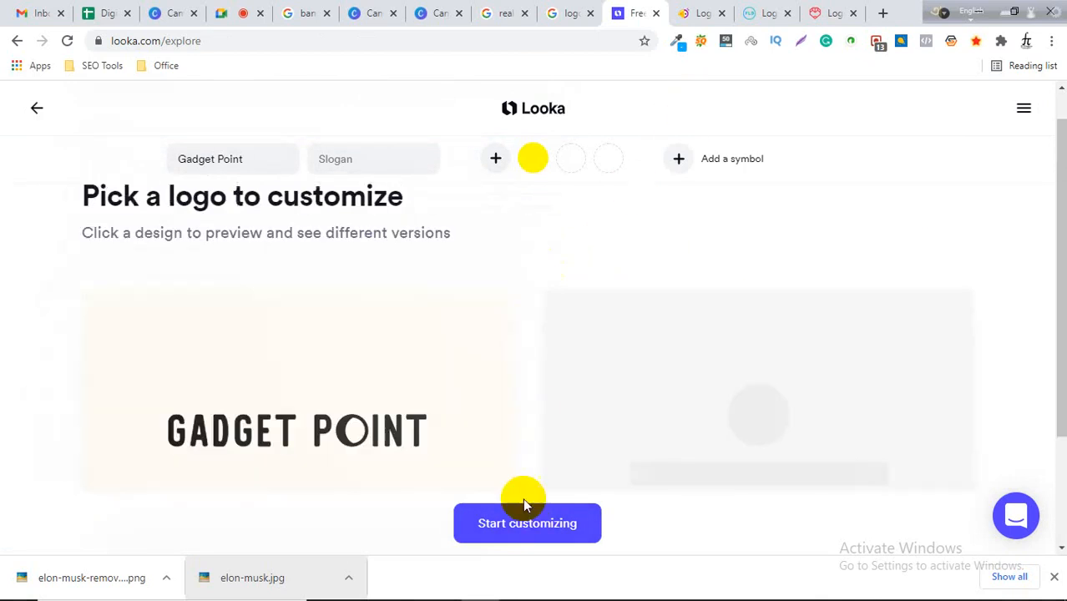
scroll(417, 428, "down", 2)
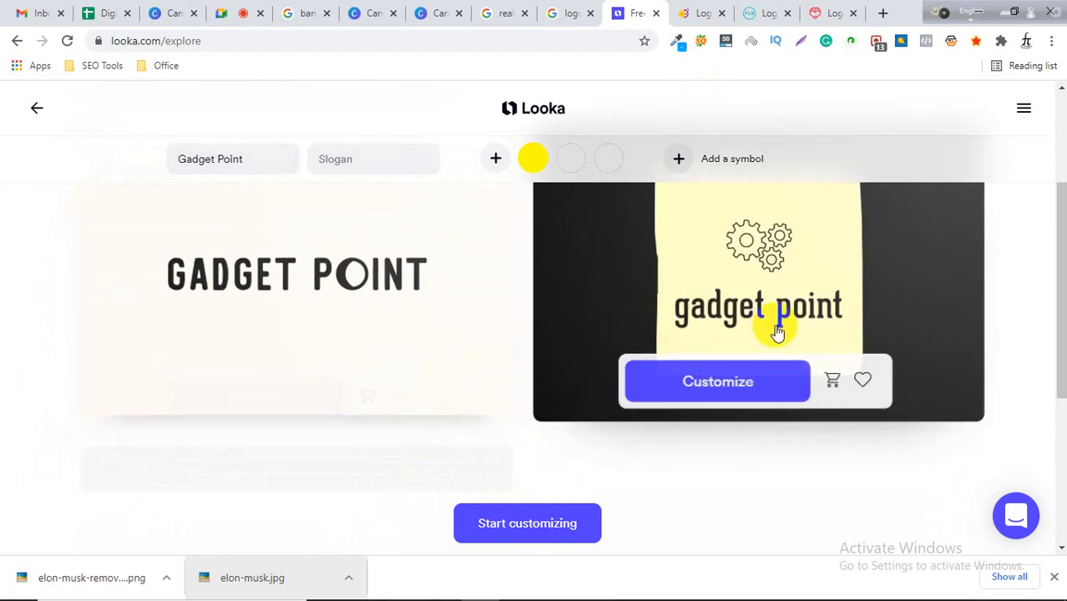
scroll(448, 338, "up", 1)
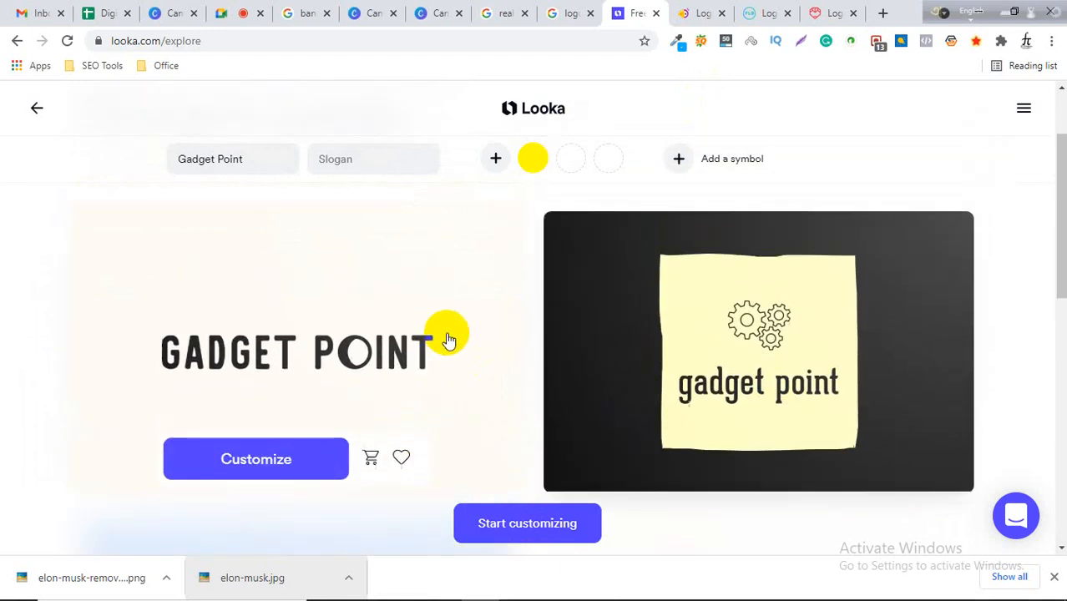
scroll(512, 312, "down", 1)
scroll(514, 312, "up", 1)
scroll(526, 315, "down", 1)
scroll(530, 318, "down", 3)
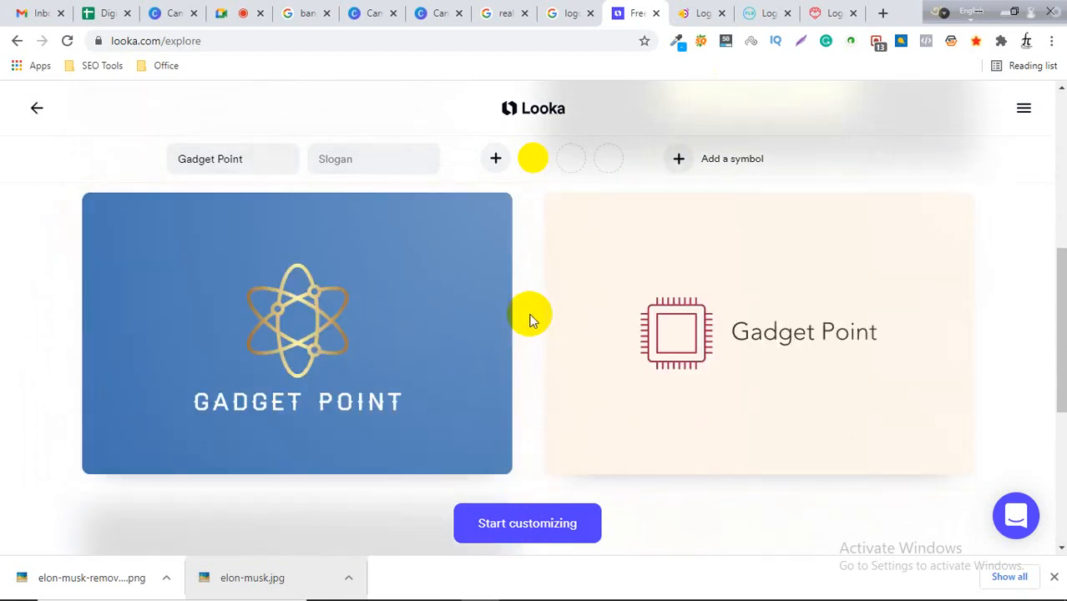
scroll(693, 305, "down", 1)
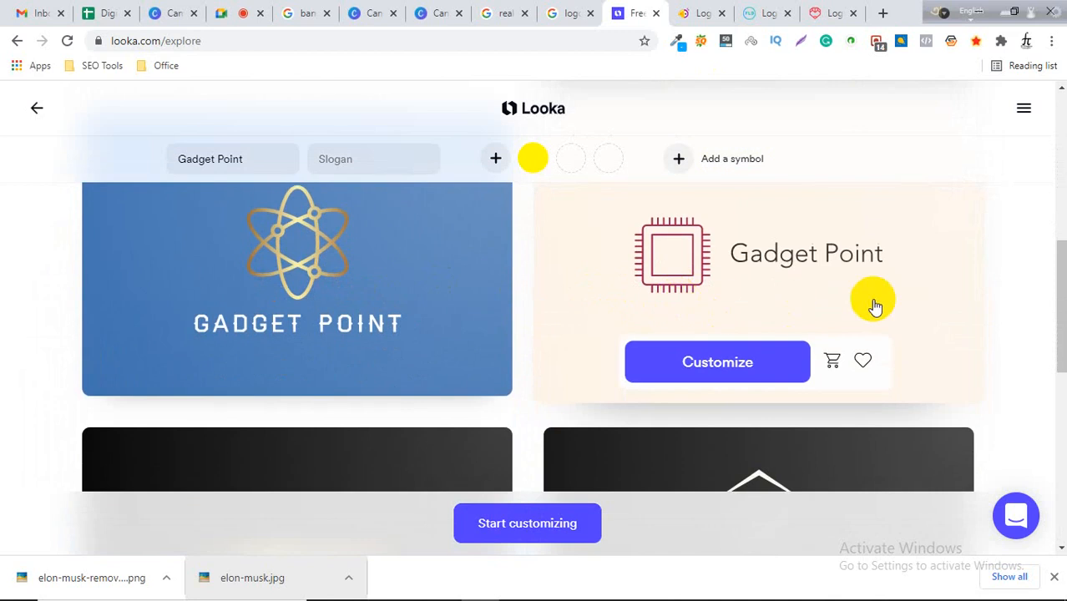
scroll(871, 305, "down", 3)
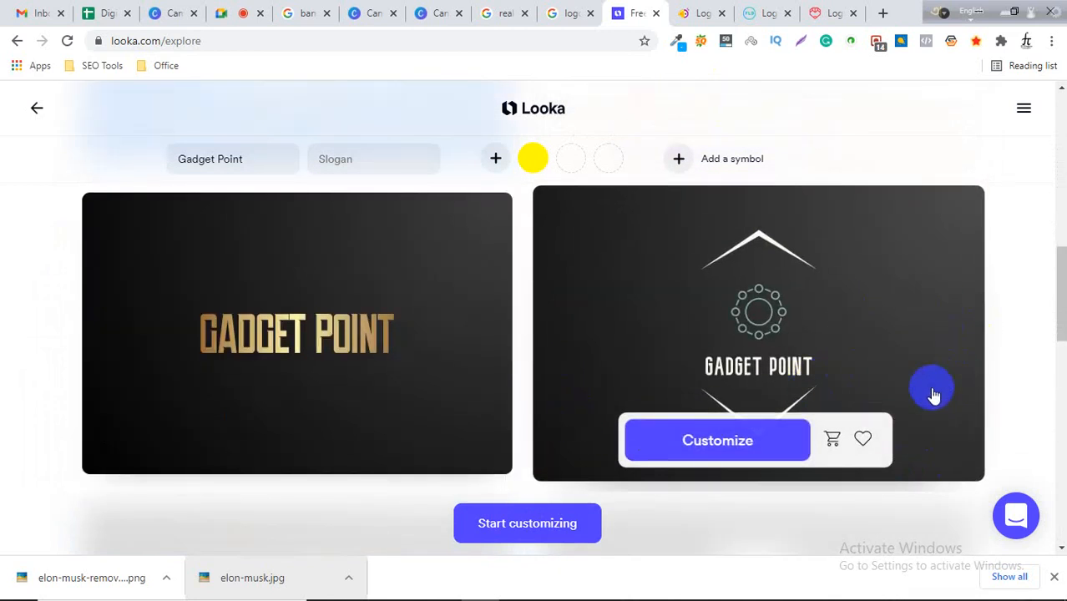
scroll(801, 460, "down", 1)
scroll(980, 508, "up", 1)
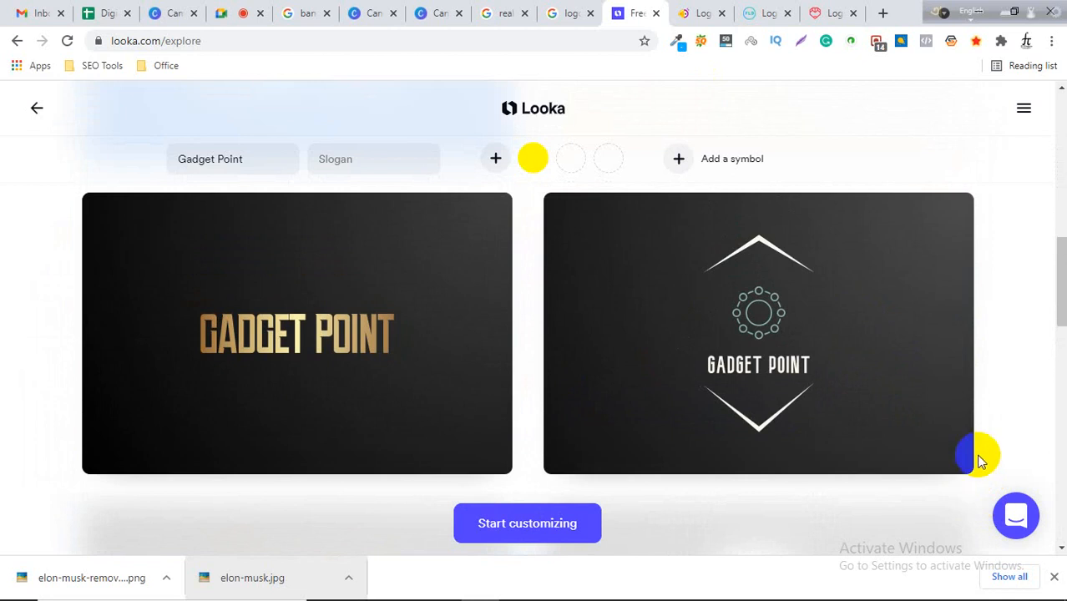
Open the black hexagon Gadget Point design in the logo editor, continuing as a guest.
left_click(896, 416)
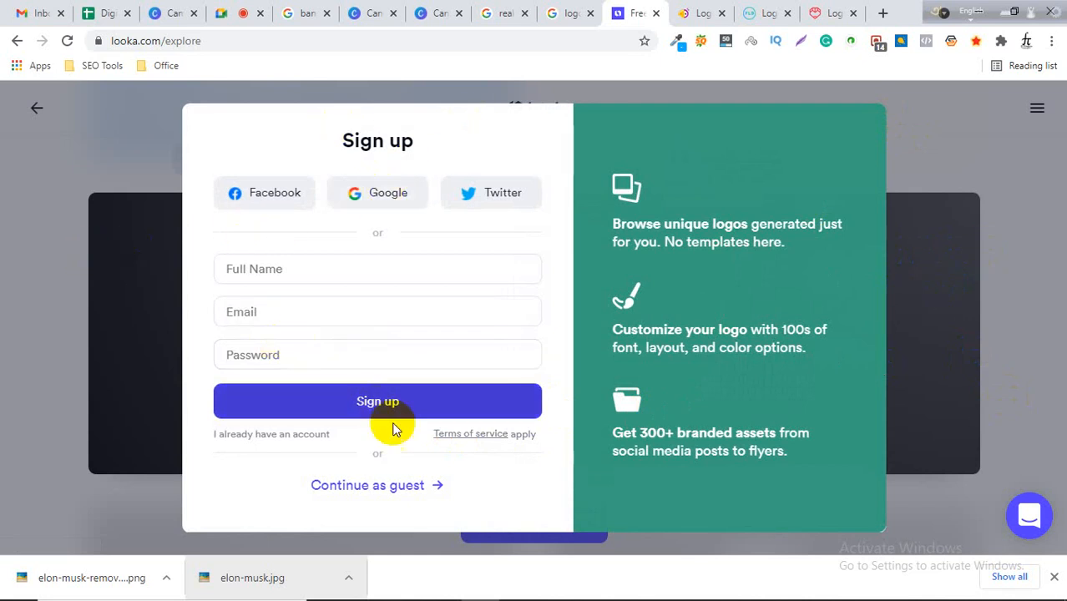
left_click(398, 485)
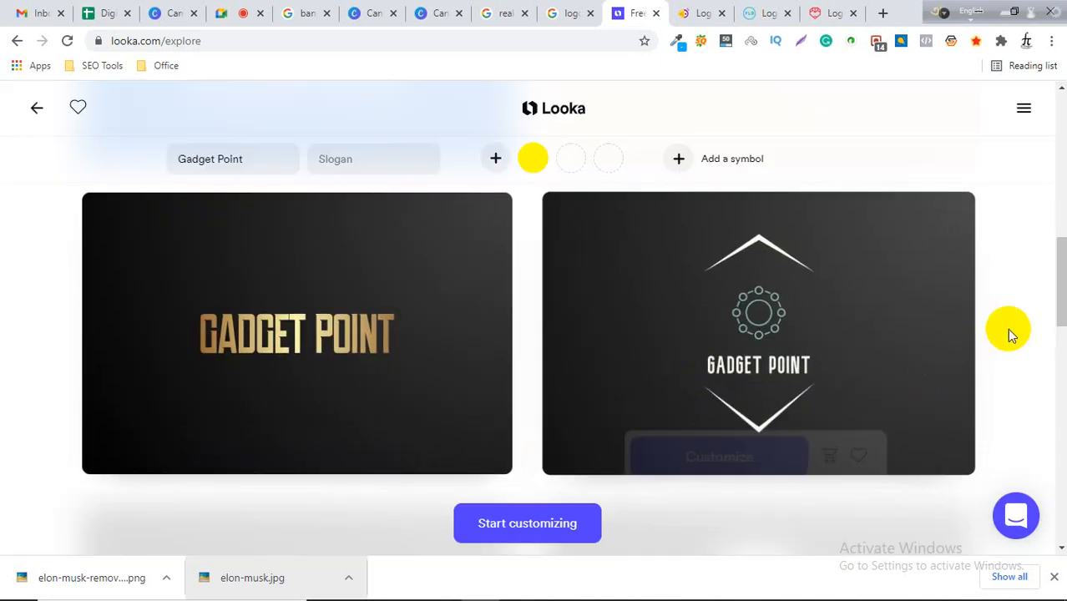
mouse_move(776, 345)
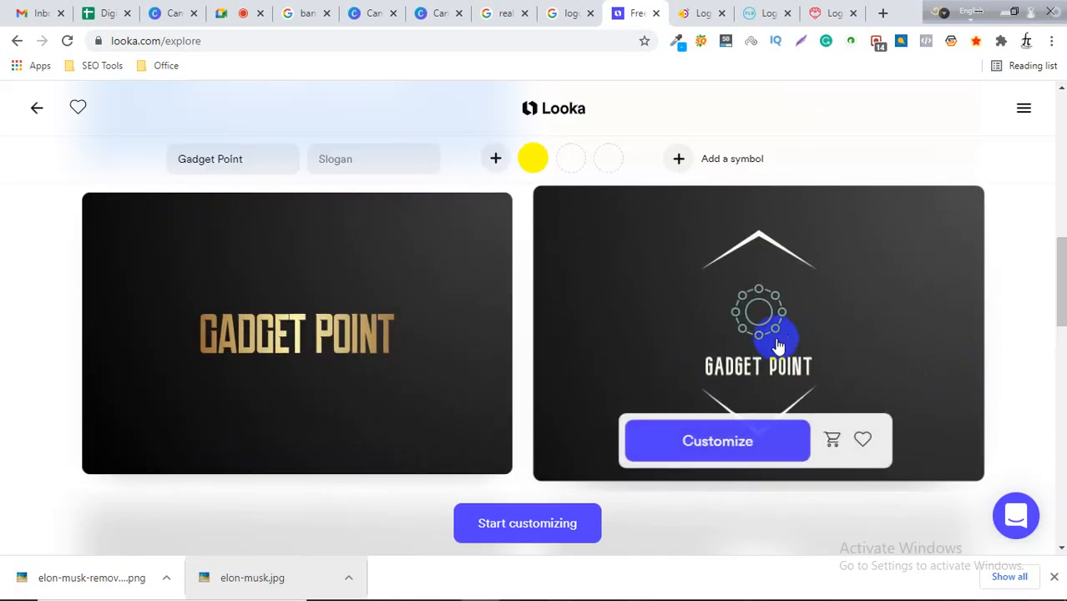
left_click(806, 331)
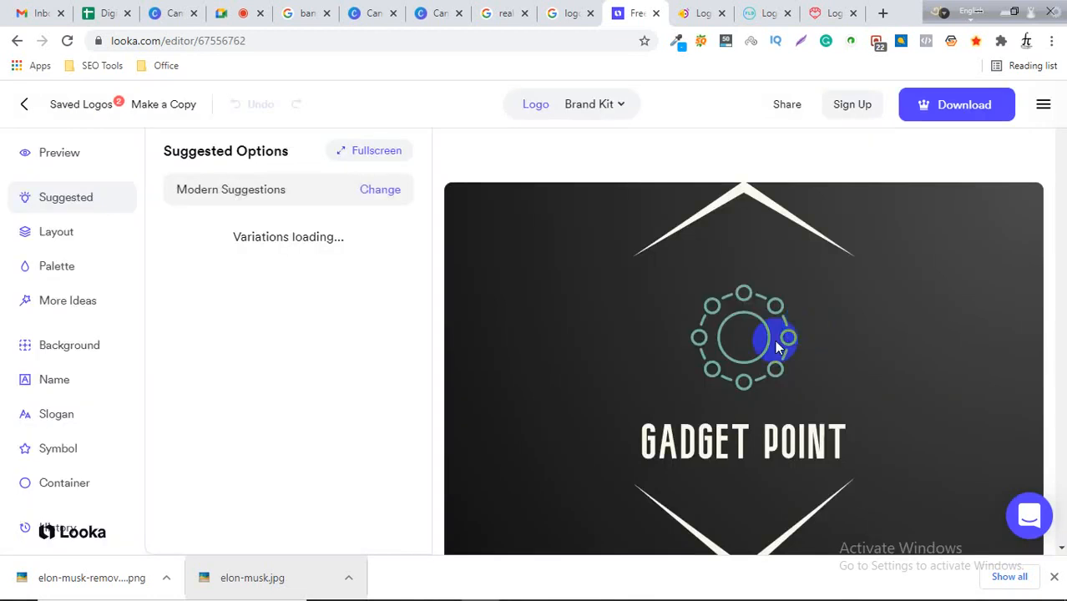
scroll(893, 317, "down", 2)
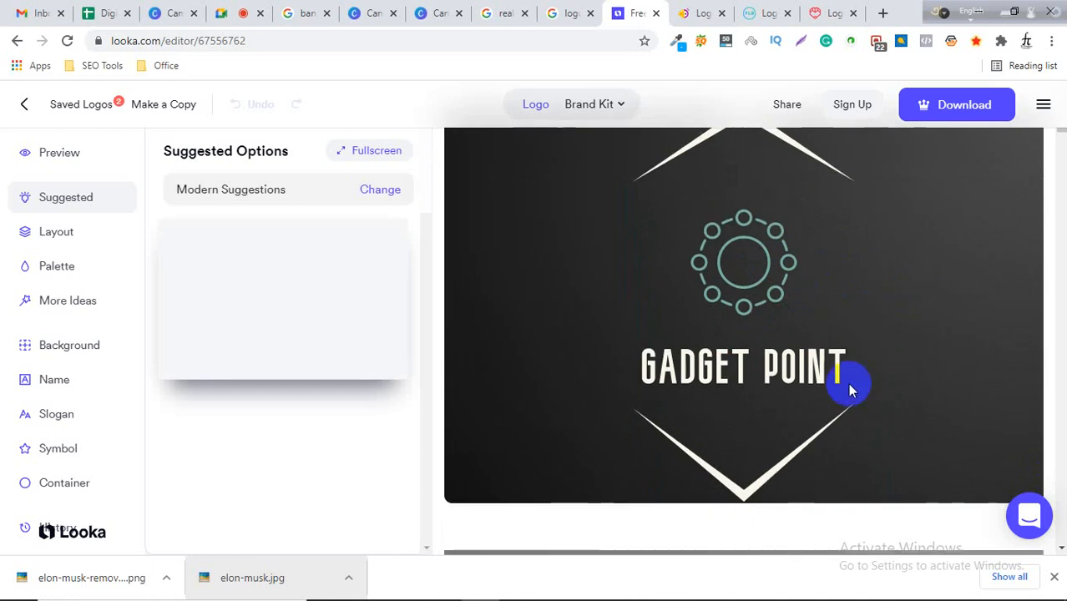
scroll(851, 397, "up", 2)
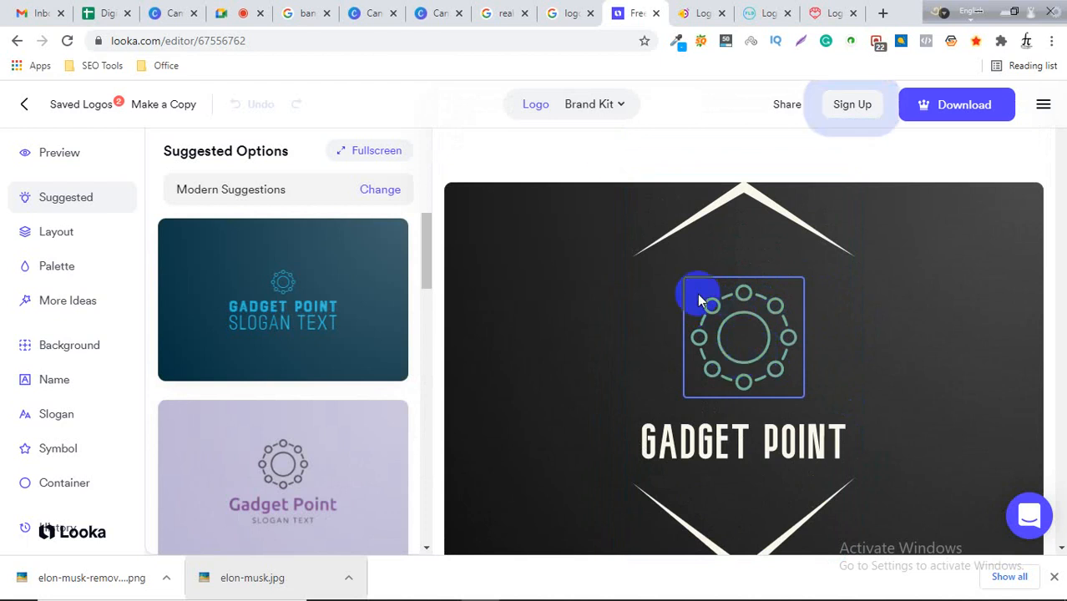
Return to the Canva logo design and add a new blank page below the restaurant logo.
left_click(560, 11)
left_click(493, 12)
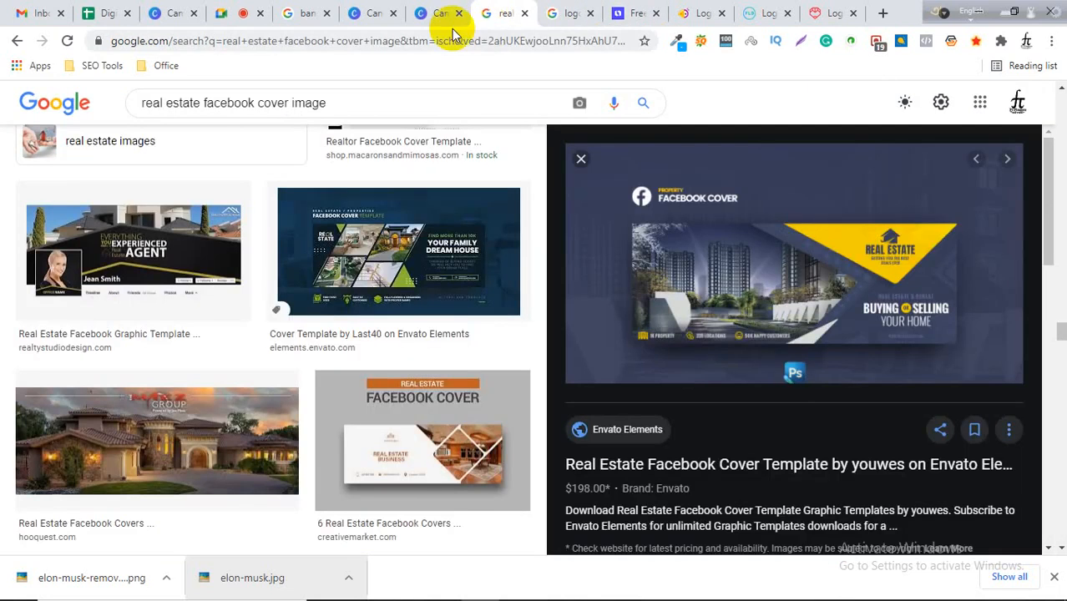
left_click(433, 8)
scroll(250, 267, "up", 4)
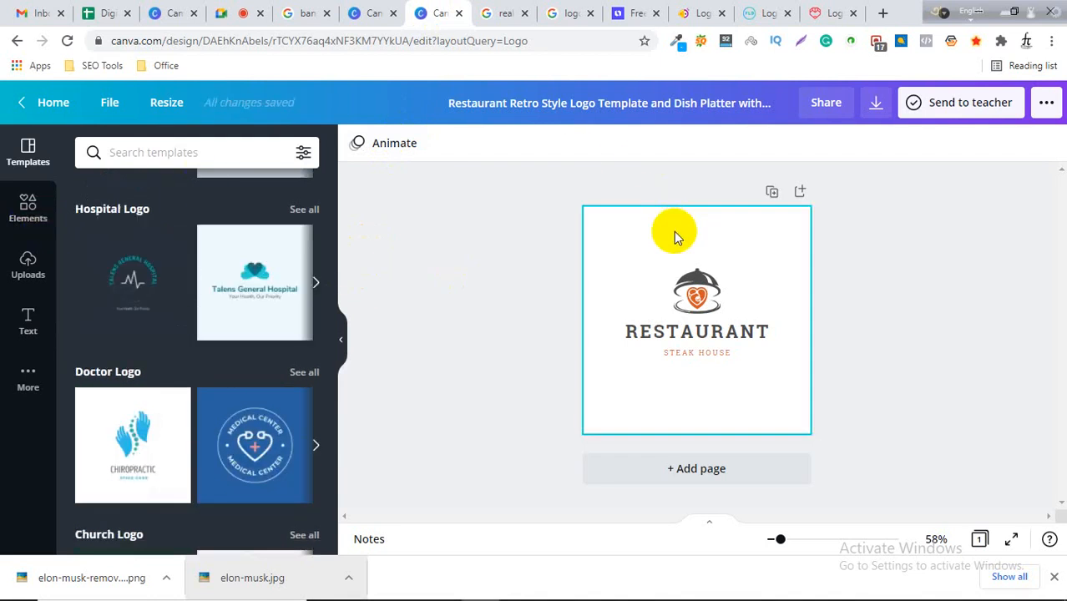
left_click(695, 294)
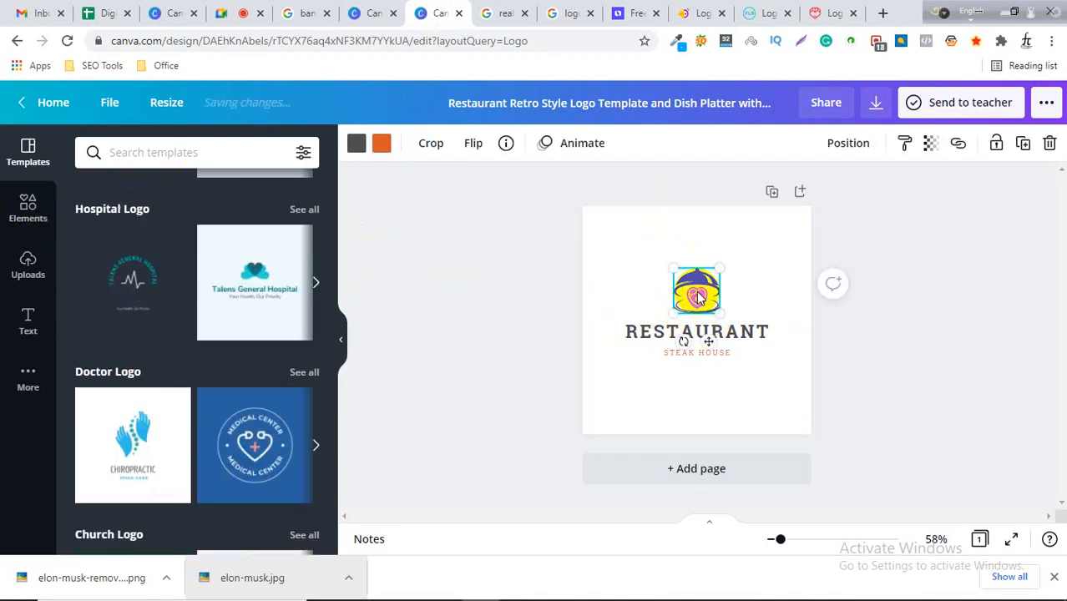
left_click(686, 469)
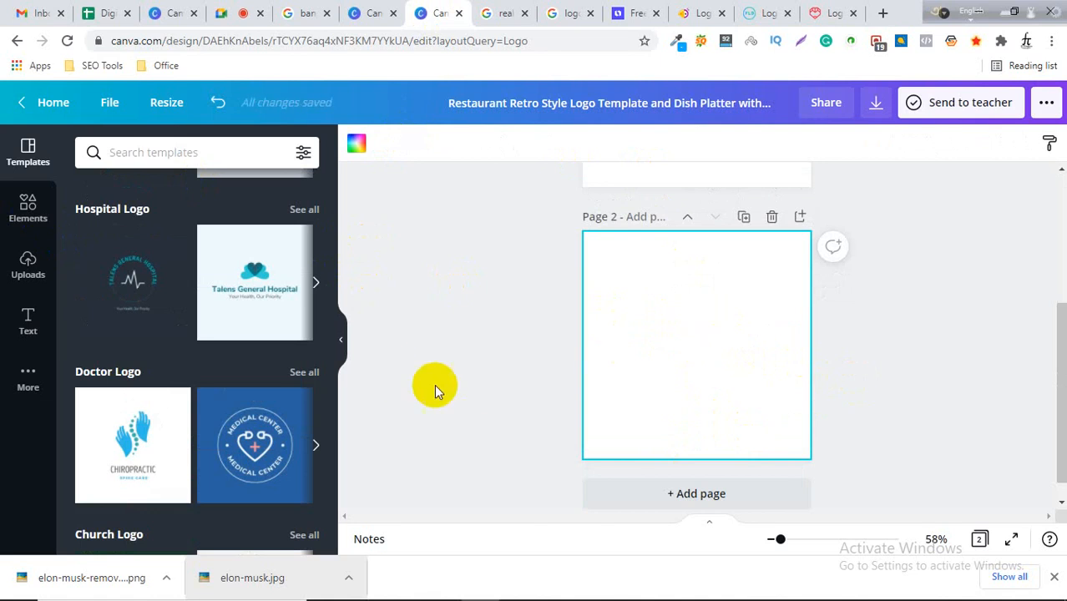
Hide the side panel and move the Looka editor tab beside the Canva tab for reference.
left_click(341, 341)
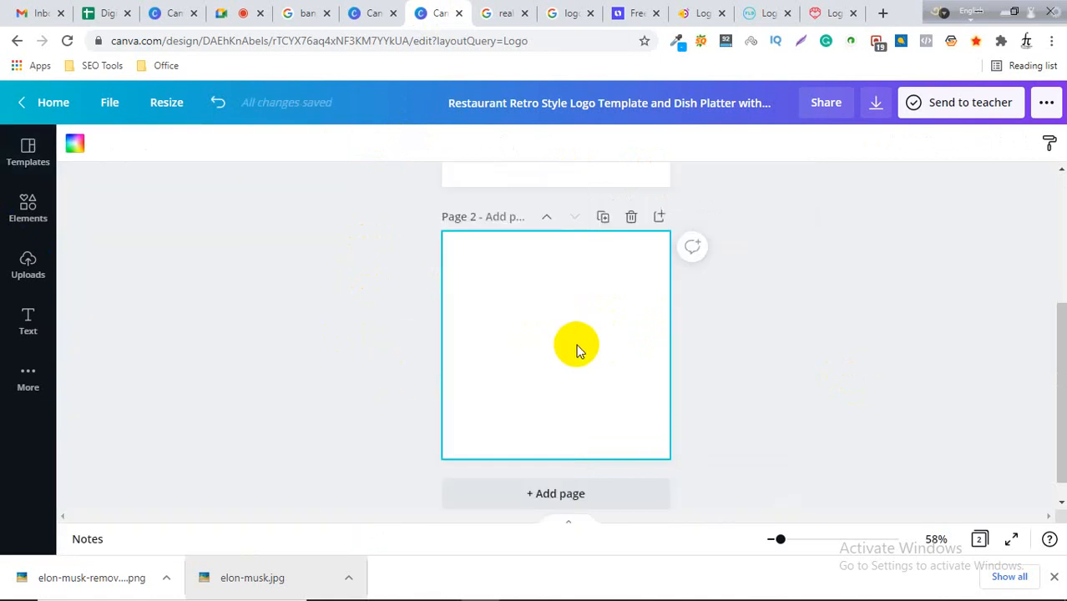
scroll(576, 344, "up", 1)
scroll(576, 344, "down", 1)
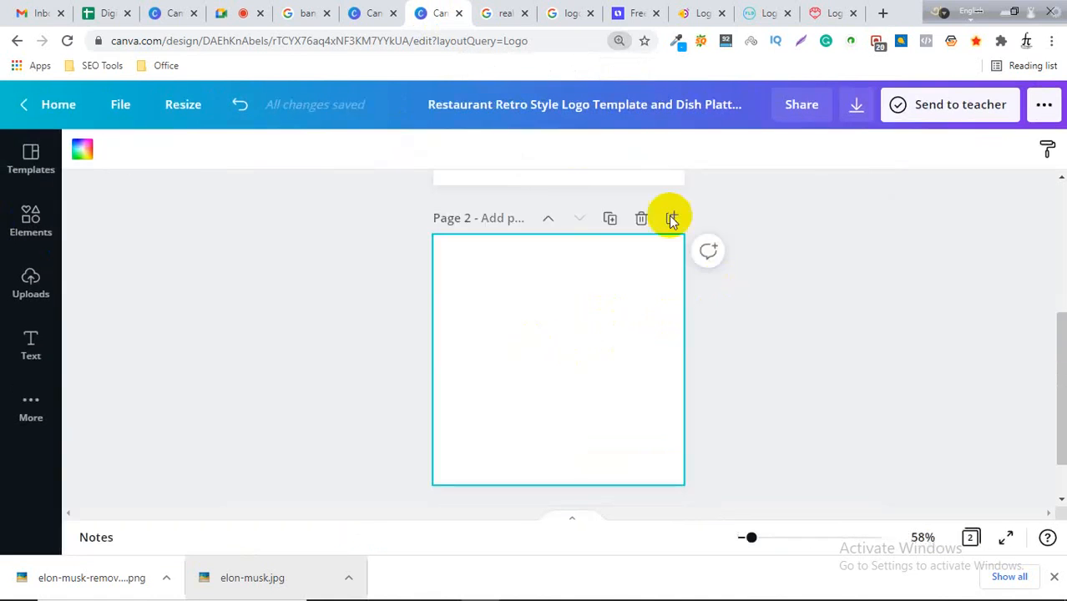
left_click(570, 12)
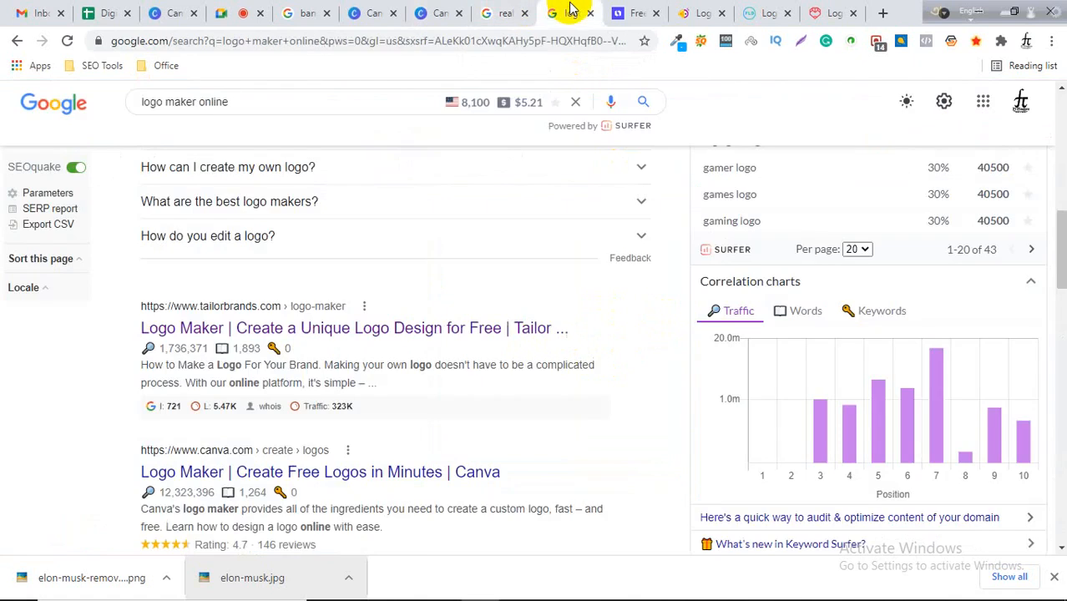
left_click(636, 11)
left_click_drag(639, 7, 507, 10)
left_click(738, 332)
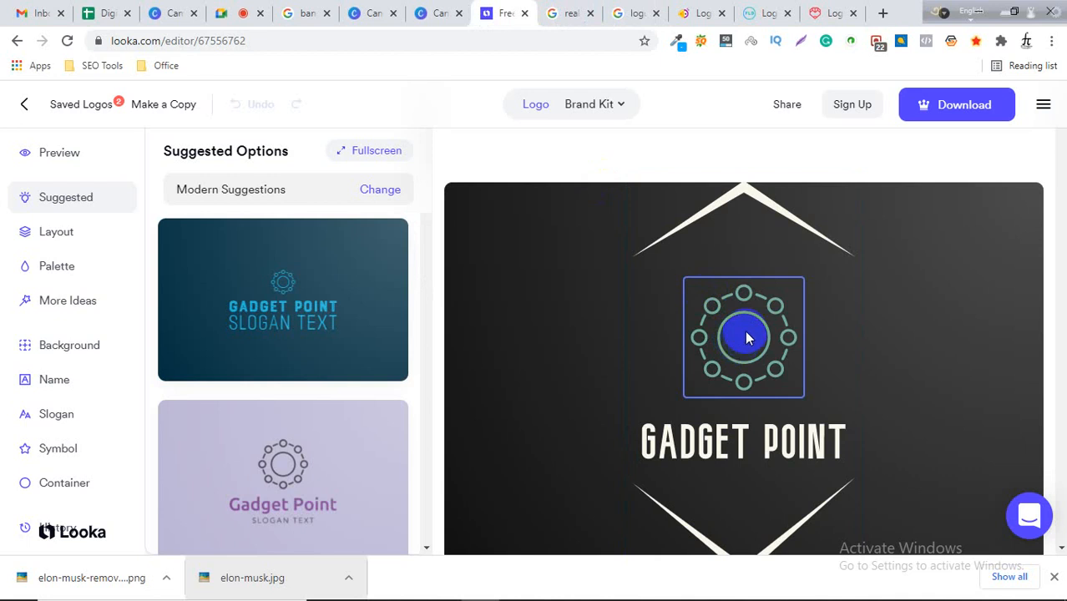
left_click(440, 12)
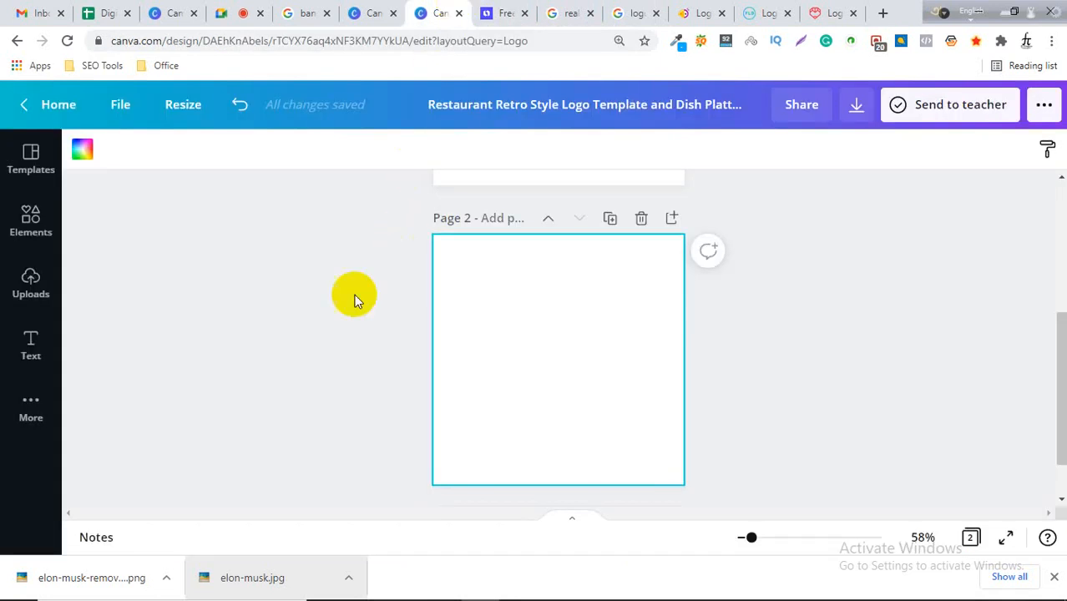
Set page 2's background to a near-black dark grey matching the Looka logo.
left_click(29, 223)
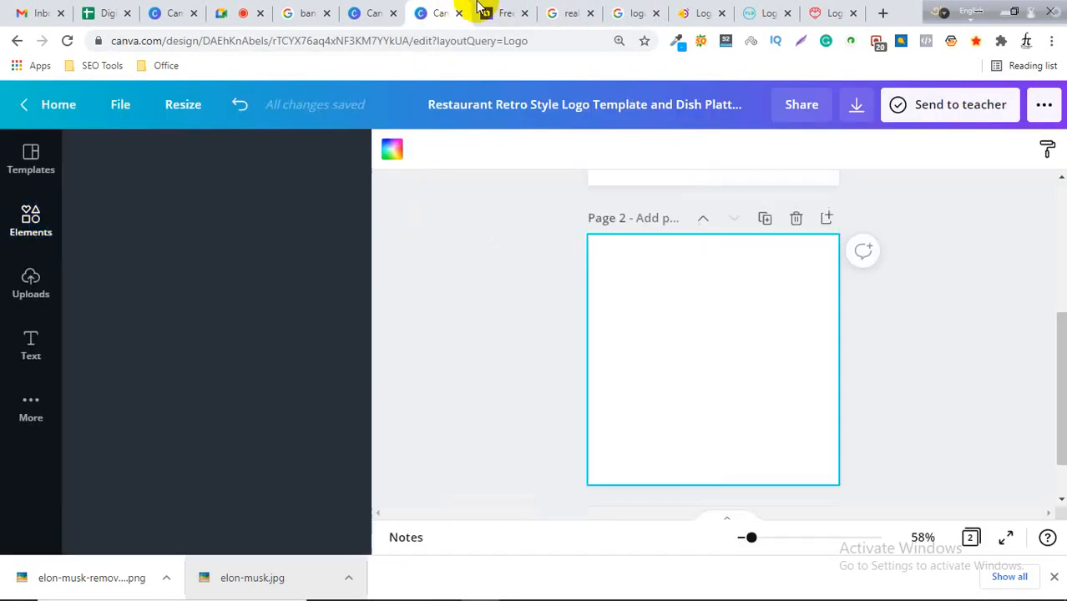
left_click(511, 12)
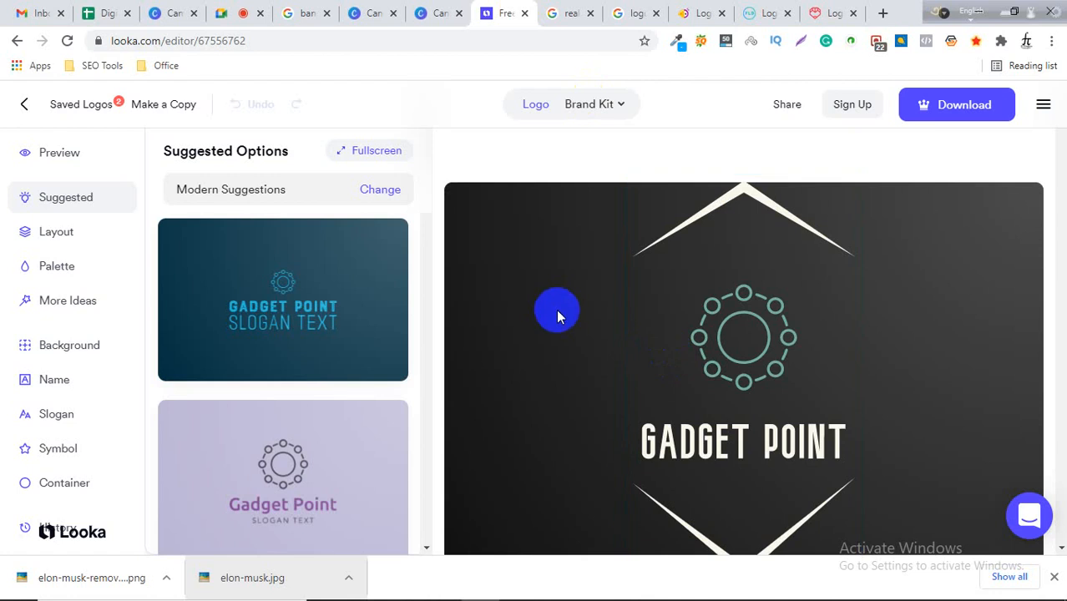
left_click(420, 12)
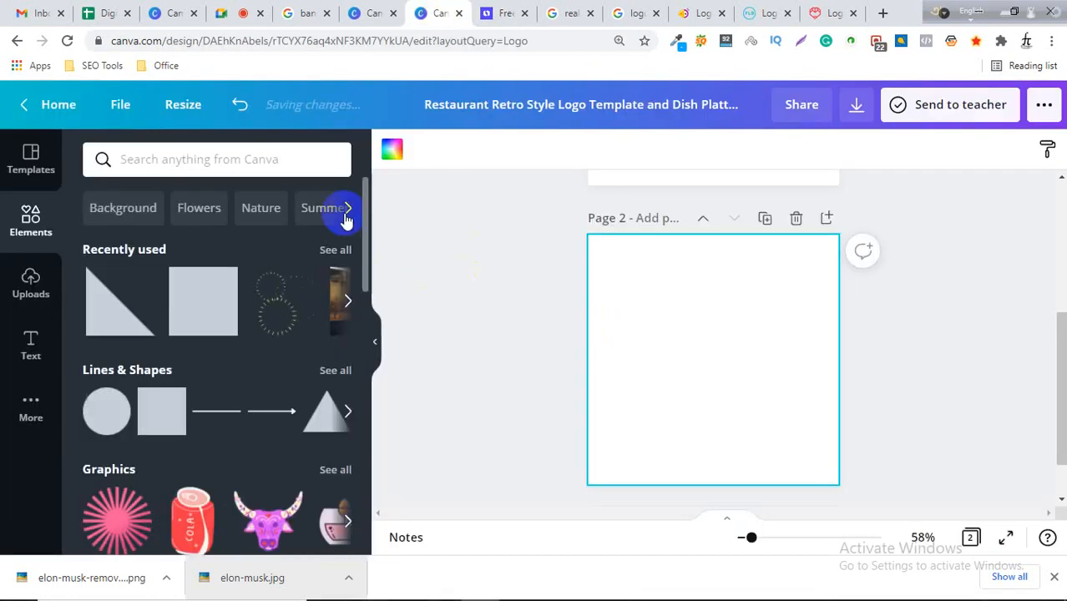
left_click(391, 150)
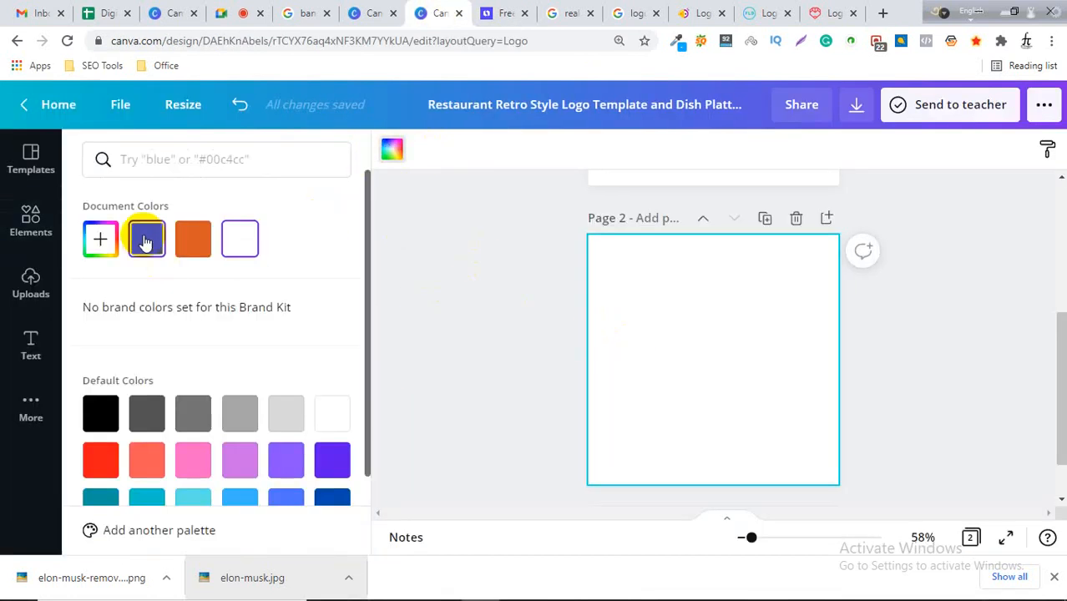
left_click(136, 410)
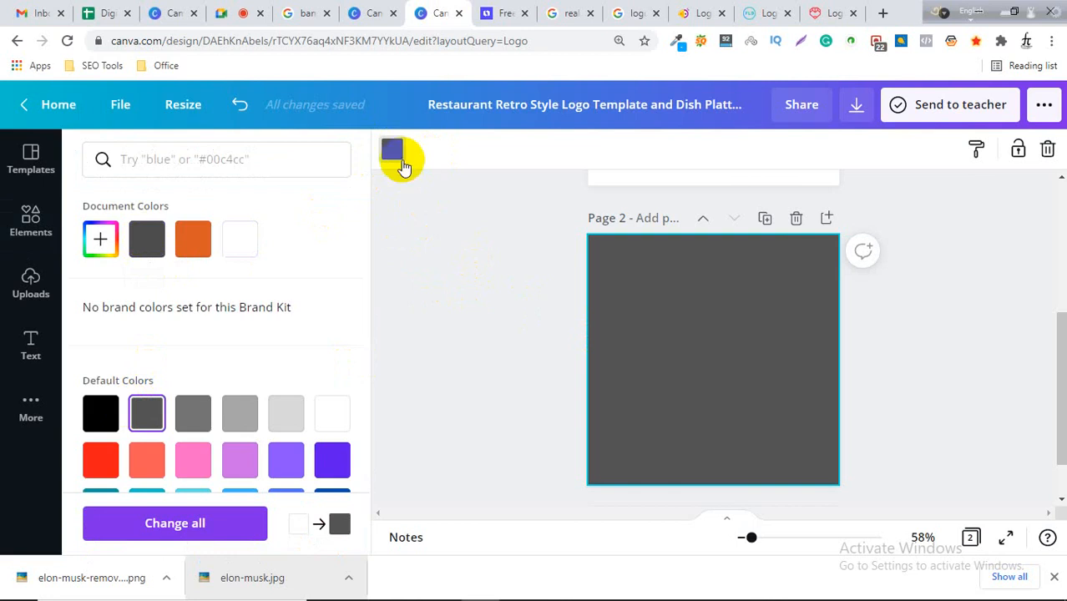
left_click(391, 149)
left_click(392, 150)
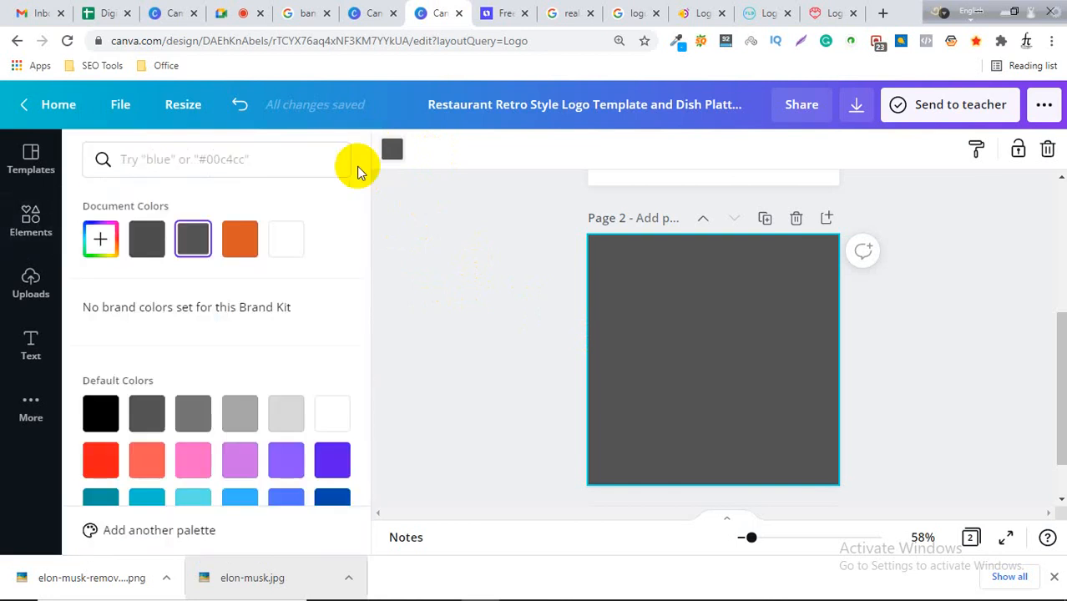
left_click(100, 238)
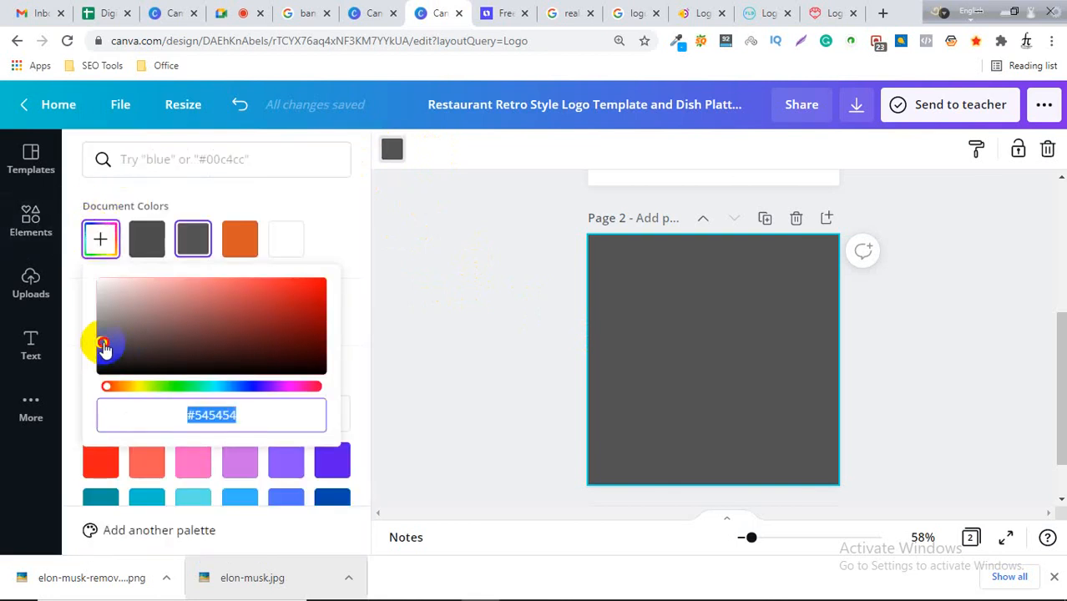
left_click_drag(104, 347, 97, 358)
left_click(418, 276)
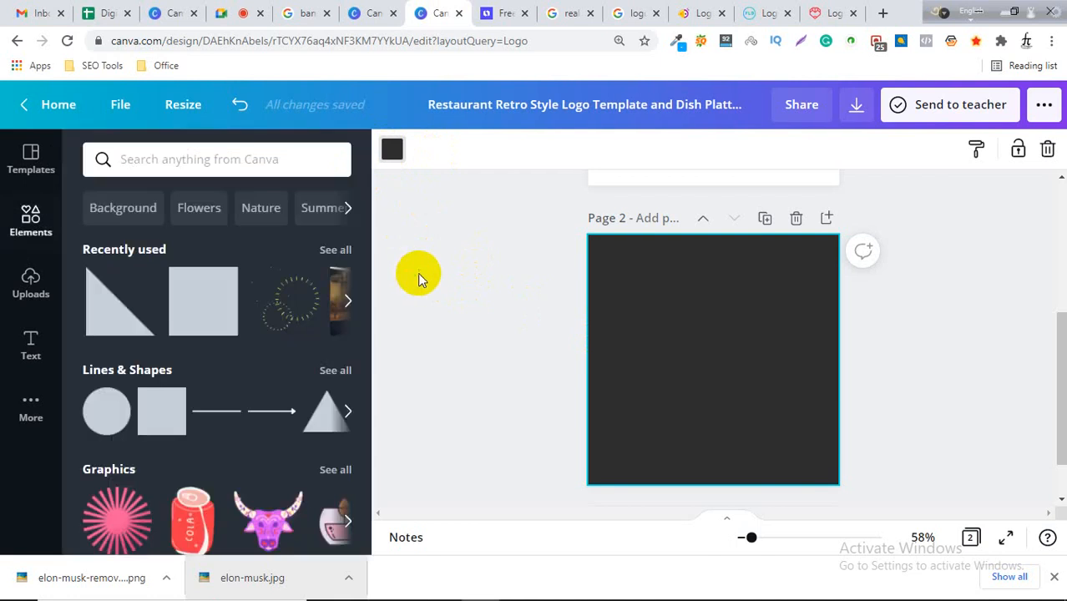
Search the elements for circle and add the thin outlined circle to page 2.
left_click(501, 12)
left_click(749, 349)
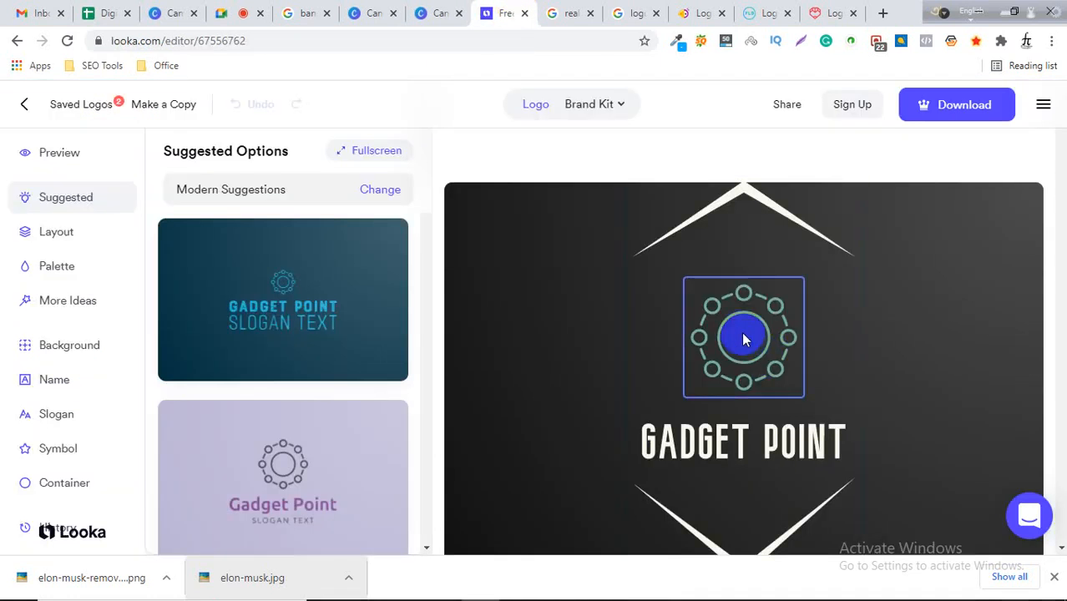
left_click(439, 10)
left_click(168, 160)
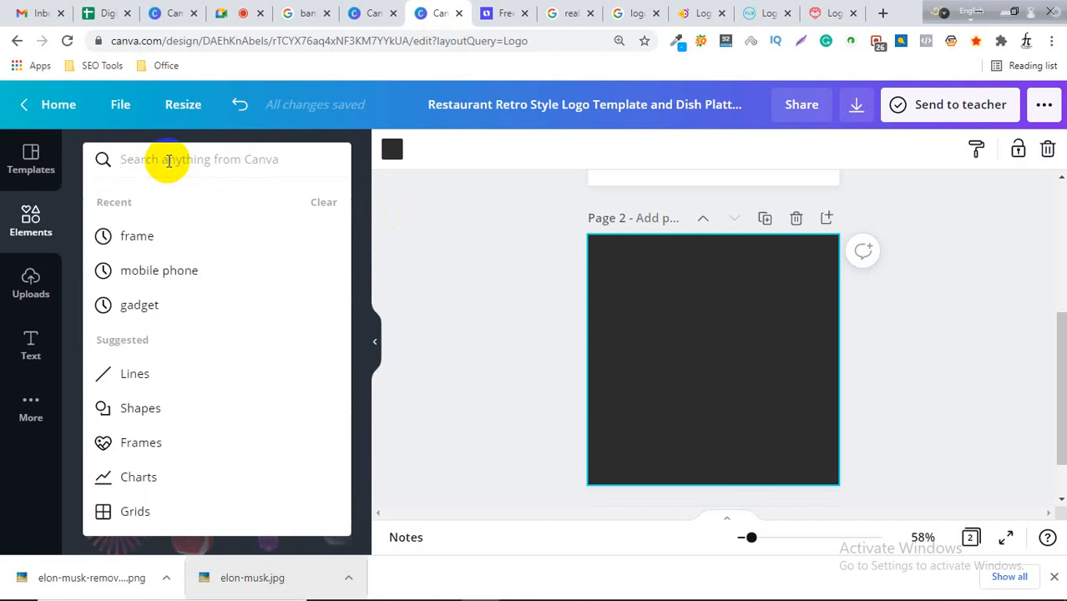
type("circle")
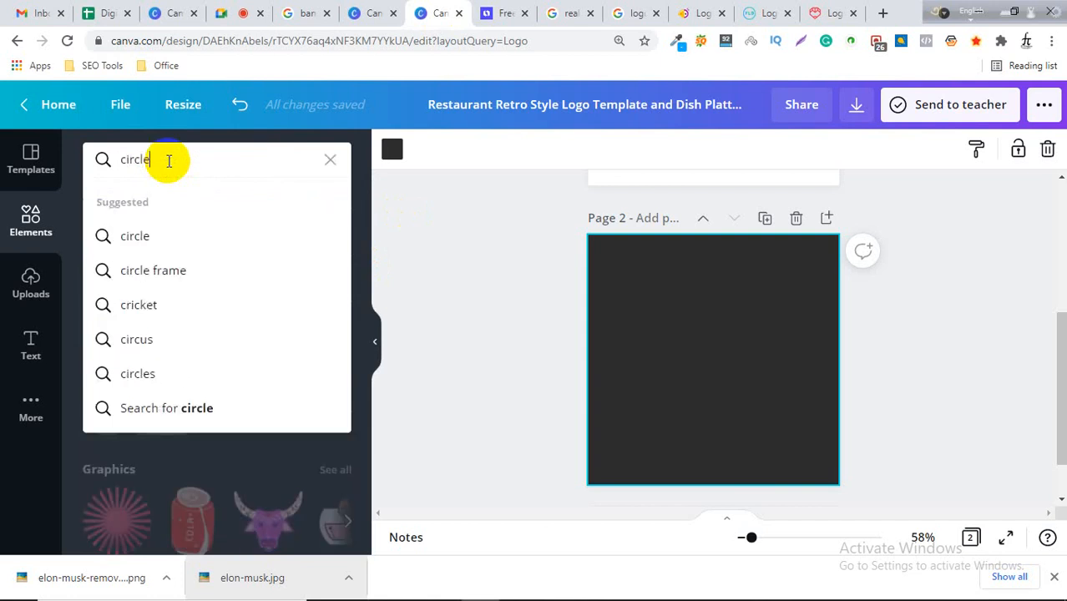
key("Return")
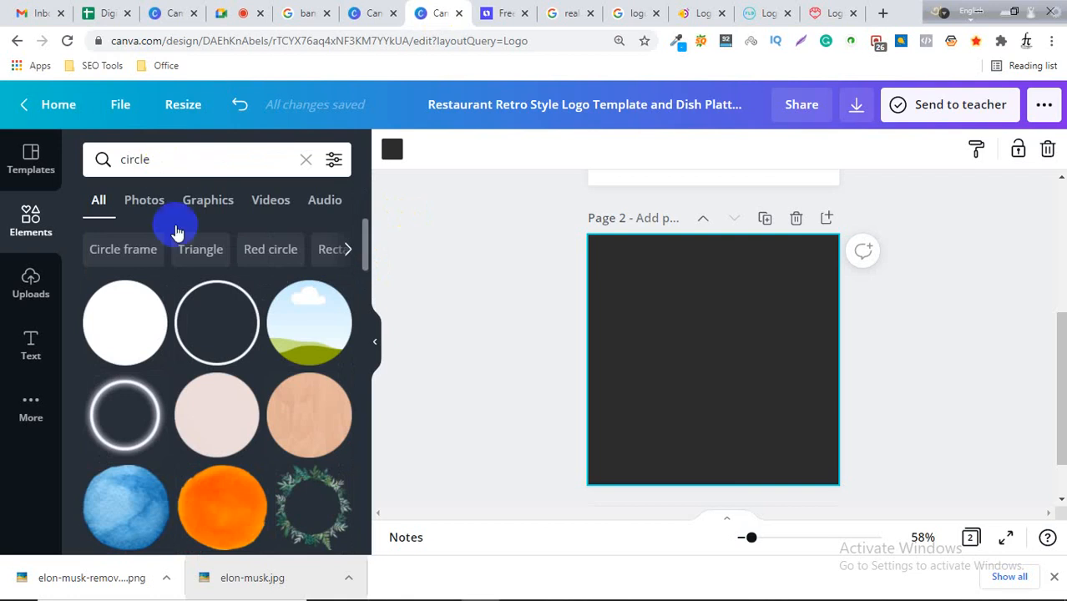
left_click(515, 10)
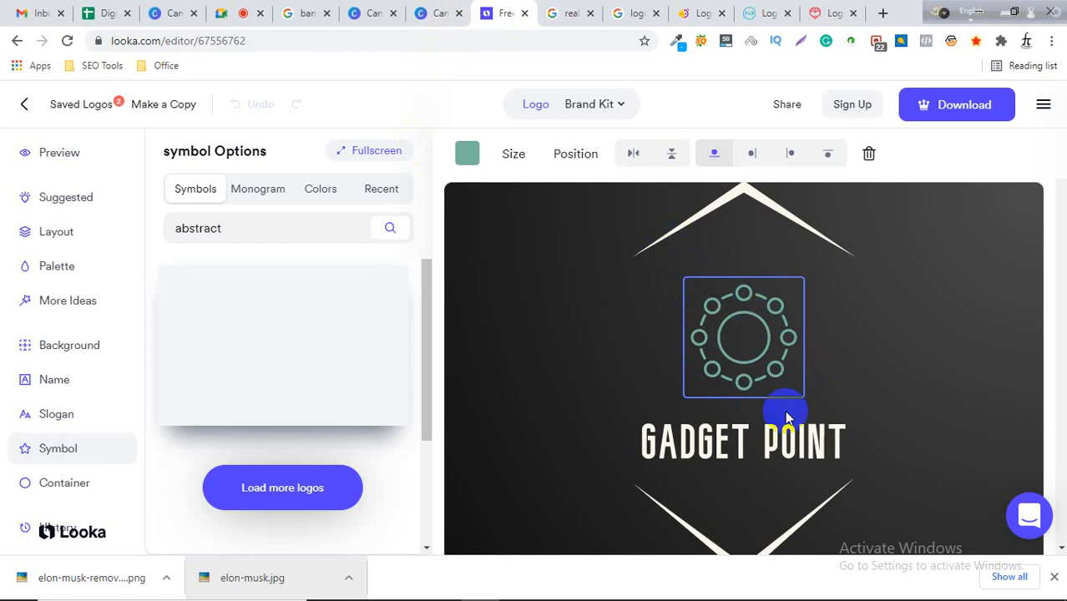
left_click(435, 12)
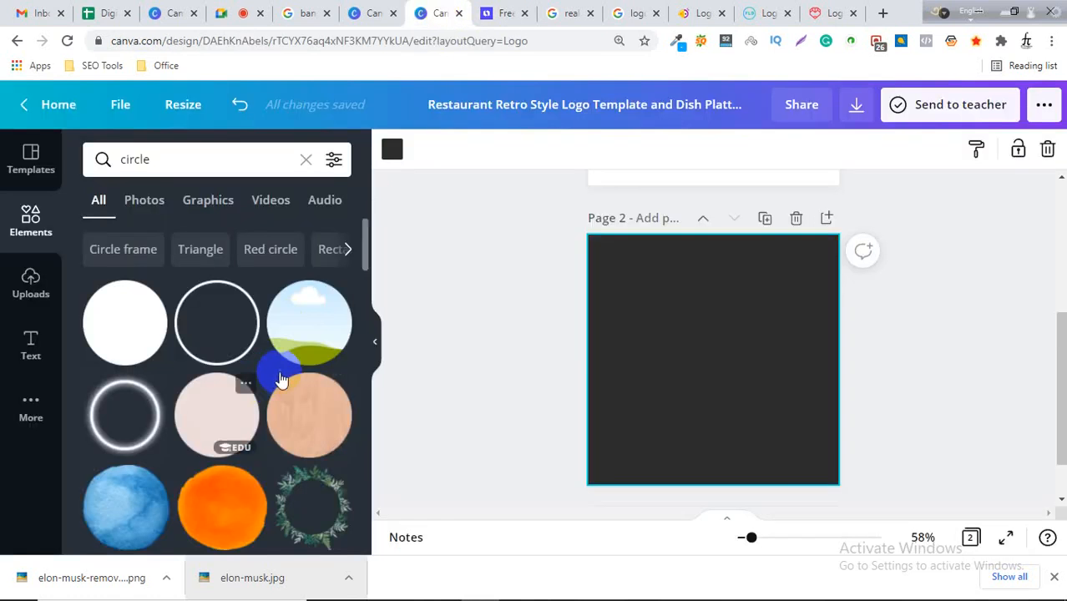
scroll(259, 400, "up", 1)
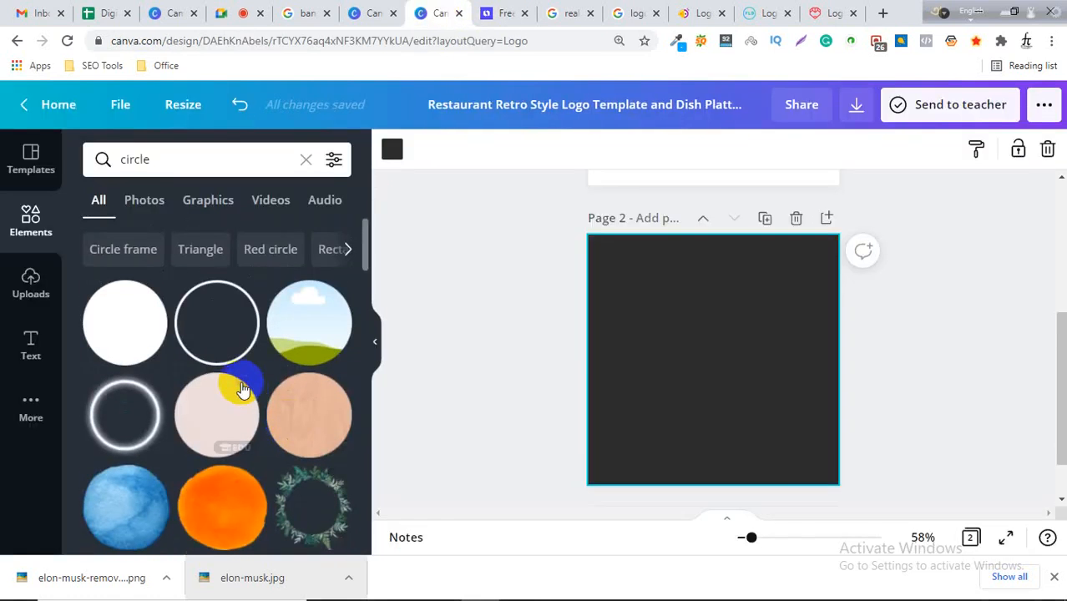
left_click(217, 325)
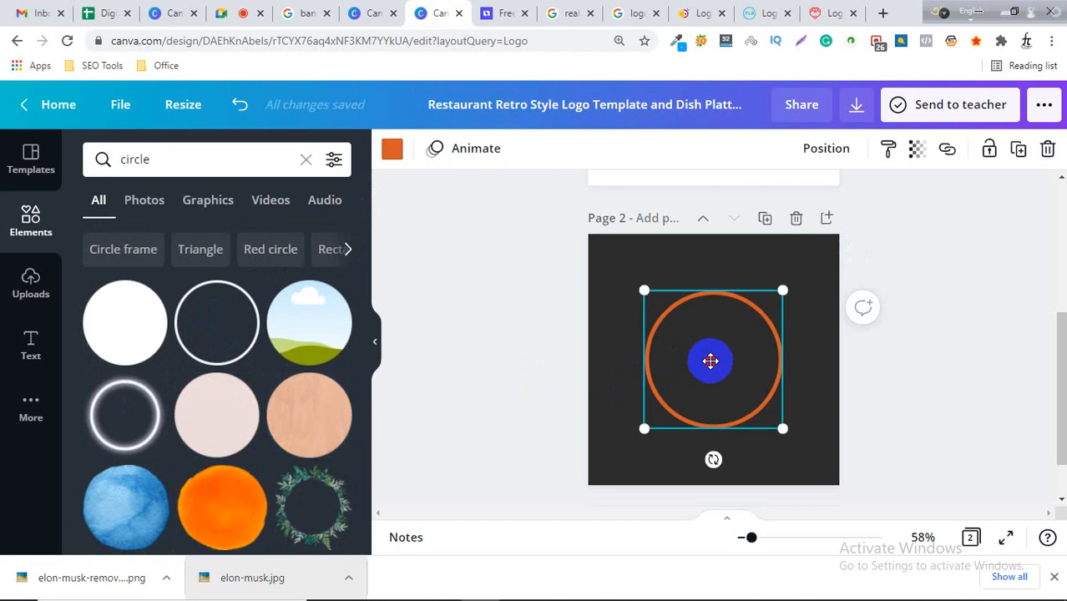
Shrink the circle to a small ring in the centre of the page.
left_click_drag(709, 361, 702, 358)
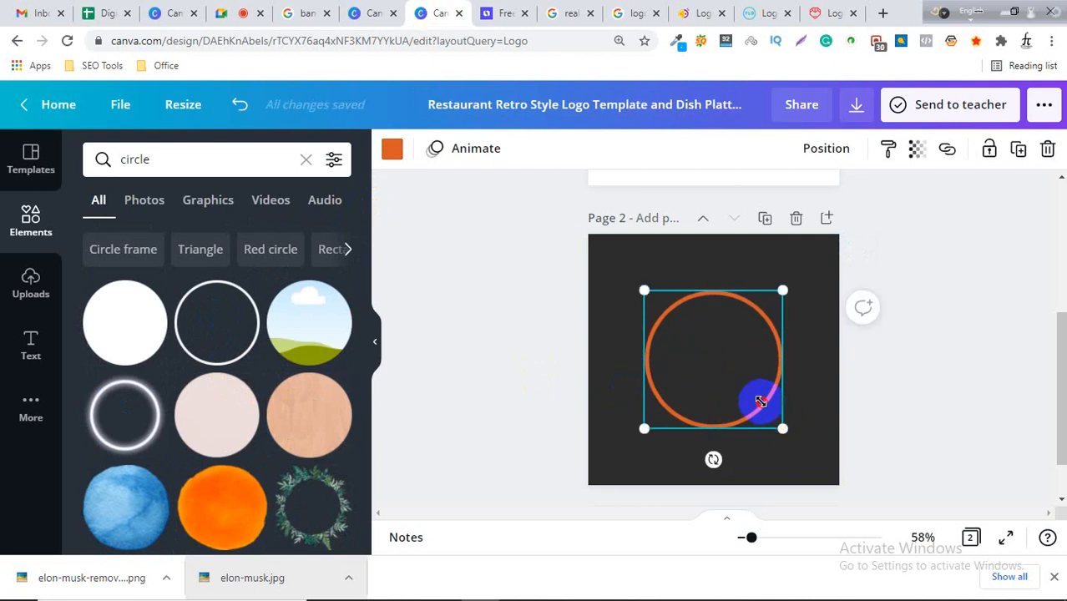
left_click_drag(759, 402, 715, 361)
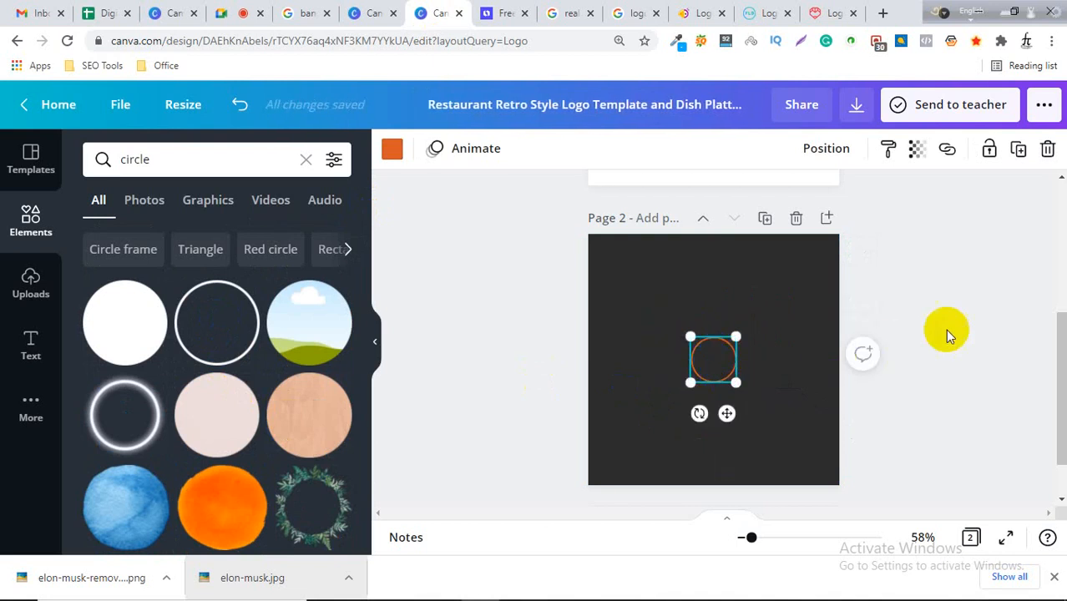
left_click(788, 367)
left_click(715, 366)
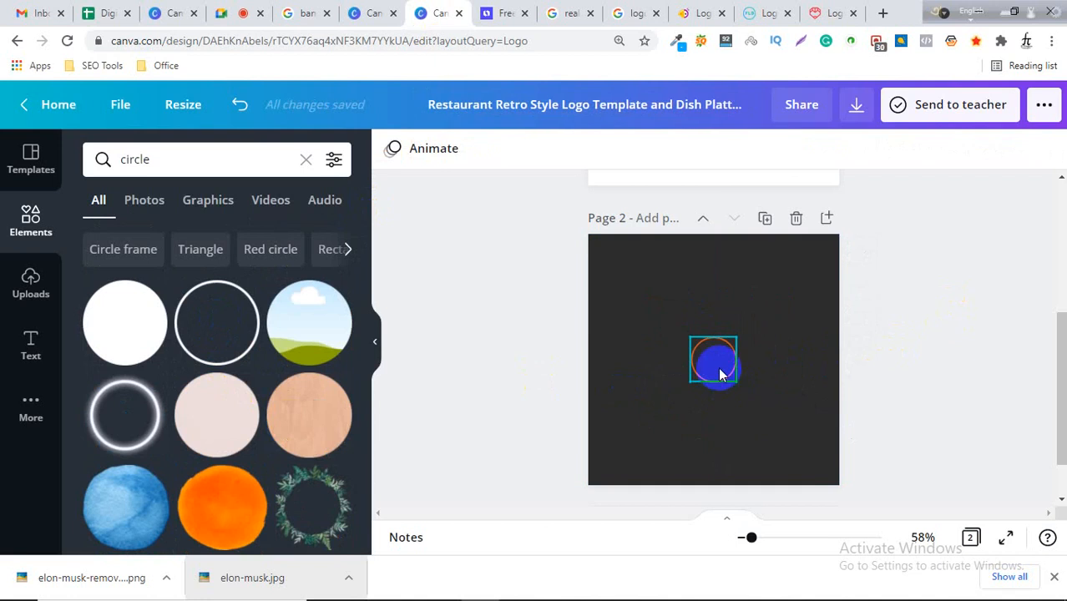
Recolour the circle outline to dark green #047647 to match the Looka symbol.
left_click(501, 11)
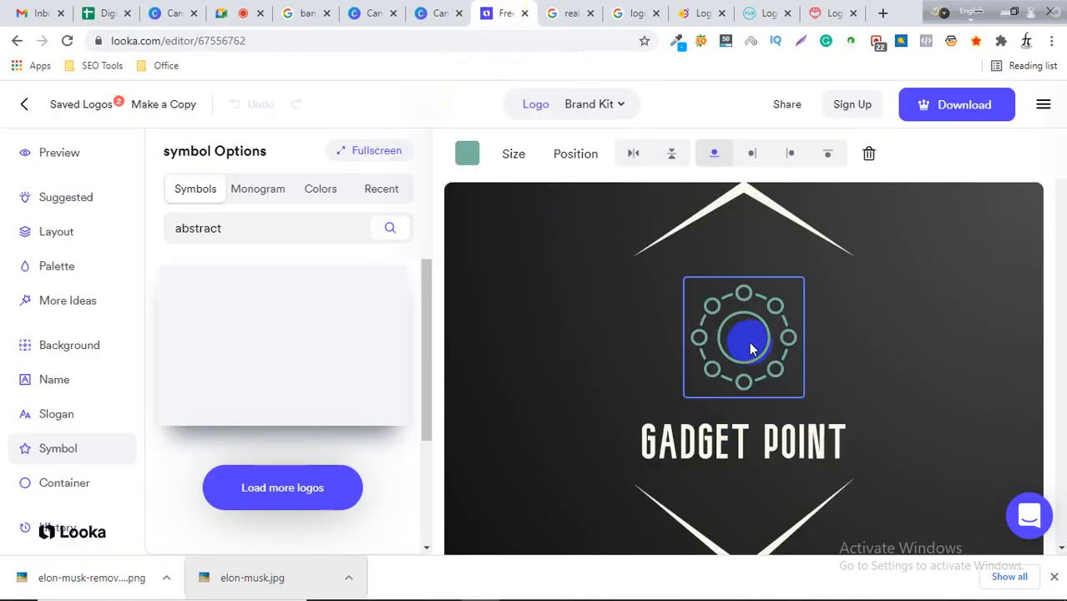
left_click(439, 13)
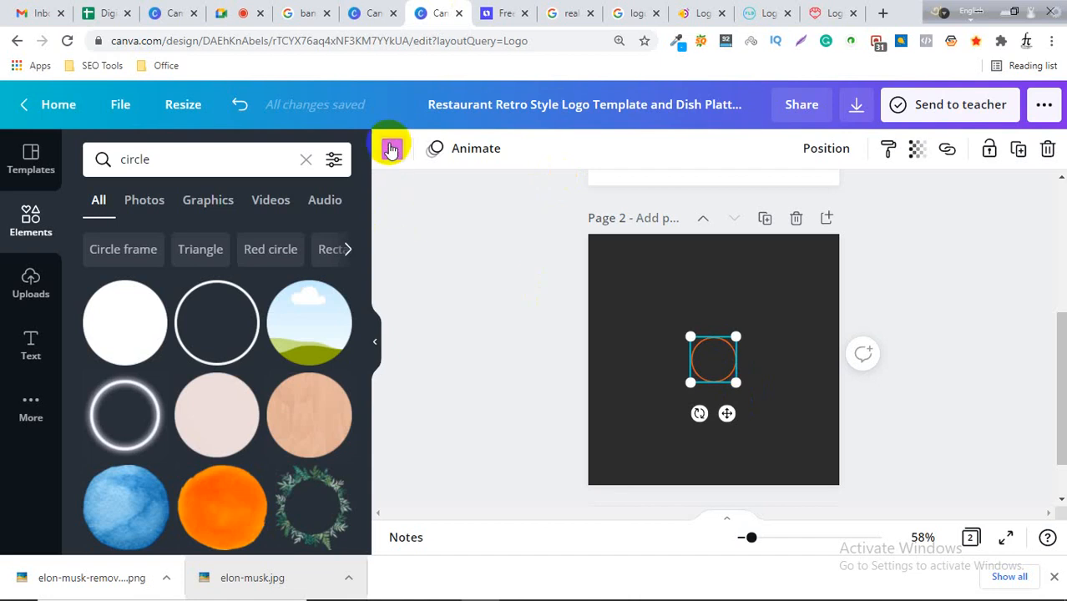
left_click(390, 149)
left_click(101, 240)
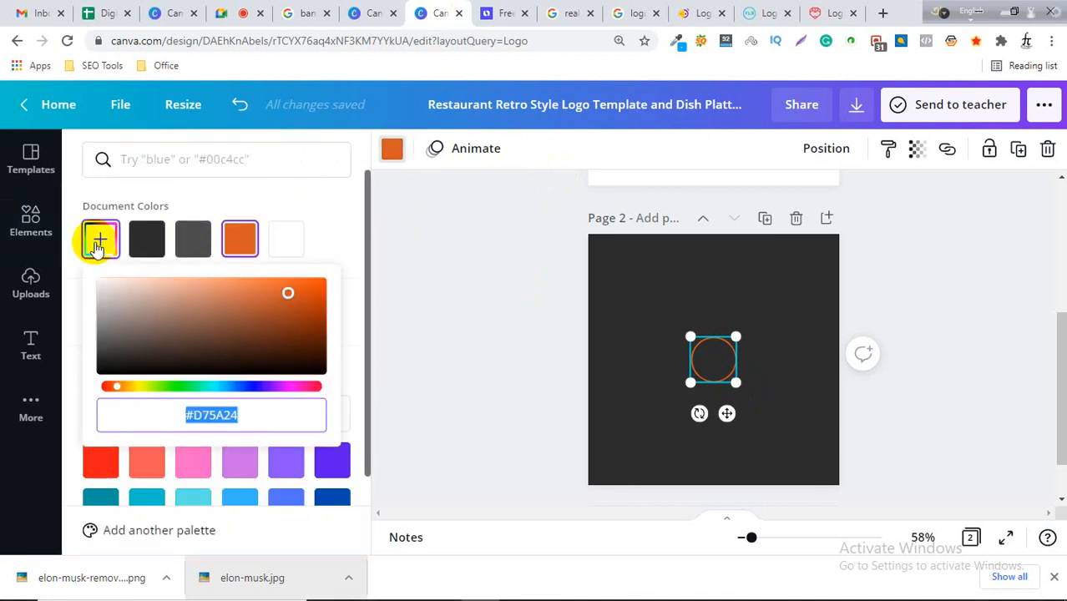
left_click(508, 13)
left_click(438, 13)
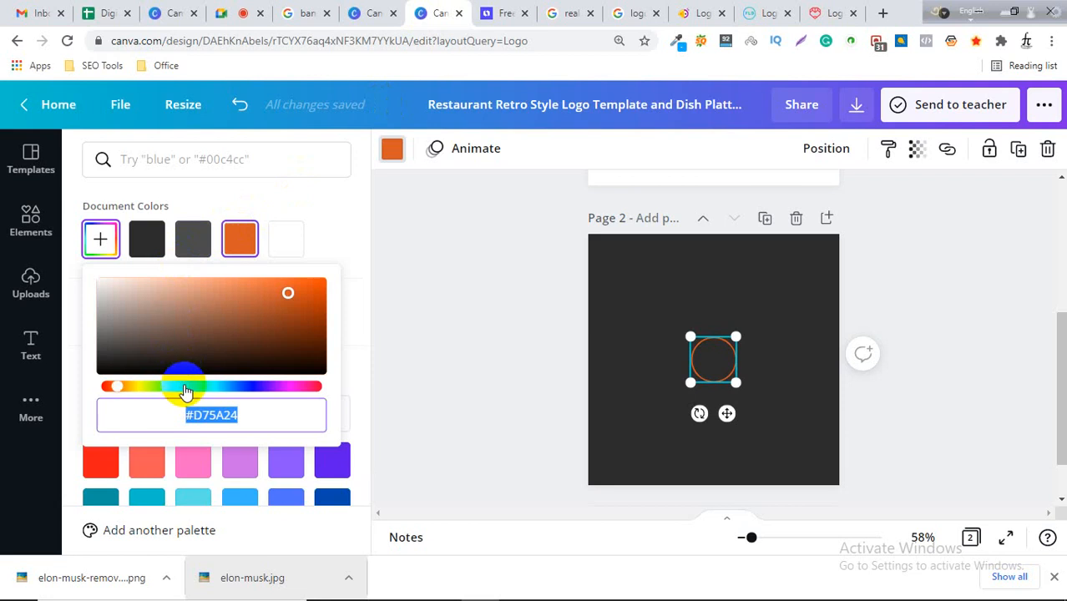
left_click_drag(186, 388, 203, 385)
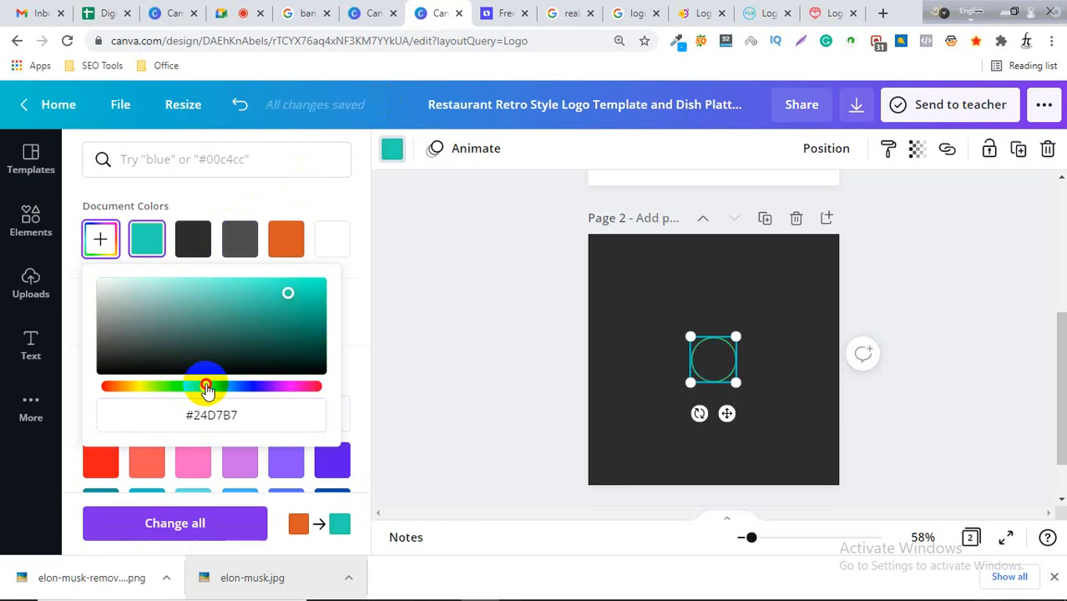
left_click_drag(288, 293, 334, 338)
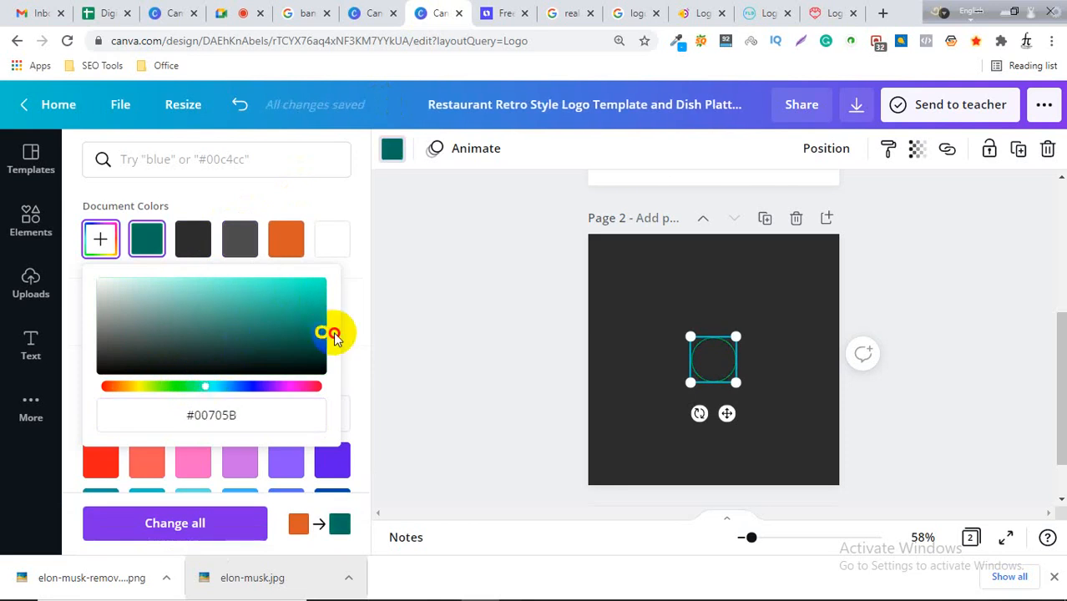
mouse_move(206, 386)
left_mouse_down()
mouse_move(181, 391)
mouse_move(231, 391)
mouse_move(198, 384)
left_mouse_up()
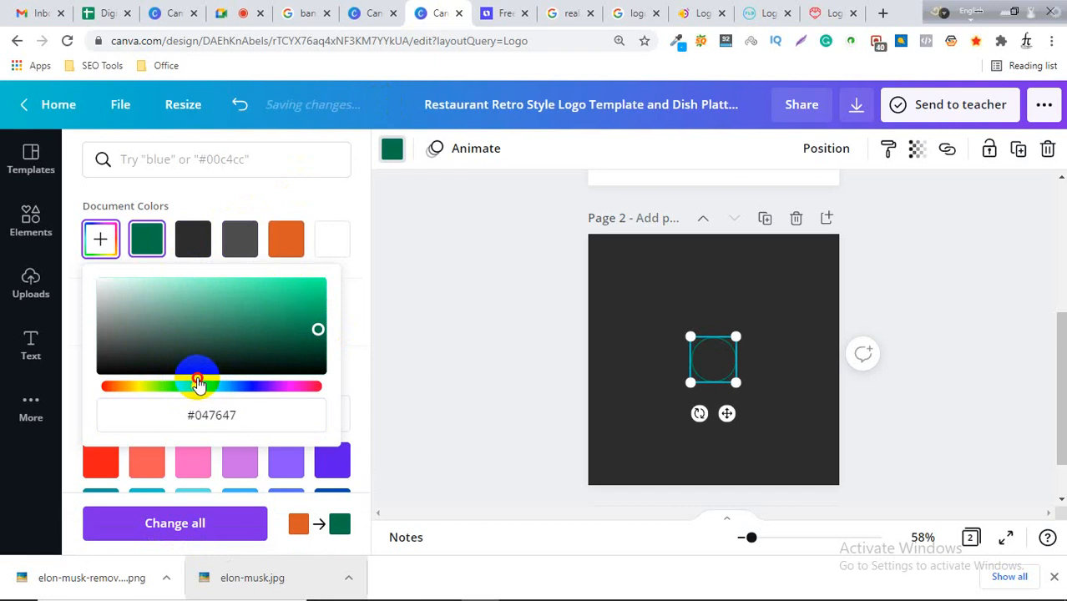
Brighten the circle outline's colour to green #00B675.
left_click(318, 334)
left_click_drag(320, 332, 334, 304)
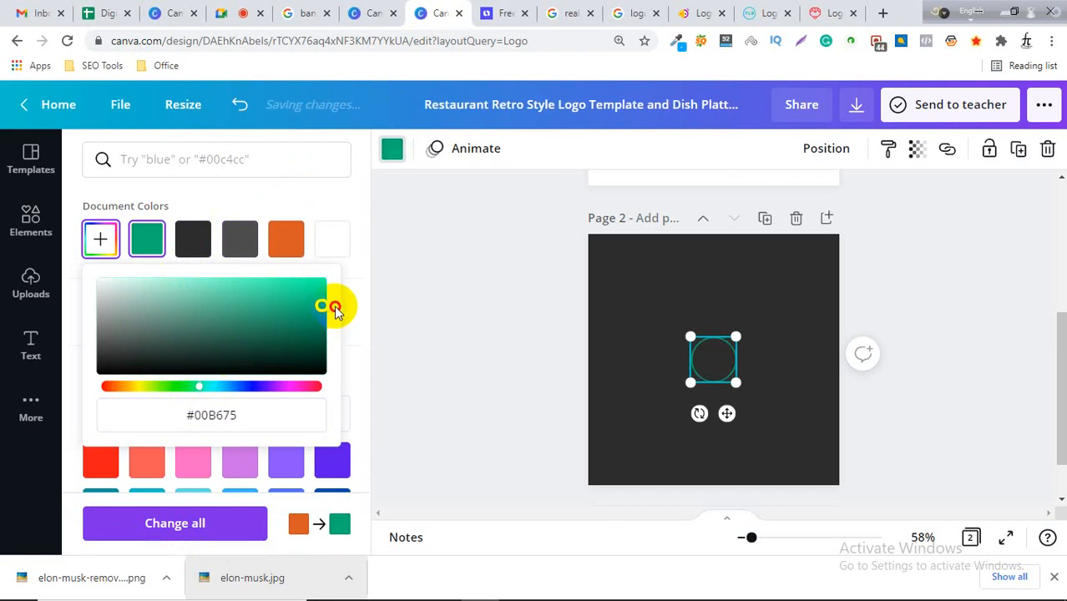
left_click(561, 371)
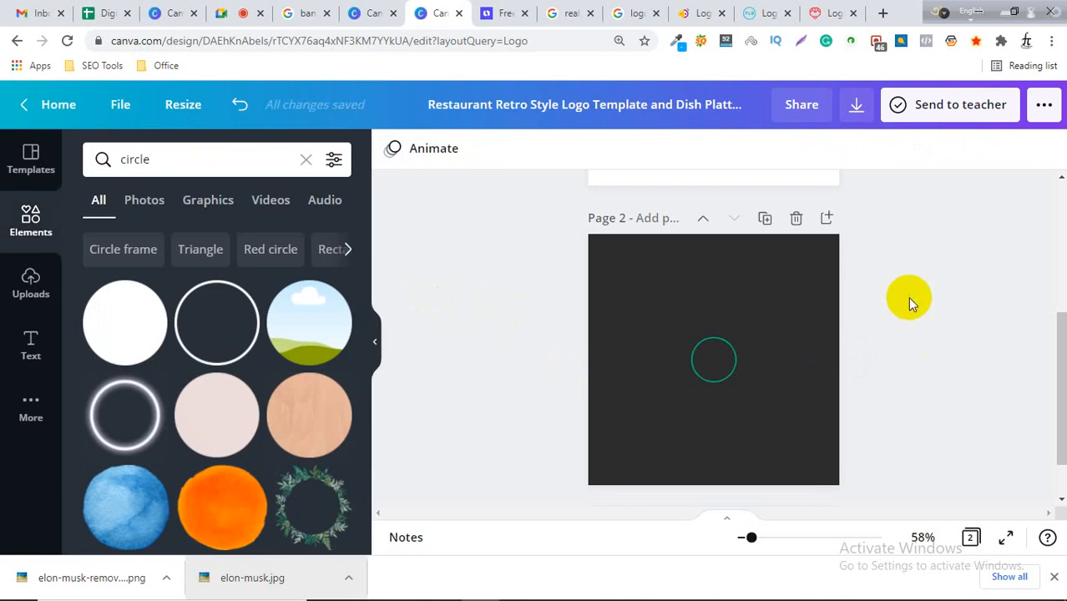
Switch between the Canva design and the Looka reference tab to examine the circular symbol's structure.
left_click(501, 12)
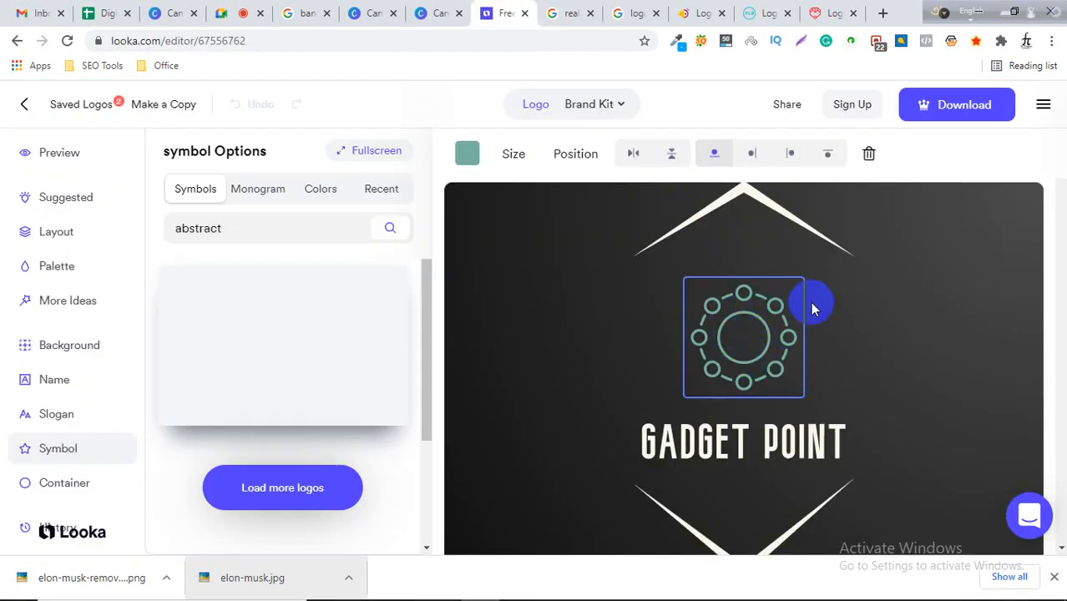
left_click(424, 14)
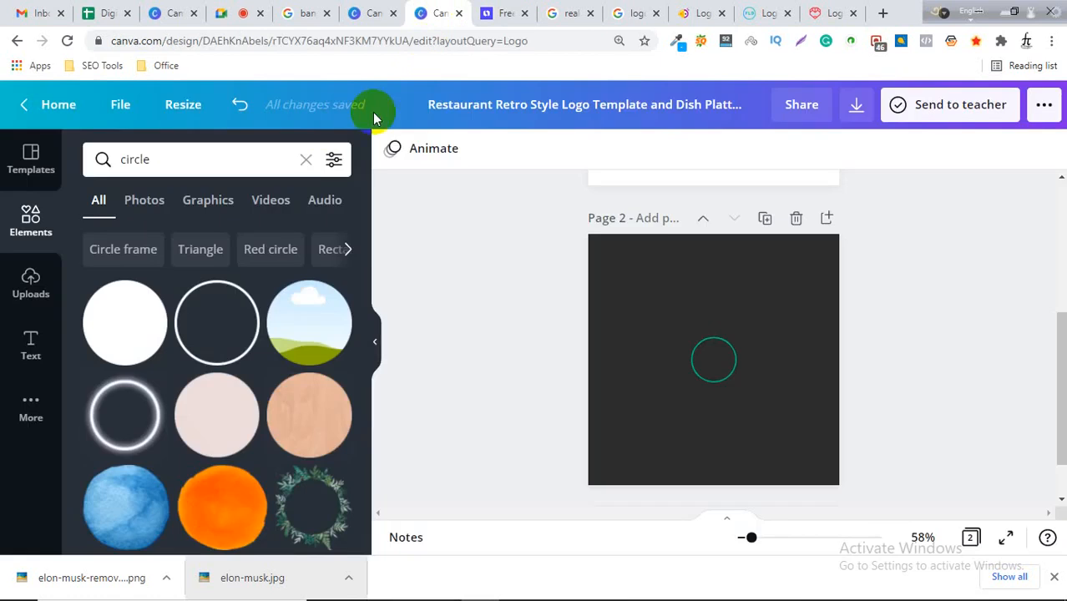
left_click(501, 11)
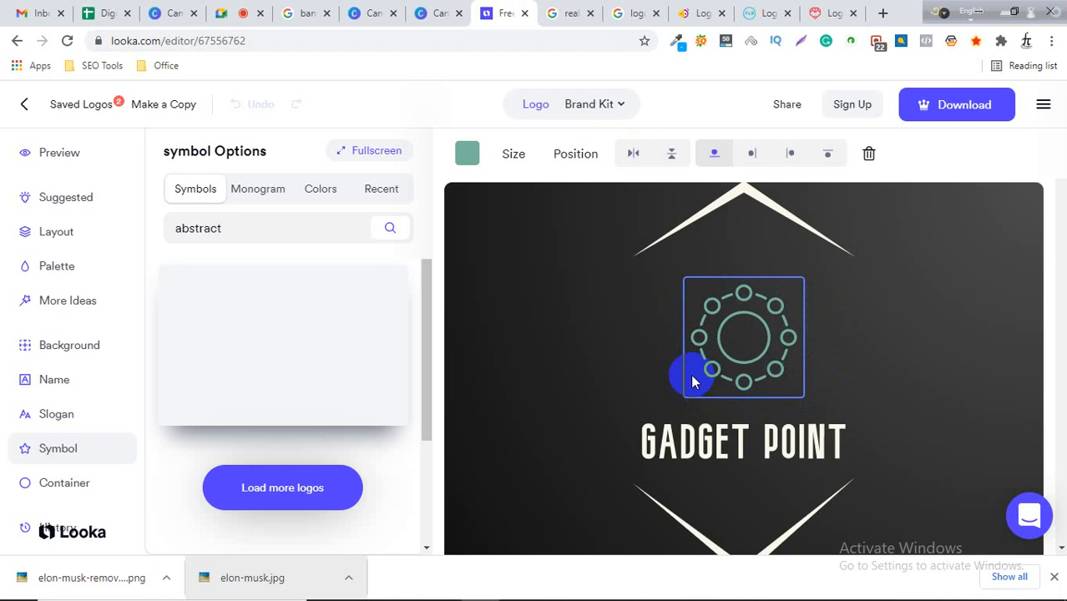
left_click_drag(703, 357, 760, 326)
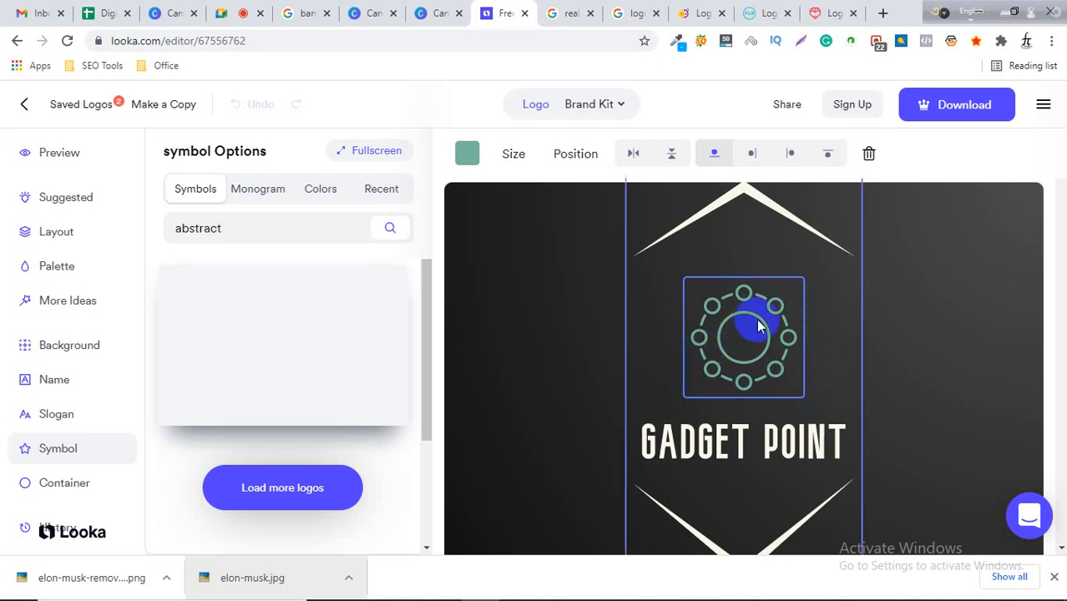
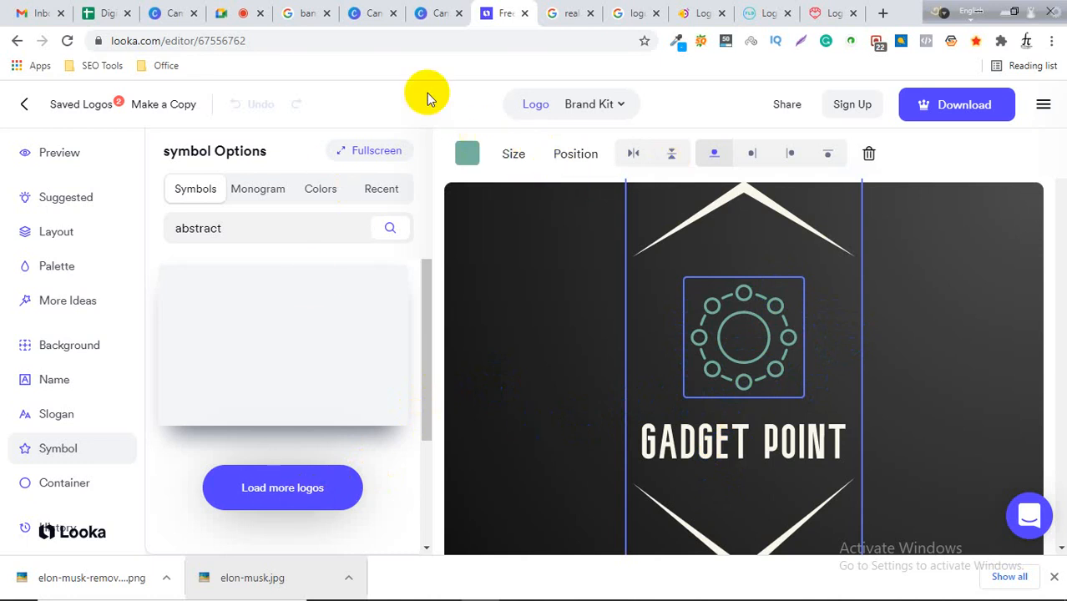
Add an outline circle element to the design and resize it into a ring over the small green circle.
left_click(450, 10)
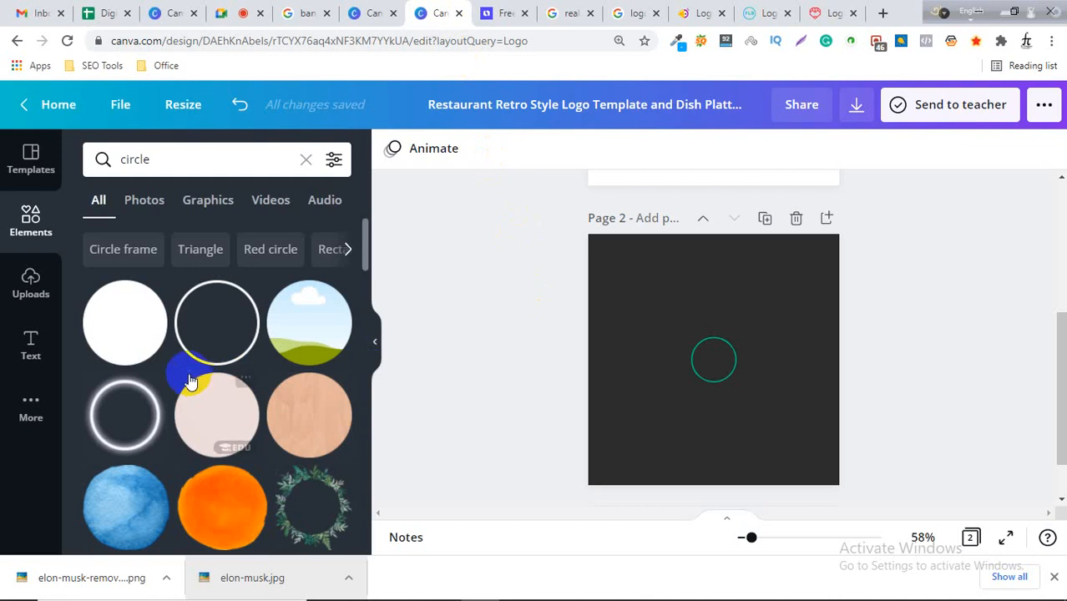
left_click(509, 13)
left_click(437, 10)
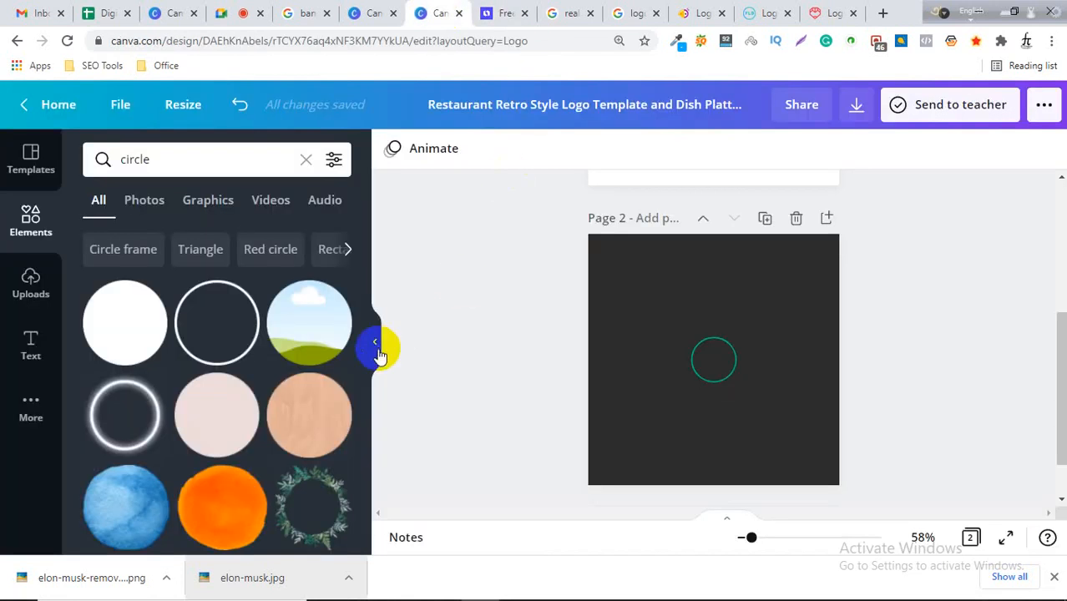
left_click(217, 321)
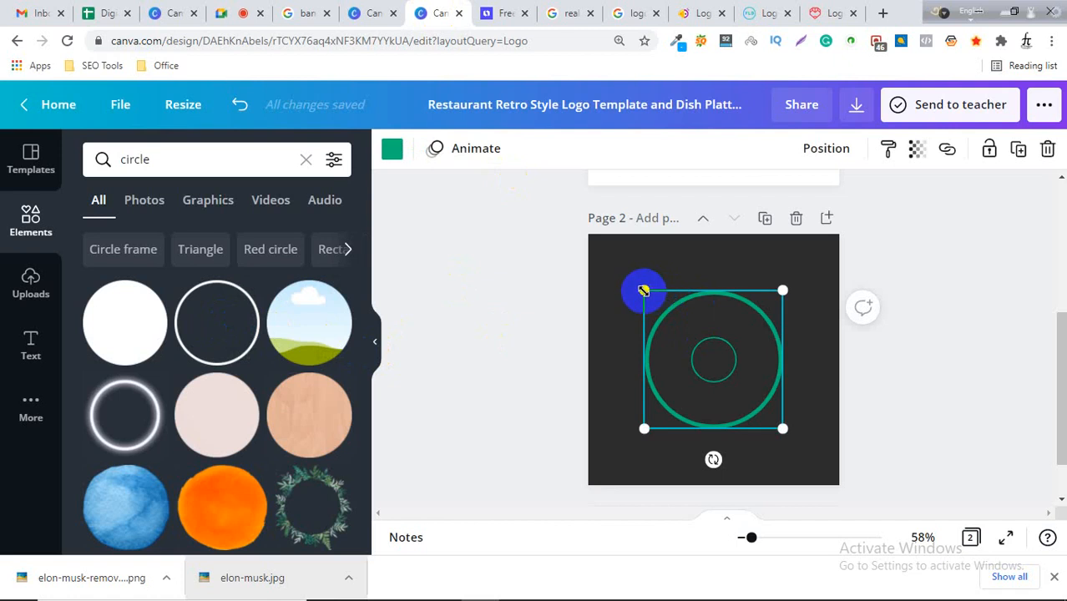
left_click_drag(643, 291, 774, 410)
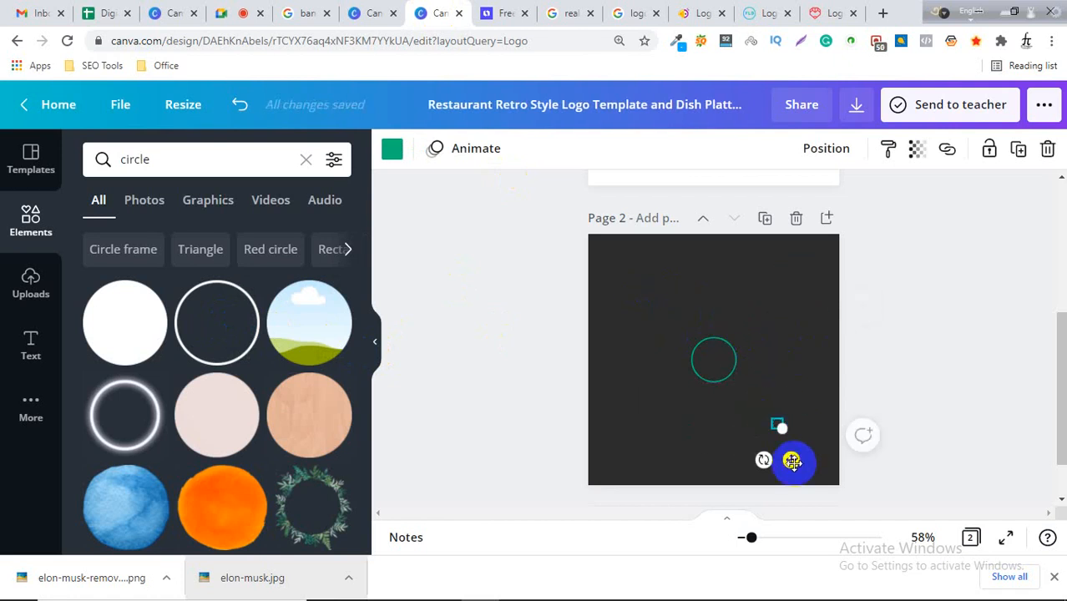
left_click_drag(778, 424, 782, 298)
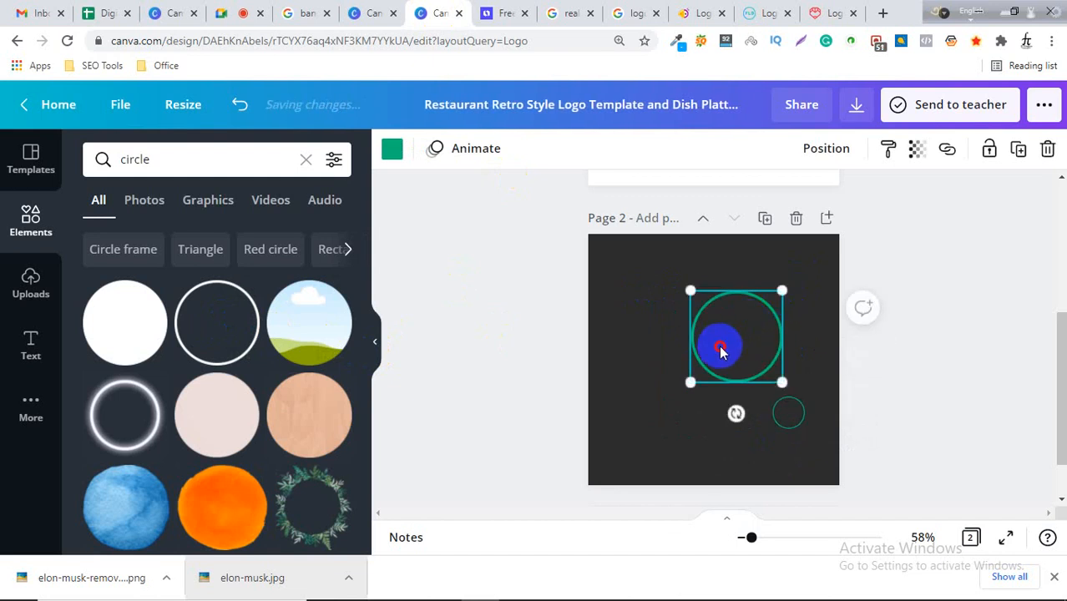
mouse_move(719, 348)
left_mouse_down()
mouse_move(735, 354)
mouse_move(725, 345)
left_mouse_up()
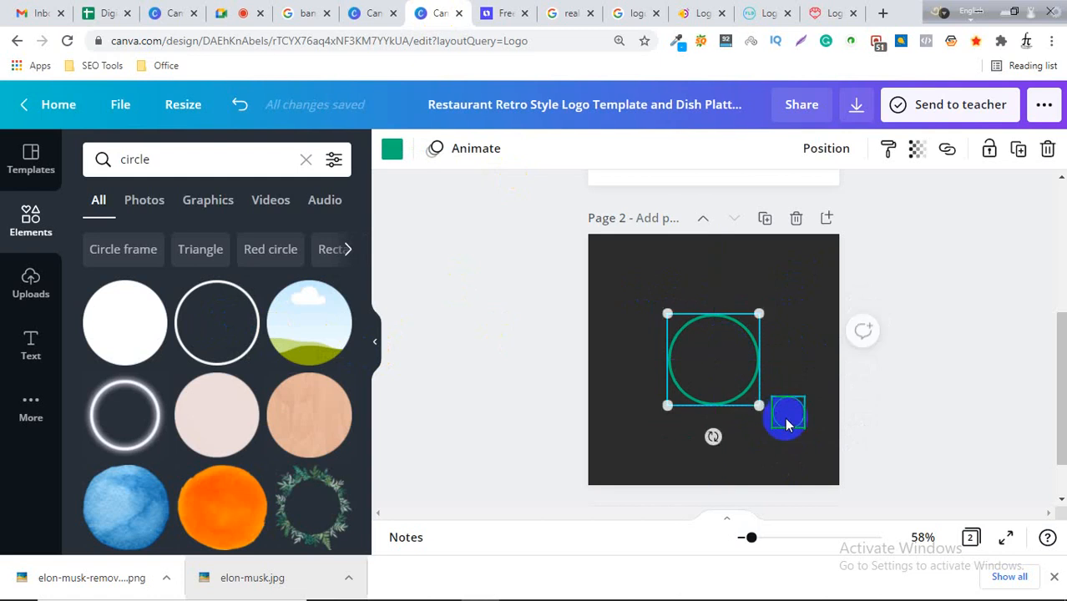
left_click(788, 413)
left_click_drag(804, 426, 712, 288)
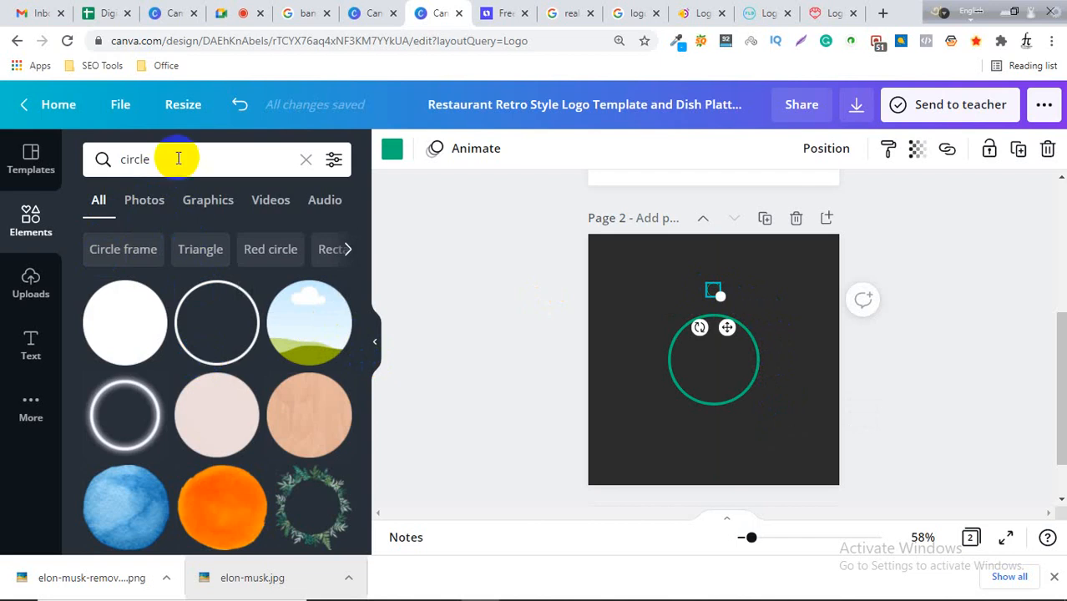
Search the elements library for line and curve graphics and browse the results.
double_click(127, 158)
type("line")
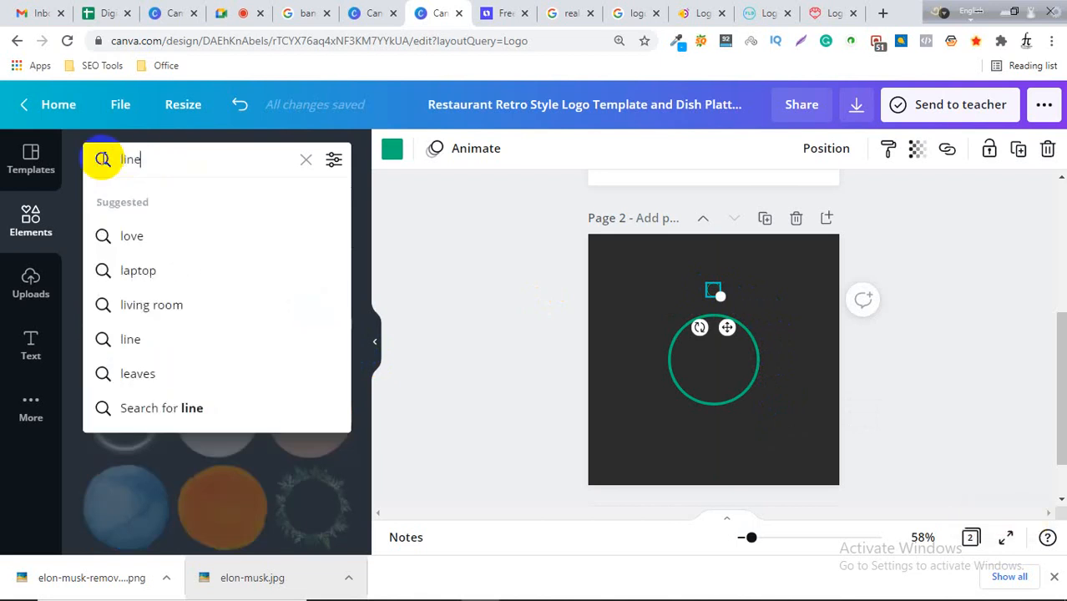
key("Return")
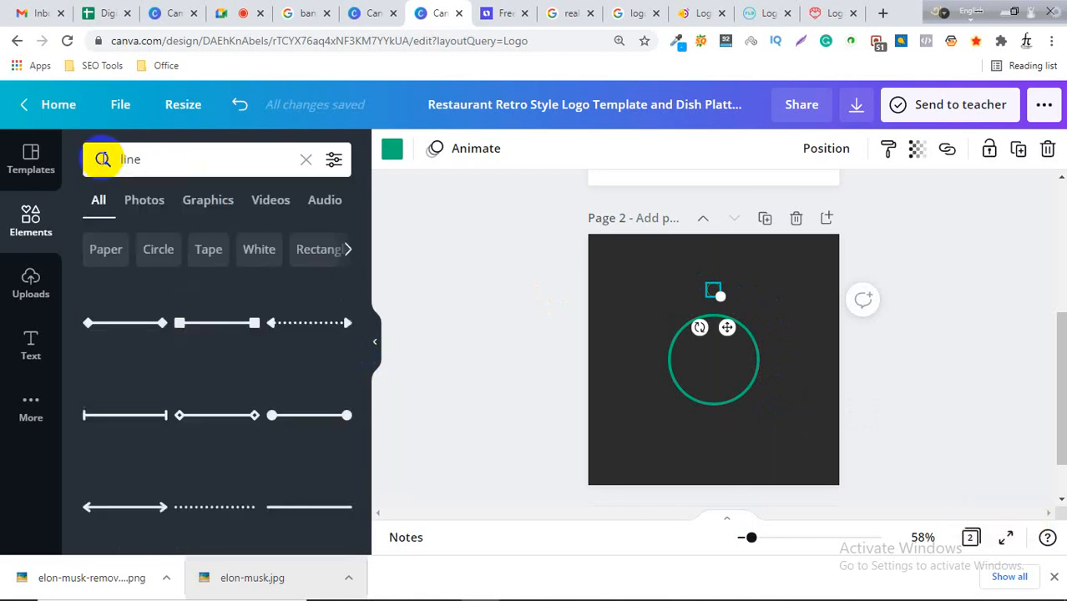
left_click(103, 159)
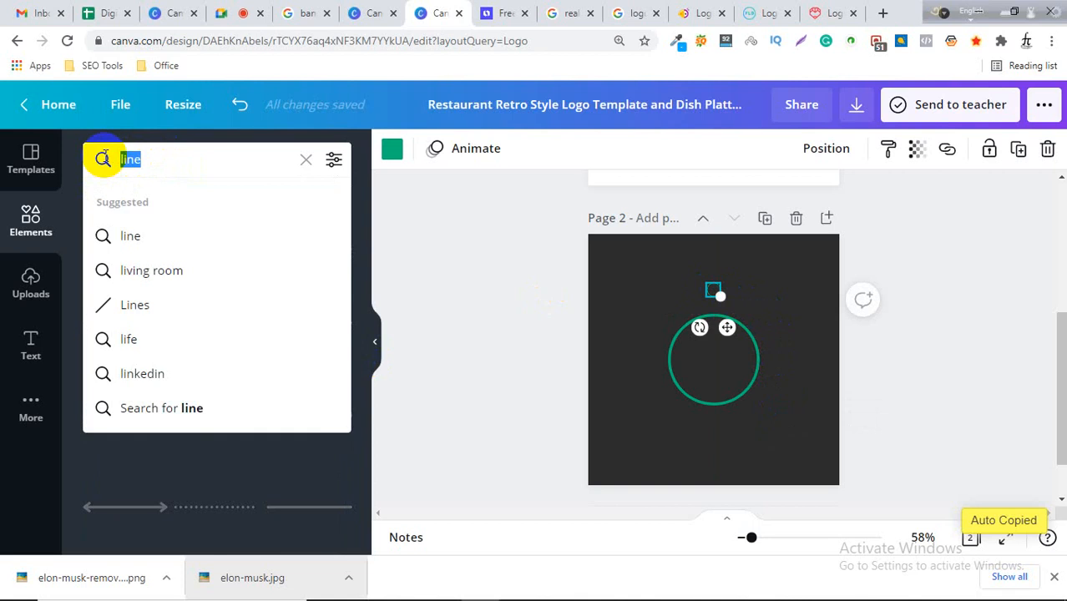
type("curve")
key("Return")
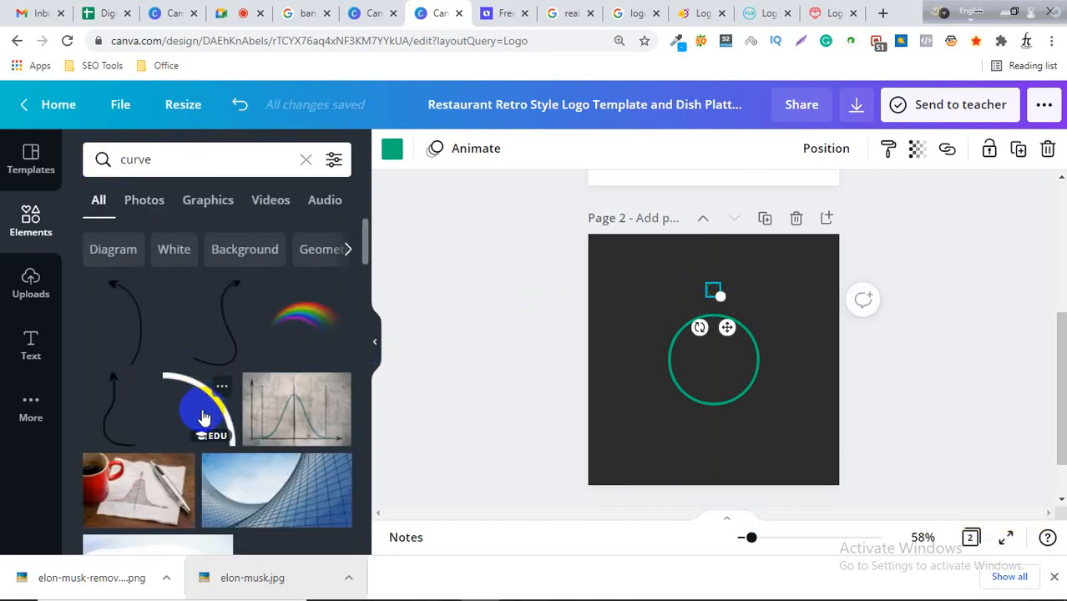
scroll(202, 417, "down", 3)
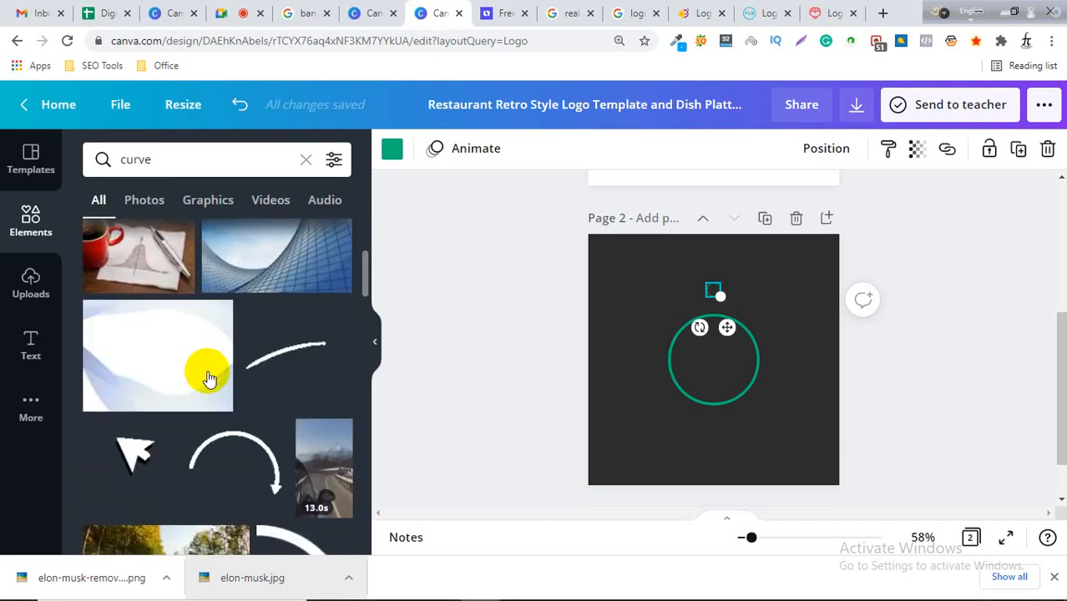
scroll(207, 375, "up", 2)
scroll(219, 405, "up", 1)
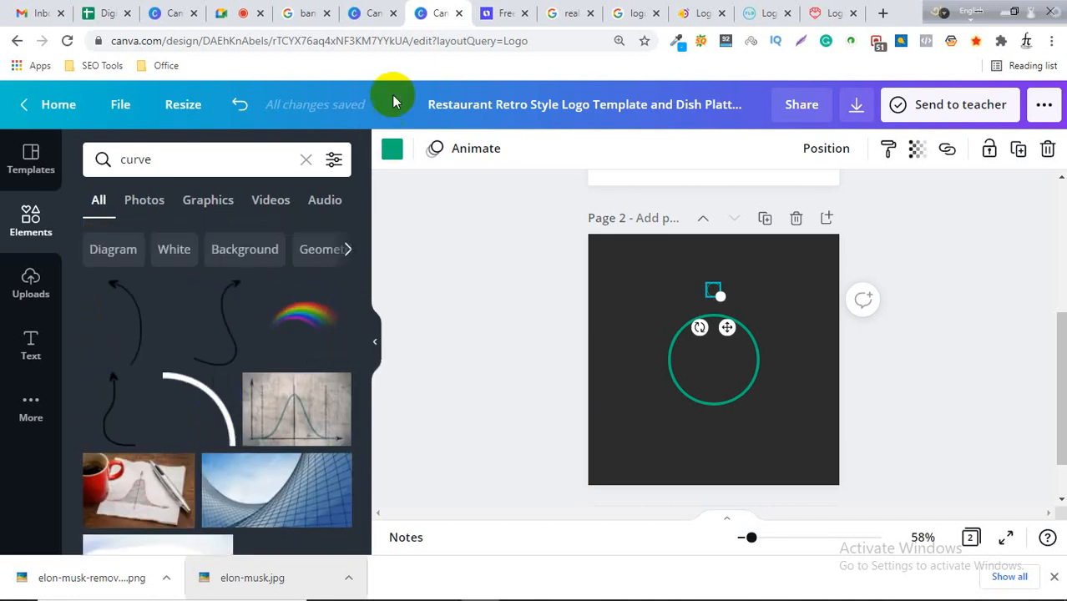
Switch through the open browser tabs to reach the FreeLogoDesign logo maker.
left_click(507, 12)
left_click(567, 10)
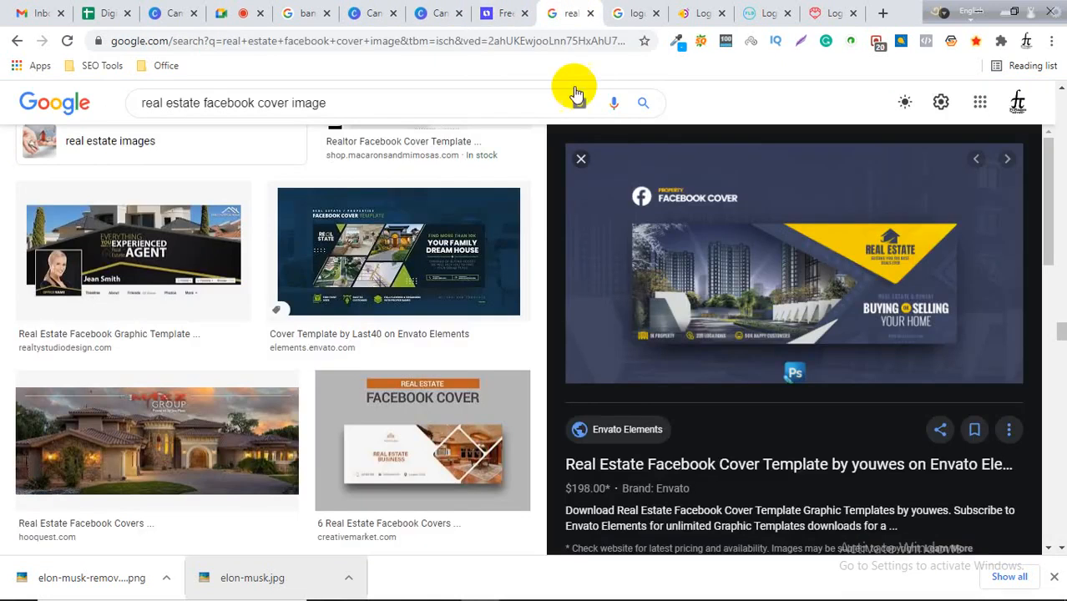
left_click(635, 10)
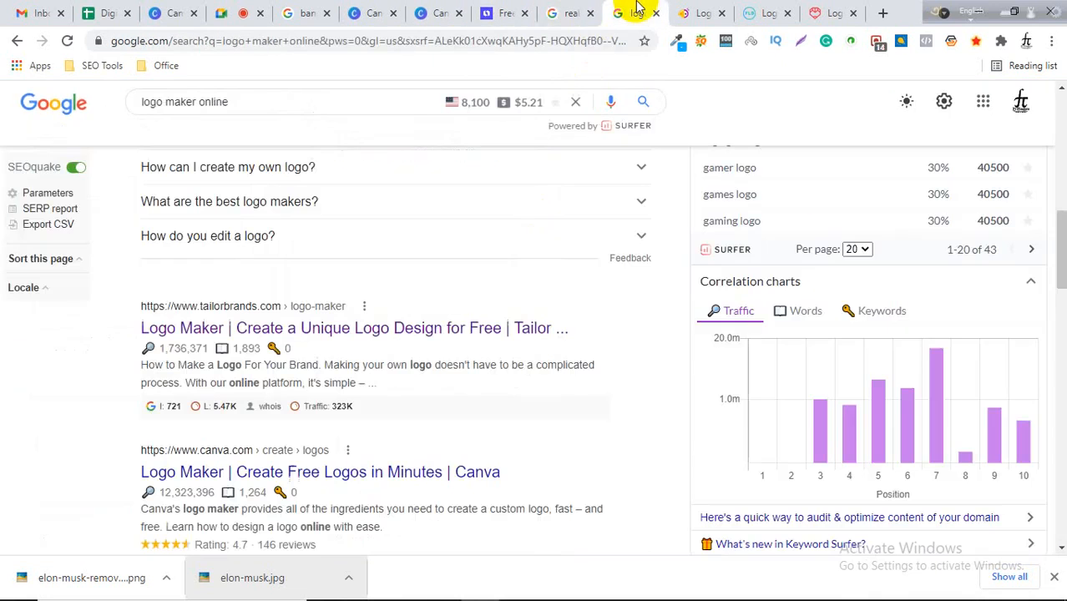
left_click(691, 12)
scroll(601, 334, "down", 3)
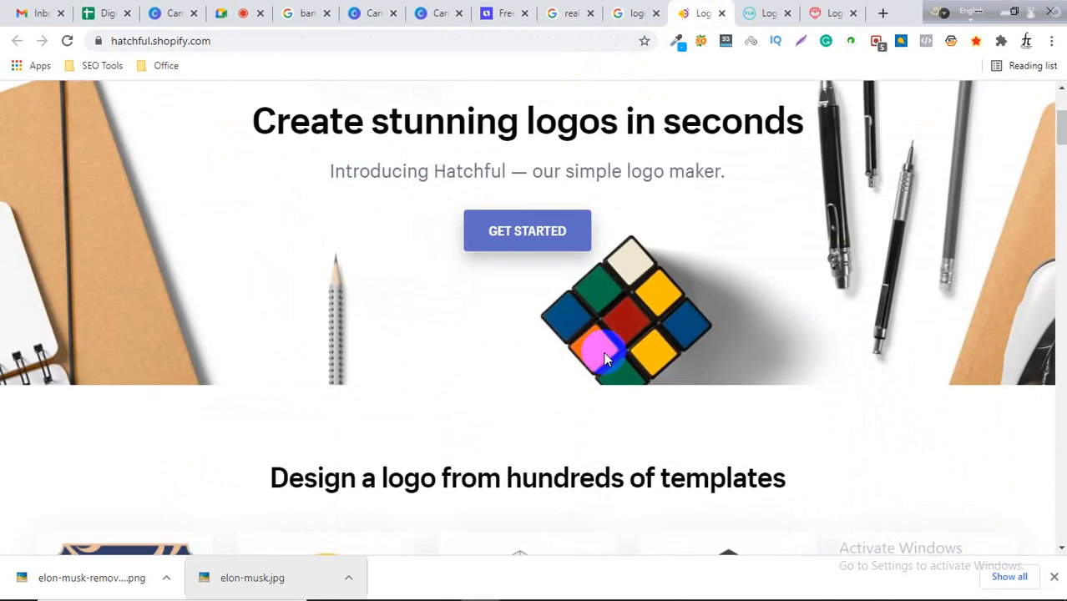
left_click(755, 12)
scroll(131, 445, "down", 1)
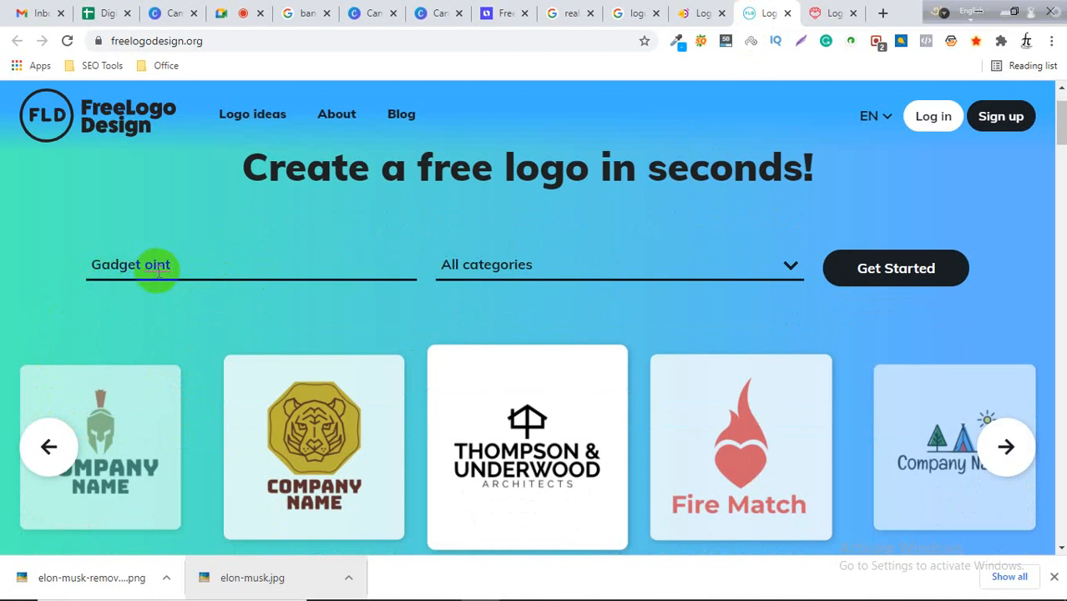
Pick the Computer category for the Gadget Point logo and start generating designs.
left_click(562, 267)
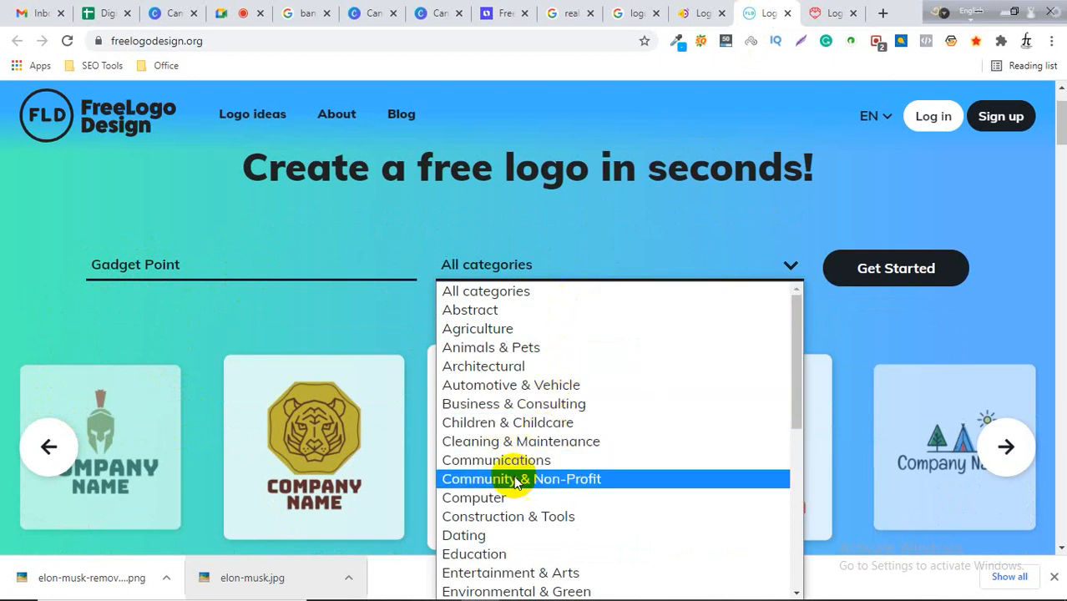
scroll(516, 482, "down", 3)
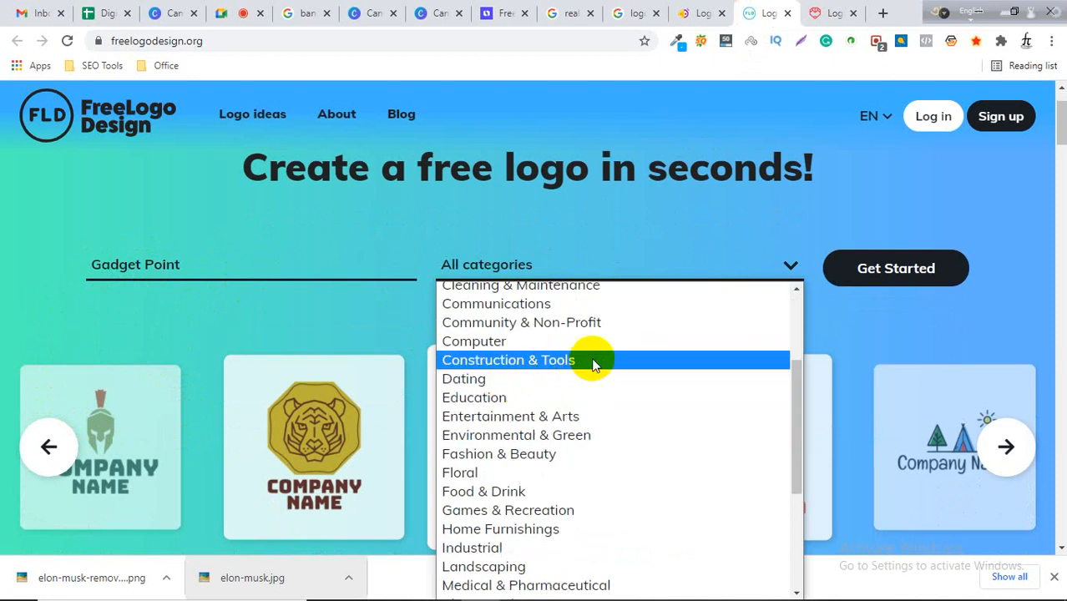
scroll(586, 365, "down", 3)
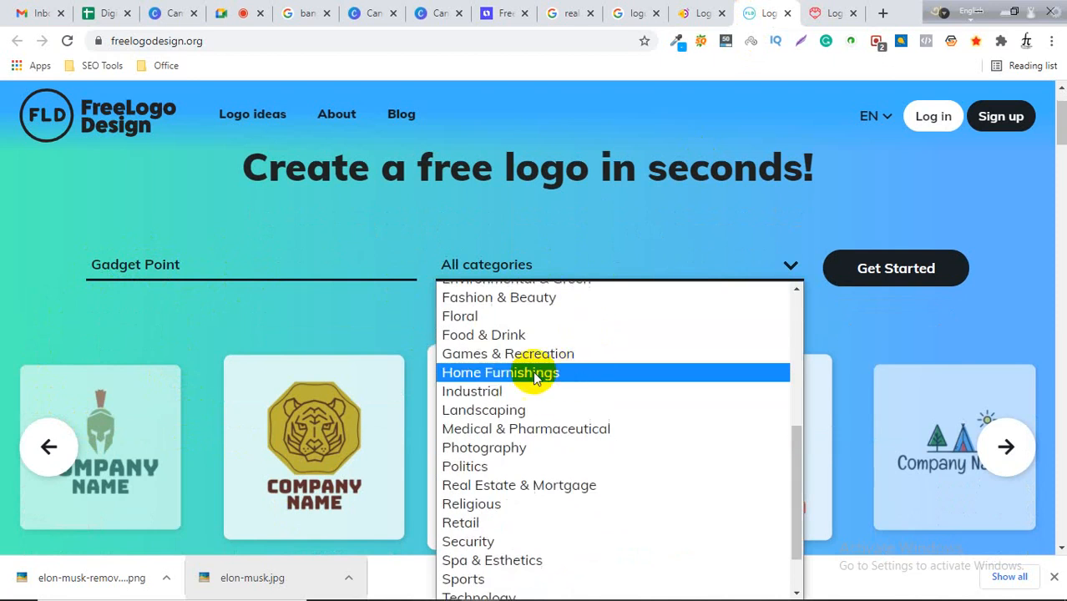
scroll(503, 373, "down", 2)
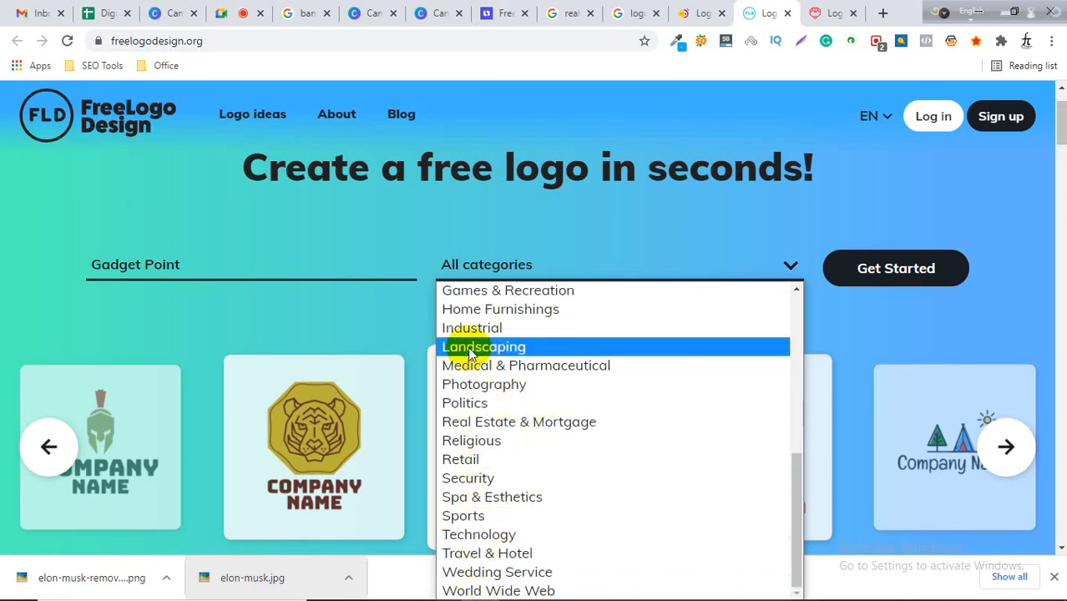
scroll(470, 355, "up", 2)
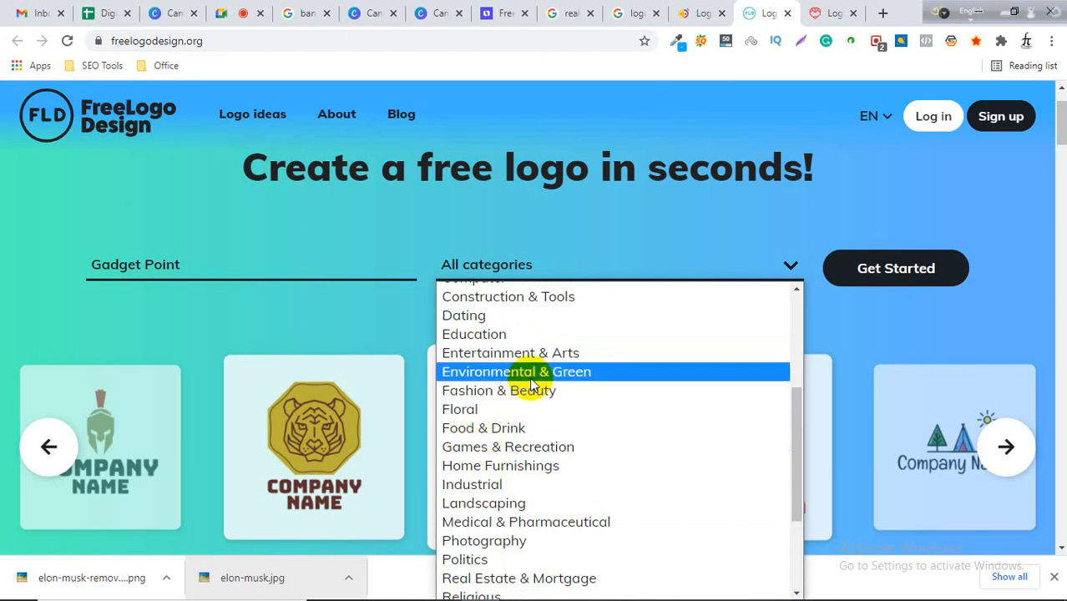
scroll(488, 328, "up", 2)
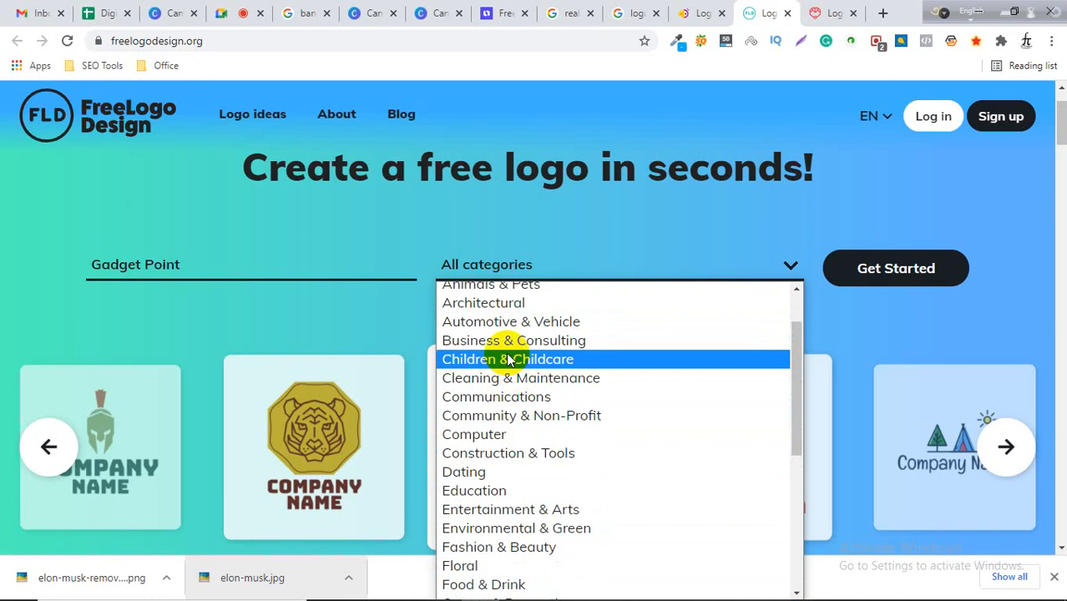
scroll(504, 350, "up", 1)
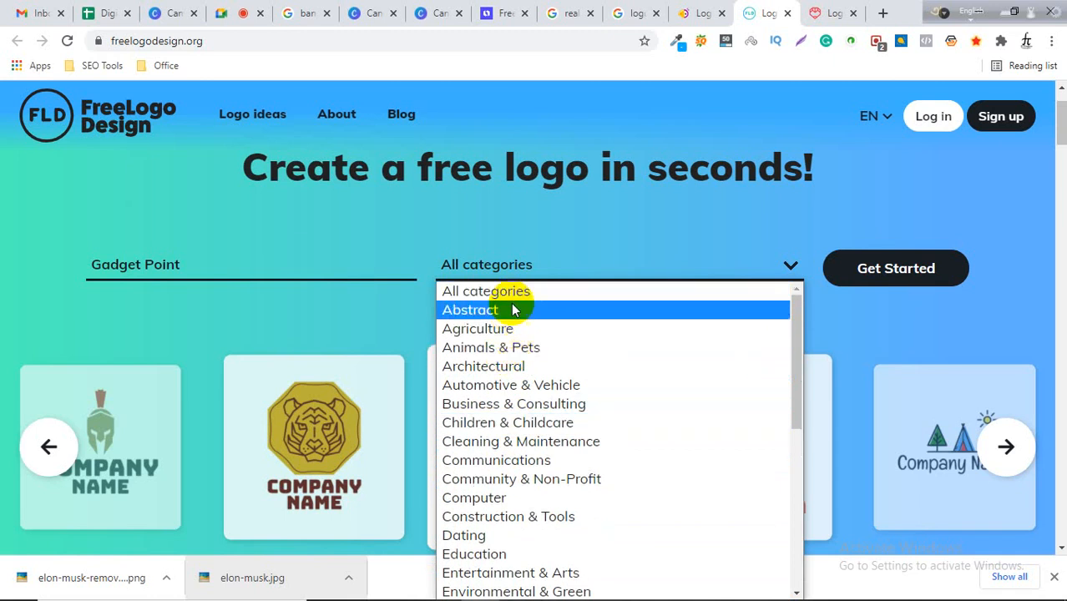
scroll(510, 441, "down", 2)
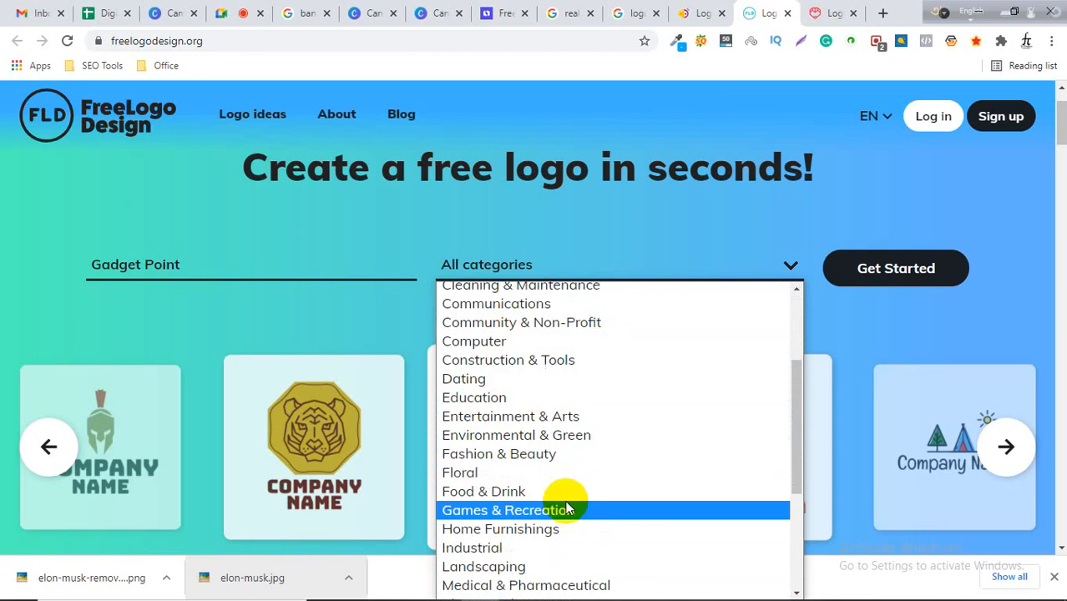
left_click(489, 342)
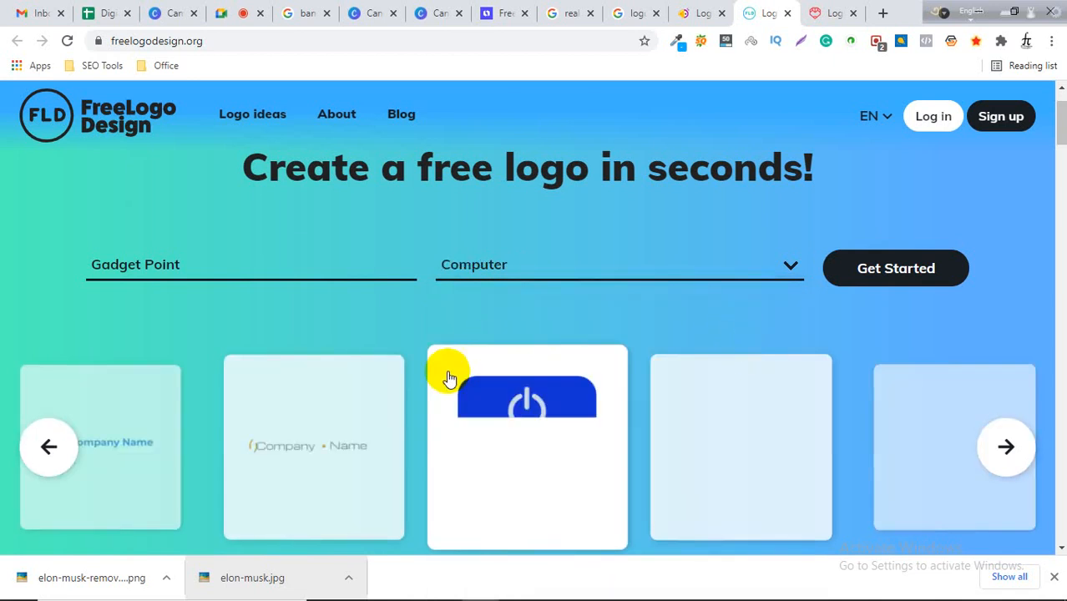
left_click(887, 282)
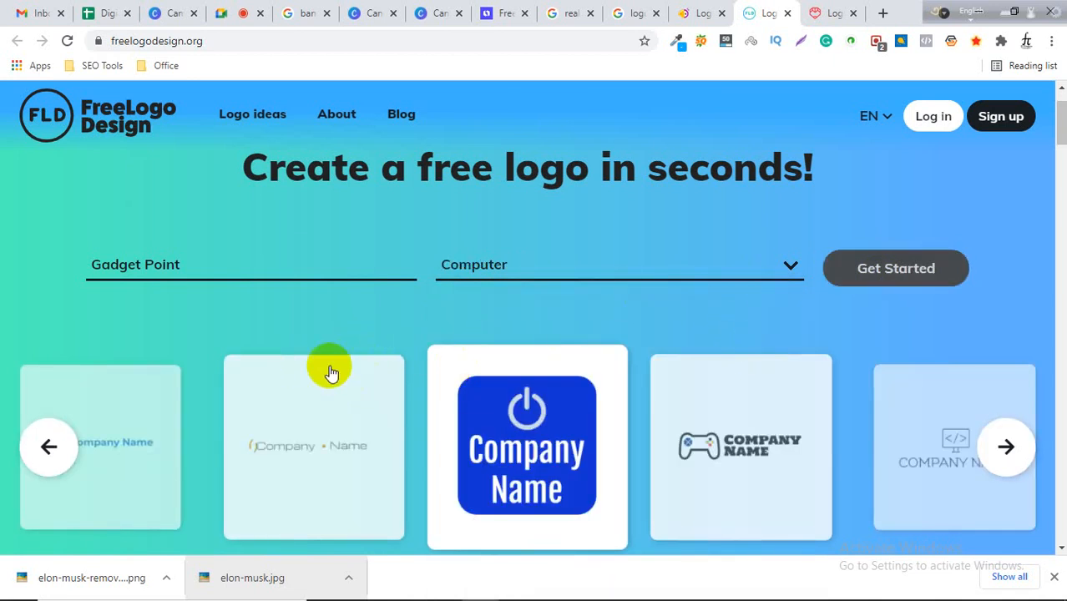
left_click(860, 267)
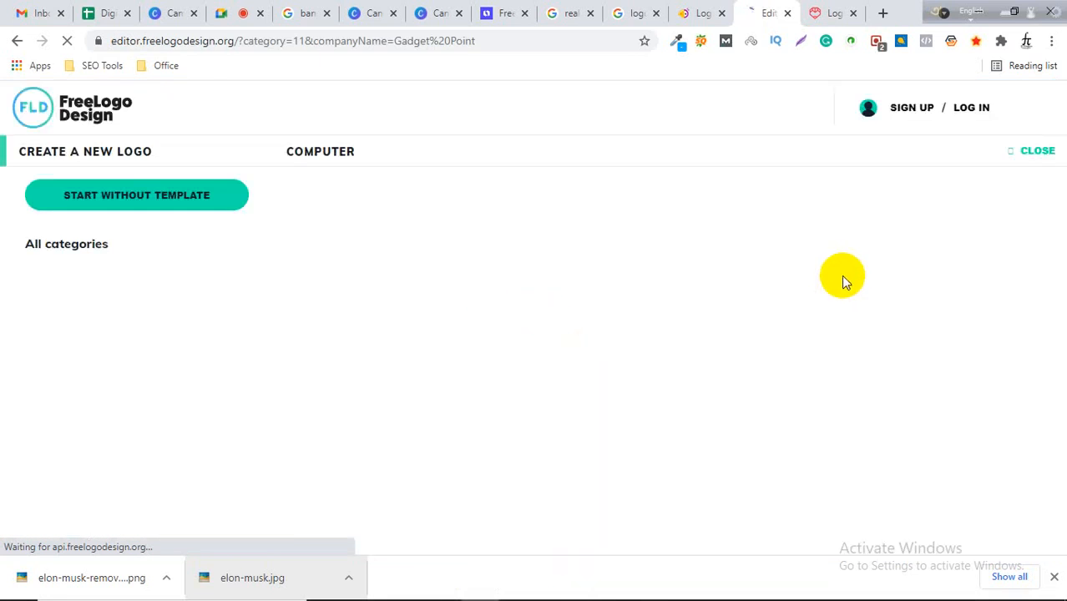
Browse the generated Gadget Point logo templates for design ideas.
mouse_move(845, 284)
mouse_move(877, 590)
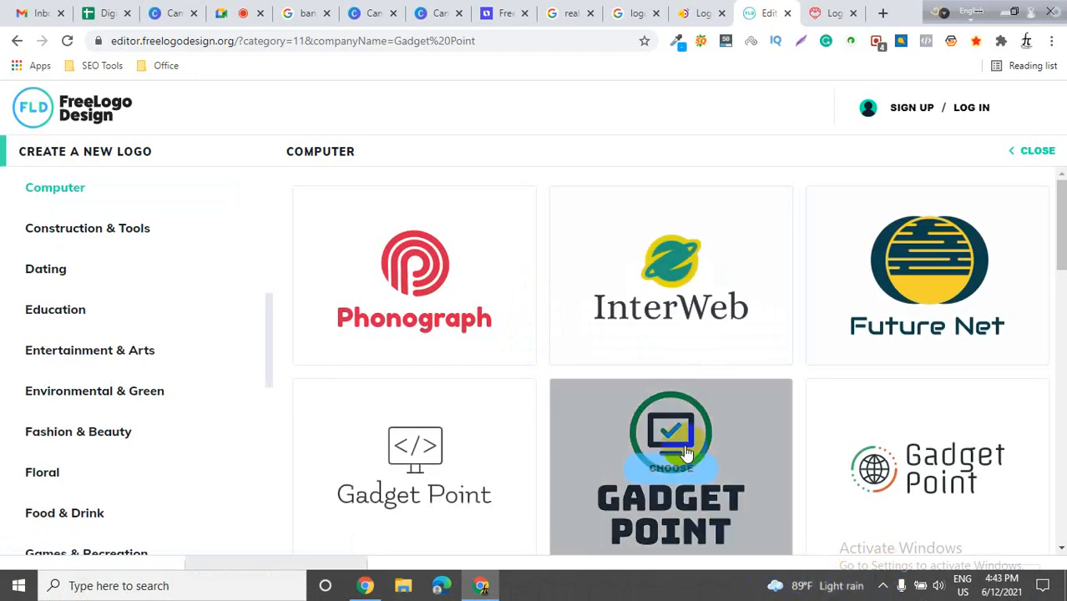
mouse_move(382, 289)
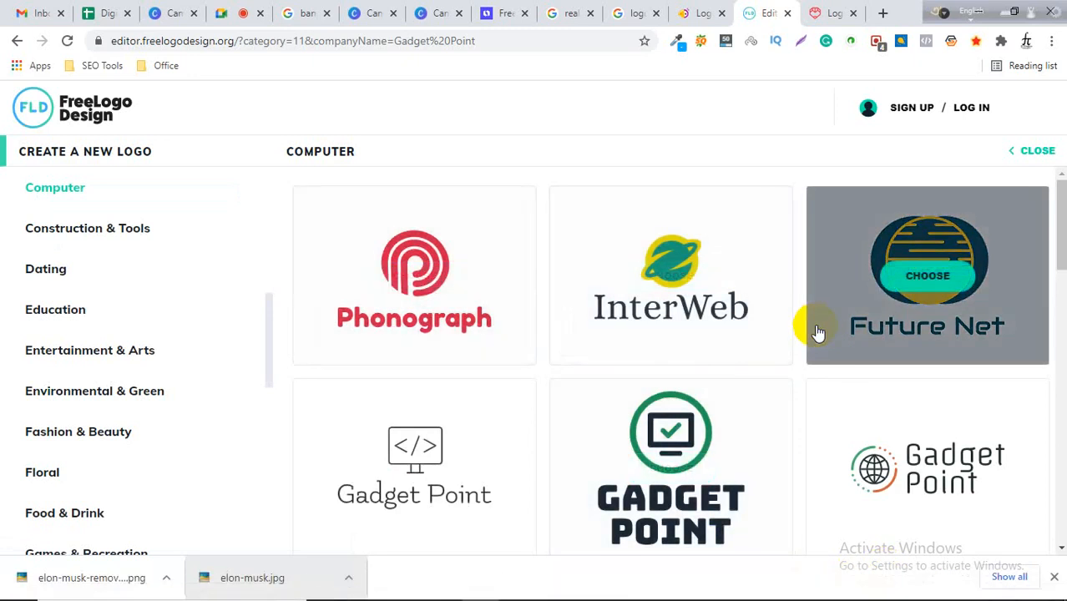
scroll(845, 349, "down", 2)
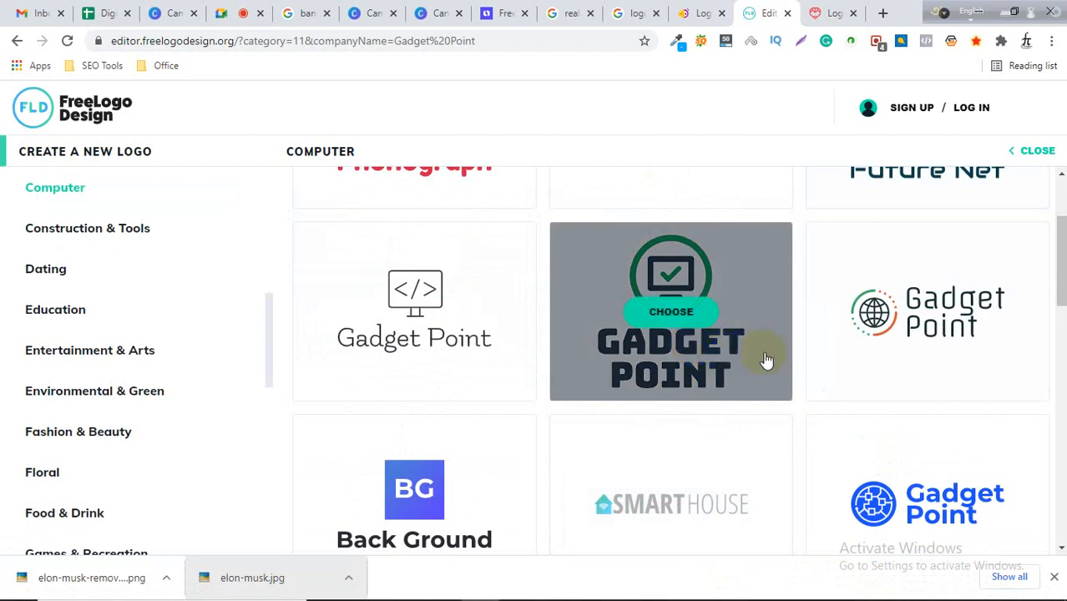
scroll(764, 358, "down", 4)
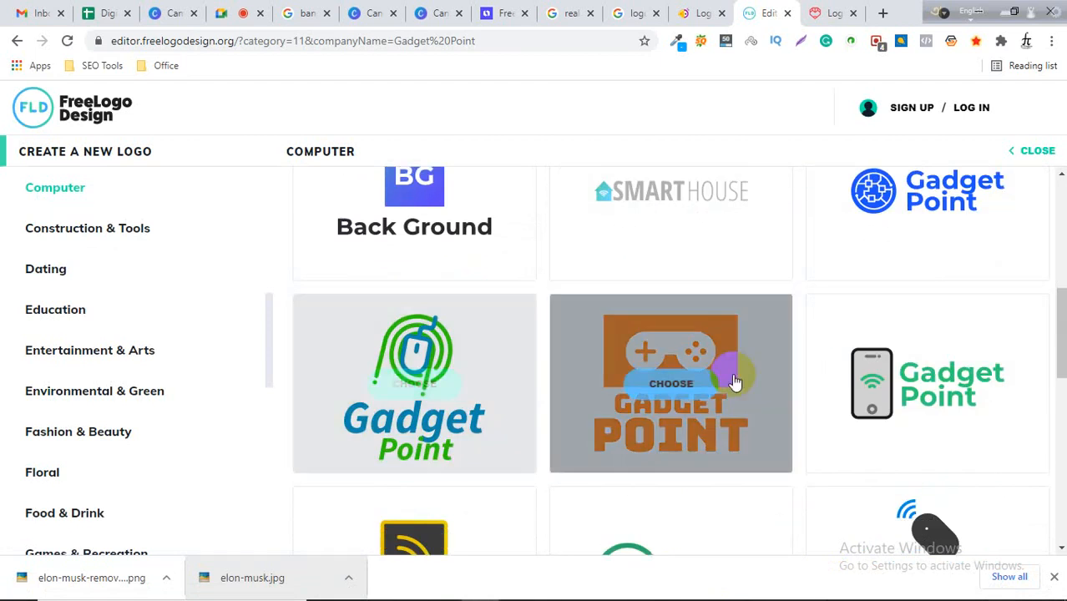
scroll(734, 381, "down", 4)
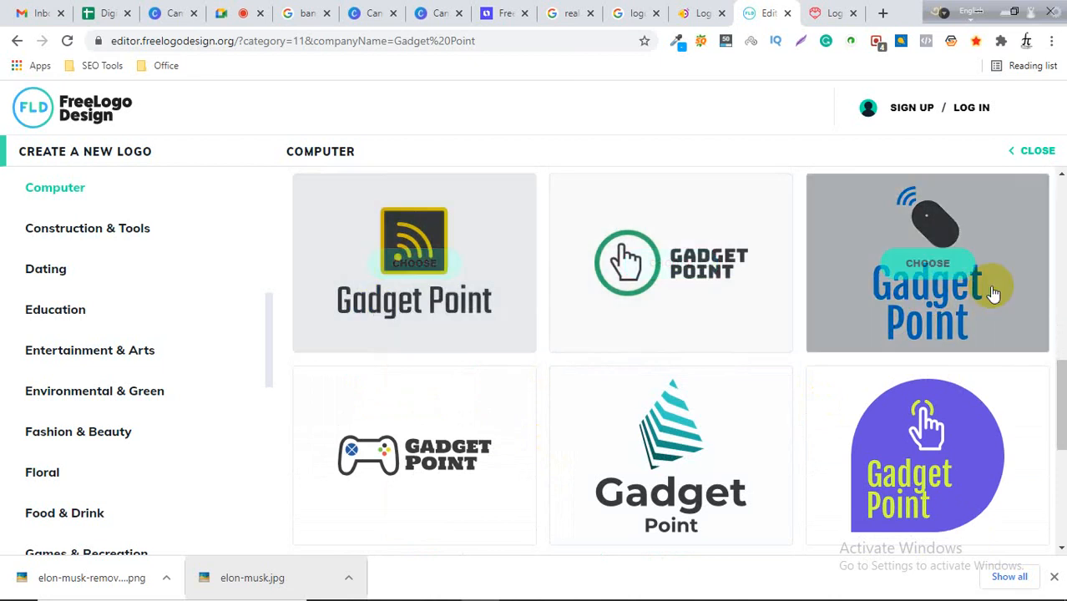
scroll(971, 341, "down", 3)
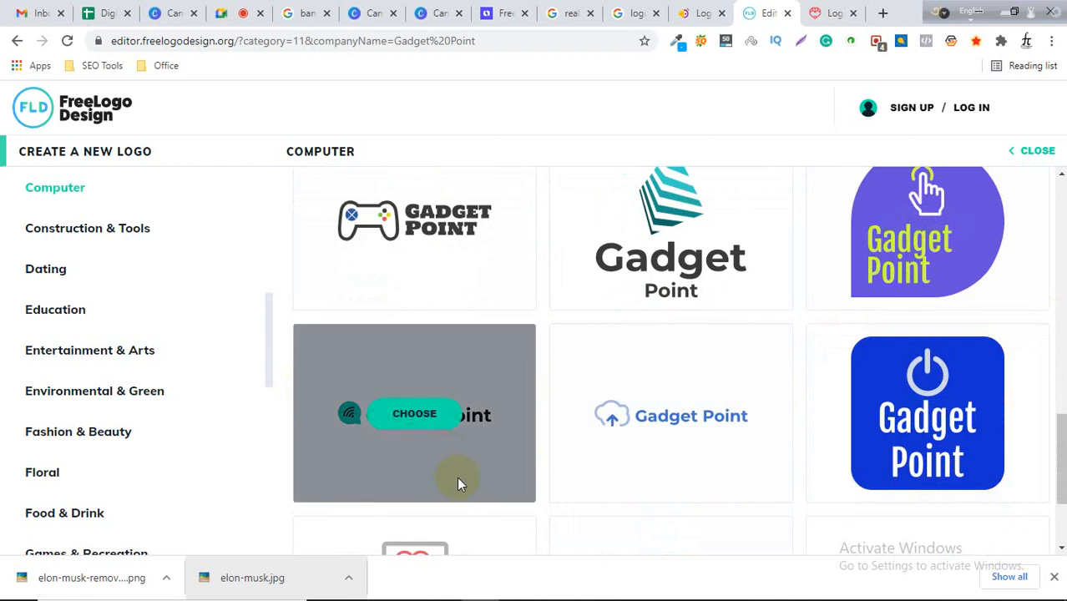
scroll(450, 476, "down", 2)
scroll(914, 445, "down", 2)
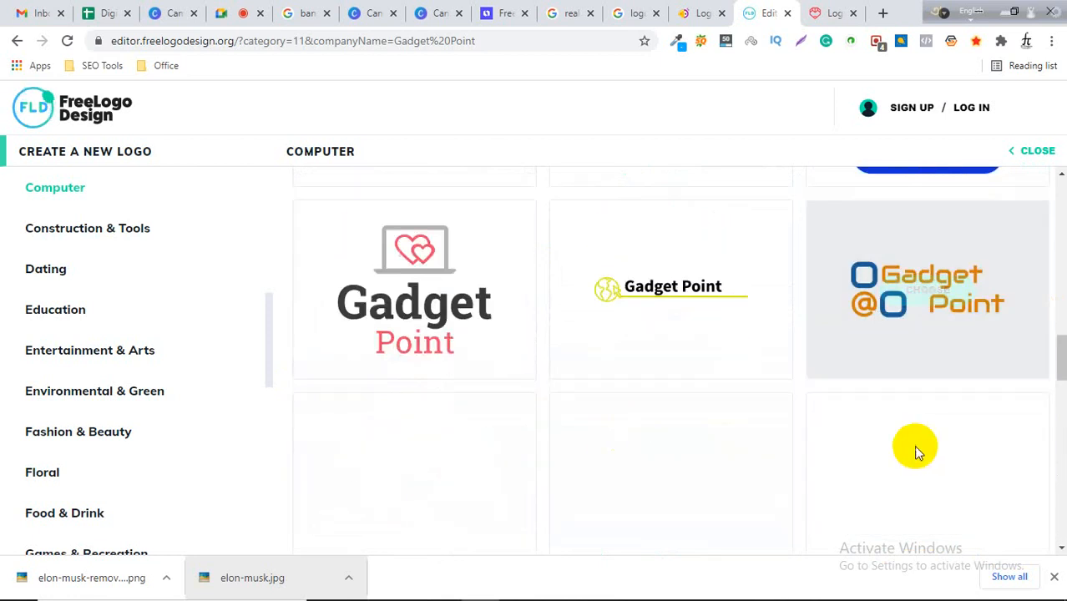
Leave the FreeLogoDesign templates and browse the Canva logo template search results.
scroll(391, 309, "down", 2)
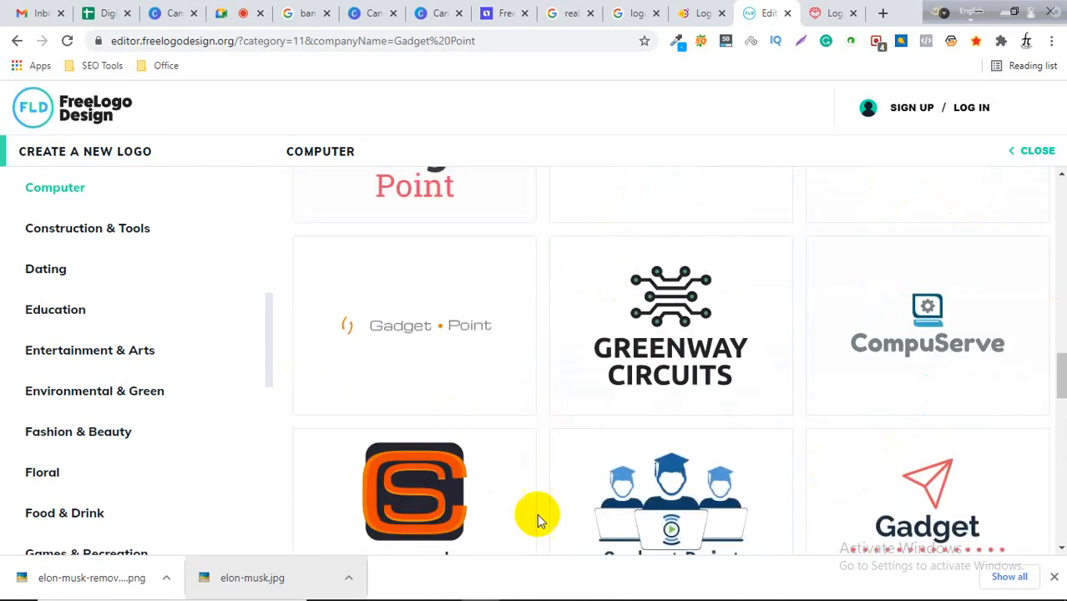
left_click(504, 10)
left_click(427, 13)
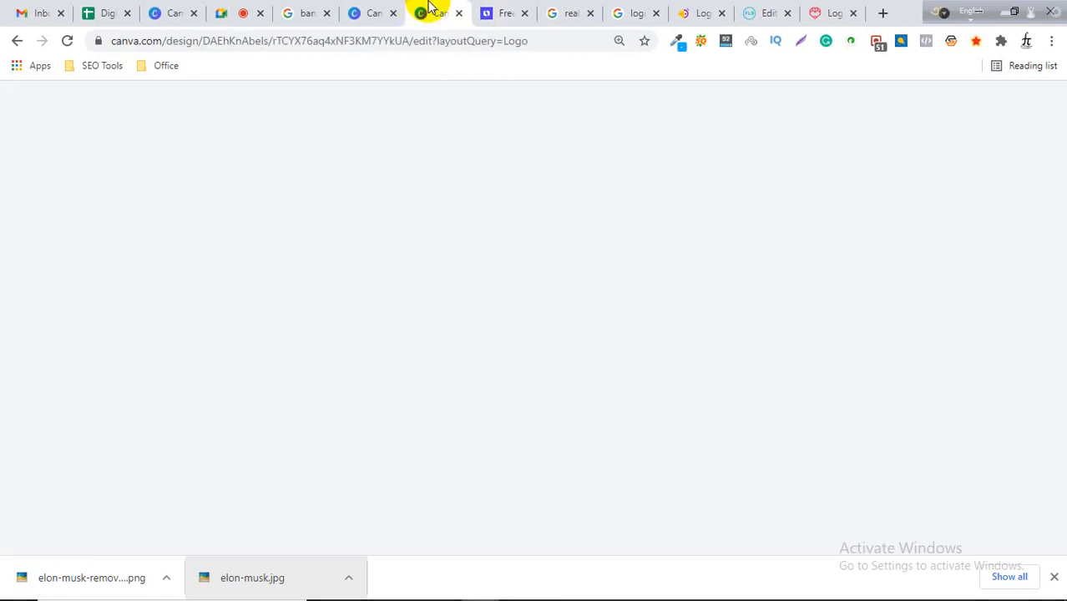
left_click(383, 13)
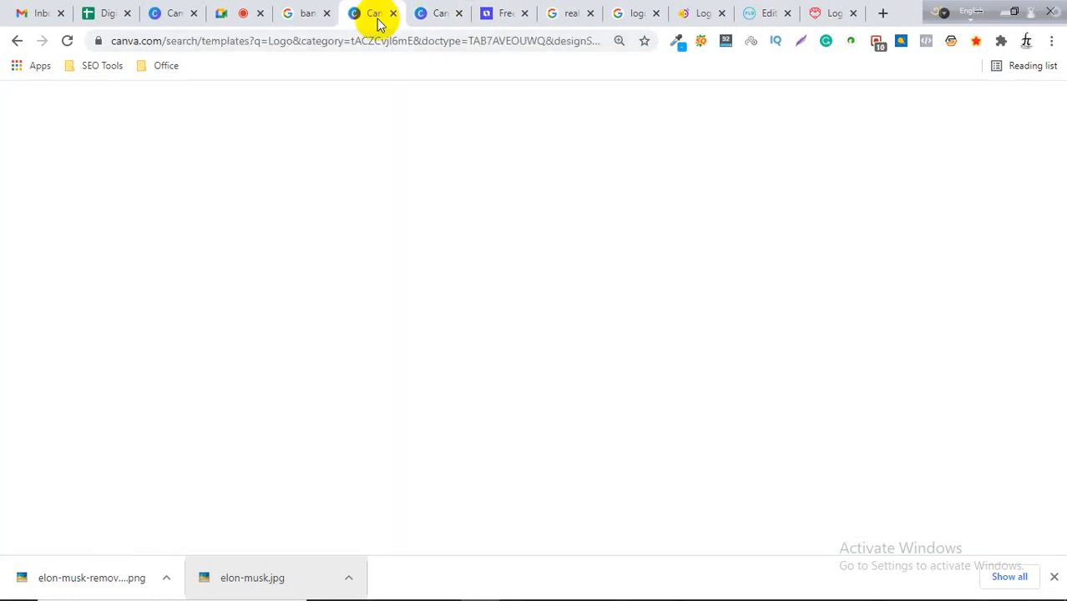
scroll(578, 338, "up", 10)
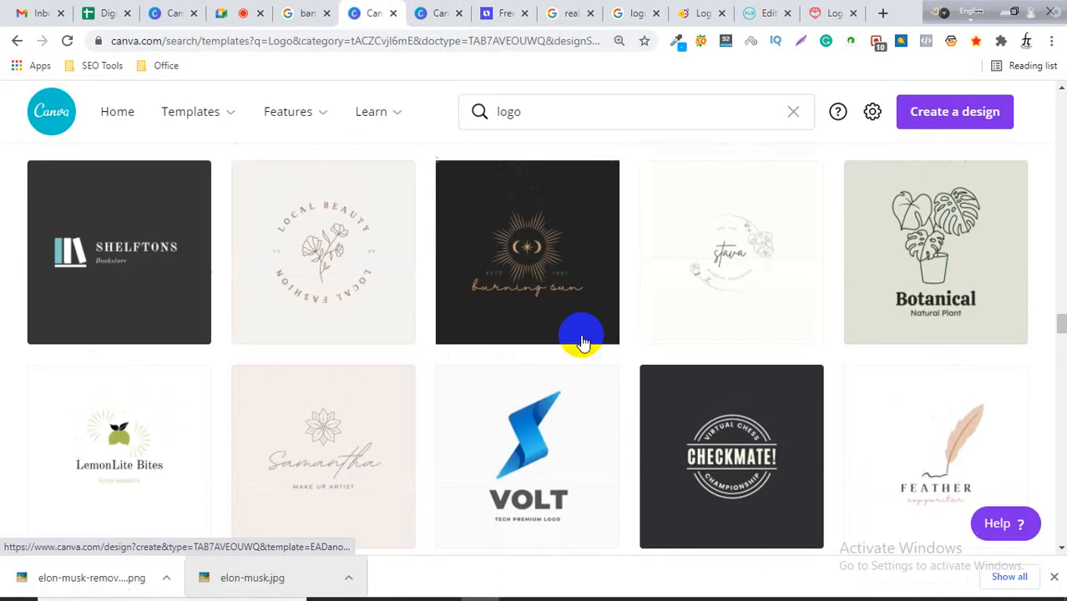
scroll(583, 343, "up", 8)
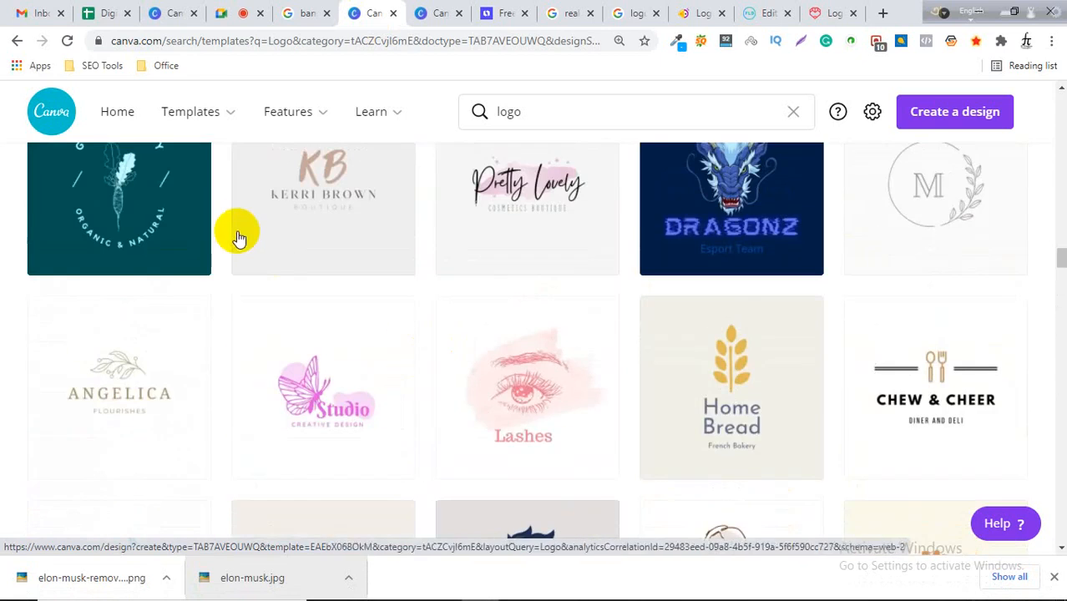
Switch to the Looka editor and browse the suggested font options for the Gadget Point logo.
mouse_move(190, 111)
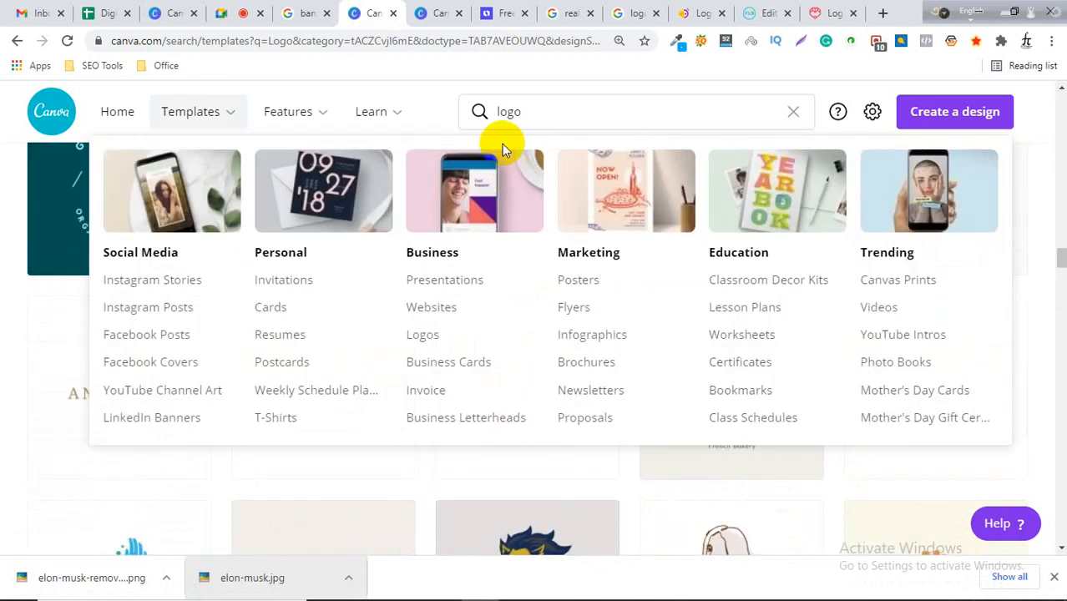
left_click(437, 10)
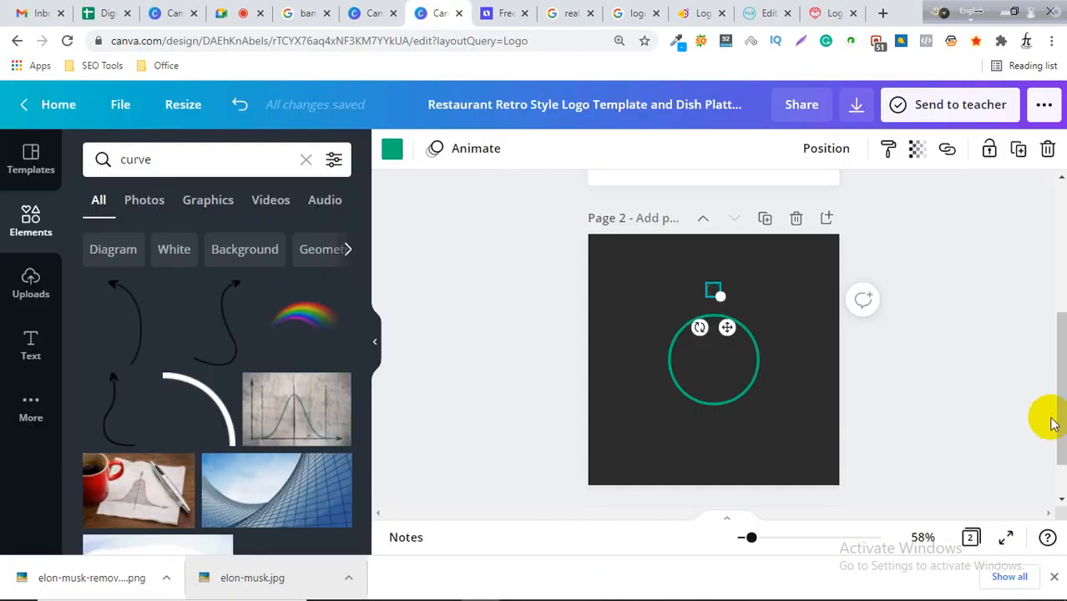
left_click(521, 10)
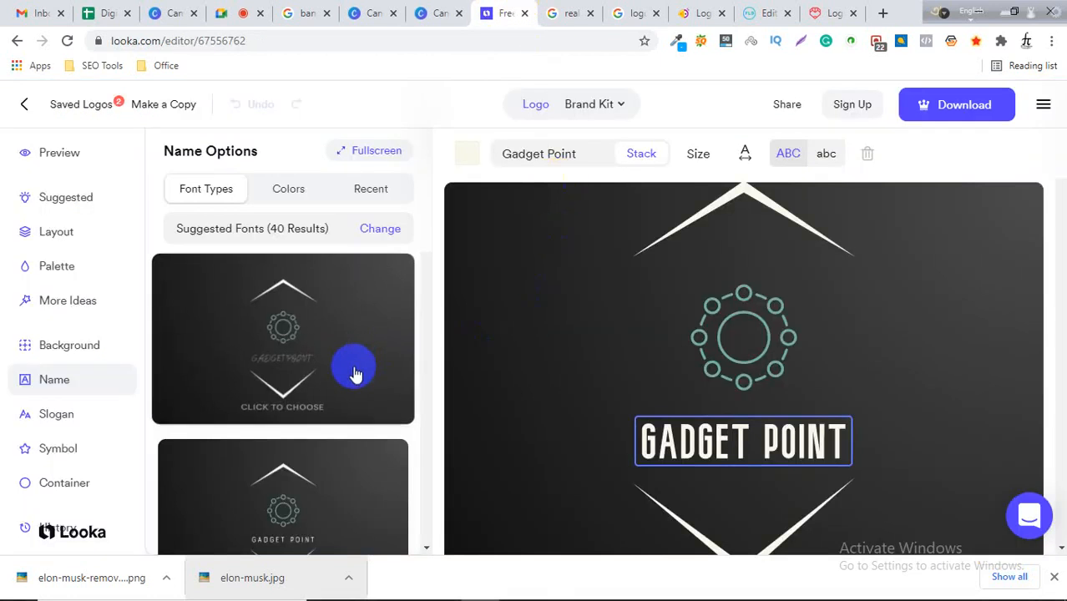
scroll(346, 386, "down", 2)
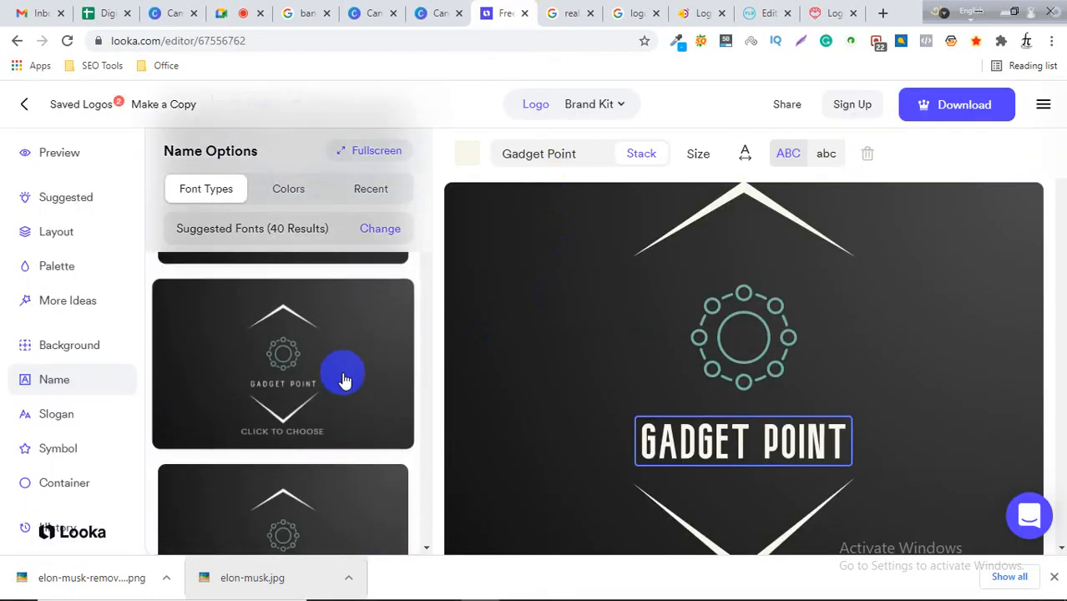
scroll(351, 451, "down", 4)
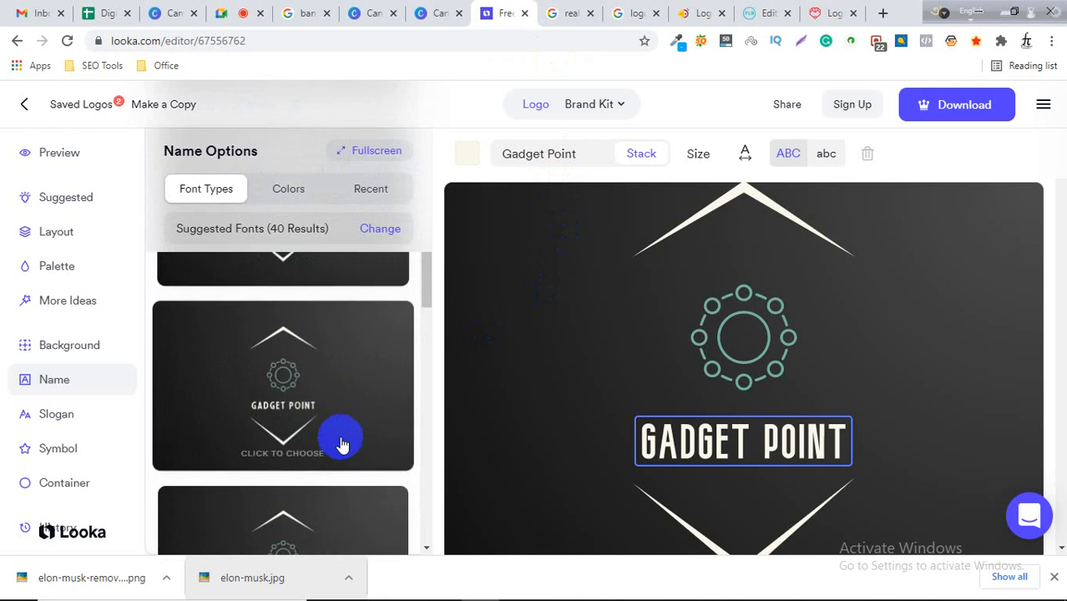
scroll(342, 448, "down", 1)
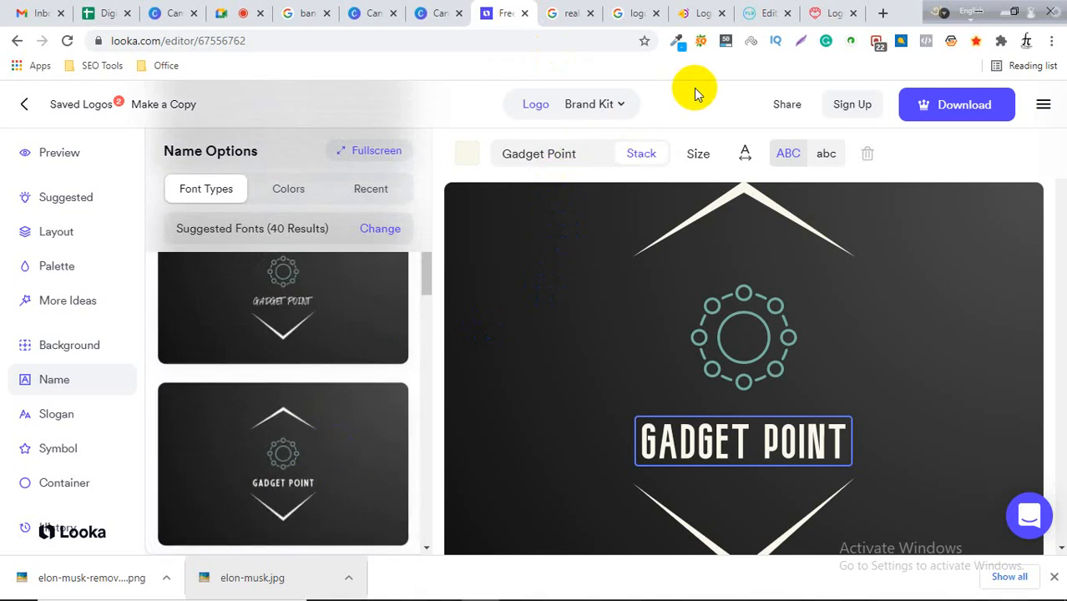
Close the Google search, logo maker and FreeLogoDesign tabs that are no longer needed.
left_click(576, 12)
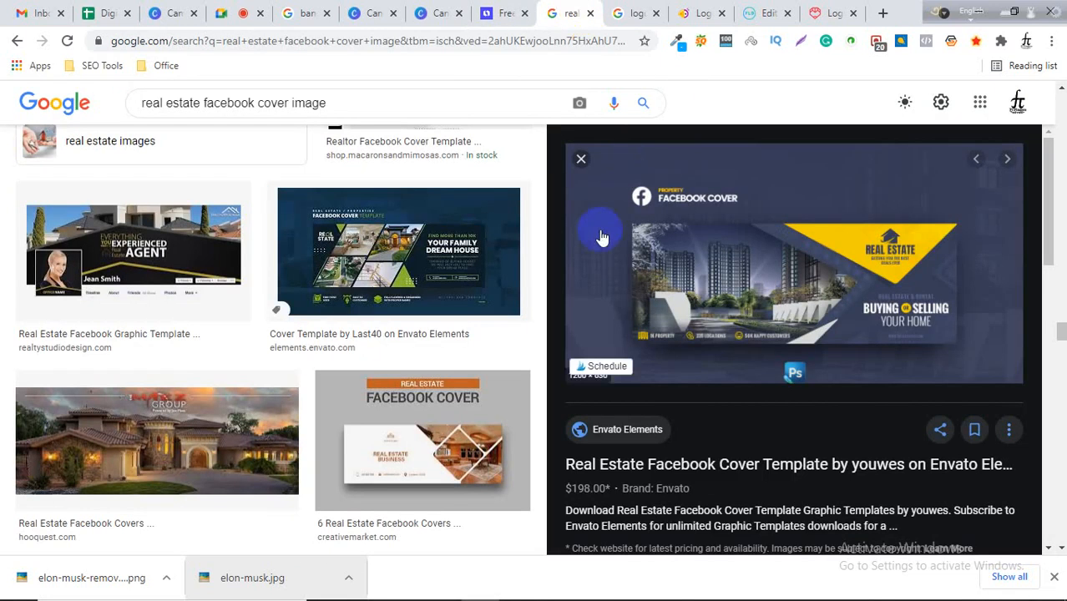
left_click(590, 14)
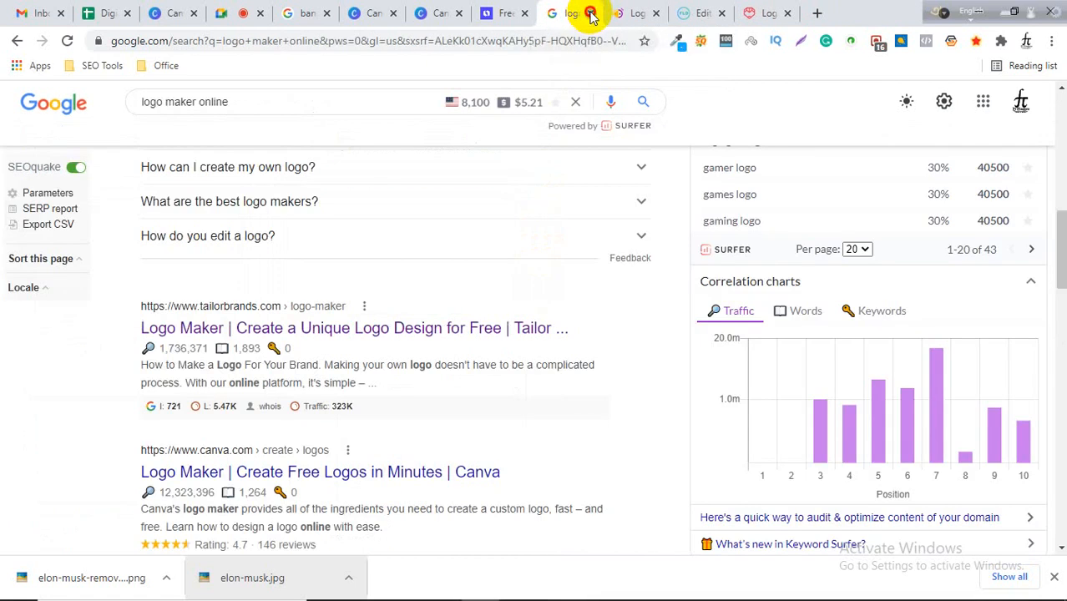
left_click(590, 13)
left_click(591, 13)
left_click(590, 14)
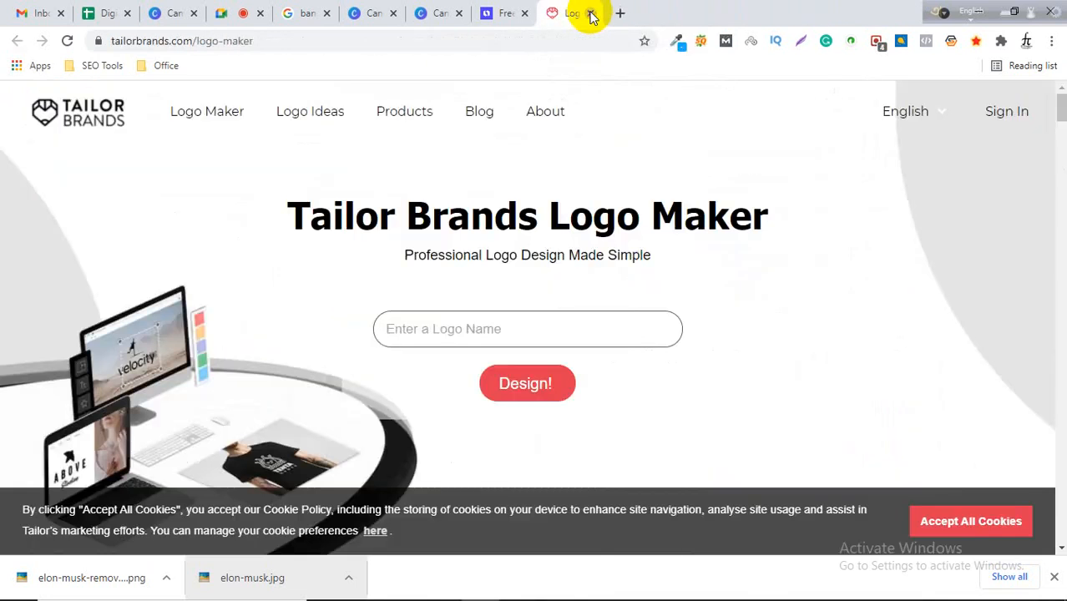
left_click(590, 13)
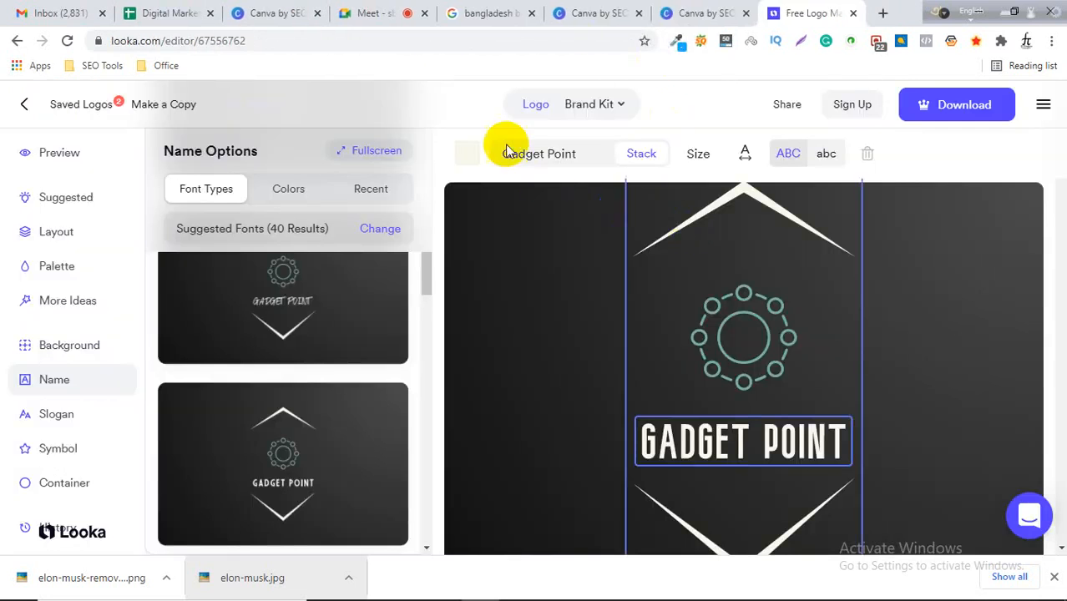
Check the Canva logo design against the Looka reference, then close the Looka tab.
mouse_move(735, 593)
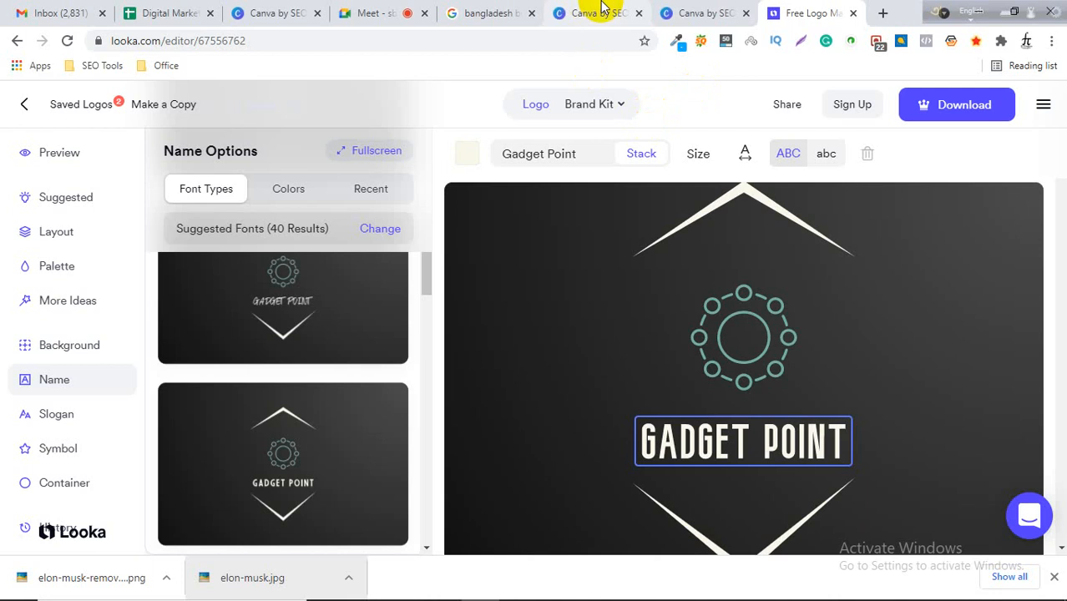
left_click(717, 13)
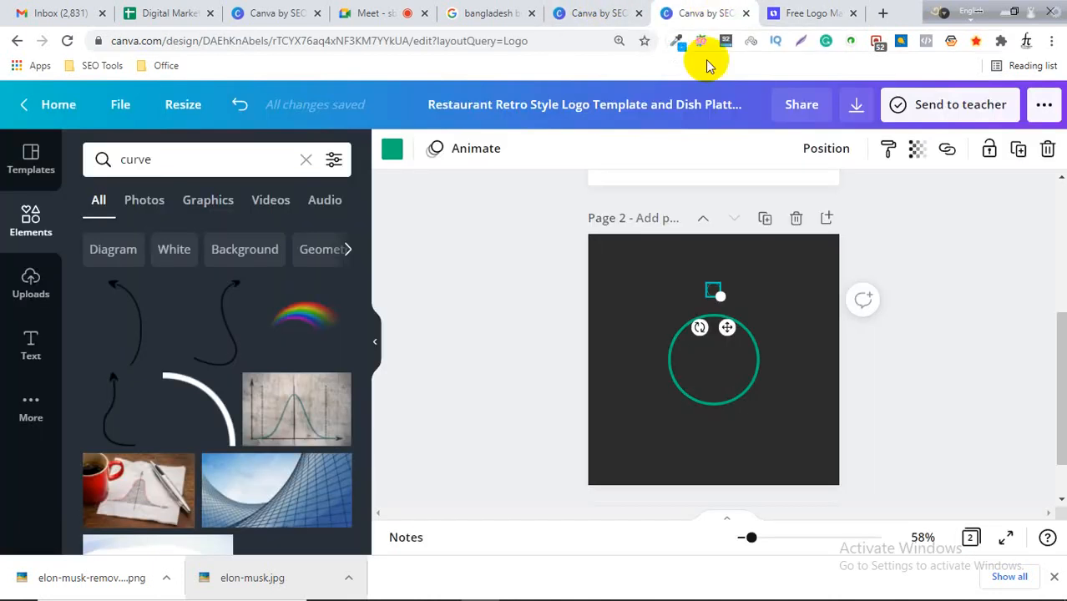
left_click(748, 14)
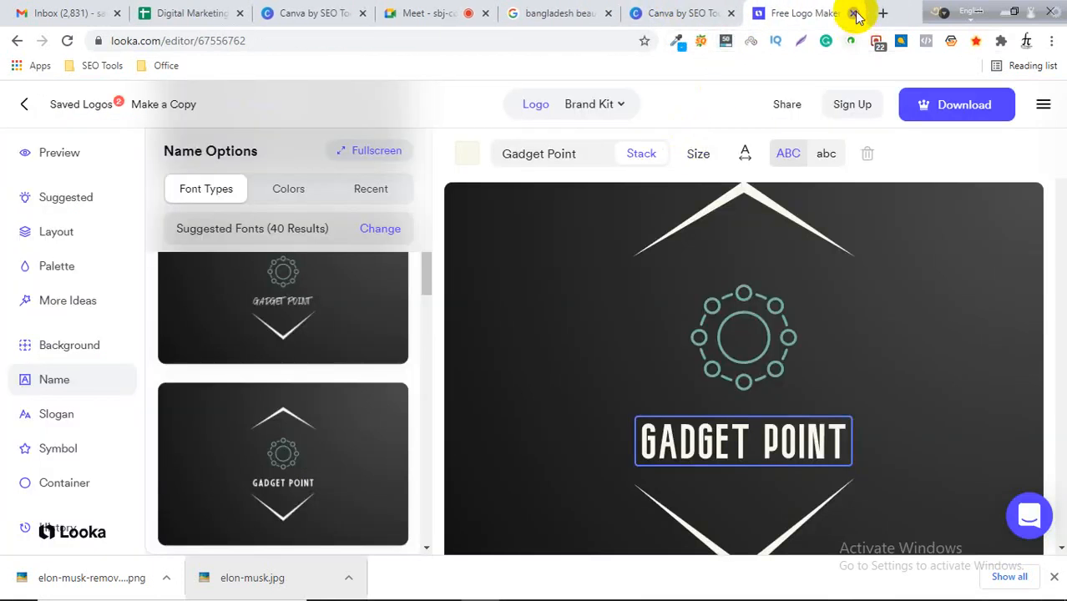
left_click(855, 14)
Scroll back to the top of the Canva logo templates page.
scroll(481, 258, "up", 9)
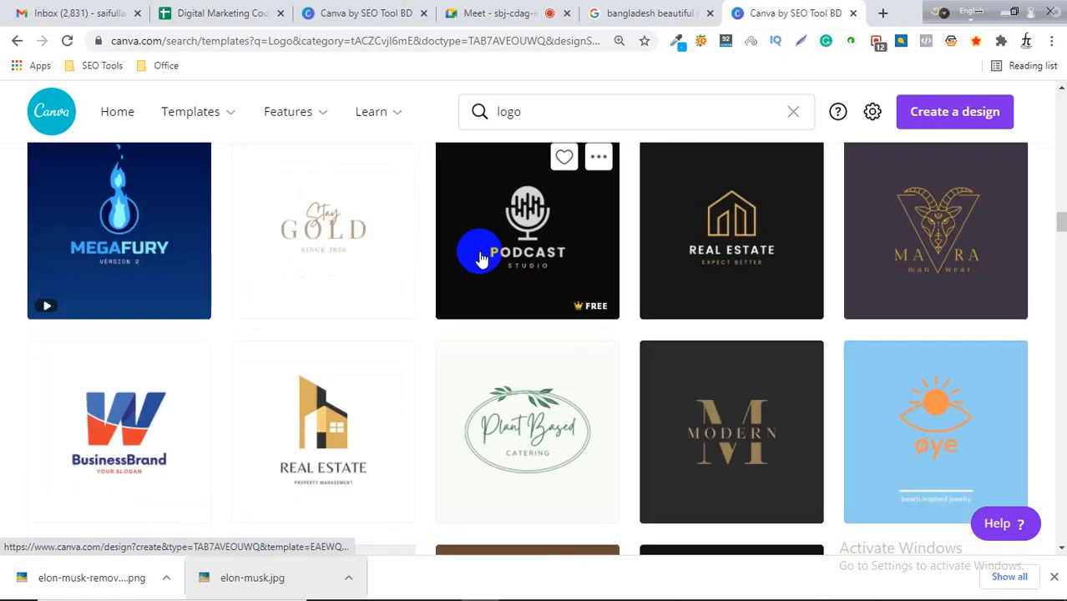
scroll(481, 258, "up", 15)
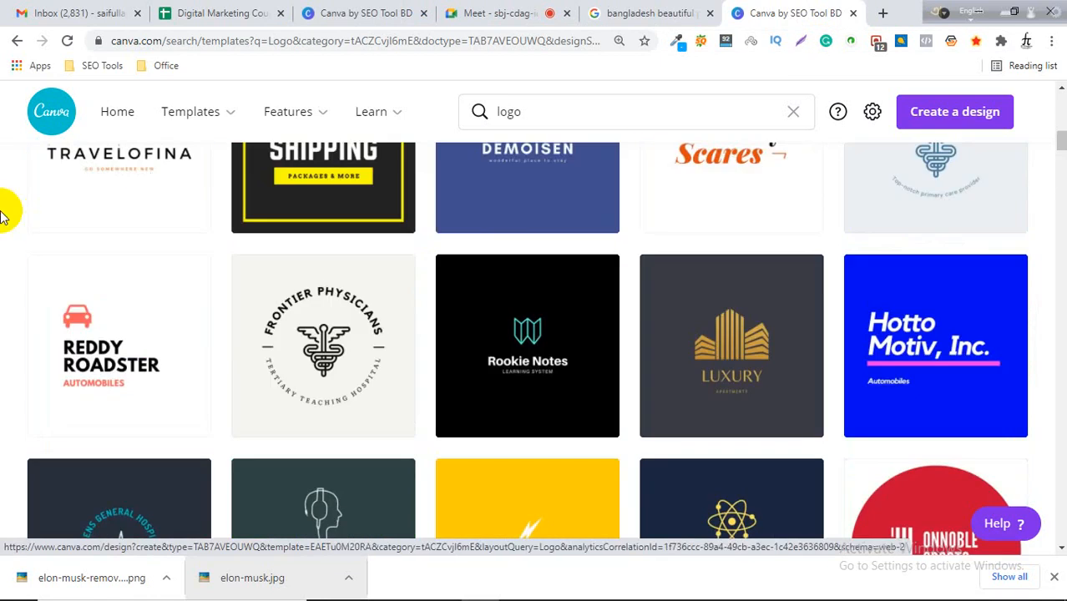
scroll(0, 216, "up", 10)
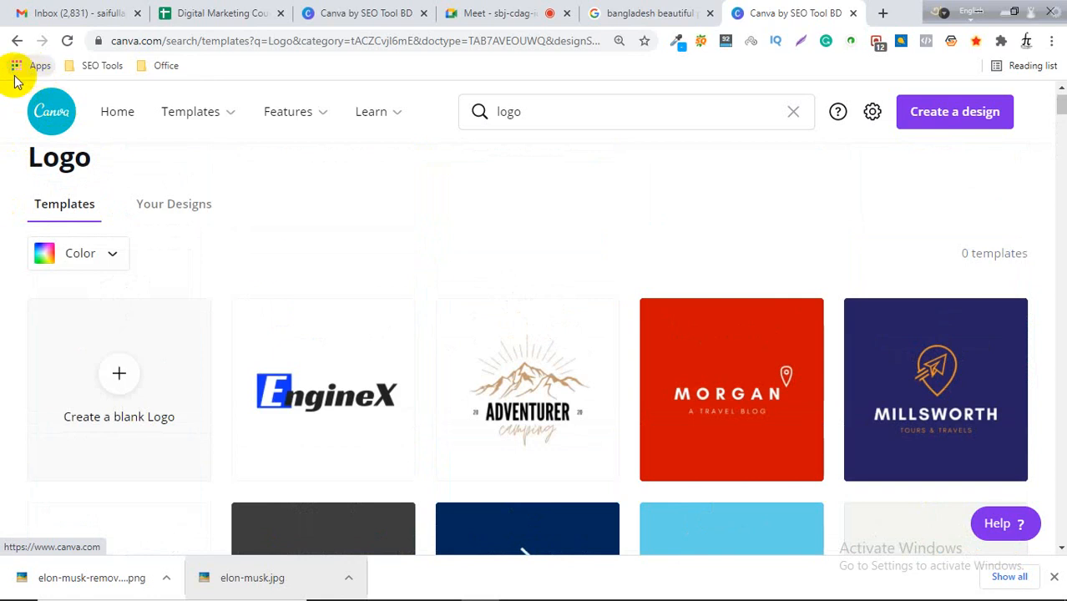
Switch to the Google search tab and search for facebook cover photo size mobile.
left_click(499, 12)
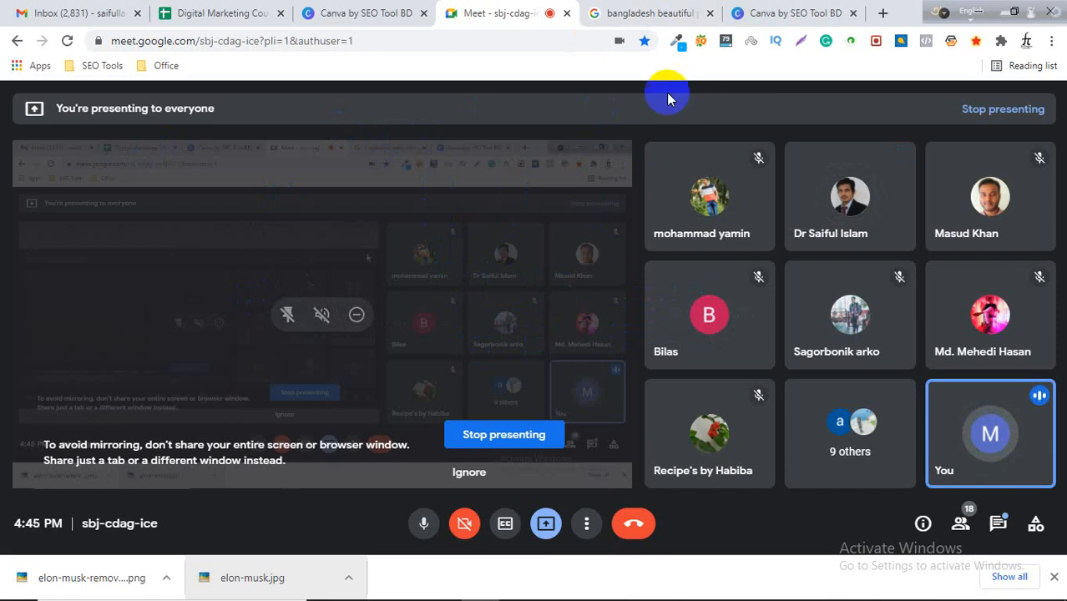
left_click(638, 12)
scroll(441, 215, "up", 3)
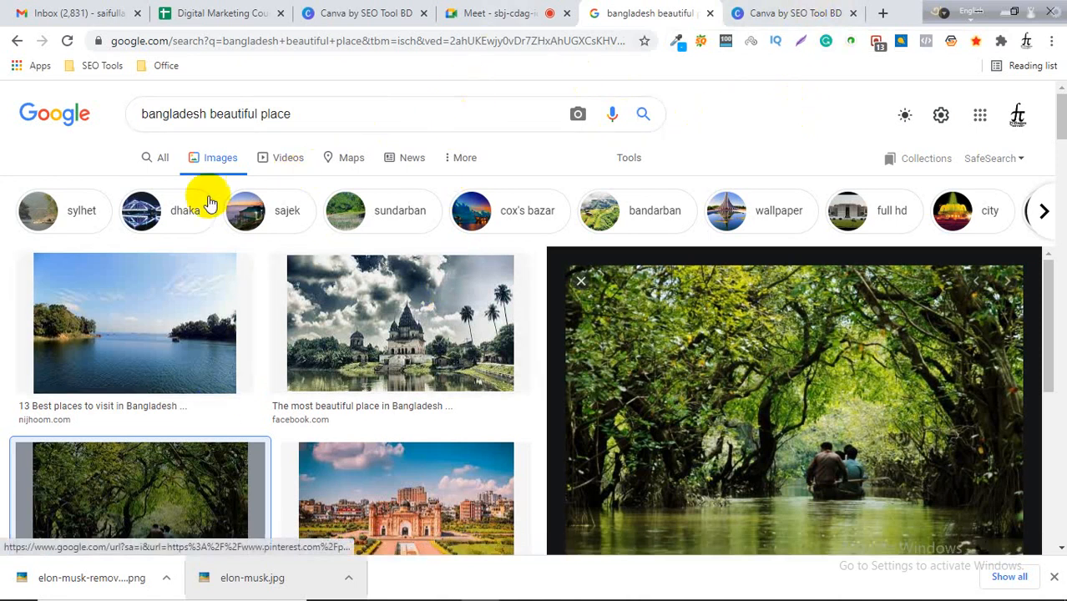
left_click(155, 159)
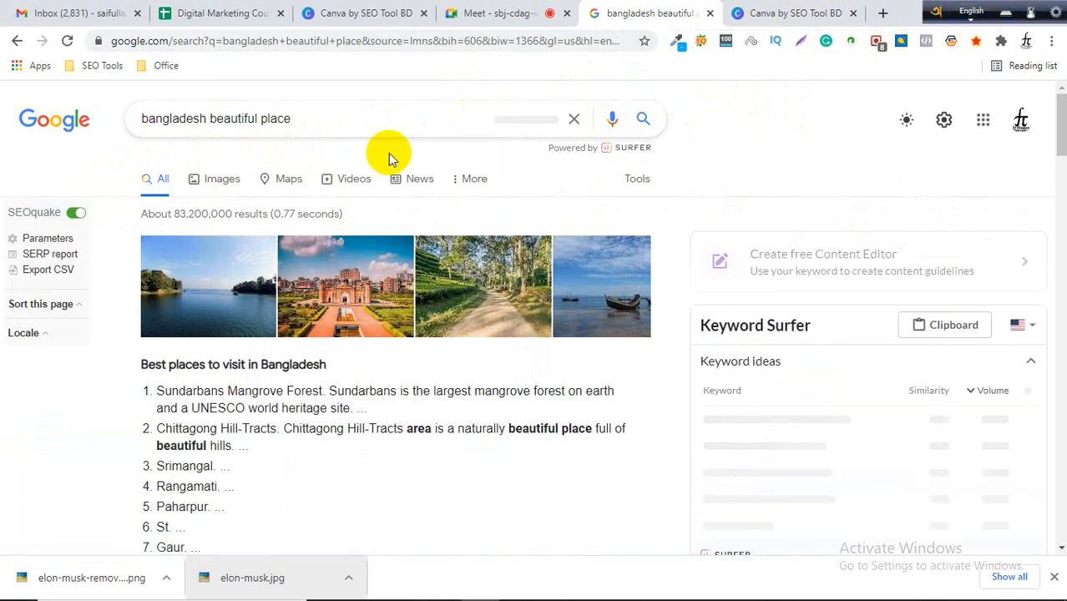
left_click_drag(328, 113, 136, 126)
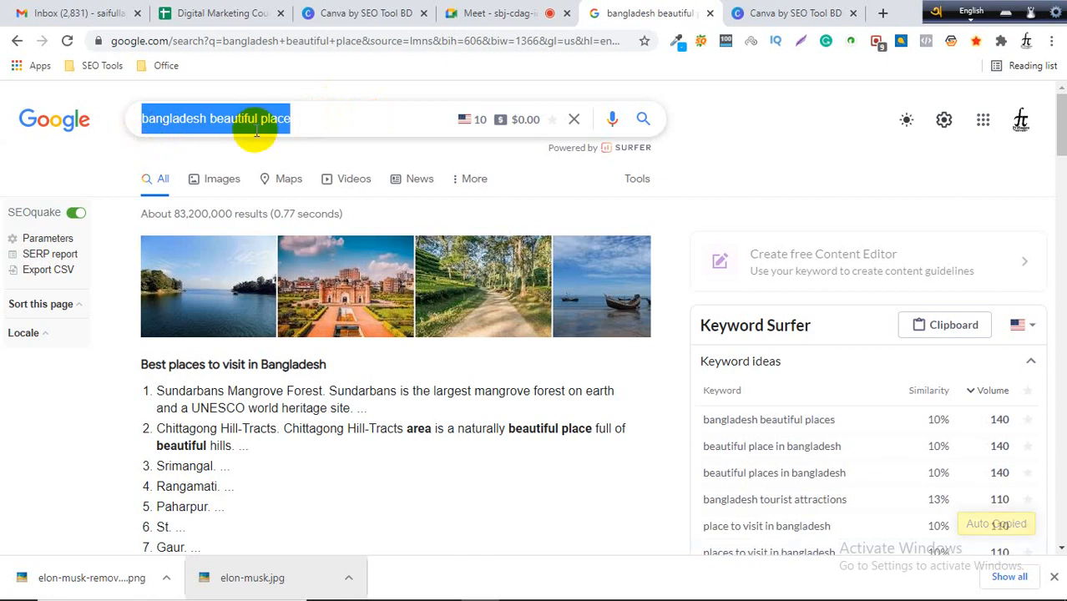
type("facebook")
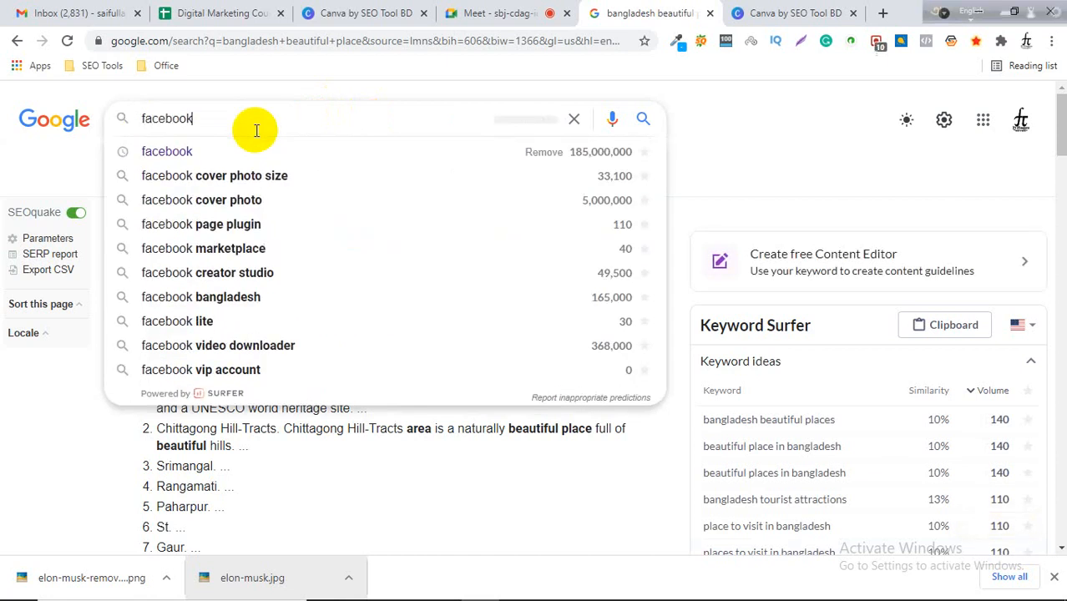
key("Down")
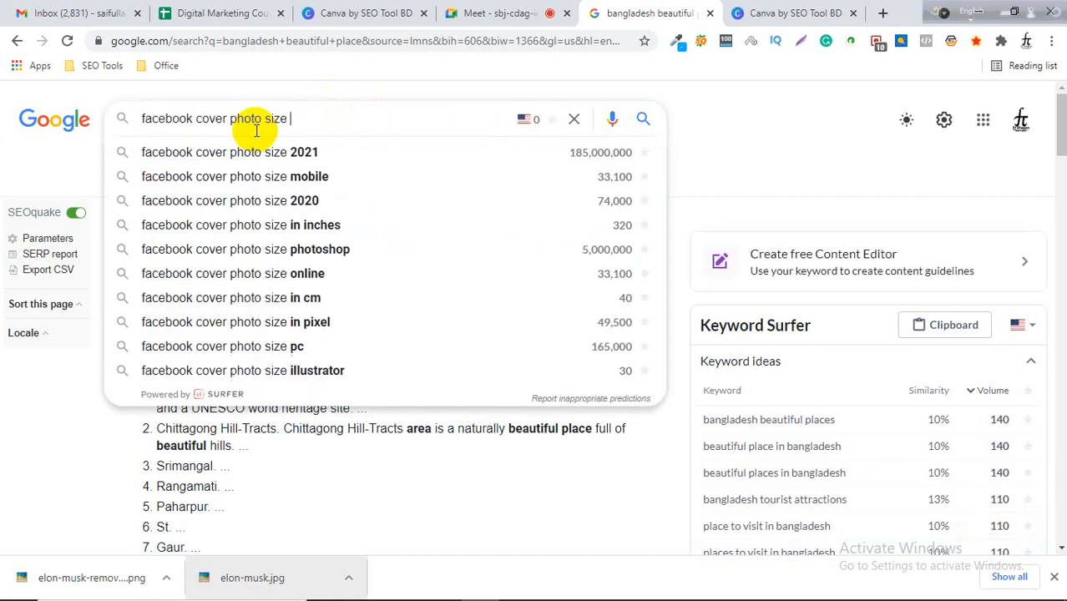
key("Down")
key("Down")
key("Return")
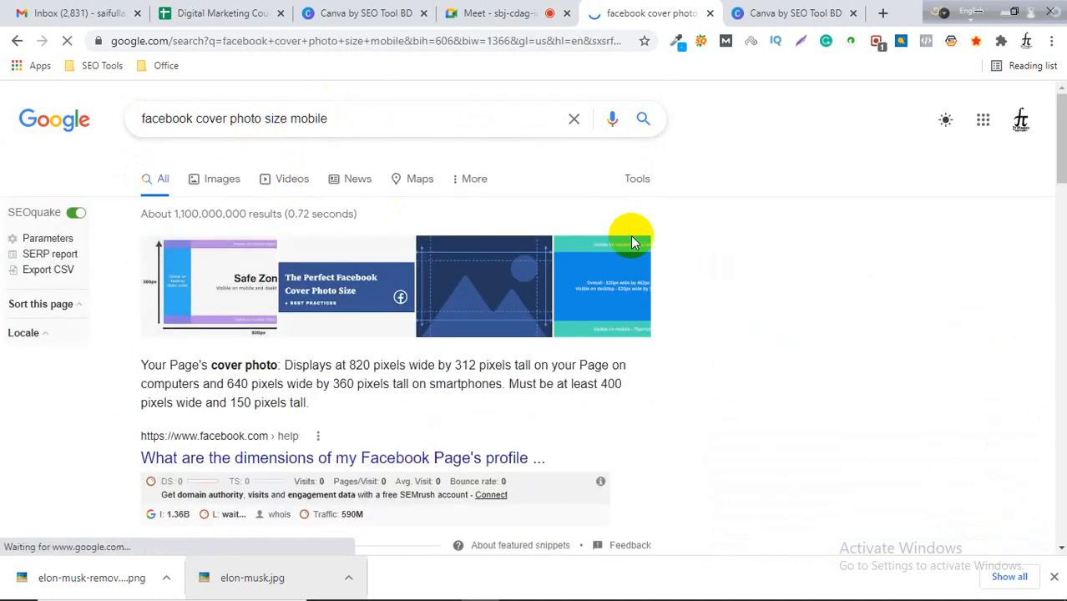
Scroll the results and refine the search to facebook cover photo size mobile friendly.
scroll(642, 238, "down", 1)
scroll(492, 284, "down", 5)
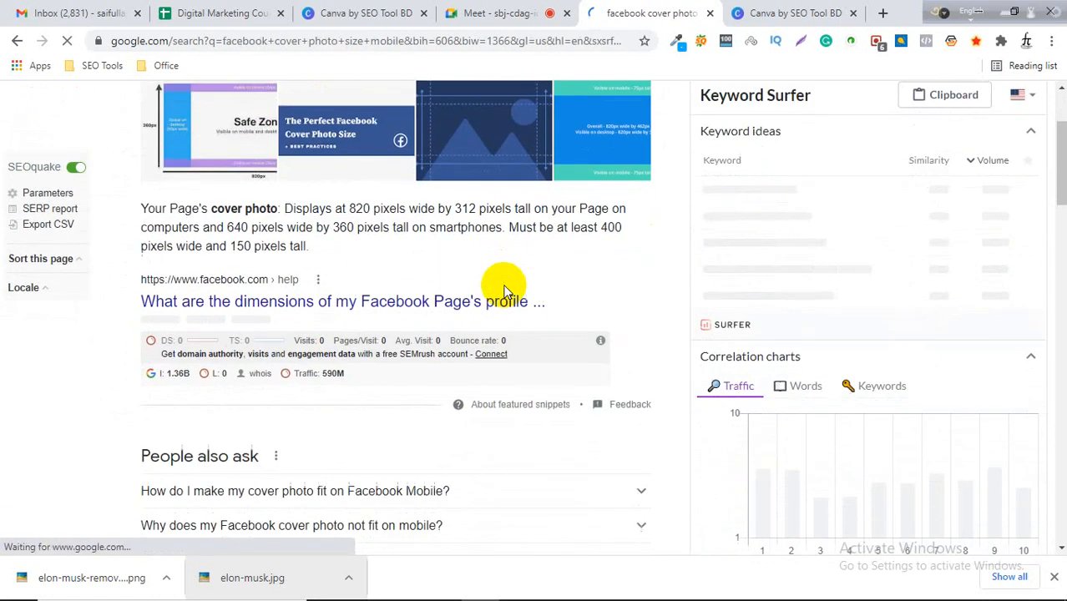
scroll(434, 317, "down", 5)
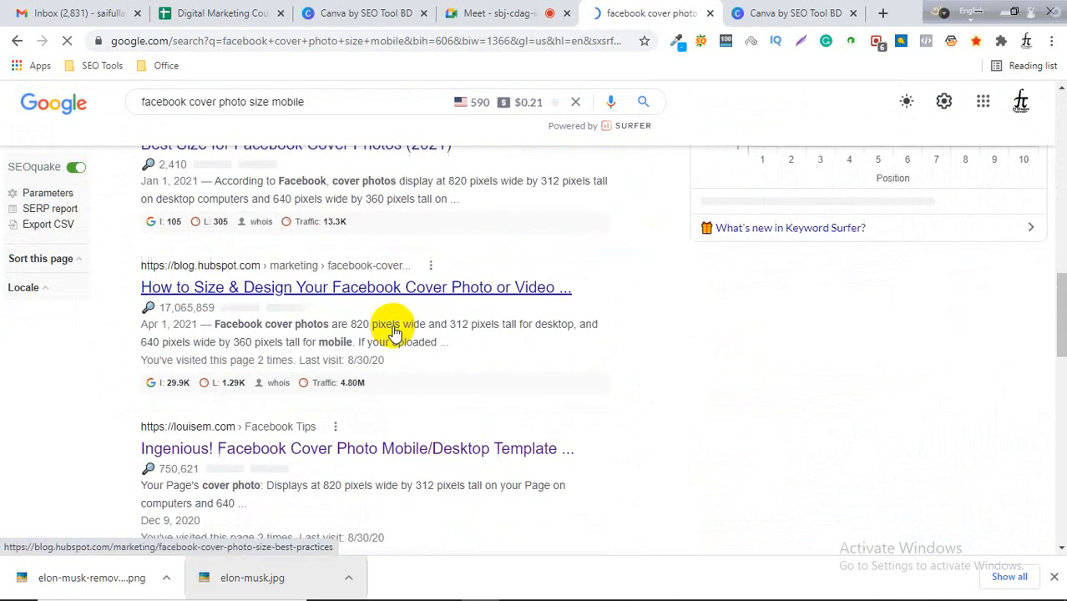
scroll(379, 357, "up", 3)
left_click(334, 101)
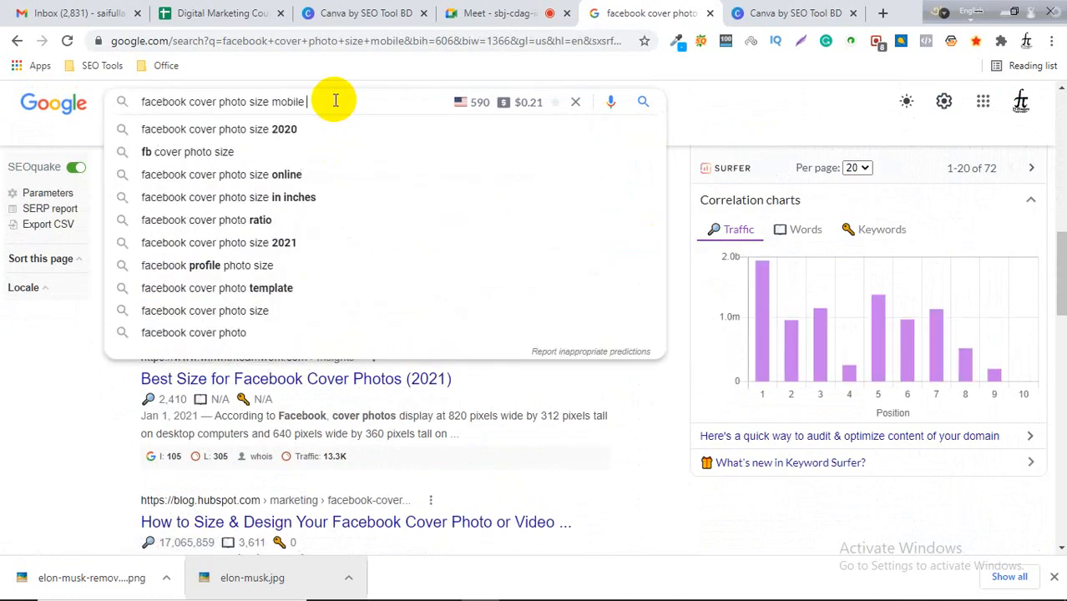
type("fr")
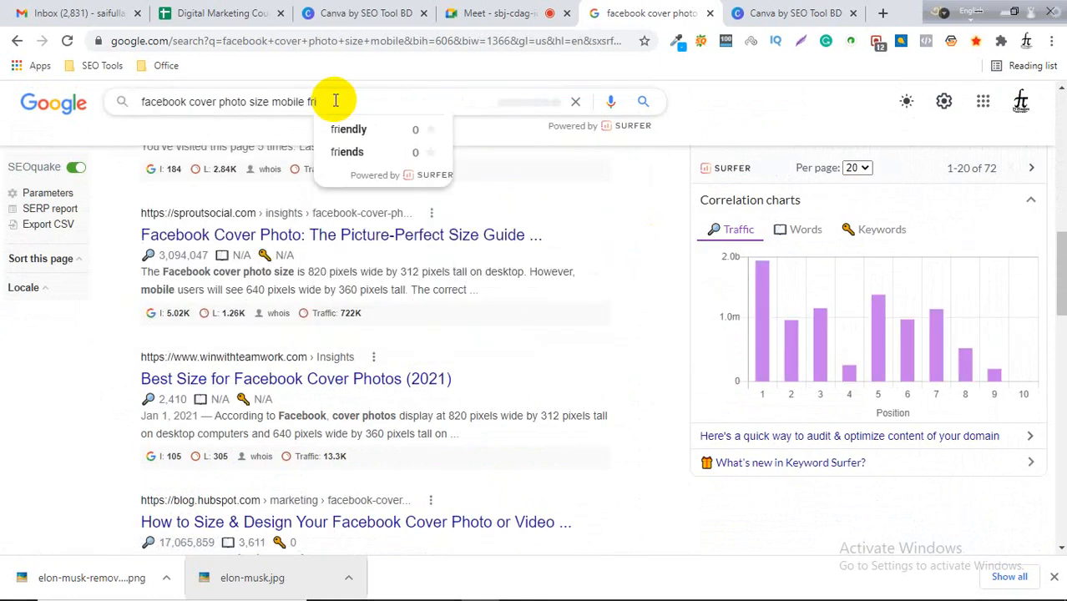
type("i")
key("Down")
key("Return")
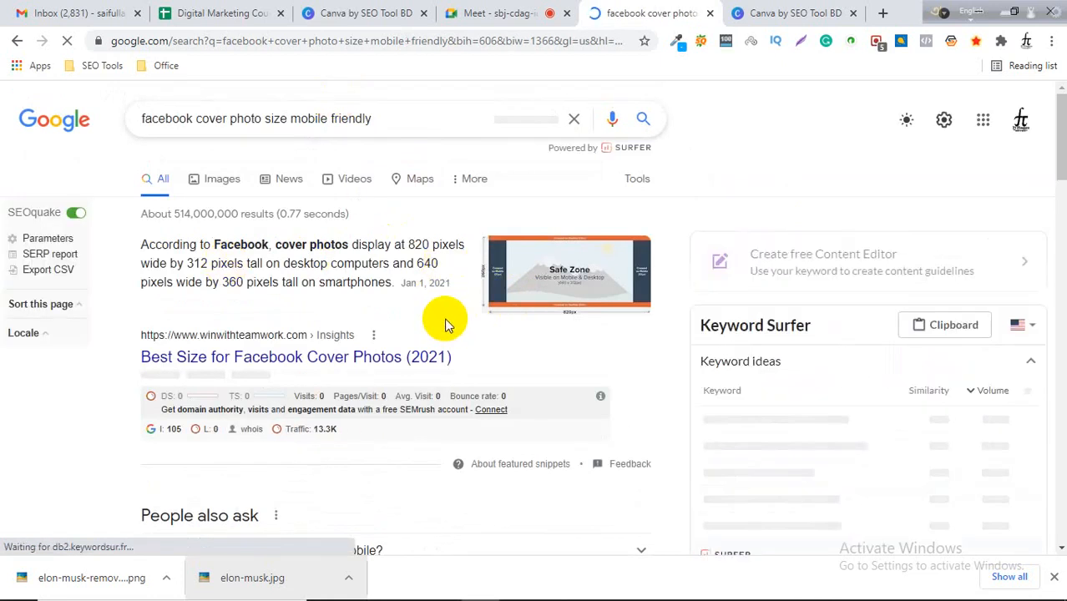
Open the Best Size for Facebook Cover Photos (2021) result in a new tab and view it.
right_click(357, 360)
left_click(392, 369)
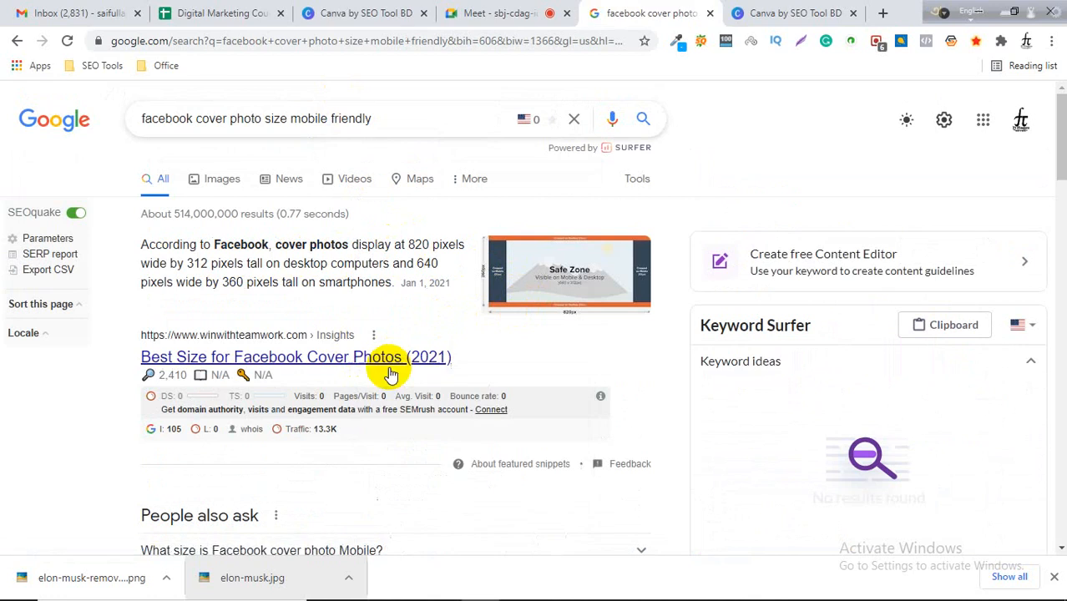
left_click(668, 13)
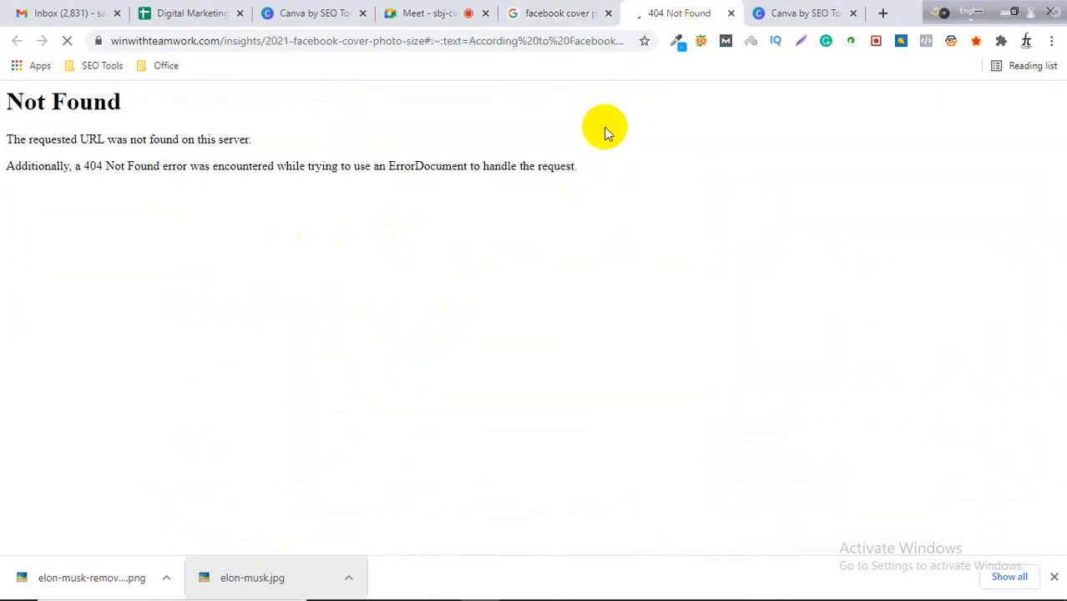
Close the 404 tab and open the Snappa and Sprout Social cover-size results in new tabs.
left_click(732, 15)
scroll(386, 352, "down", 5)
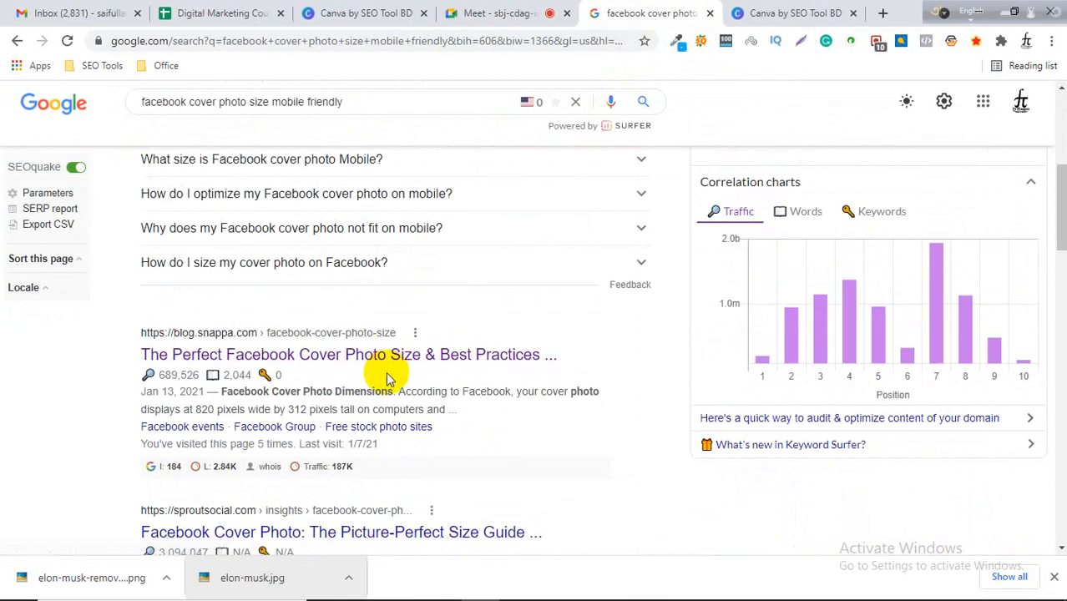
right_click(274, 353)
left_click(345, 369)
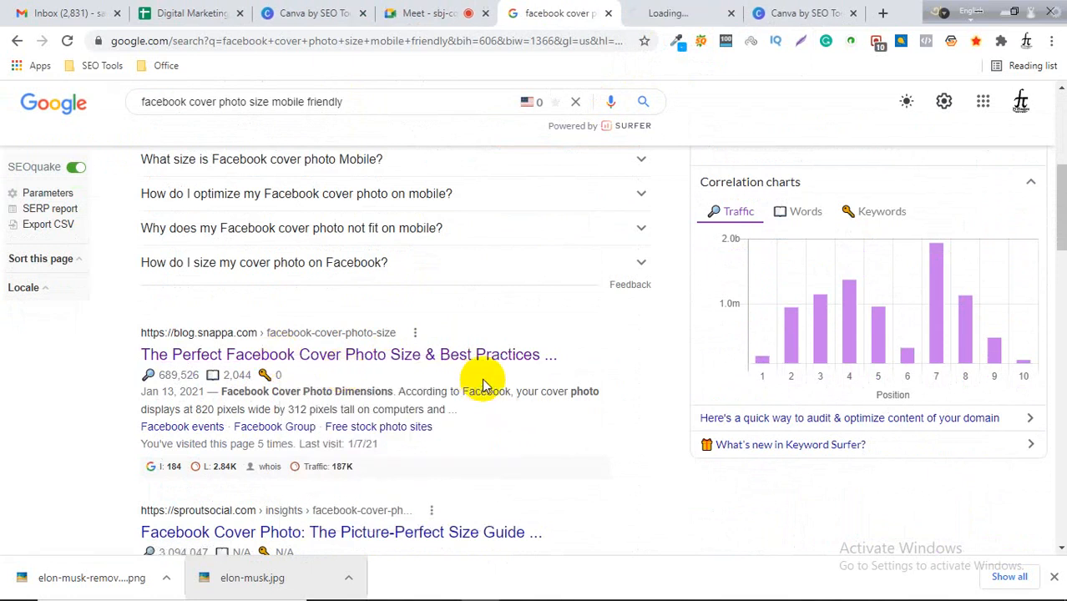
scroll(482, 386, "down", 2)
right_click(303, 374)
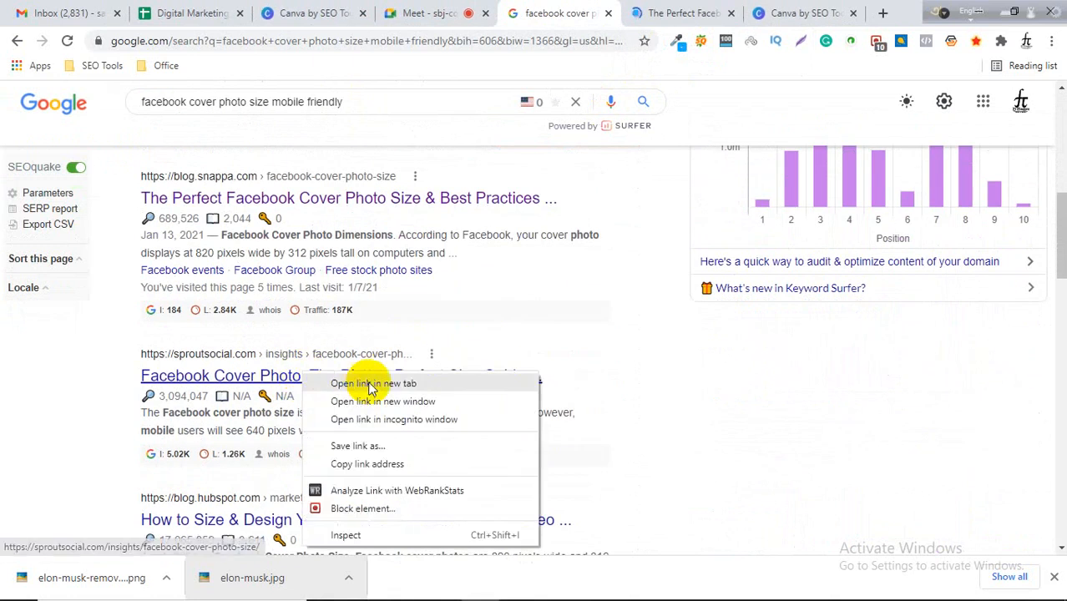
left_click(369, 384)
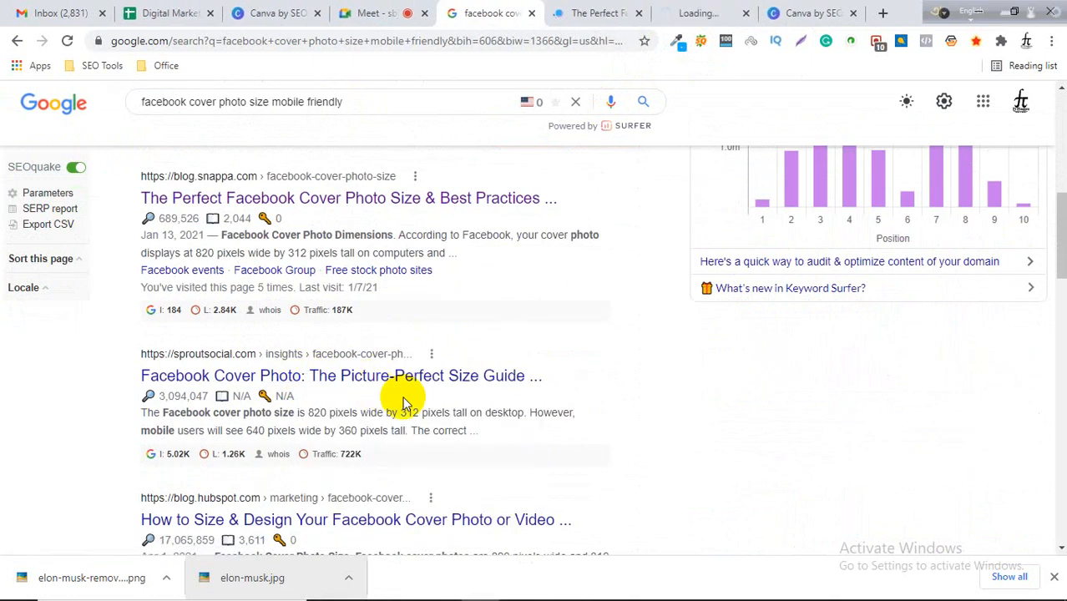
Read the Snappa article's recommended Facebook cover dimensions and safe zone diagram.
left_click(604, 12)
scroll(505, 338, "down", 12)
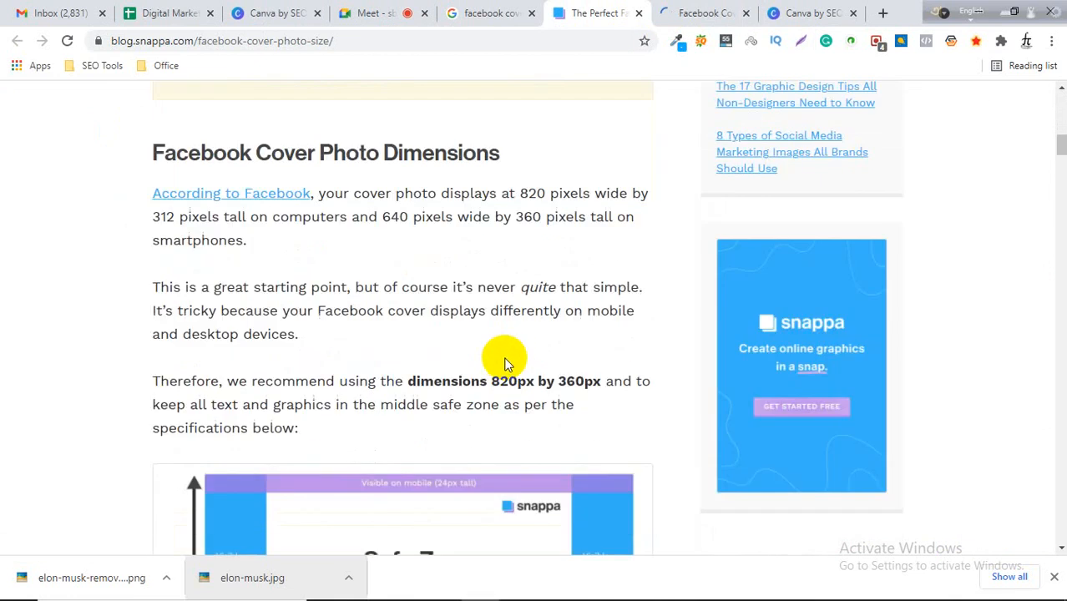
scroll(501, 367, "down", 5)
scroll(500, 364, "up", 1)
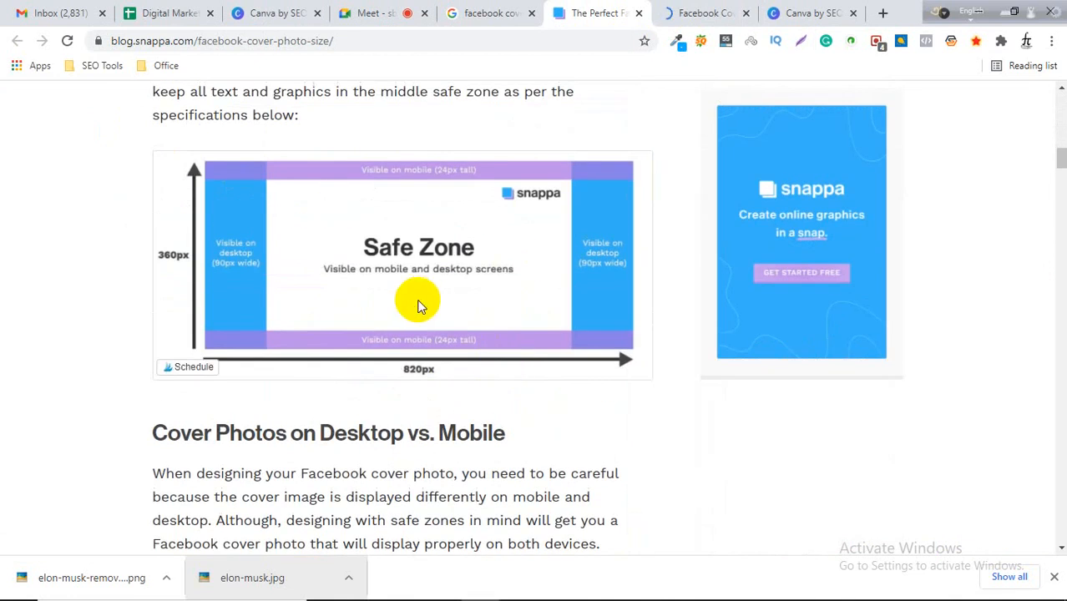
scroll(418, 307, "down", 4)
scroll(421, 309, "up", 4)
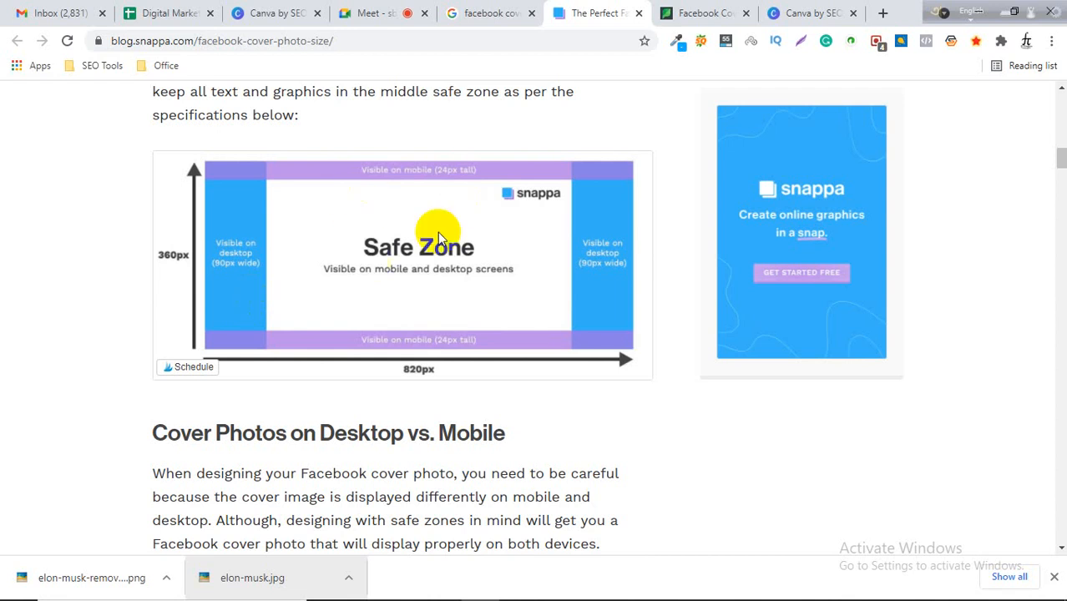
Read through the Sprout Social article on choosing the right Facebook cover photo size.
left_click(708, 13)
scroll(573, 325, "down", 5)
scroll(573, 325, "down", 10)
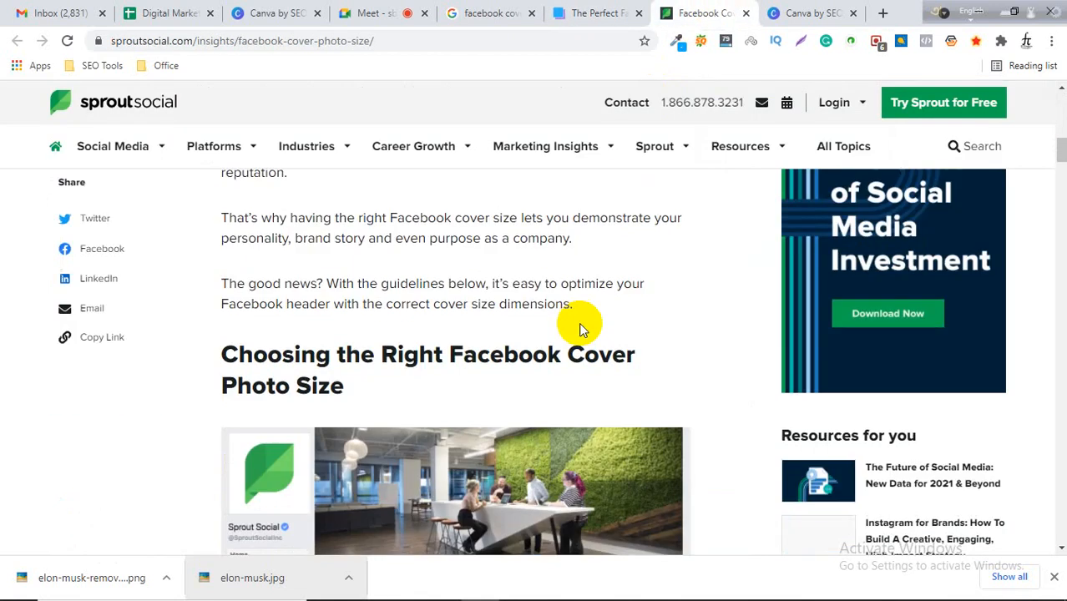
scroll(578, 322, "up", 10)
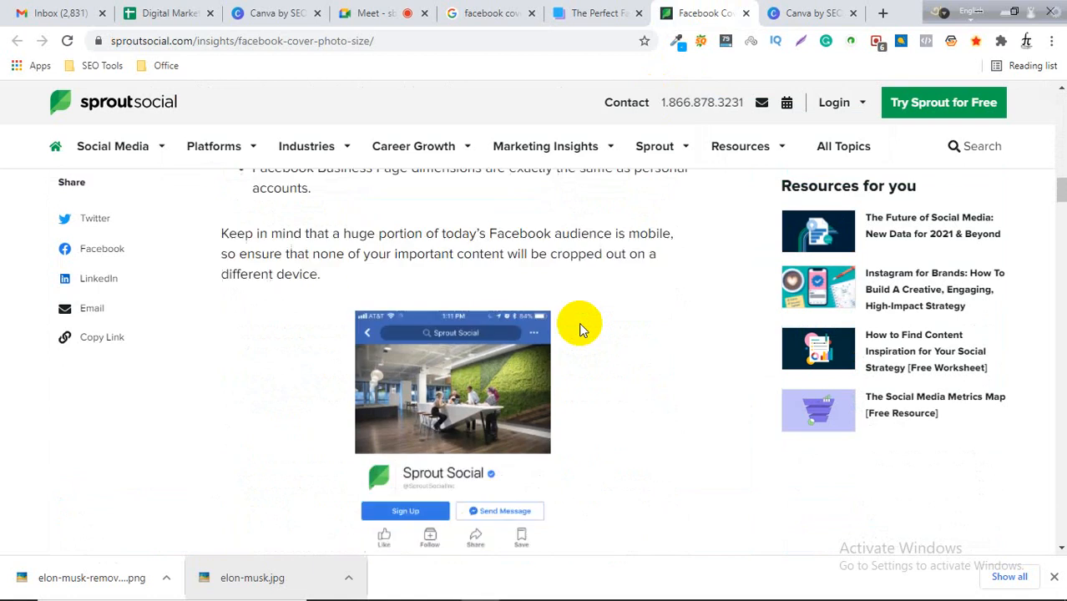
scroll(635, 323, "down", 1)
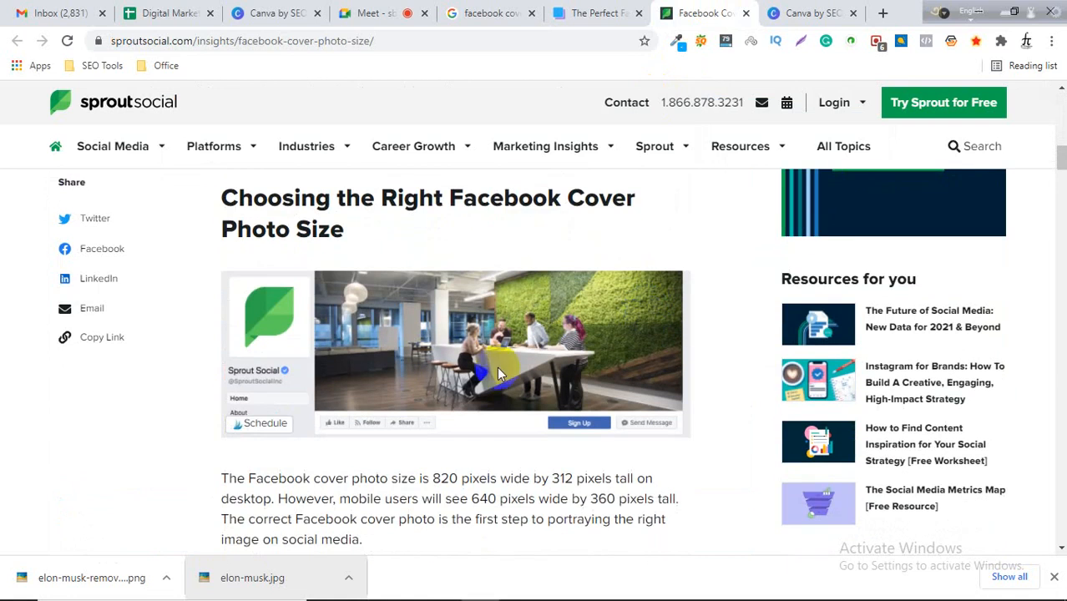
scroll(458, 350, "down", 7)
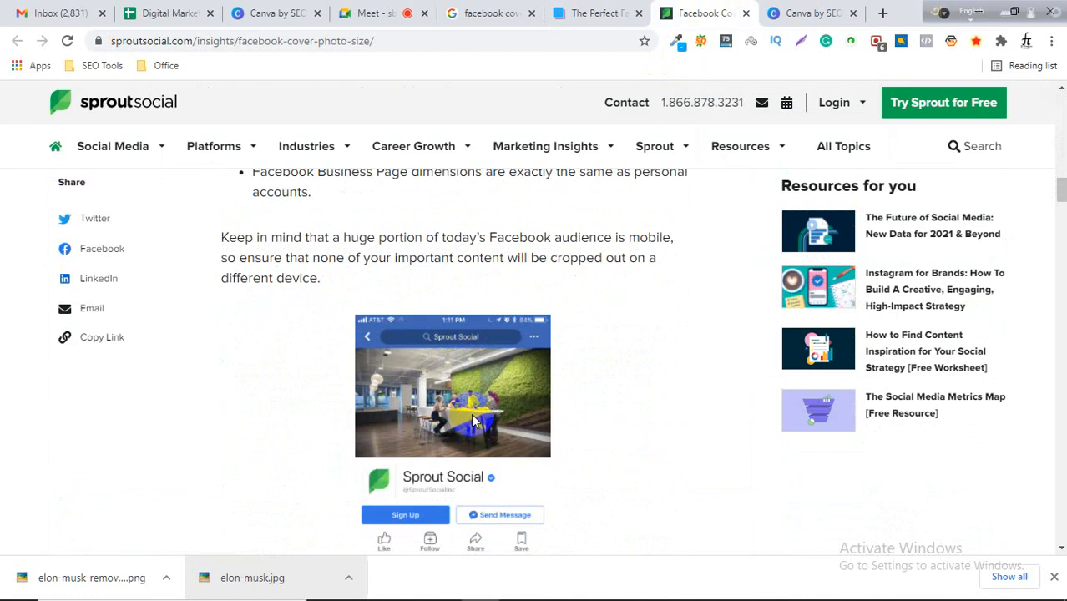
scroll(476, 416, "down", 2)
scroll(476, 416, "down", 10)
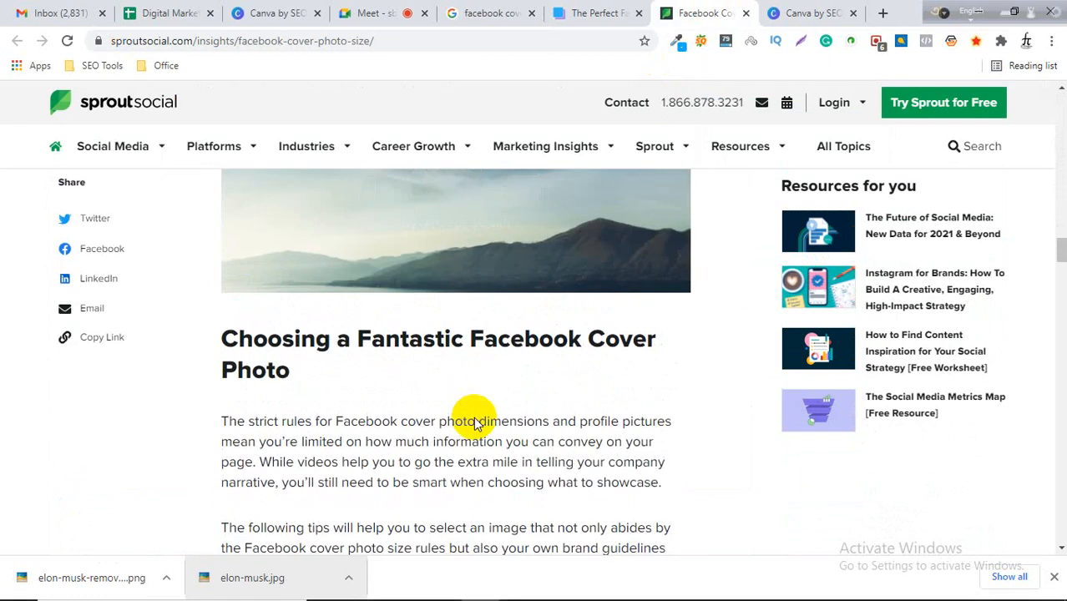
scroll(469, 430, "down", 10)
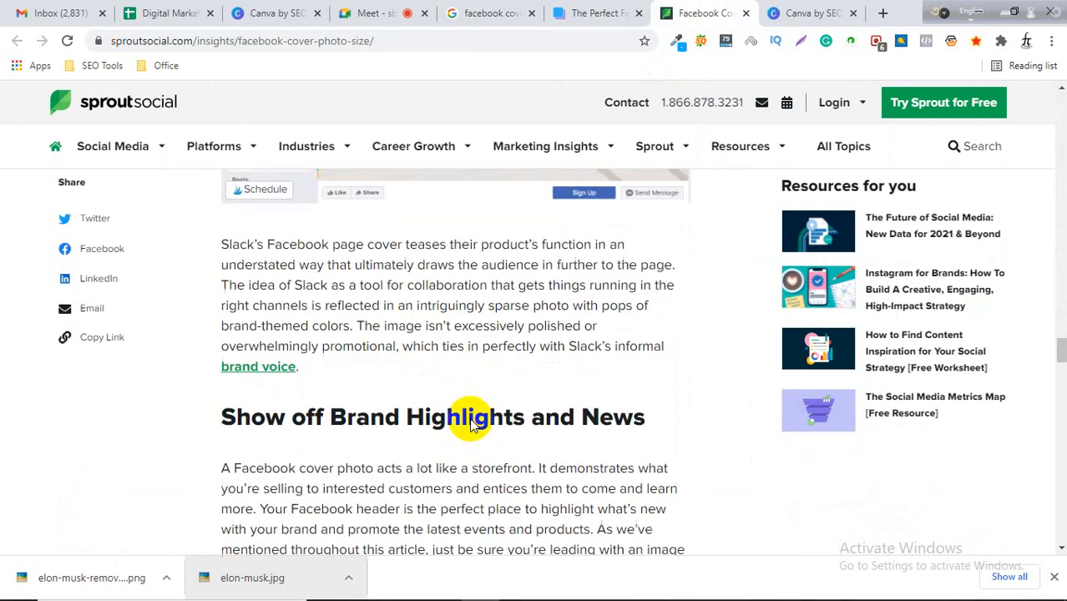
Close the Sprout Social tab and review the Snappa 820 × 360 px safe zone diagram.
left_click(745, 12)
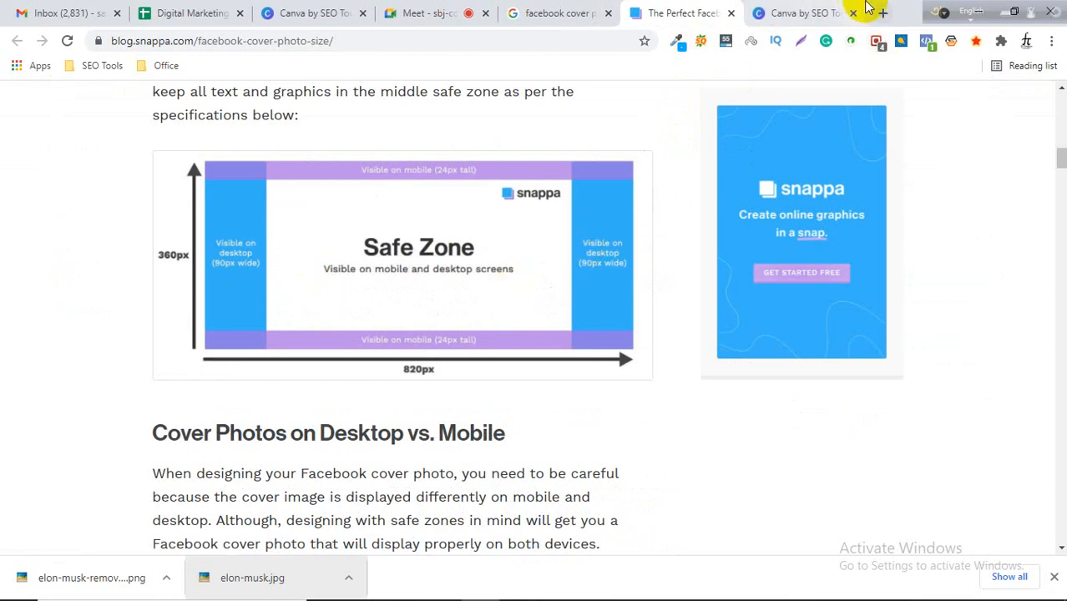
left_click(809, 10)
left_click(711, 11)
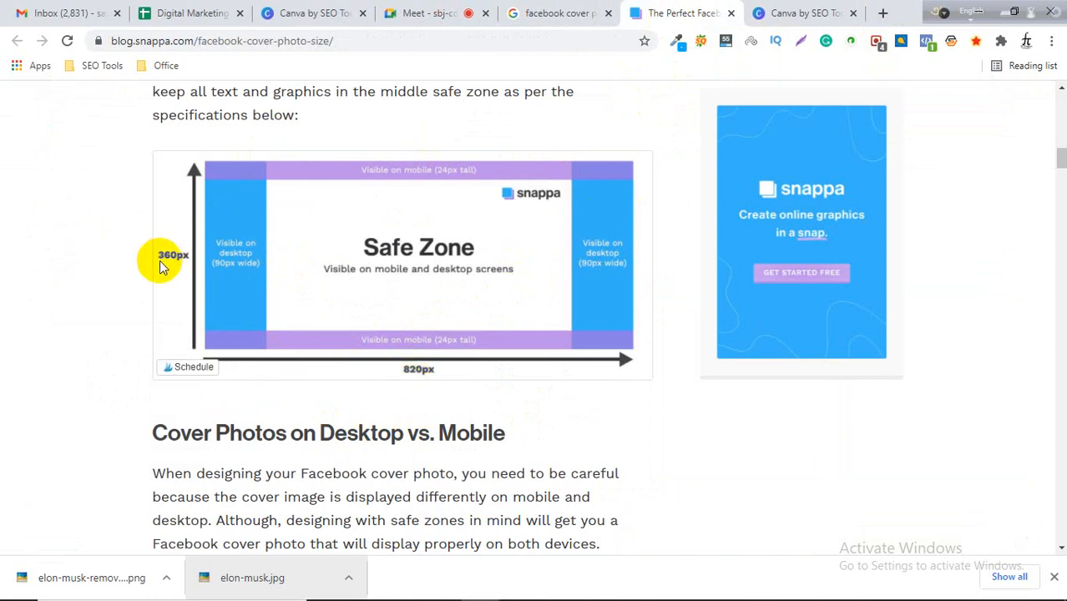
left_click(241, 289)
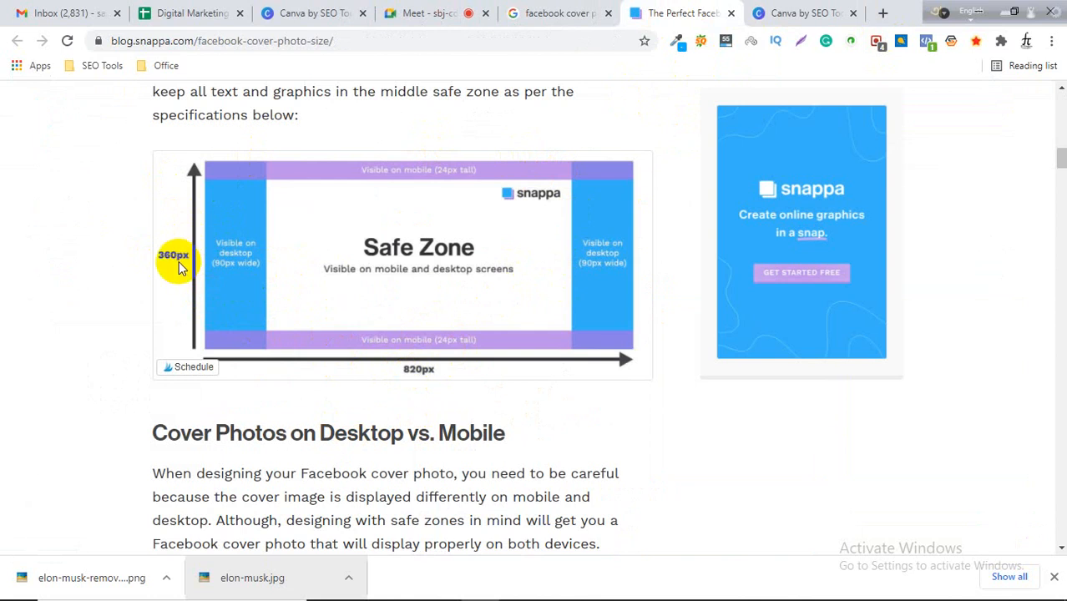
scroll(221, 245, "up", 1)
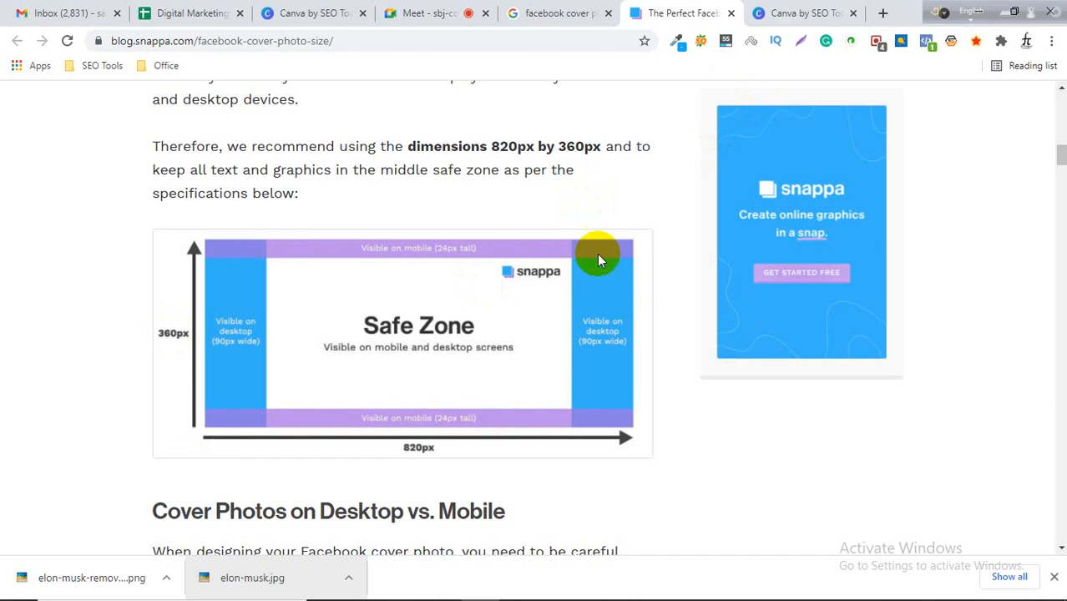
Start a custom-size Canva design and enter a width of 820 and a height of 360.
left_click(795, 9)
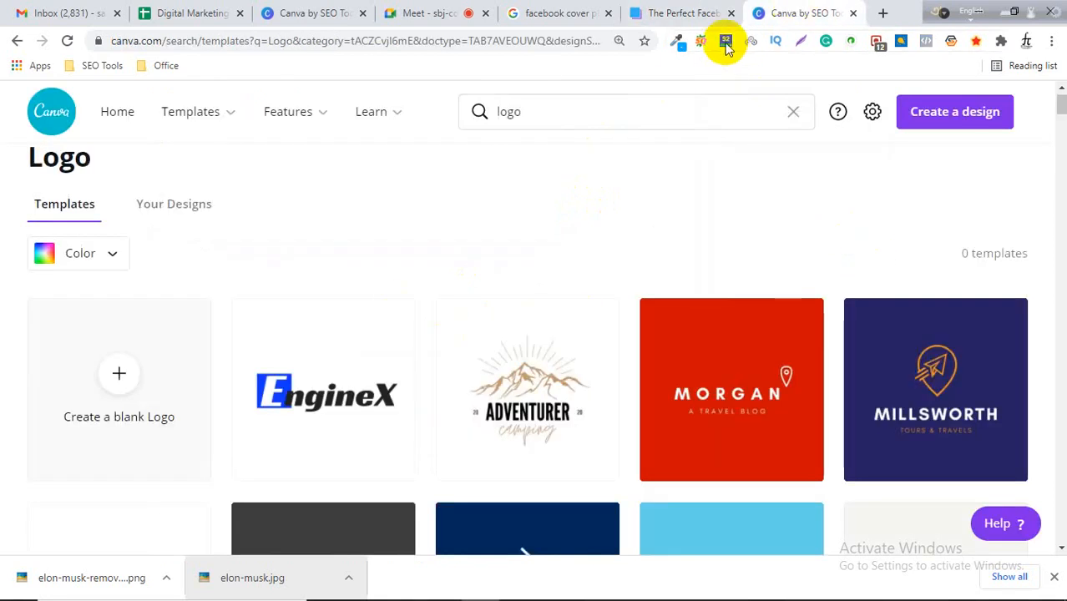
left_click(936, 122)
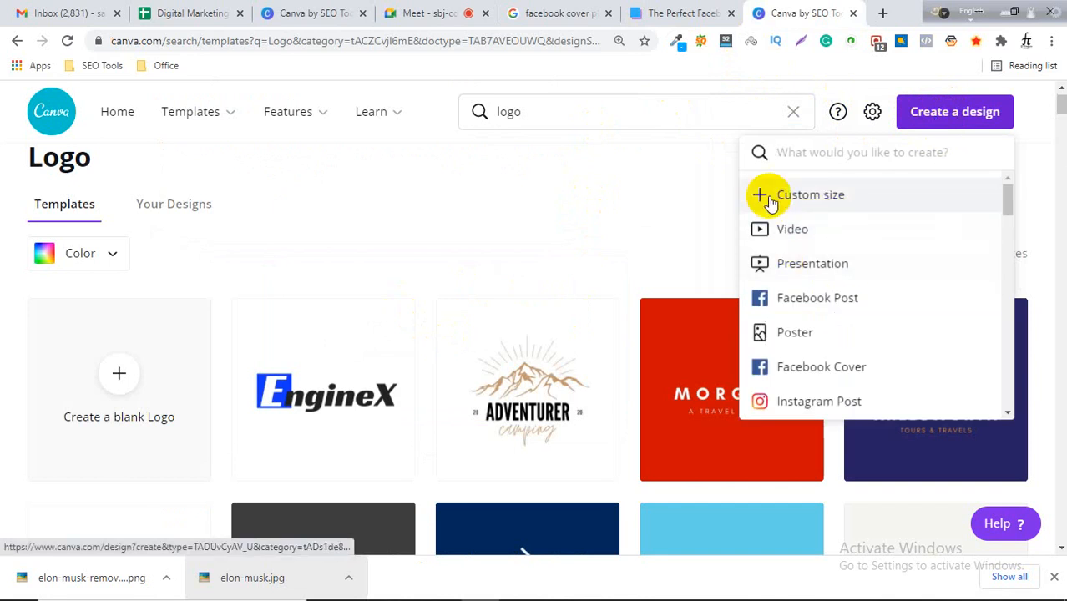
left_click(825, 206)
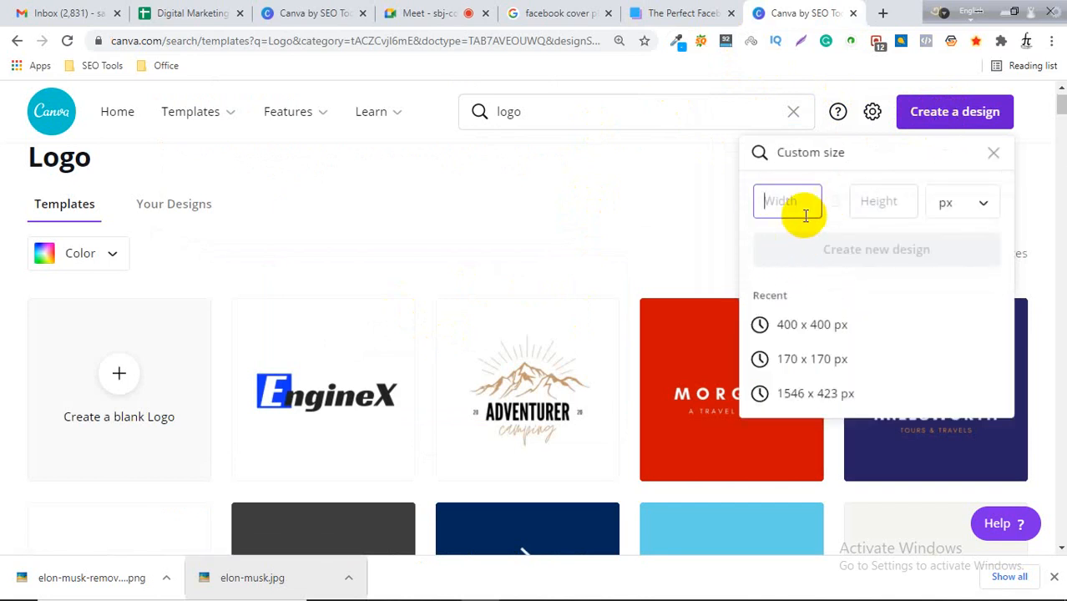
left_click(681, 14)
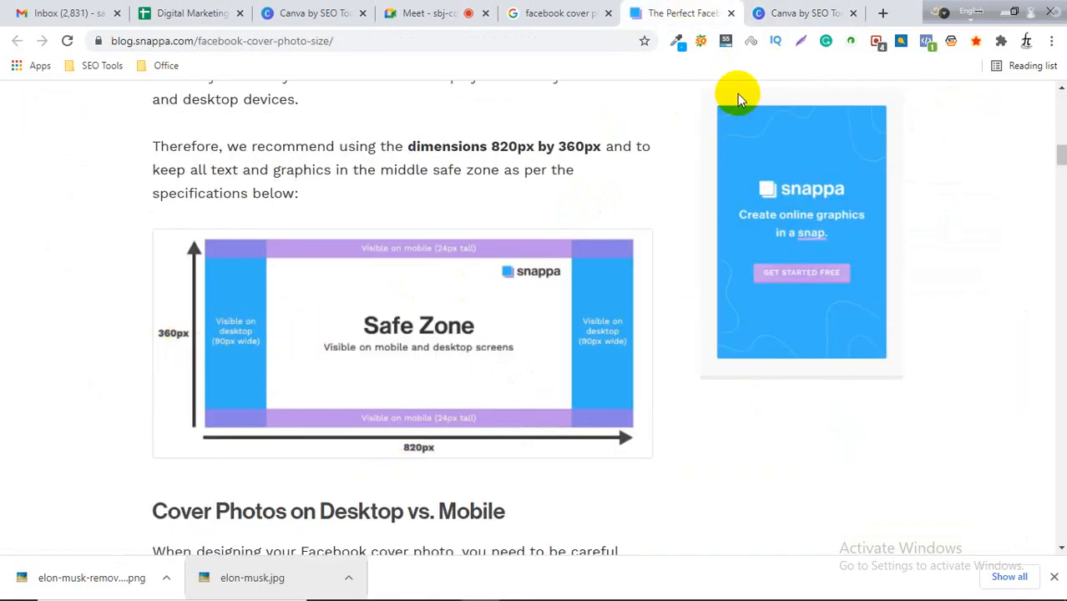
left_click(781, 13)
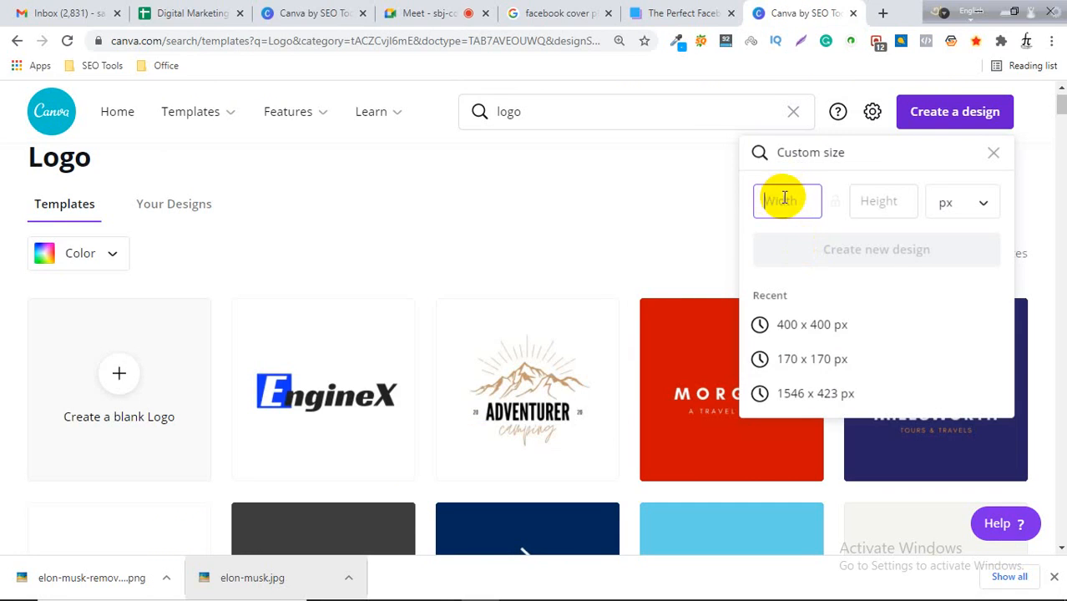
left_click(879, 200)
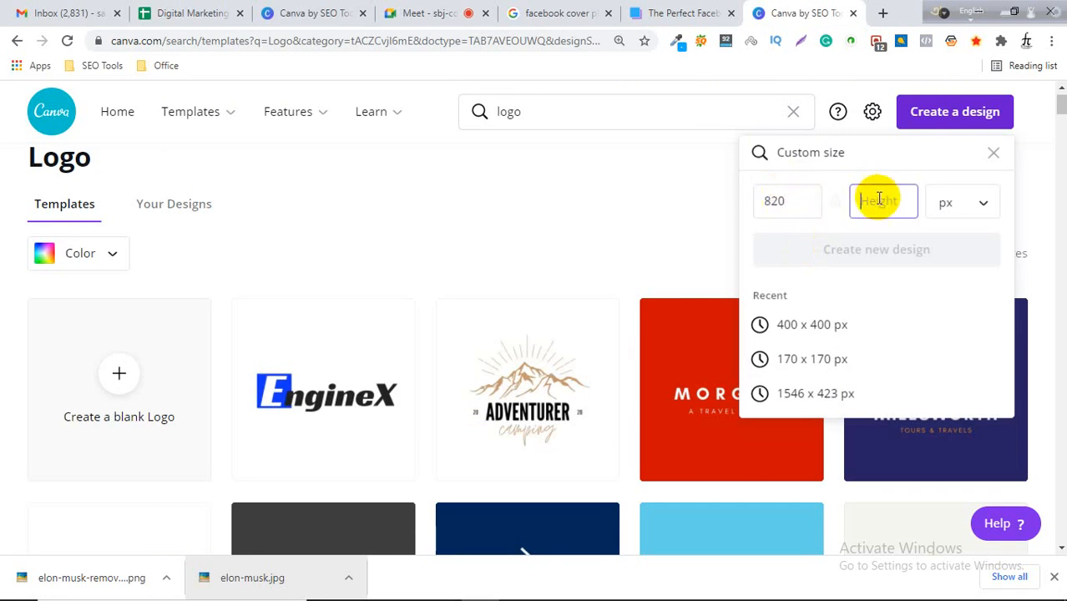
type("3")
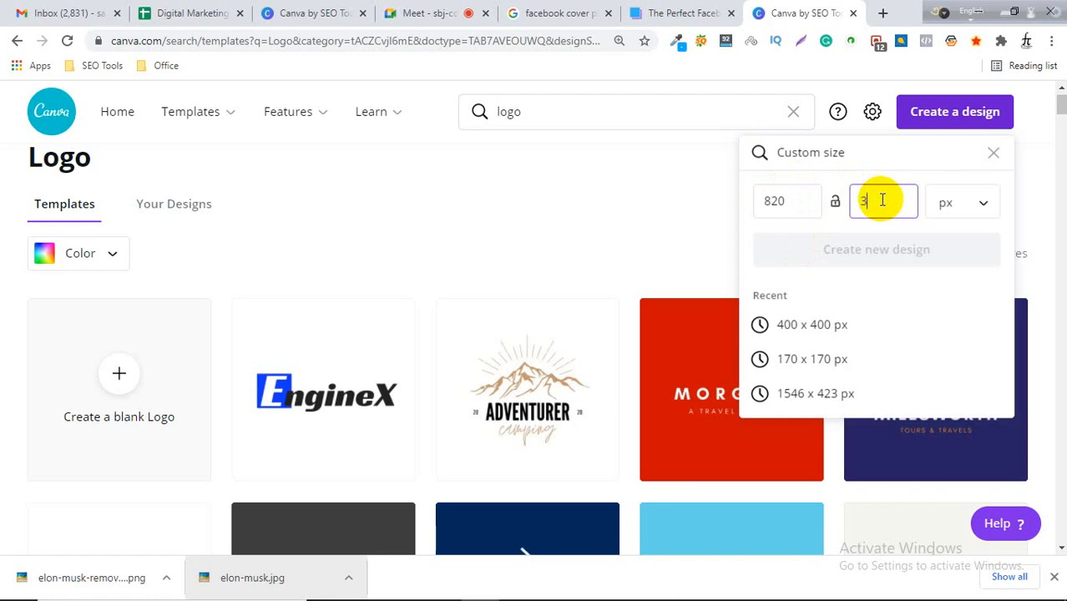
type("60")
Keep pixels as the unit and create the new 820 × 360 px design.
left_click(636, 14)
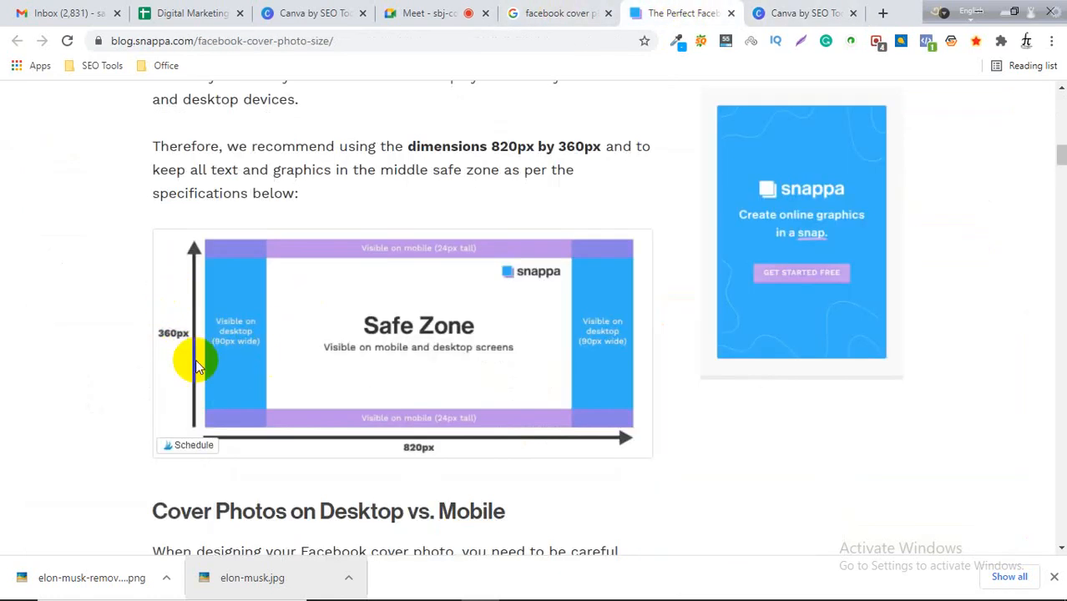
left_click(797, 13)
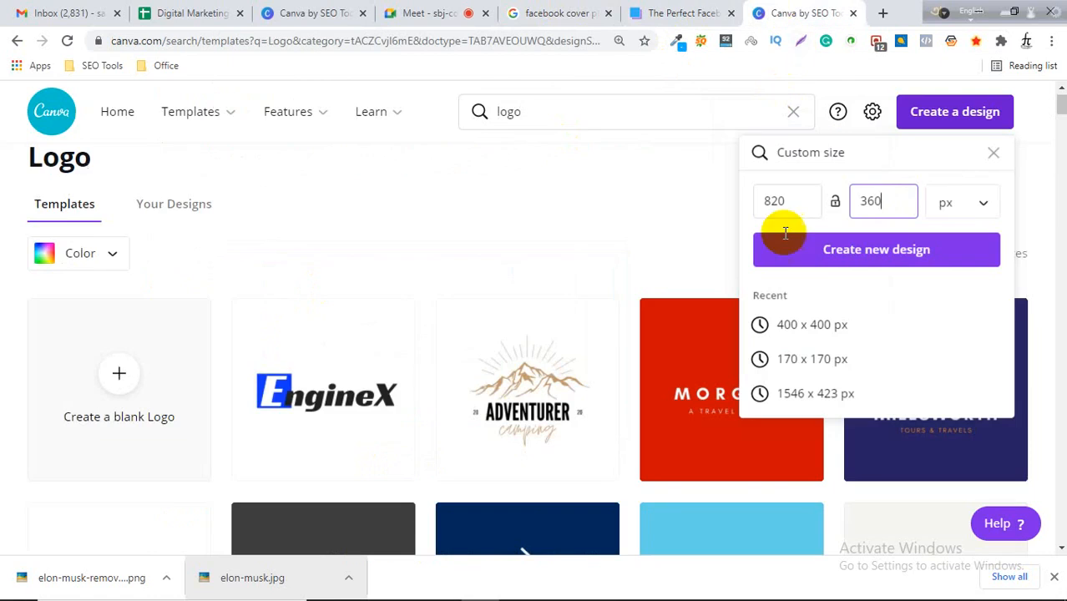
left_click(983, 209)
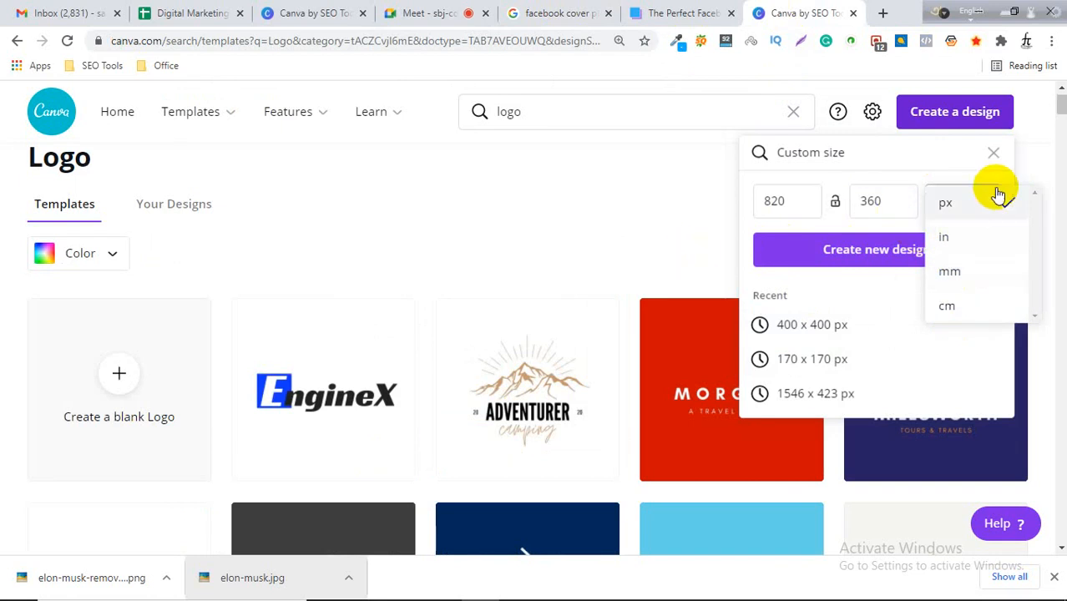
left_click(678, 13)
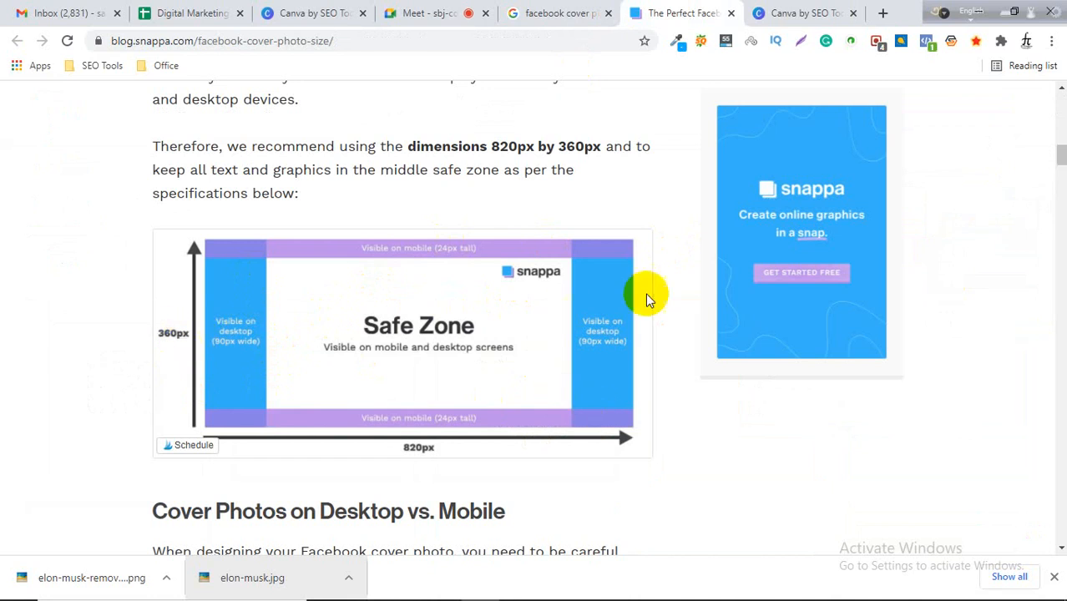
left_click(803, 12)
left_click(957, 209)
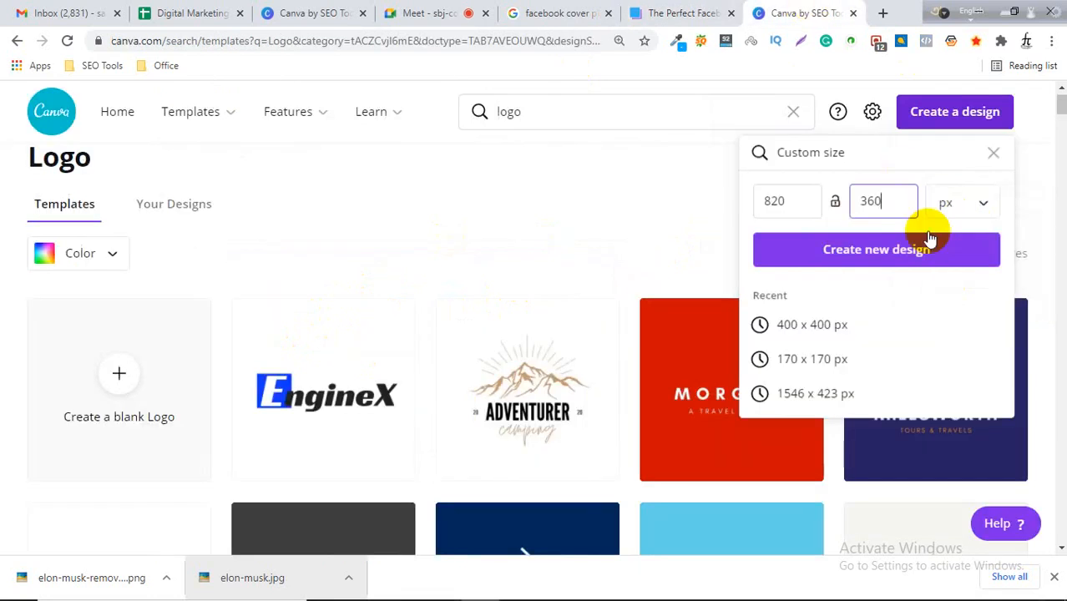
left_click(878, 255)
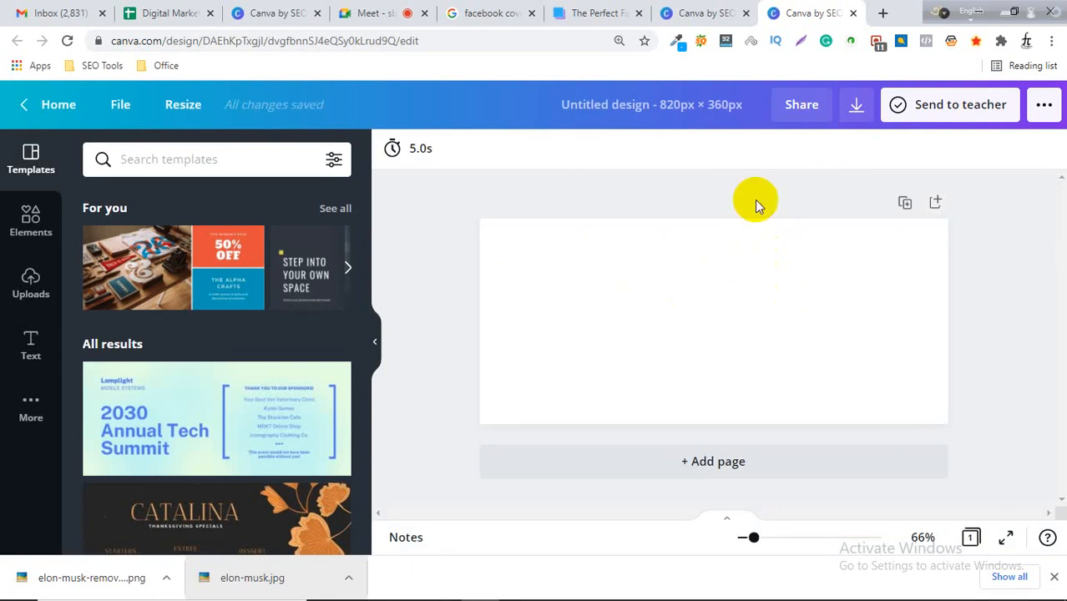
Reorder the new design tab and close the Google search results tab.
left_click_drag(805, 9, 679, 7)
left_click(601, 8)
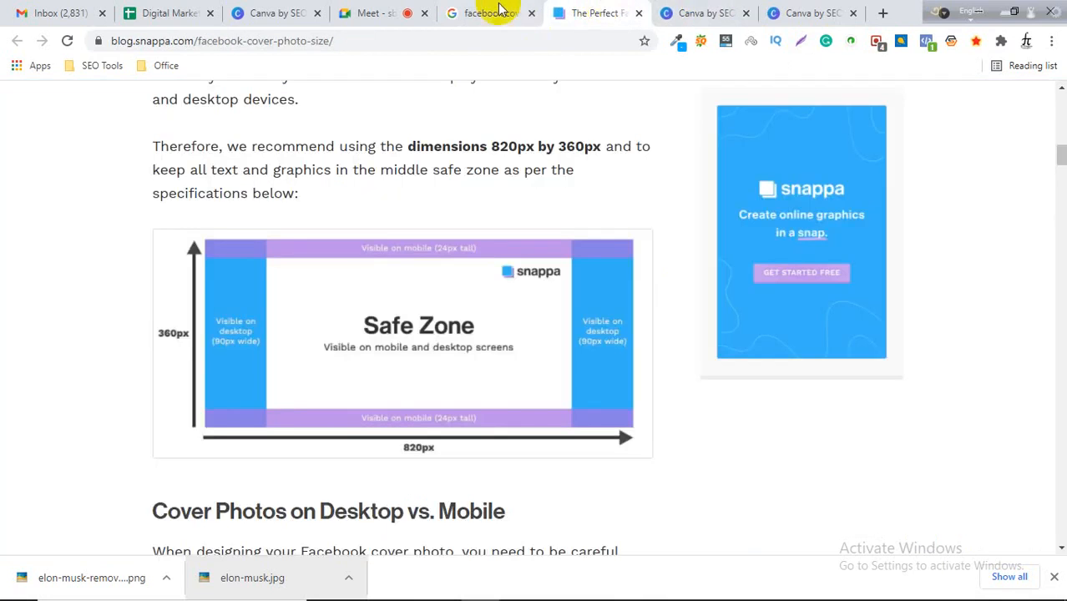
left_click(501, 10)
left_click(534, 14)
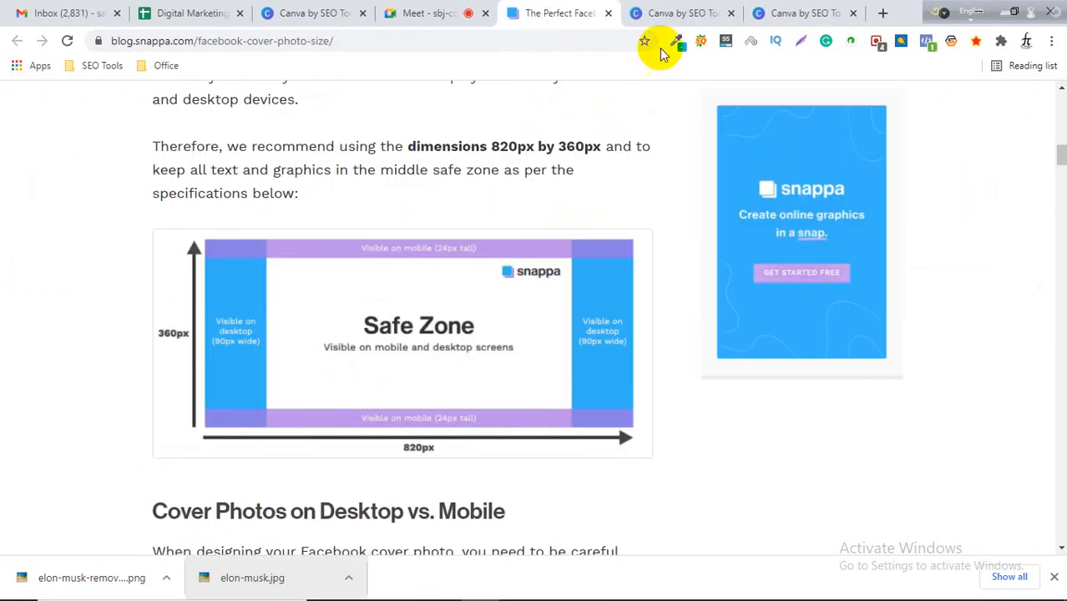
Return to the new cover design and select its blank page.
left_click(471, 11)
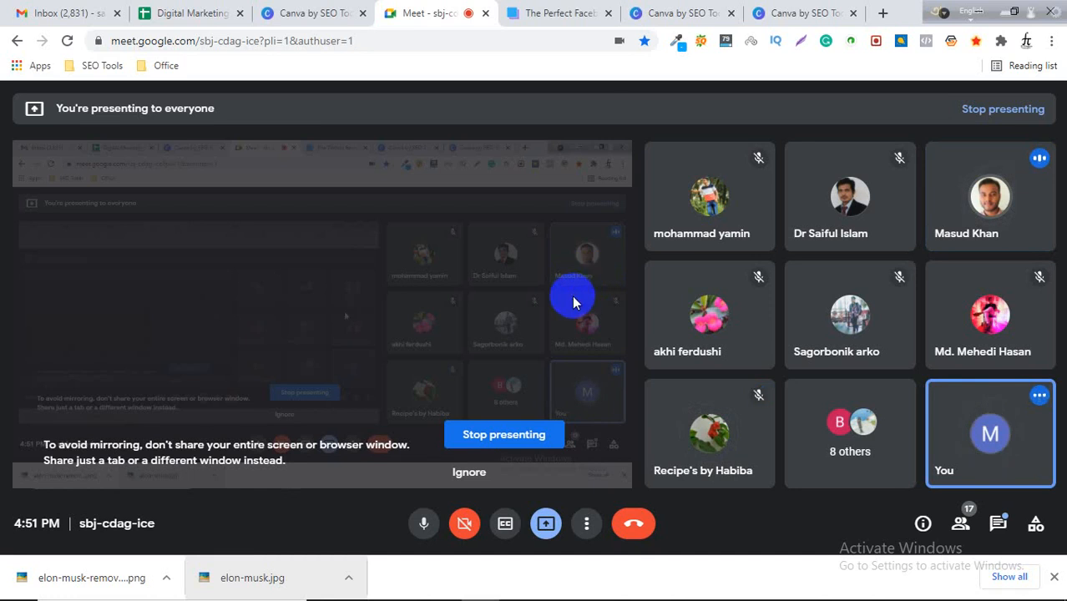
left_click(551, 11)
left_click(655, 12)
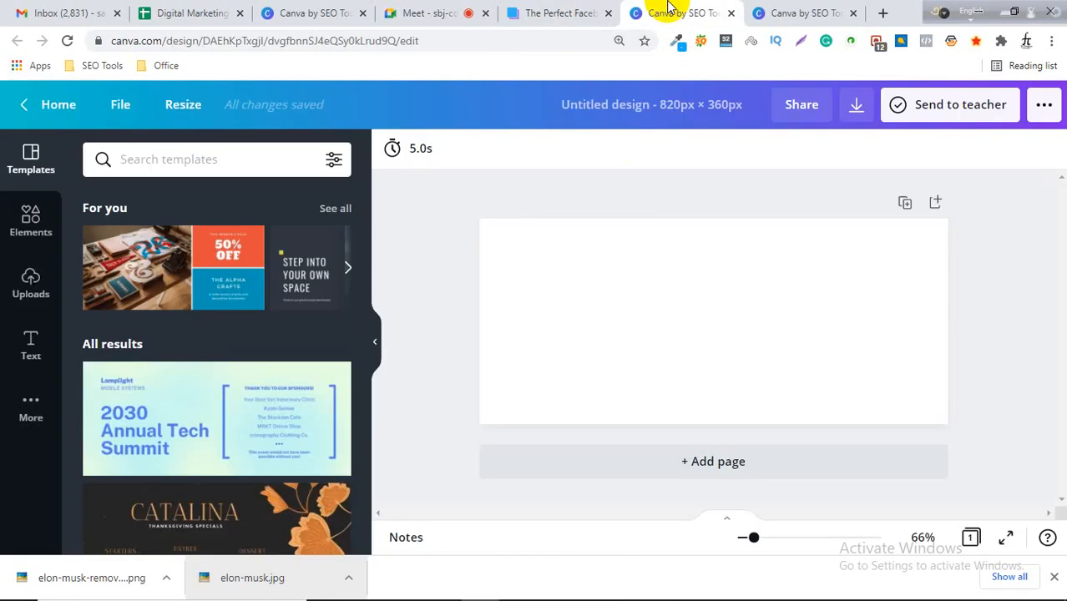
left_click(690, 281)
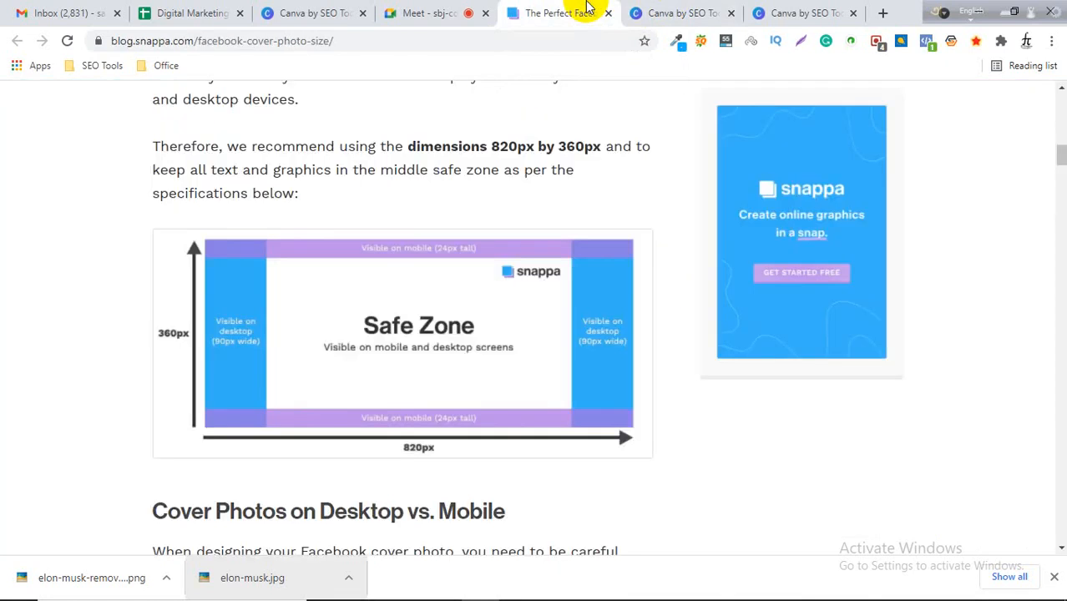
Compare the article's recommended 820 × 360 px safe-zone specification with the blank cover design by switching between tabs.
left_click(558, 13)
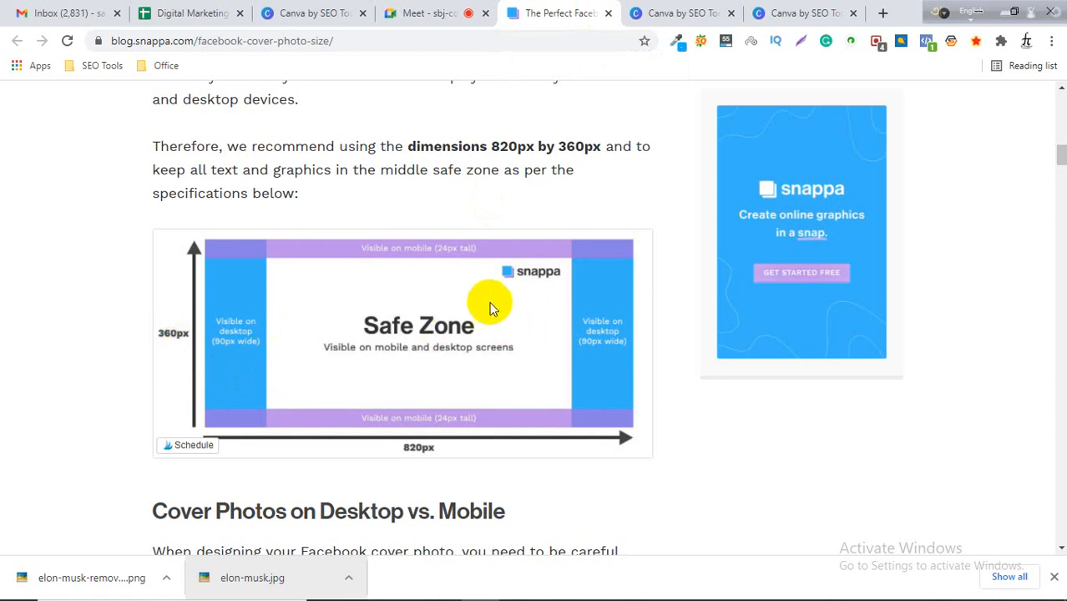
left_click(673, 8)
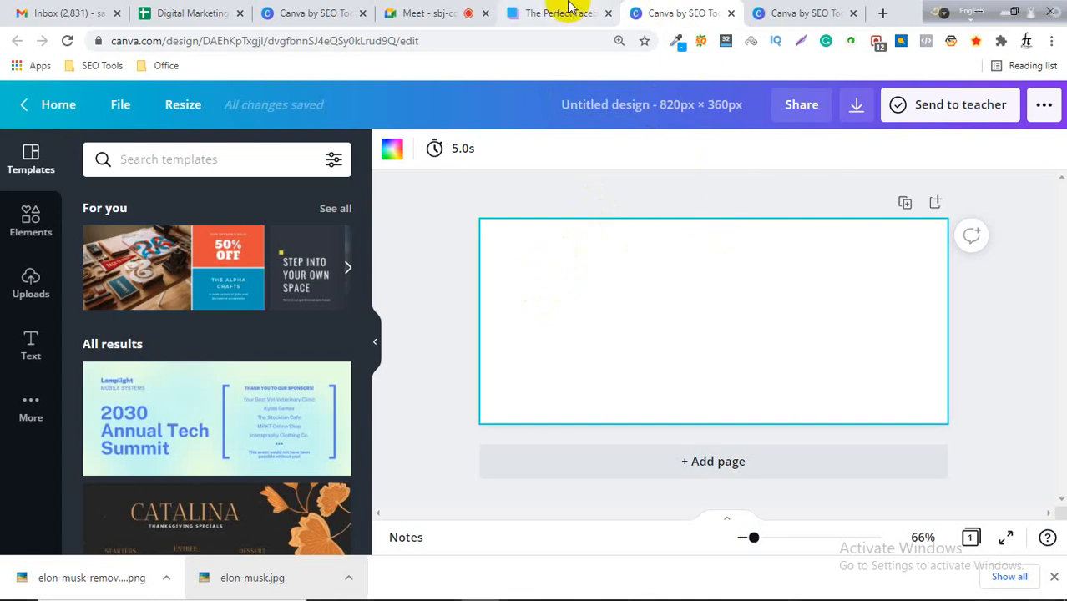
left_click(808, 12)
left_click(685, 12)
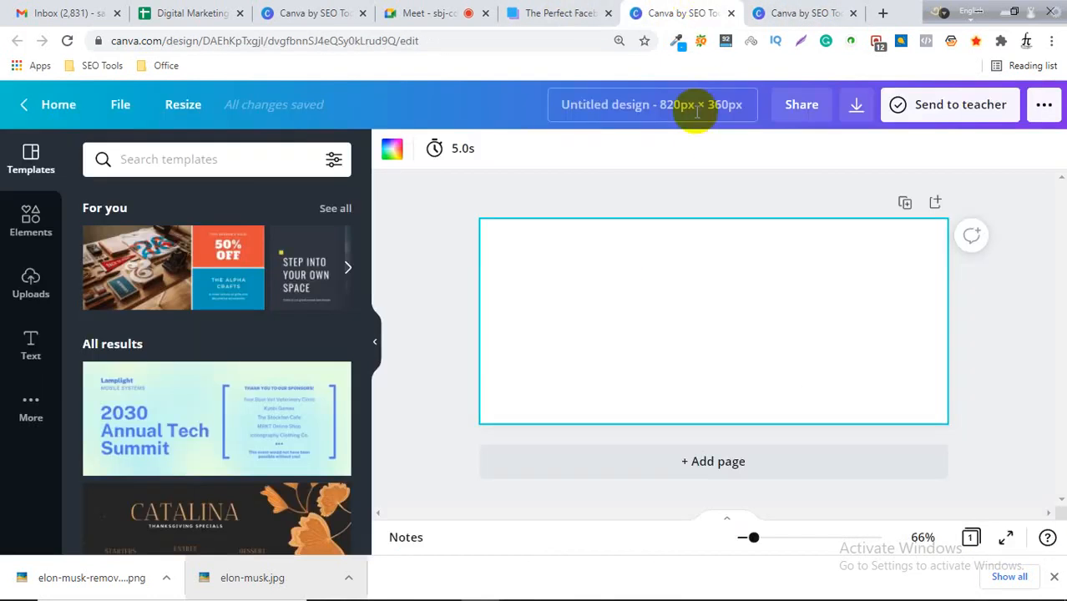
left_click(567, 13)
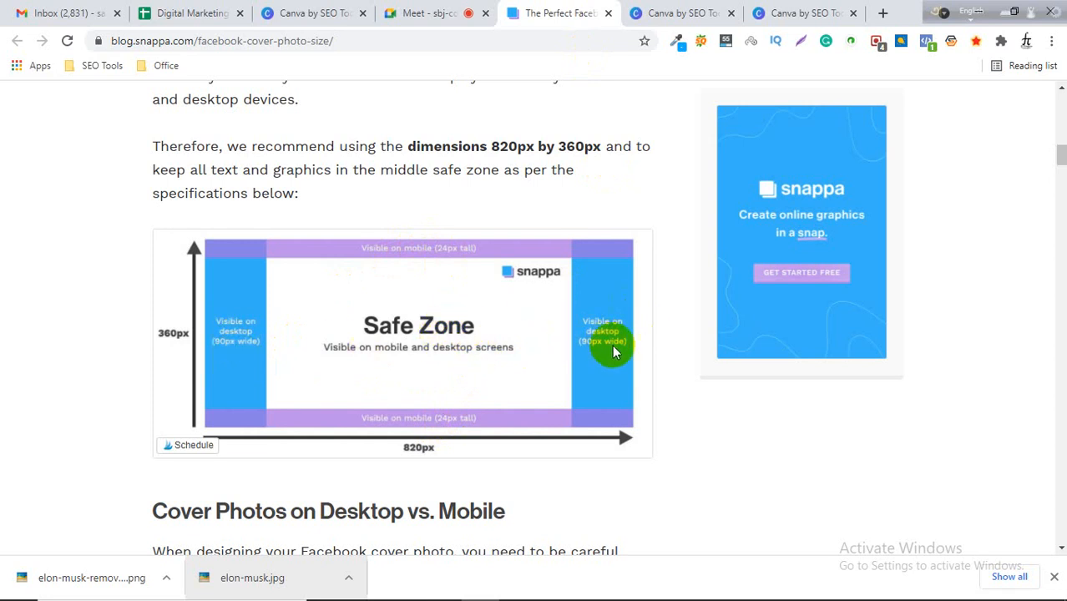
key("ctrl+Tab")
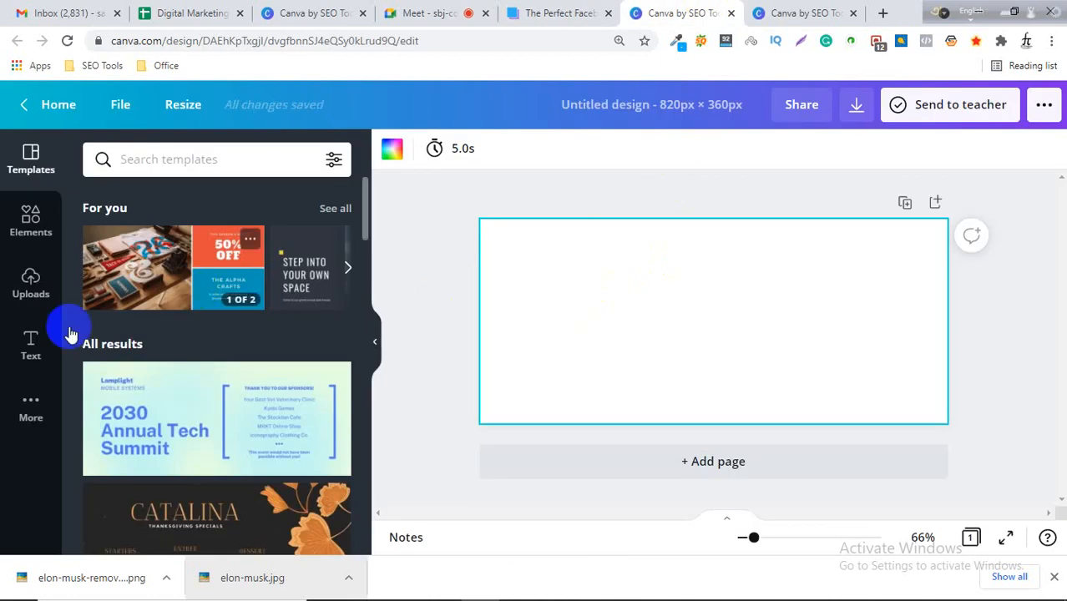
Open the Uploads panel in the 820 × 360 px cover design.
left_click(30, 286)
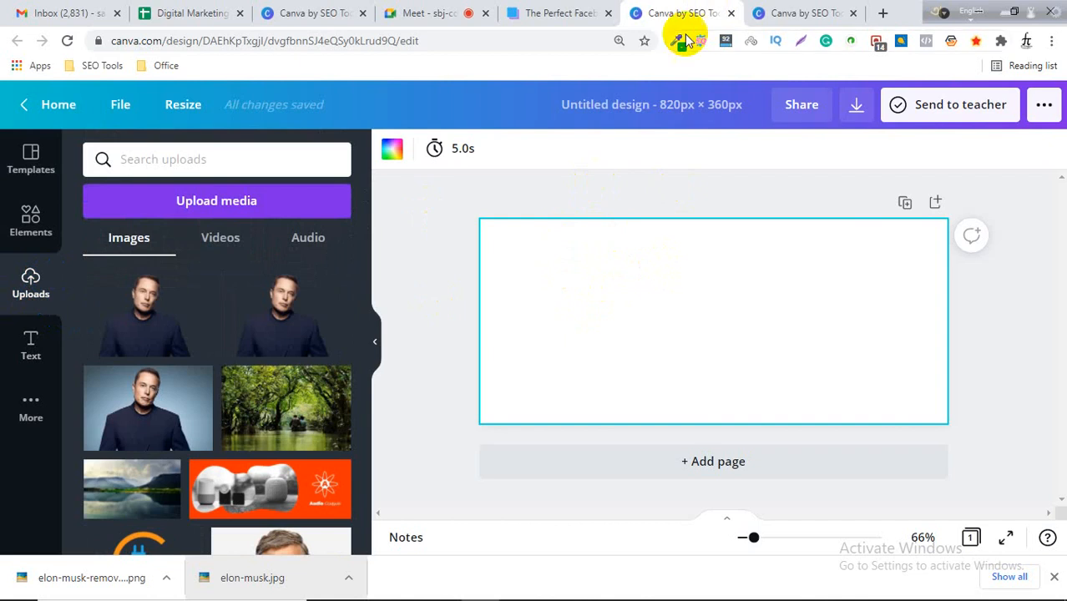
left_click(772, 12)
left_click(697, 10)
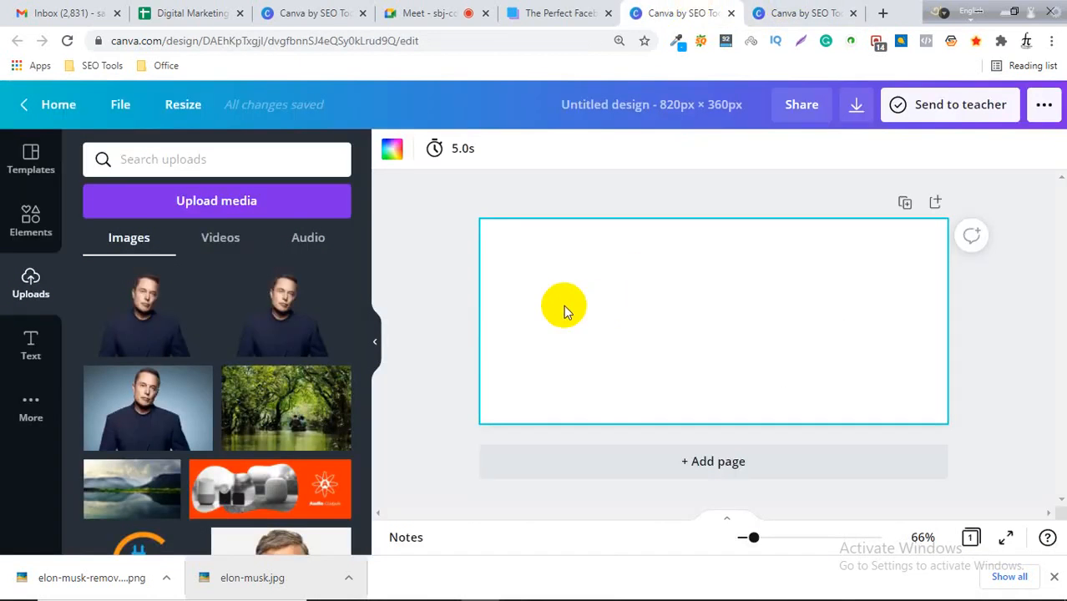
left_click(770, 11)
left_click(678, 12)
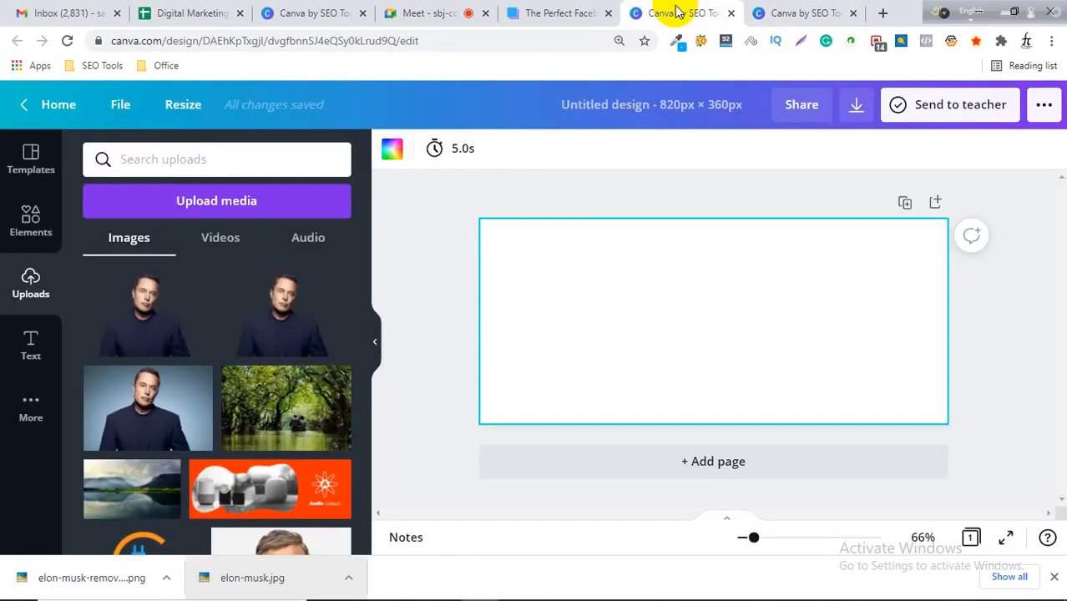
left_click(565, 13)
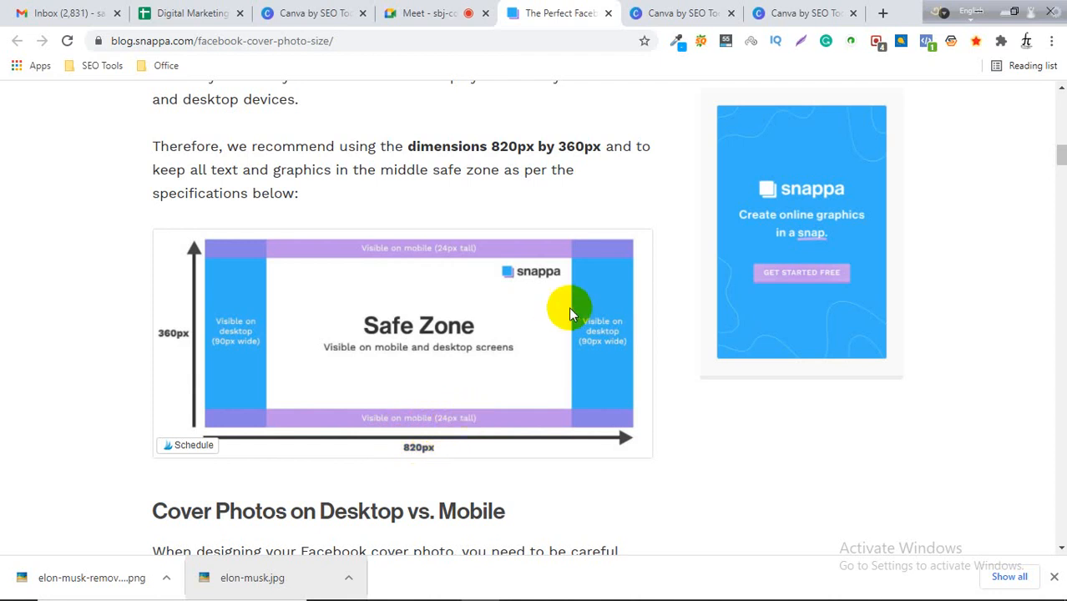
Dismiss the leftover custom-size popup on the template search tab and close the browser's downloads bar.
left_click(679, 12)
left_click(819, 12)
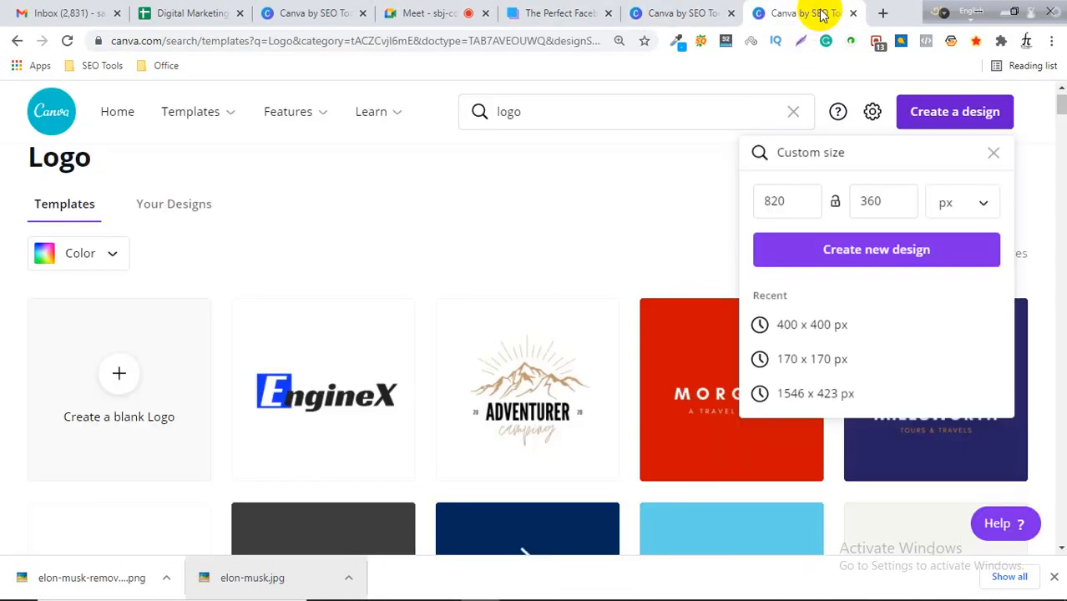
left_click(455, 179)
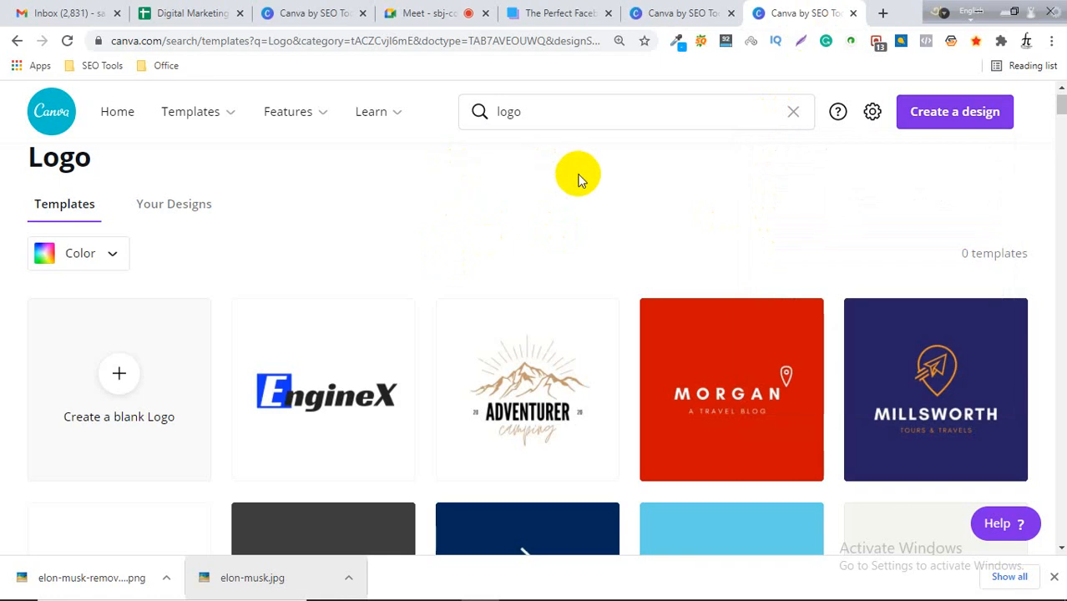
left_click(678, 11)
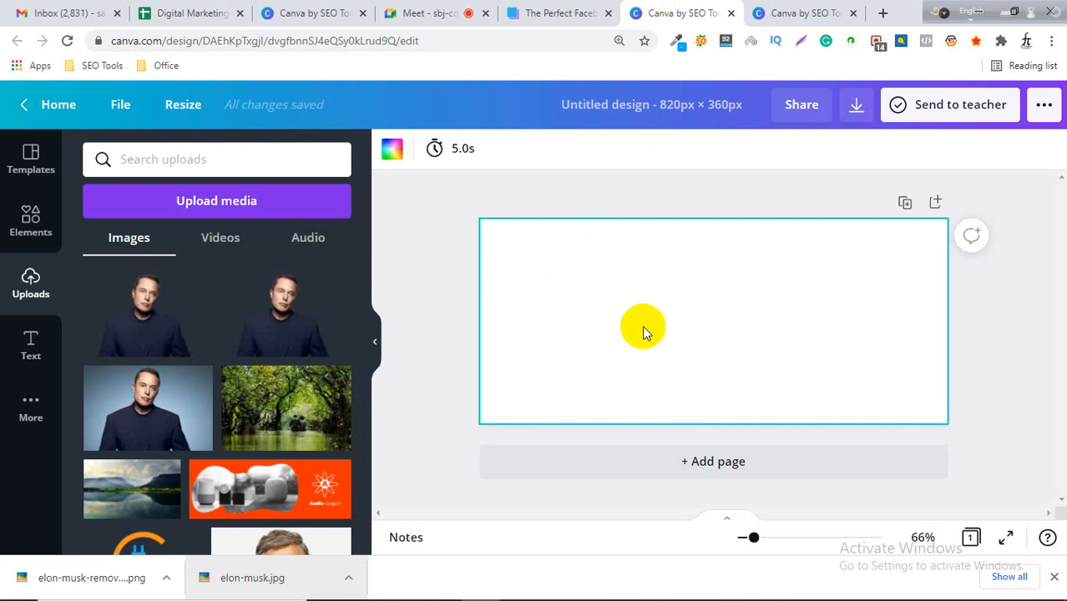
left_click(1055, 579)
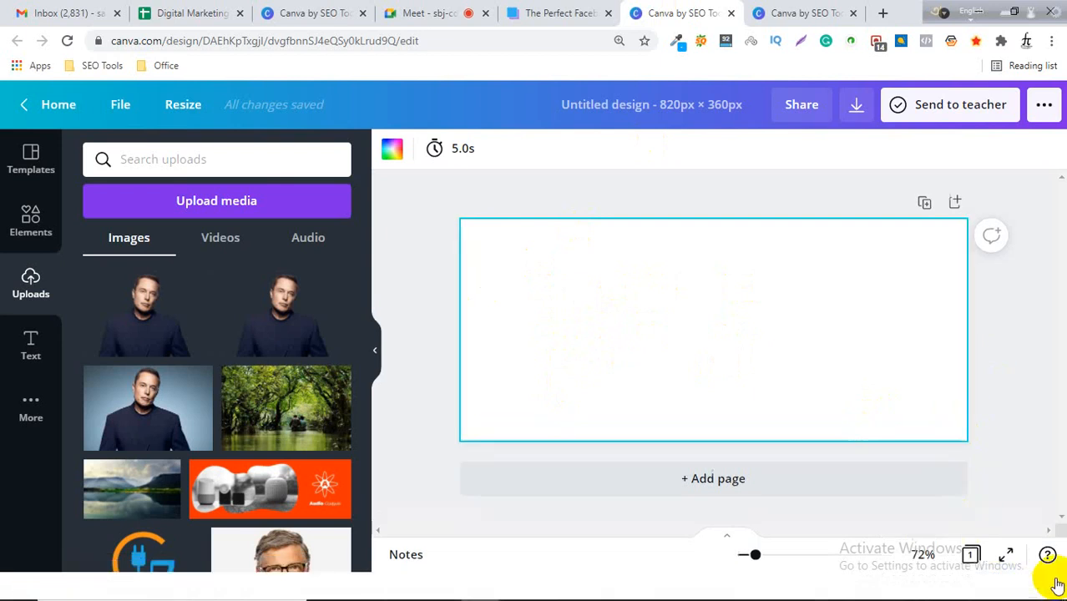
Review the article's safe-zone diagram and its desktop versus mobile cover section.
left_click(764, 13)
left_click(672, 12)
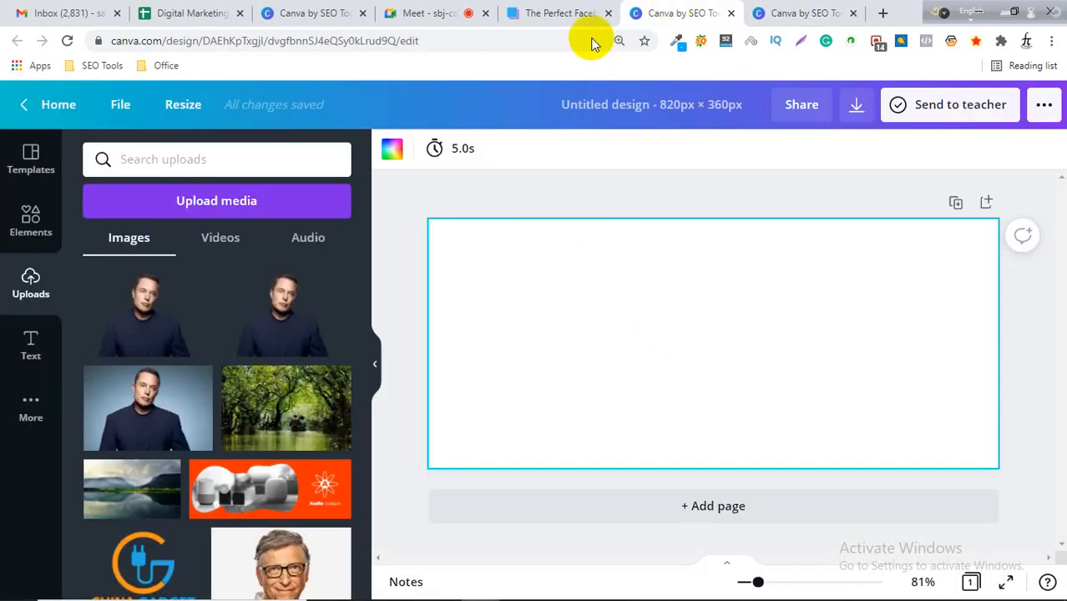
left_click(584, 13)
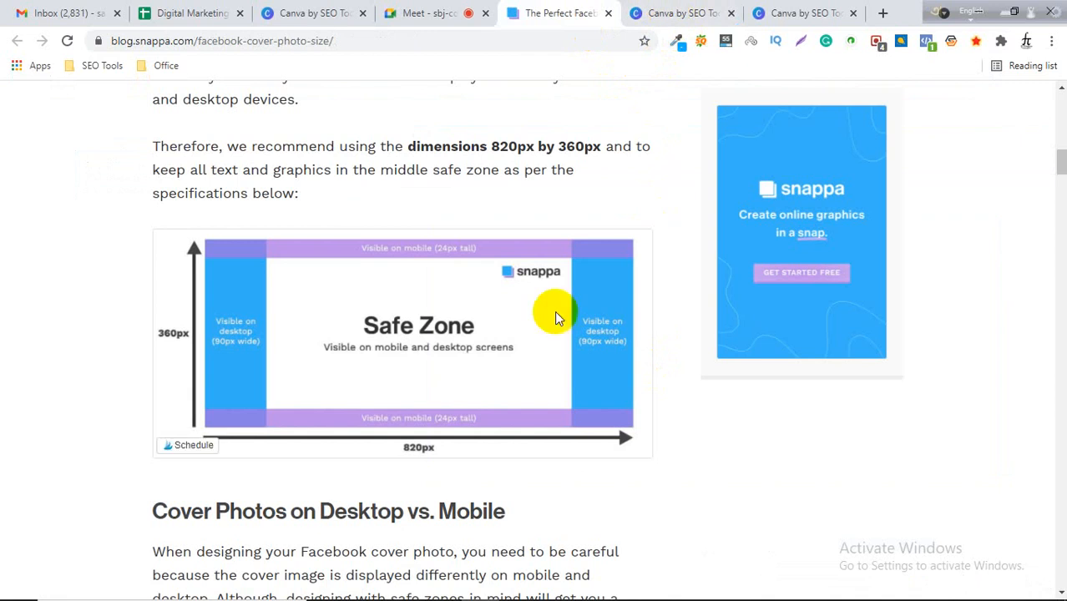
scroll(476, 384, "down", 2)
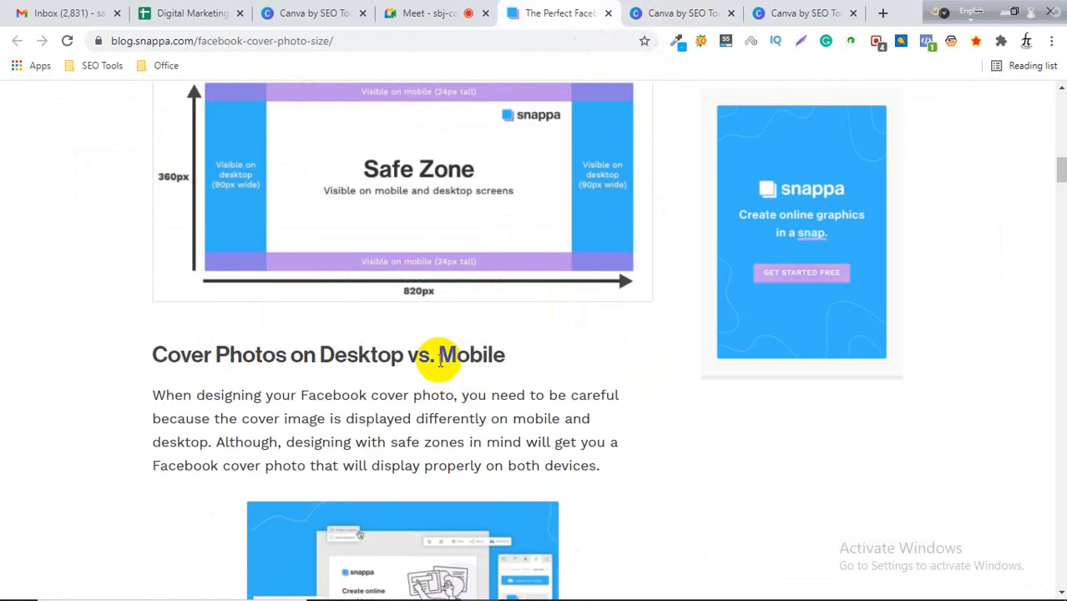
scroll(439, 359, "up", 1)
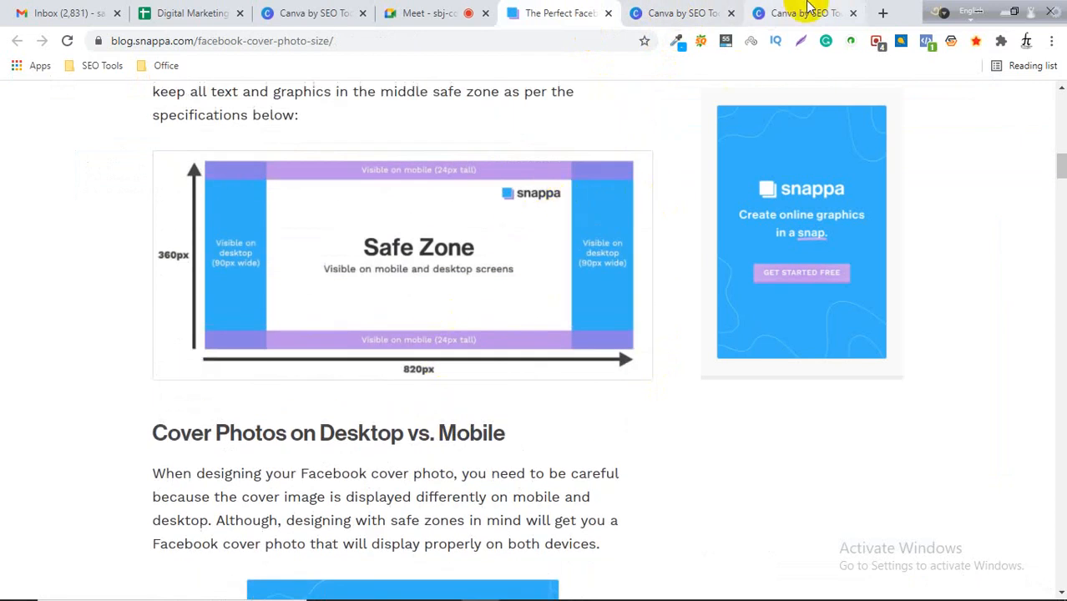
On the template search tab, replace the logo search with facebook page and pick the Facebook Cover suggestion.
left_click(664, 12)
left_click(801, 12)
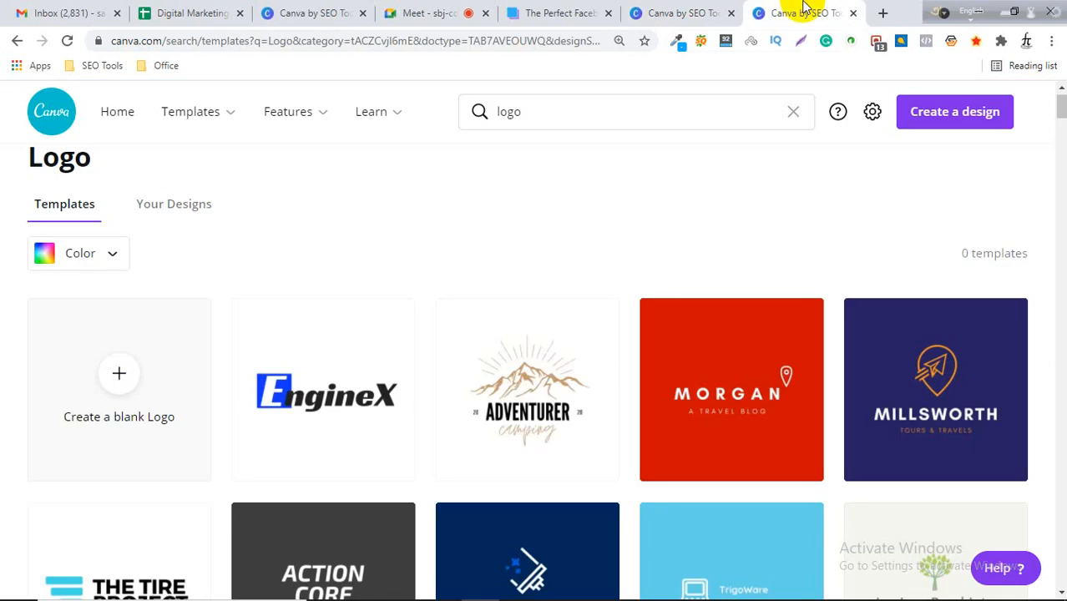
scroll(622, 166, "up", 1)
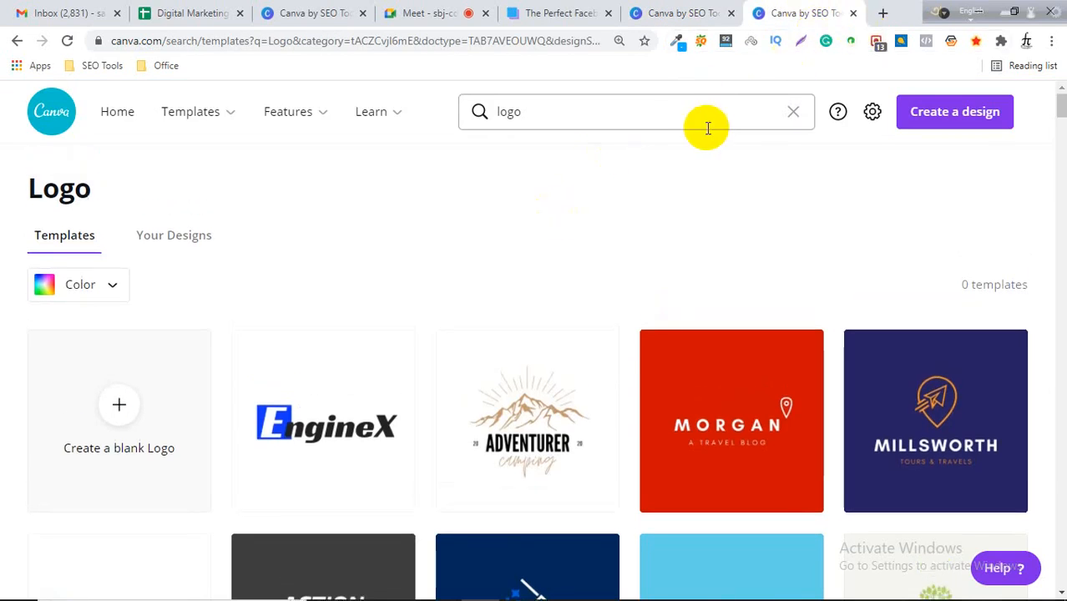
left_click(478, 113)
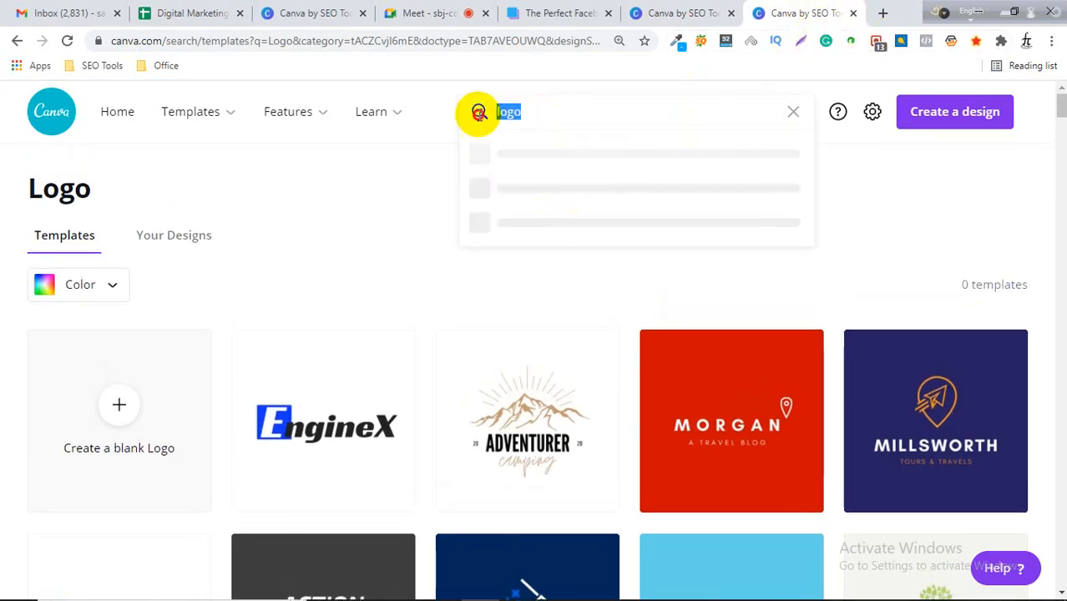
key("BackSpace")
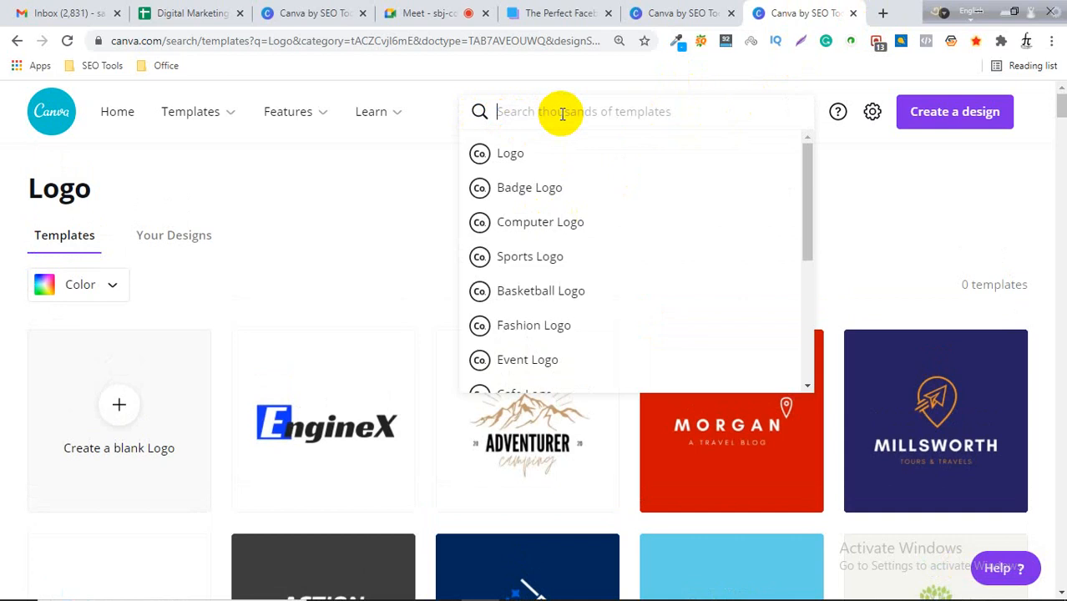
type("face")
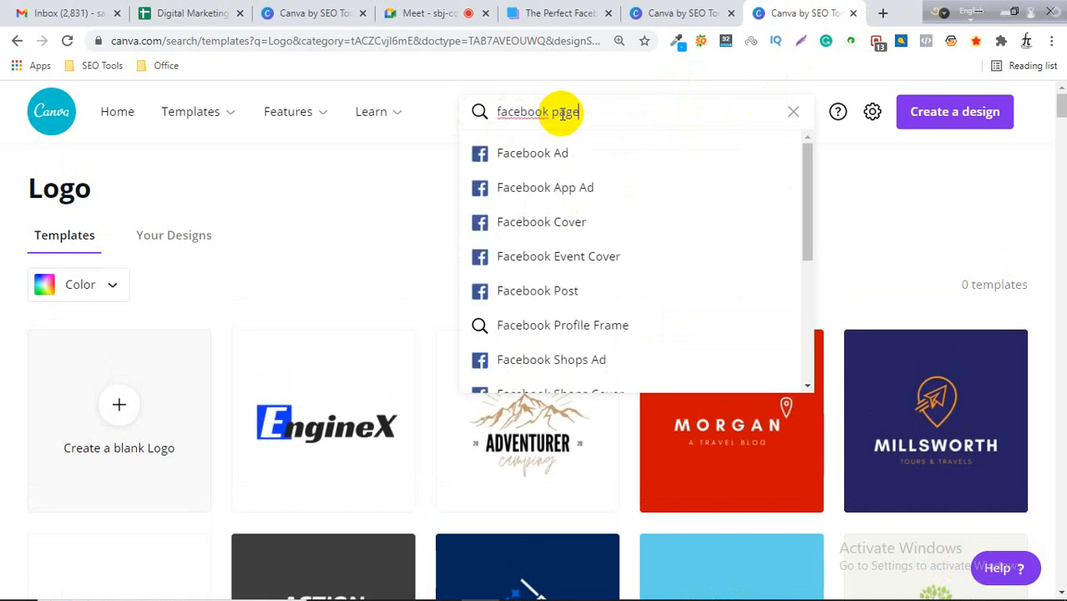
type("book page")
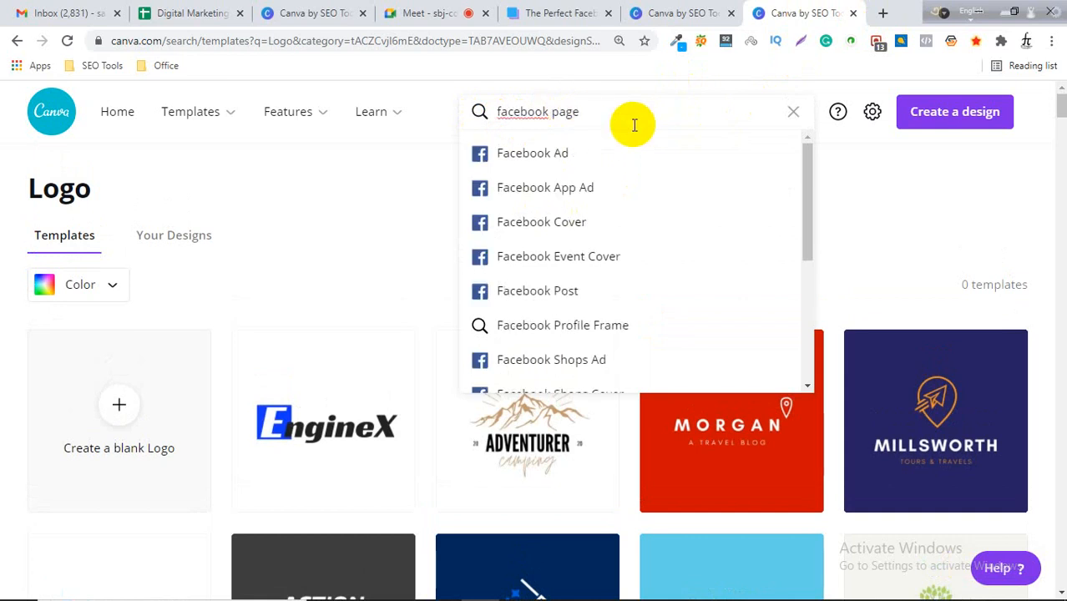
left_click(519, 112)
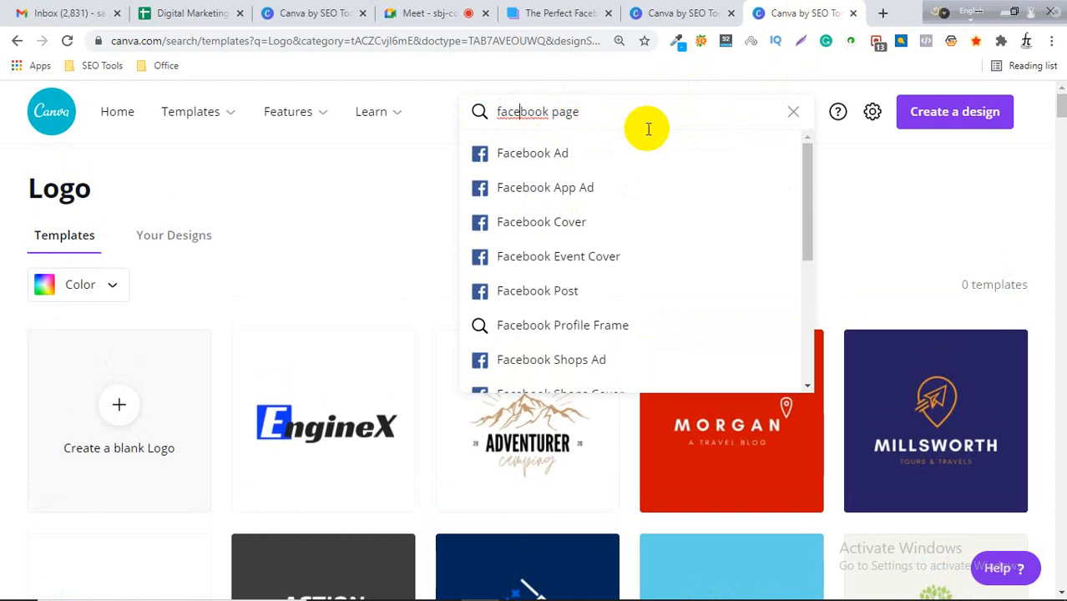
left_click(571, 222)
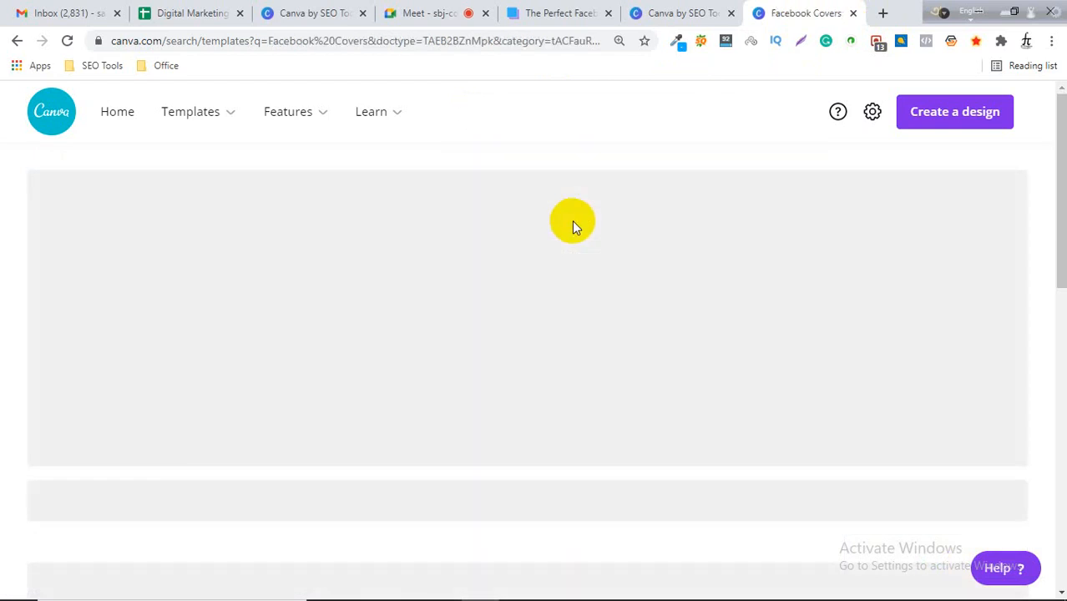
Browse the Facebook cover templates and create a blank Facebook Cover design.
scroll(334, 359, "down", 1)
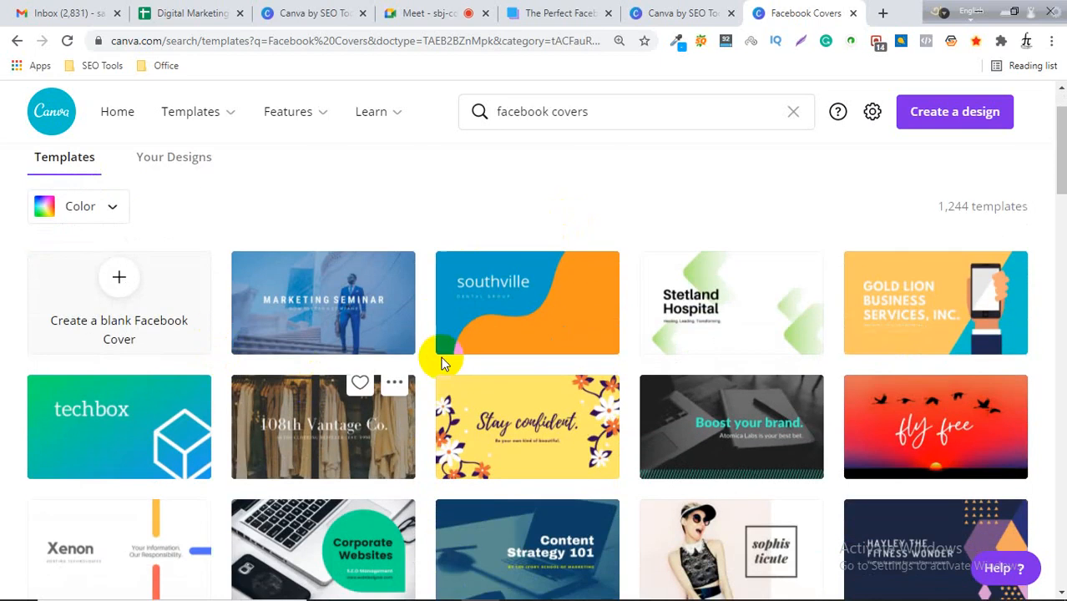
scroll(200, 351, "down", 1)
scroll(163, 311, "up", 1)
left_click(164, 311)
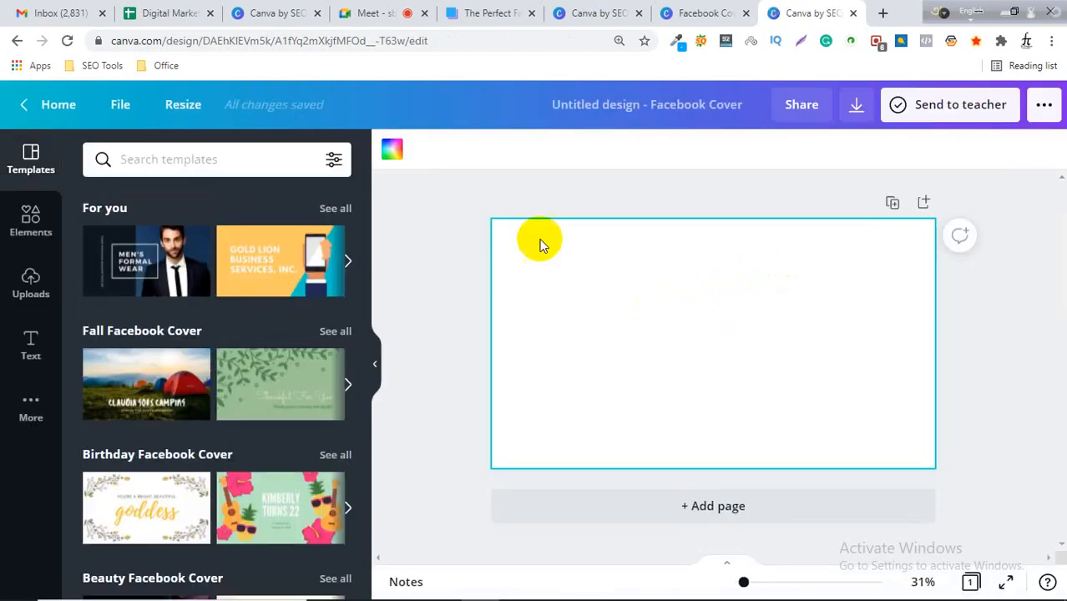
Open the Resize options to check the blank Facebook Cover design's default size.
left_click(666, 103)
left_click(593, 233)
left_click(178, 107)
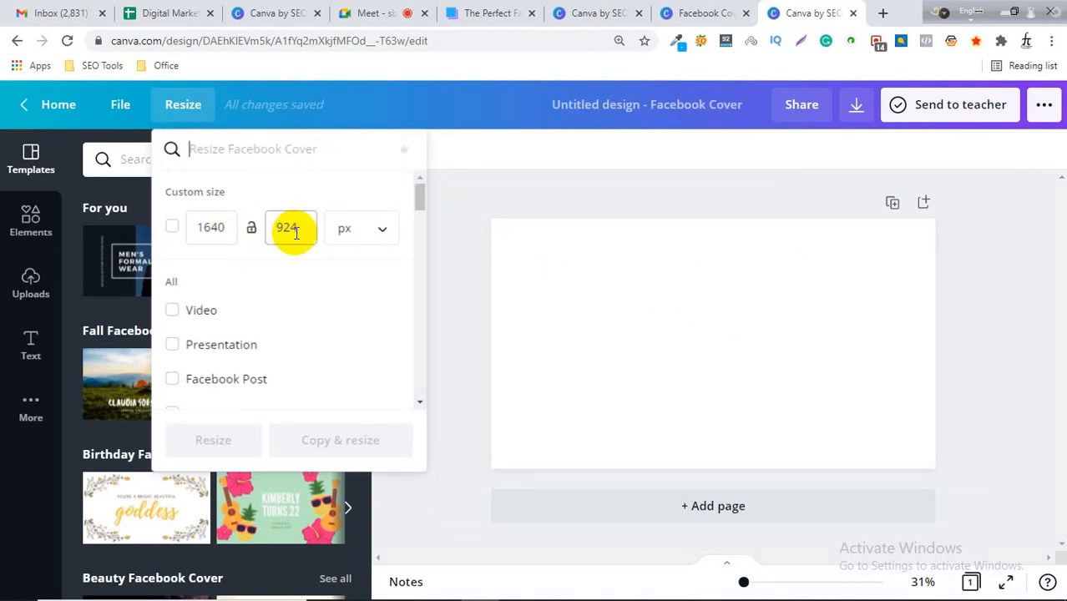
left_click(705, 291)
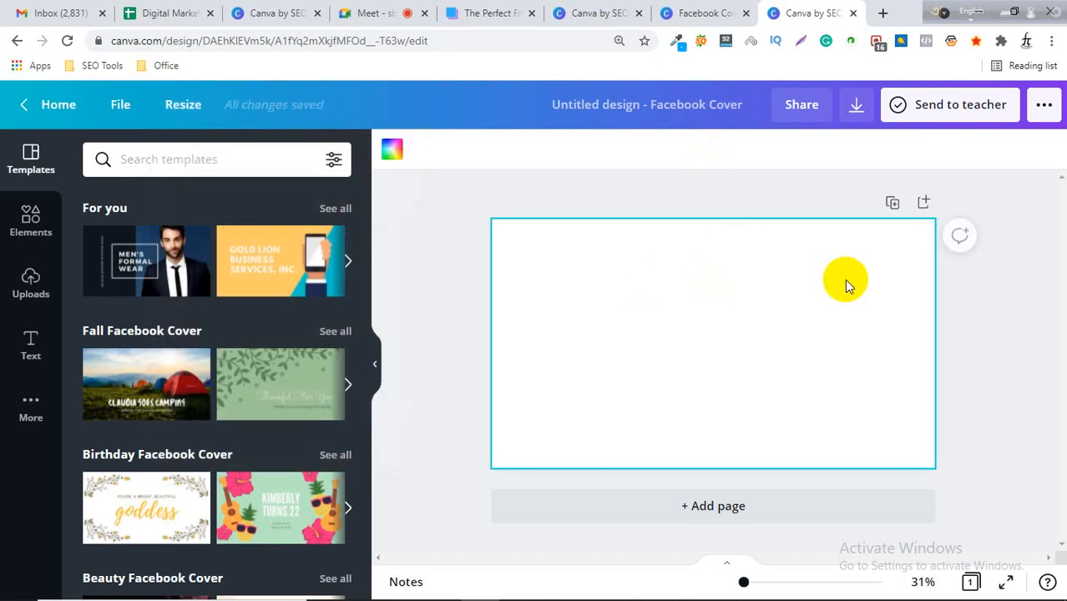
Return to the 820 × 360 px design and open the Elements panel.
left_click(693, 12)
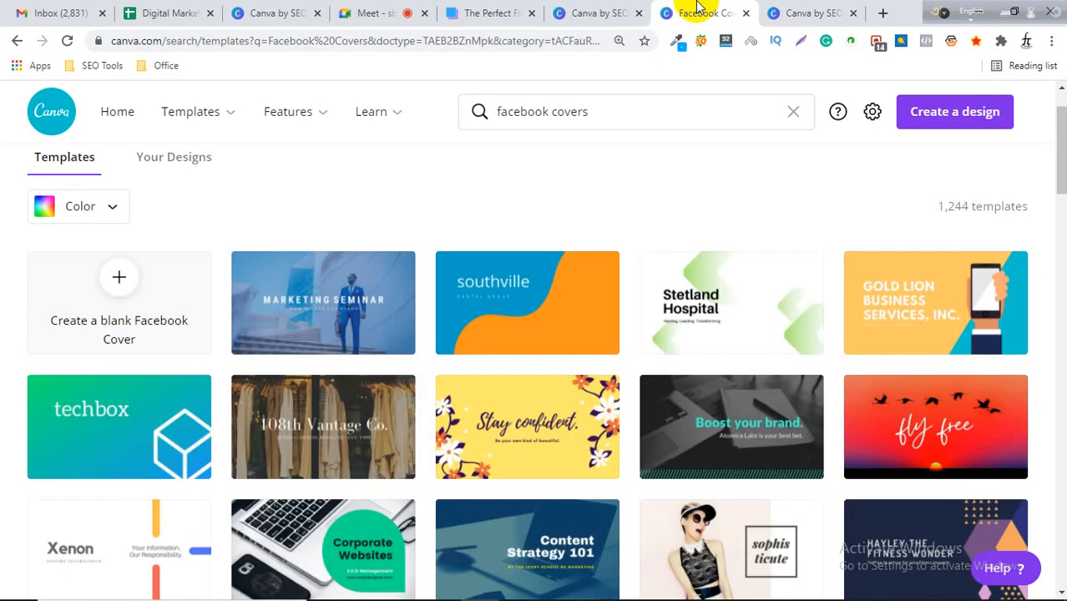
left_click(588, 12)
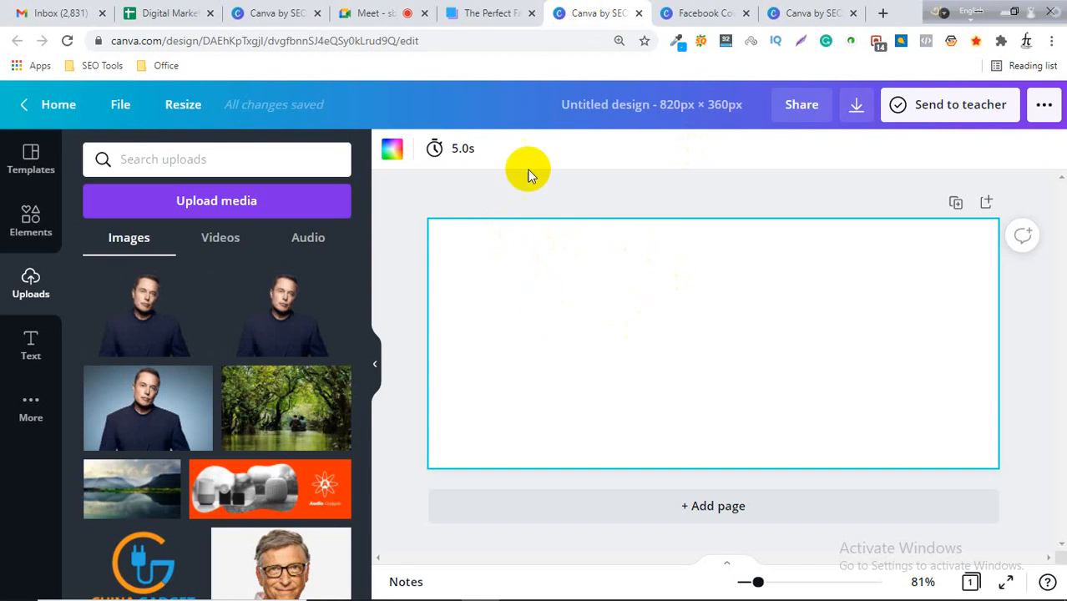
left_click(492, 12)
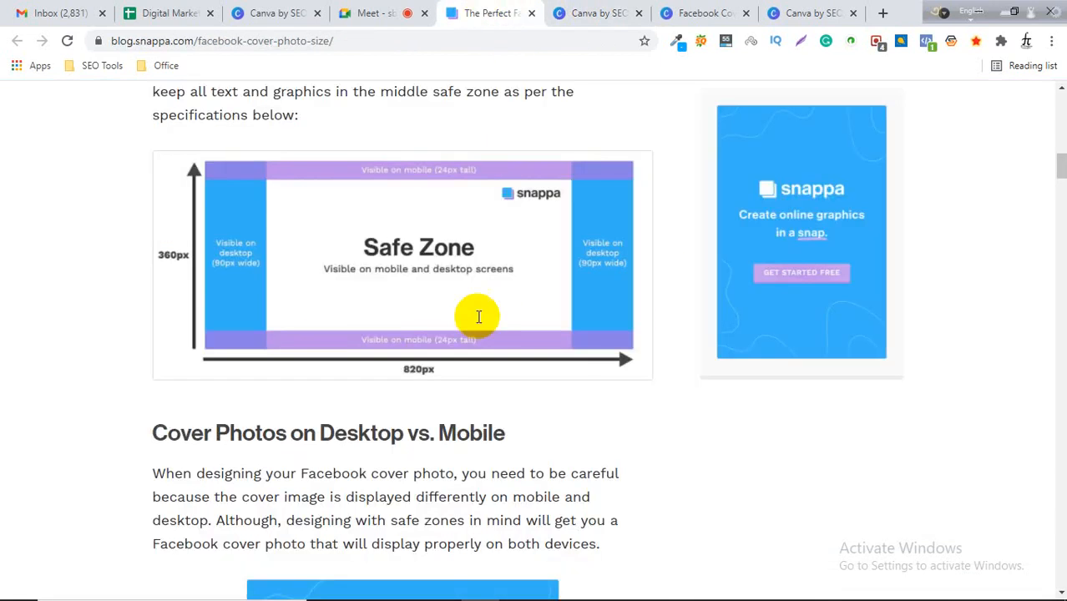
left_click(584, 11)
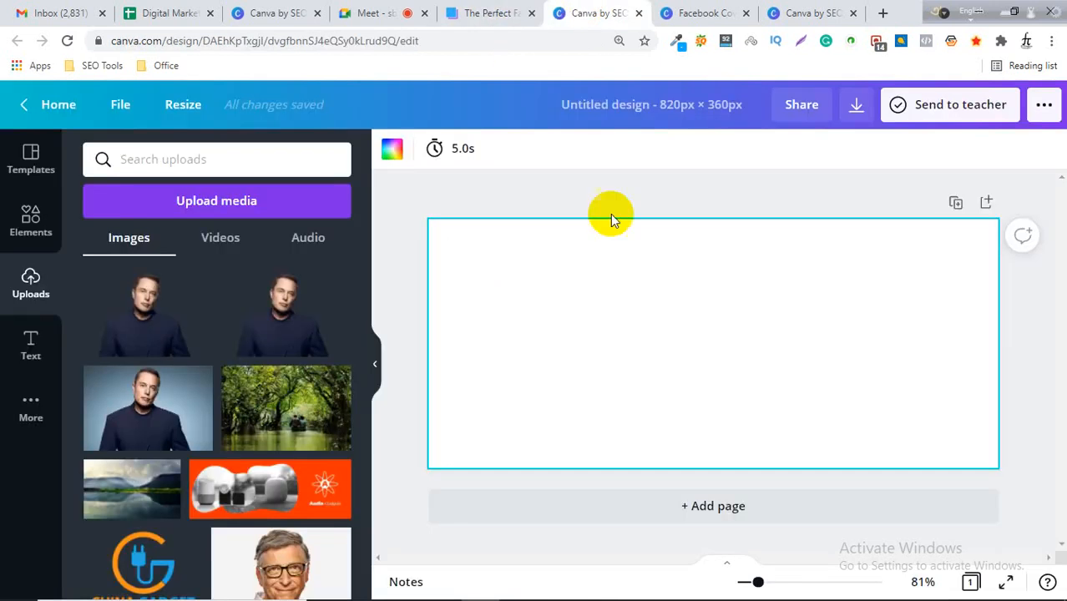
left_click(31, 226)
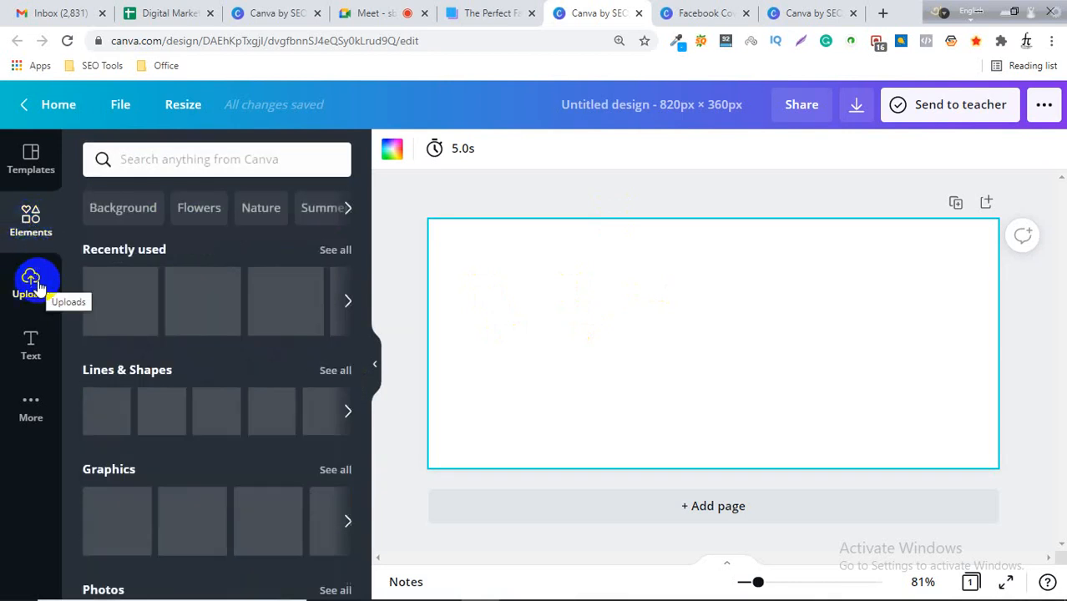
Add a square shape to the cover, move it, and set its fill to a custom black #000102.
left_click(289, 301)
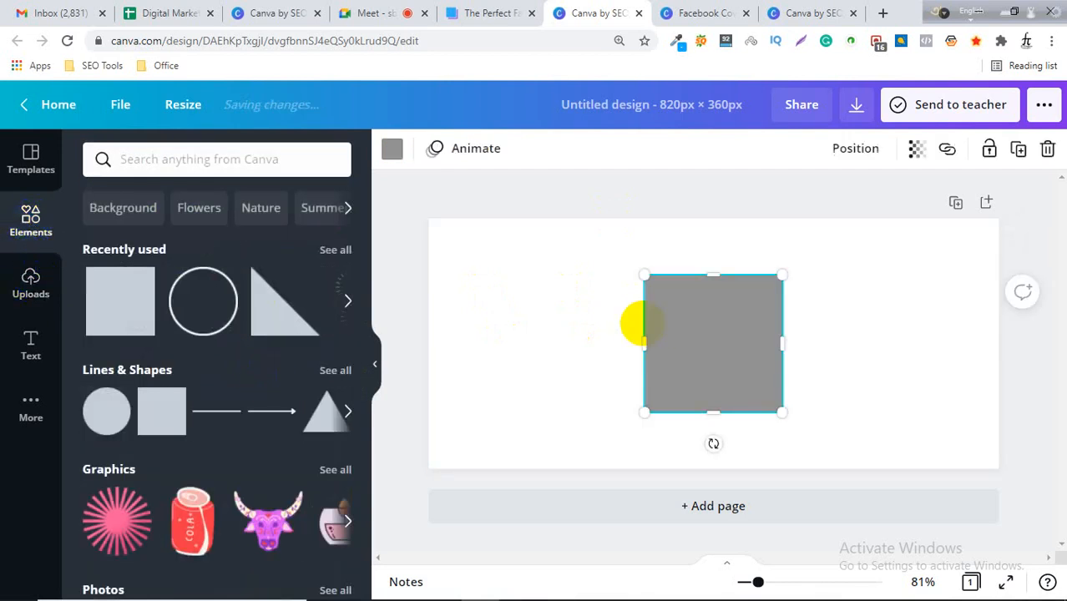
left_click_drag(675, 324, 551, 308)
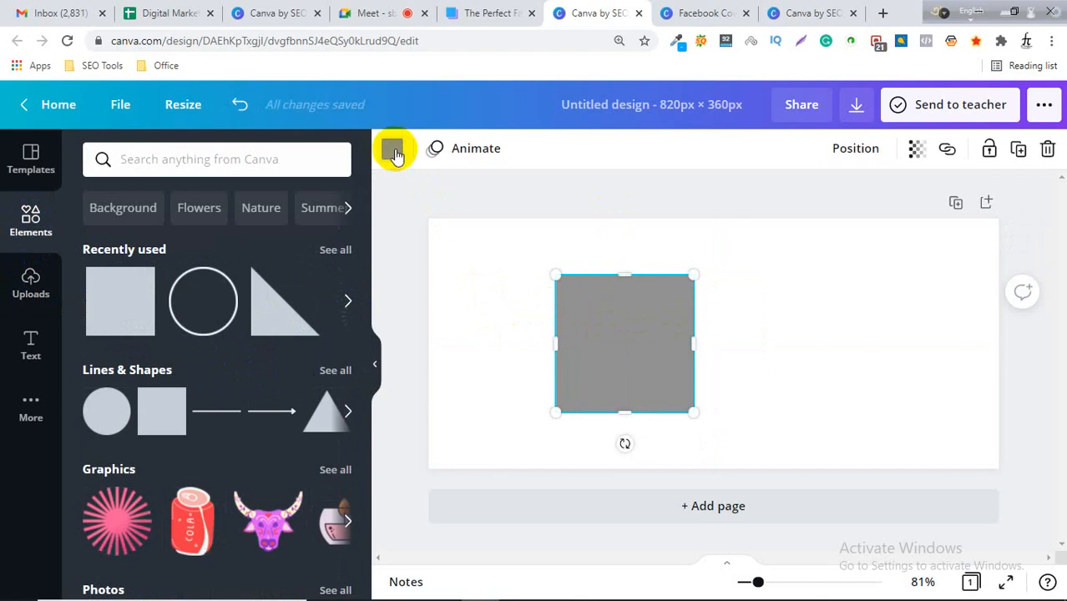
left_click(393, 149)
left_click(100, 241)
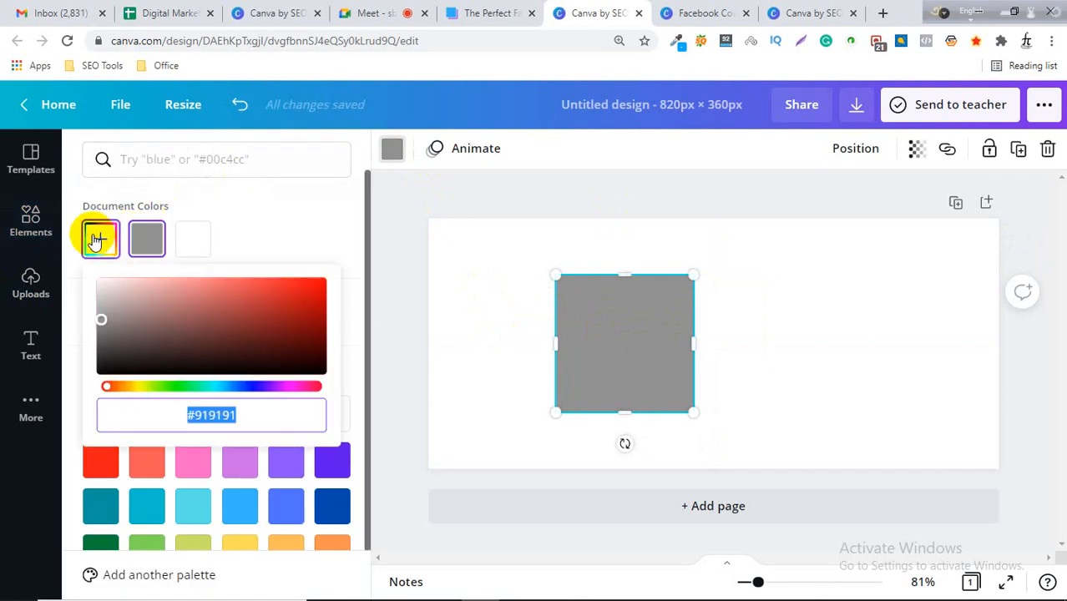
left_click_drag(226, 314, 244, 288)
left_click_drag(263, 383, 238, 389)
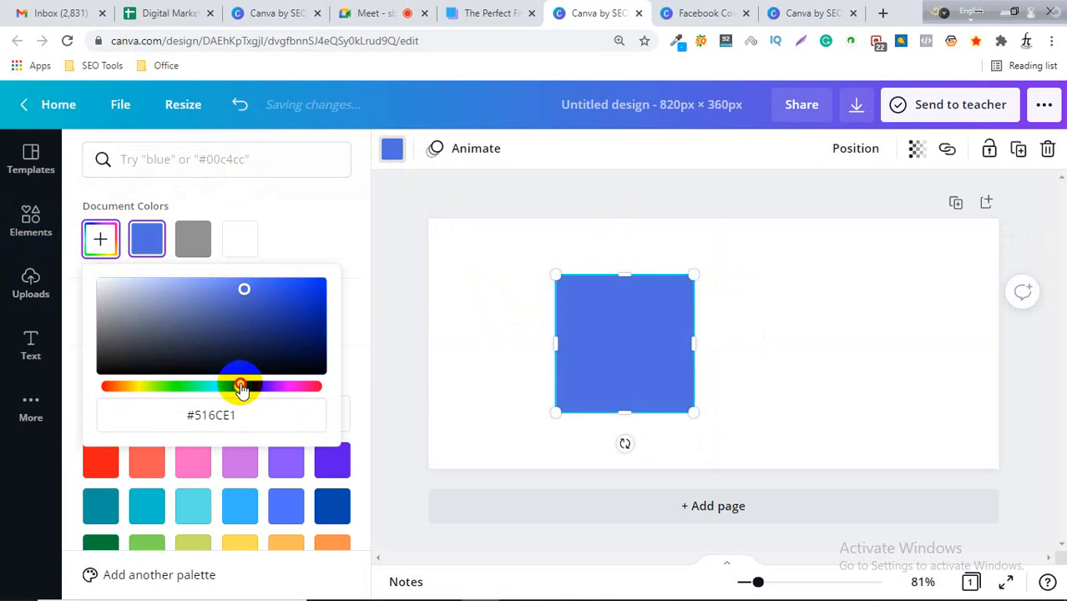
left_click_drag(241, 294, 276, 372)
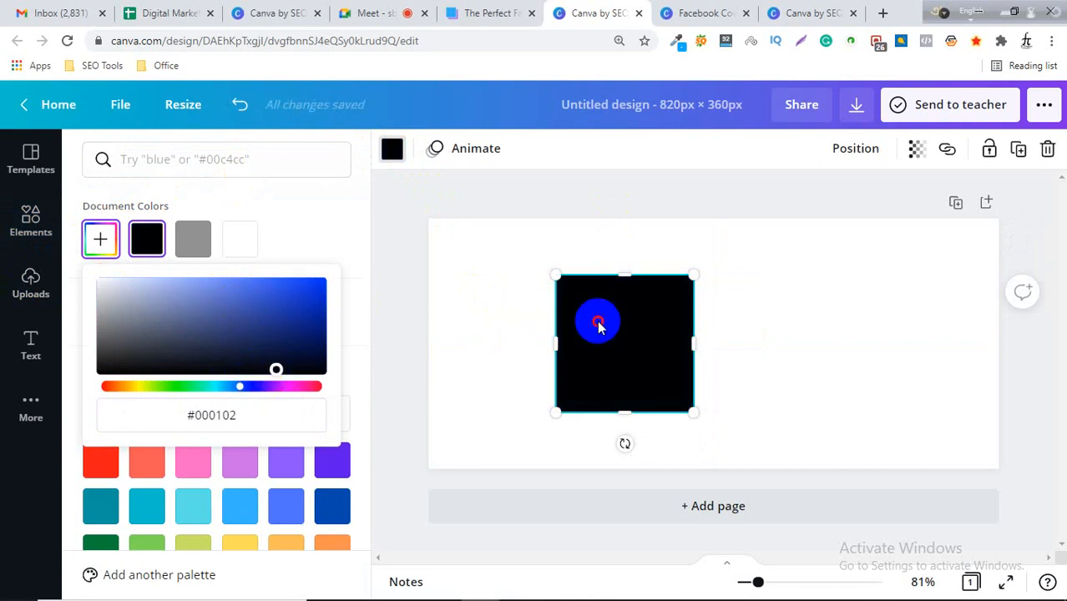
Move and stretch the black square into a wide rectangle filling the cover's central safe zone.
left_click_drag(597, 321, 571, 312)
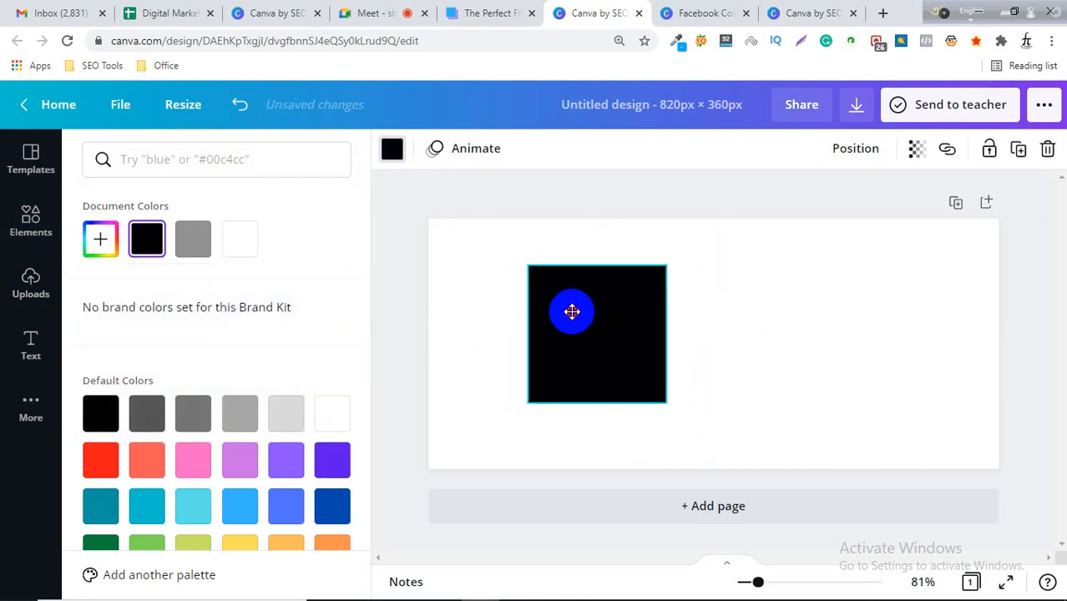
left_click_drag(670, 333, 974, 347)
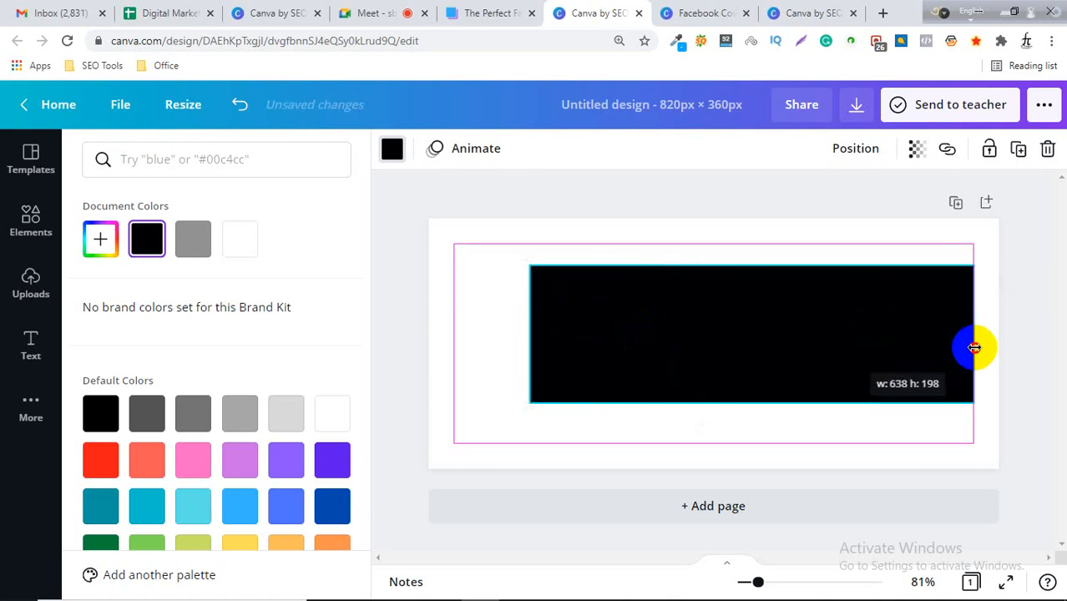
left_click_drag(710, 358, 674, 338)
left_click_drag(699, 381, 720, 436)
left_click_drag(937, 351, 944, 348)
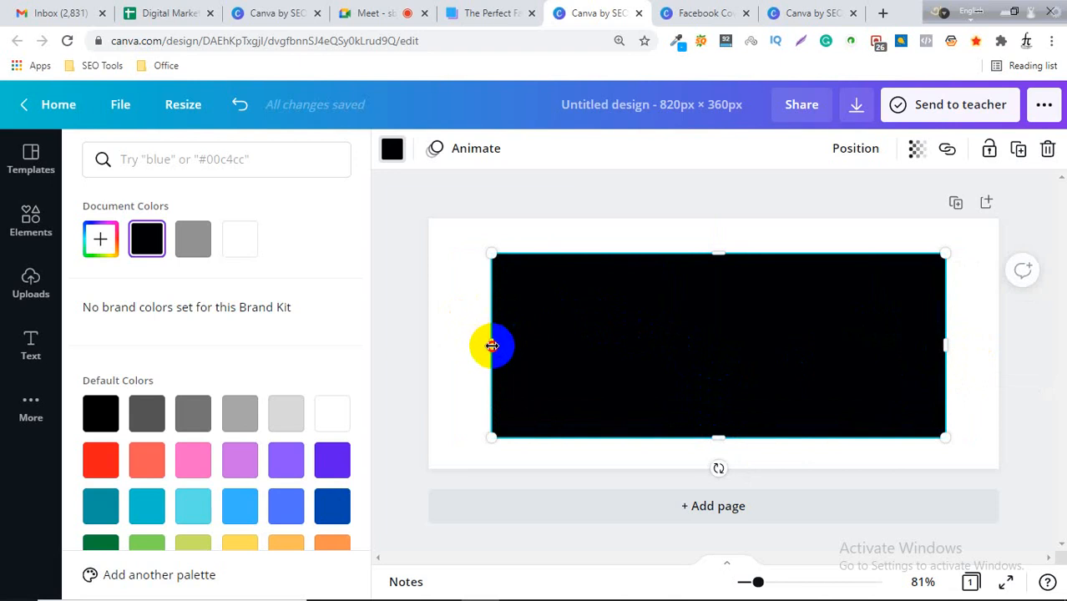
left_click_drag(493, 345, 487, 346)
left_click_drag(716, 345, 718, 351)
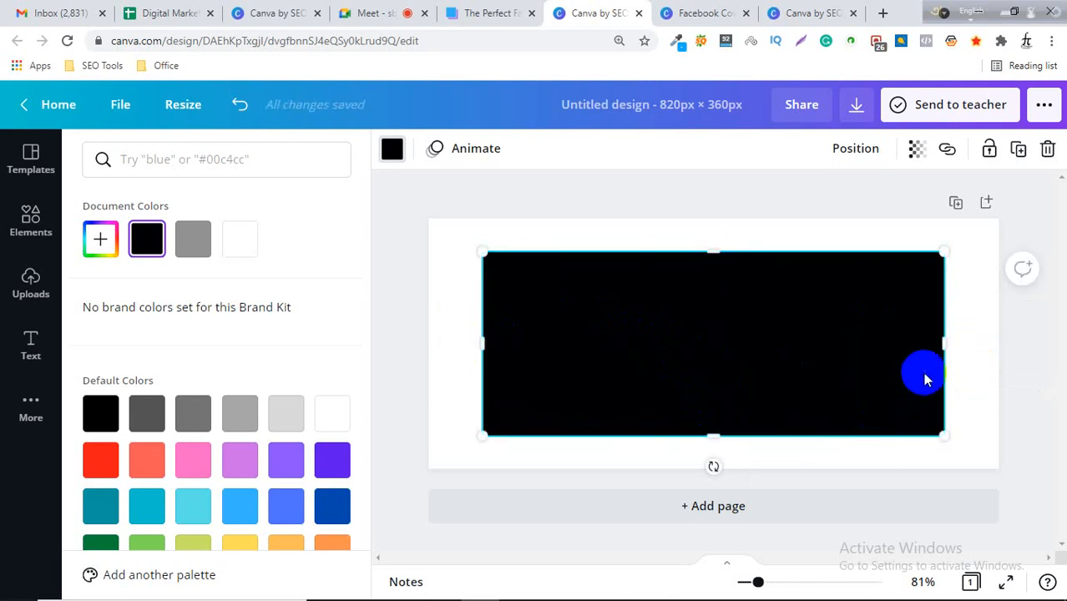
left_click(1020, 344)
left_click(1038, 342)
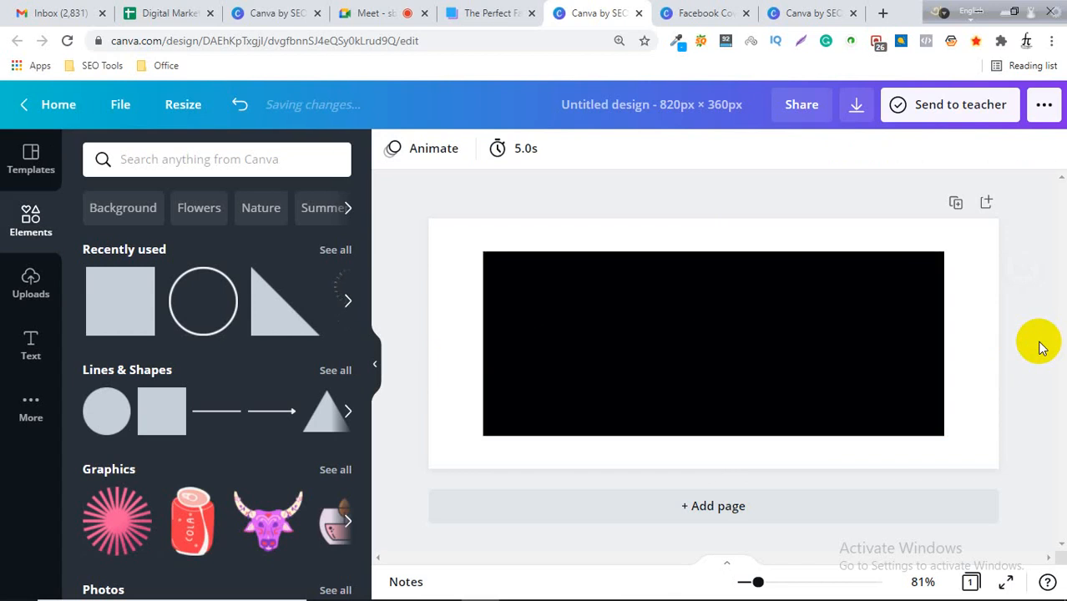
Select the rectangle and compare it with the safe zone diagram in the Facebook cover size article.
left_click(723, 349)
left_click(463, 13)
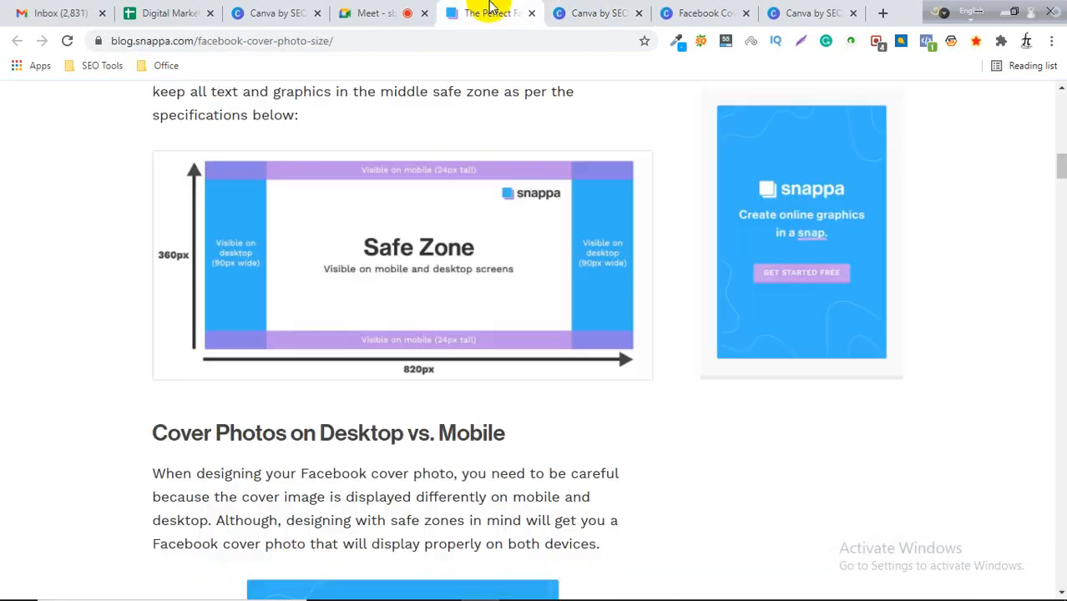
left_click(599, 13)
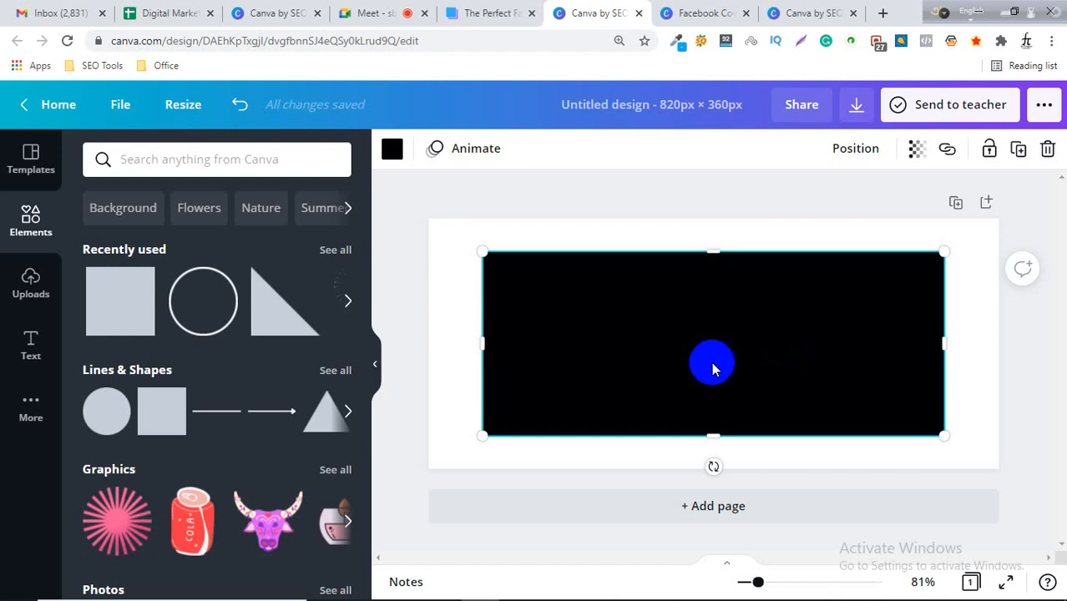
Change the rectangle's fill to a custom grey #898989.
left_click(393, 152)
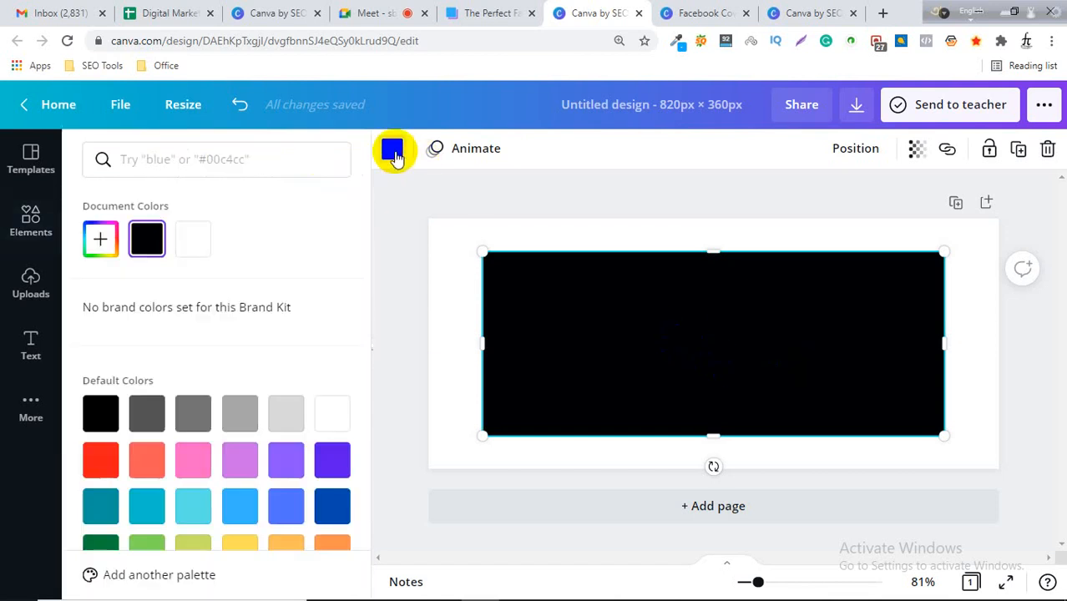
left_click(101, 240)
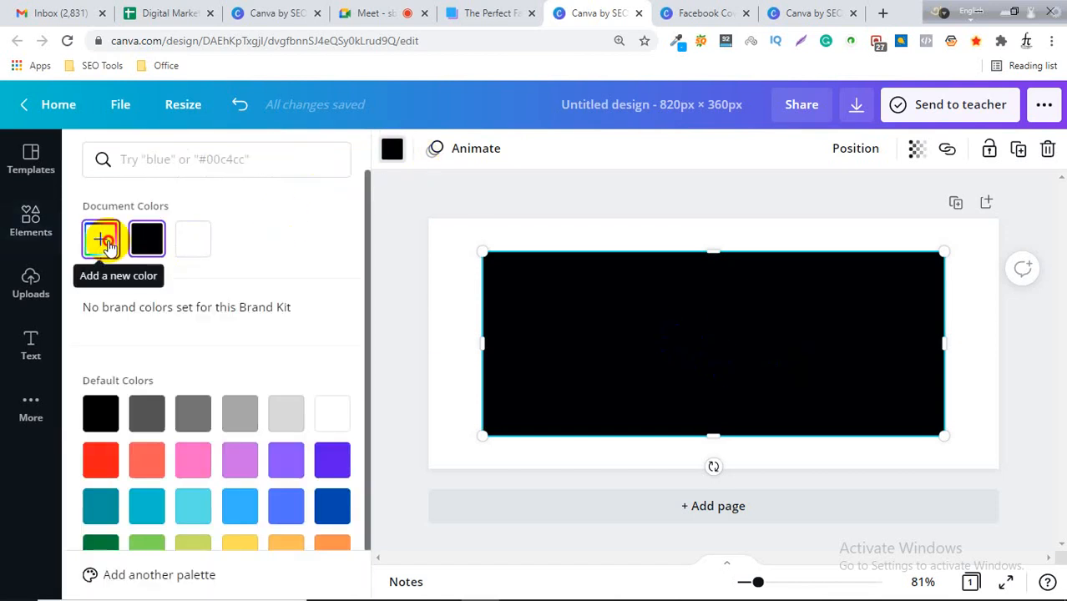
left_click_drag(136, 300, 86, 328)
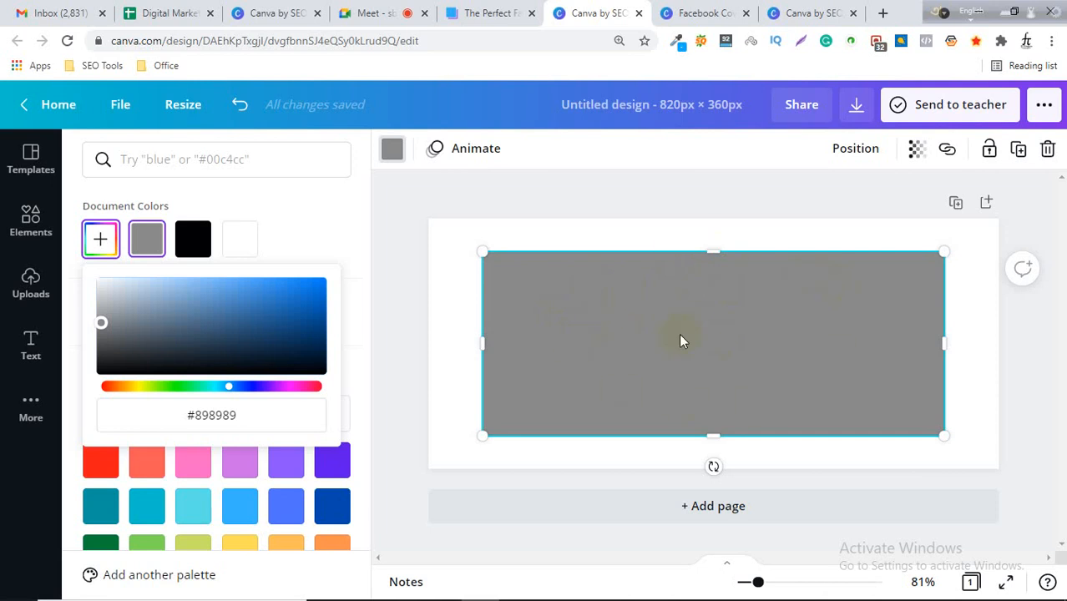
left_click(449, 248)
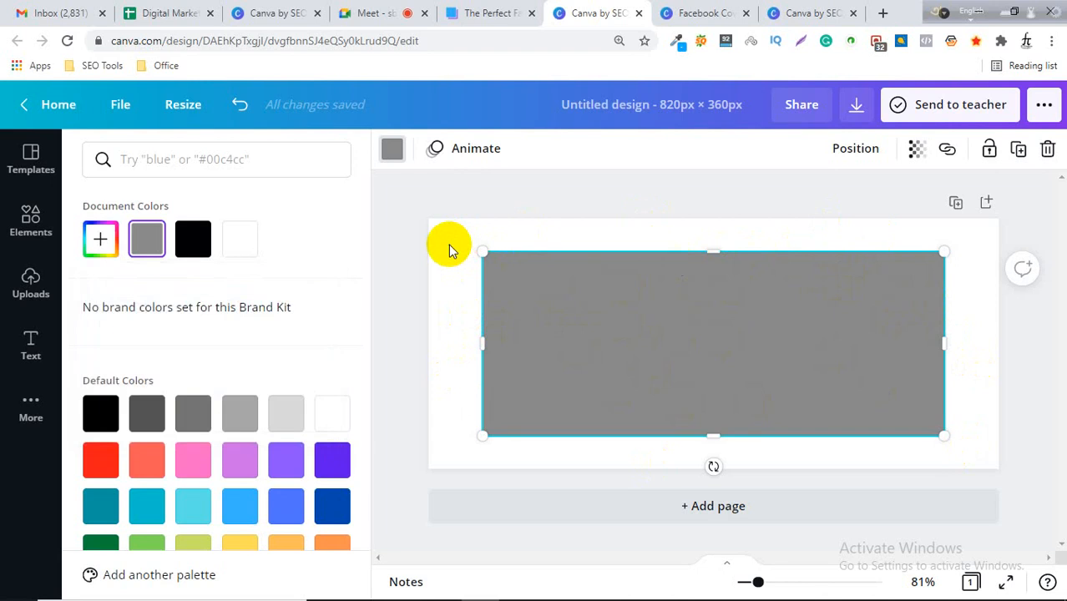
left_click(444, 255)
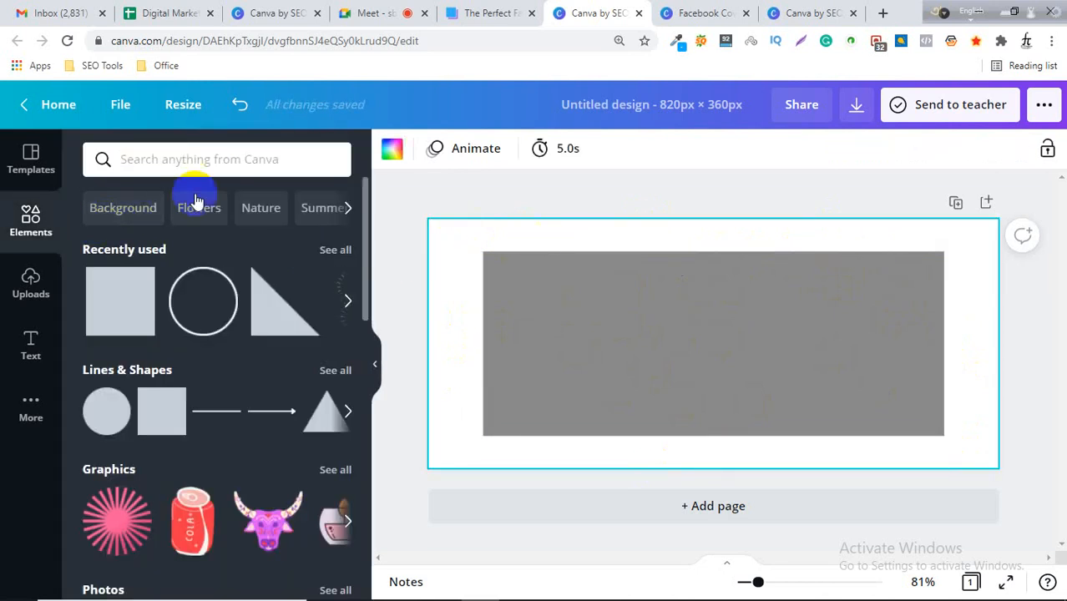
Search photos for gadget and set the desk-with-gadgets photo as the cover's background.
left_click(163, 167)
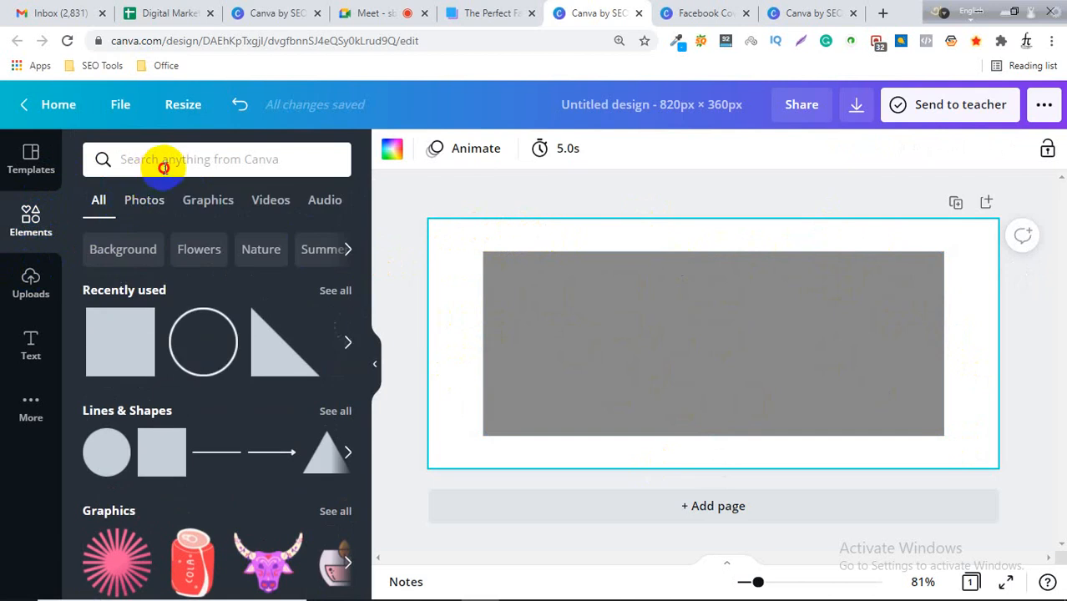
type("gadget")
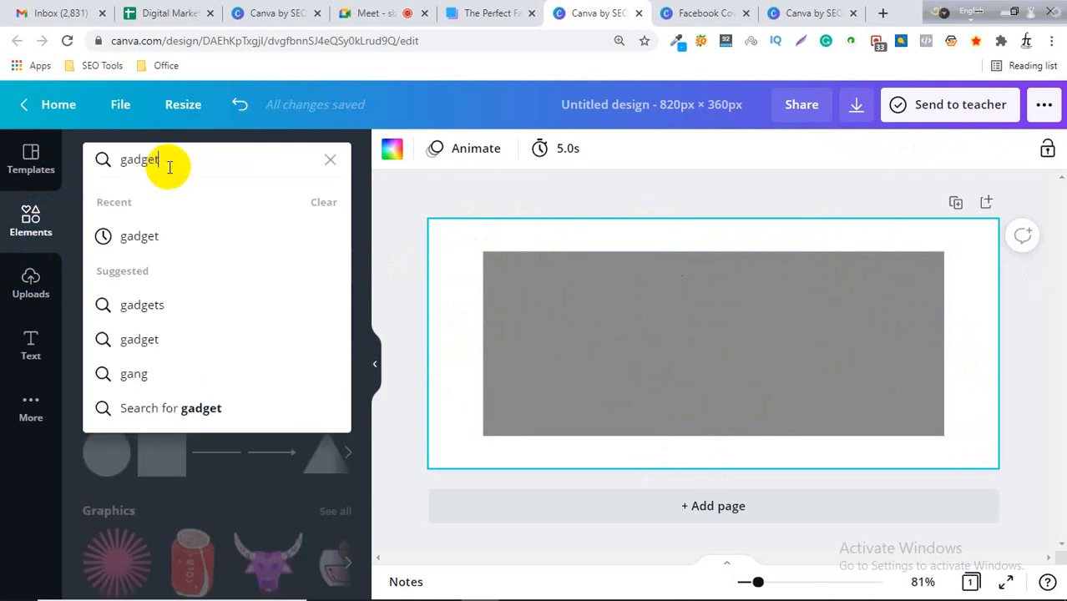
key("Return")
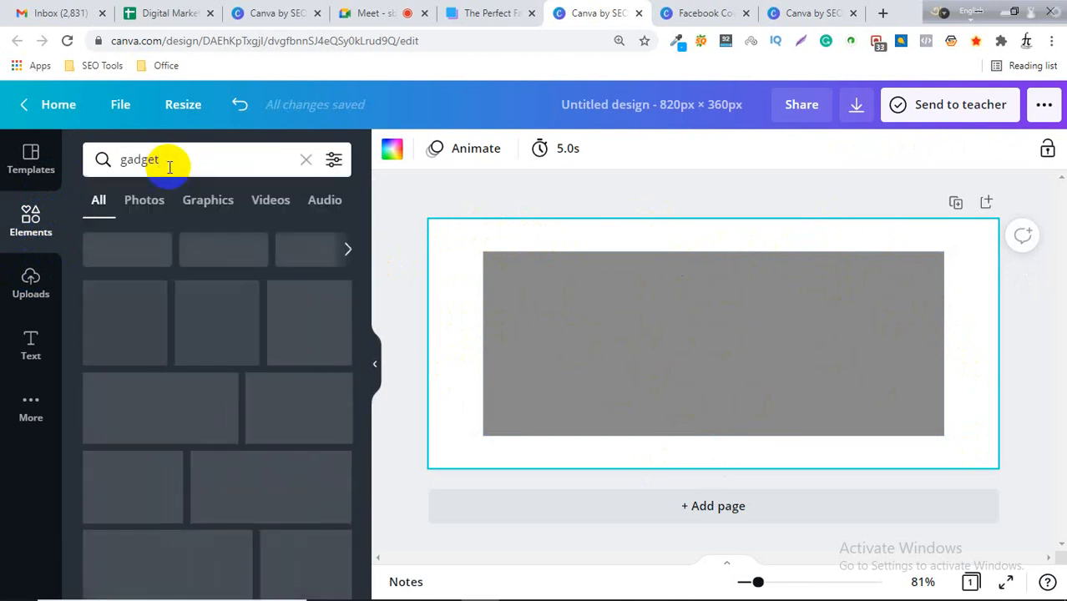
left_click(144, 202)
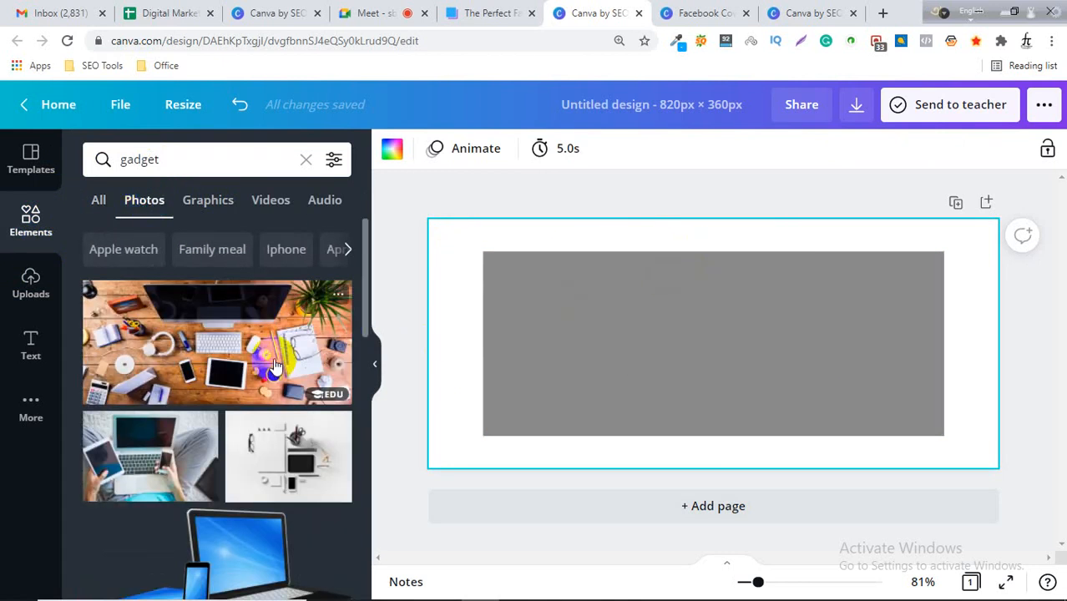
scroll(273, 364, "down", 1)
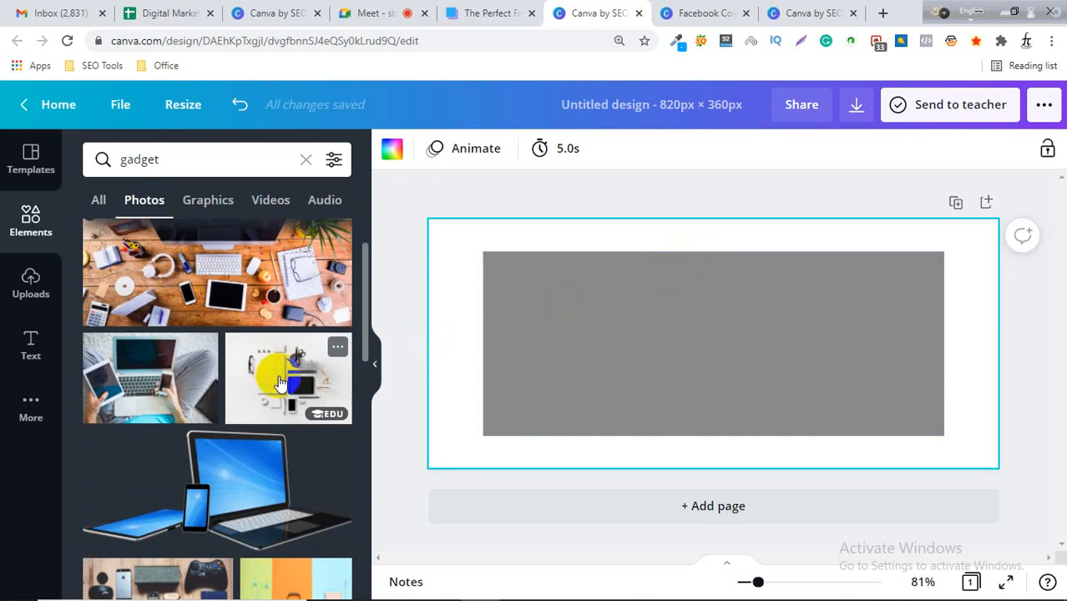
scroll(275, 376, "down", 2)
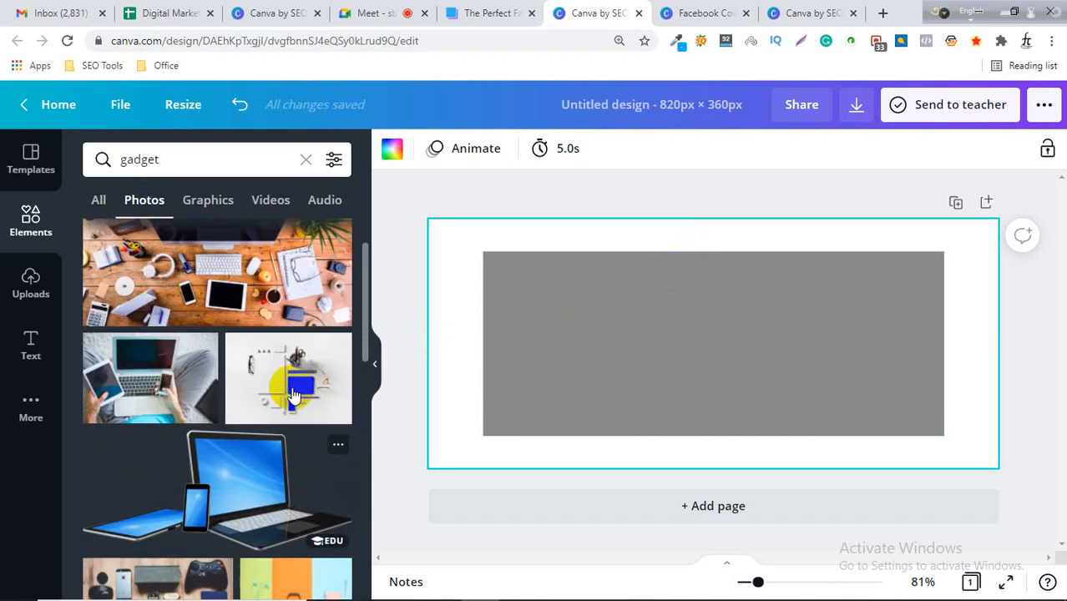
scroll(285, 392, "down", 2)
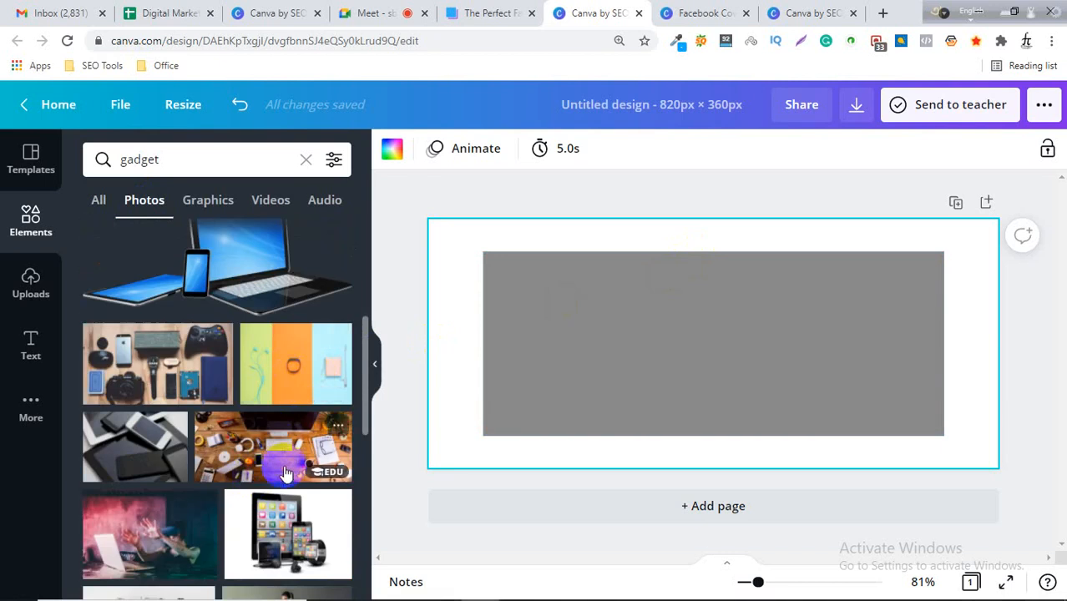
scroll(284, 468, "down", 3)
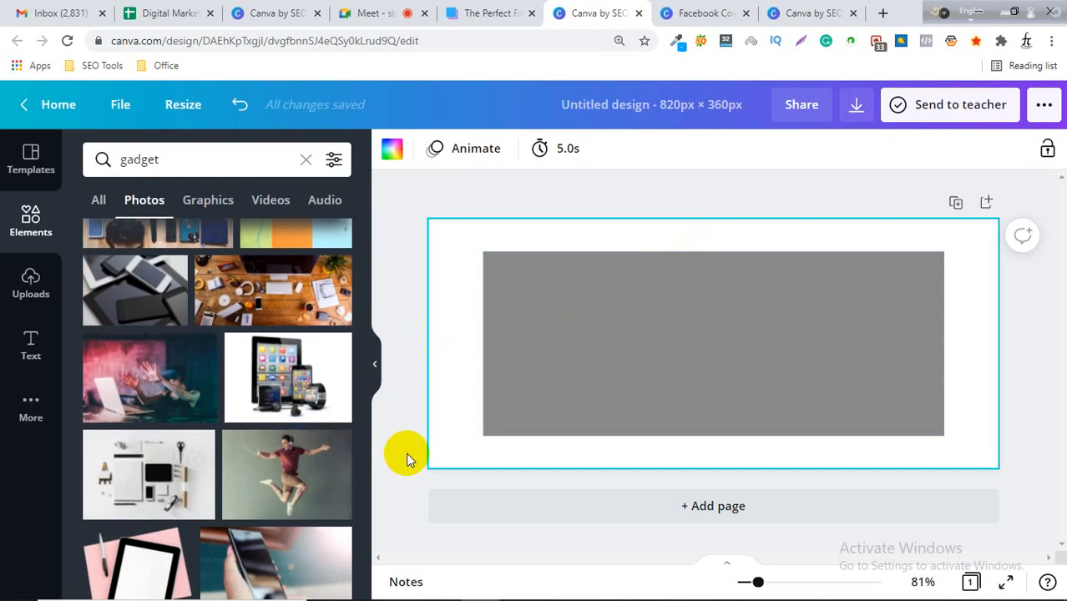
scroll(317, 469, "down", 5)
scroll(299, 470, "up", 8)
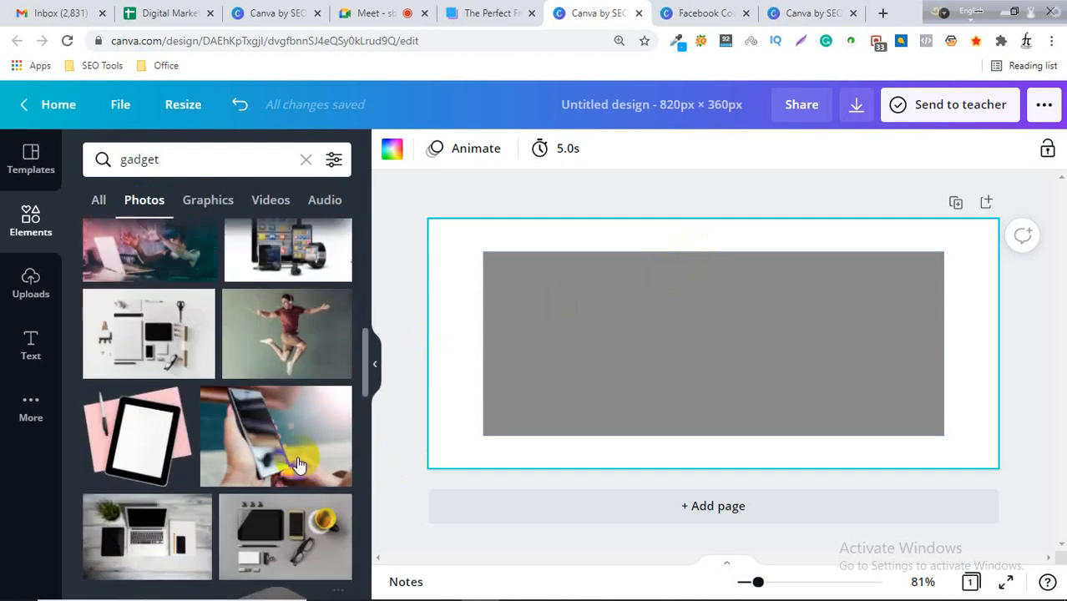
scroll(276, 454, "up", 4)
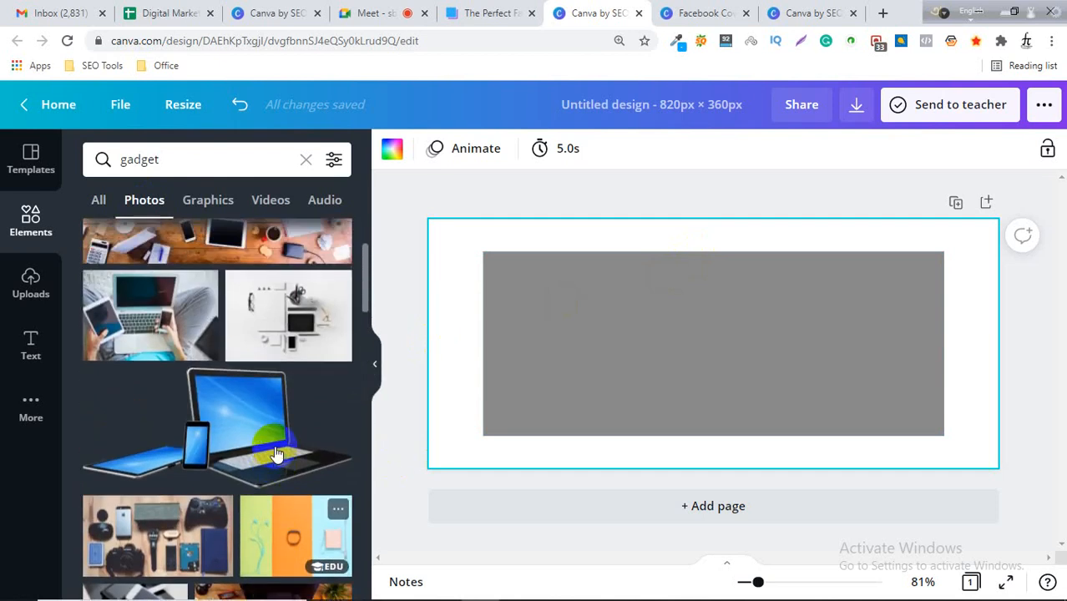
left_click_drag(186, 349, 448, 313)
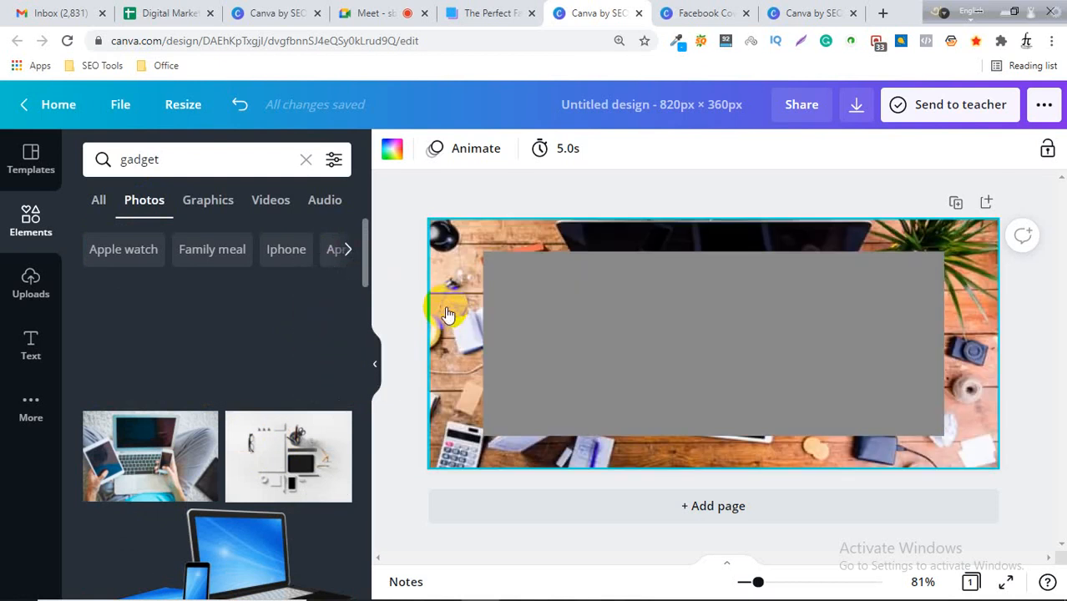
left_click(1014, 315)
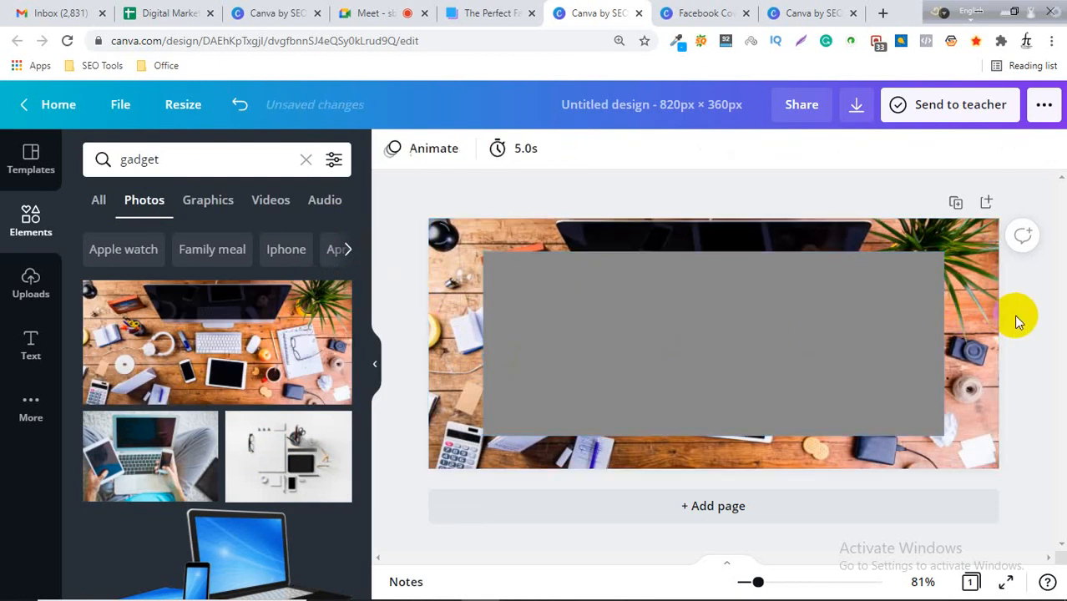
Set the grey rectangle's transparency to 43.
left_click(747, 337)
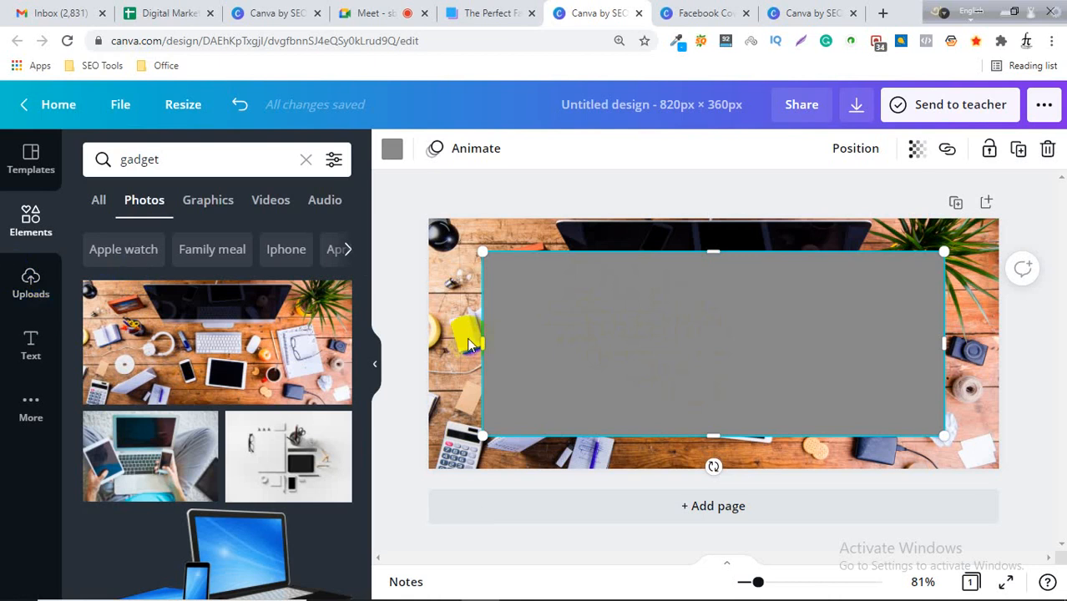
left_click(556, 322)
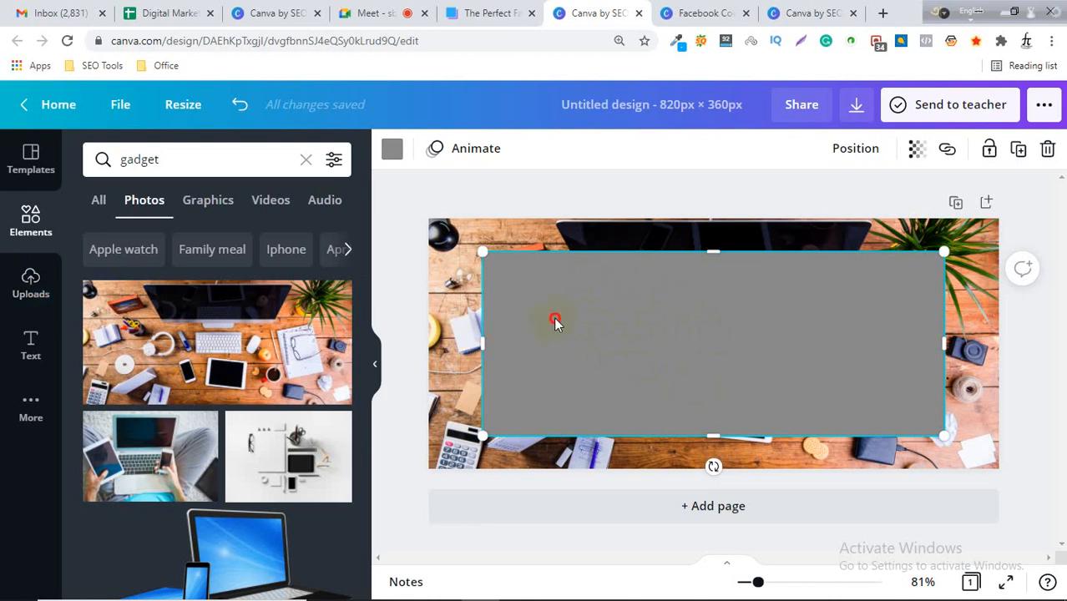
left_click(917, 148)
left_click_drag(850, 205, 799, 207)
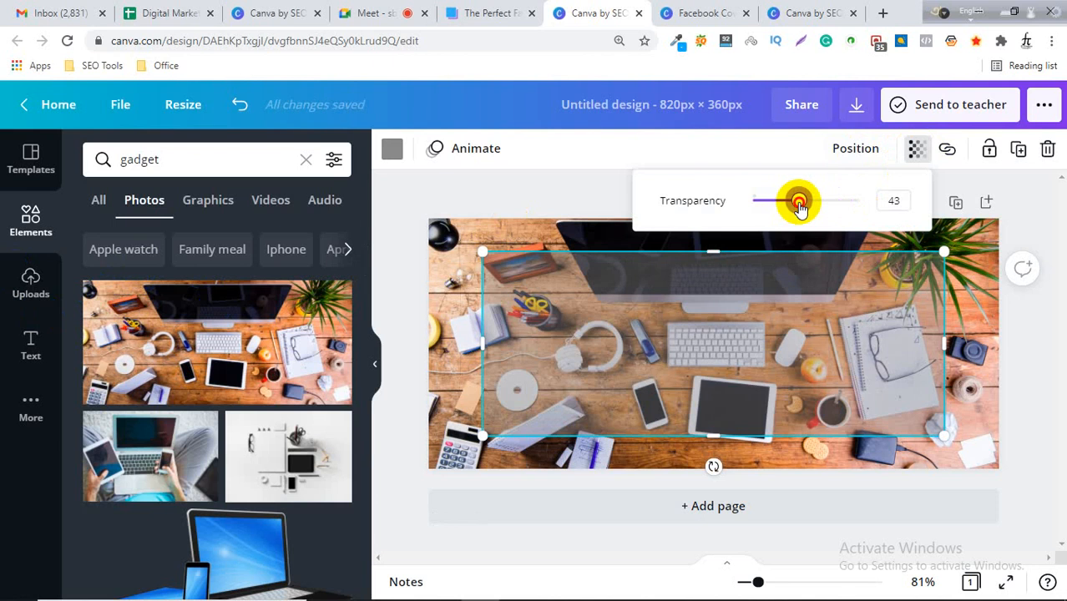
left_click(1008, 314)
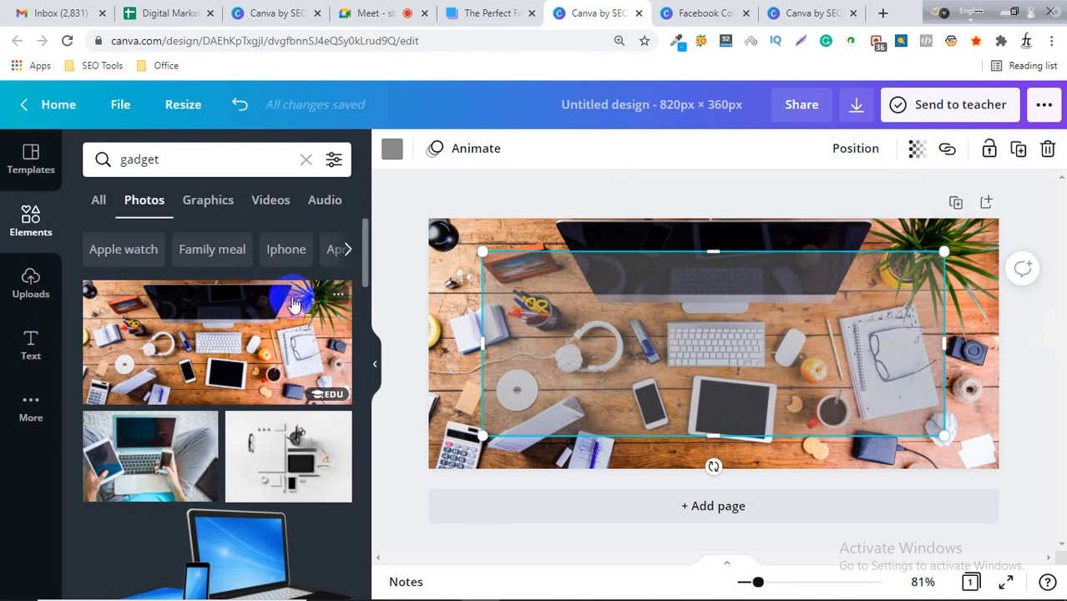
Add the "love, peace, and joy" text combination to the cover.
left_click(29, 333)
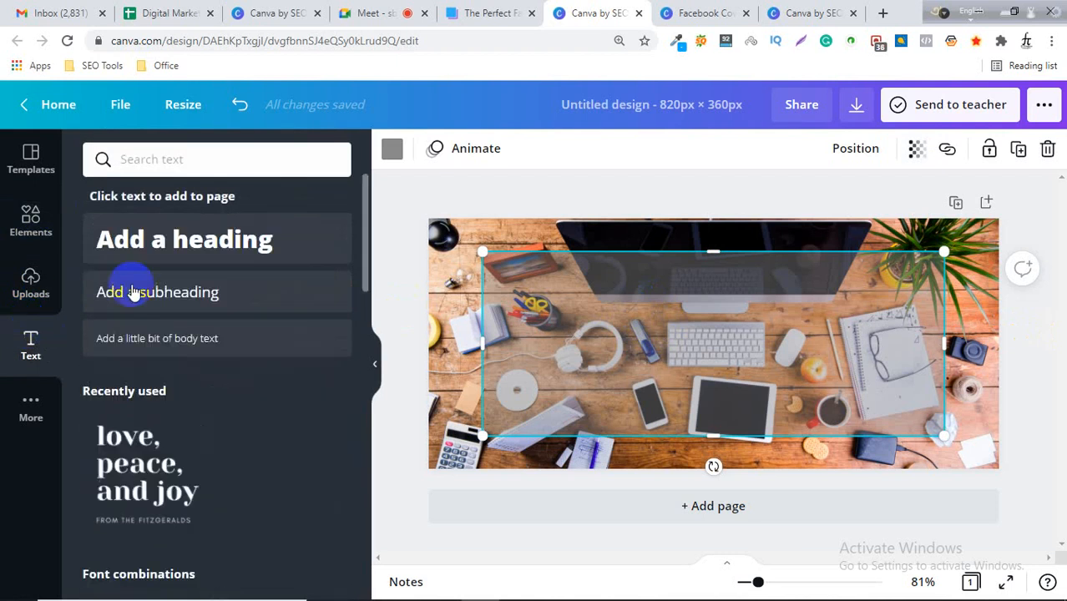
scroll(167, 400, "down", 1)
left_click(156, 394)
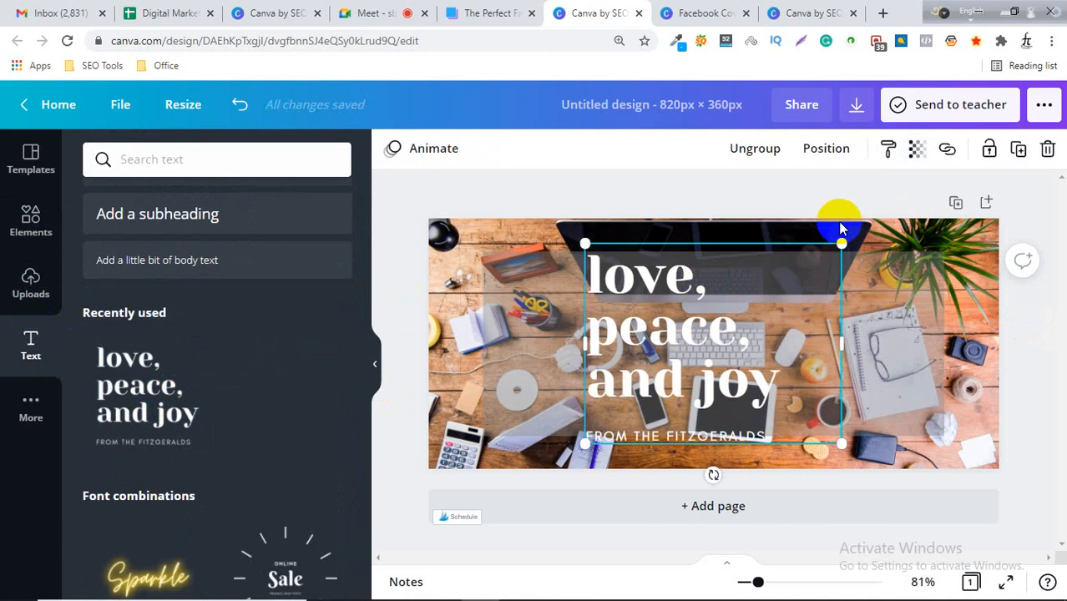
Ungroup the text combination, then widen the heading text box and shift it left on the cover.
left_click(750, 148)
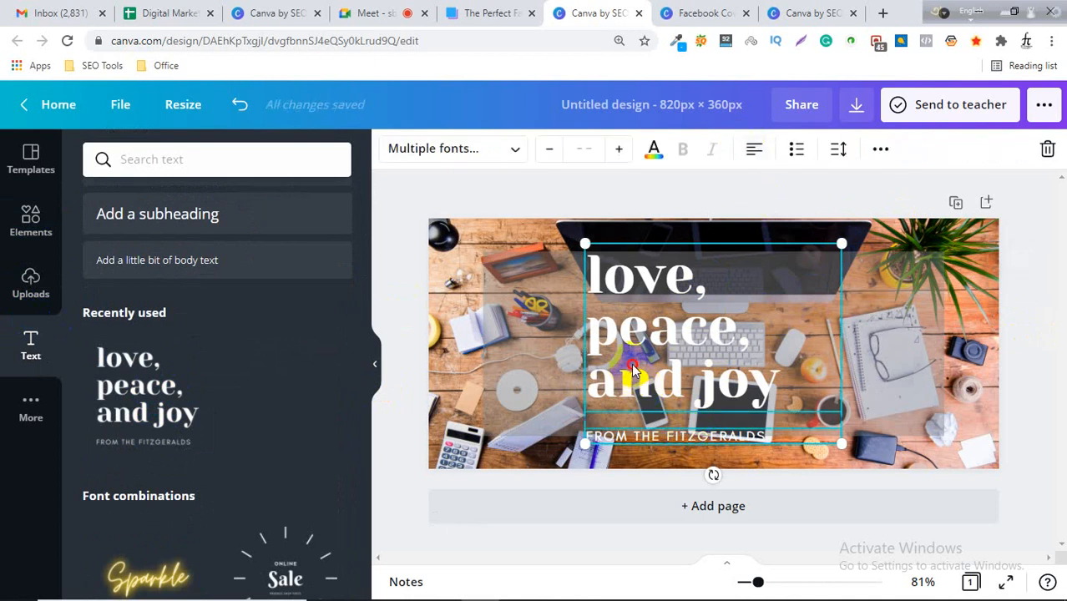
left_click(1031, 293)
left_click(758, 341)
left_click_drag(842, 331, 890, 331)
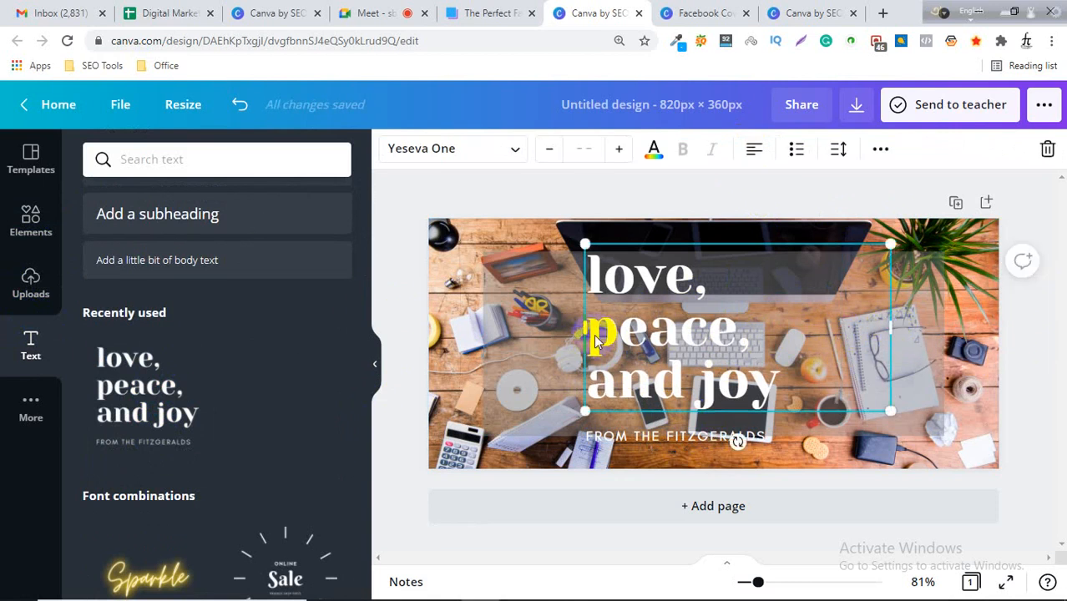
left_click_drag(595, 341, 622, 363)
Replace the heading text with "Gadget Point".
double_click(701, 388)
left_click(718, 390)
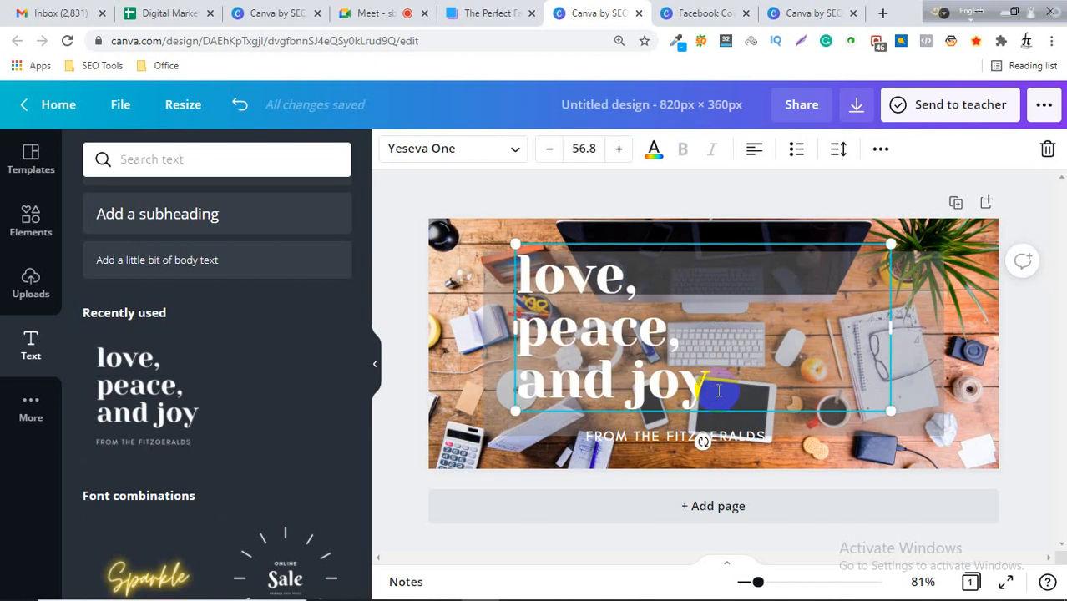
key("BackSpace")
key("BackSpace")
key("BackSpace")
key("BackSpace")
key("BackSpace")
key("BackSpace")
key("BackSpace")
key("BackSpace")
key("BackSpace")
key("BackSpace")
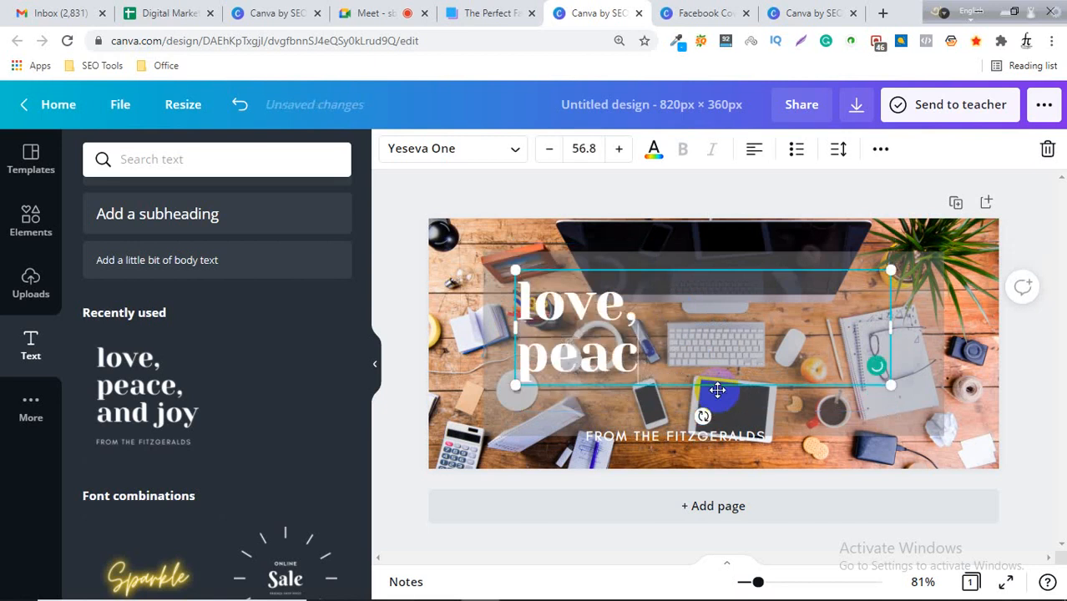
key("BackSpace")
key("BackSpace")
key("BackSpace")
key("BackSpace")
key("BackSpace")
key("BackSpace")
key("BackSpace")
key("BackSpace")
key("BackSpace")
key("BackSpace")
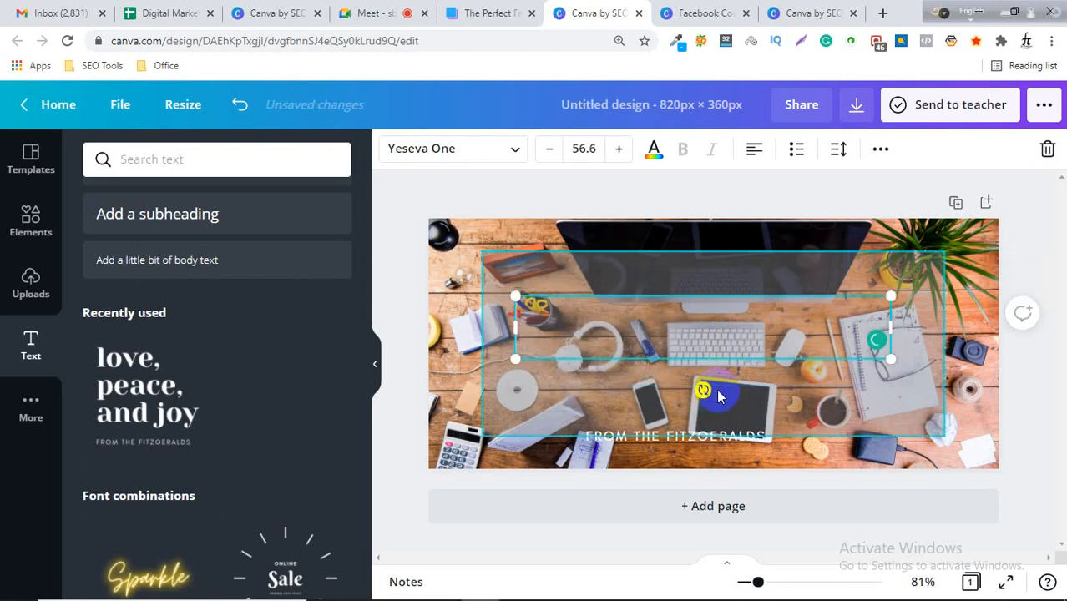
type("Ga")
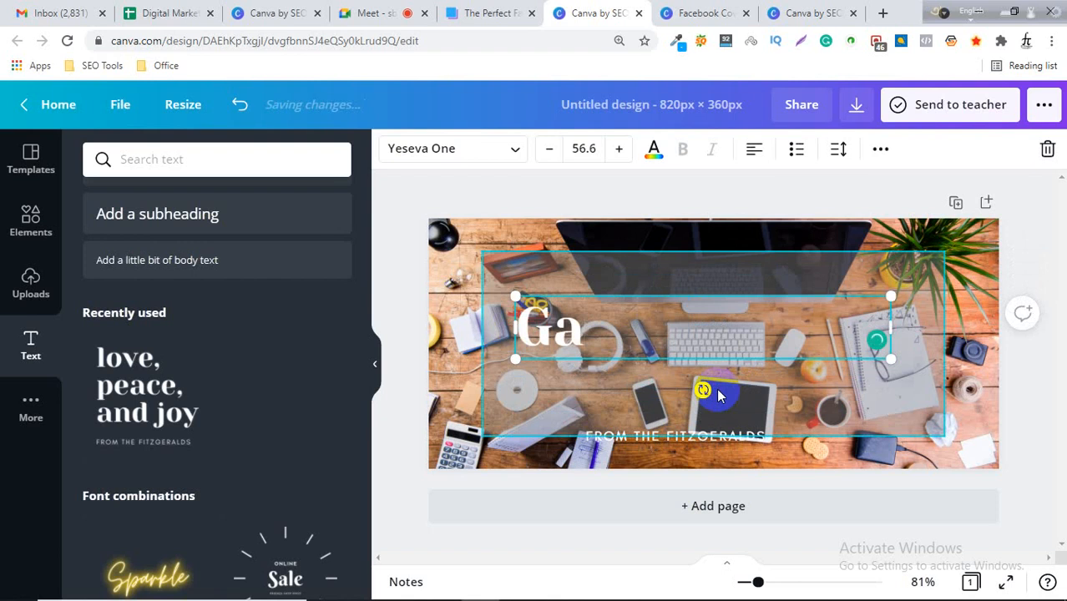
type("dget ")
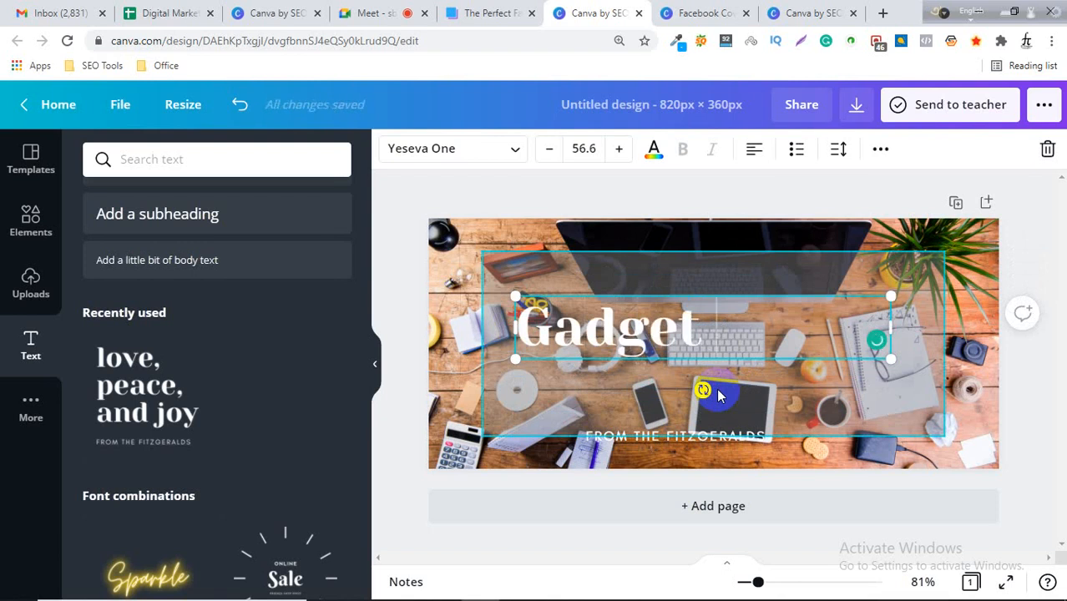
type("Point")
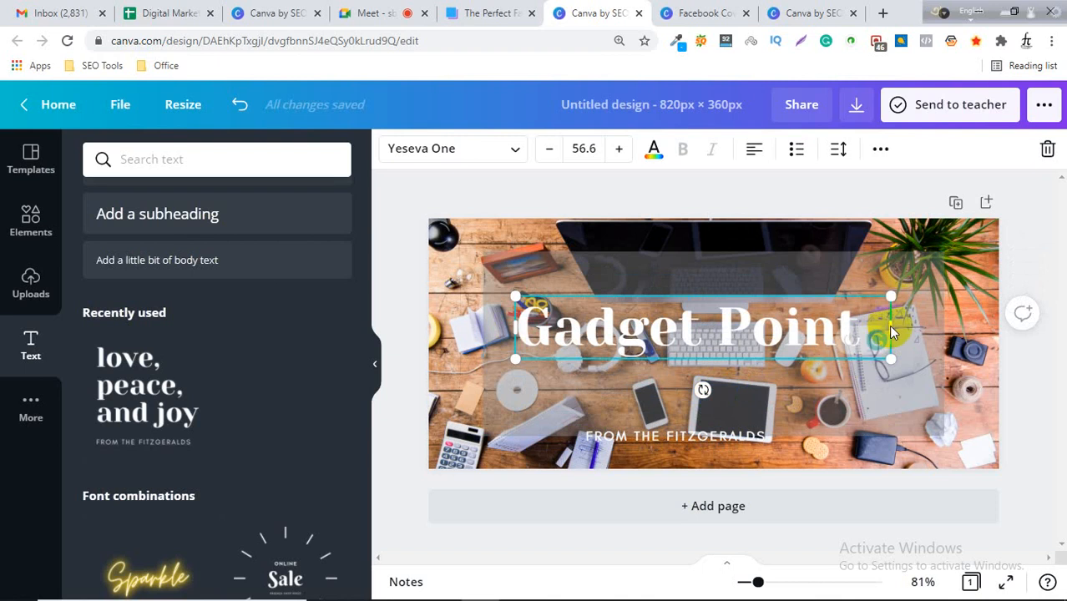
Narrow the "Gadget Point" heading box and centre it over the grey overlay.
left_click_drag(887, 325, 869, 324)
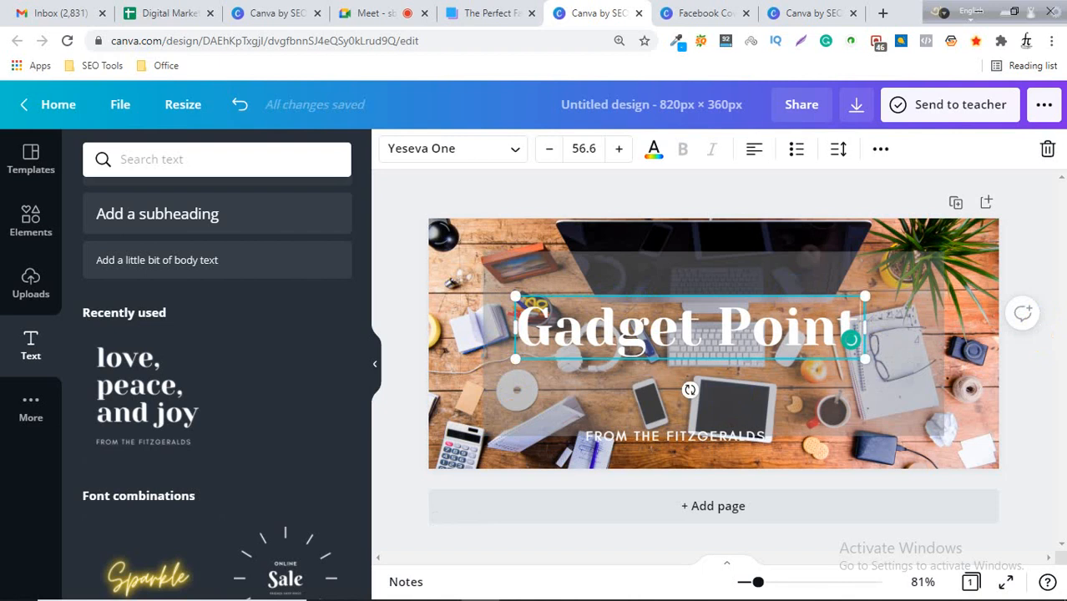
left_click(1027, 258)
left_click(687, 313)
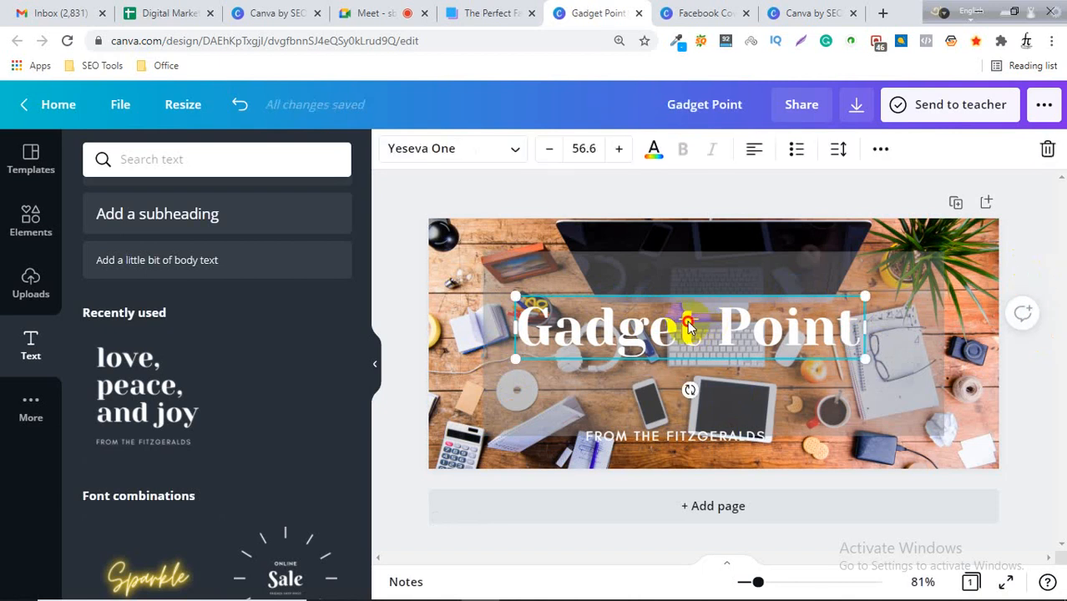
left_click_drag(690, 321, 715, 322)
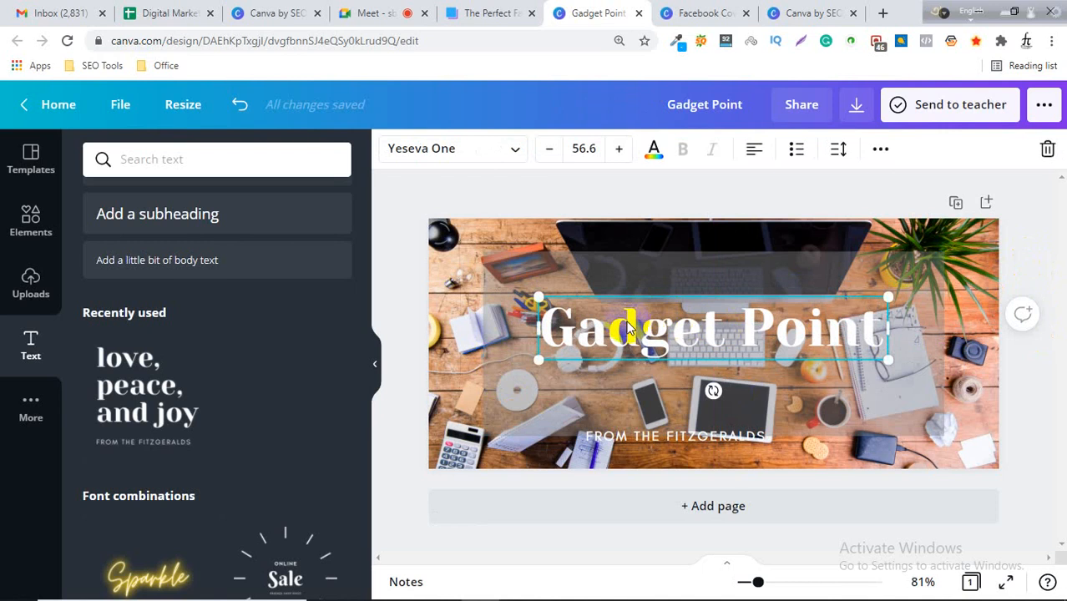
Move the "FROM THE FITZGERALDS" subtitle up beneath the heading and narrow its box.
left_click(661, 435)
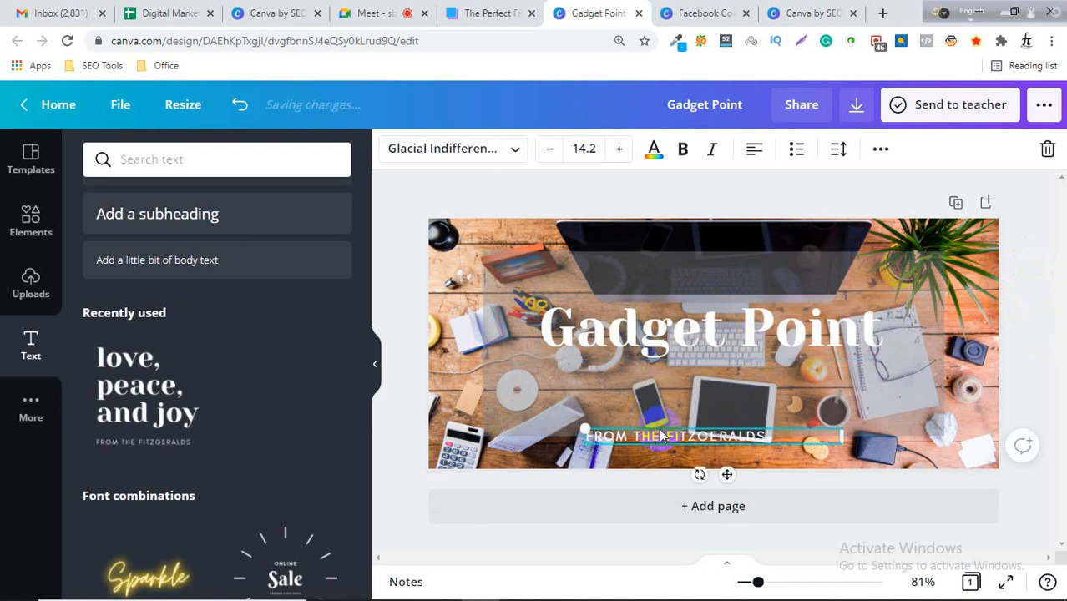
left_click_drag(659, 435, 688, 364)
left_click_drag(851, 366, 782, 367)
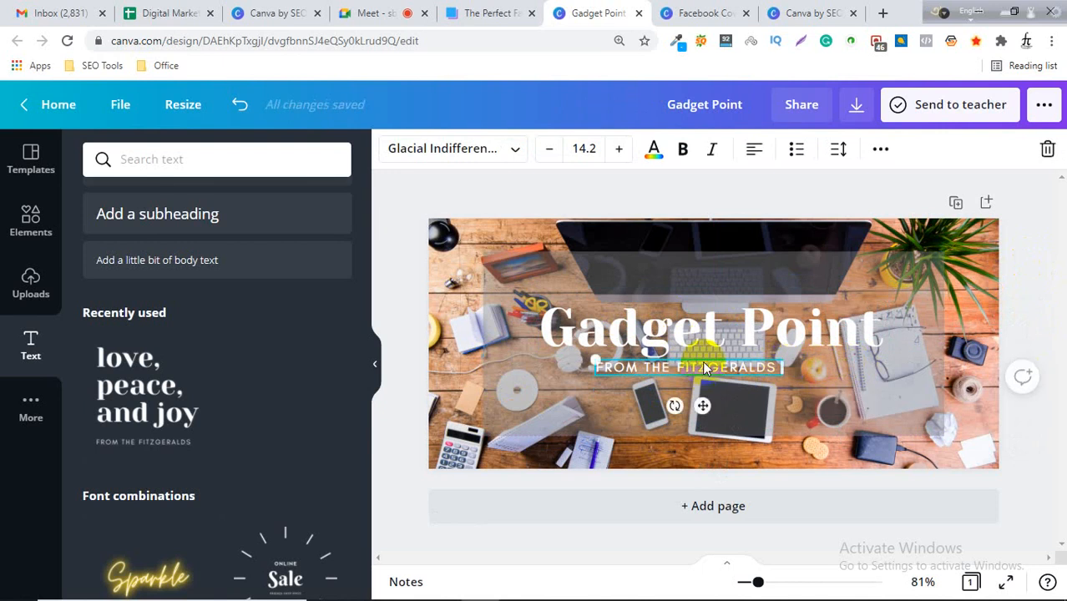
left_click_drag(704, 376, 726, 368)
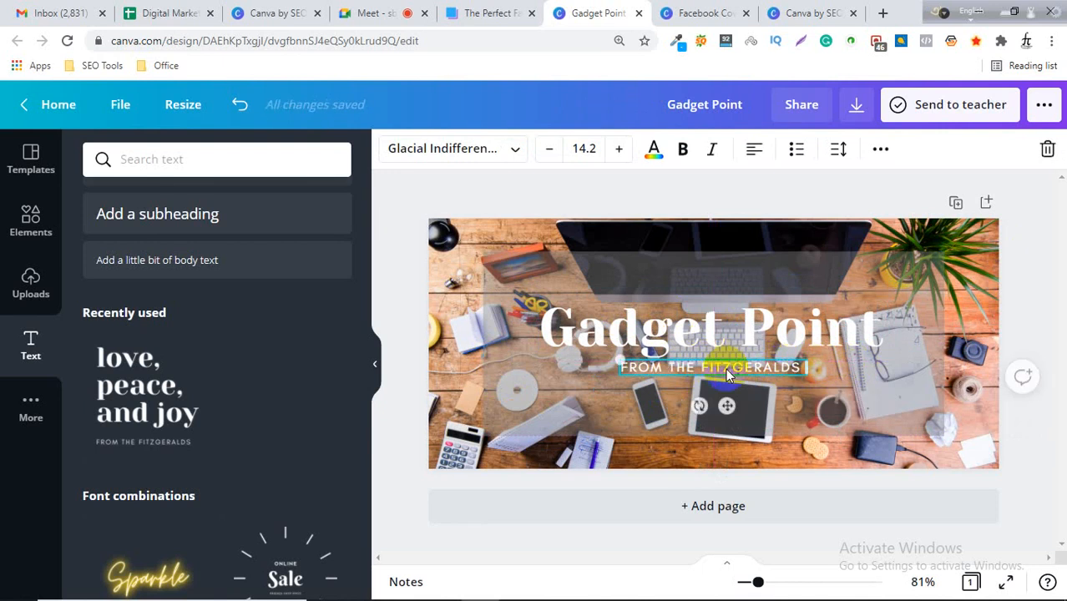
Replace the subtitle text with "SMART TECH FOR YOU".
left_click(726, 368)
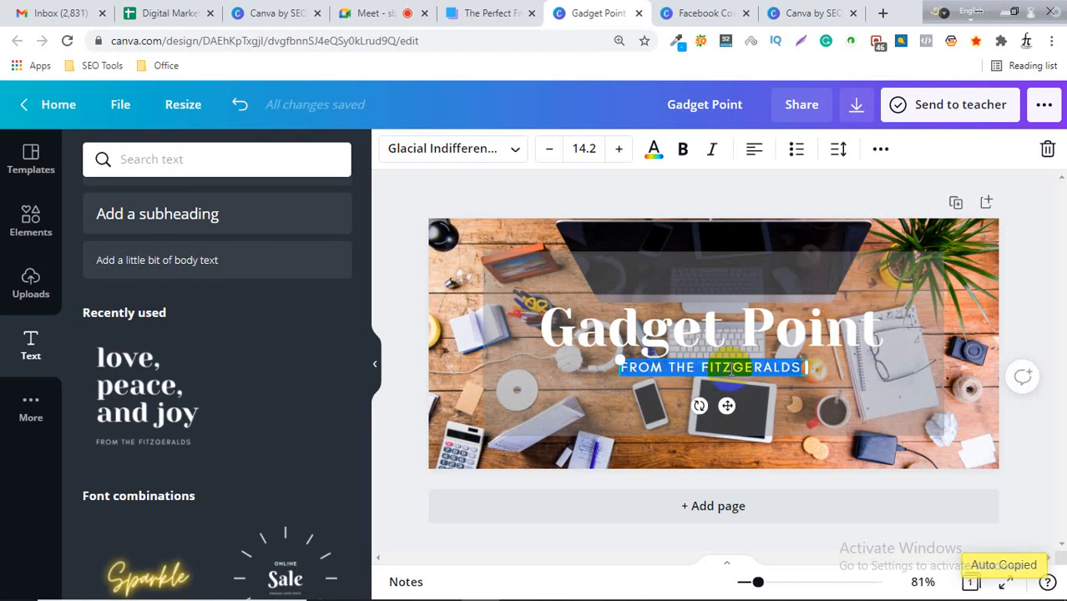
type("SMA")
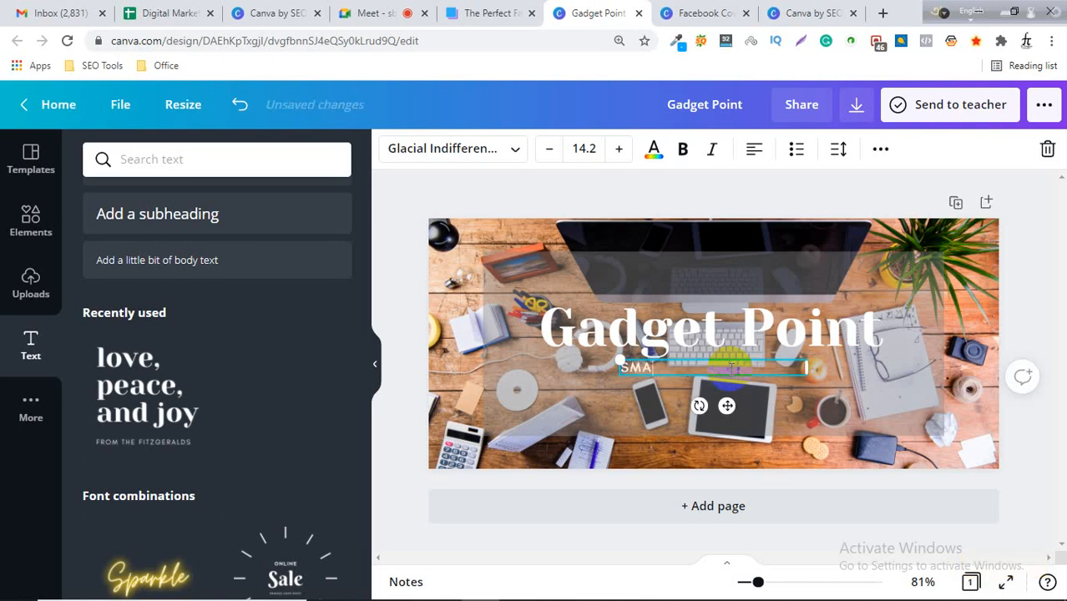
type("RT TECH FO")
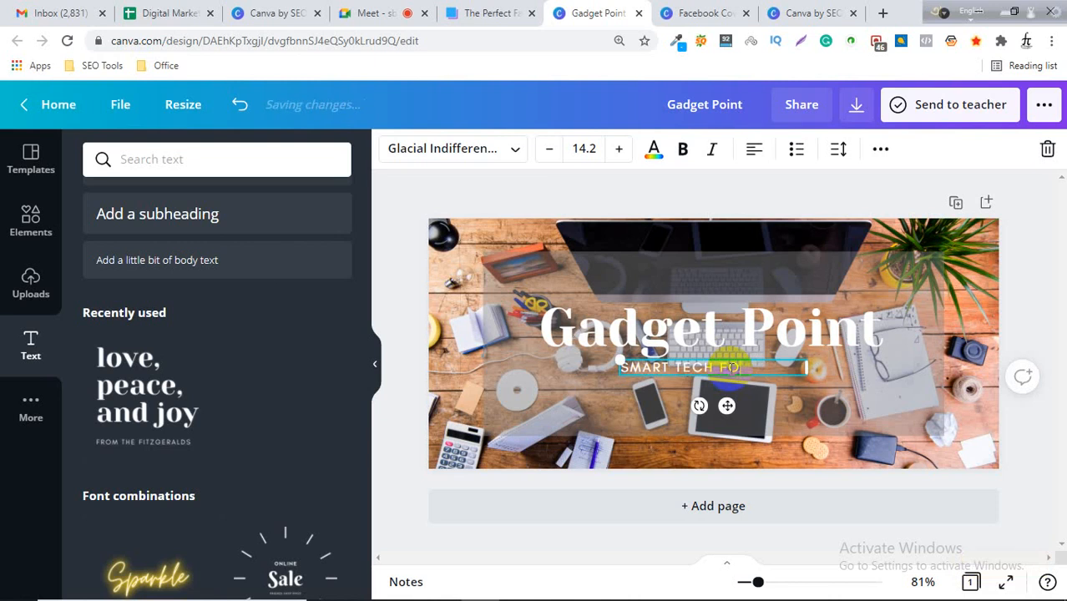
type("R YOU")
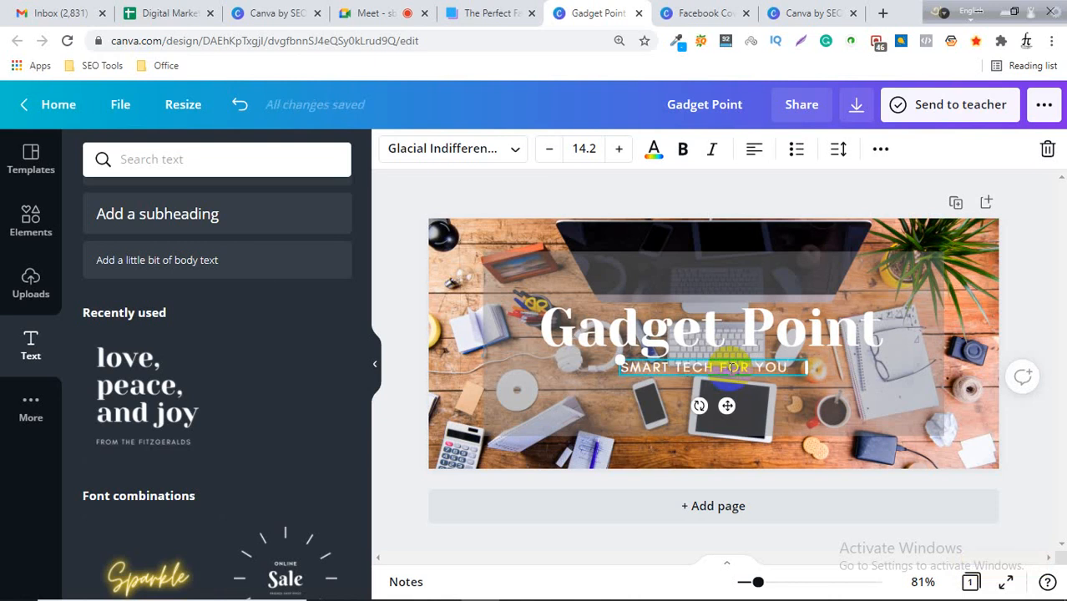
left_click(1030, 305)
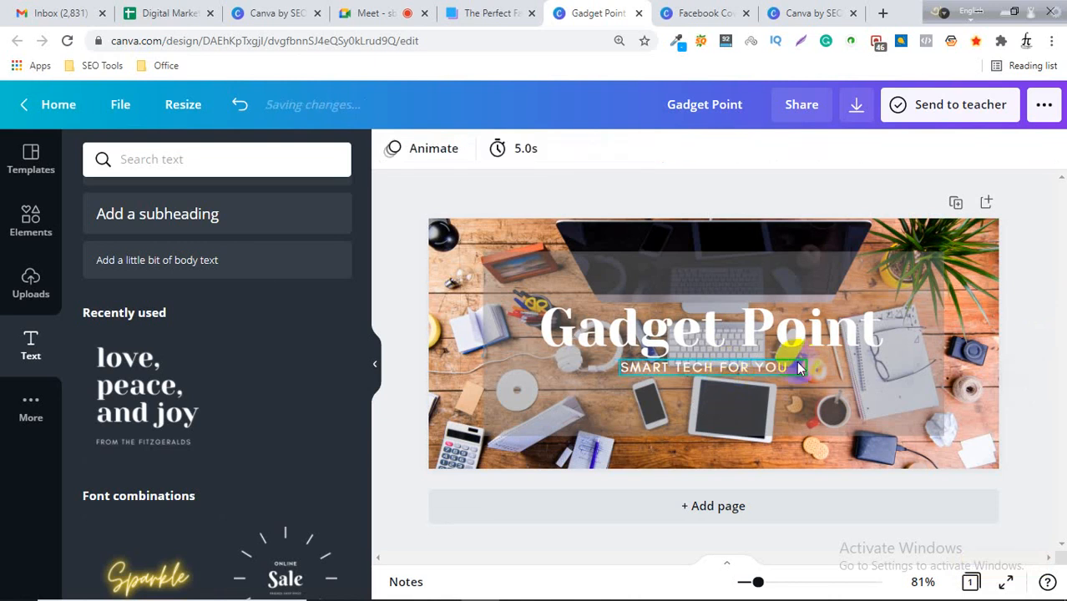
left_click(711, 369)
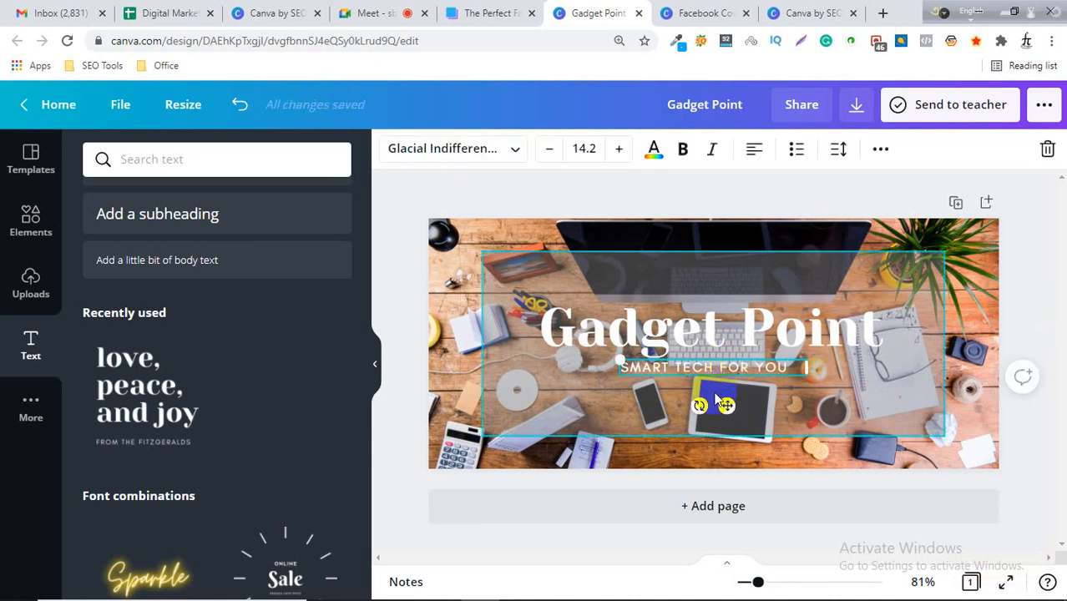
left_click(1038, 342)
left_click(680, 407)
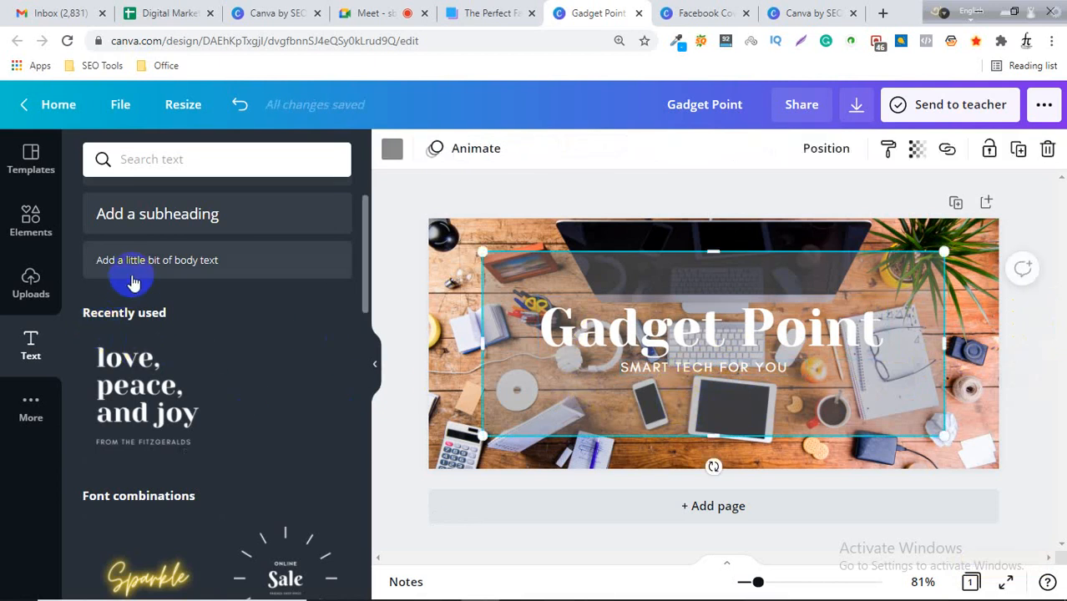
left_click(642, 368)
scroll(185, 459, "down", 2)
scroll(186, 465, "up", 2)
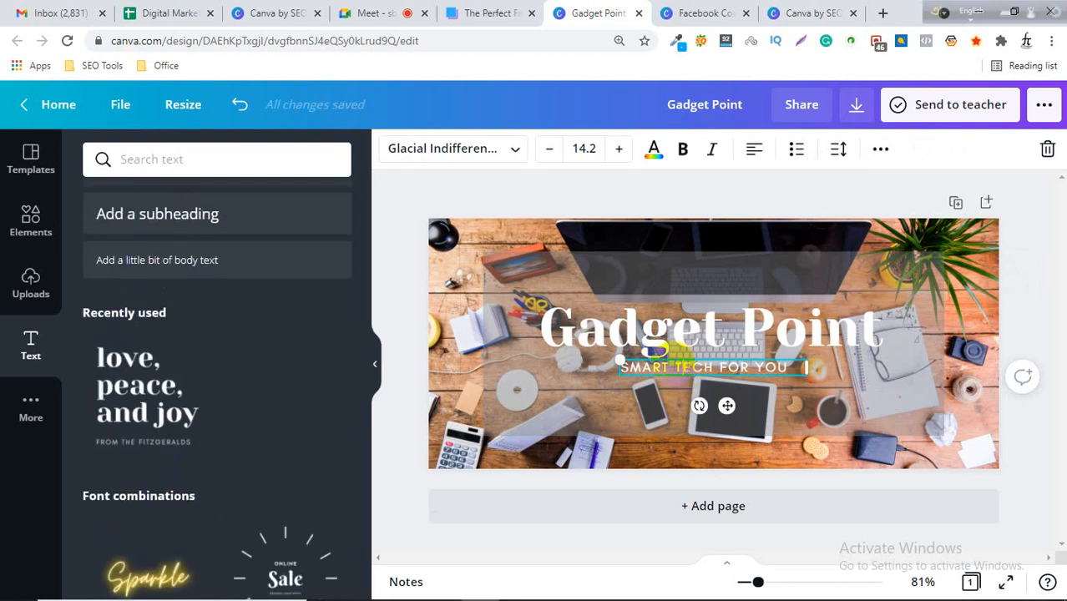
left_click(1033, 284)
Duplicate the subtitle and move the copy to the lower left of the cover.
left_click(749, 366)
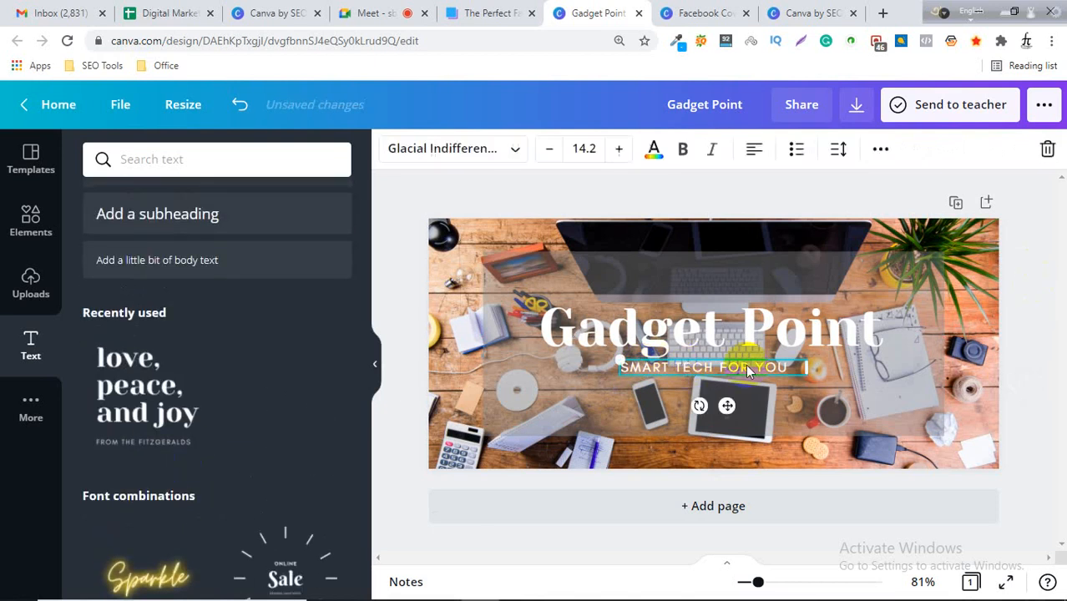
key("ctrl+d")
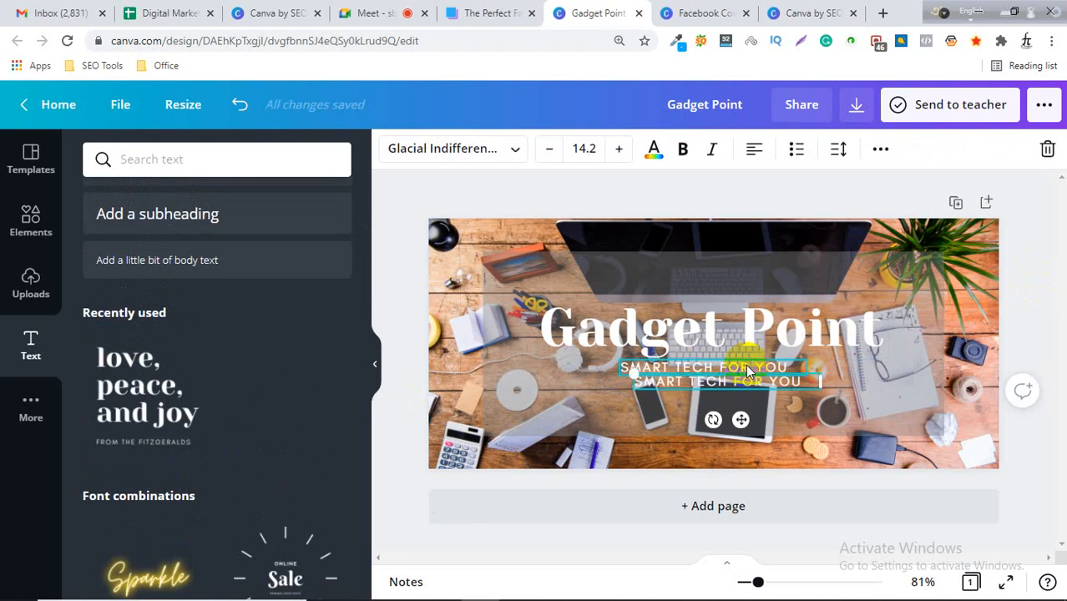
left_click_drag(645, 404, 528, 413)
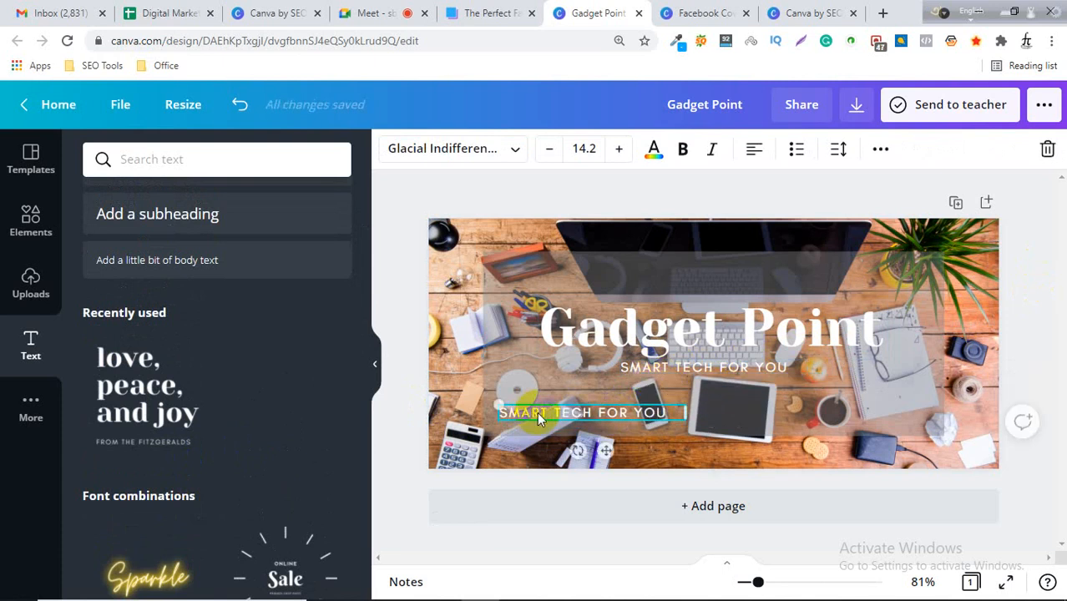
Replace the copied text with "PHONE:" followed by the shop's phone number and narrow its box.
double_click(522, 411)
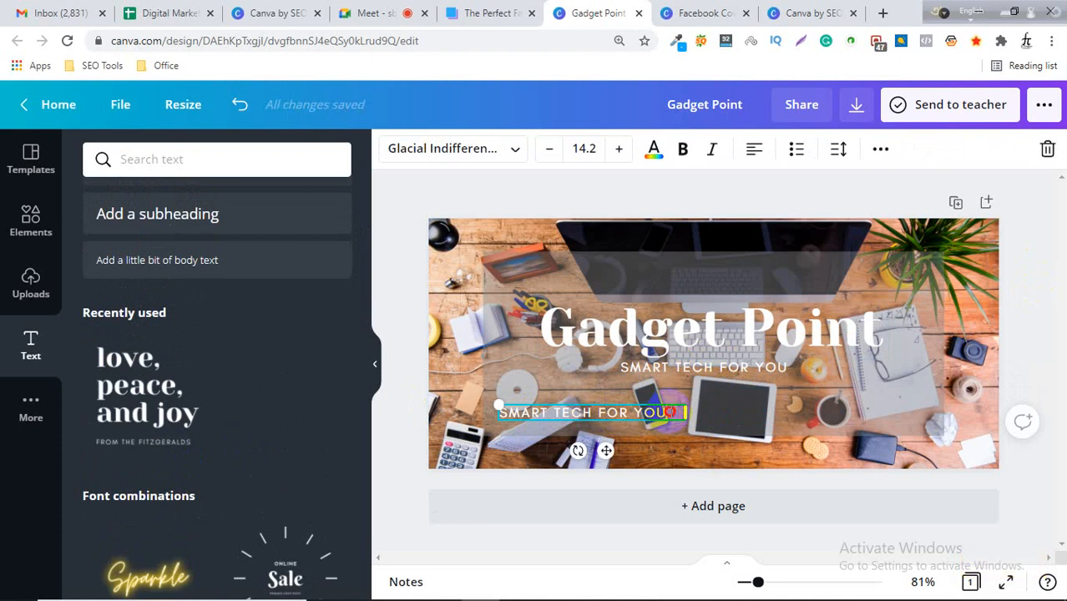
left_click_drag(683, 412, 498, 411)
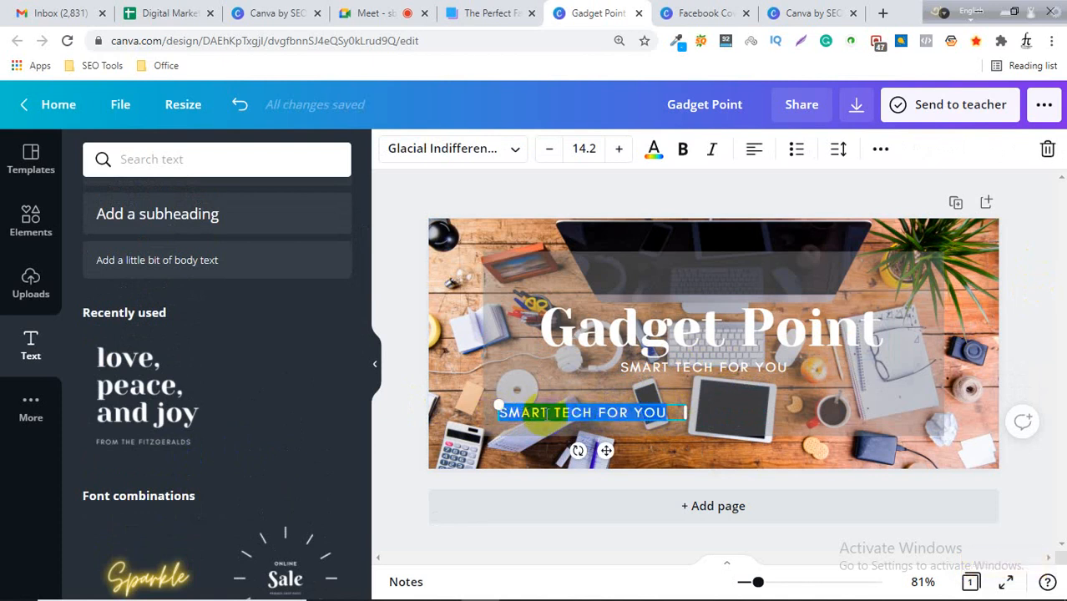
type("M")
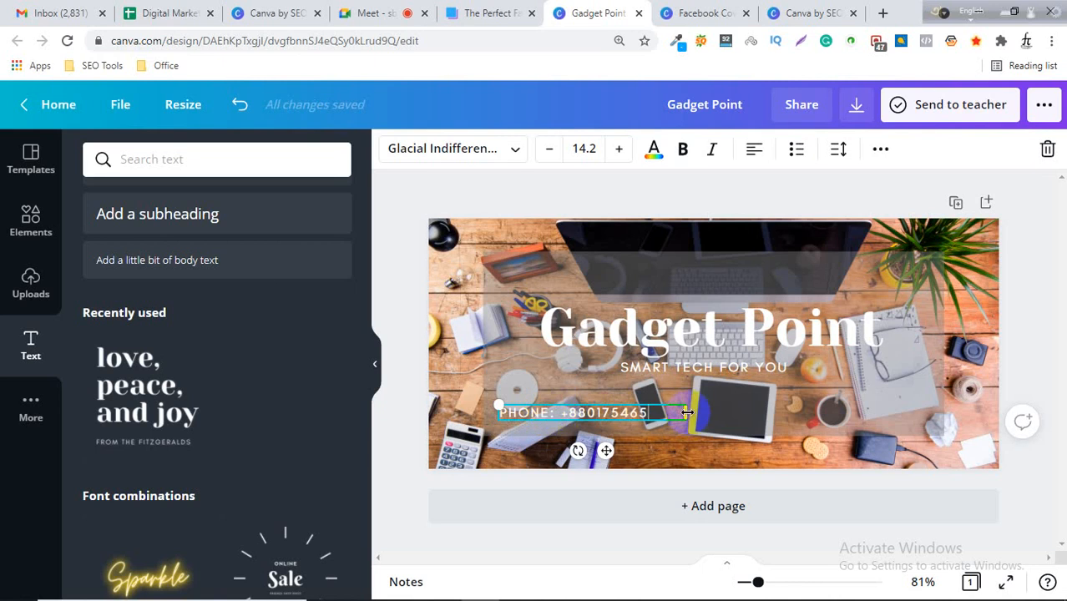
left_click_drag(686, 413, 648, 413)
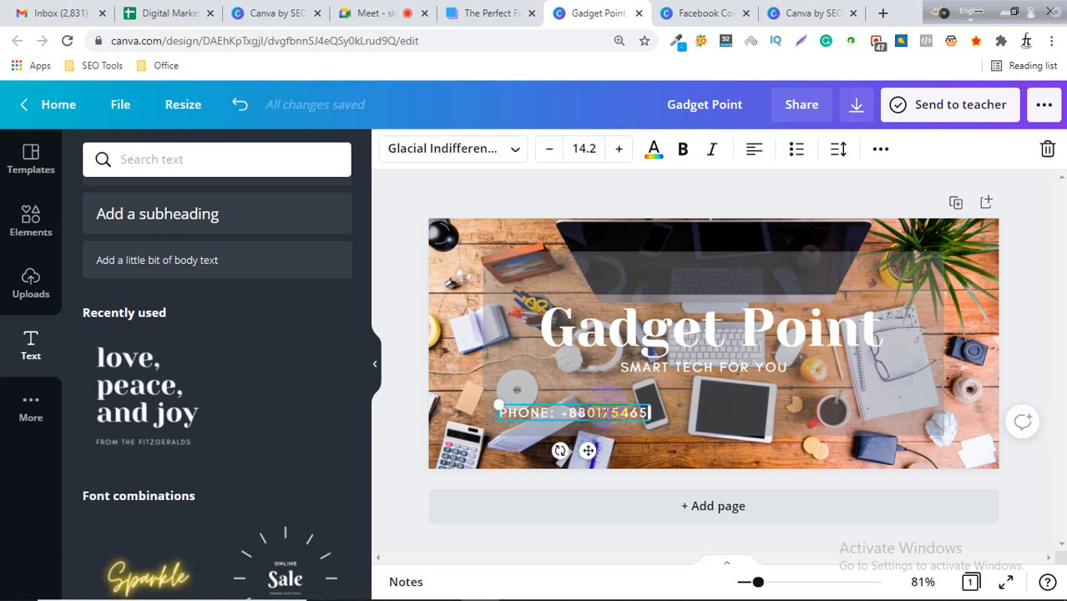
Duplicate the phone line and place the copy beside it on the right.
left_click(606, 403)
left_click(607, 412)
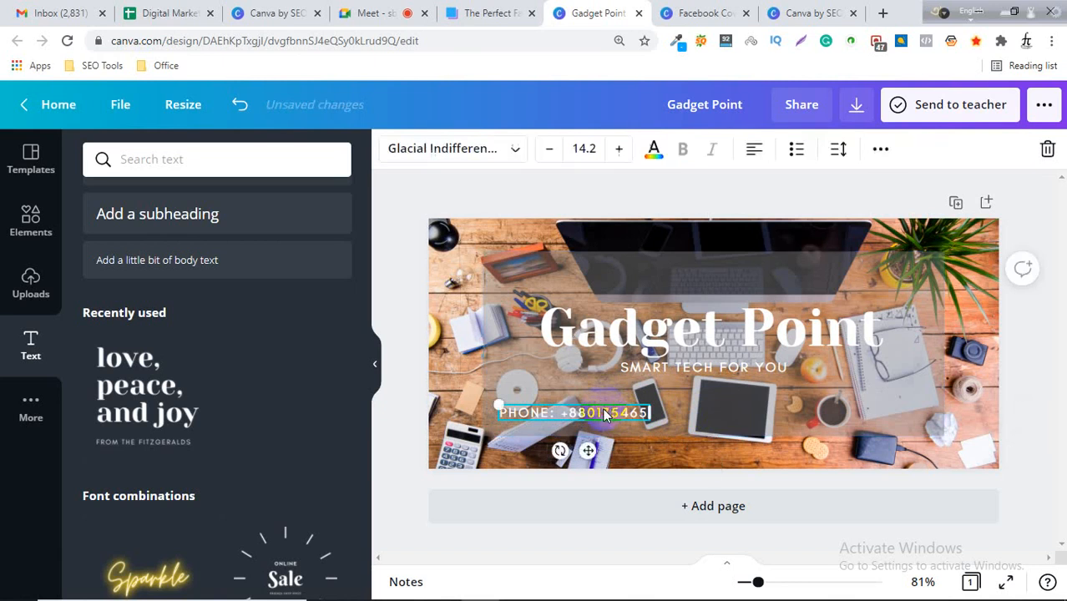
key("ctrl+d")
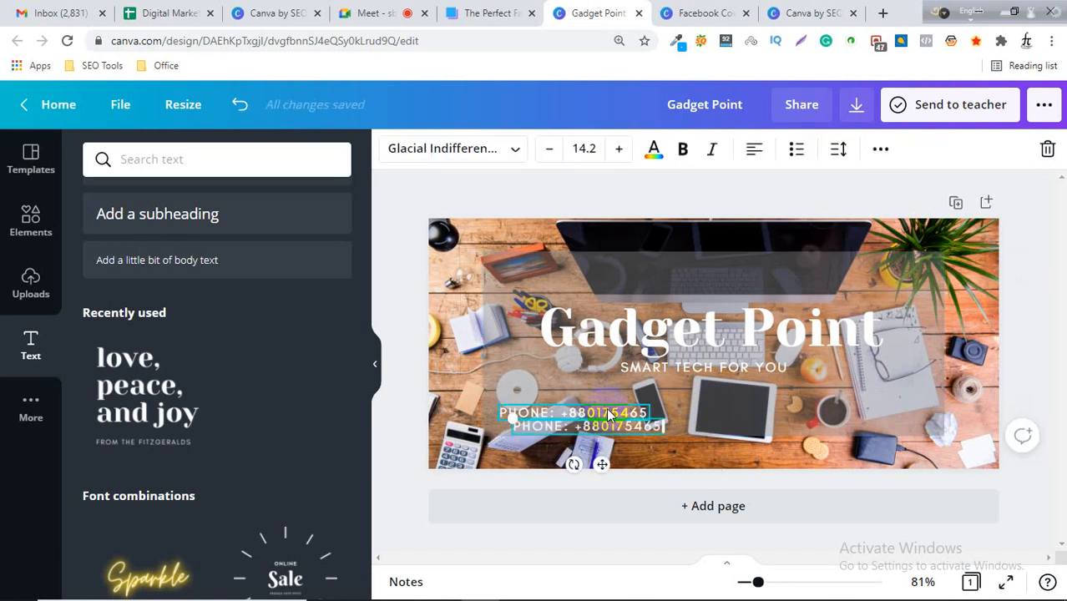
left_click_drag(632, 427, 783, 414)
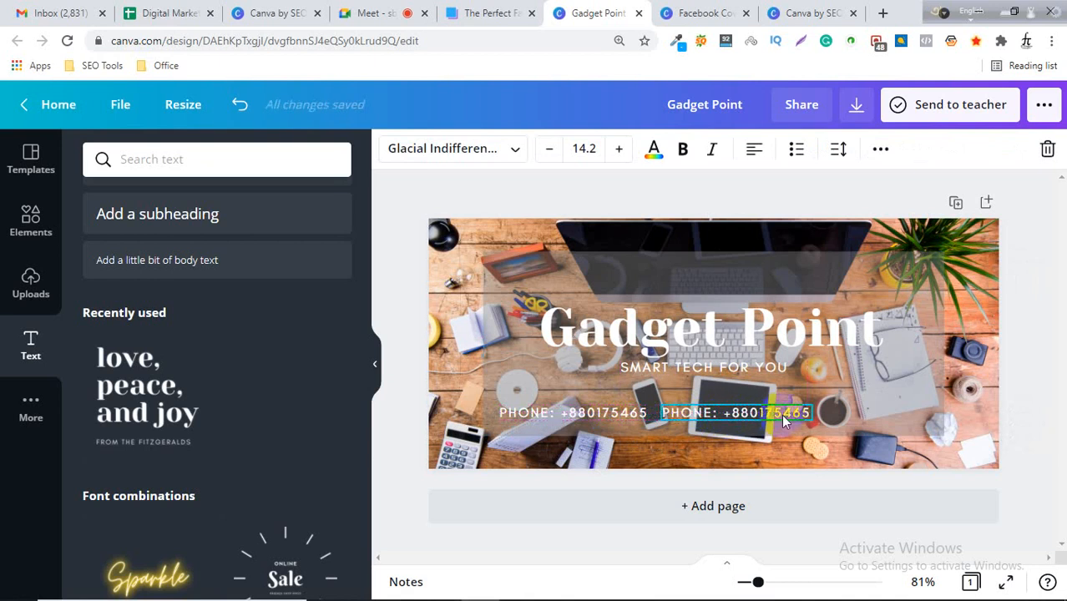
Replace the copy's text with "EMAIL:" followed by the contact e-mail address.
double_click(783, 418)
key("BackSpace")
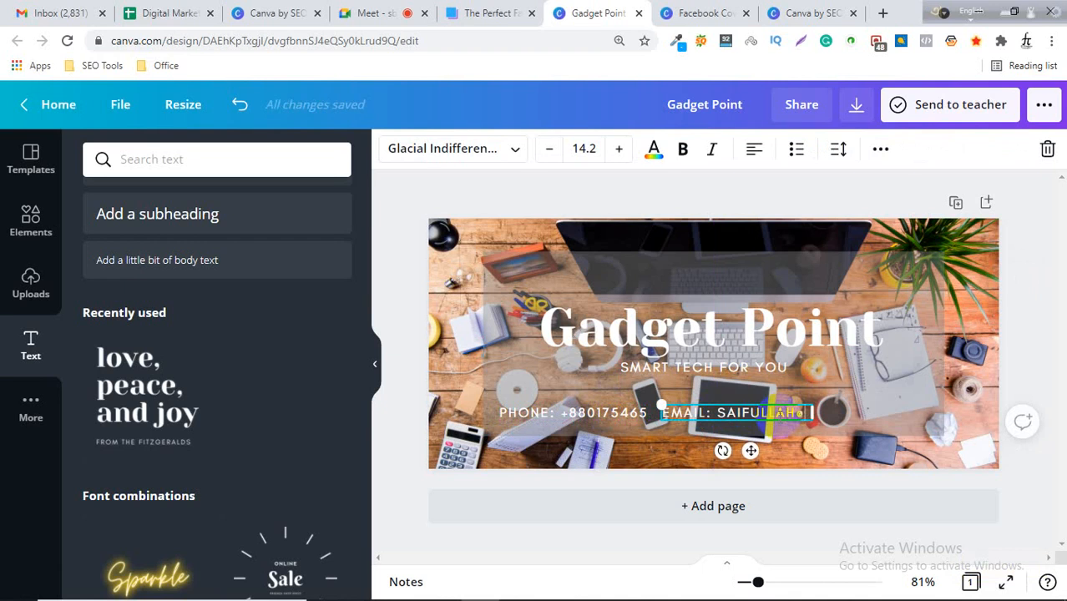
type("co")
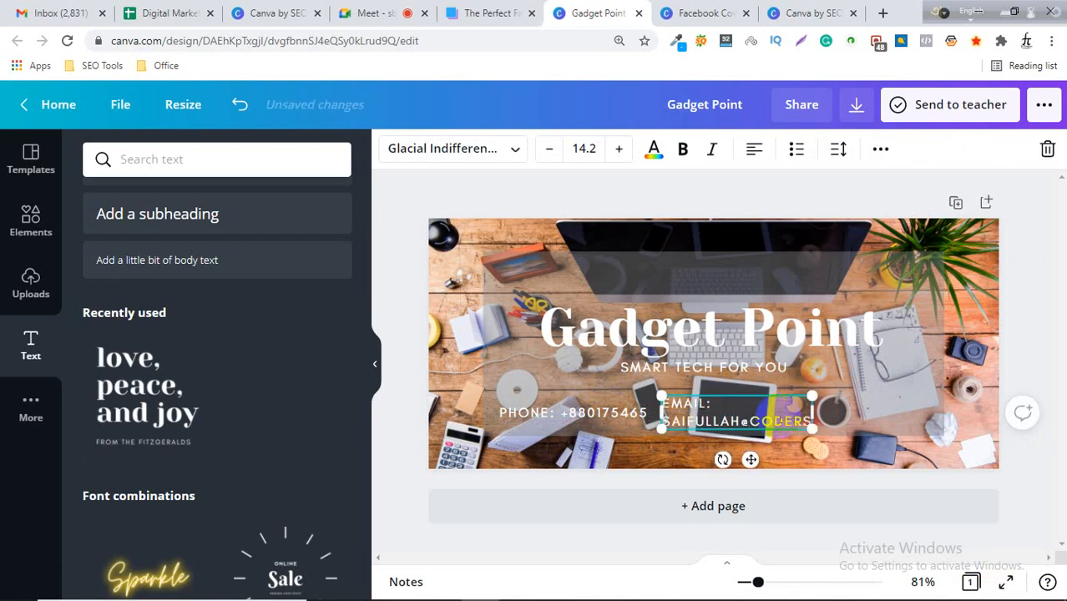
type("DERS")
key("Return")
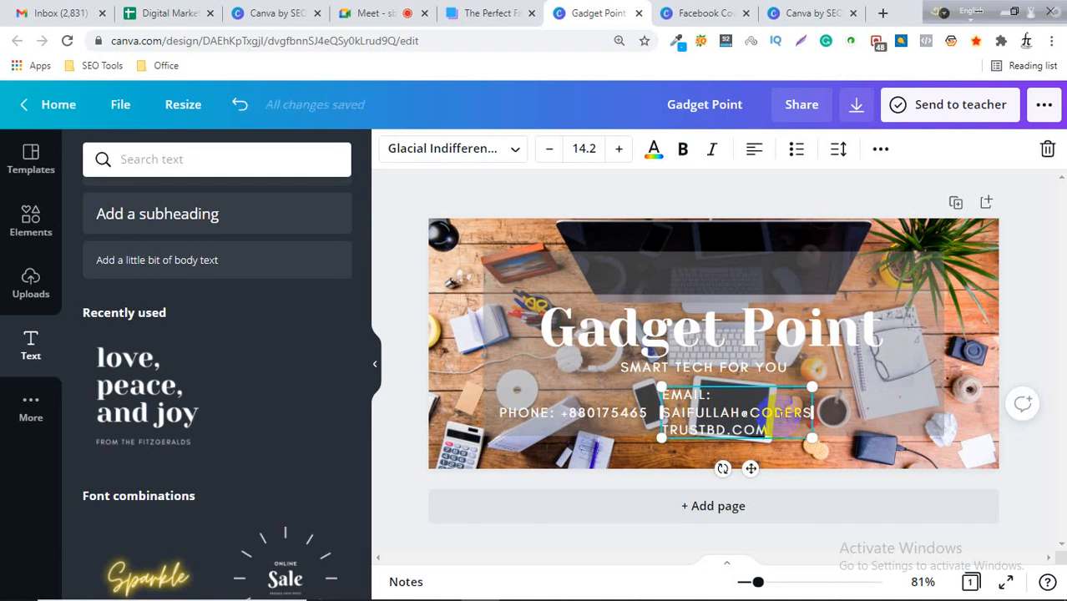
Widen the e-mail line's text box and reduce its font size to 12.2.
left_click_drag(810, 412, 944, 414)
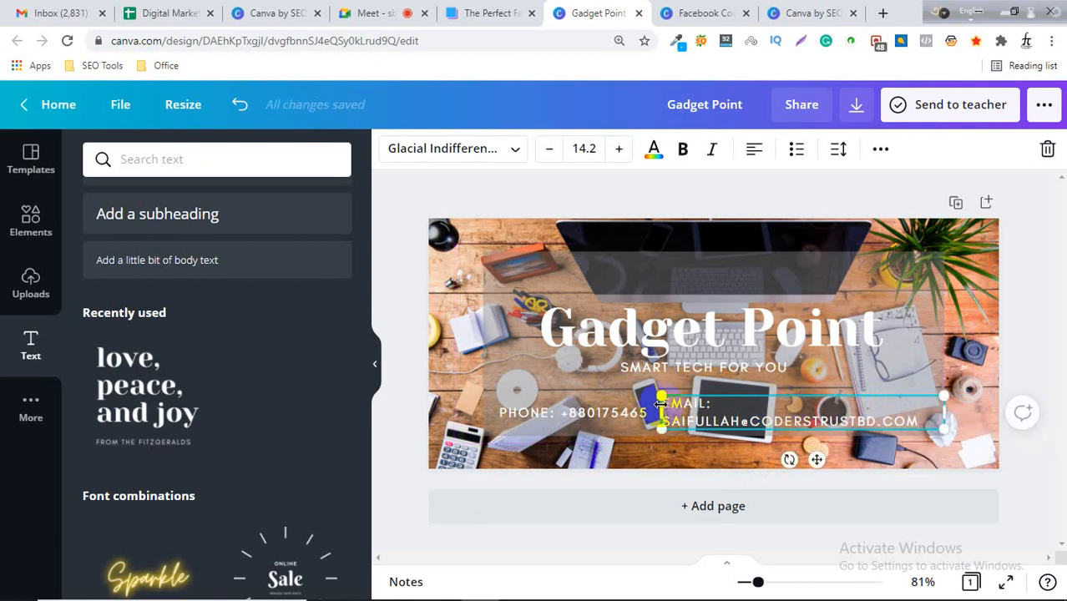
left_click(550, 155)
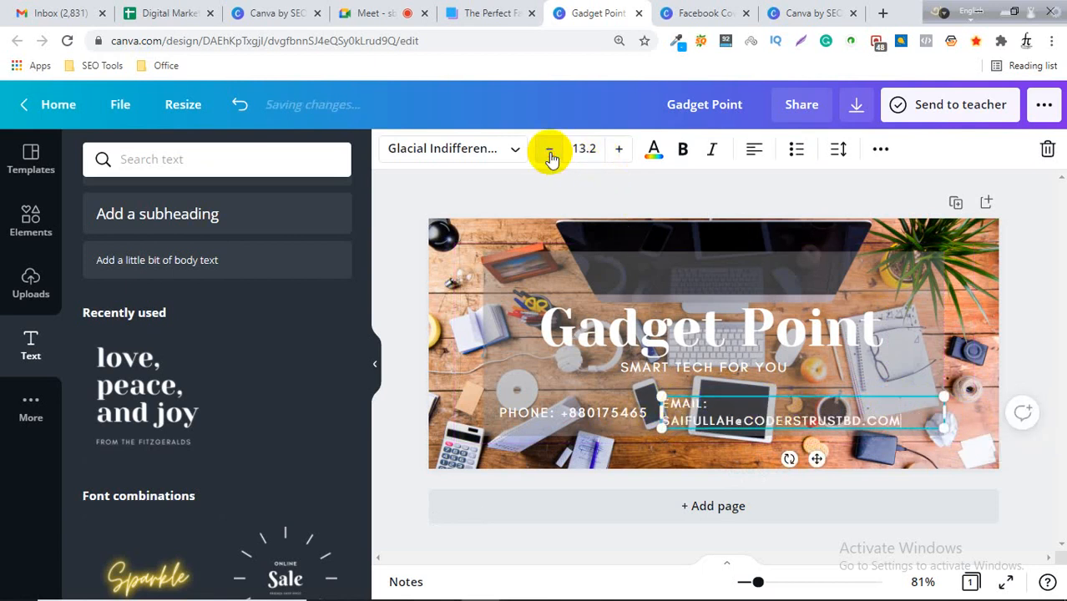
left_click(550, 155)
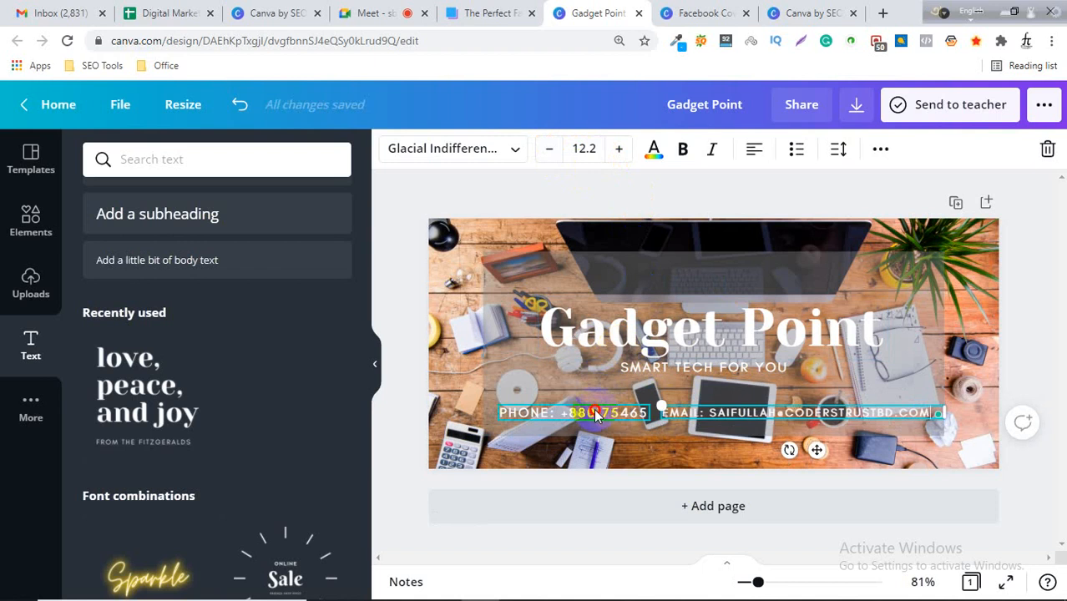
Reduce the phone line's font size to 12.2 so both contact lines match.
left_click(584, 412)
left_click(550, 151)
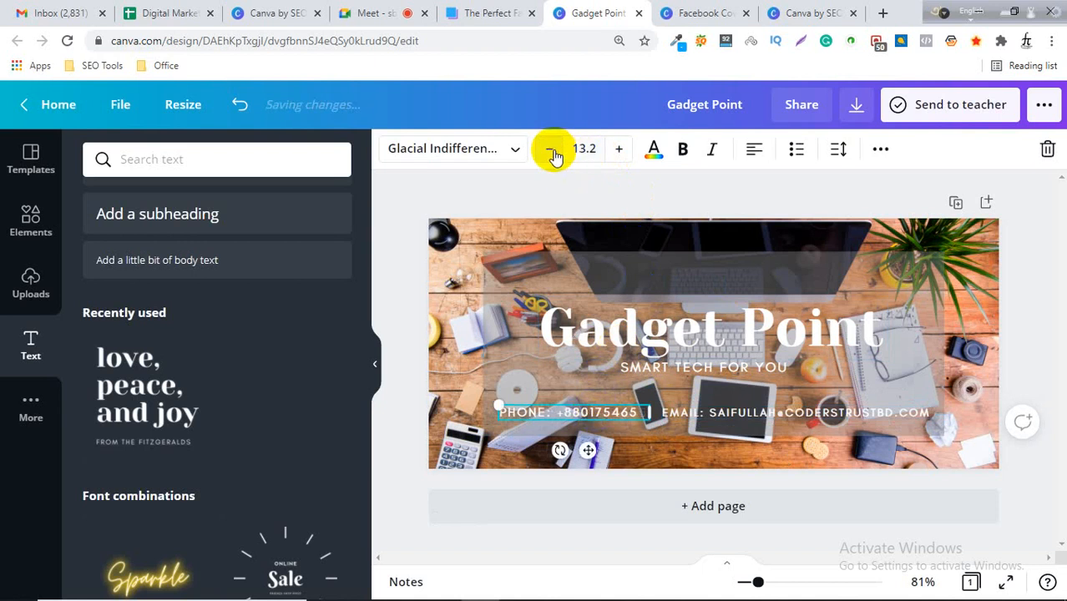
left_click(550, 152)
left_click(1030, 292)
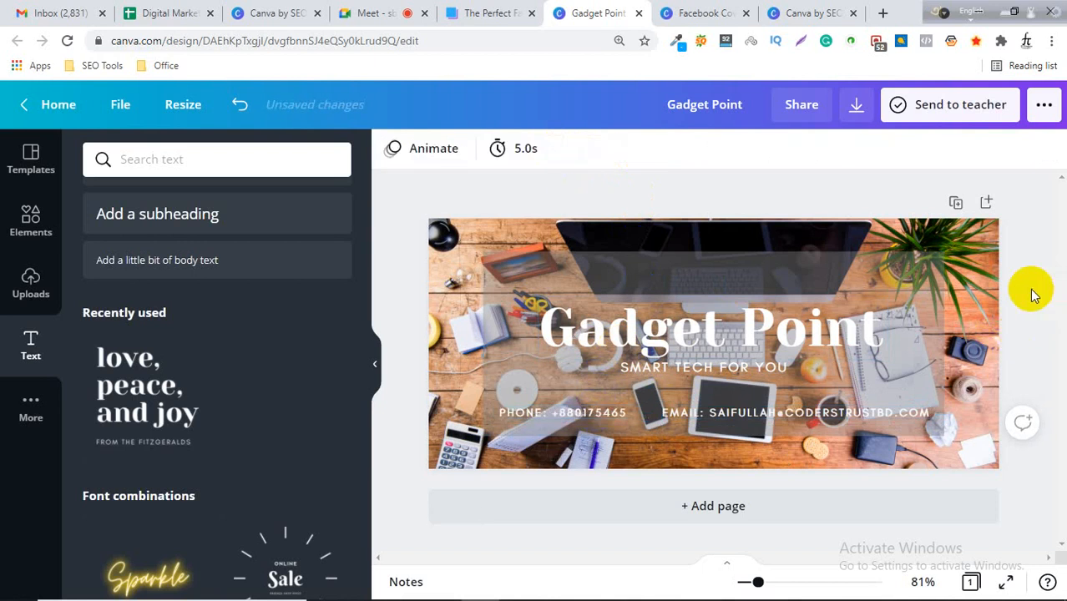
Remove the dark translucent overlay band from the top of the cover photo.
left_click(644, 276)
left_click(643, 272)
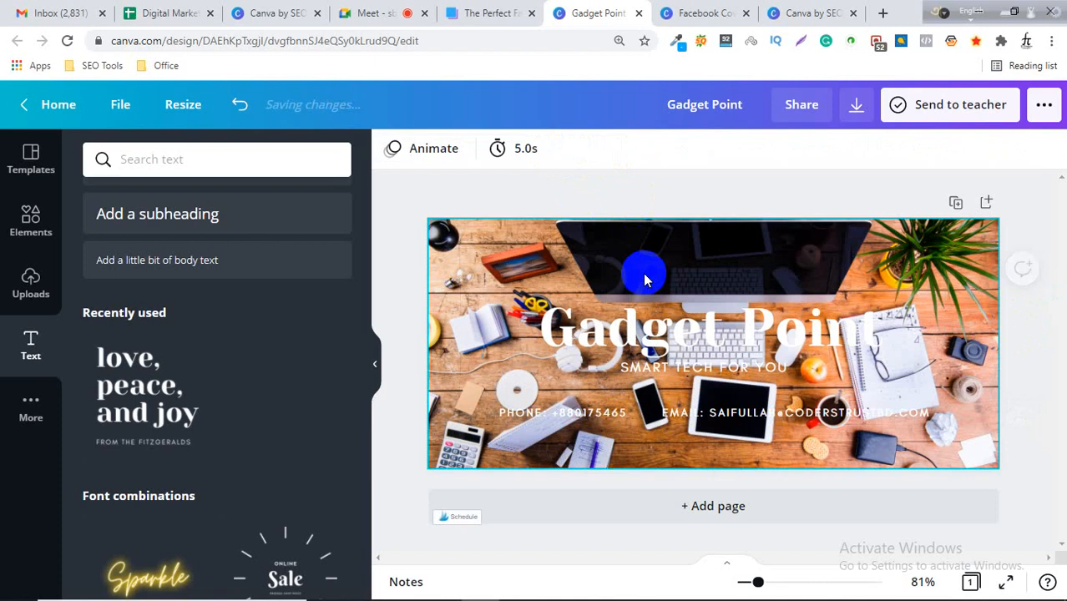
left_click(465, 287)
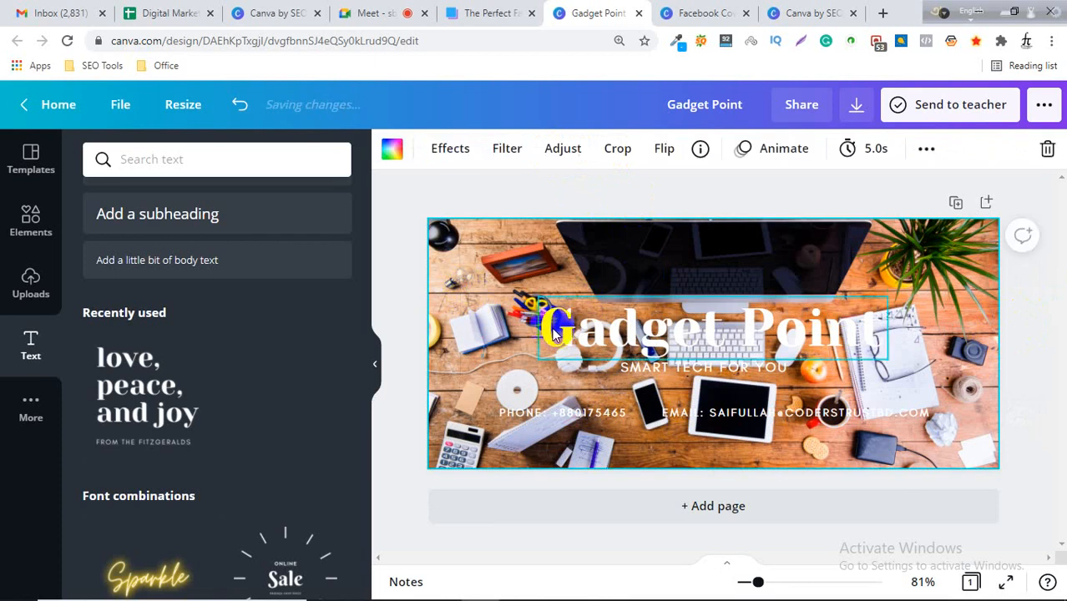
Set the "Gadget Point" title's text color to the dark photo color.
left_click(552, 328)
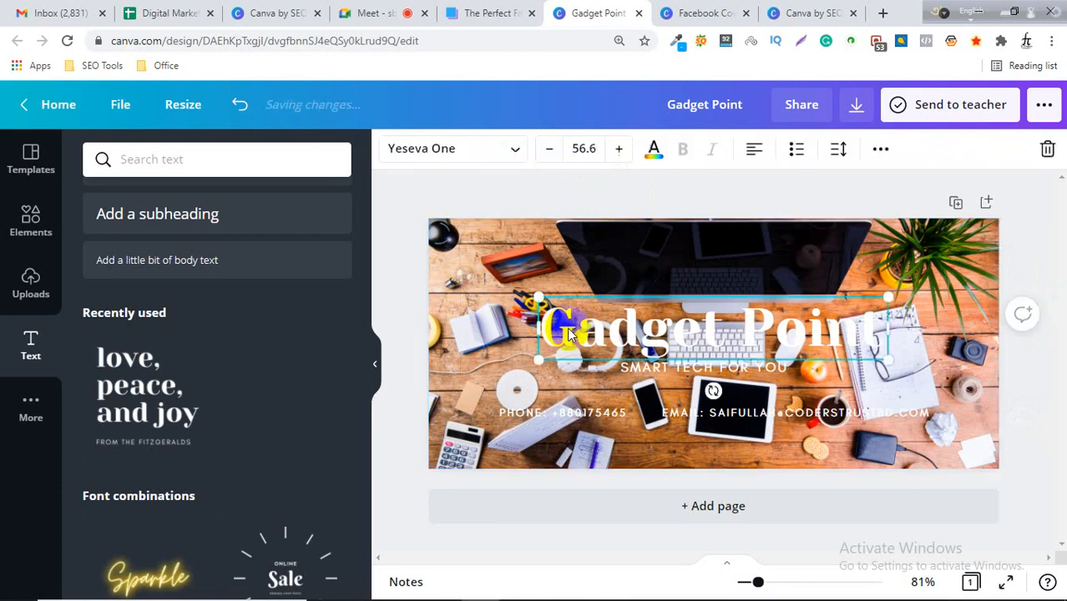
left_click(653, 149)
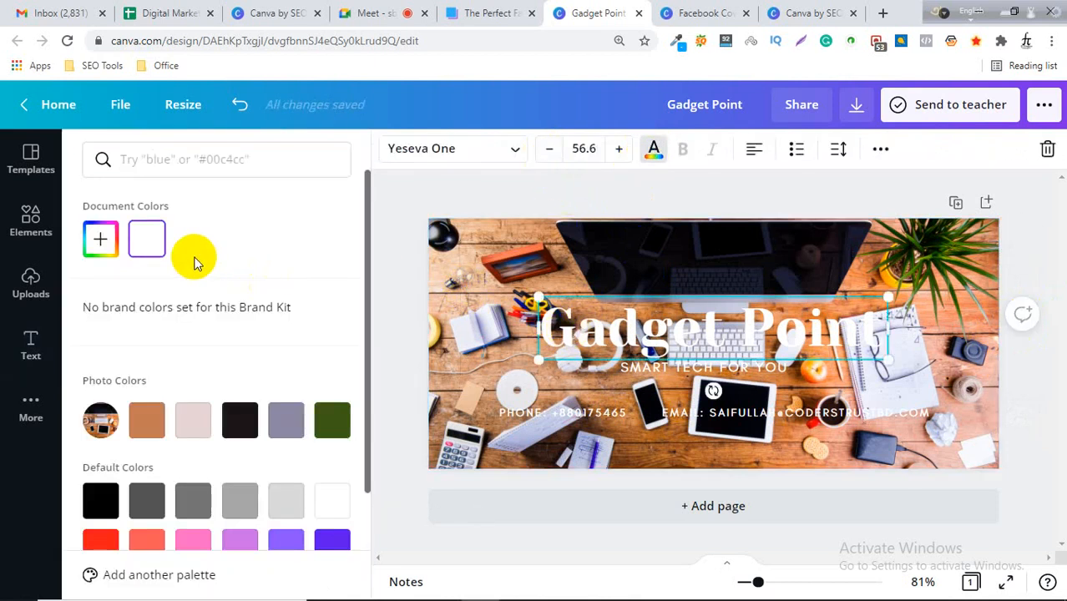
left_click(237, 417)
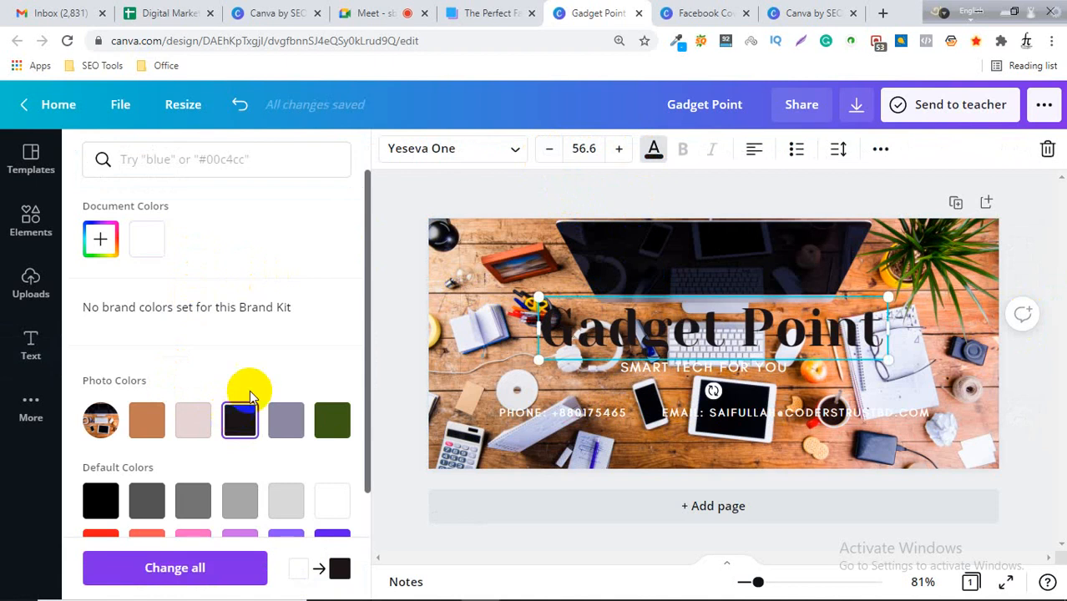
left_click(393, 288)
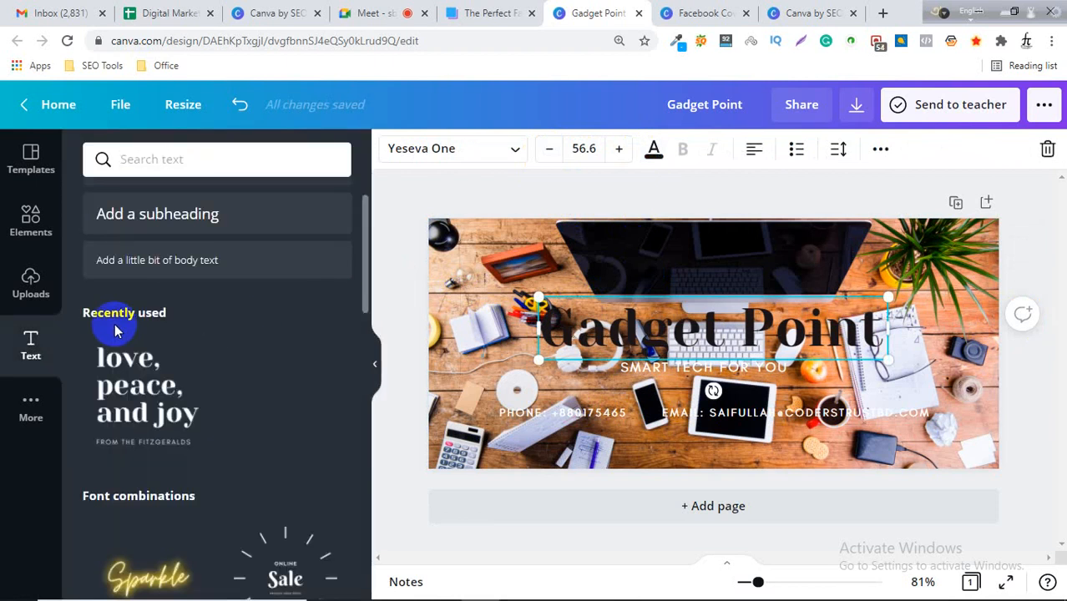
Browse the Elements photos and graphics and the Uploads panel for a suitable element.
left_click(30, 280)
left_click(31, 223)
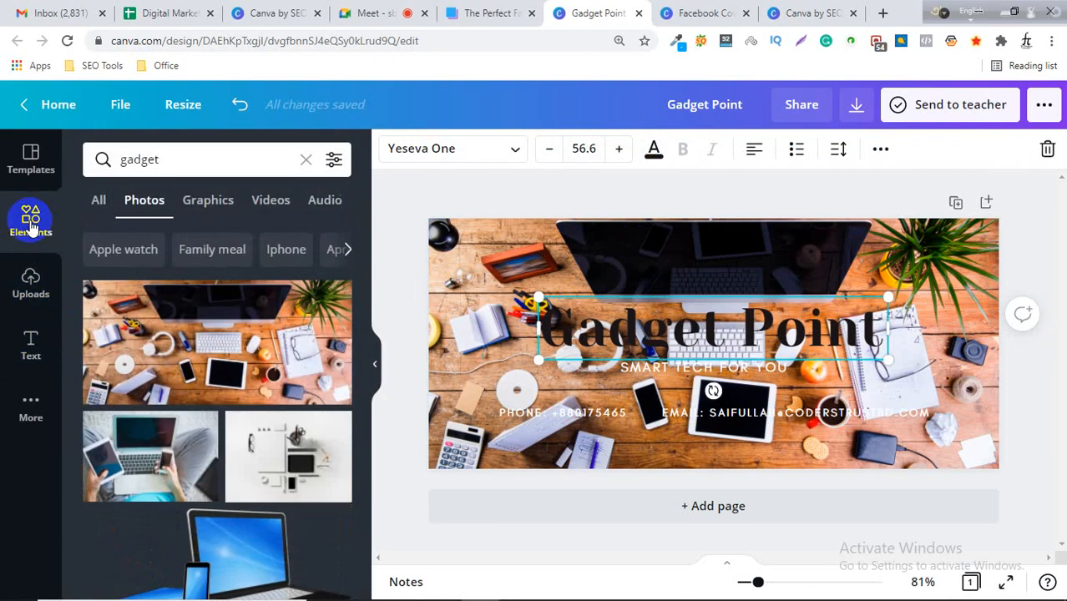
left_click(125, 250)
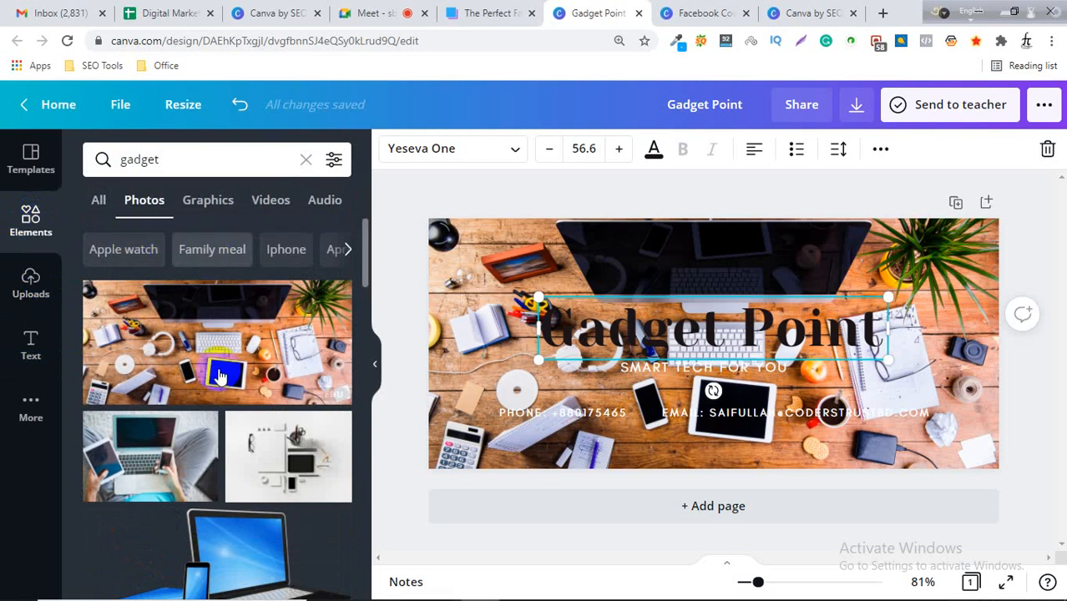
left_click(192, 249)
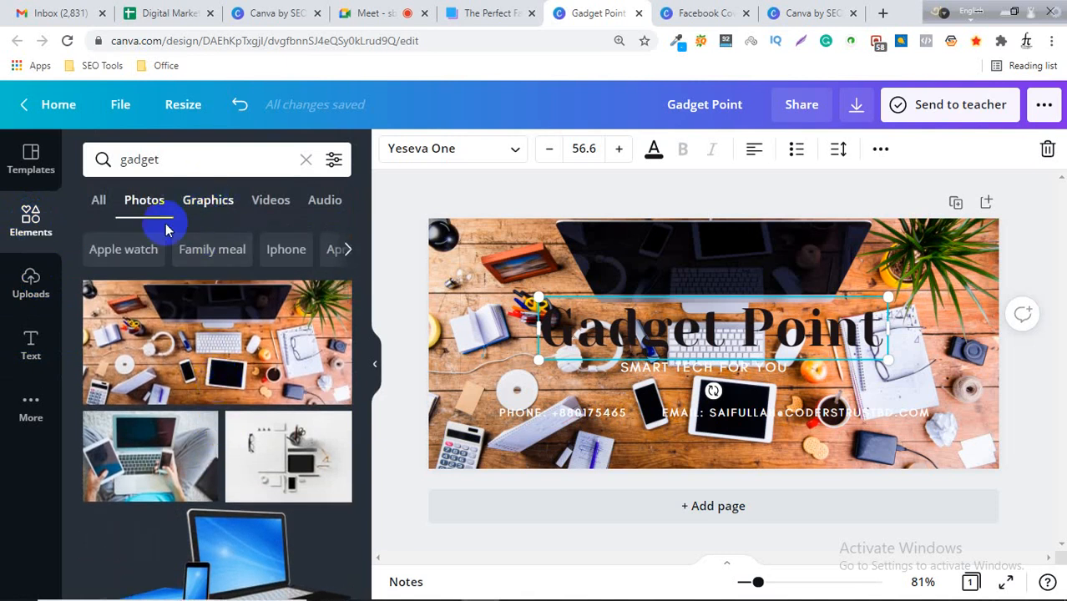
left_click(182, 252)
left_click(30, 288)
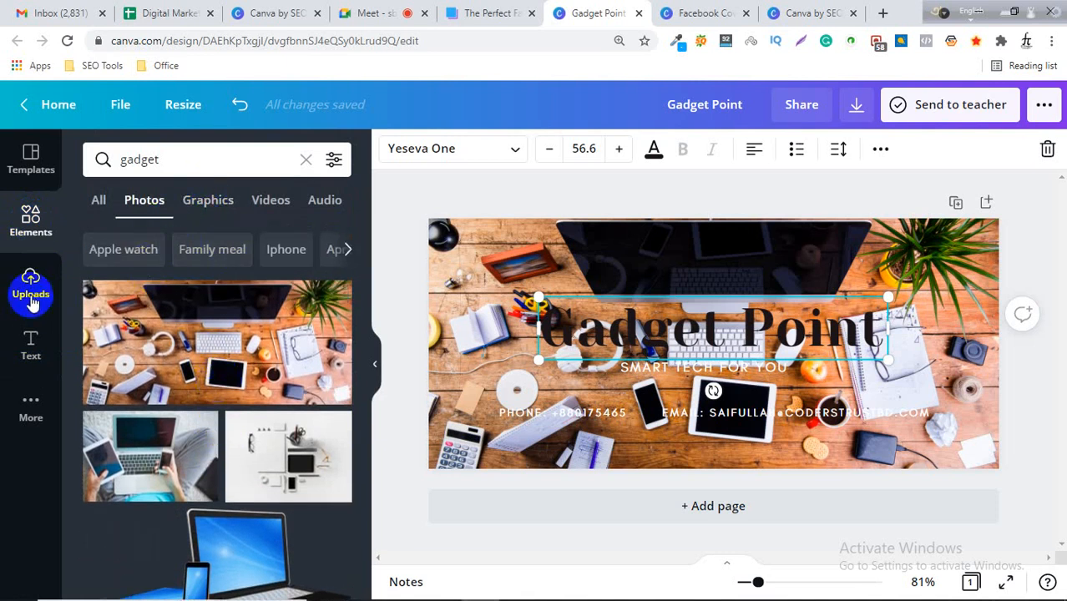
left_click(91, 248)
left_click(31, 224)
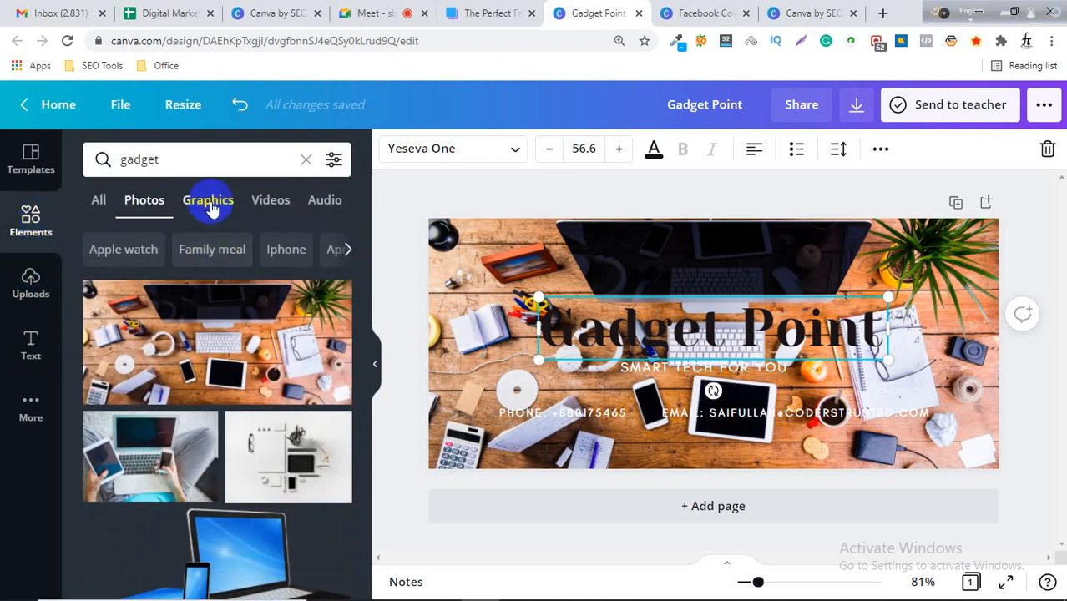
left_click(209, 202)
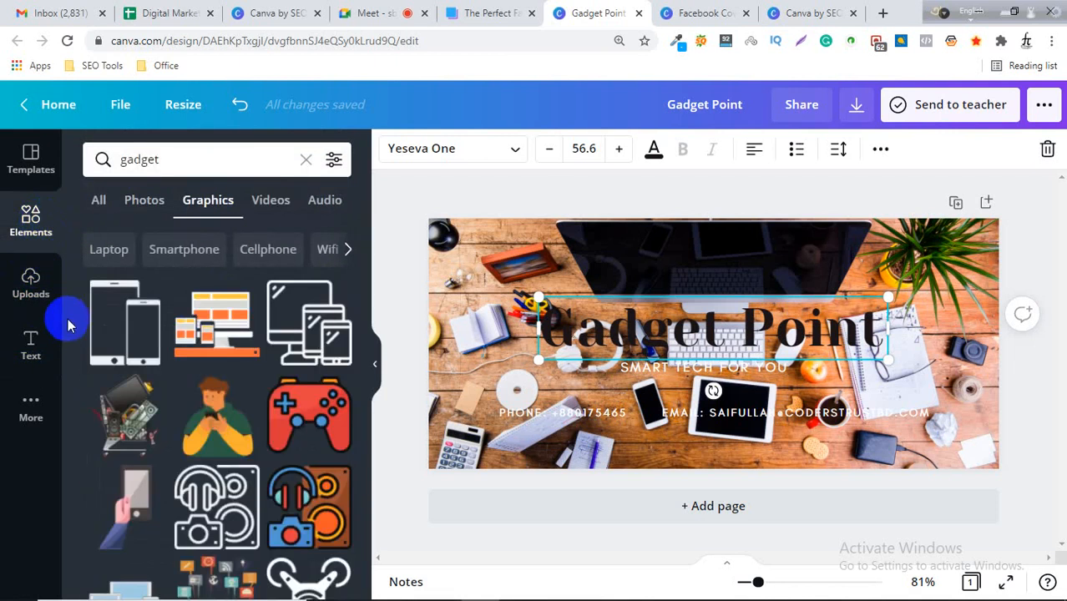
left_click(27, 290)
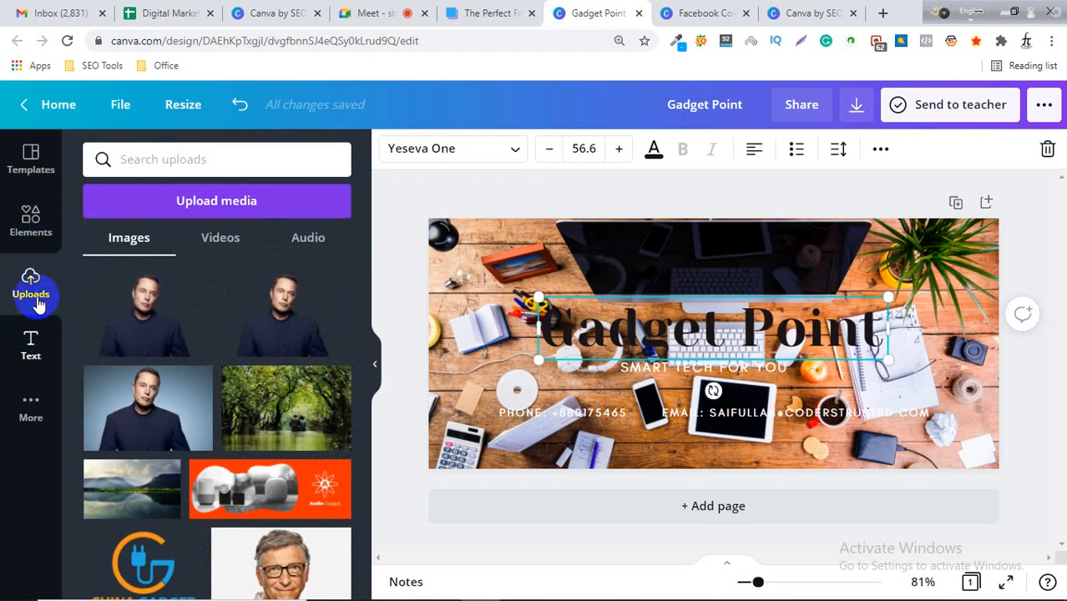
left_click(30, 224)
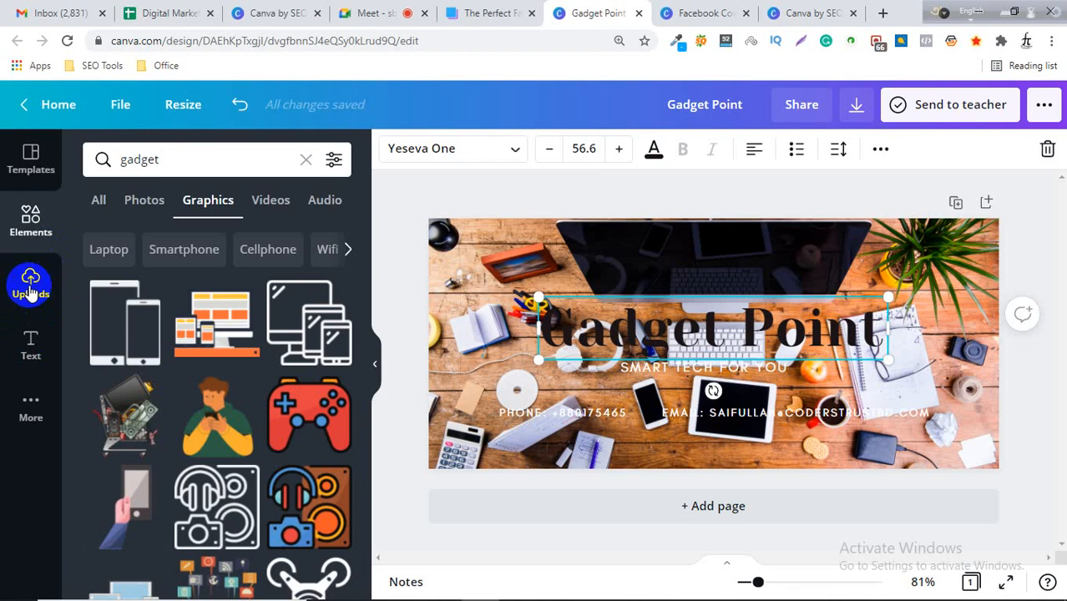
Search the elements for "shape" and add a square shape to the cover.
left_click(201, 159)
left_click_drag(200, 160, 100, 159)
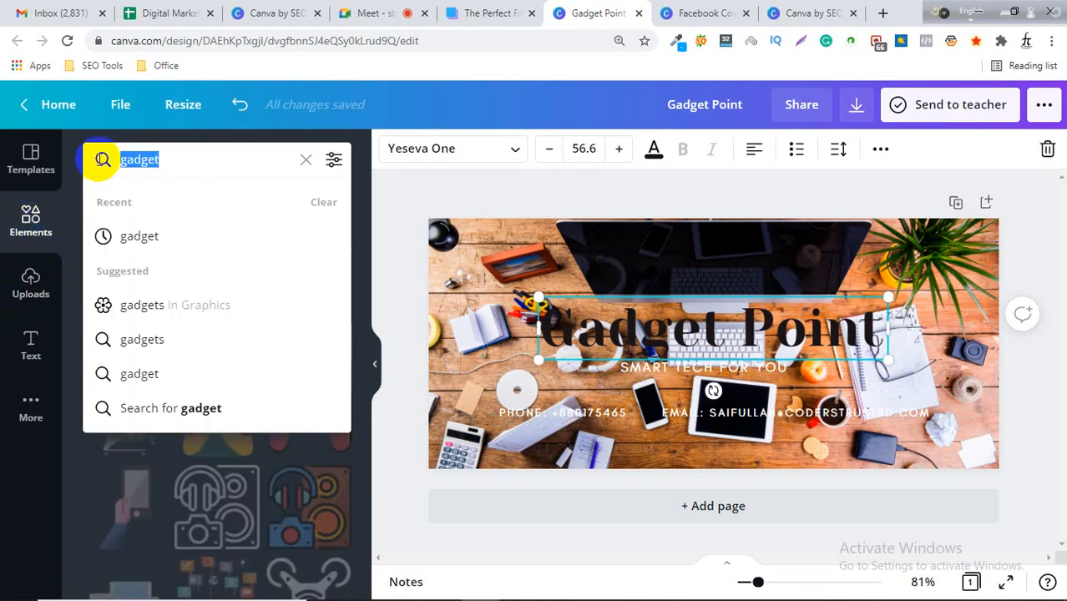
type("shape")
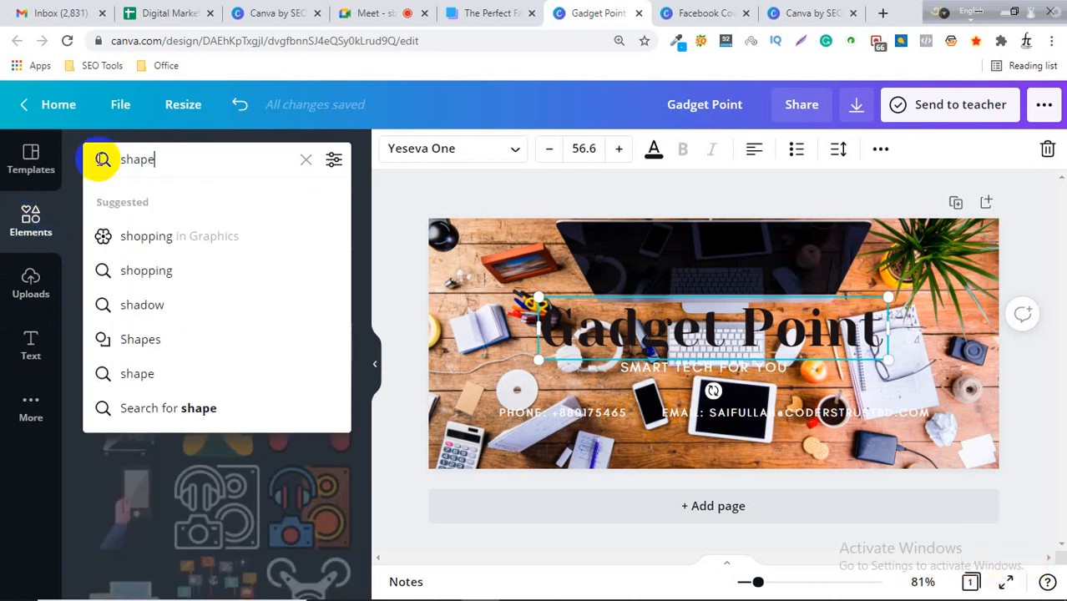
left_click(101, 159)
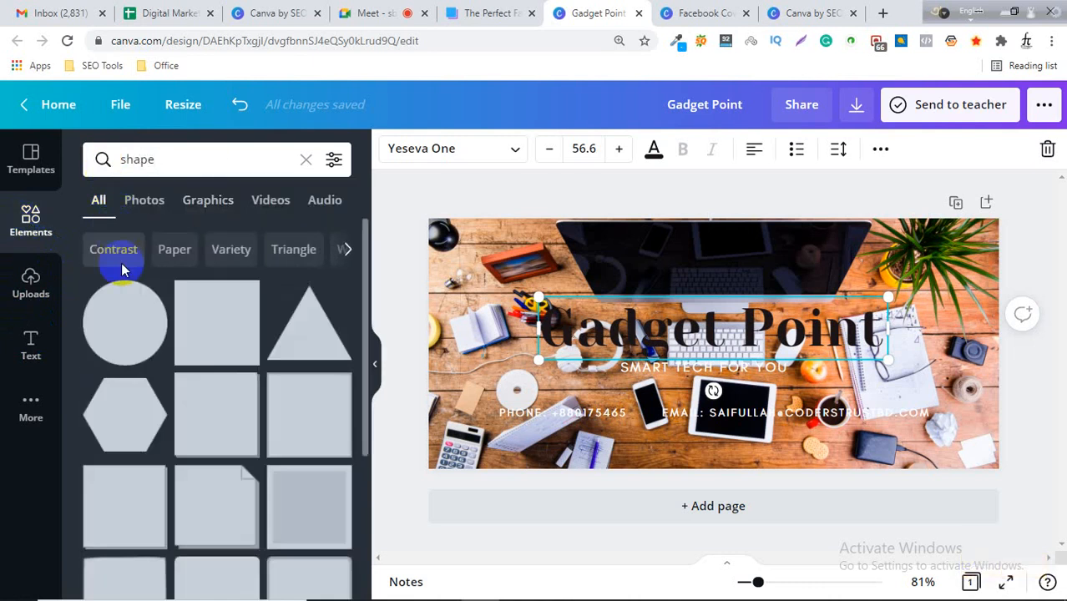
left_click(211, 307)
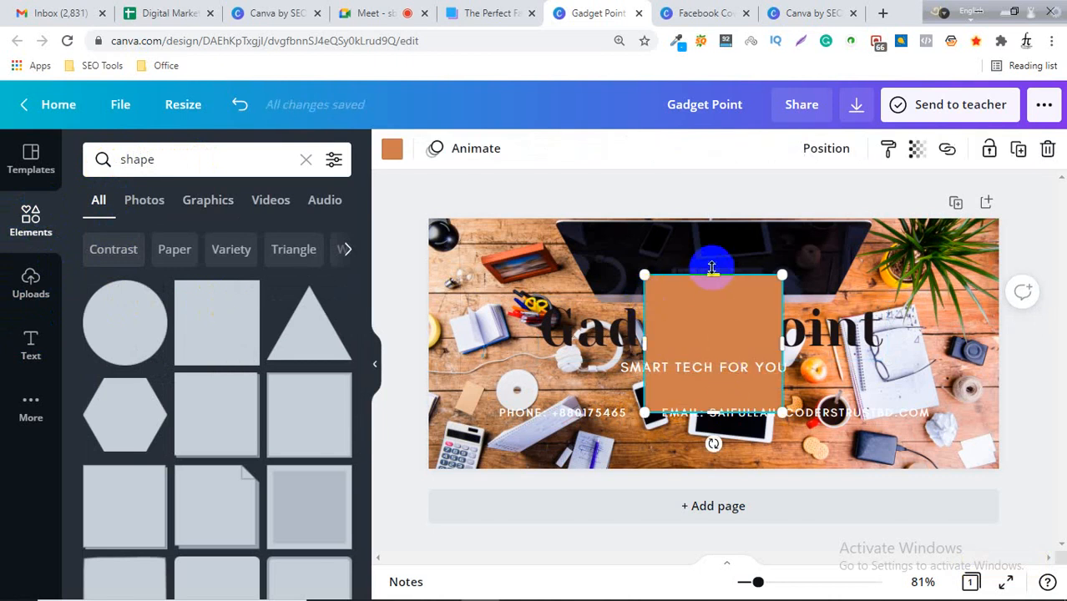
left_click_drag(711, 272, 720, 357)
Change the "Gadget Point" title's text color to a custom yellow, #F6CF00.
left_click(717, 330)
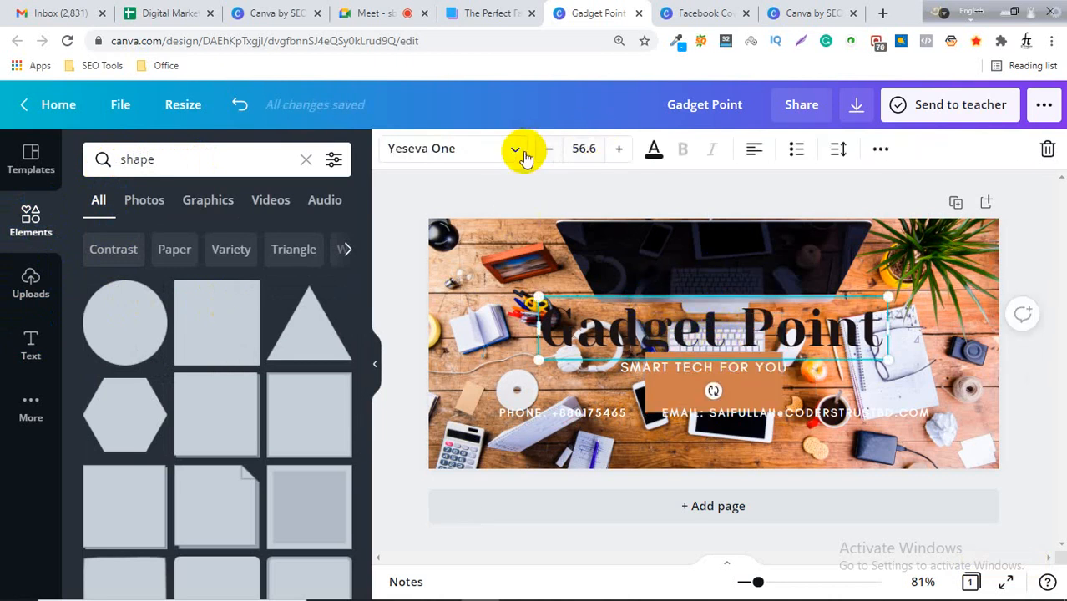
left_click(653, 150)
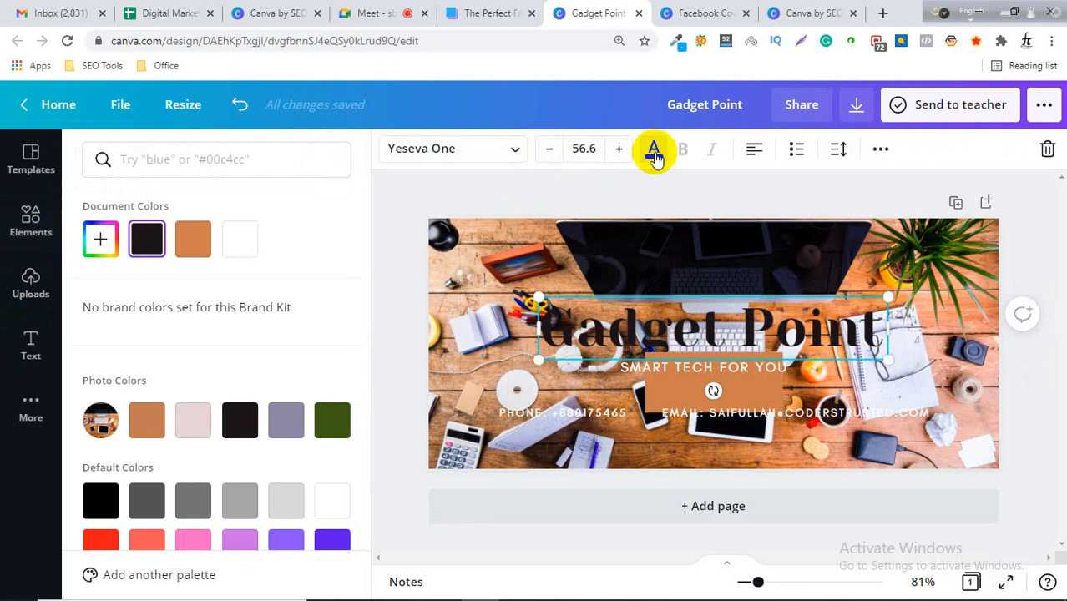
left_click(106, 239)
left_click_drag(167, 389, 122, 387)
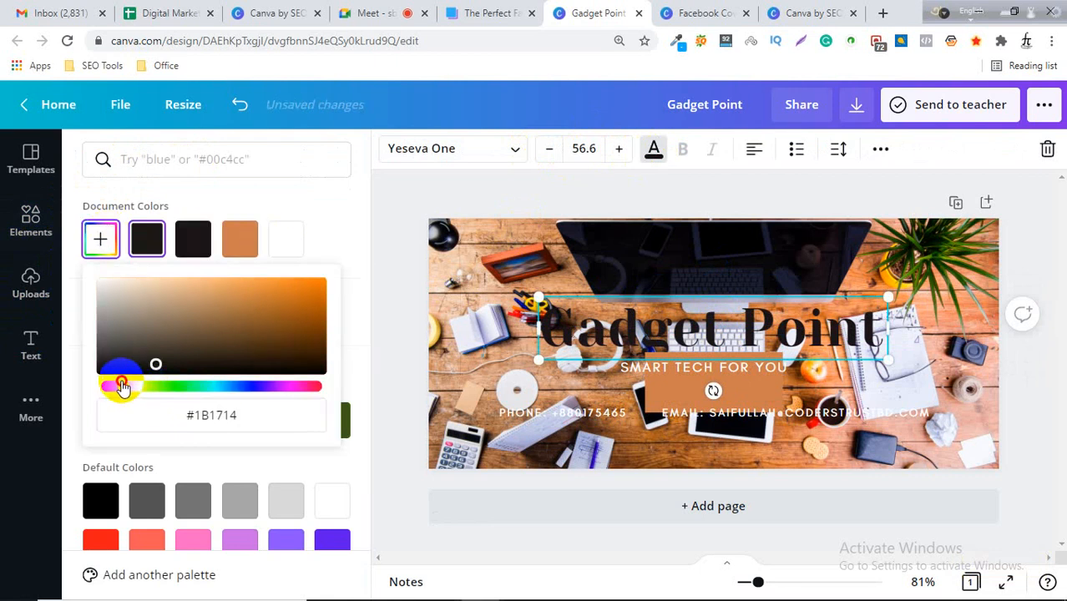
left_click_drag(153, 346, 326, 282)
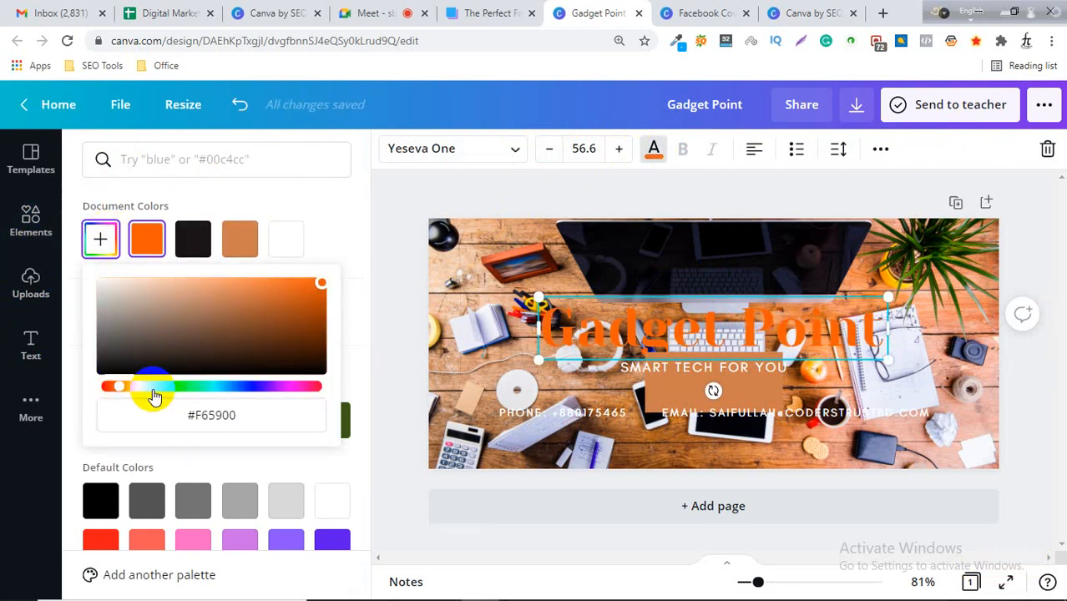
mouse_move(119, 386)
left_mouse_down()
mouse_move(151, 384)
mouse_move(137, 383)
left_mouse_up()
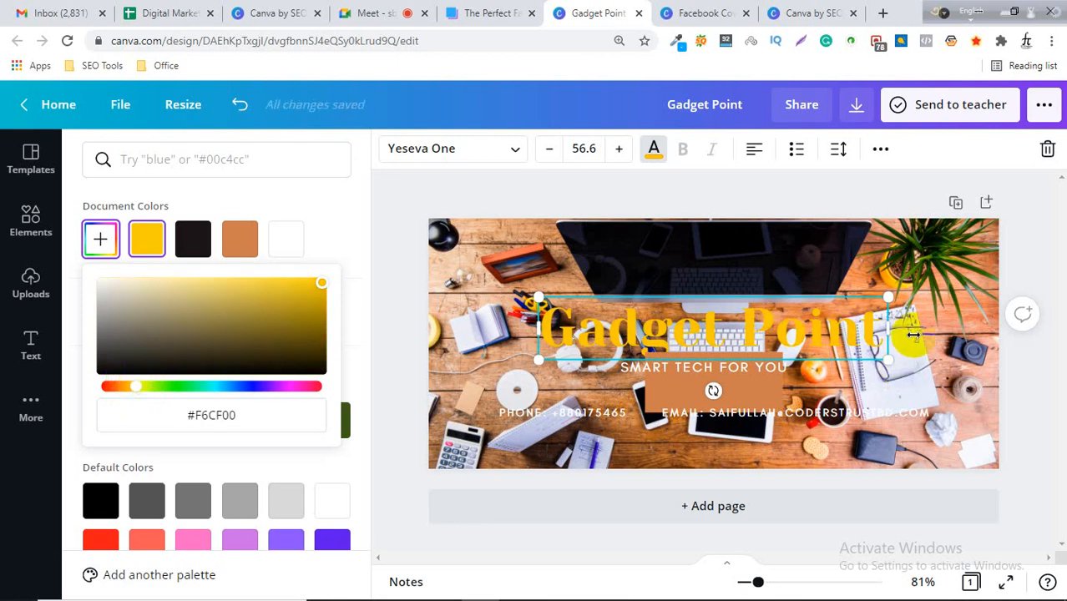
left_click(418, 295)
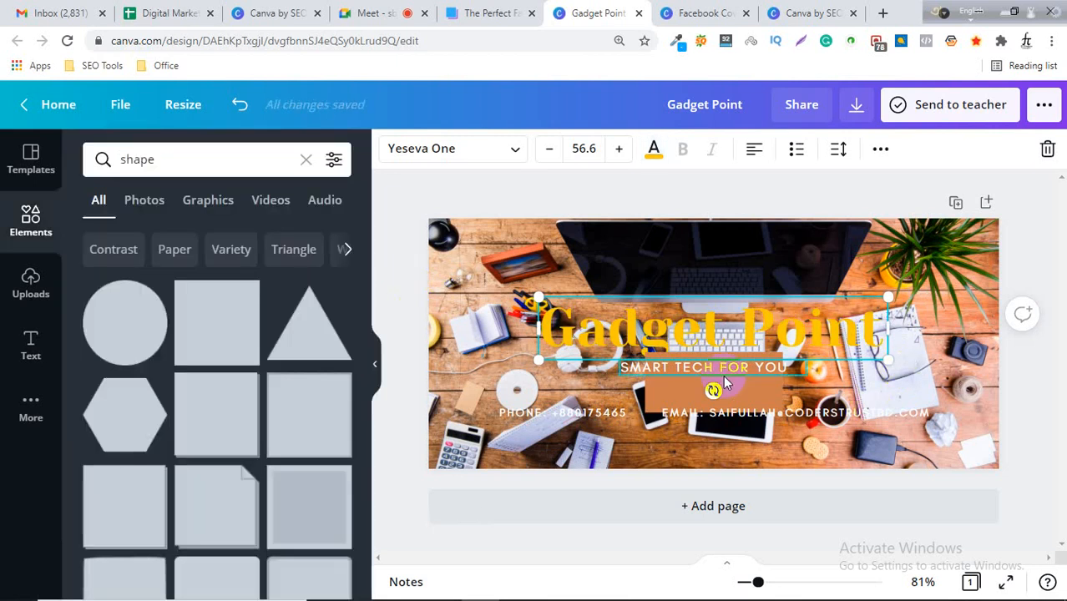
Stretch the orange rectangle into a band behind the title and bring the title in front of it.
left_click_drag(669, 388, 567, 313)
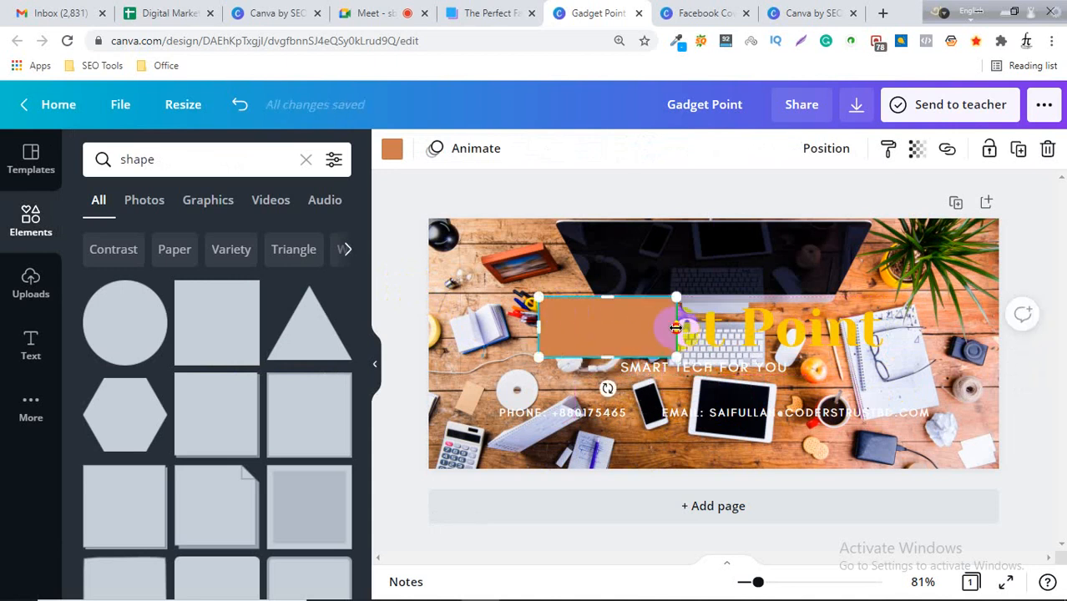
left_click_drag(675, 328, 895, 328)
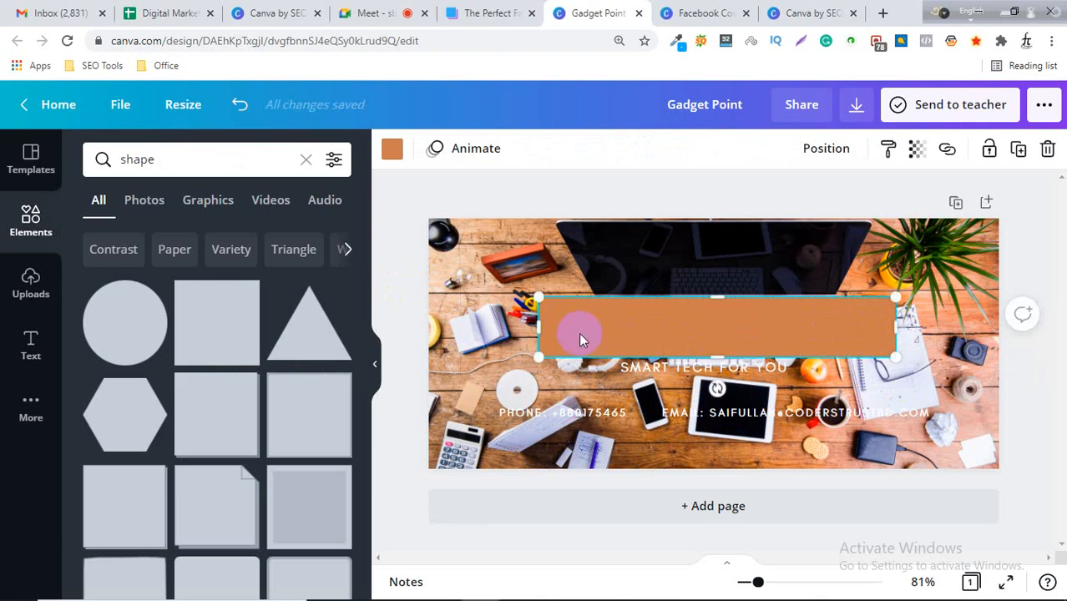
left_click_drag(534, 325, 539, 326)
left_click_drag(715, 319, 645, 319)
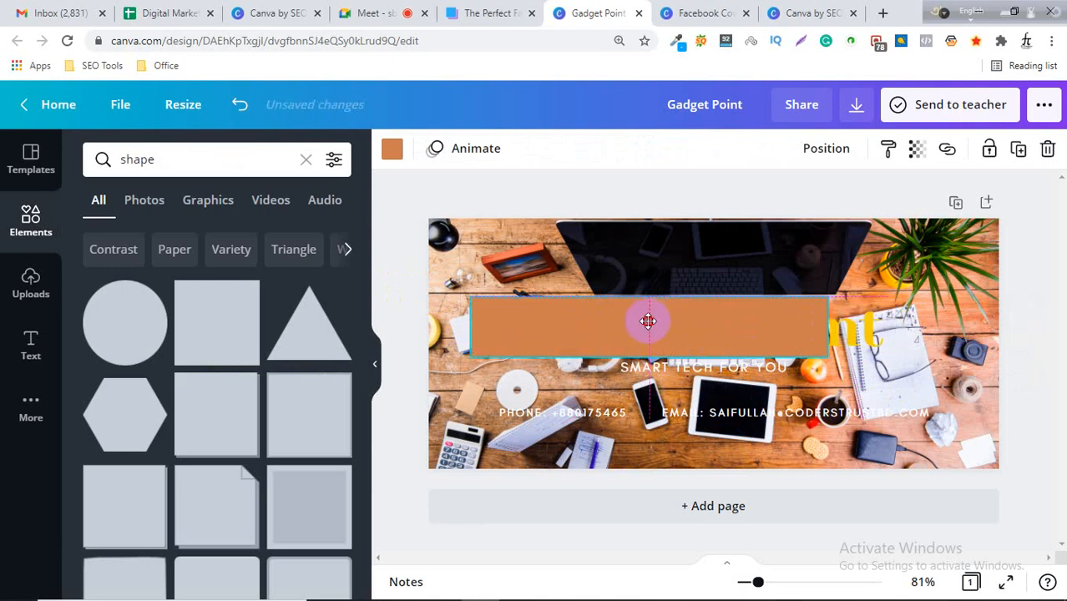
left_click(863, 342)
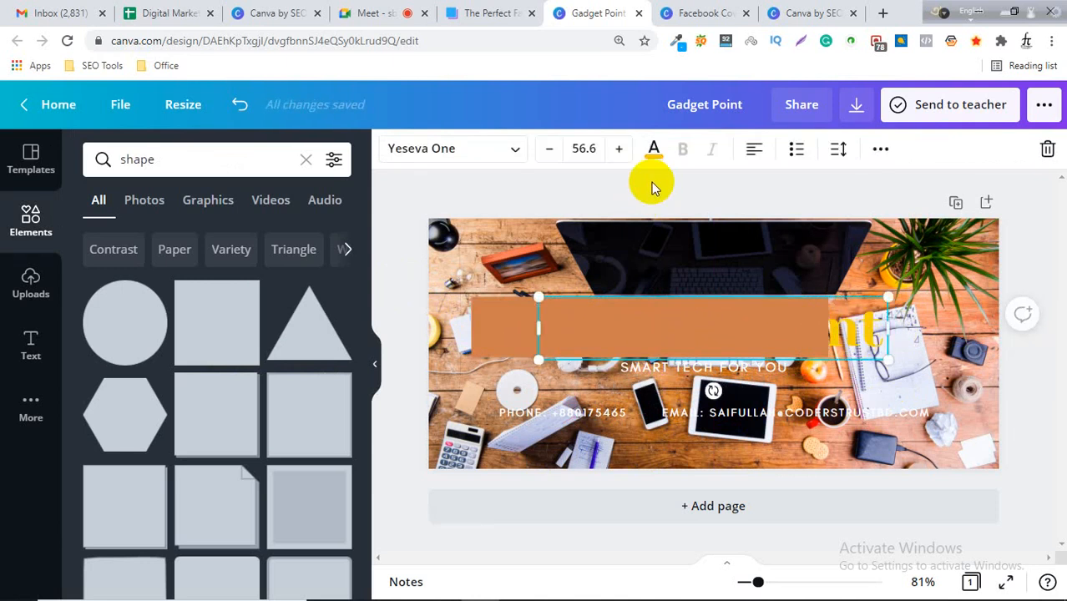
right_click(863, 332)
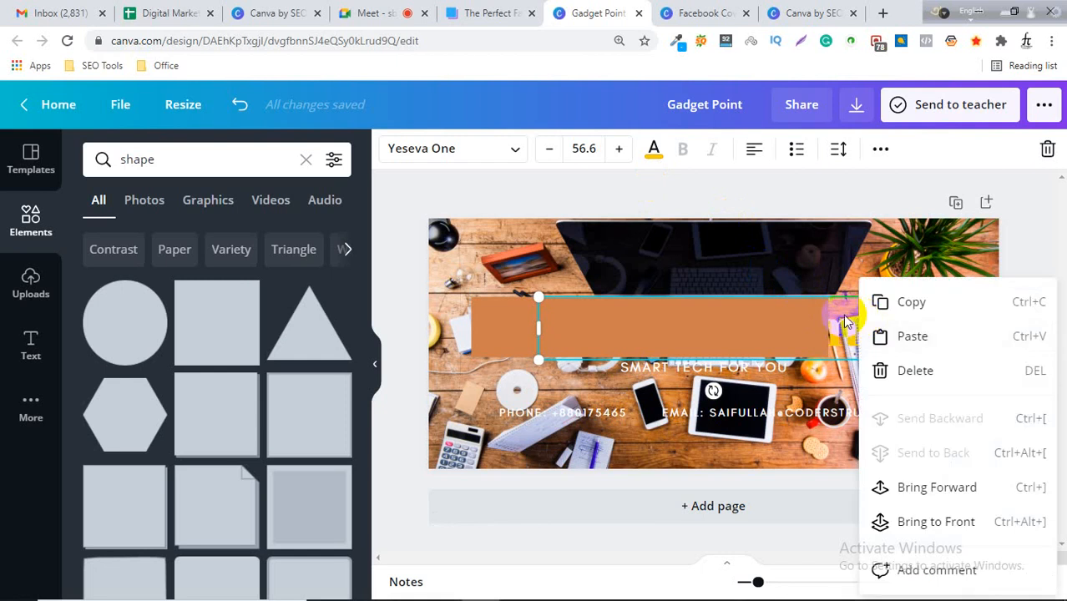
key("ctrl+]")
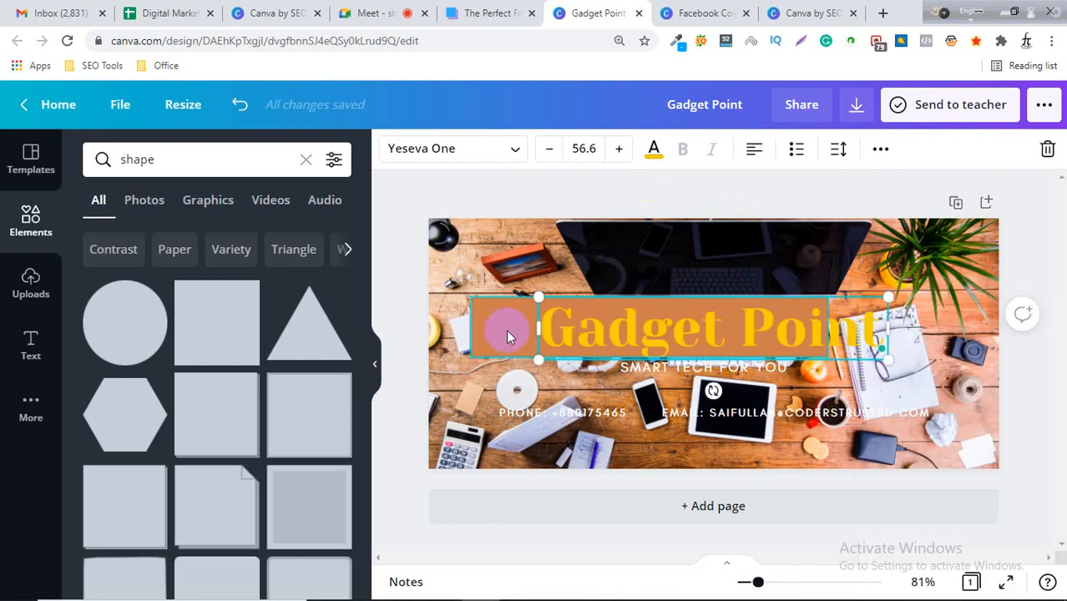
Bring the "Gadget Point" title one layer forward so it sits above the orange band again.
left_click(499, 327)
left_click(856, 331)
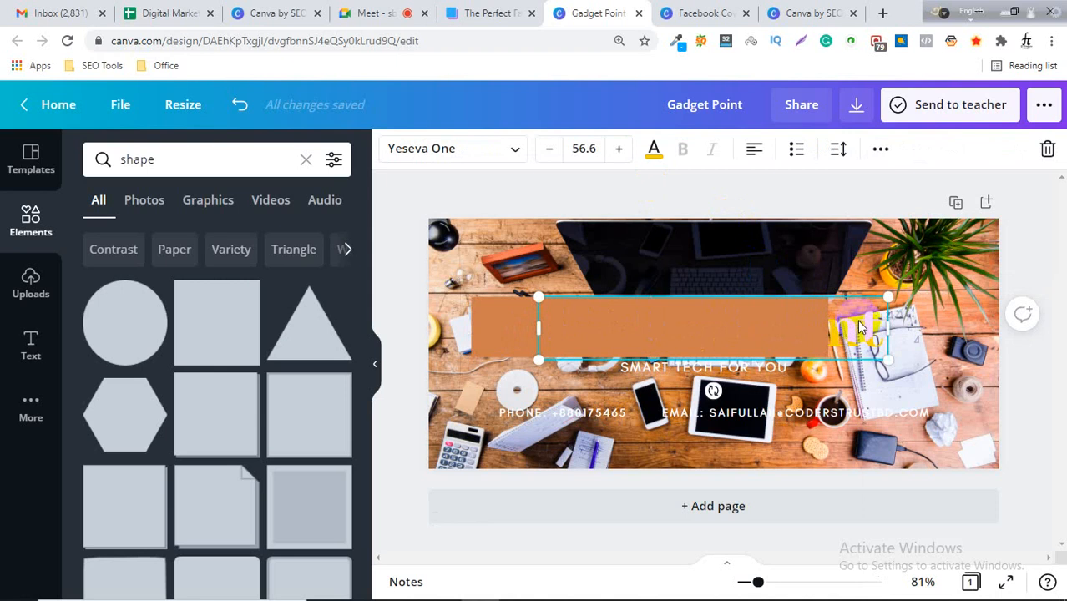
left_click(880, 149)
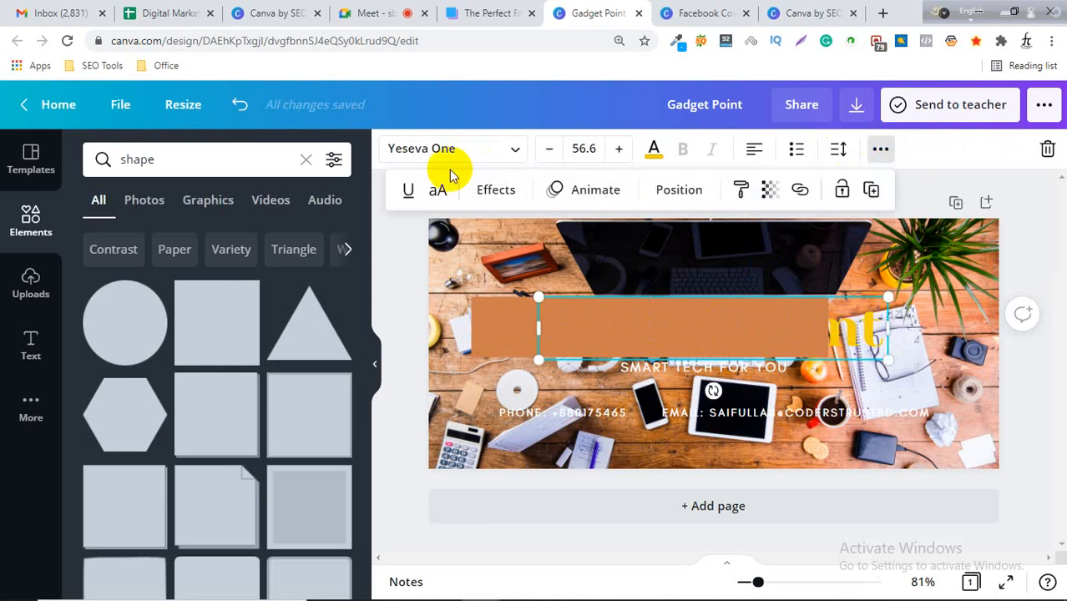
left_click(683, 192)
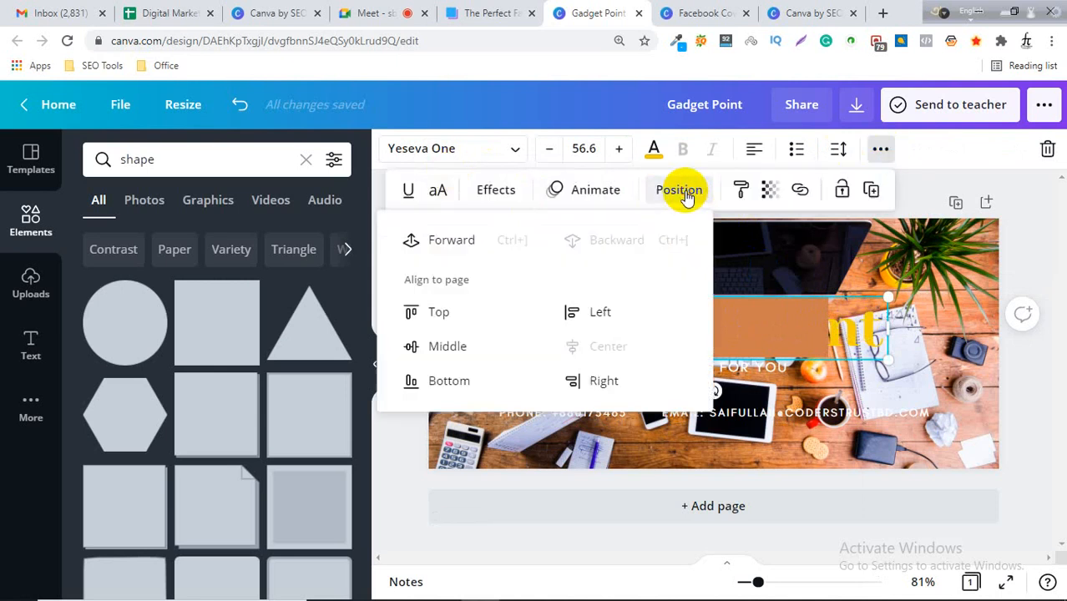
left_click(451, 241)
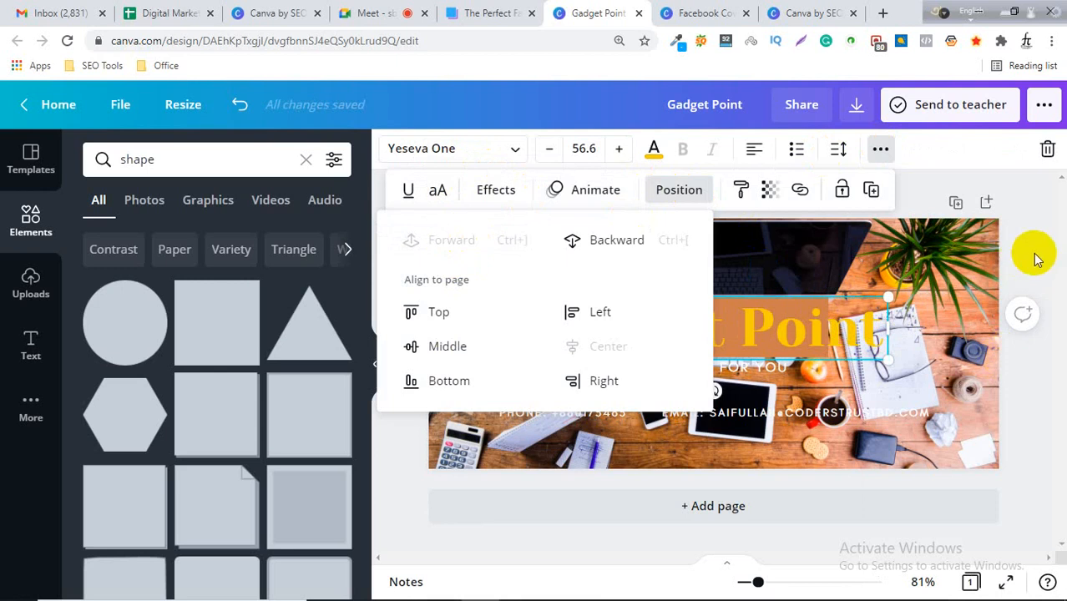
Recolor the band behind the title to the dark swatch from the photo colors.
left_click(584, 350)
left_click(543, 322)
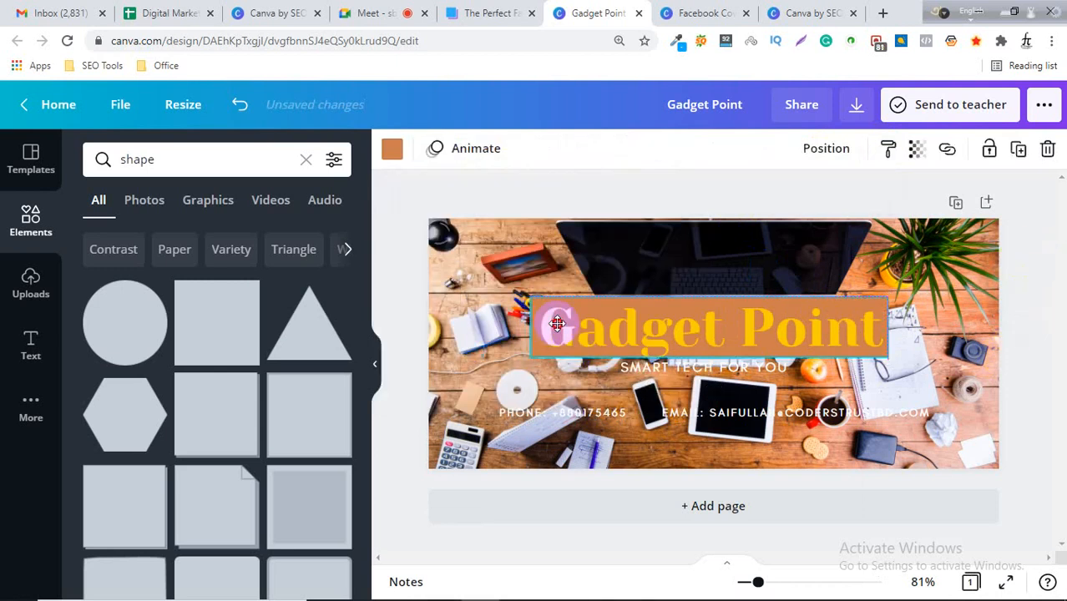
left_click_drag(557, 323, 559, 324)
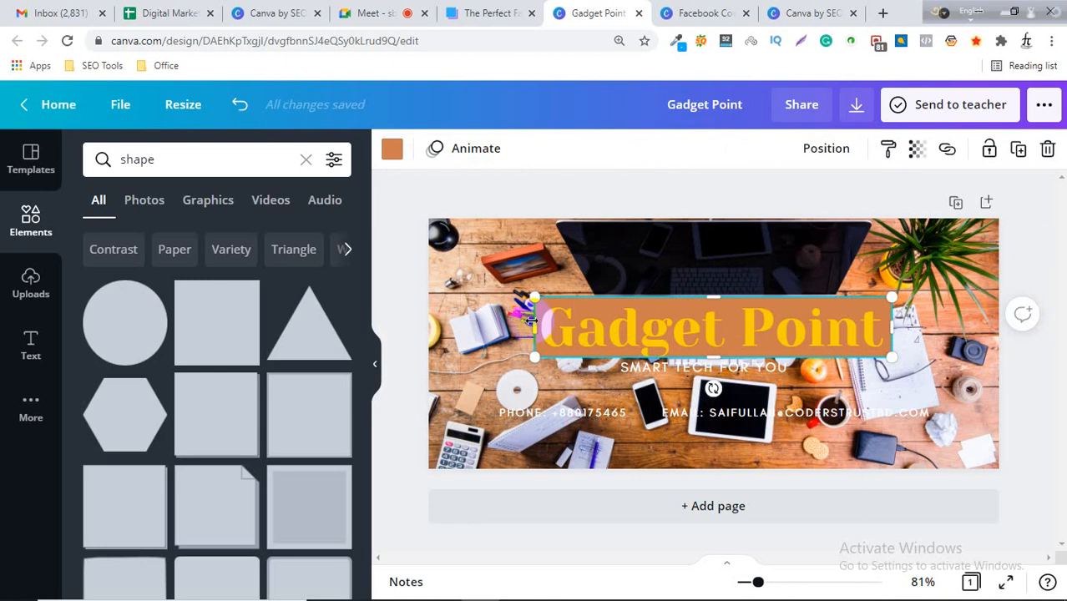
left_click(391, 149)
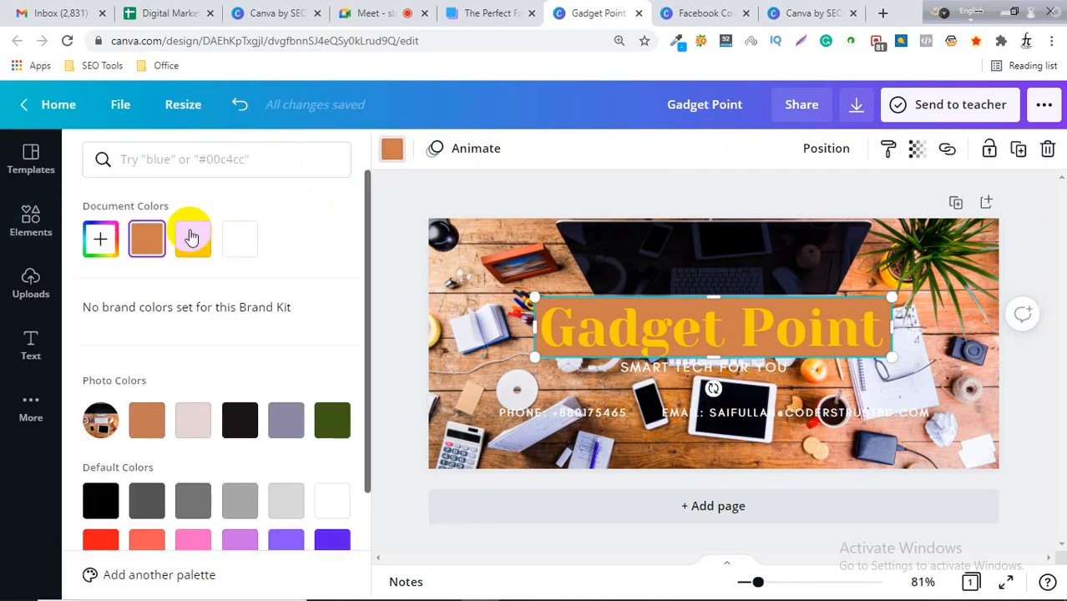
left_click(241, 420)
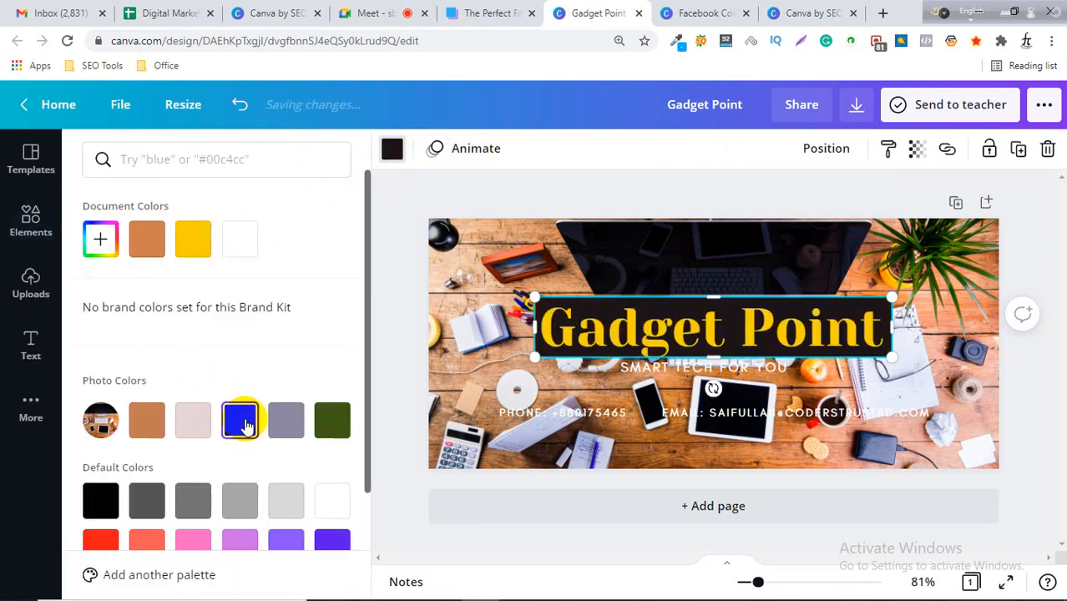
left_click(1028, 277)
Resize the title's text box from its corners so it fits inside the dark band.
left_click(896, 311)
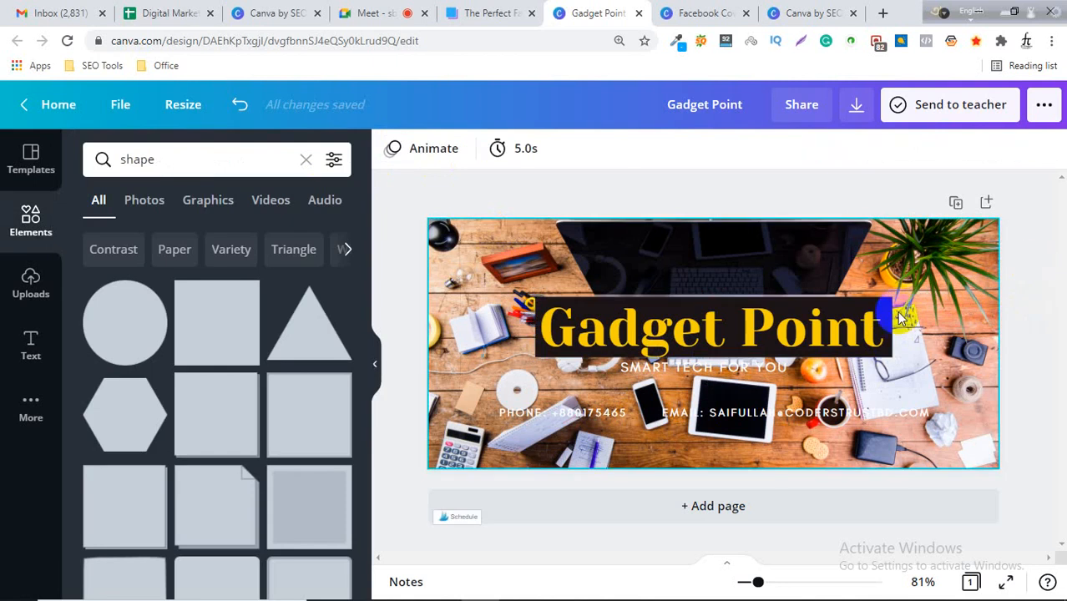
left_click(853, 317)
left_click(814, 324)
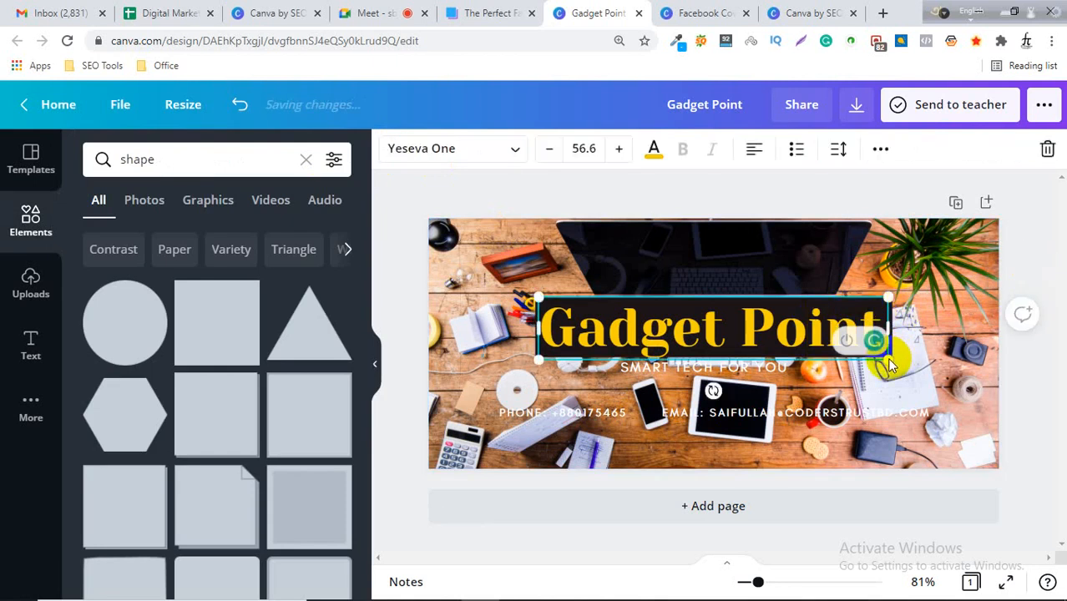
left_click_drag(889, 361, 874, 358)
left_click_drag(537, 296, 553, 300)
left_click(1016, 261)
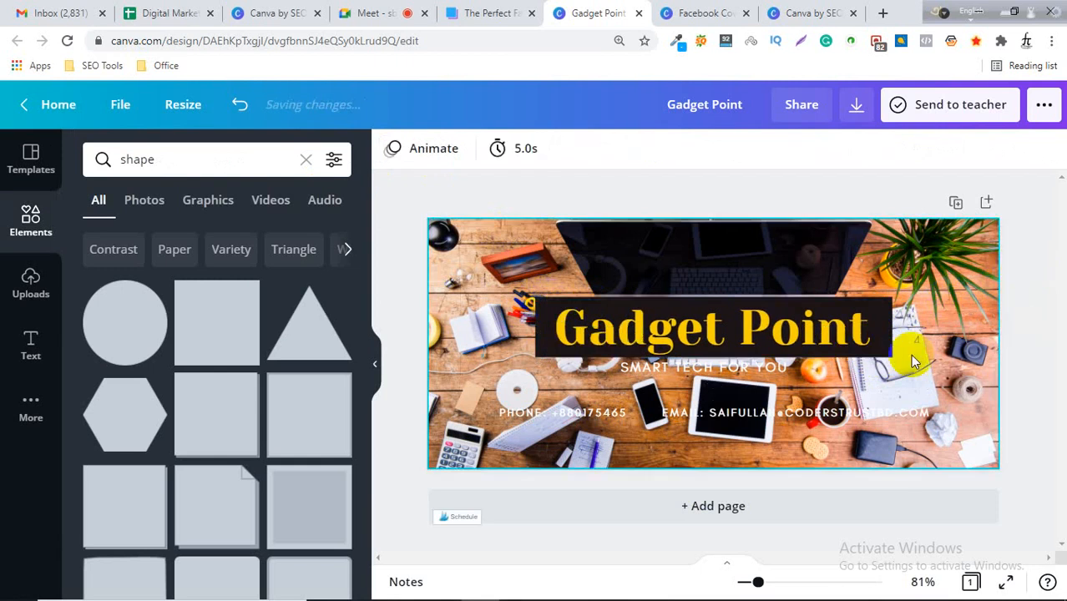
Nudge the "SMART TECH FOR YOU" tagline slightly lower beneath the band.
left_click(717, 367)
left_click_drag(714, 369, 715, 373)
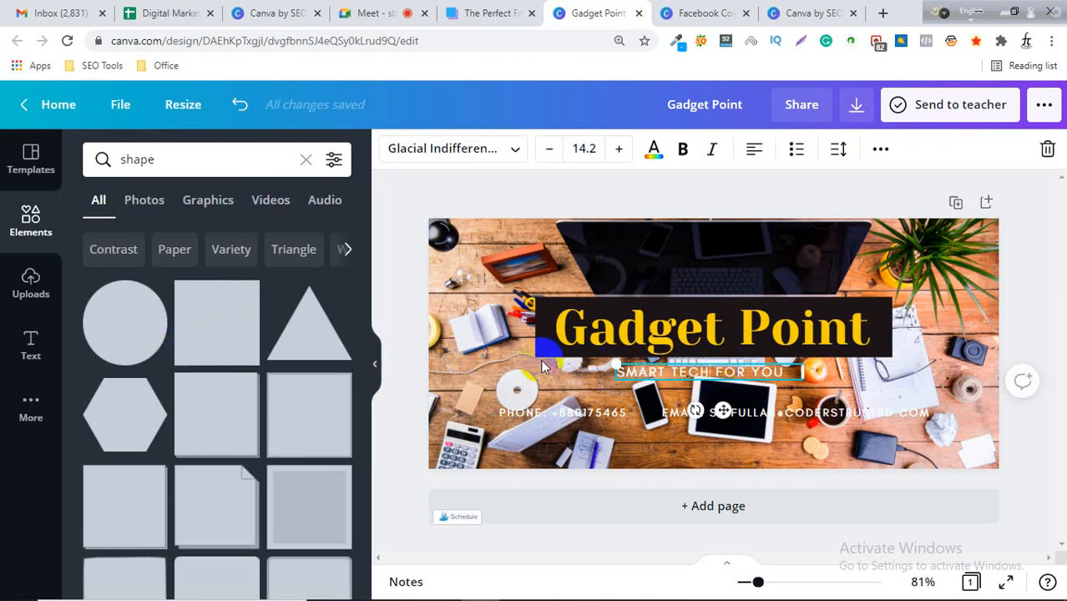
Narrow the dark band by pulling its left edge in to frame the title.
left_click(551, 342)
mouse_move(717, 361)
left_mouse_down()
mouse_move(722, 431)
mouse_move(715, 357)
left_mouse_up()
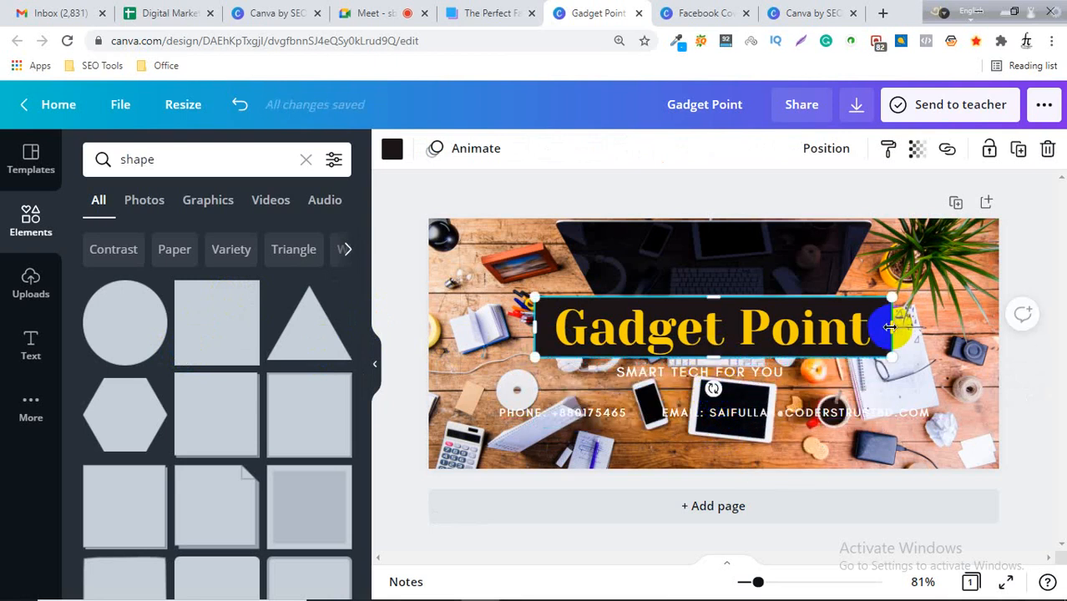
left_click_drag(882, 328, 880, 328)
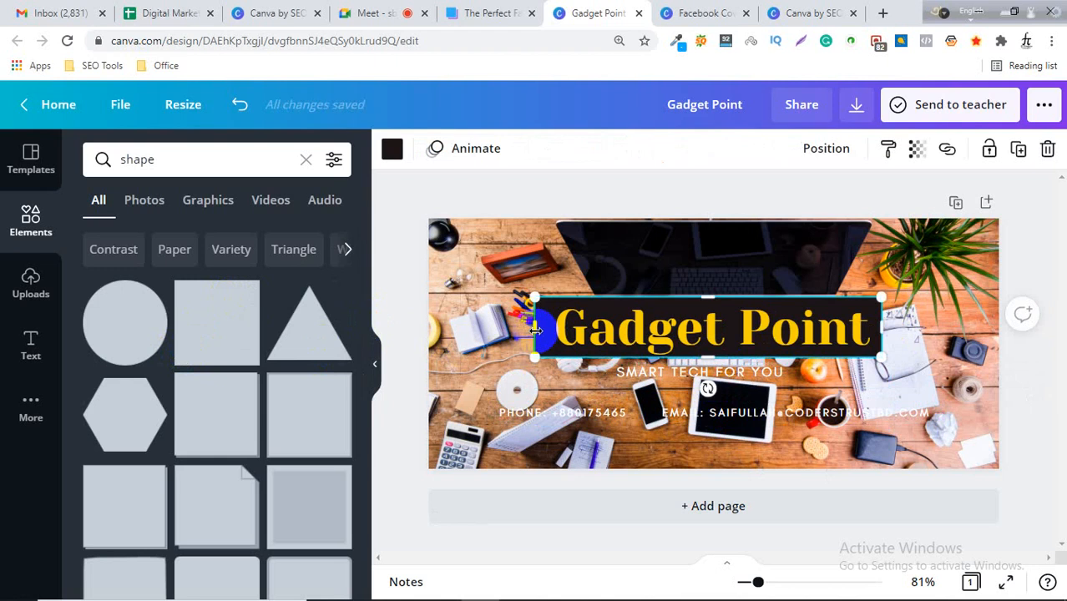
left_click_drag(529, 329, 547, 328)
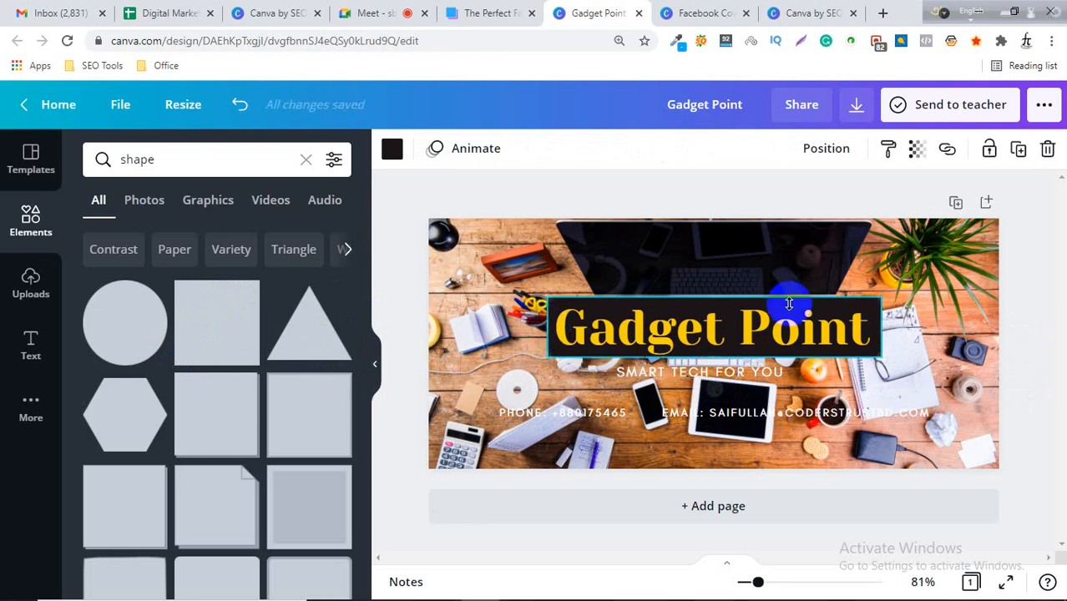
Delete the "SMART TECH FOR YOU" tagline.
left_click(688, 377)
key("Delete")
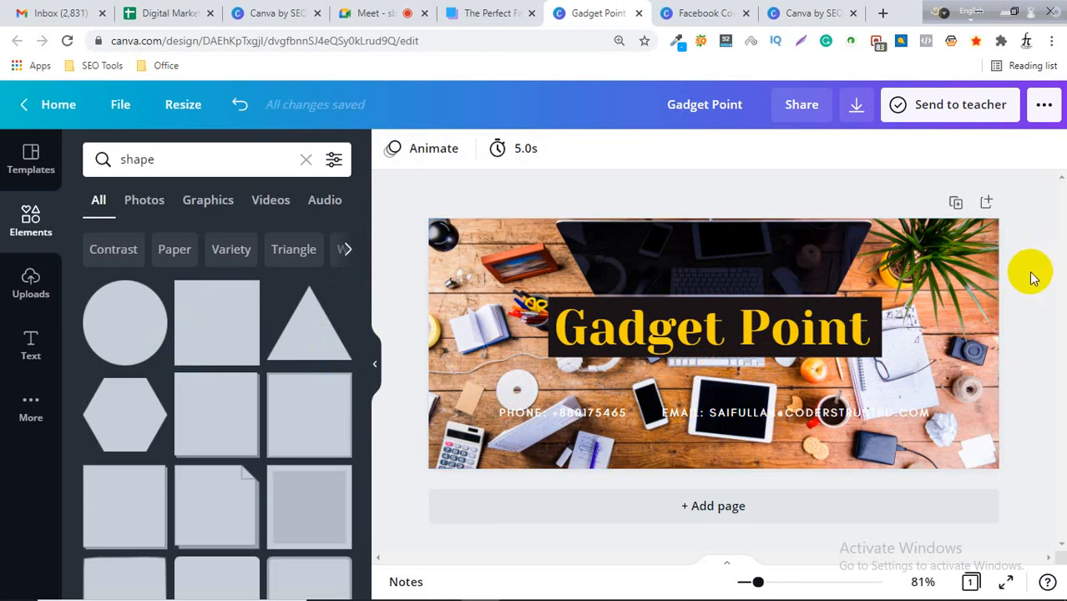
left_click(389, 13)
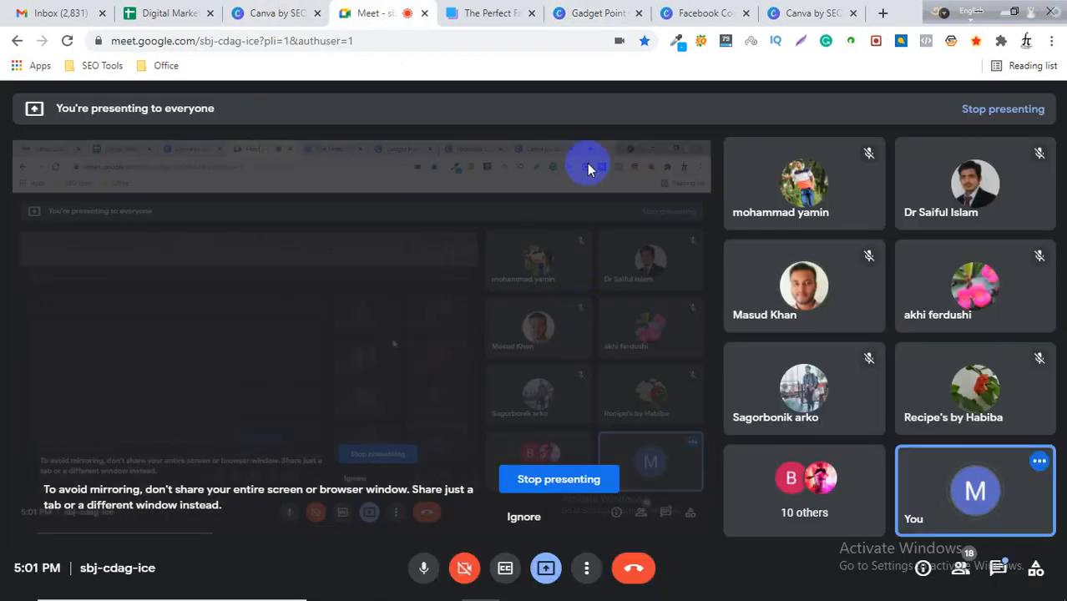
left_click(493, 13)
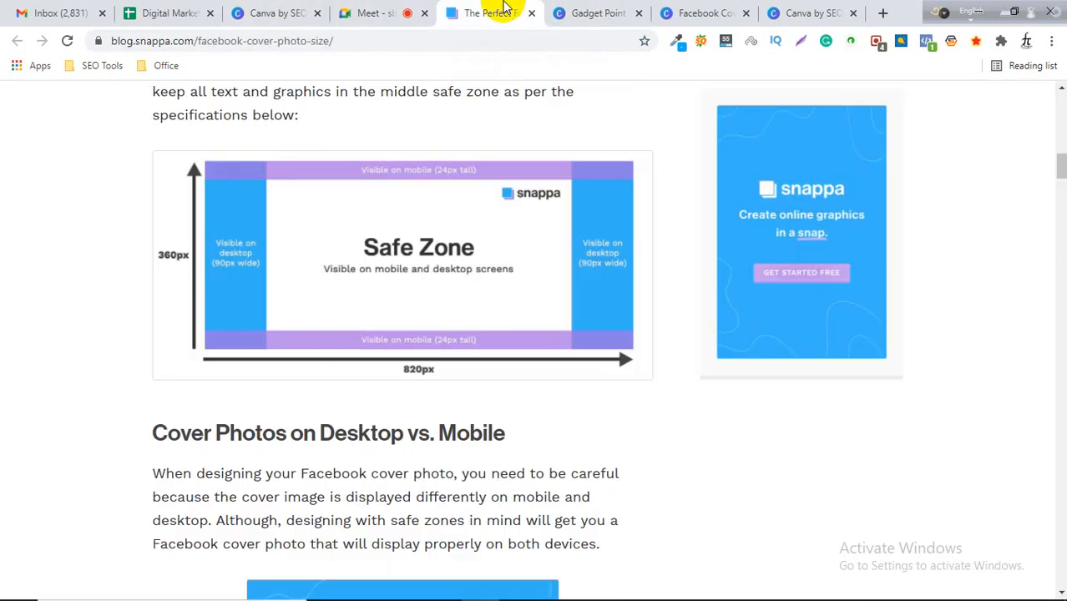
left_click(587, 12)
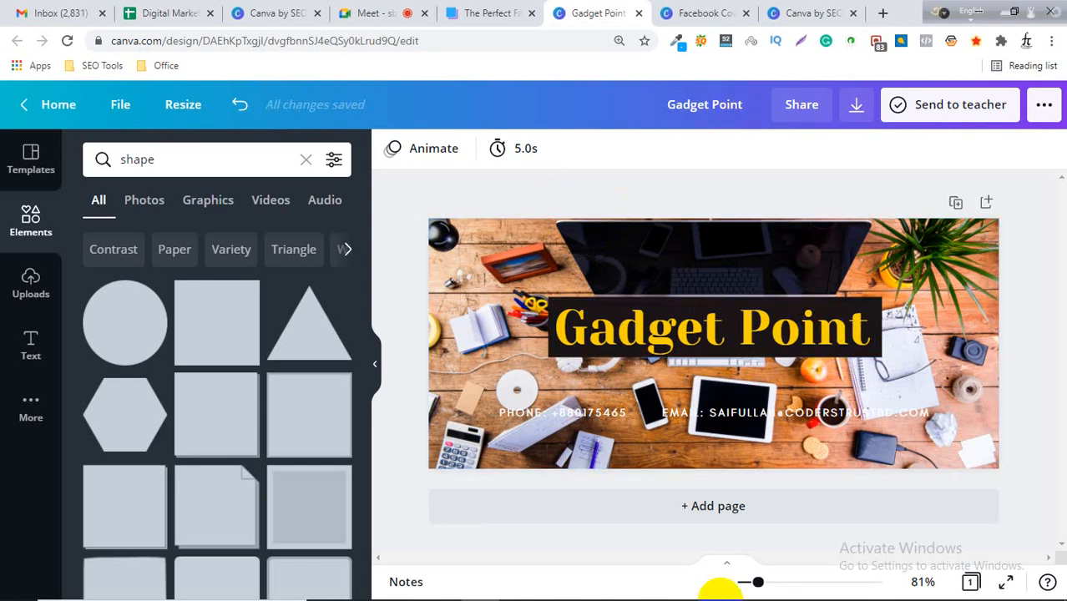
Close the extra untitled Facebook Cover design tab, confirming to leave the site.
mouse_move(721, 595)
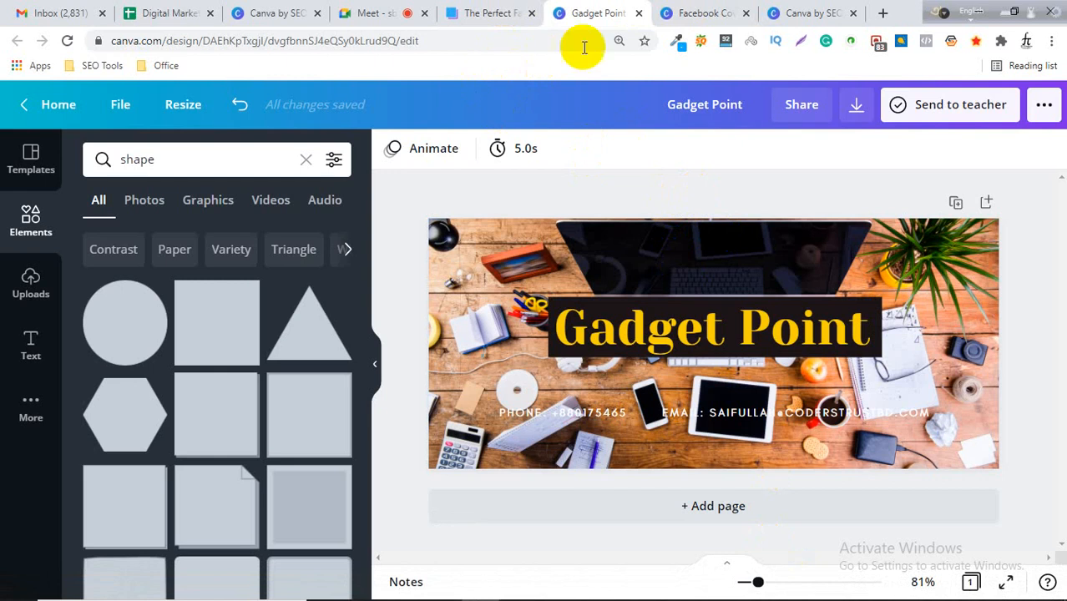
left_click(726, 15)
left_click(745, 14)
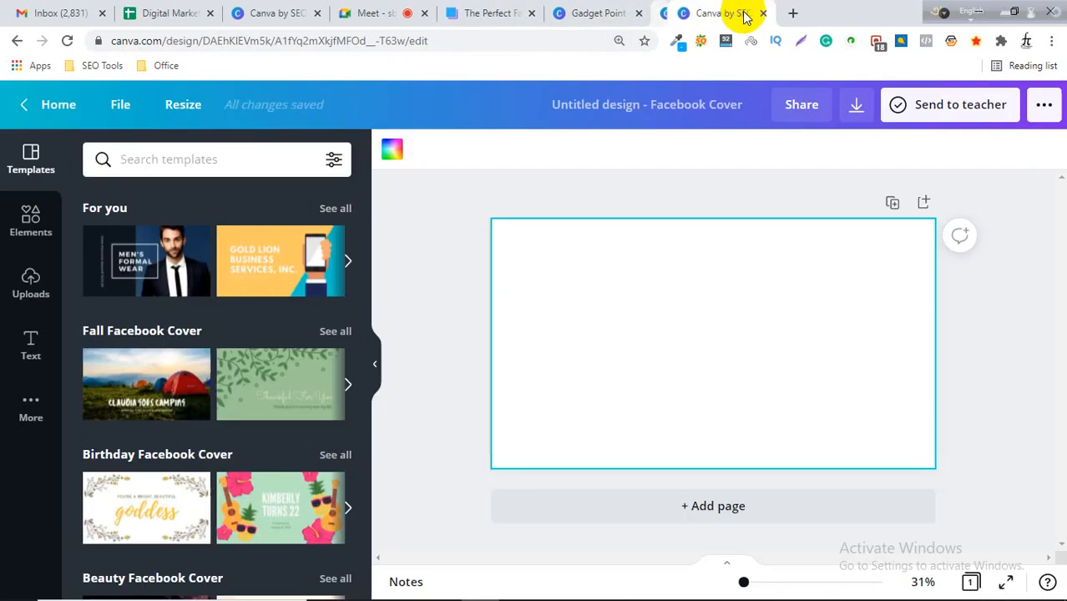
left_click(745, 13)
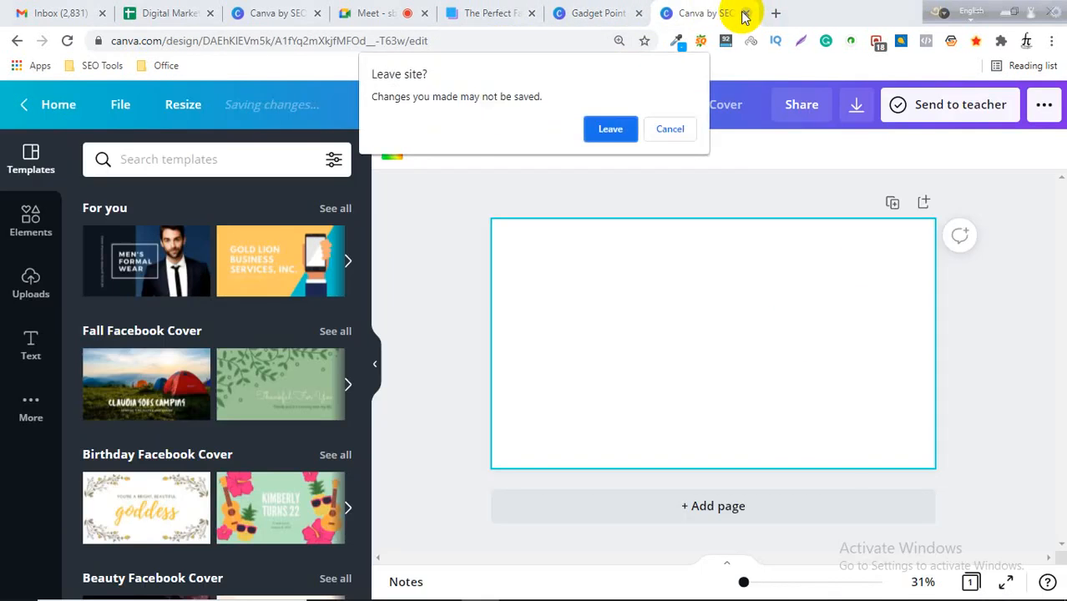
left_click(610, 128)
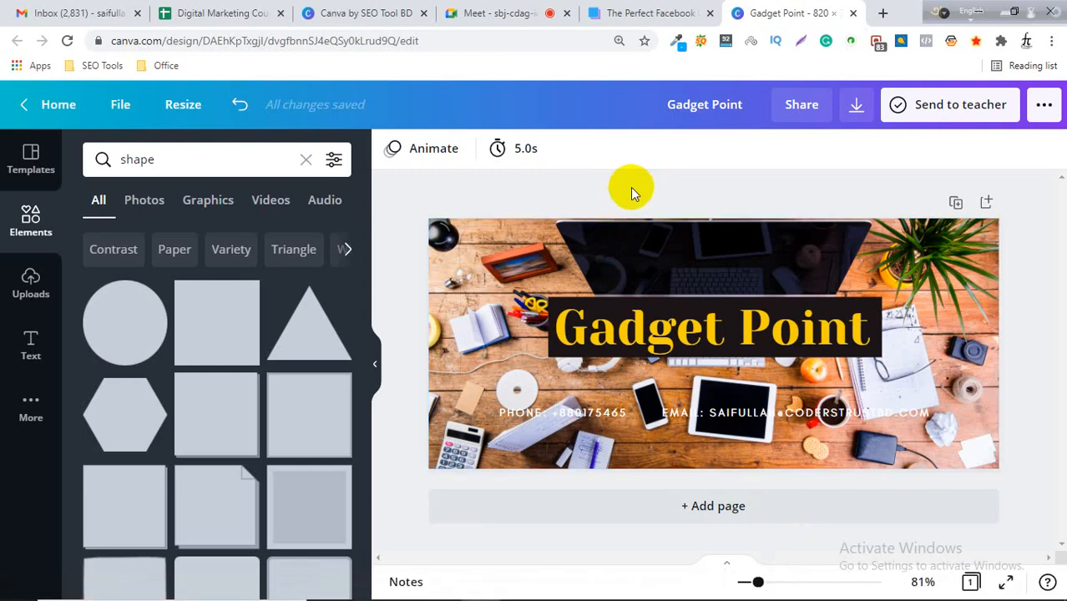
left_click(501, 12)
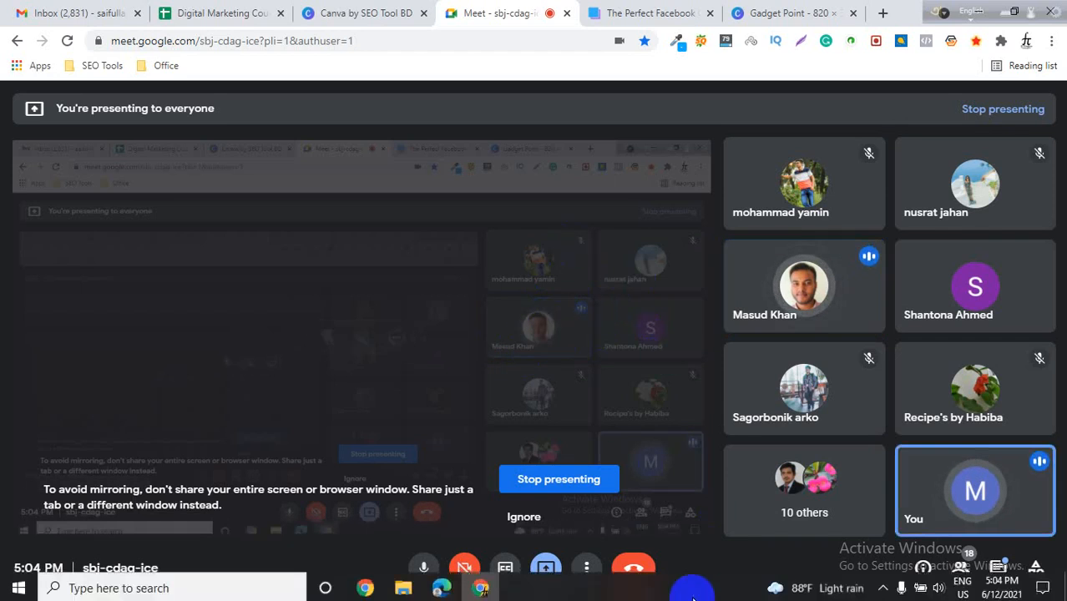
left_click(882, 587)
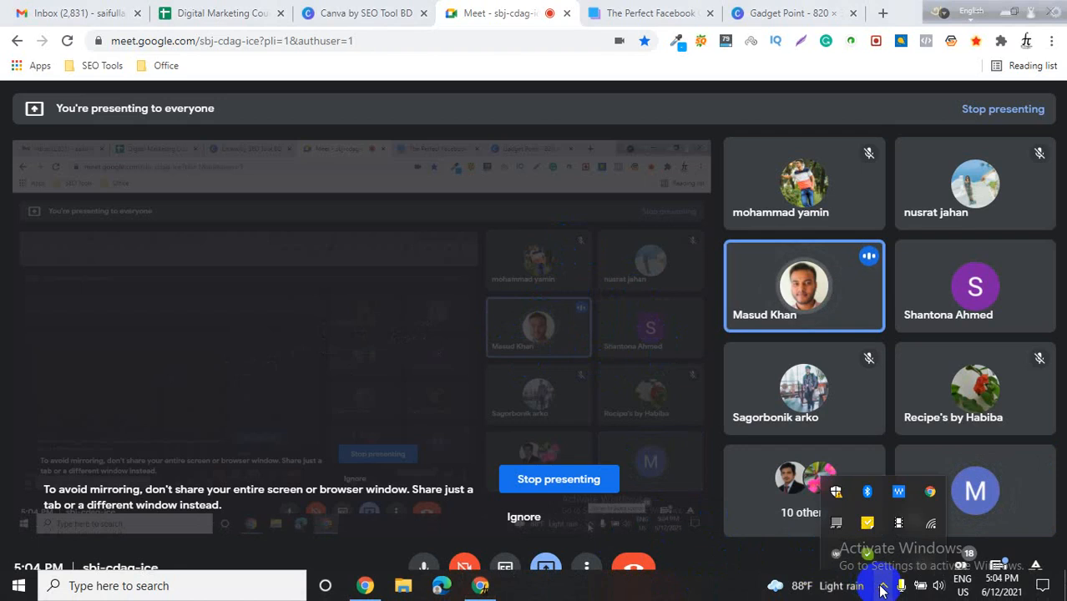